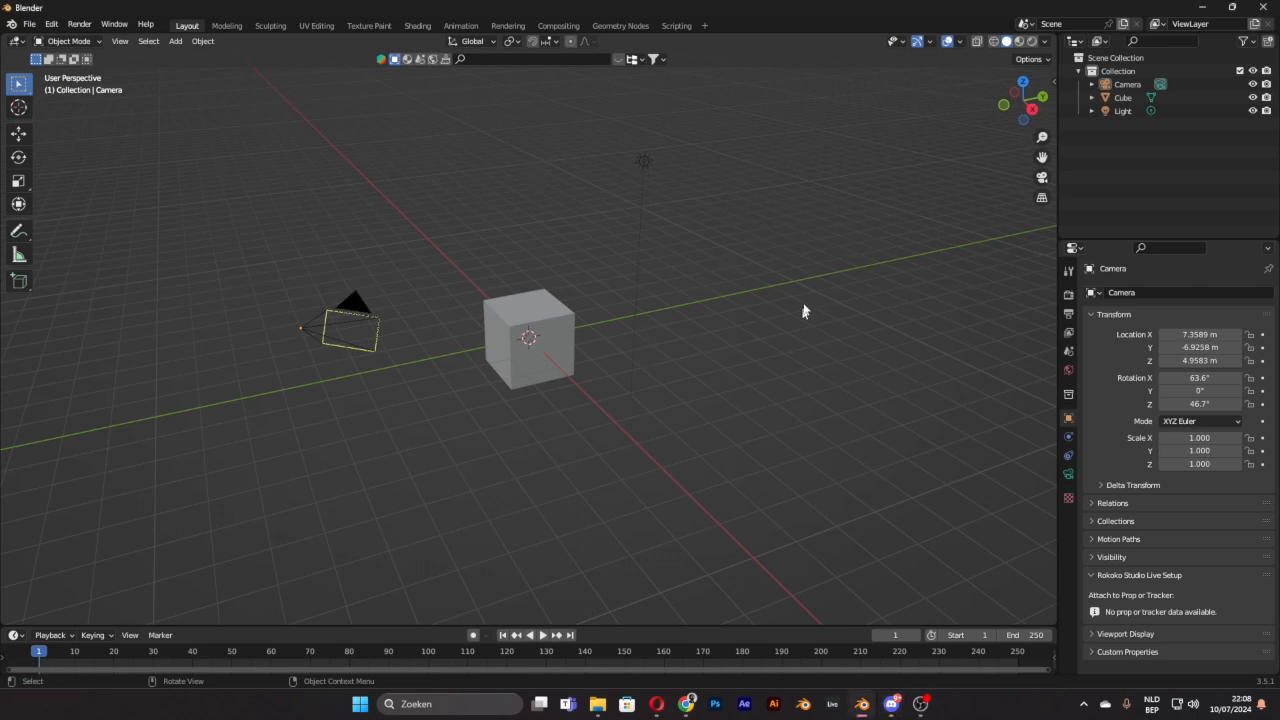
Step: Delete the default light and camera from the scene, keeping only the cube
left_click(645, 164)
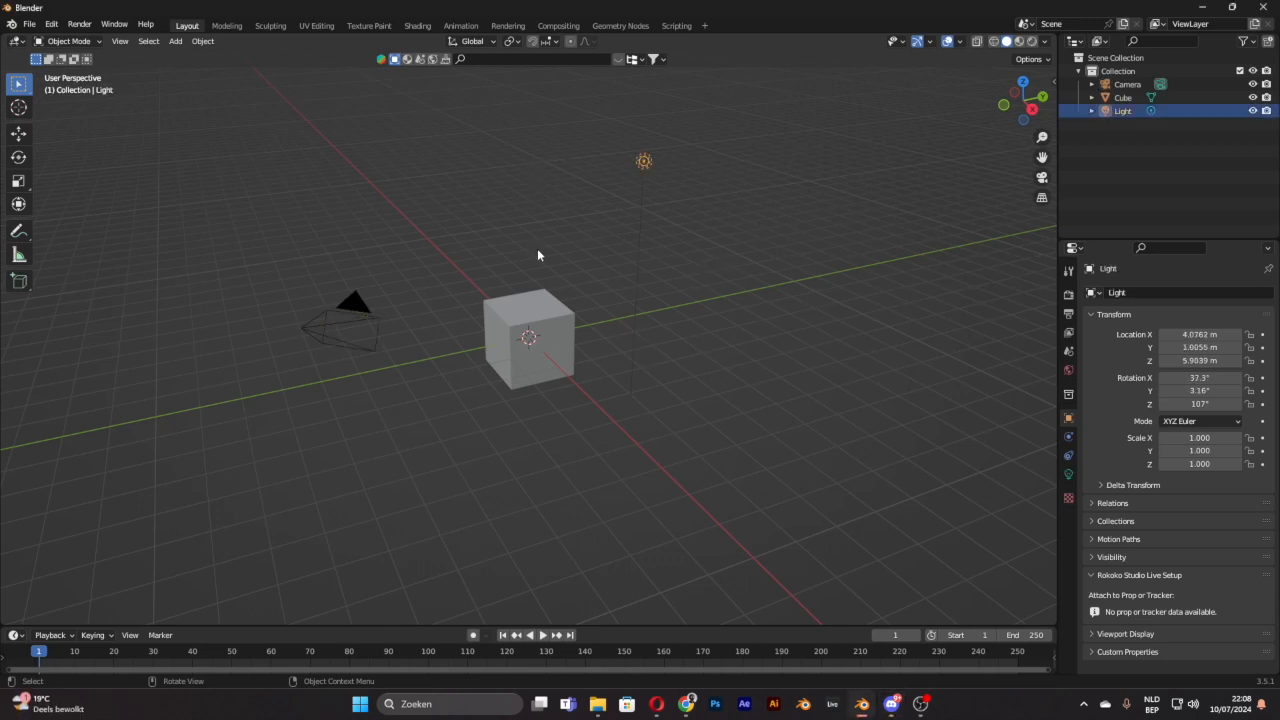
left_click(347, 304)
left_click(487, 316)
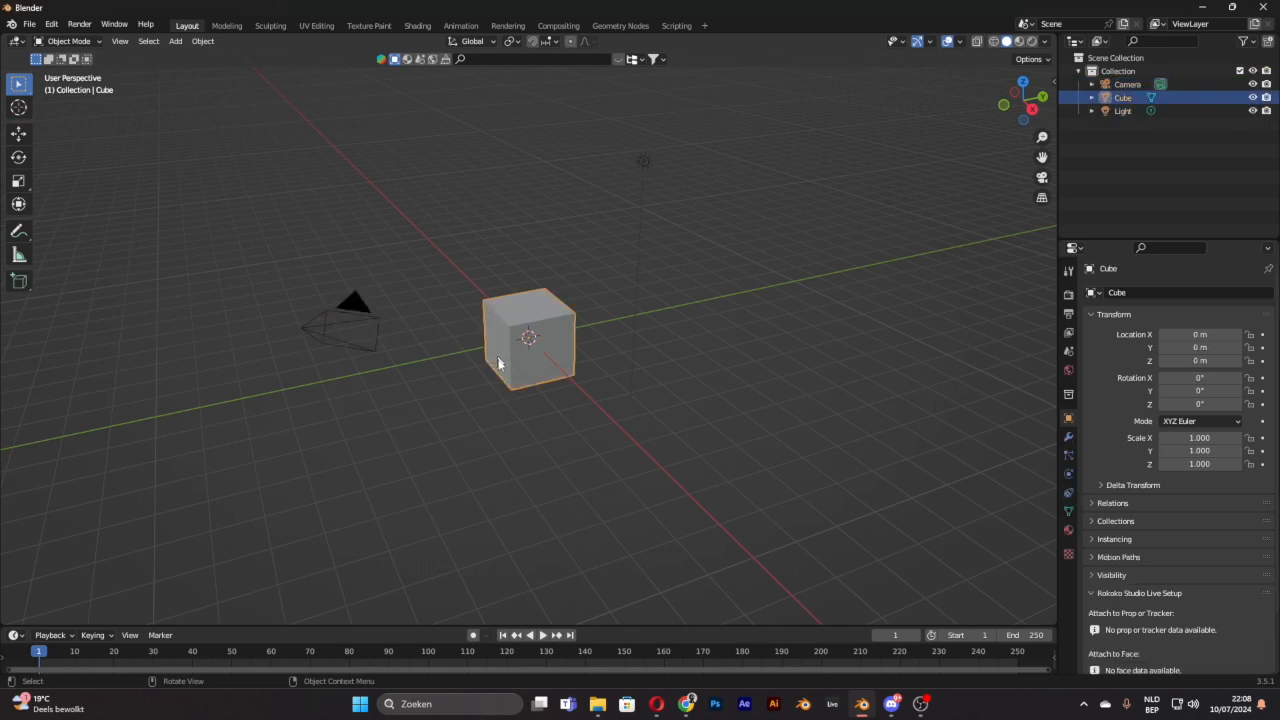
left_click(643, 161)
key("x")
left_click(646, 271)
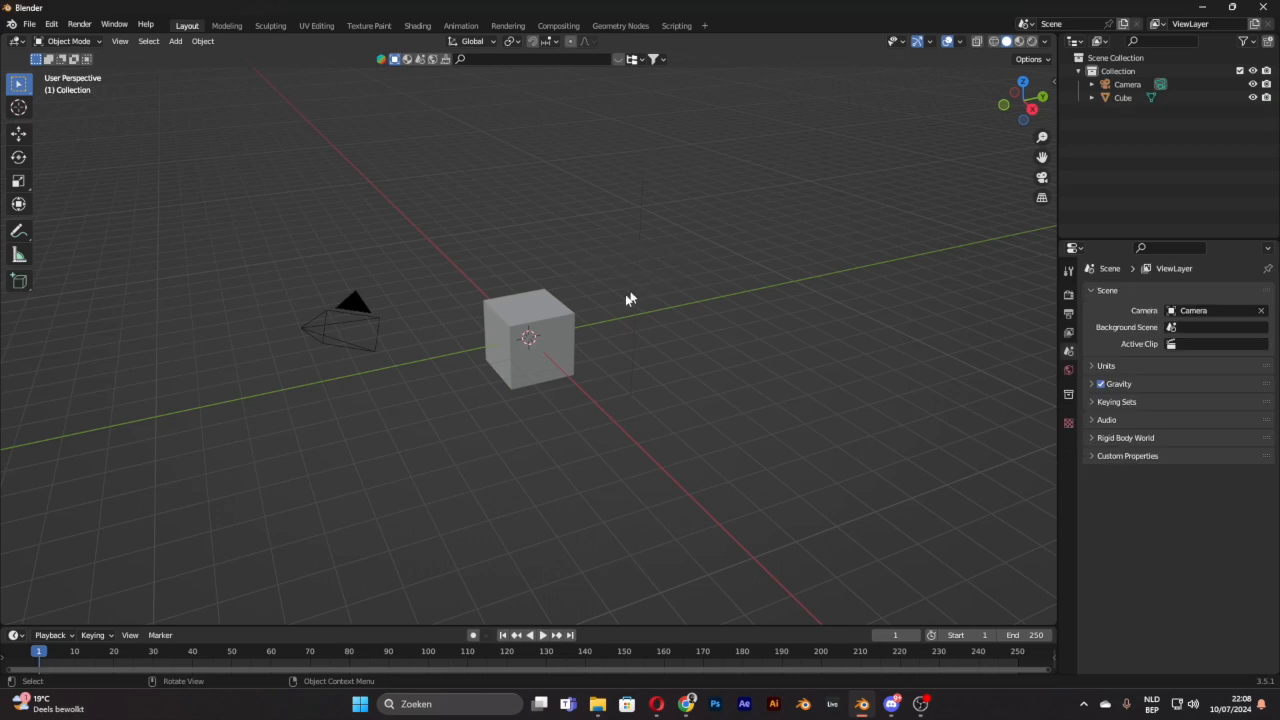
left_click(363, 307)
key("x")
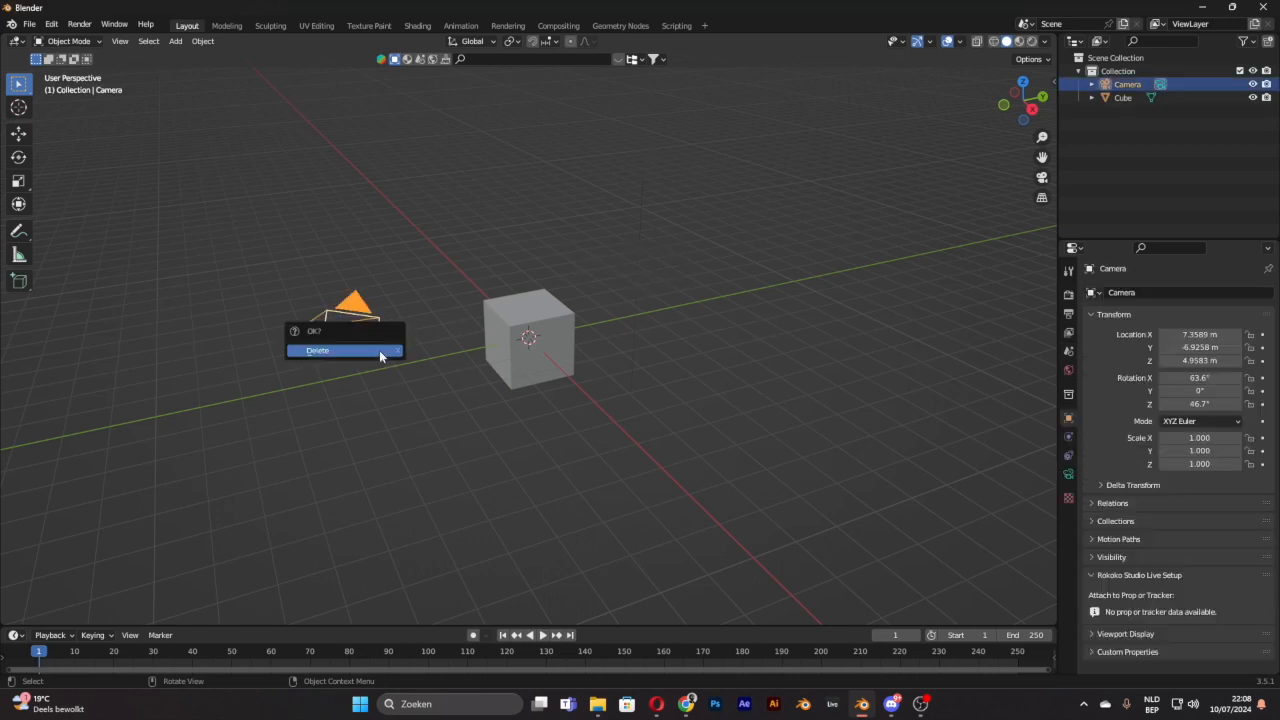
left_click(379, 350)
Step: Enter Edit Mode on the cube and deselect all of its geometry
scroll(608, 256, "up", 5)
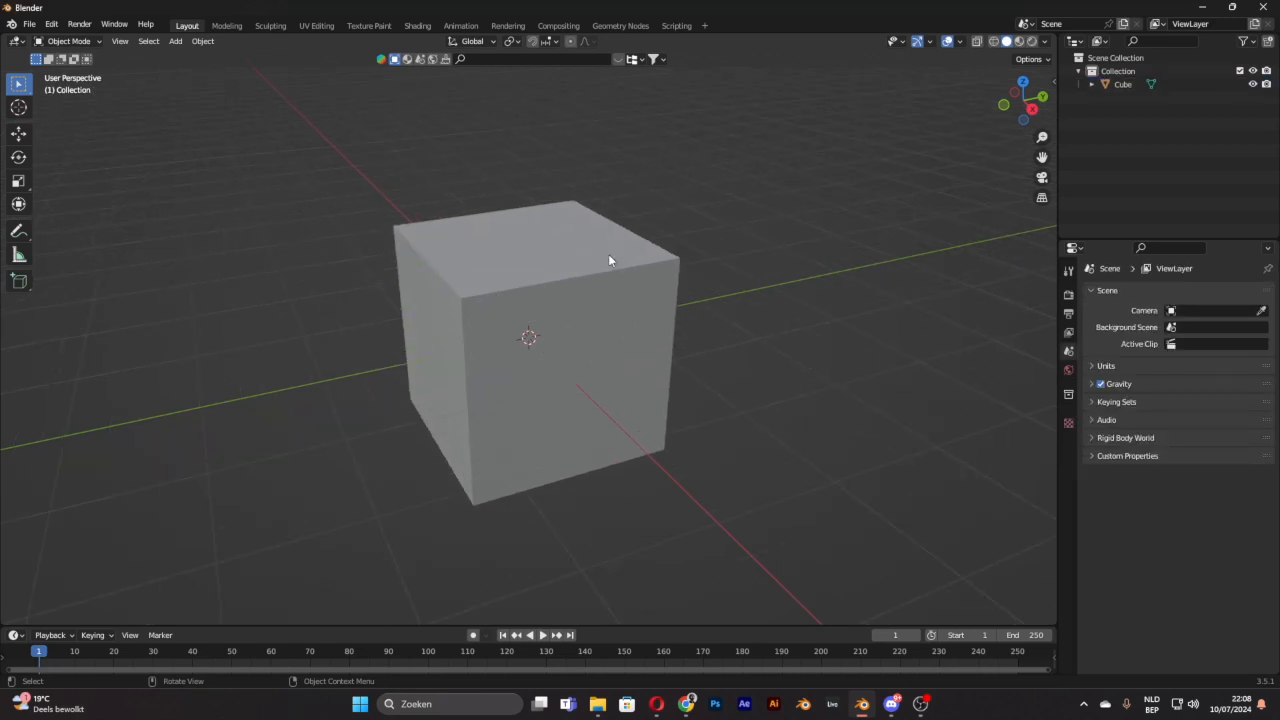
middle_click_drag(754, 298, 789, 298)
scroll(789, 298, "down", 3)
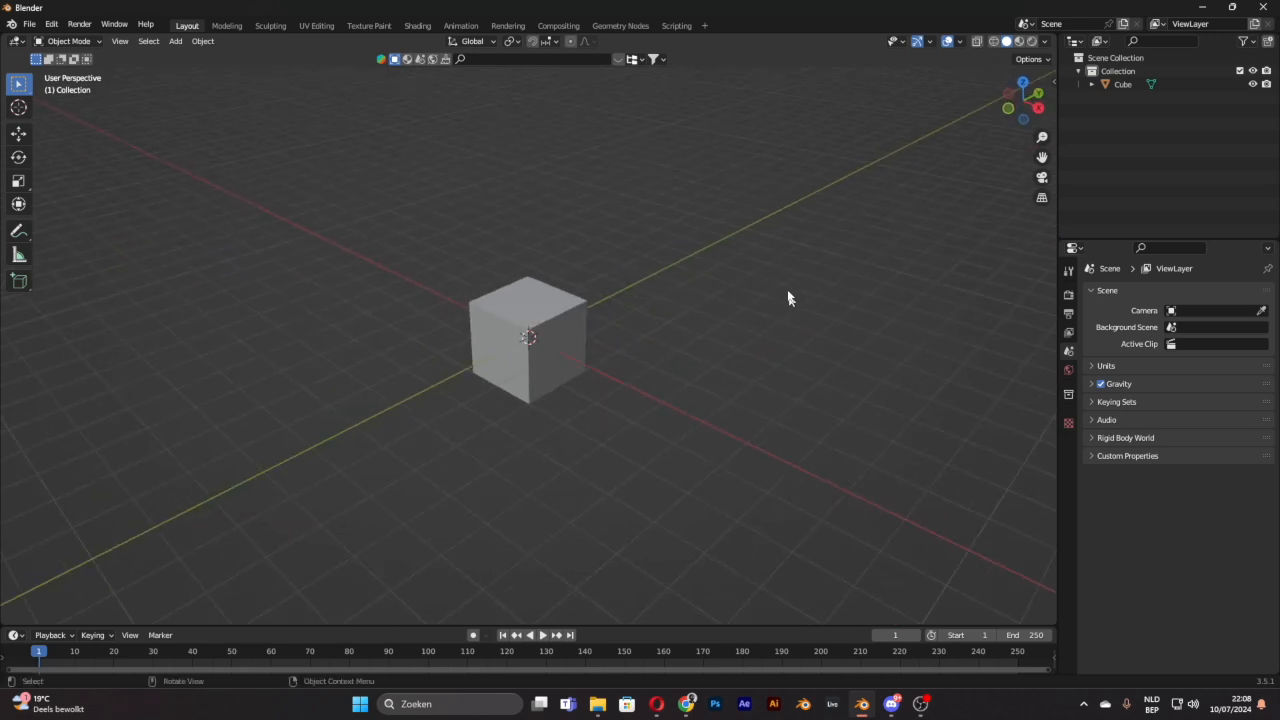
middle_click_drag(609, 361, 737, 317)
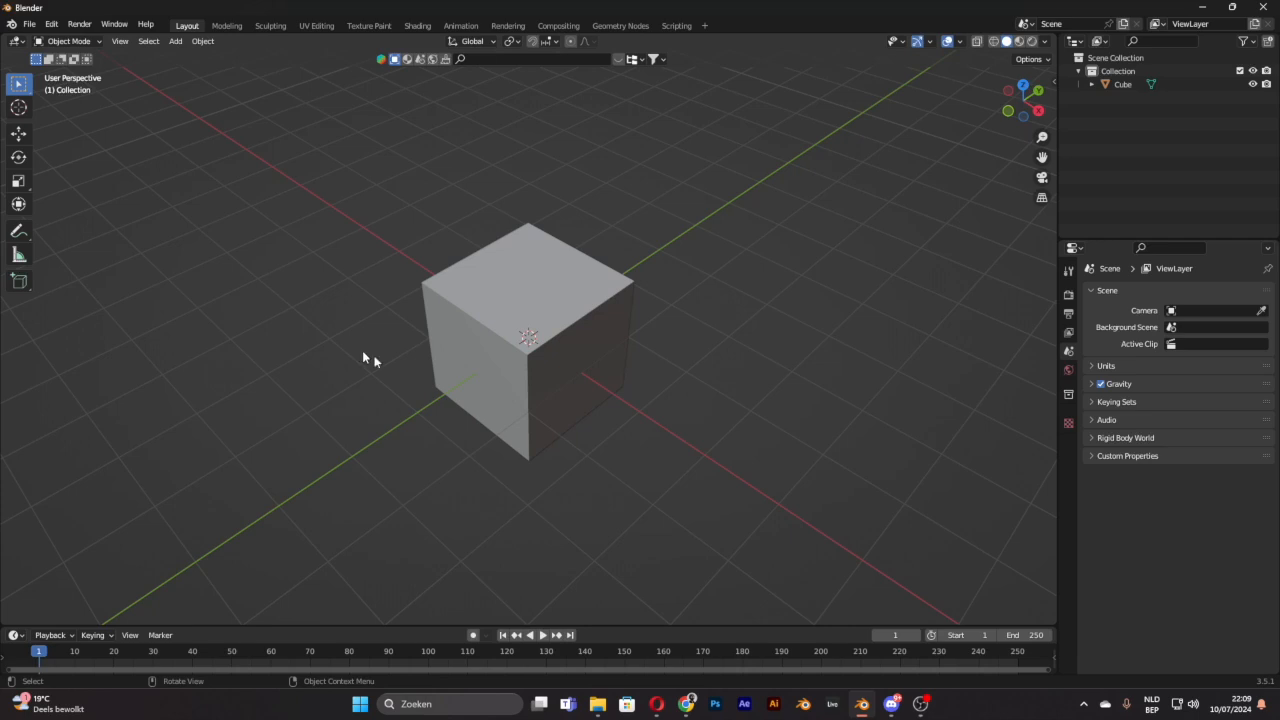
middle_click_drag(577, 331, 693, 283)
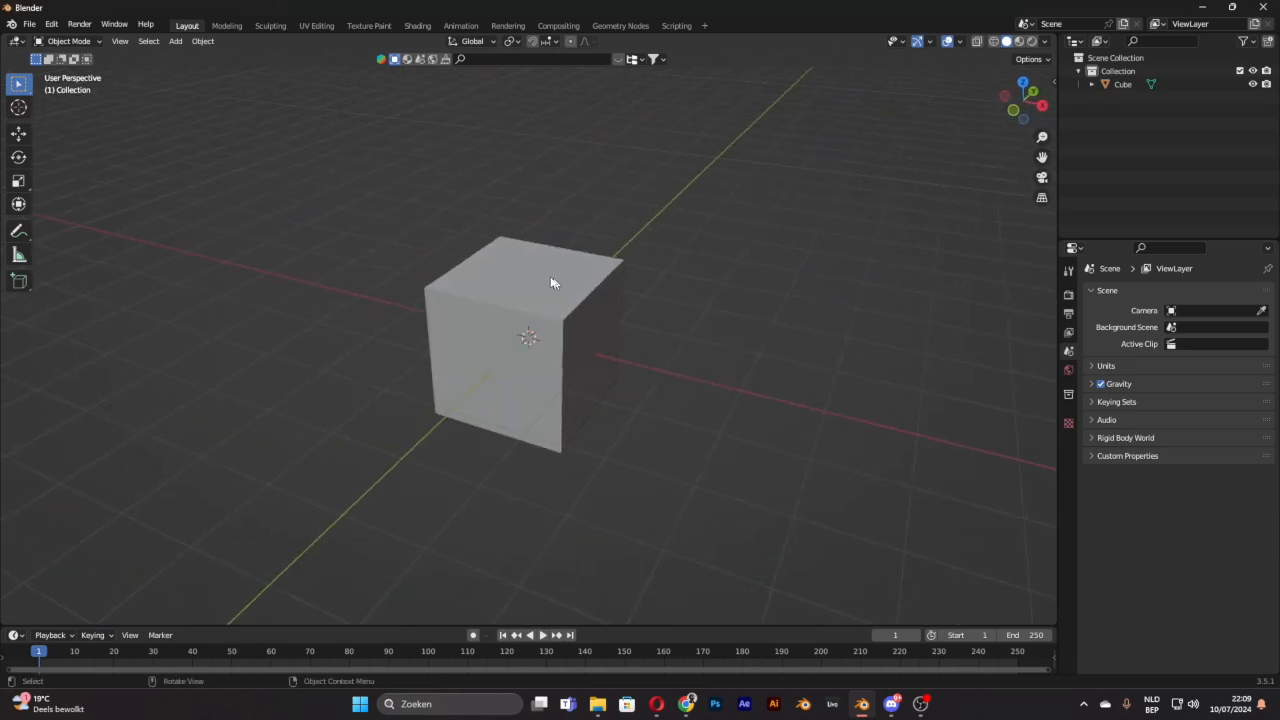
middle_click_drag(723, 326, 688, 340)
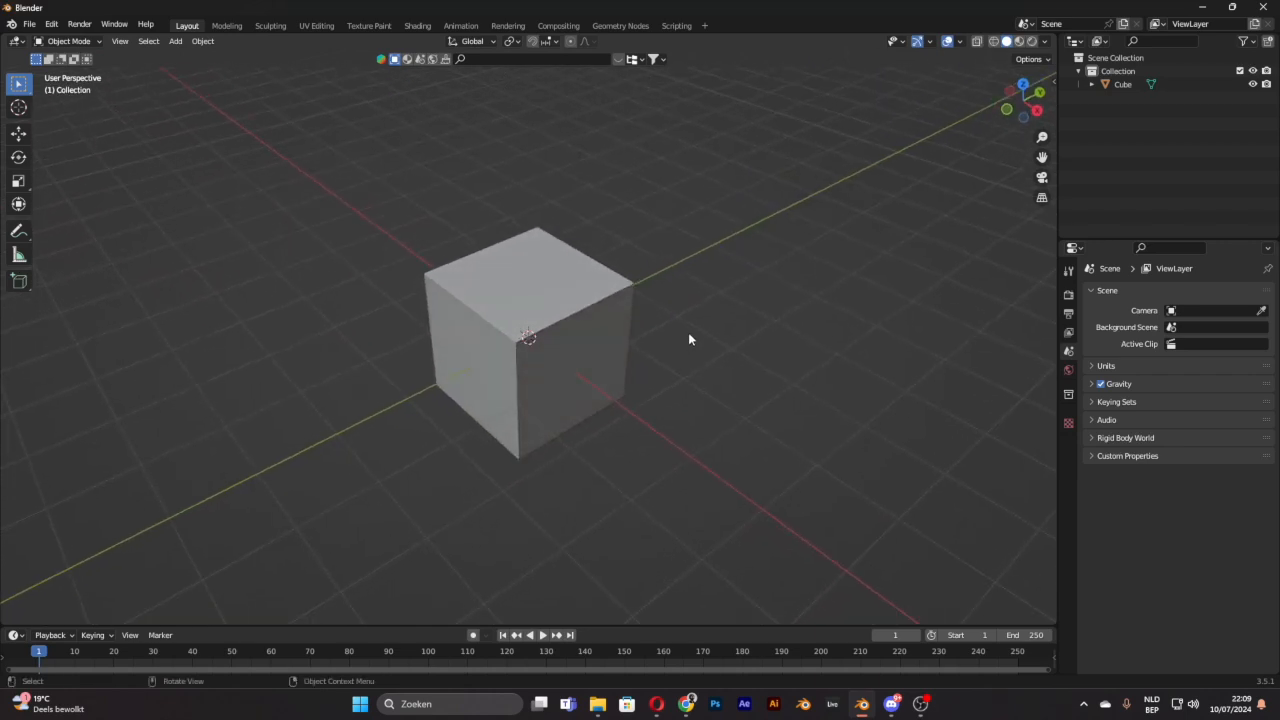
left_click(550, 298)
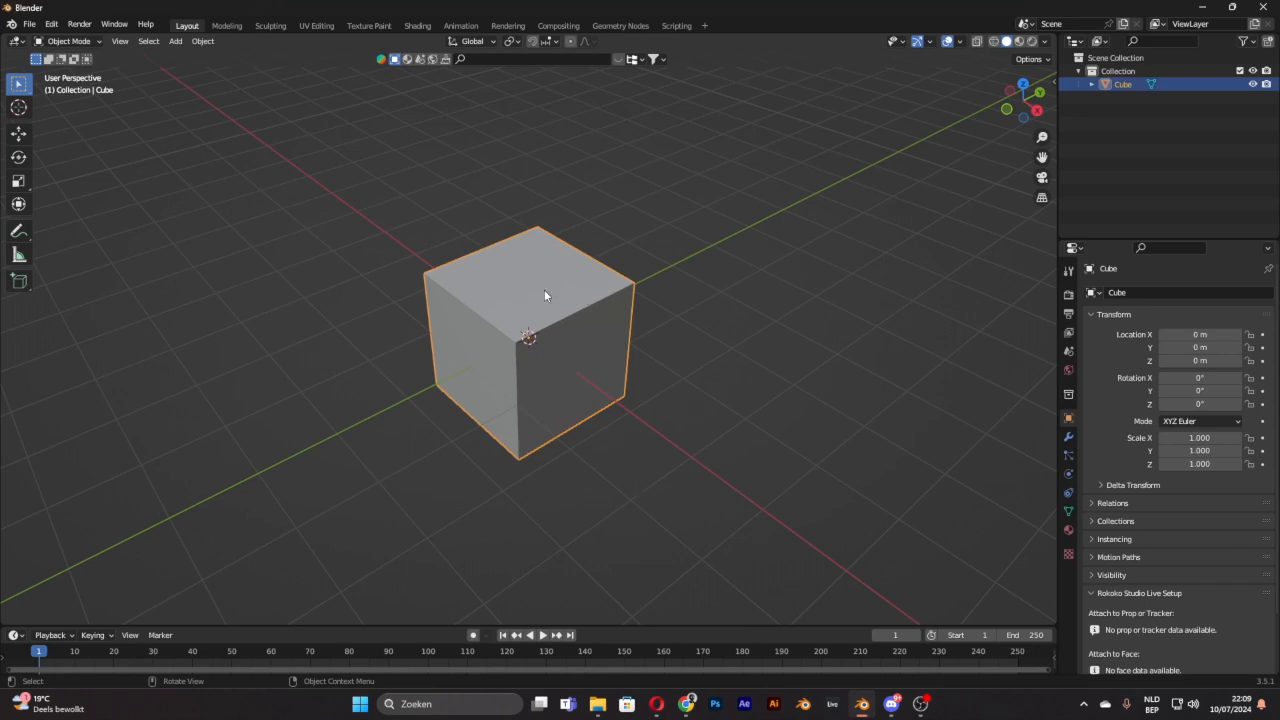
key("Tab")
middle_click_drag(626, 343, 737, 397)
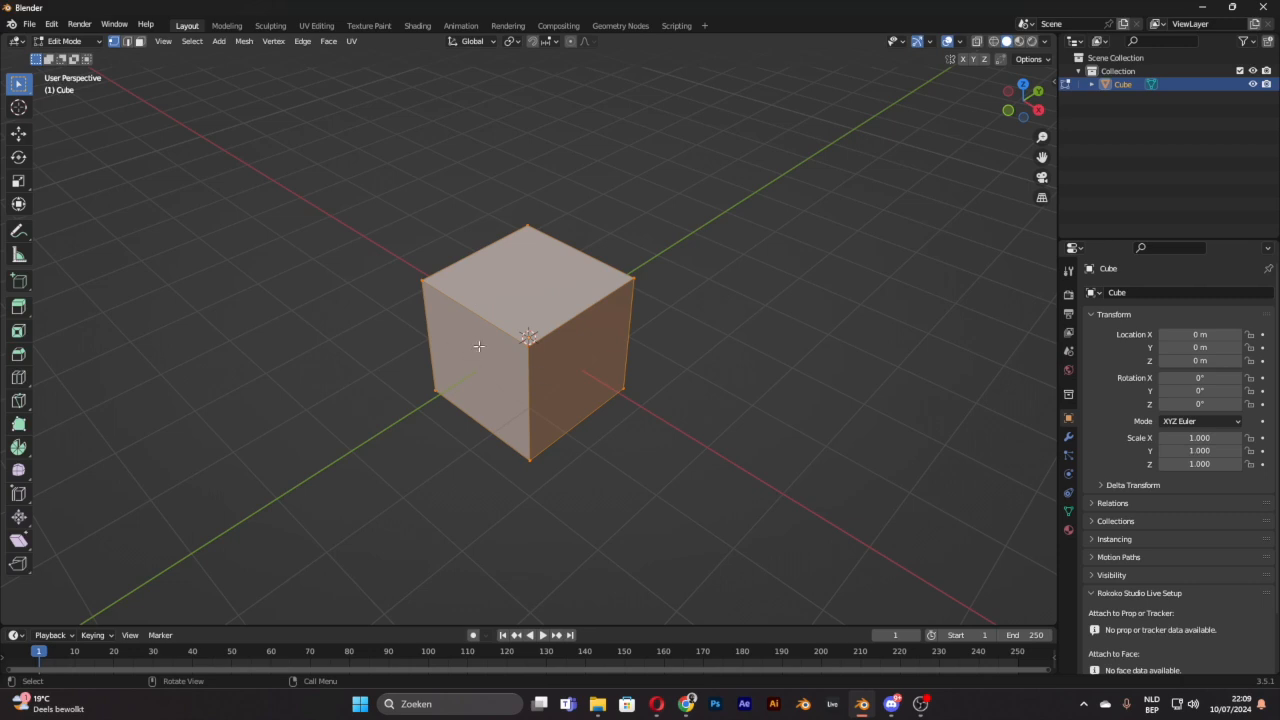
left_click(622, 166)
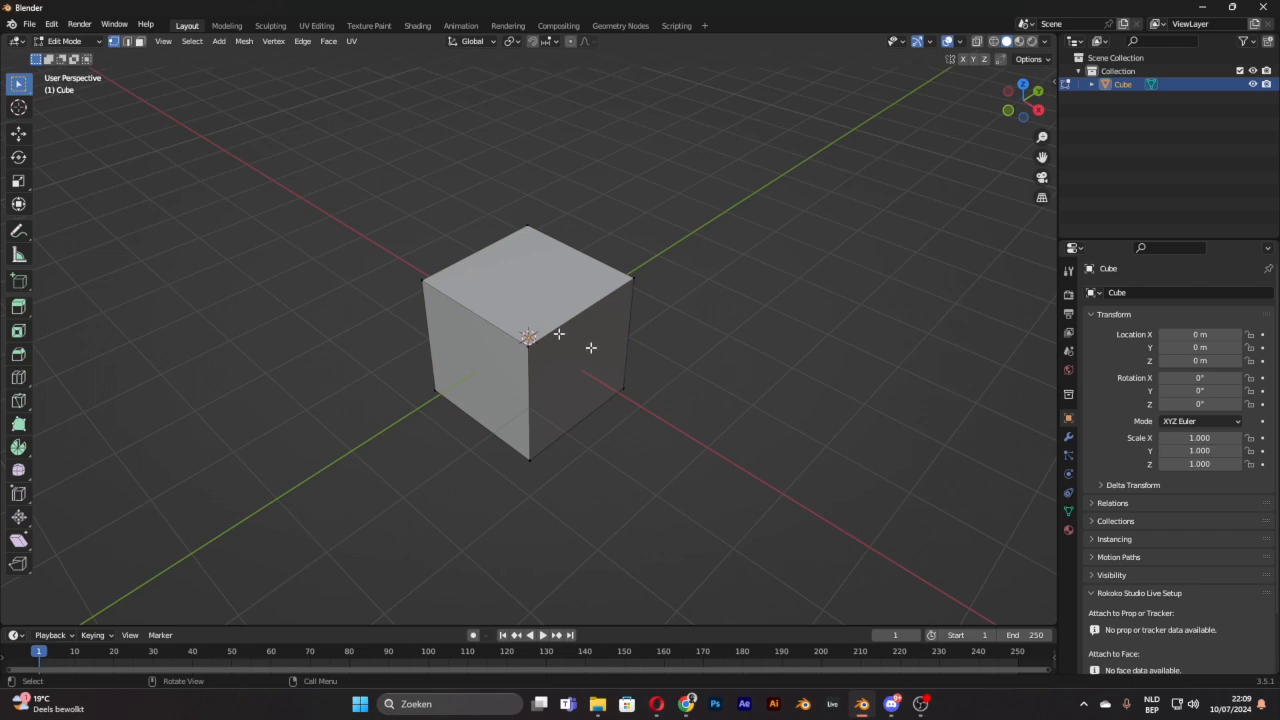
key("c")
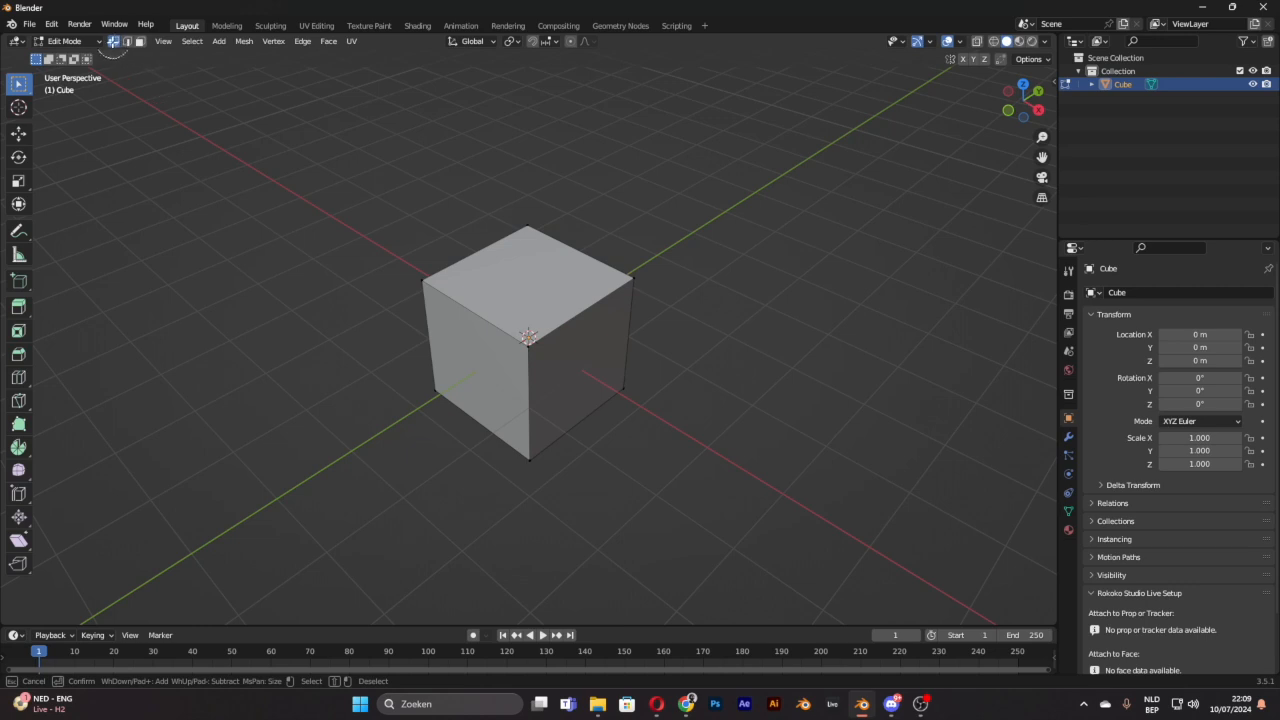
key("Escape")
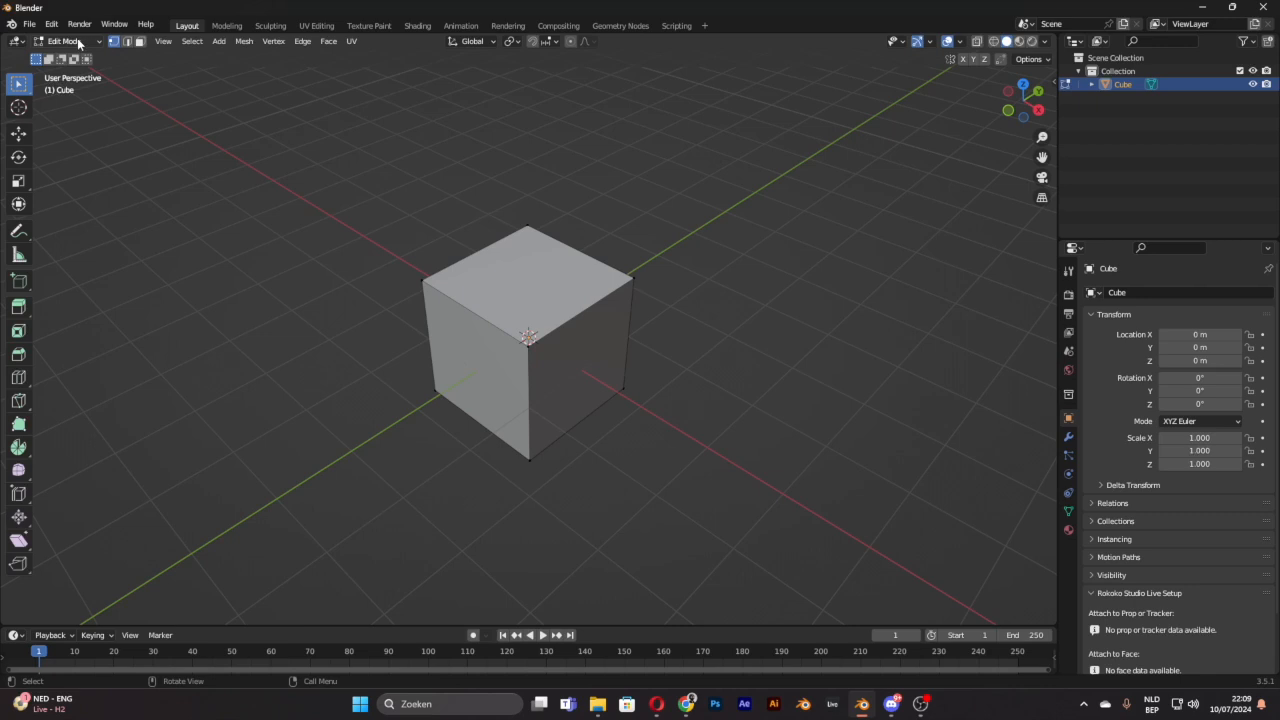
left_click(141, 42)
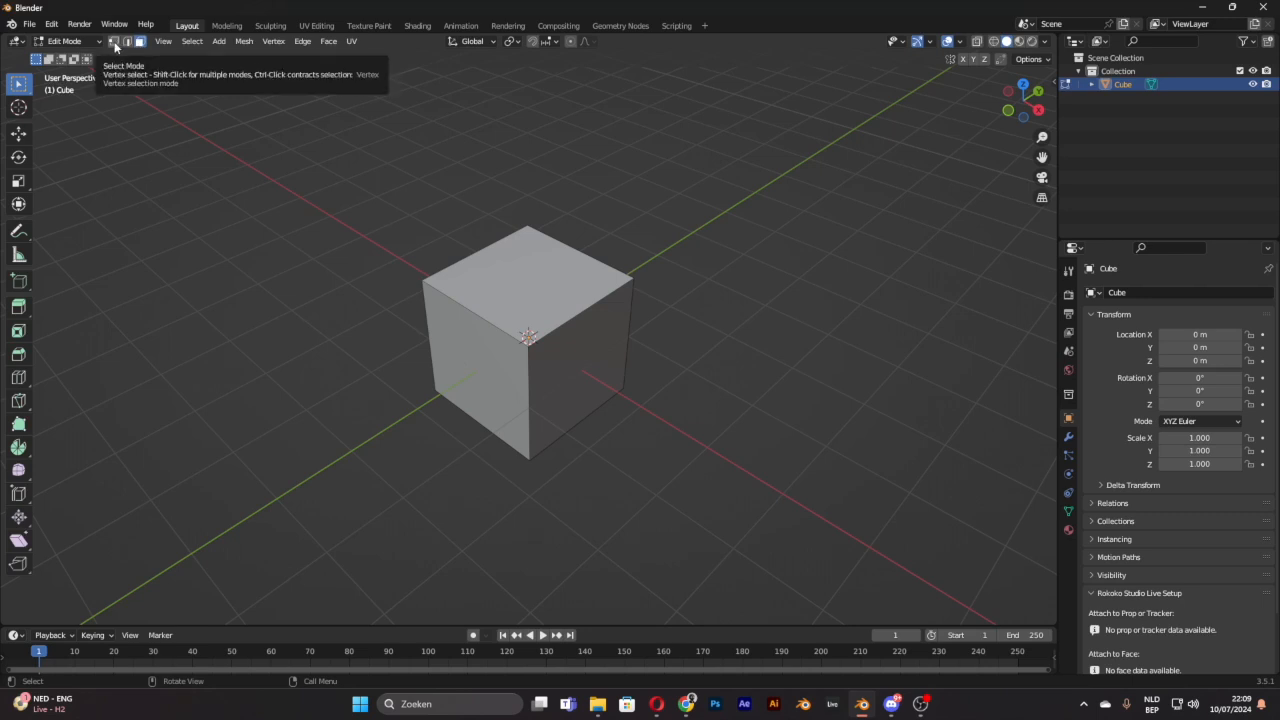
left_click(115, 44)
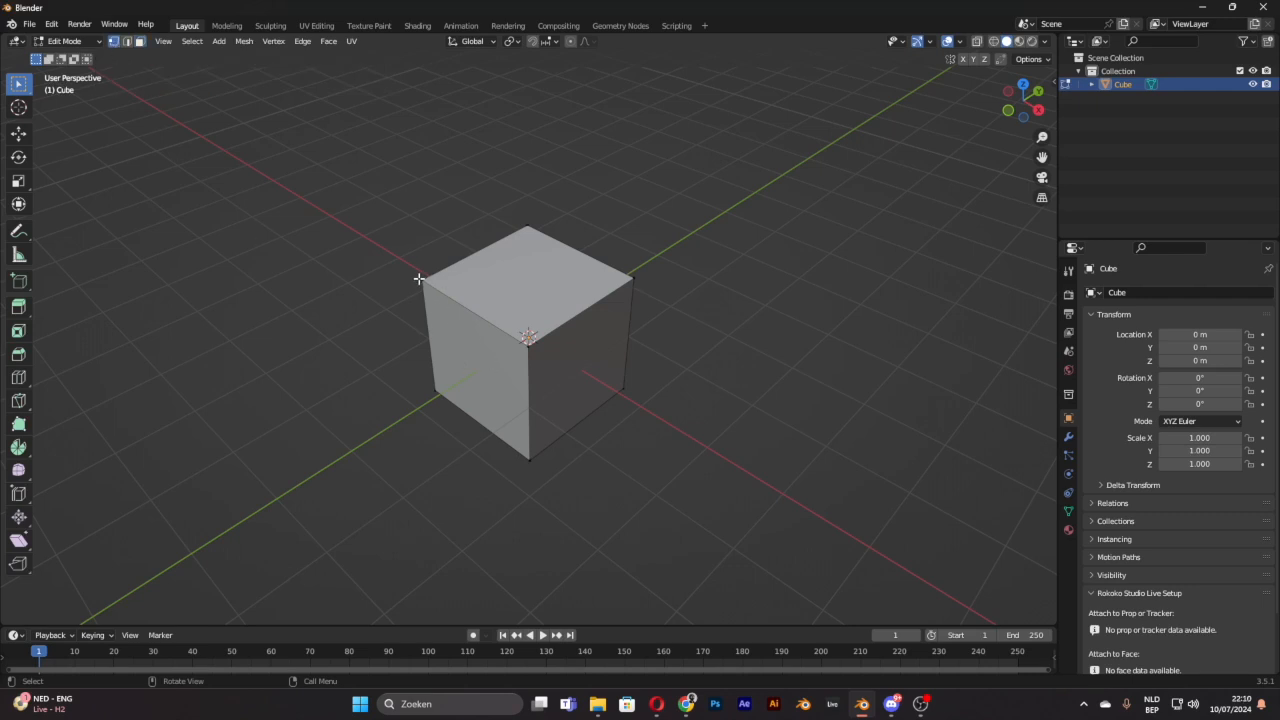
Step: In face selection mode, circle-select the cube's top and two front-facing sides and delete those three faces
left_click(127, 42)
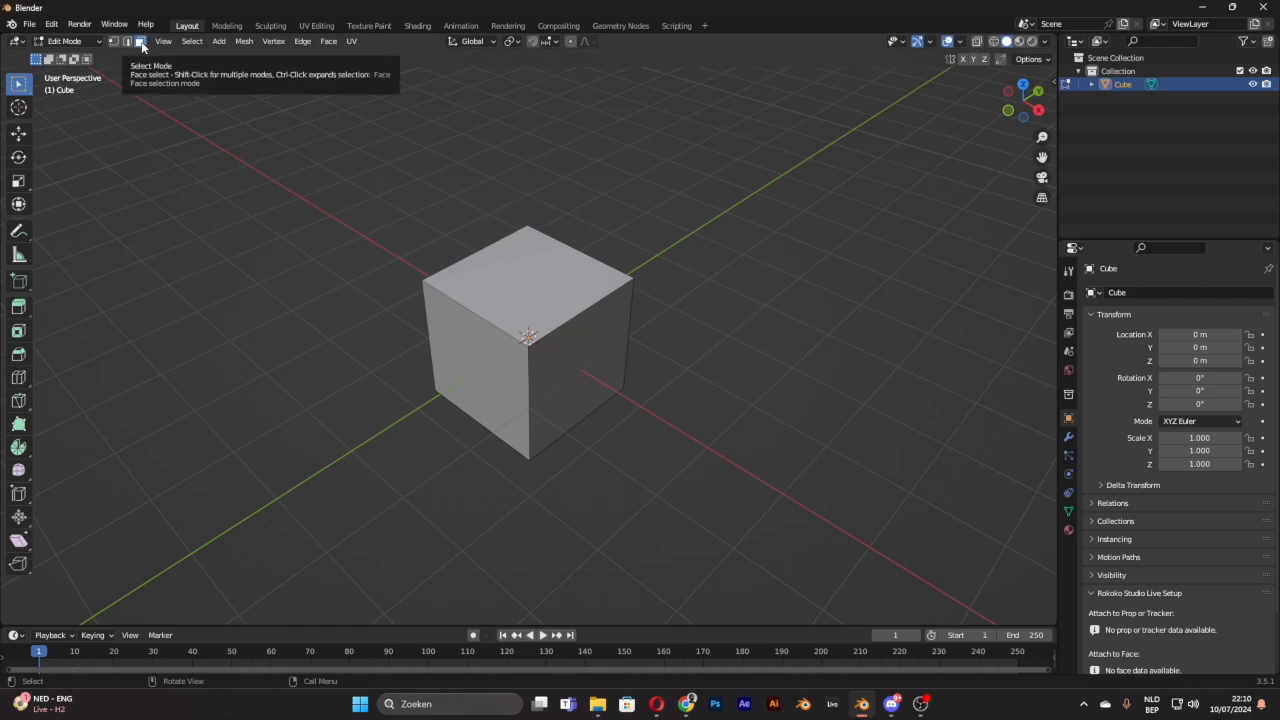
key("c")
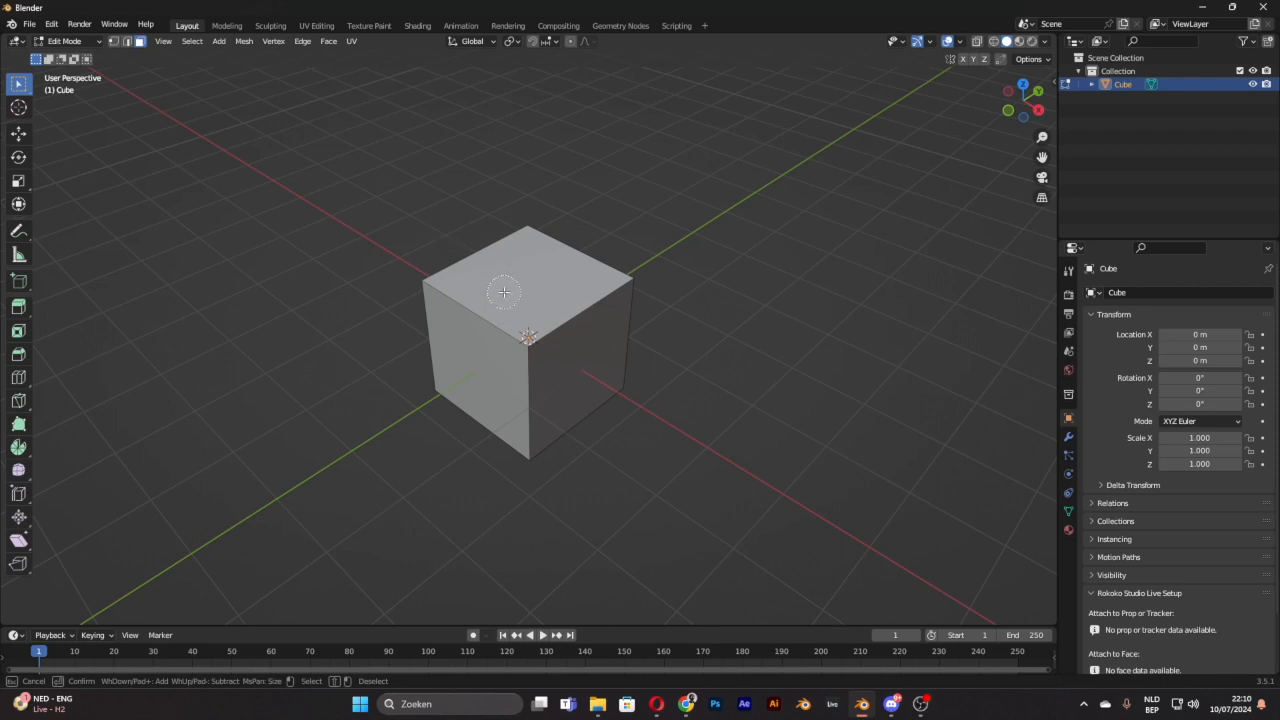
mouse_move(533, 291)
left_mouse_down()
mouse_move(486, 360)
mouse_move(670, 374)
left_mouse_up()
right_click(714, 343)
middle_click_drag(714, 343, 680, 303)
middle_click_drag(543, 304, 496, 335)
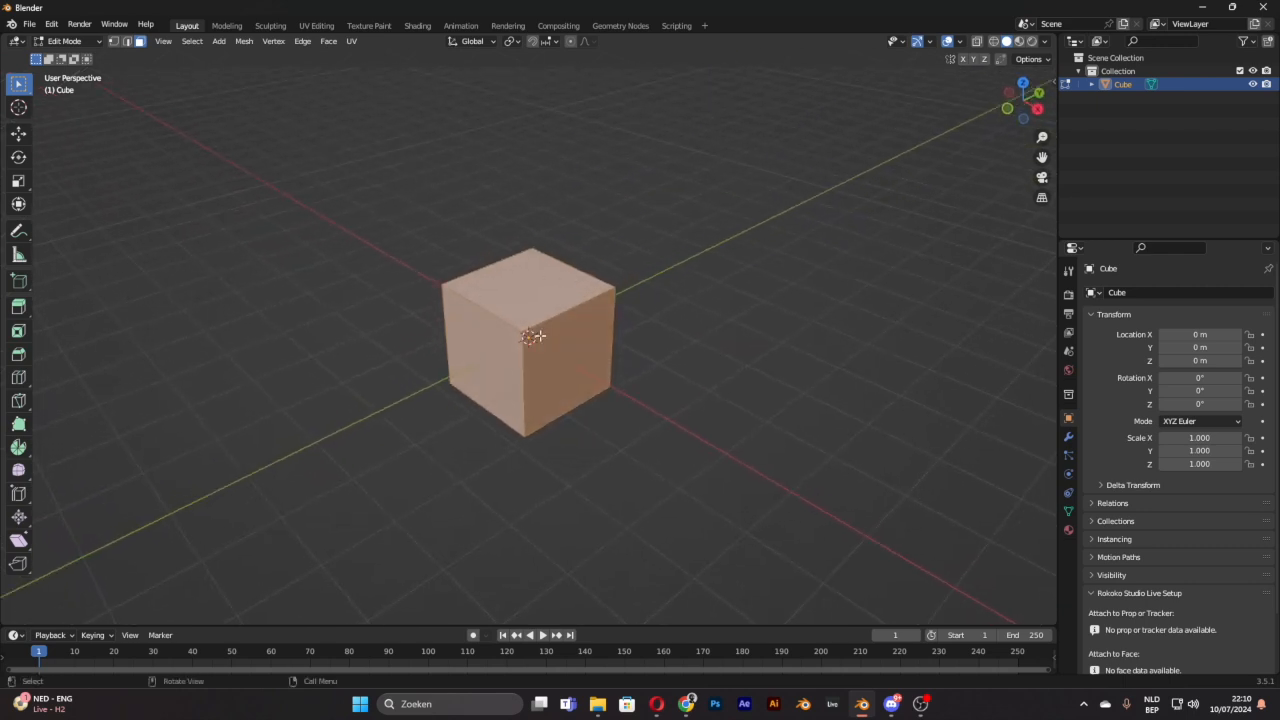
key("x")
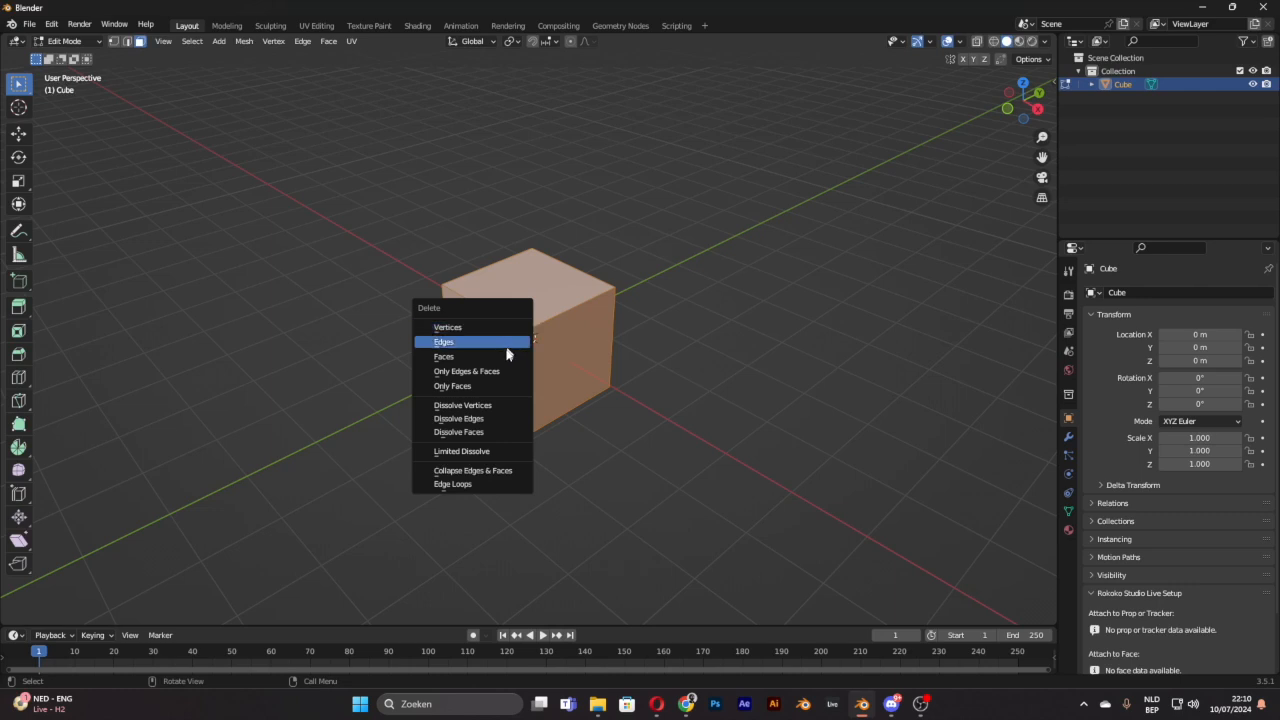
left_click(505, 356)
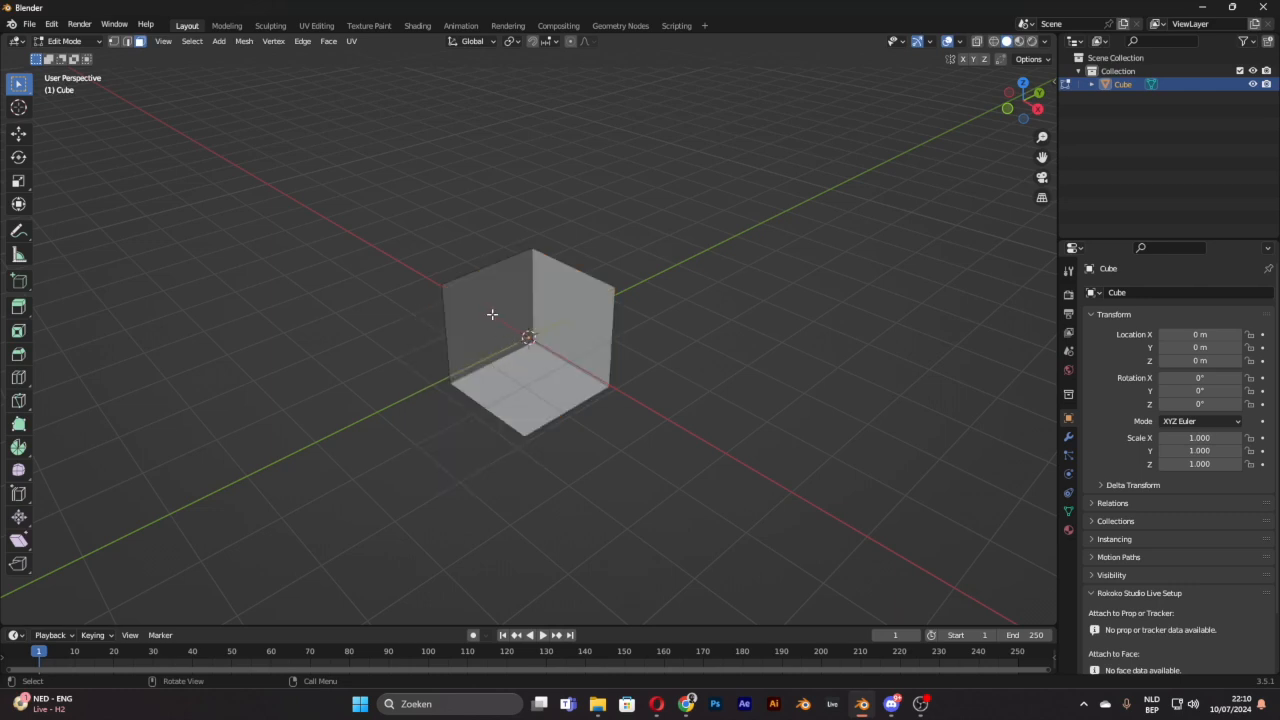
Step: Leave mesh editing and return the opened cube to Object Mode
middle_click_drag(494, 301, 555, 300)
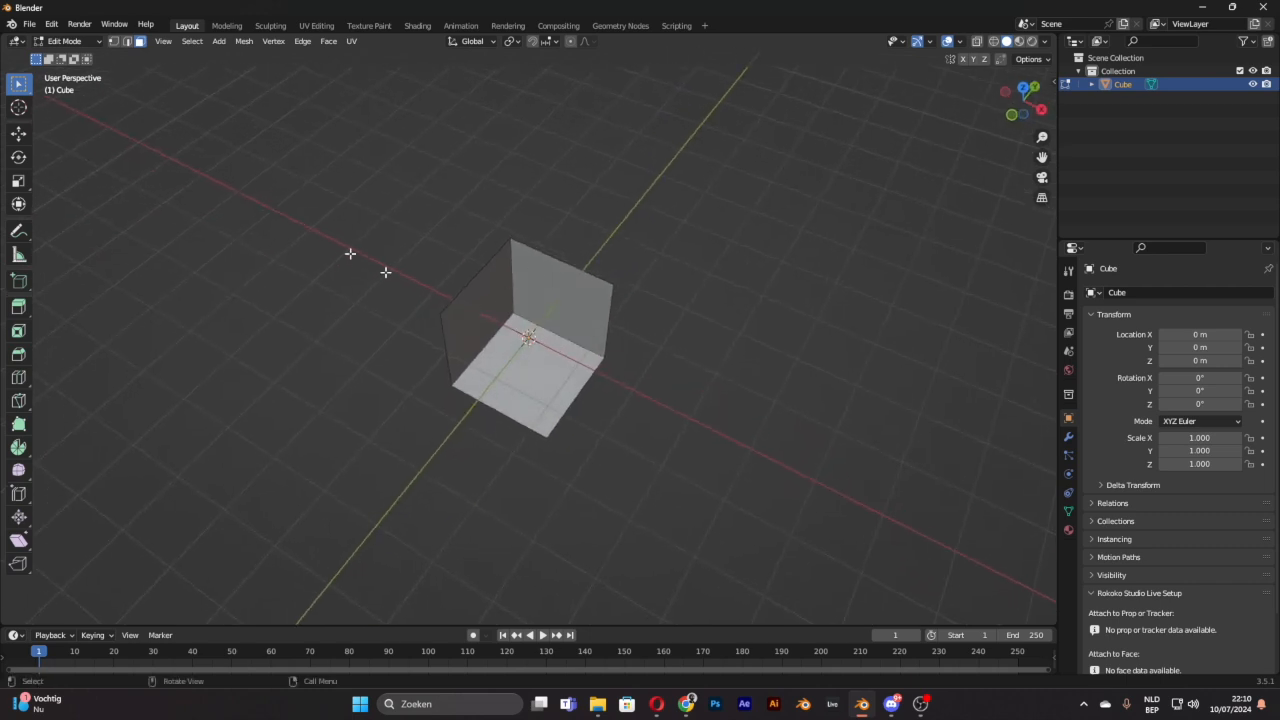
left_click(66, 41)
left_click(62, 56)
Step: Examine the opened cube's floor and two walls from several angles against the grid
middle_click_drag(477, 243, 631, 330)
scroll(633, 291, "up", 3)
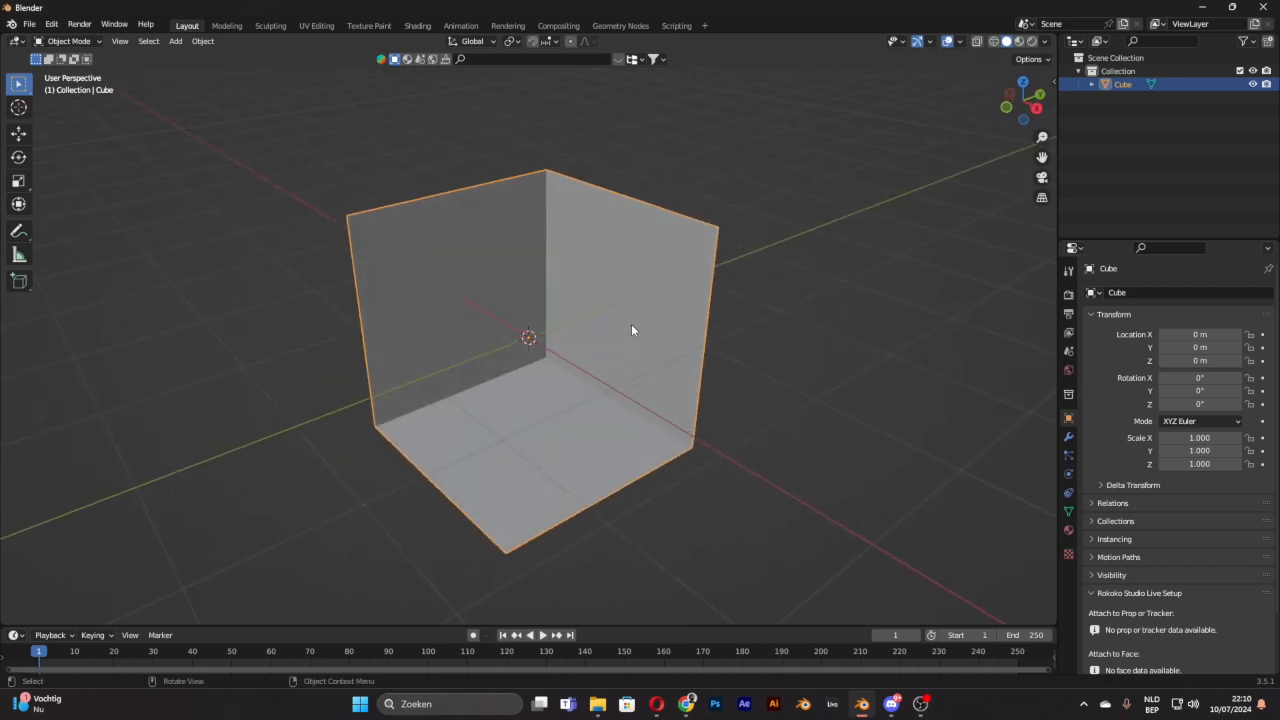
scroll(631, 330, "down", 4)
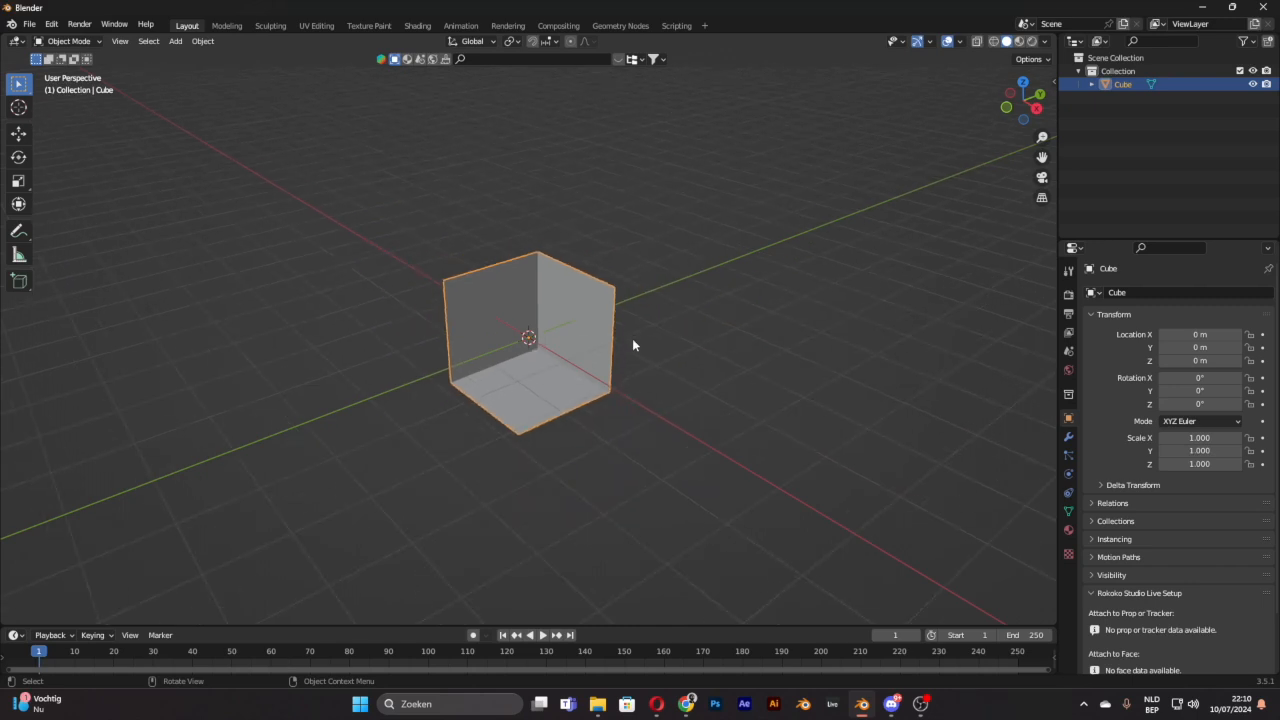
middle_click_drag(632, 338, 671, 334)
scroll(703, 230, "up", 3)
middle_click_drag(502, 334, 525, 473)
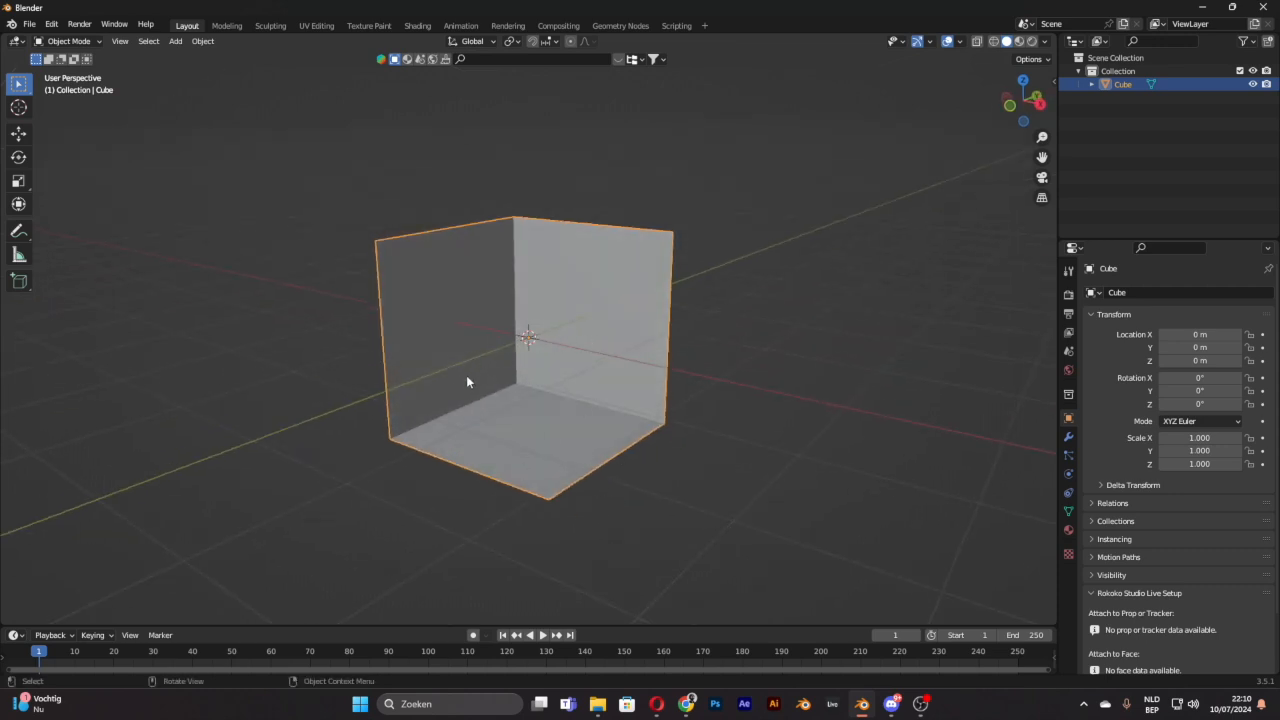
middle_click_drag(581, 436, 483, 451)
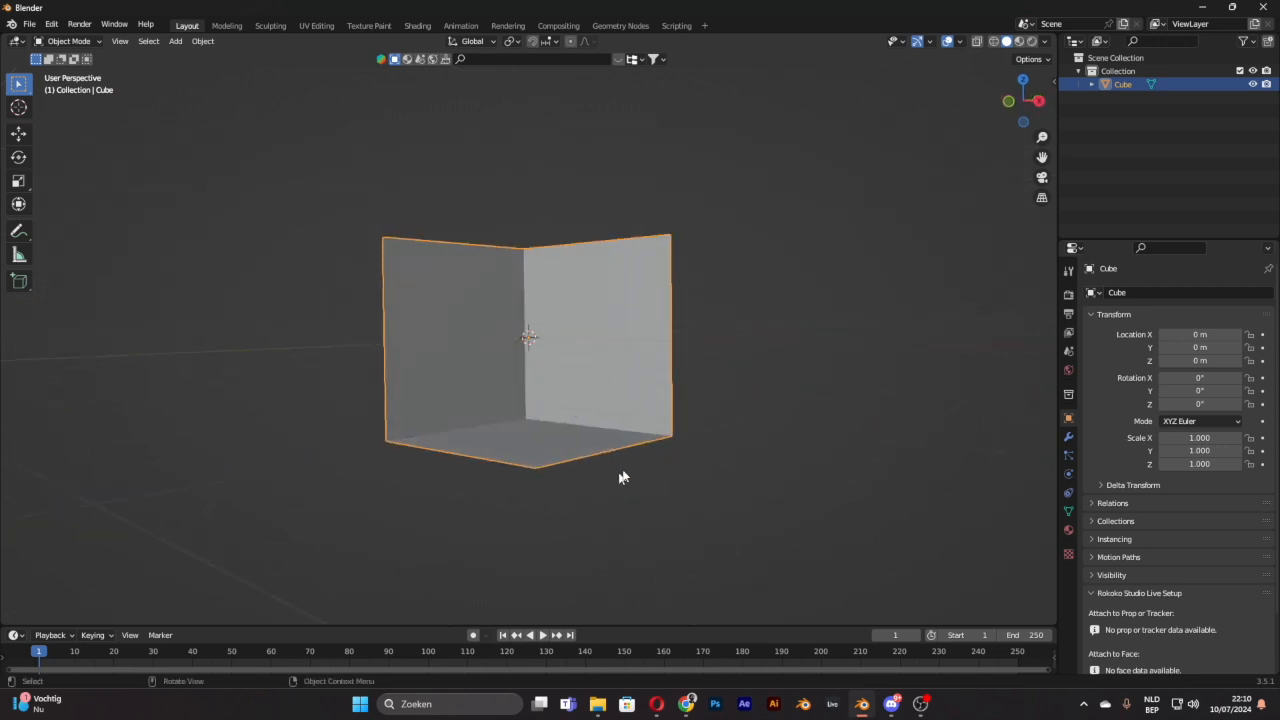
middle_click_drag(537, 417, 302, 457)
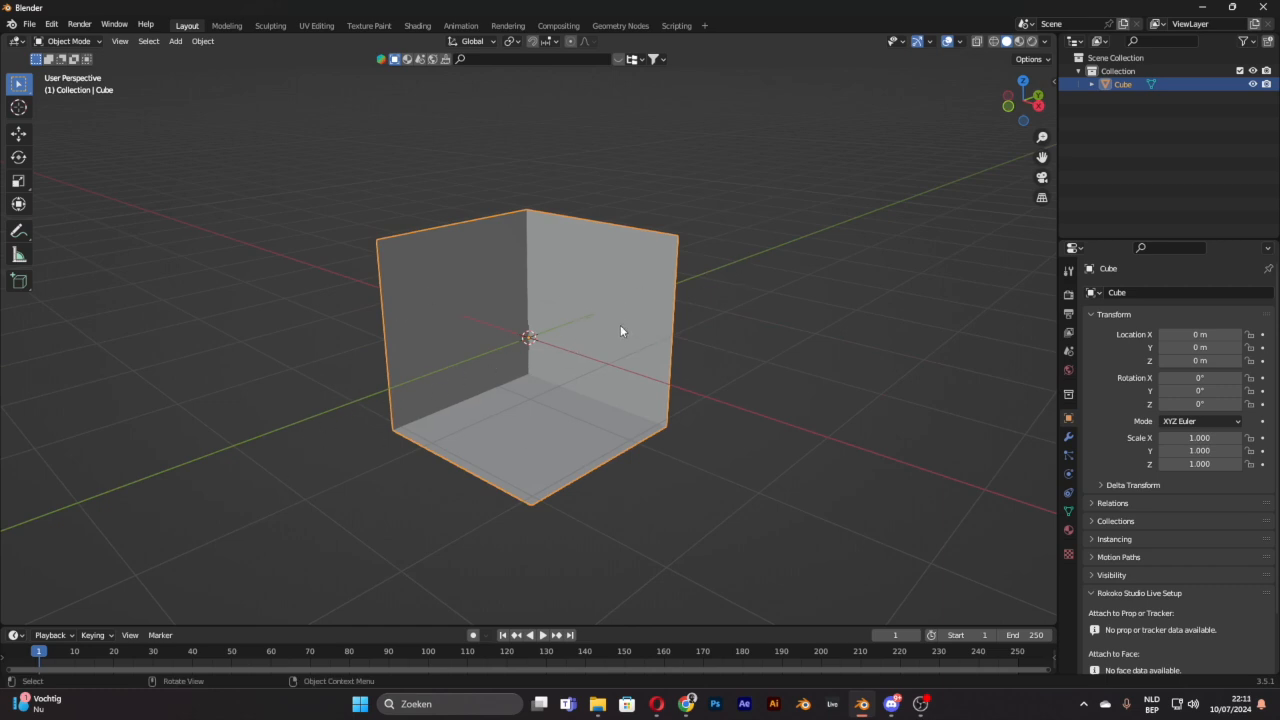
Step: Set the opened cube's Z location to 1 m so its floor sits on the grid
left_click(1206, 361)
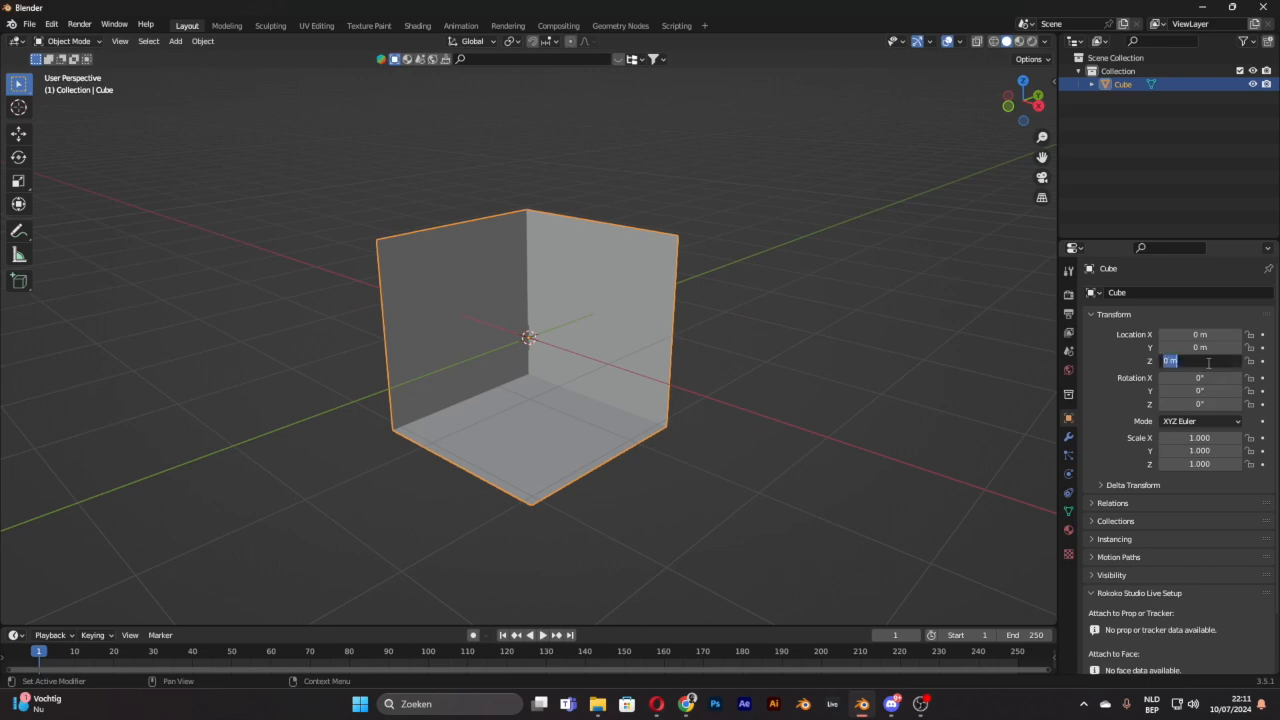
type("1")
key("Return")
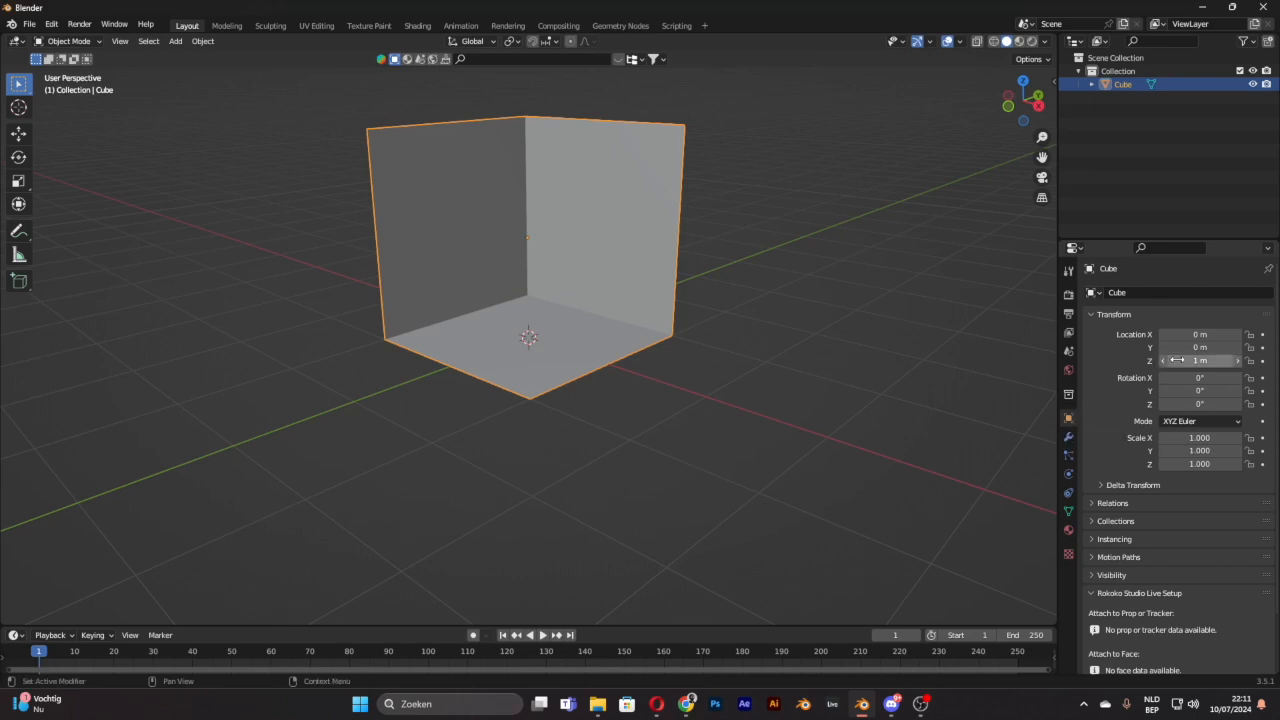
Step: Deselect the opened cube and add a camera to the scene
middle_click_drag(788, 338, 784, 310)
middle_click_drag(592, 344, 569, 386)
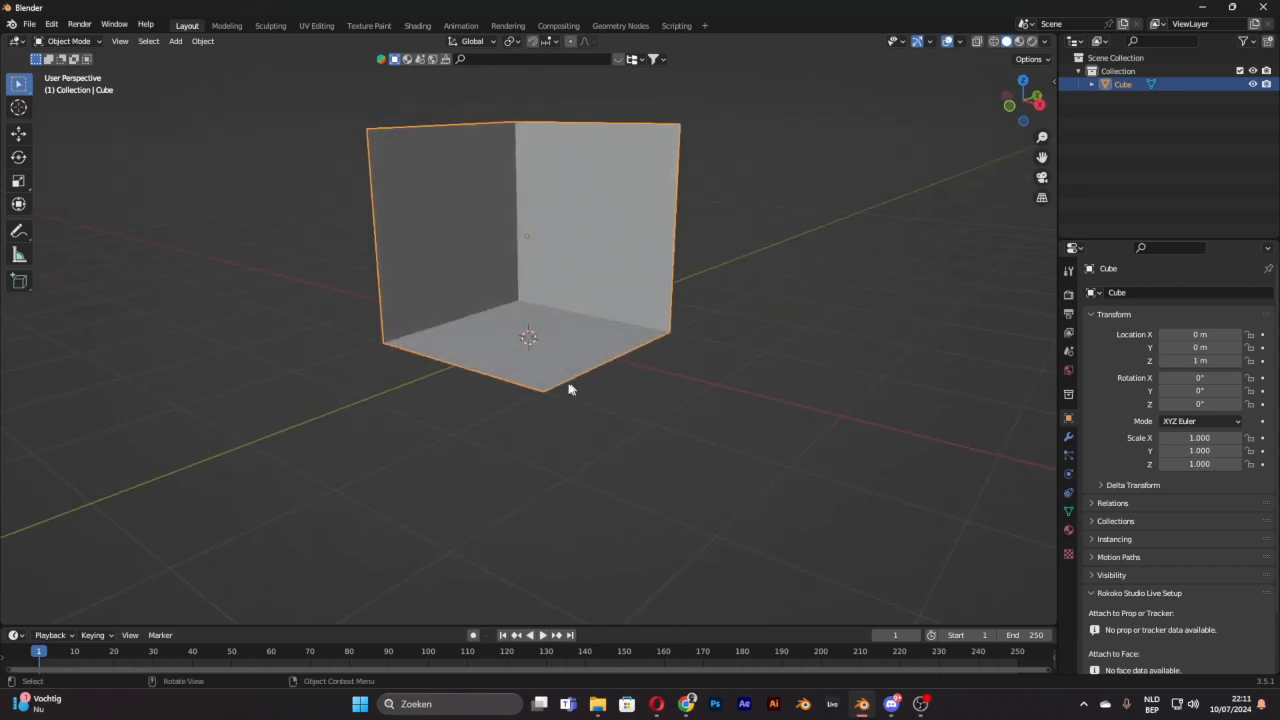
middle_click_drag(780, 306, 775, 341)
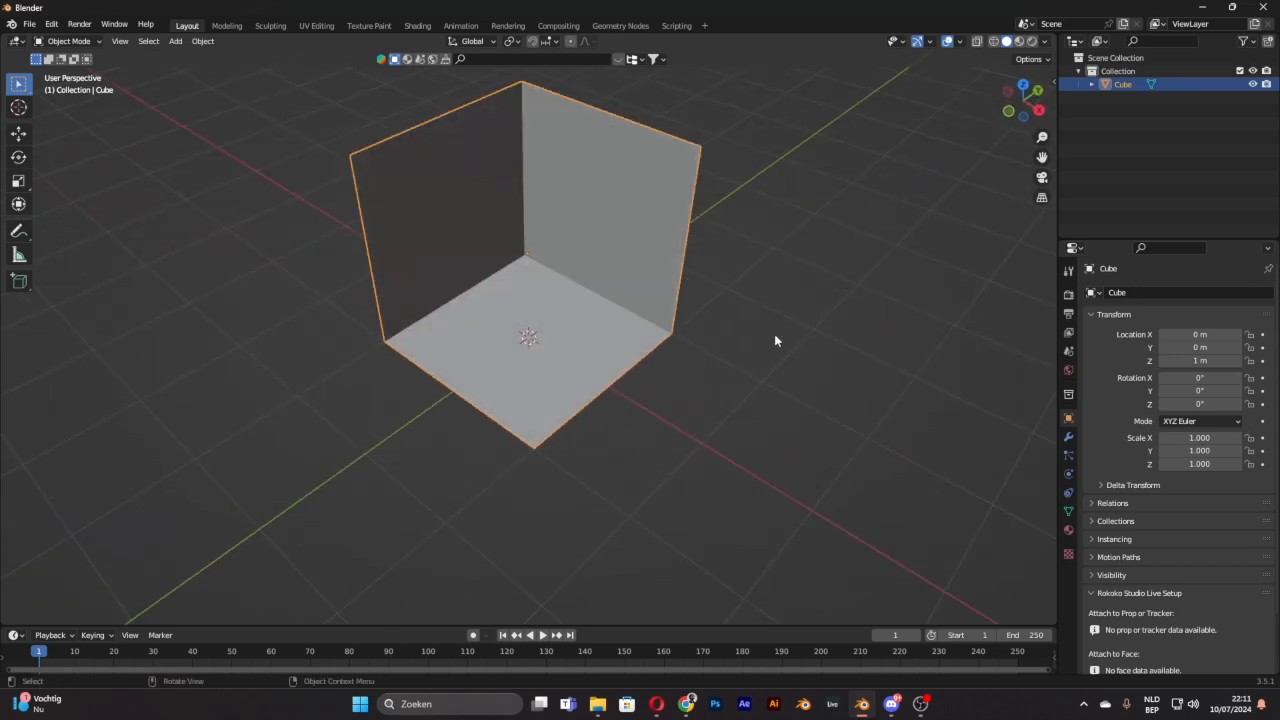
scroll(771, 340, "down", 3)
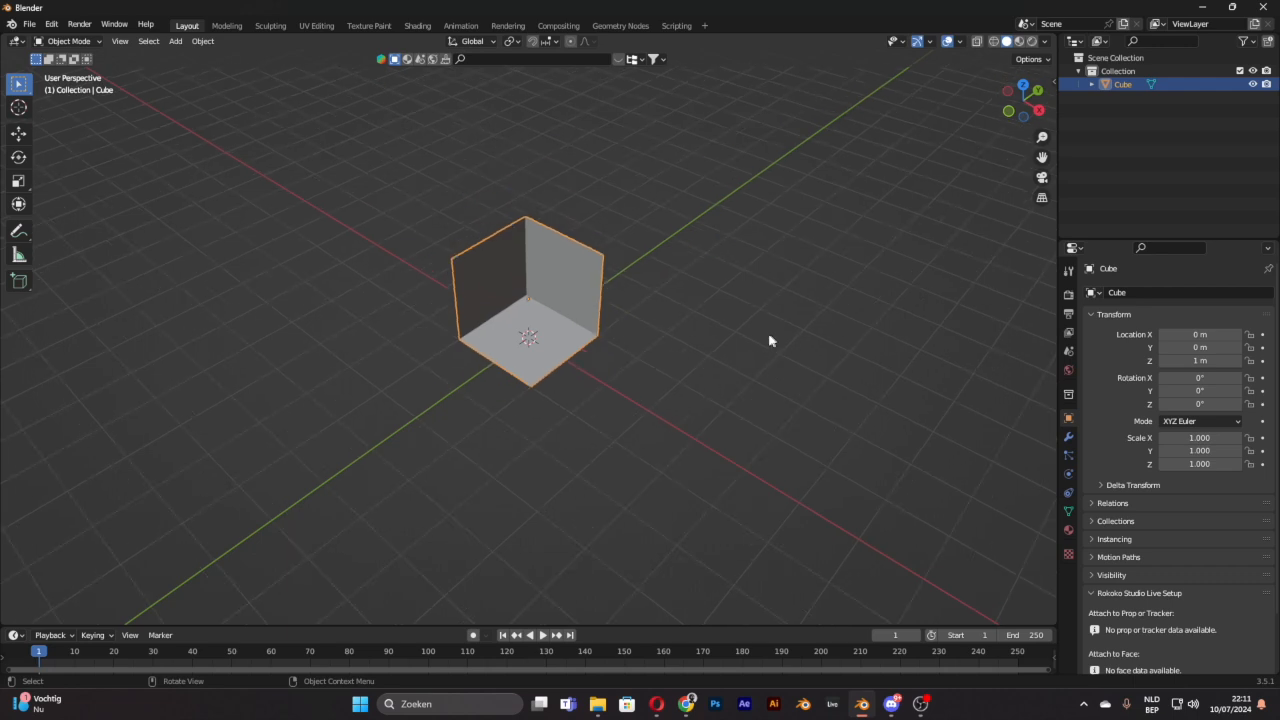
middle_click_drag(680, 292, 674, 268)
scroll(674, 270, "up", 2)
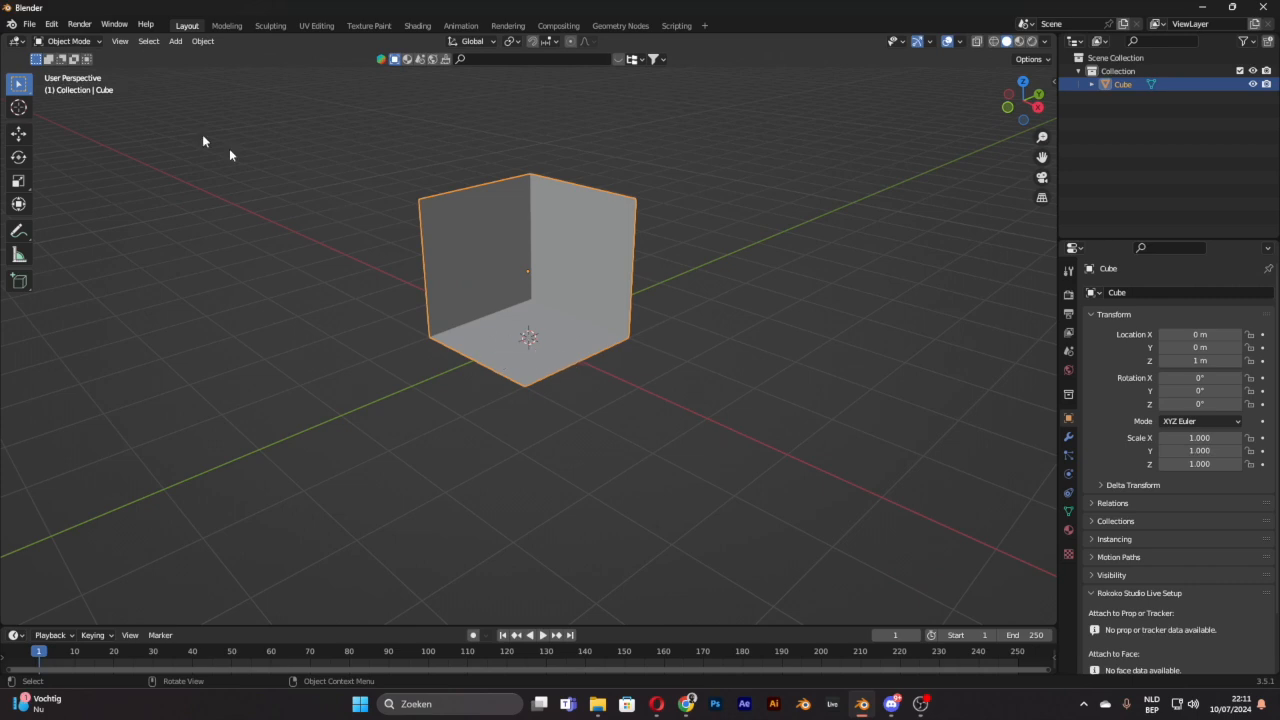
left_click(249, 190)
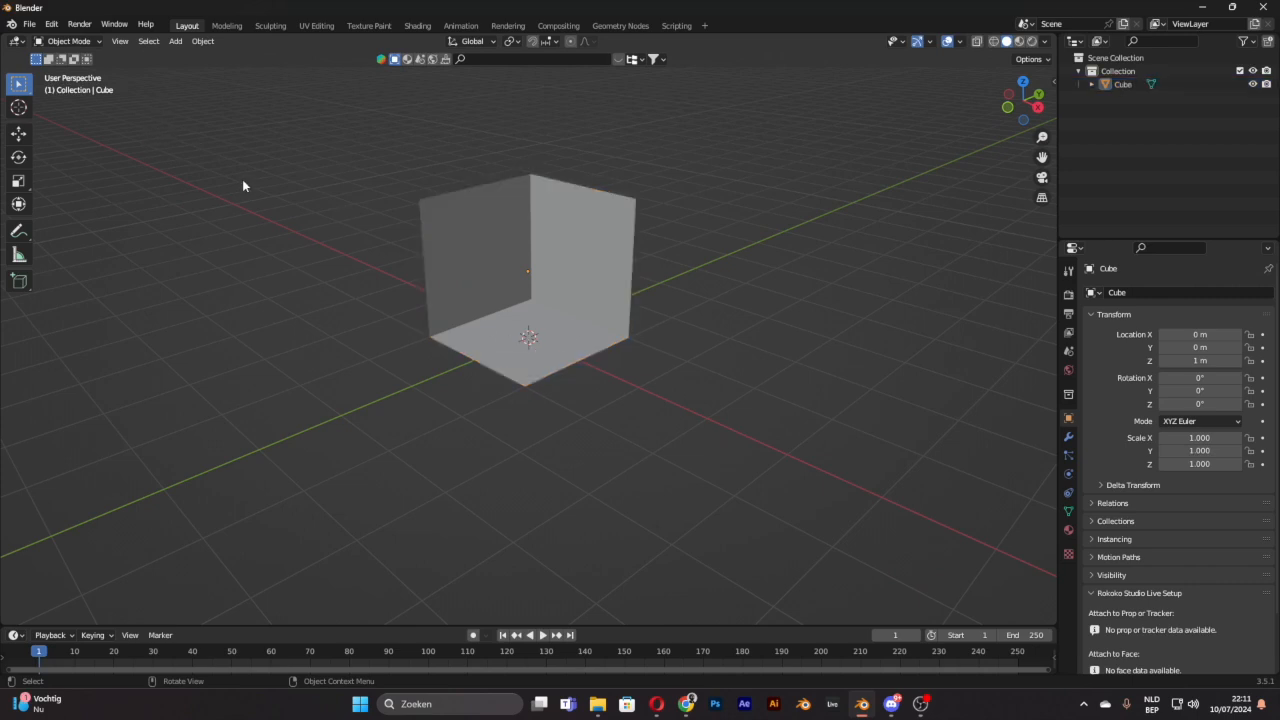
left_click(174, 42)
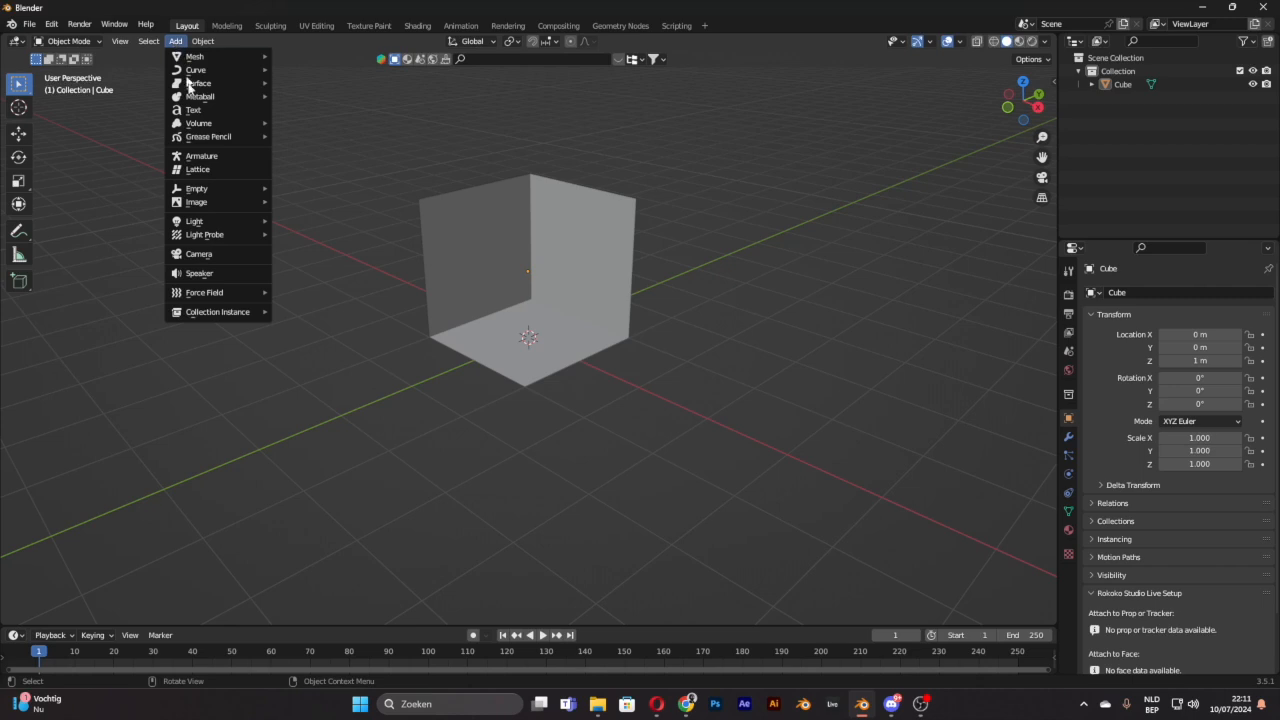
left_click(235, 256)
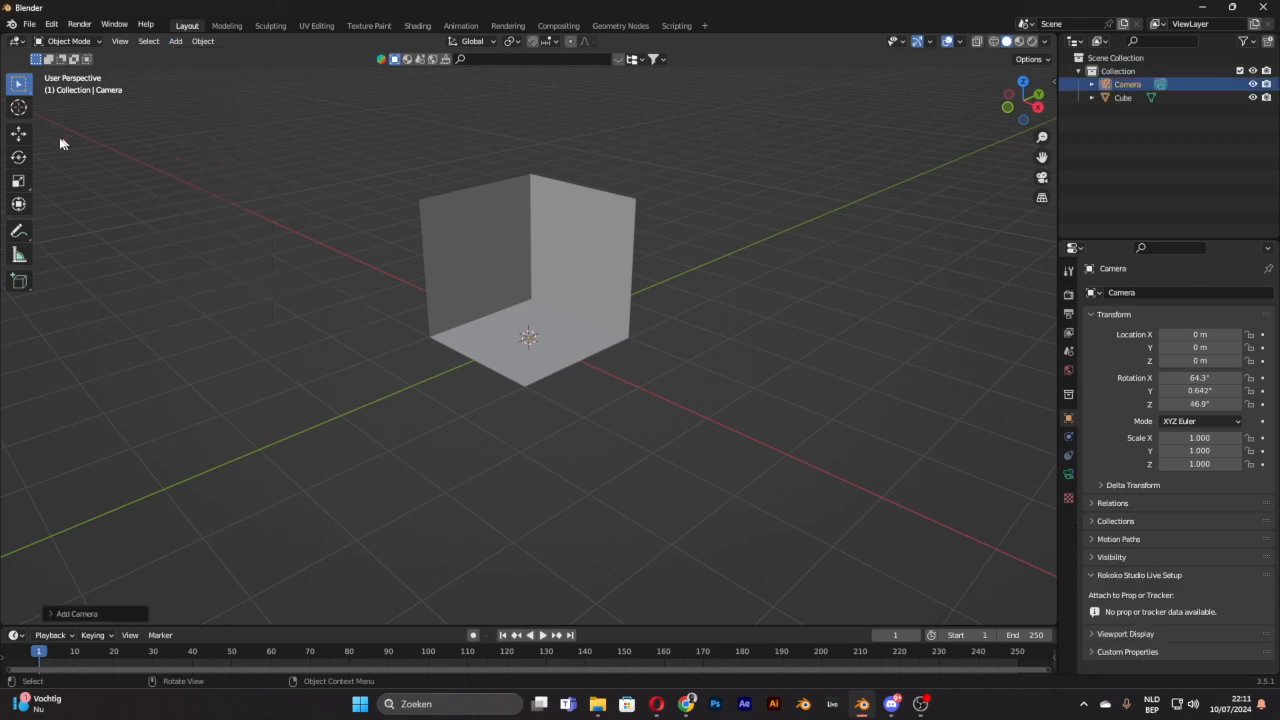
Step: Move the camera out of the room's open corner to about X 2.18 m, Y -2.06 m and Z 2.34 m
left_click(18, 133)
middle_click_drag(512, 391, 442, 414)
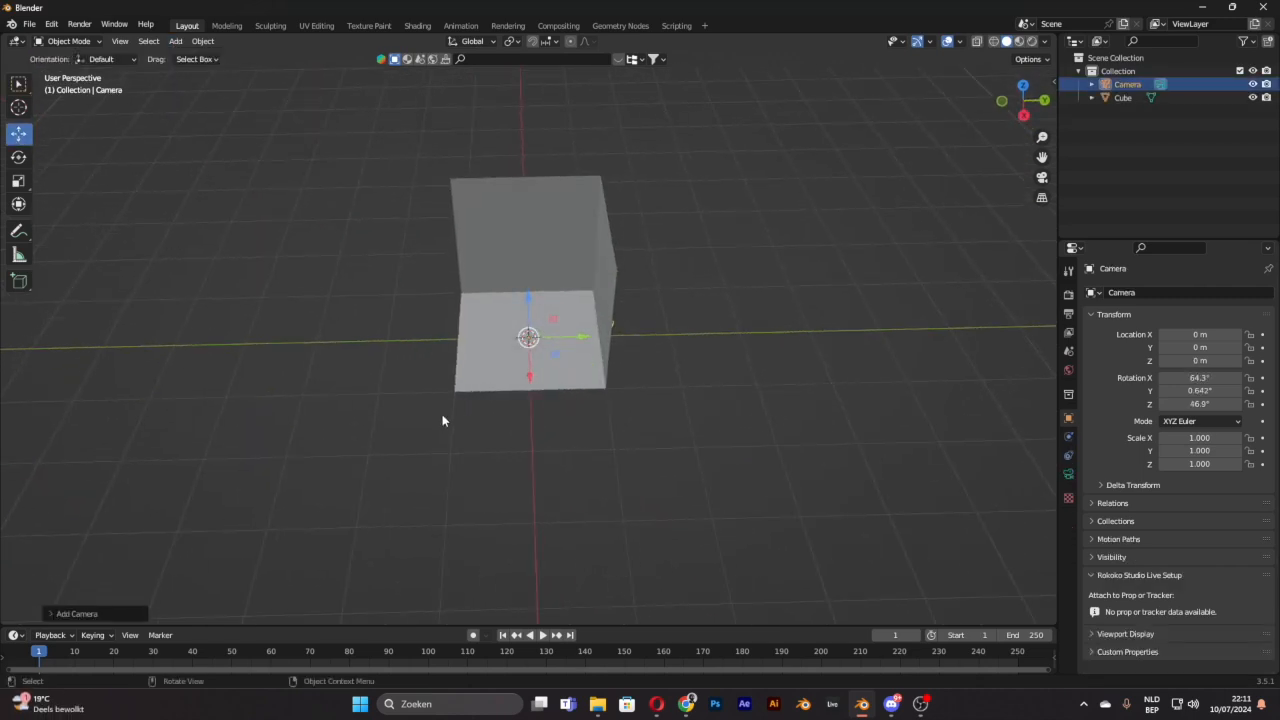
left_click_drag(572, 340, 418, 343)
right_click(564, 340)
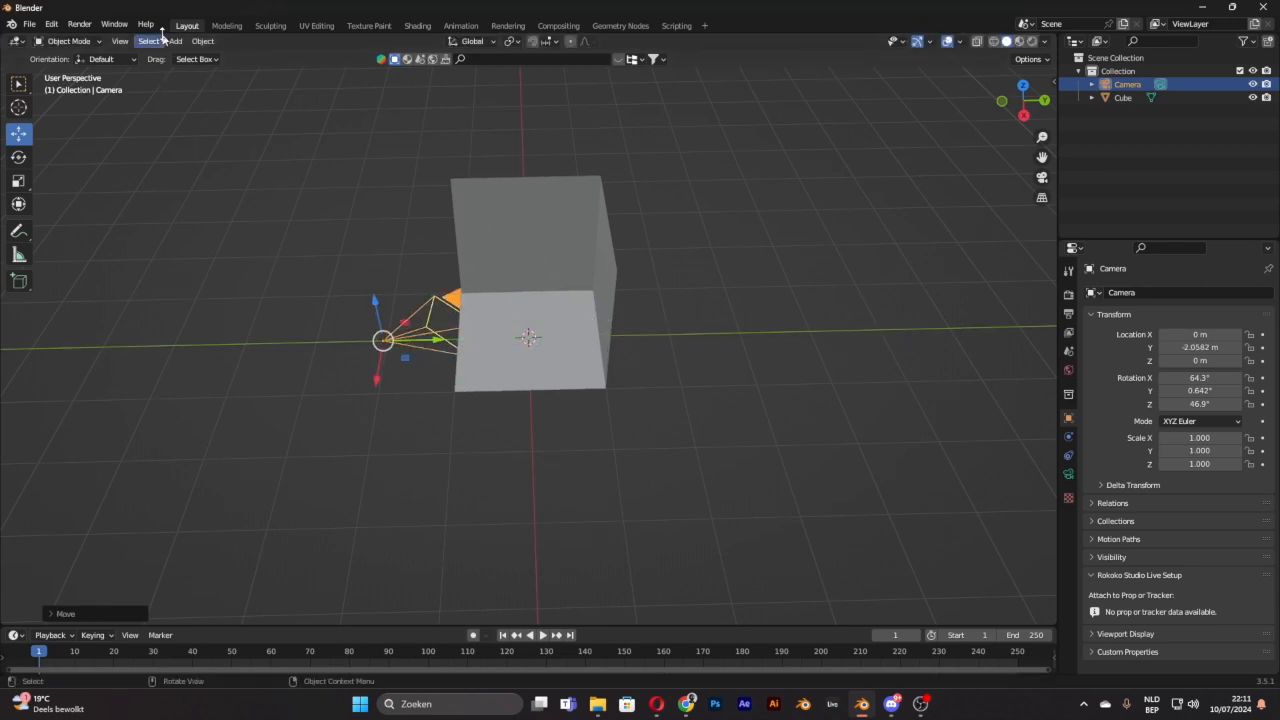
left_click_drag(377, 385, 469, 478)
middle_click_drag(469, 478, 482, 552)
left_click_drag(451, 400, 449, 194)
middle_click_drag(449, 194, 579, 271)
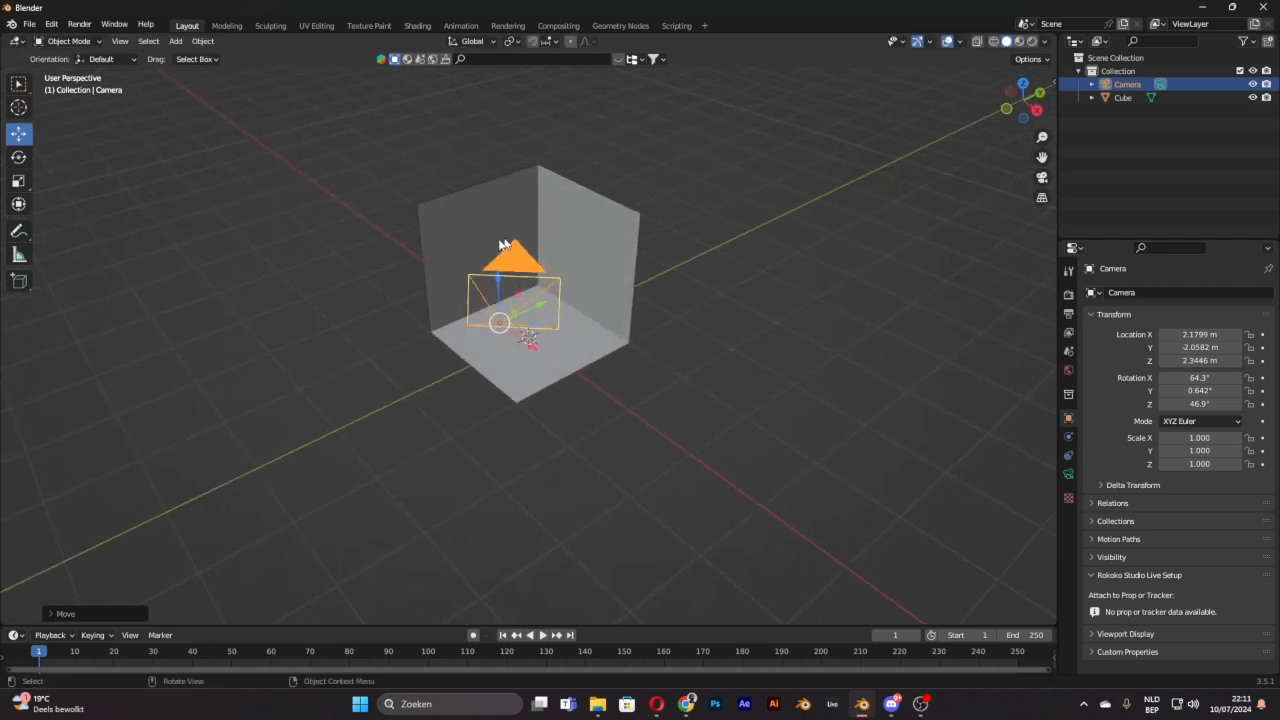
middle_click_drag(578, 317, 583, 329)
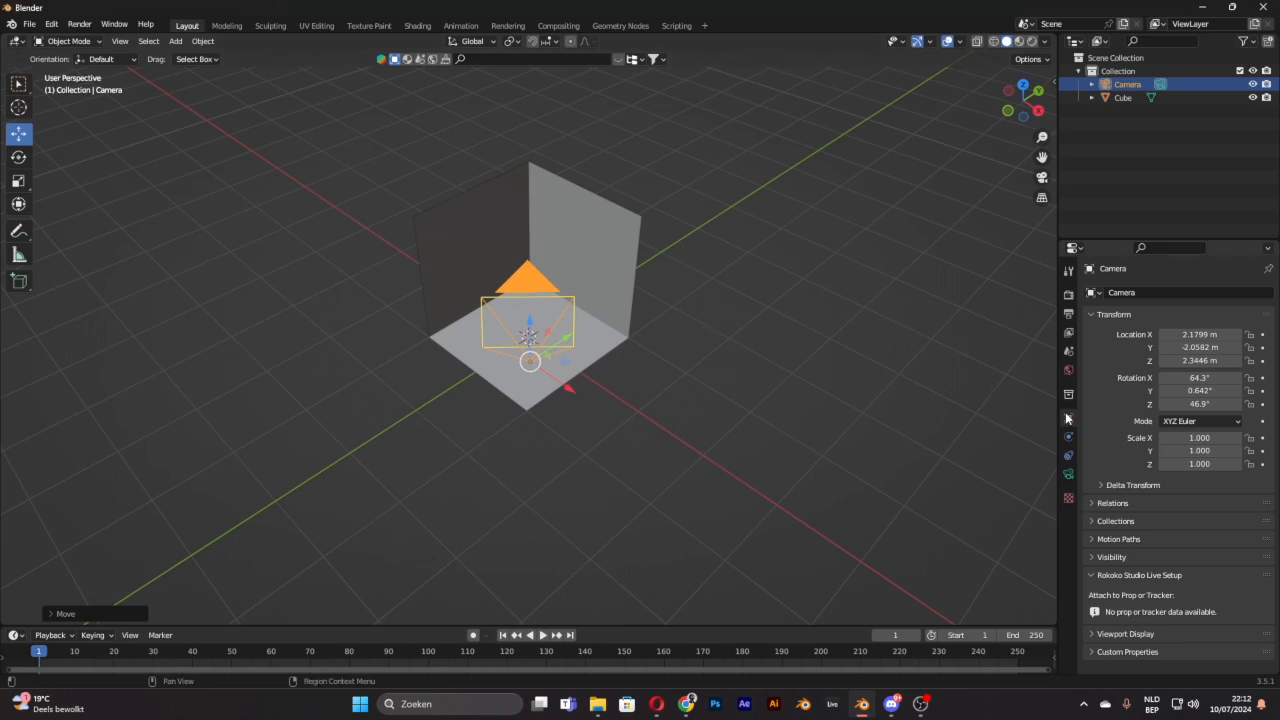
Step: Set the camera's rotation to X 45°, Y 0° and Z 45°
double_click(1199, 438)
double_click(1199, 378)
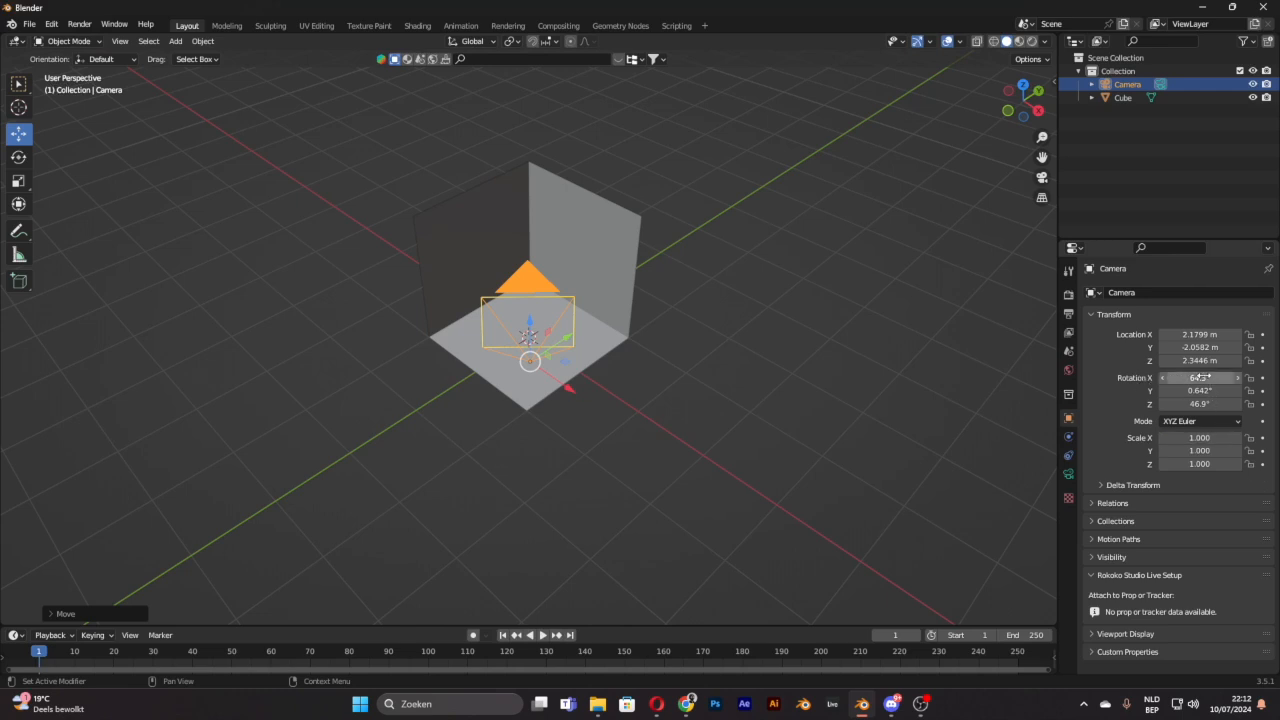
type("45")
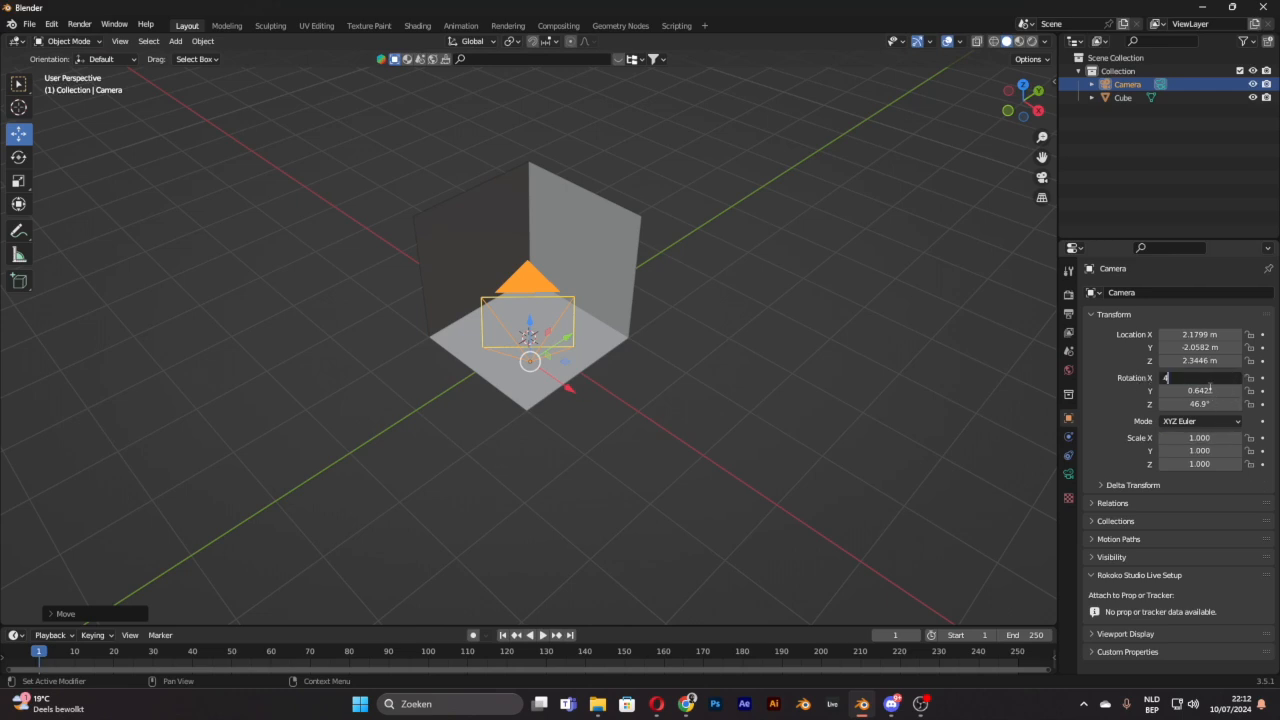
key("Return")
double_click(1208, 390)
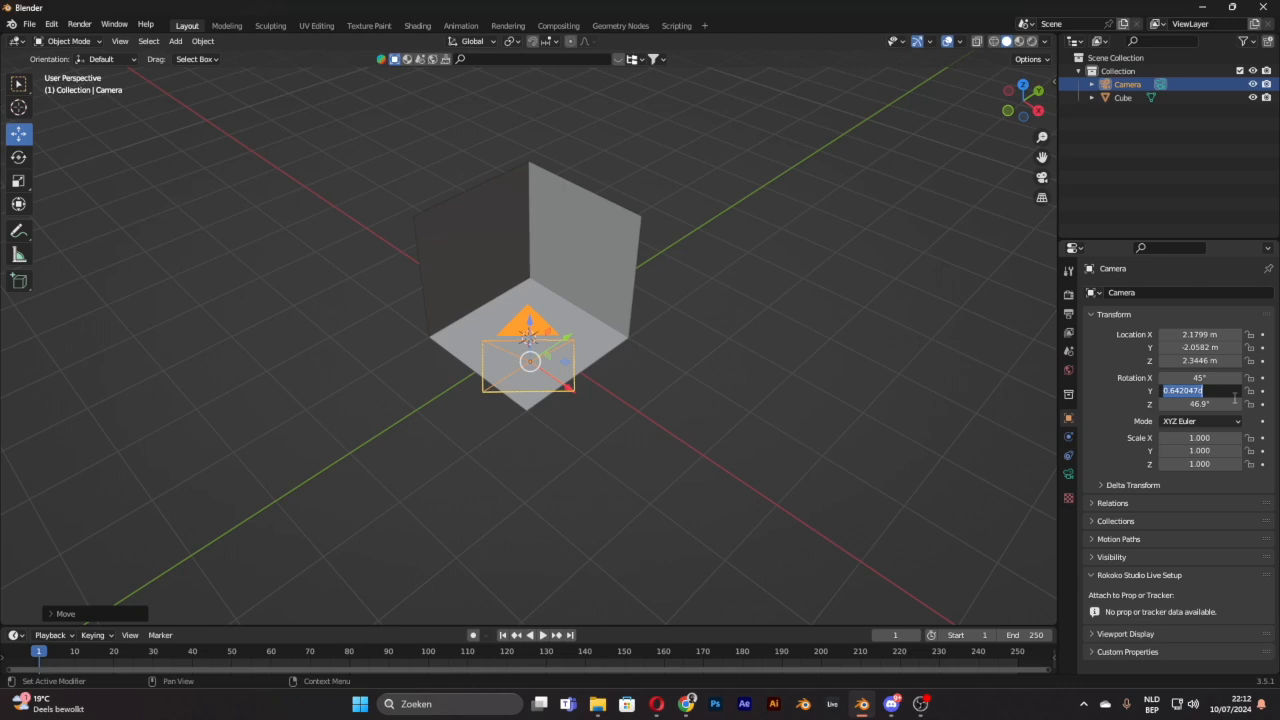
type("0")
key("Return")
double_click(1235, 402)
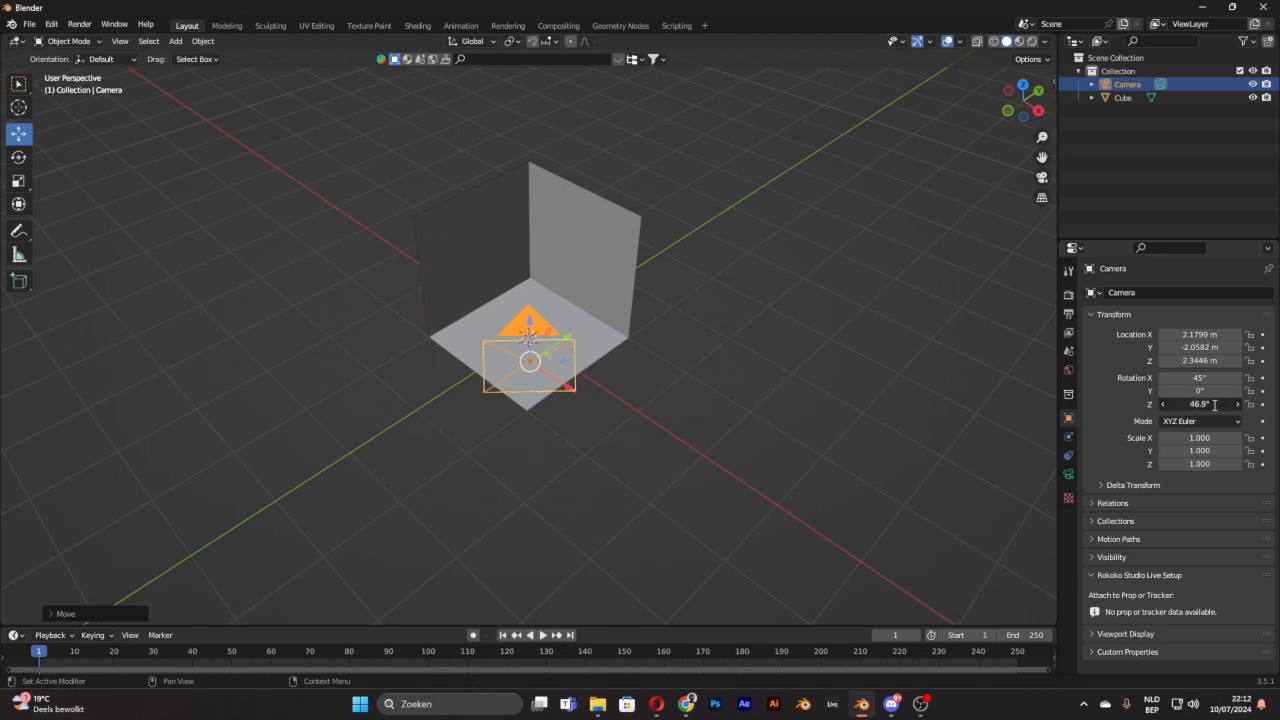
type("45")
key("Return")
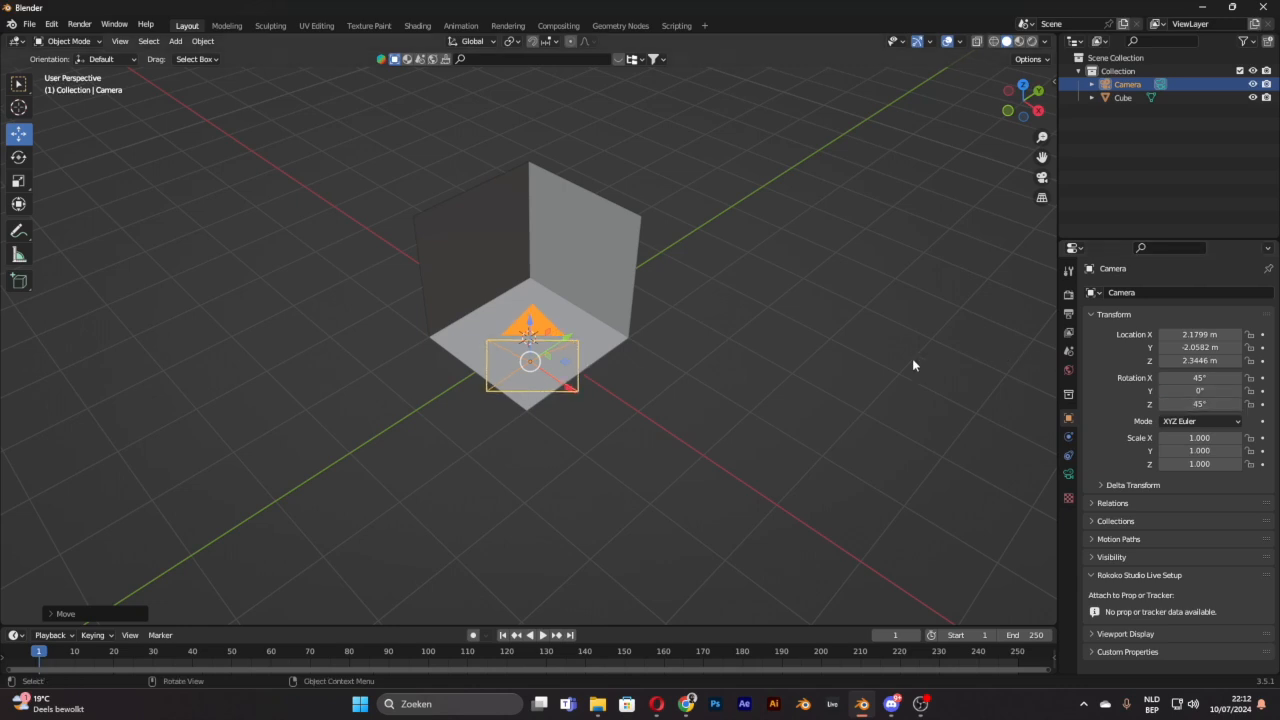
Step: Raise the camera along Z to a height of about 3.39 m
middle_click_drag(838, 283, 620, 284)
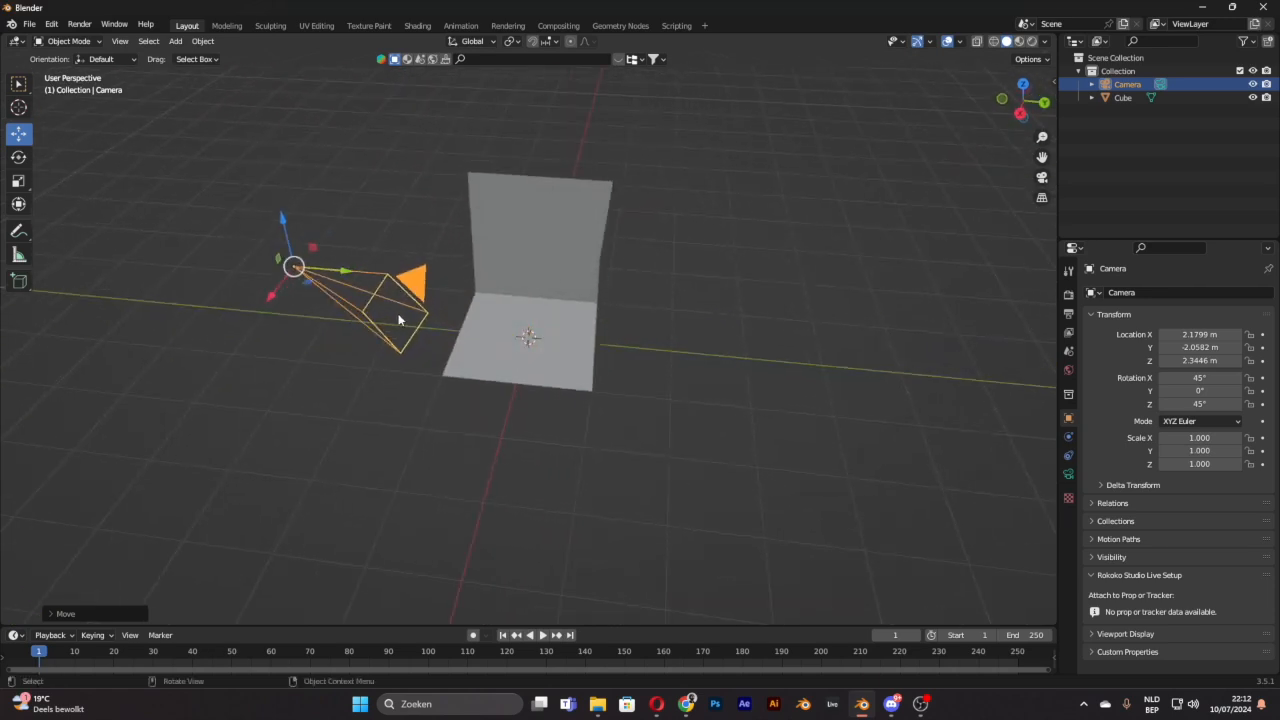
left_click_drag(285, 221, 284, 116)
middle_click_drag(284, 116, 578, 237)
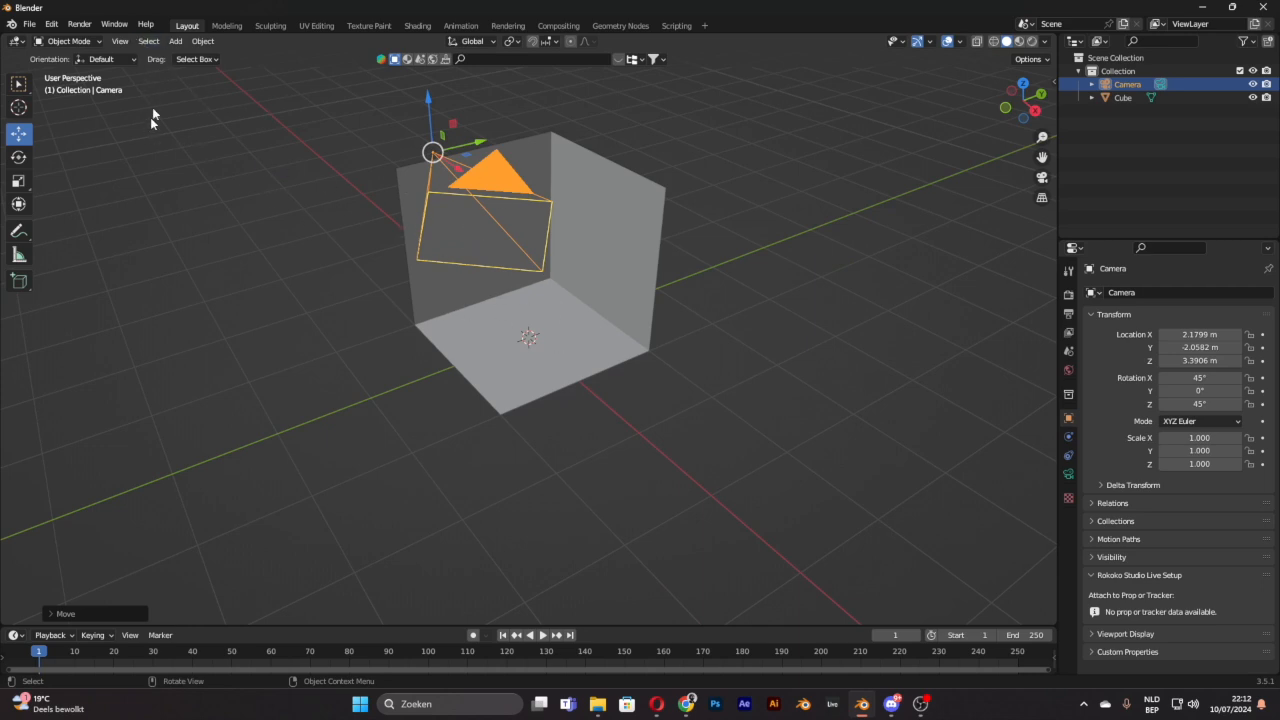
Step: Open a second window and set the camera as active to show its view there
left_click(114, 23)
left_click(143, 40)
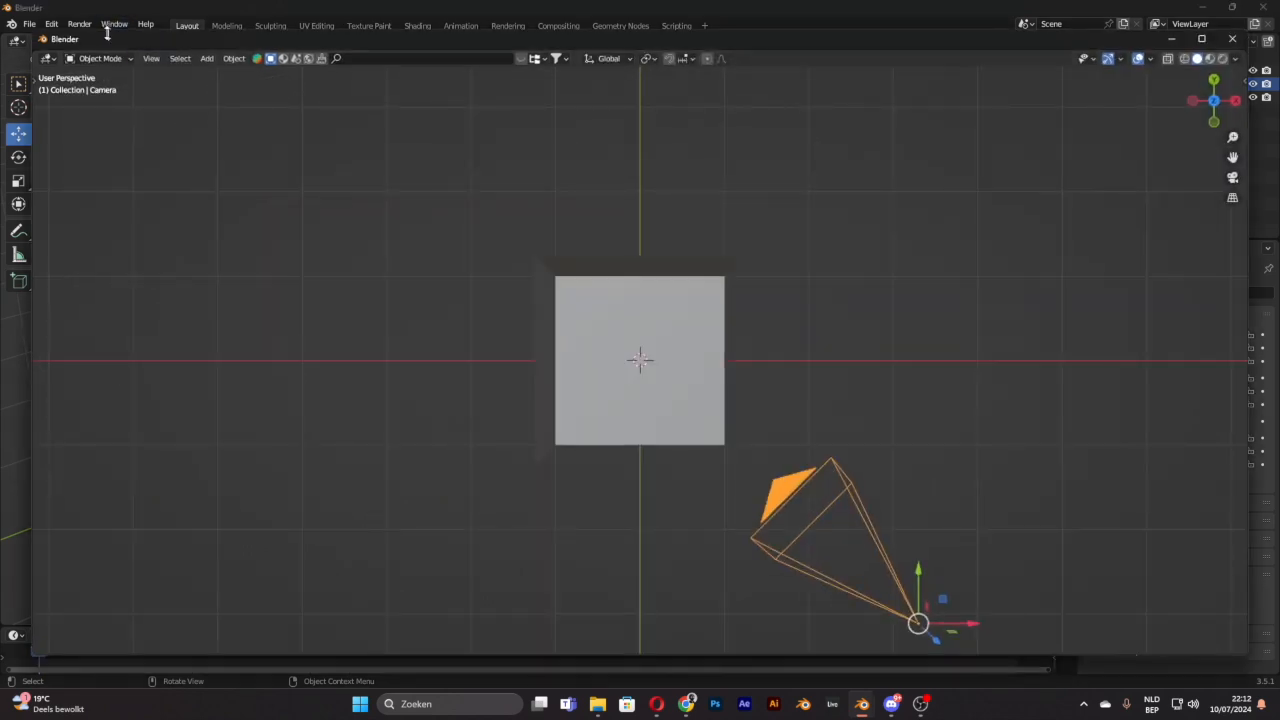
right_click(364, 257)
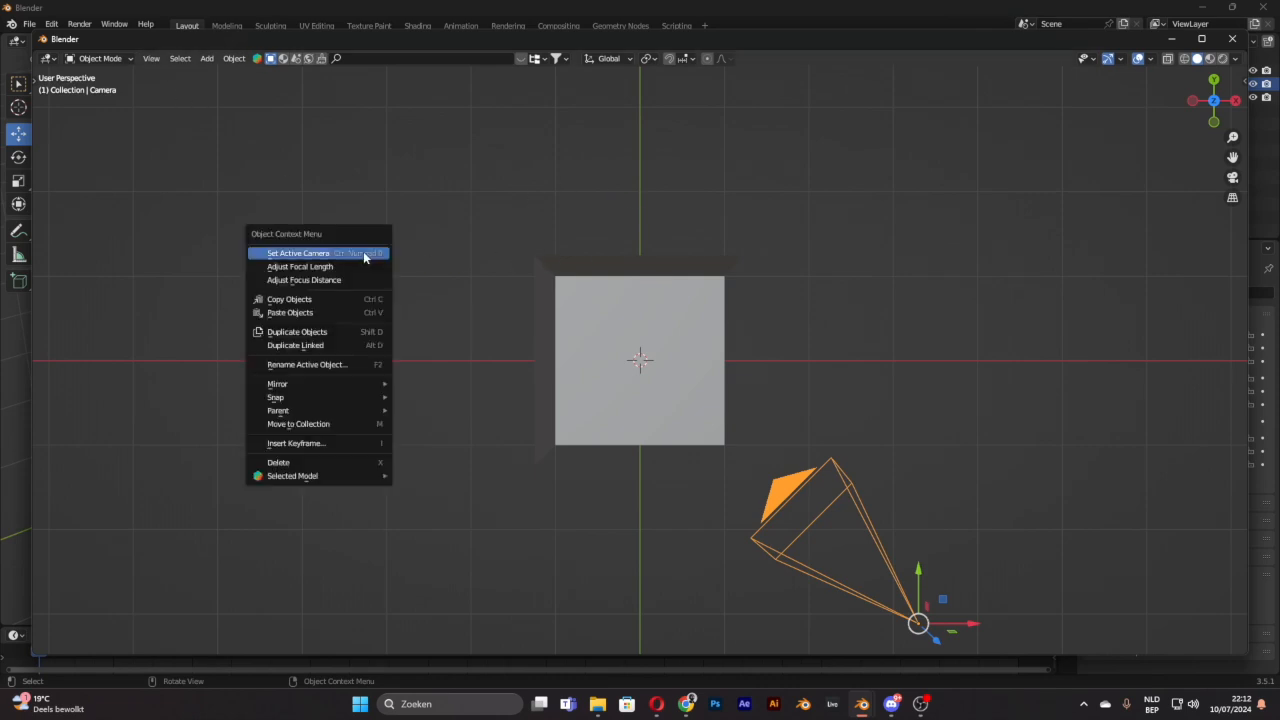
left_click(364, 257)
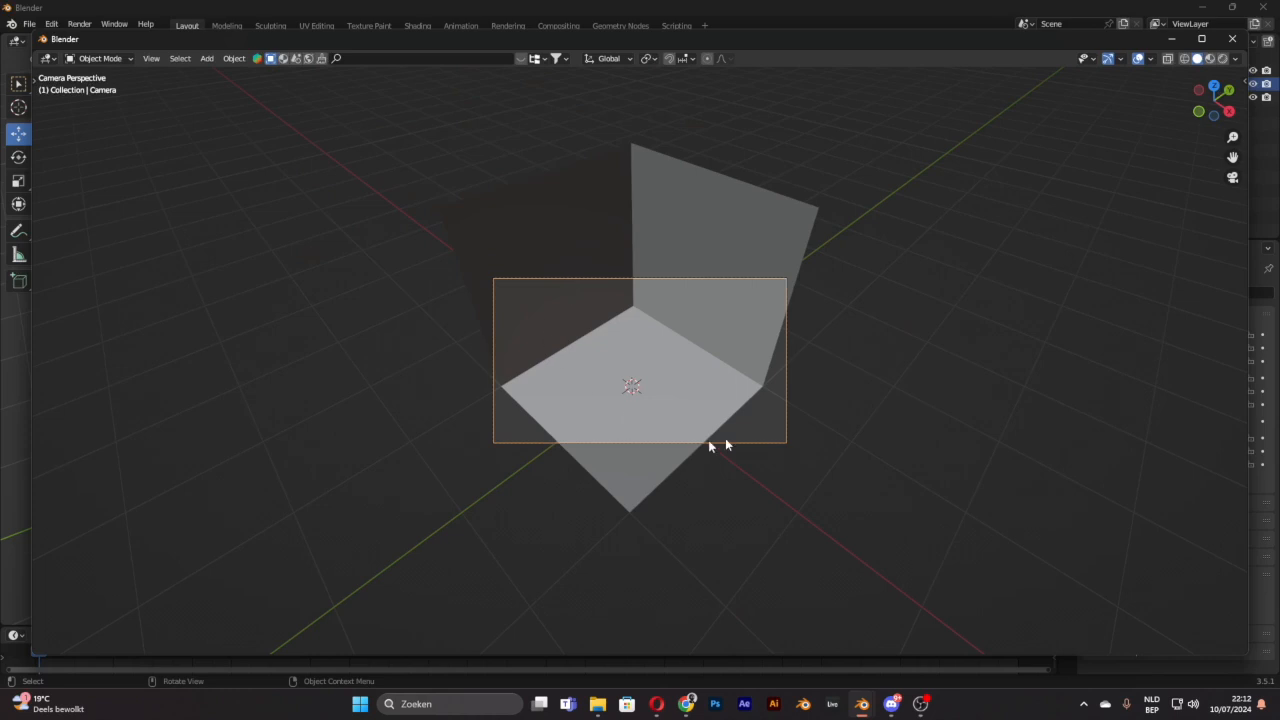
Step: Tile the camera-view window and the main window side by side, and close the camera-view window
left_click_drag(608, 40, 4, 135)
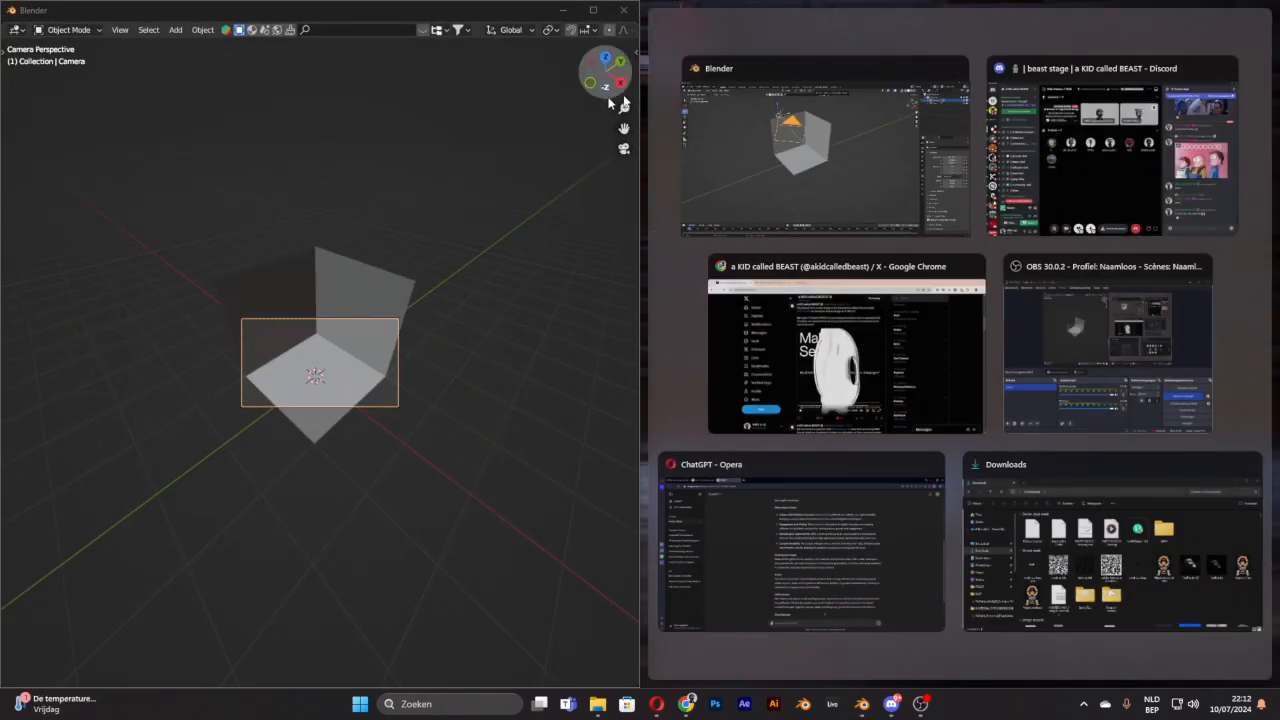
left_click(756, 157)
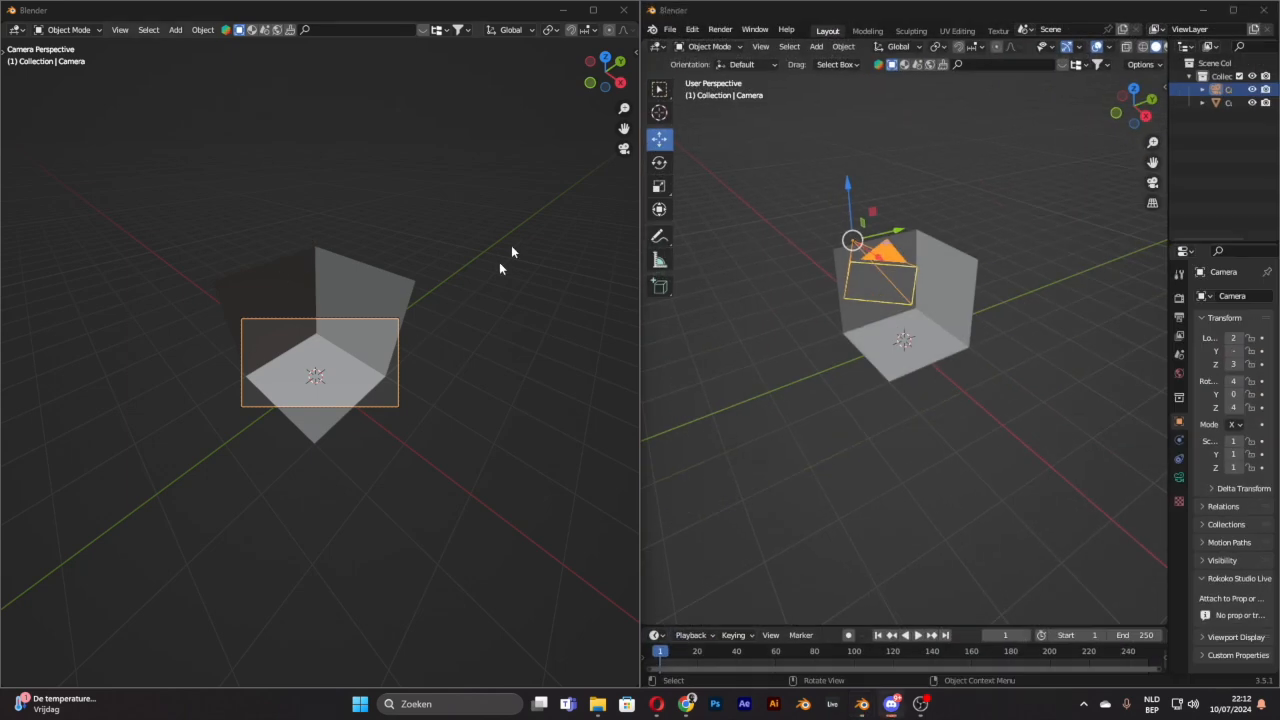
left_click(624, 10)
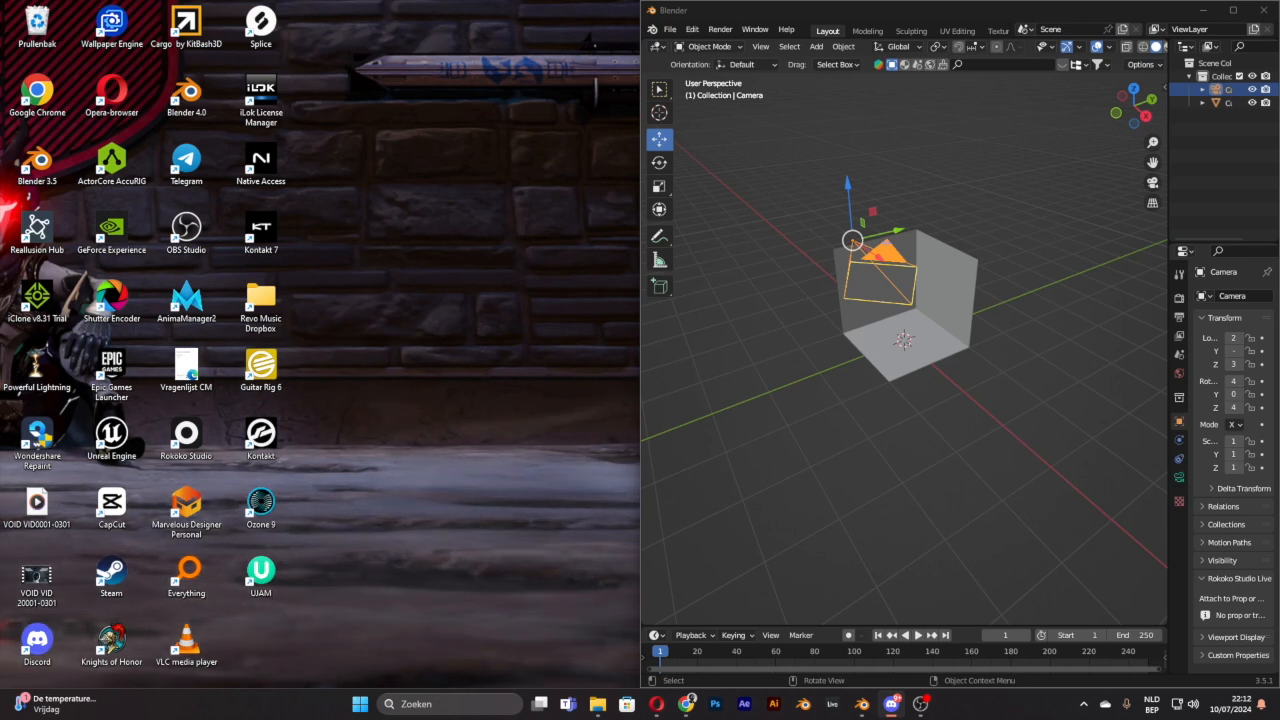
Step: Open a new window in the empty half of the screen and set the camera as active to show its view there
mouse_move(856, 710)
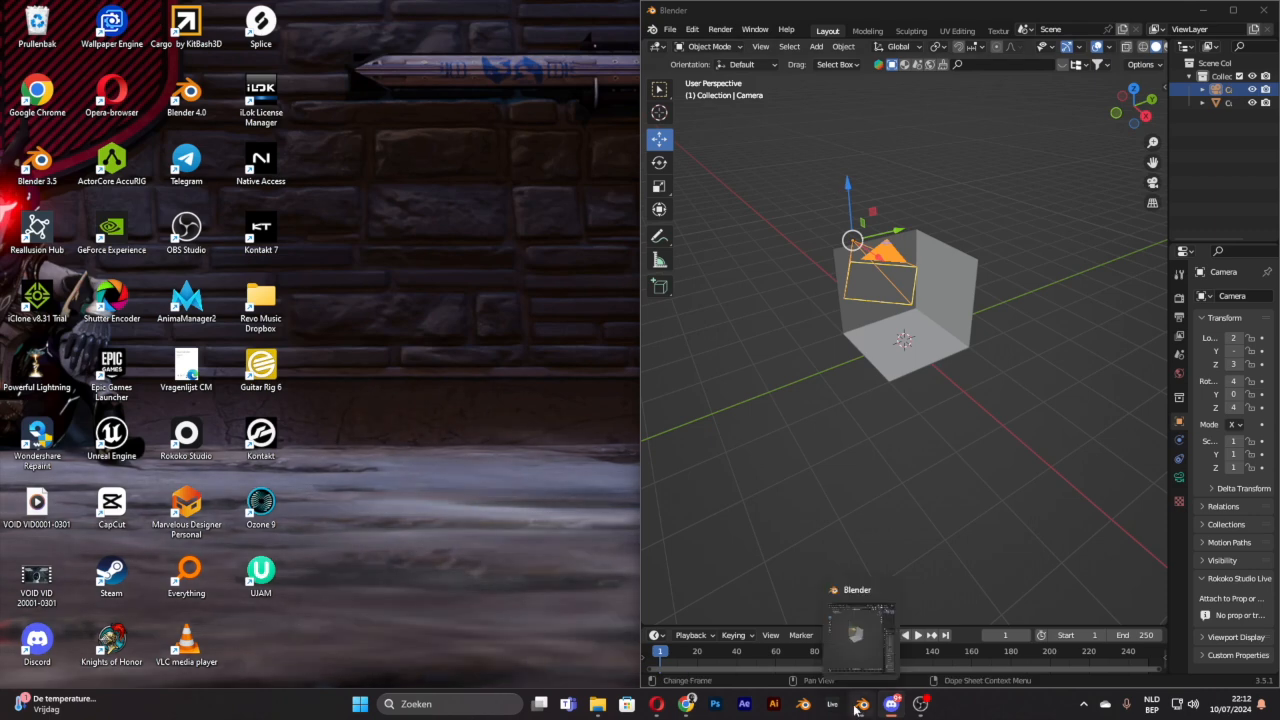
left_click(755, 29)
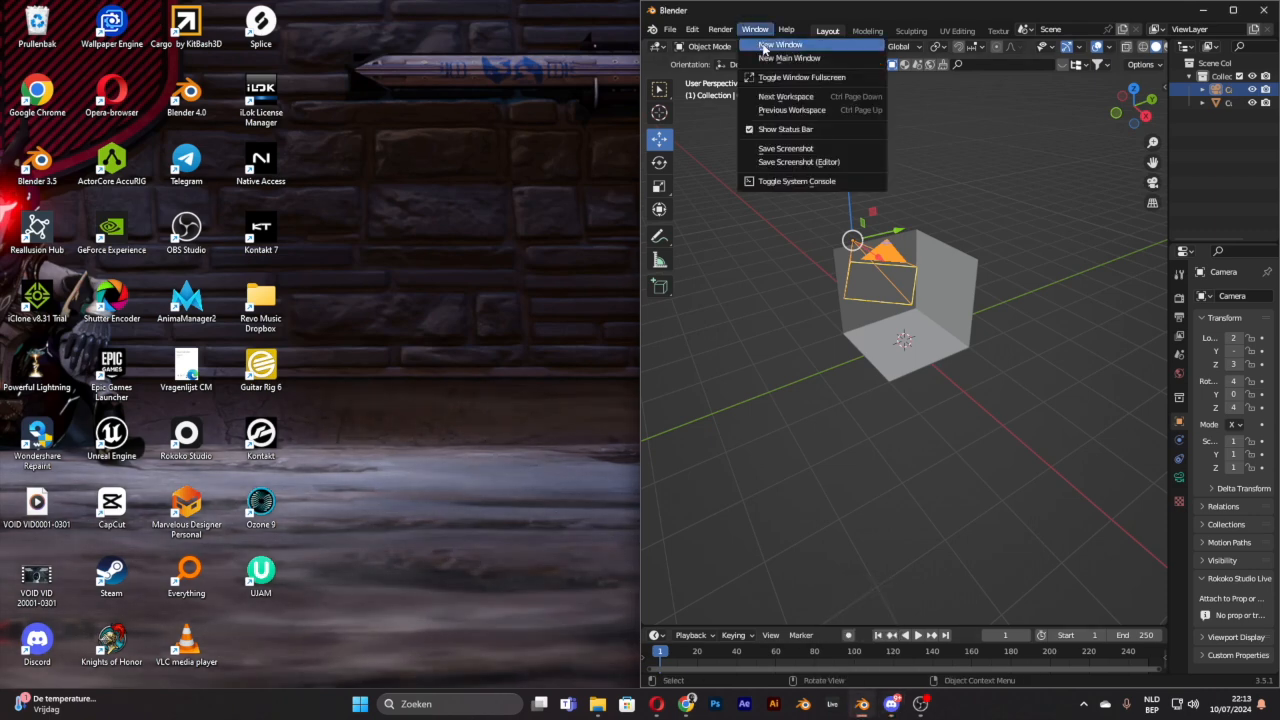
left_click(763, 47)
left_click_drag(866, 46, 1, 70)
left_click(594, 12)
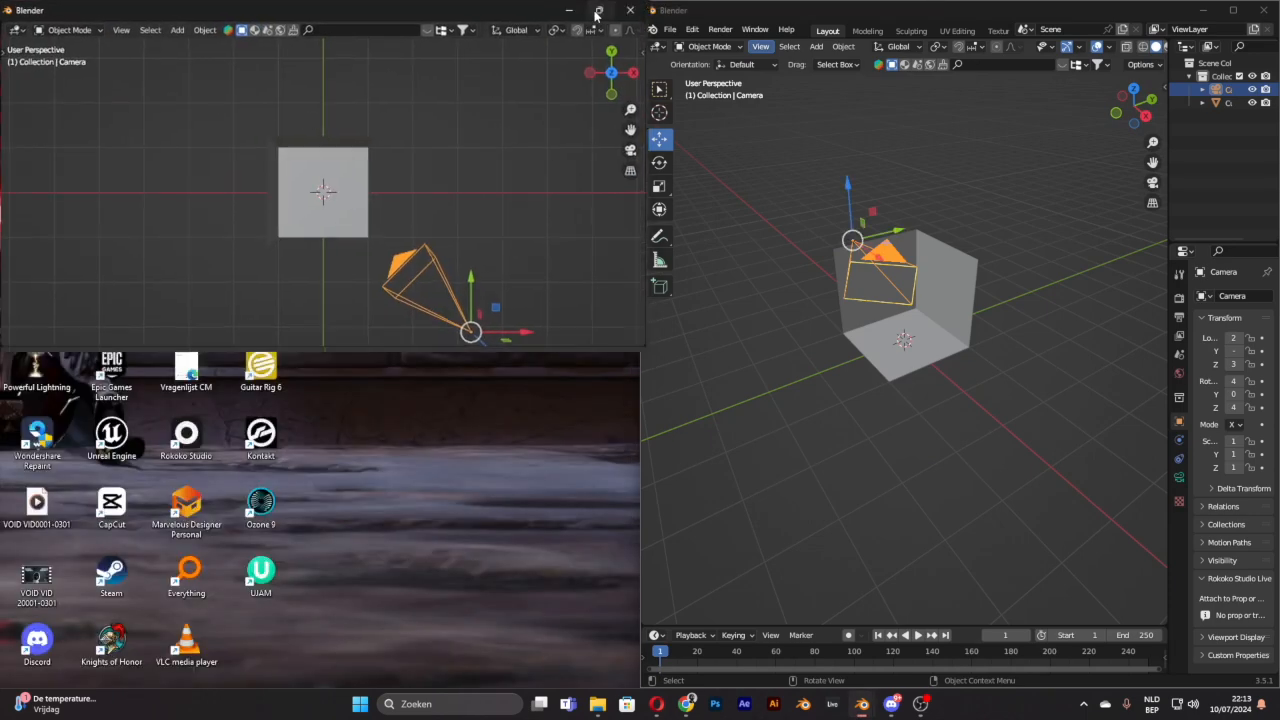
left_click_drag(900, 14, 0, 212)
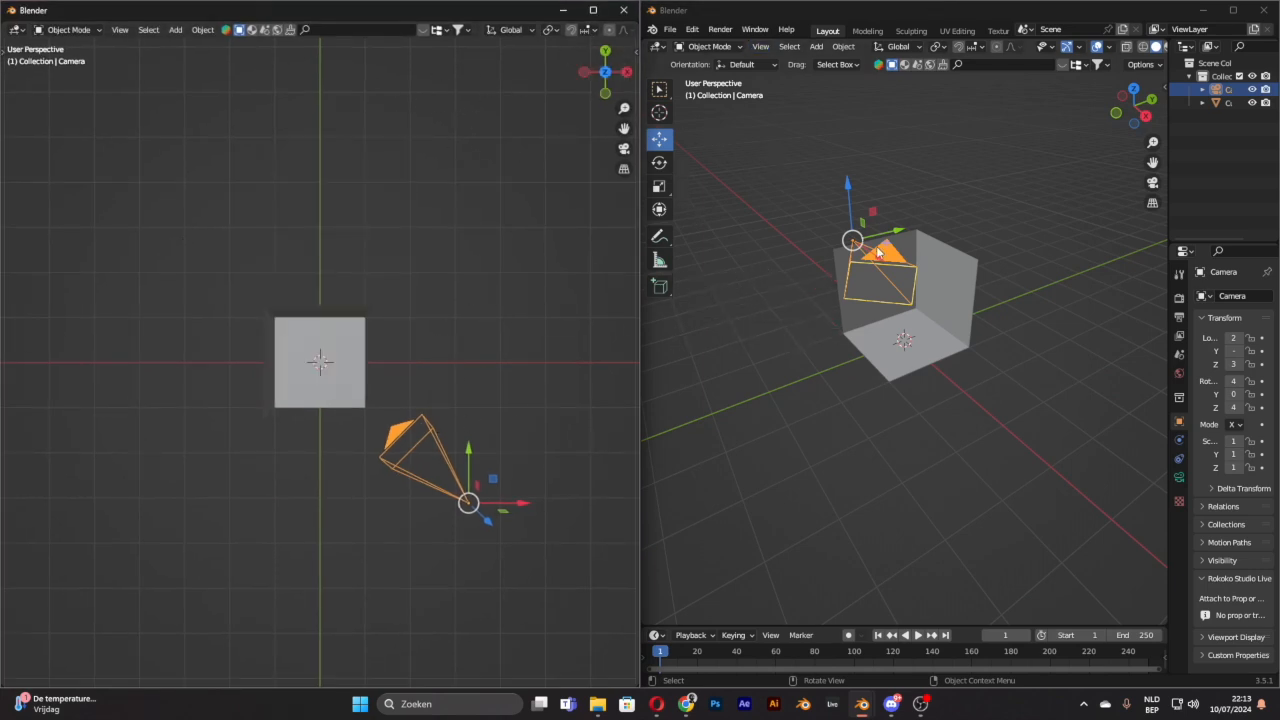
right_click(329, 171)
left_click(328, 173)
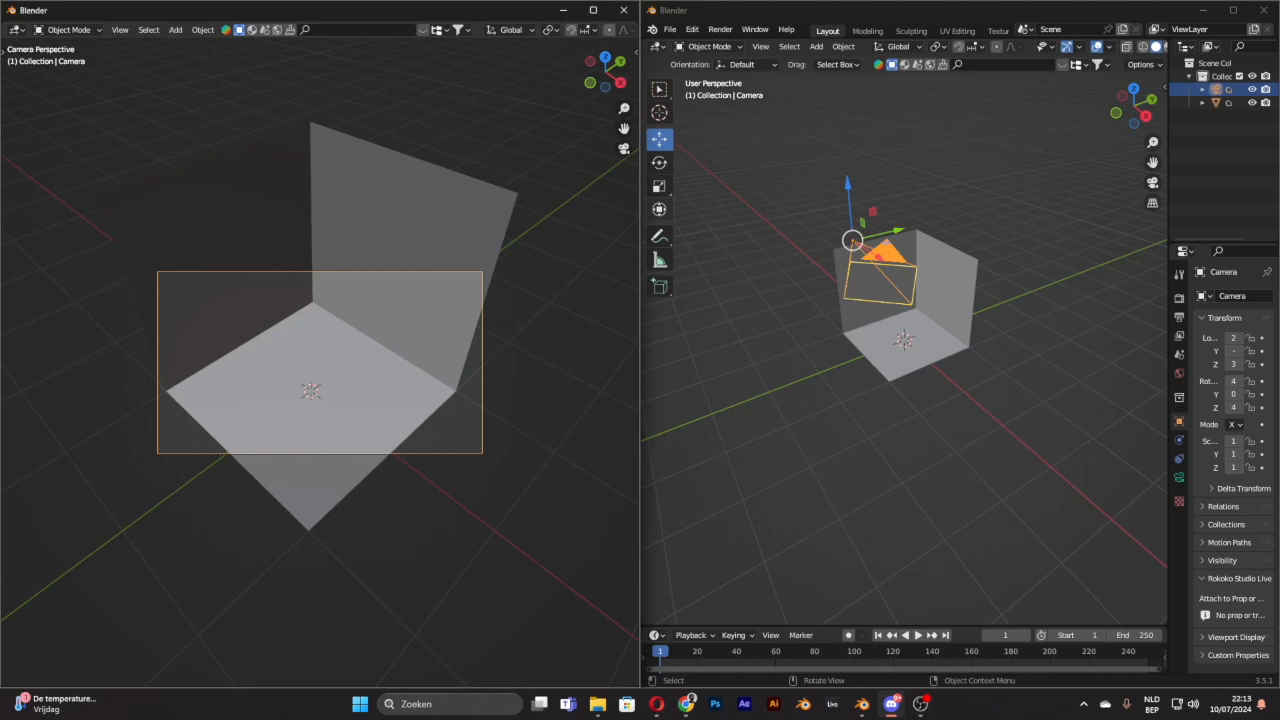
Step: Move the camera farther from the room and raise it so the whole room fits inside the camera frame
middle_click_drag(899, 316, 830, 341)
left_click_drag(821, 308, 768, 314)
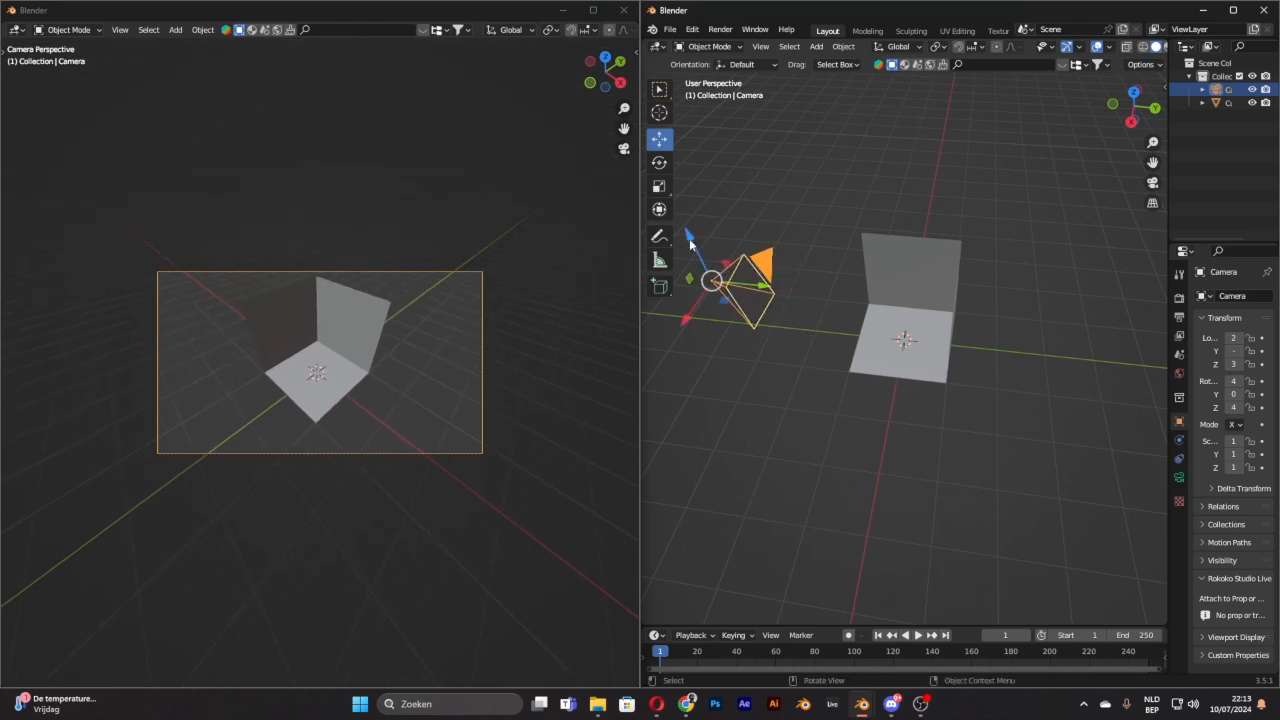
left_click_drag(692, 242, 678, 210)
left_click_drag(768, 266, 776, 266)
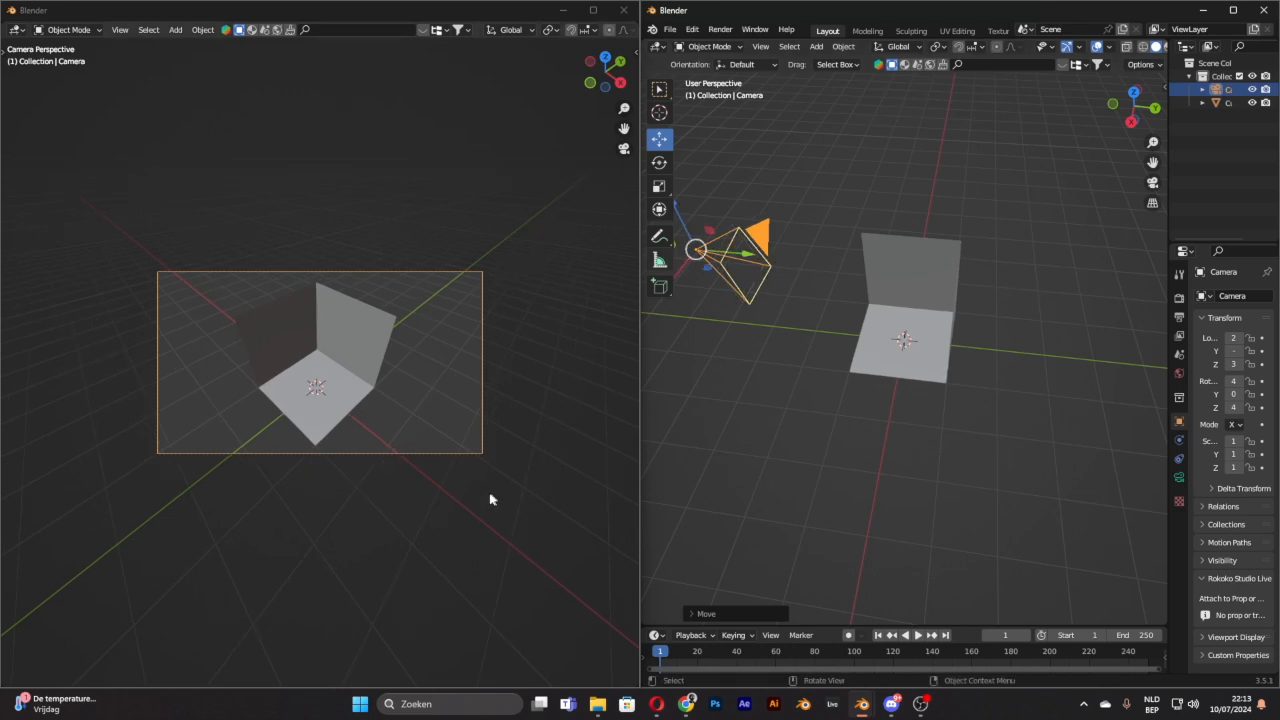
Step: Widen the properties area and set the render output's Y resolution to 1920 px for a square frame
left_click(1179, 316)
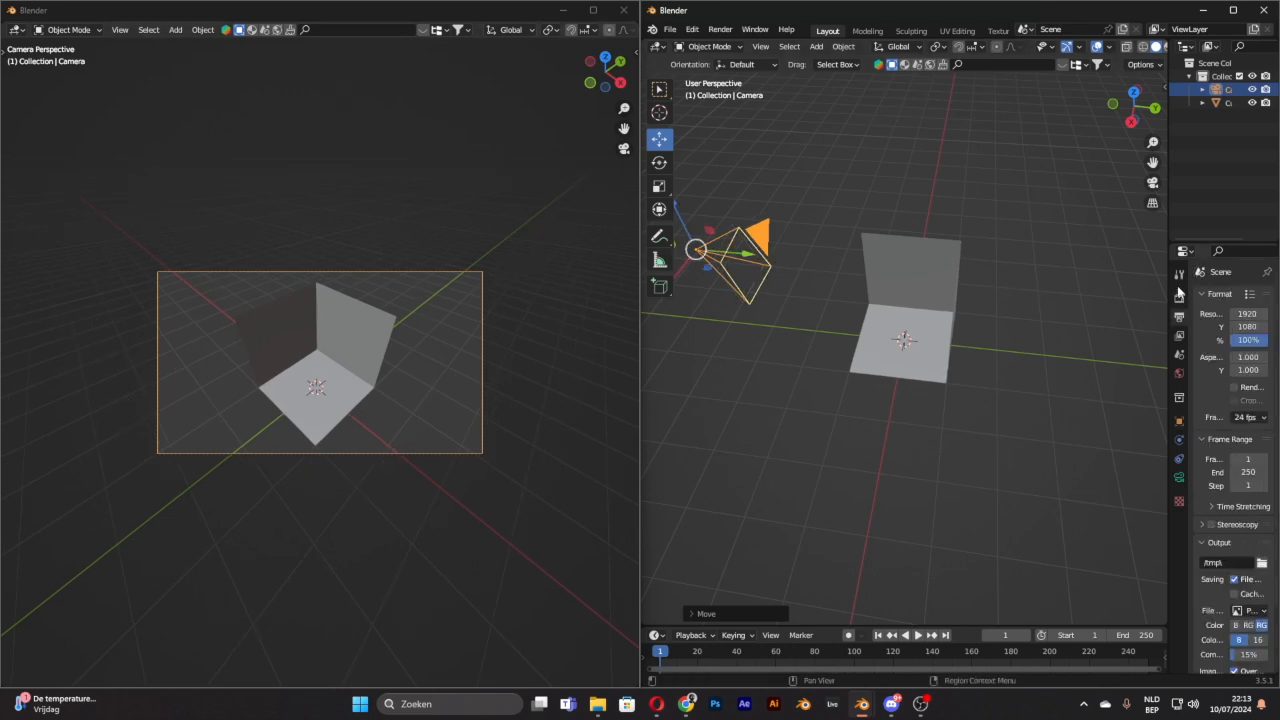
left_click_drag(1171, 272, 958, 272)
left_click(1178, 326)
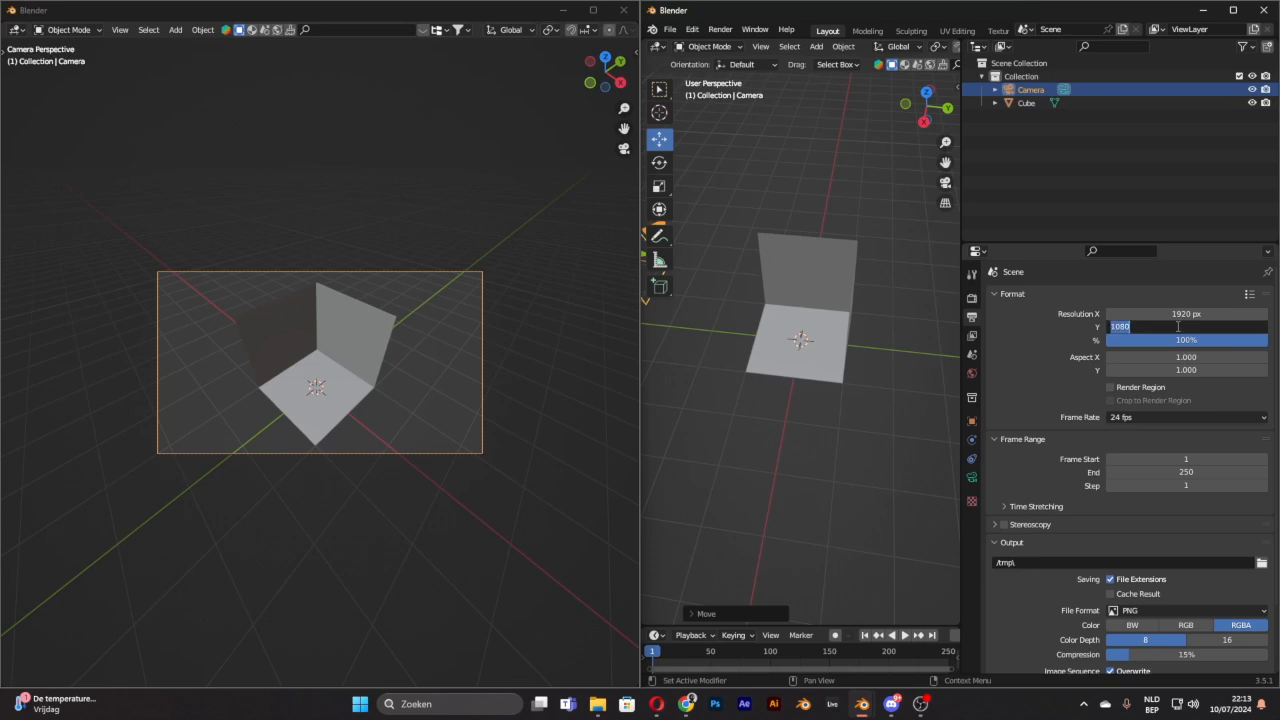
type("190")
type("0")
key("Return")
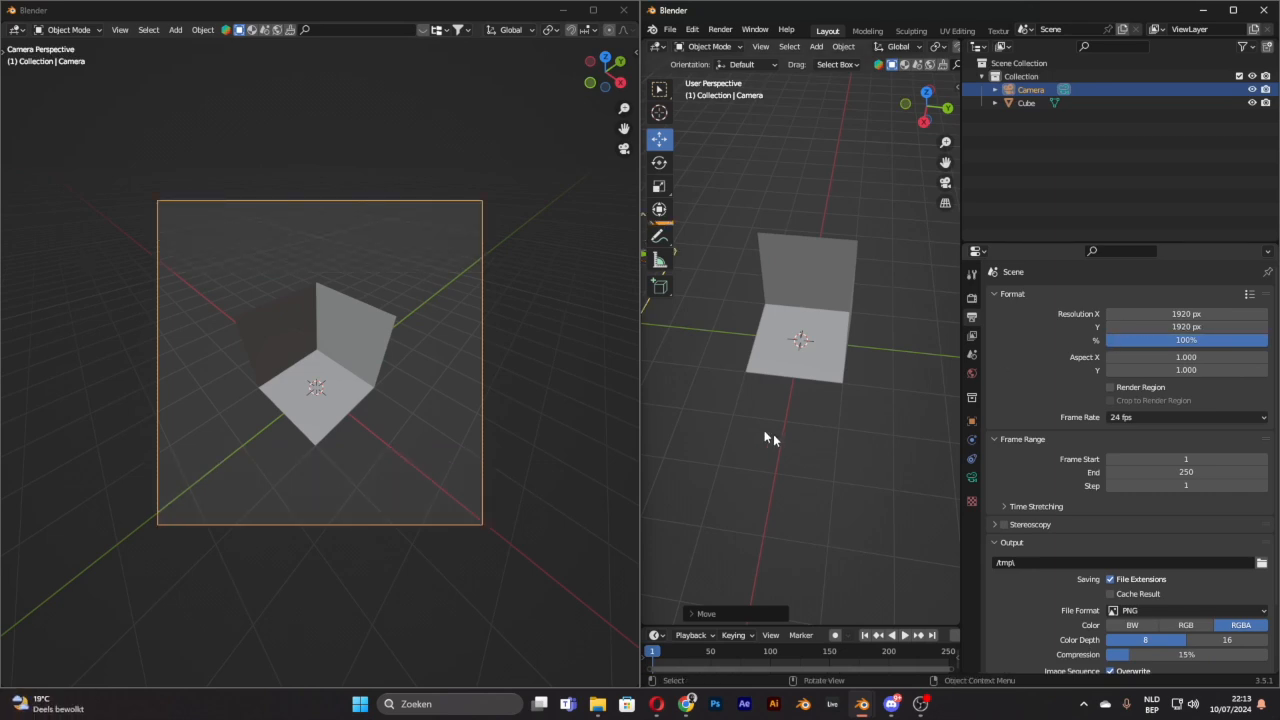
scroll(750, 286, "down", 2)
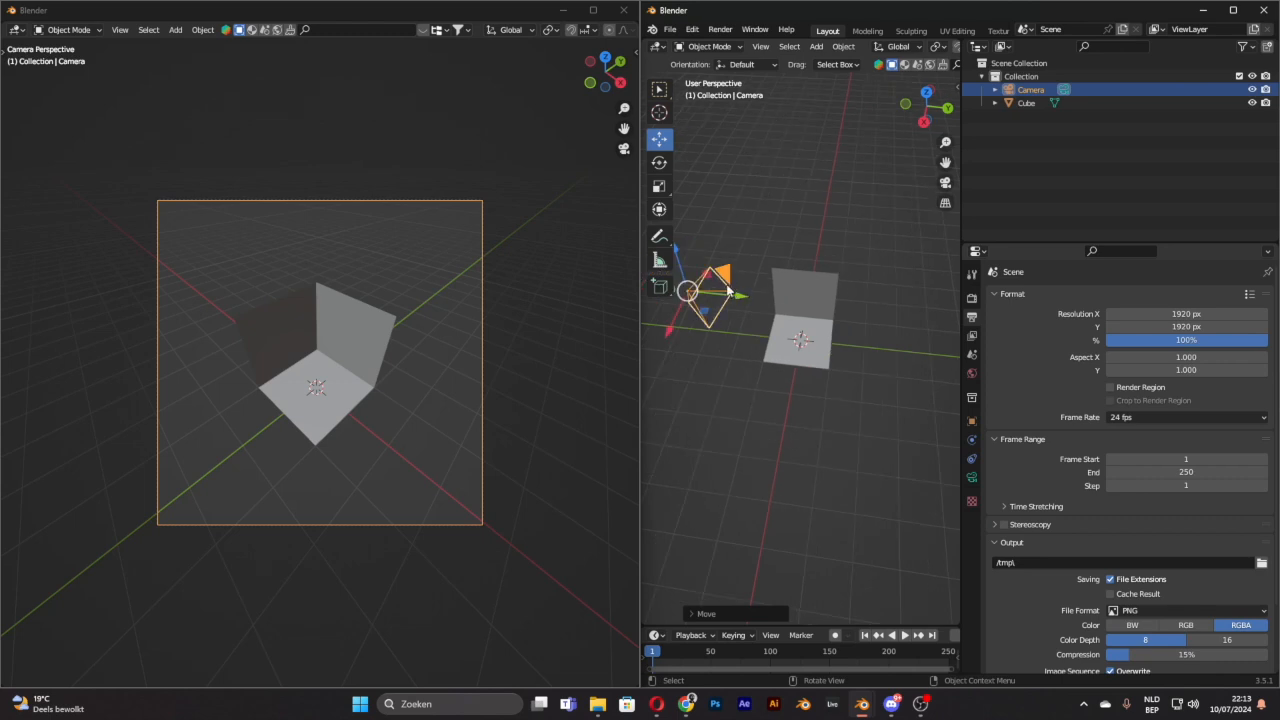
Step: Increase the camera's focal length in the viewport so the room fills more of the square camera frame
left_click_drag(728, 290, 746, 290)
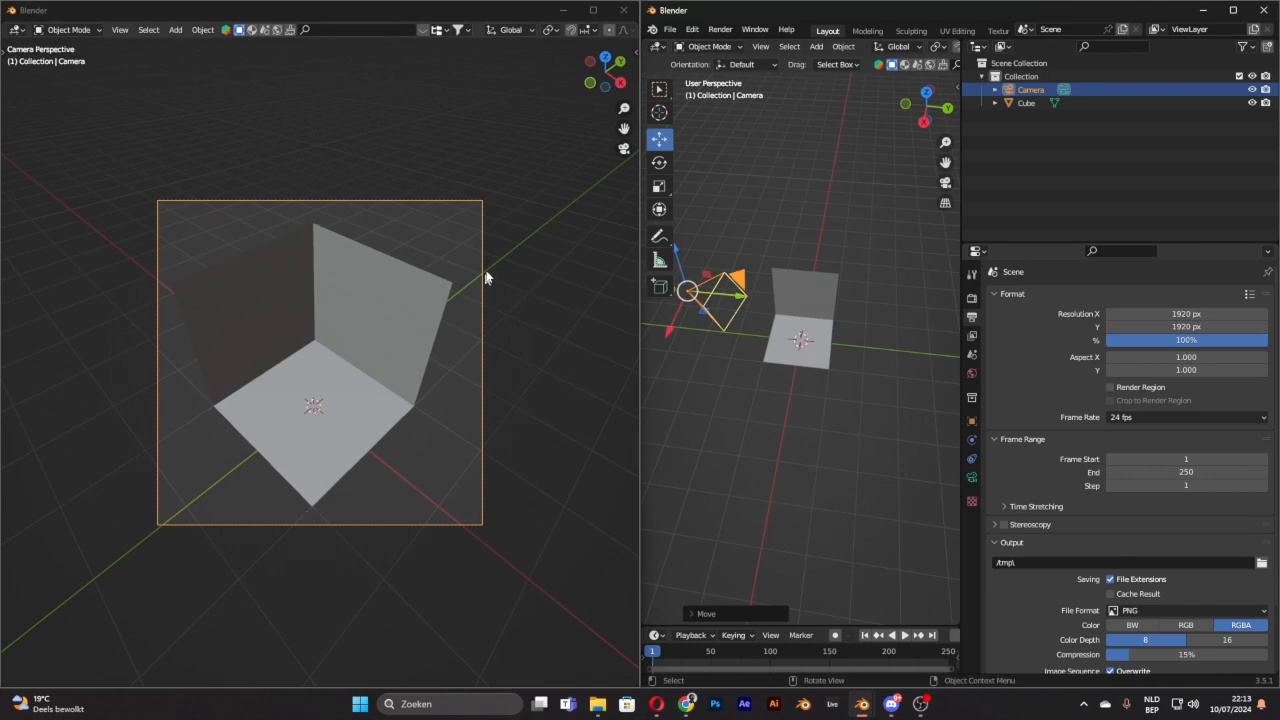
middle_click_drag(708, 371, 744, 380)
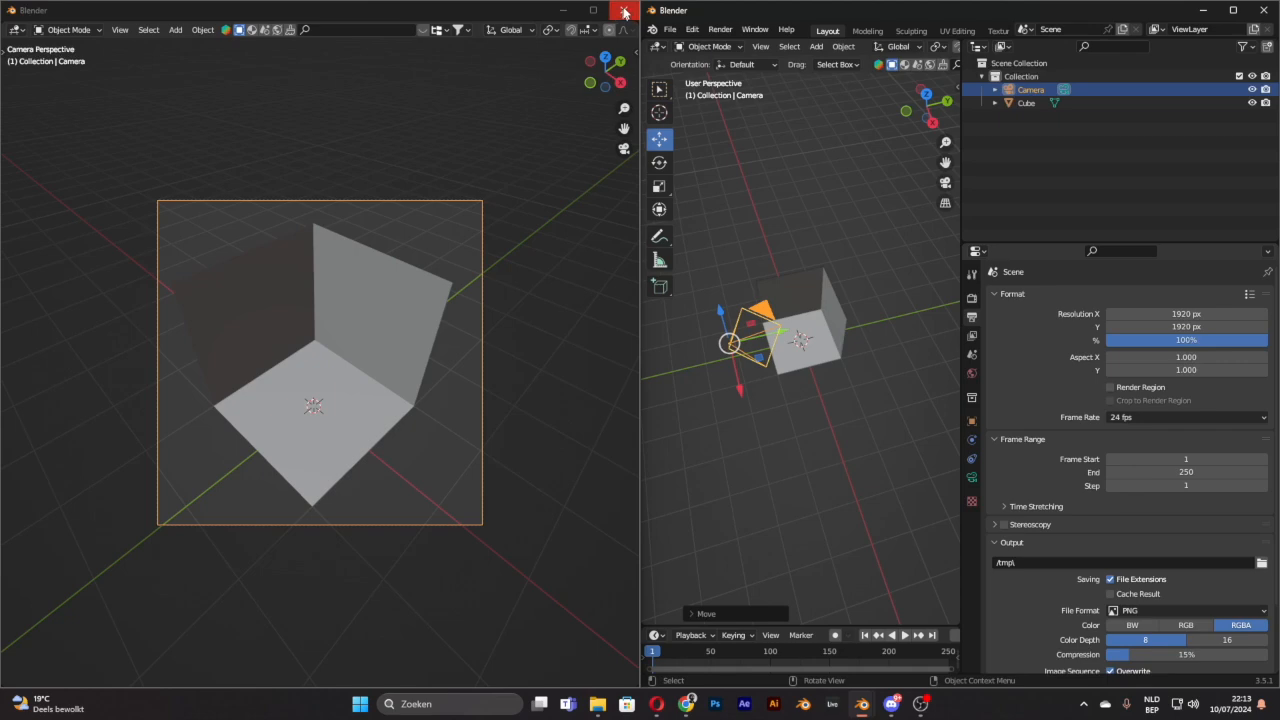
Step: Close the separate camera-view window, maximize the main window, and shrink the properties area to widen the 3D viewport
left_click(625, 12)
left_click(1233, 10)
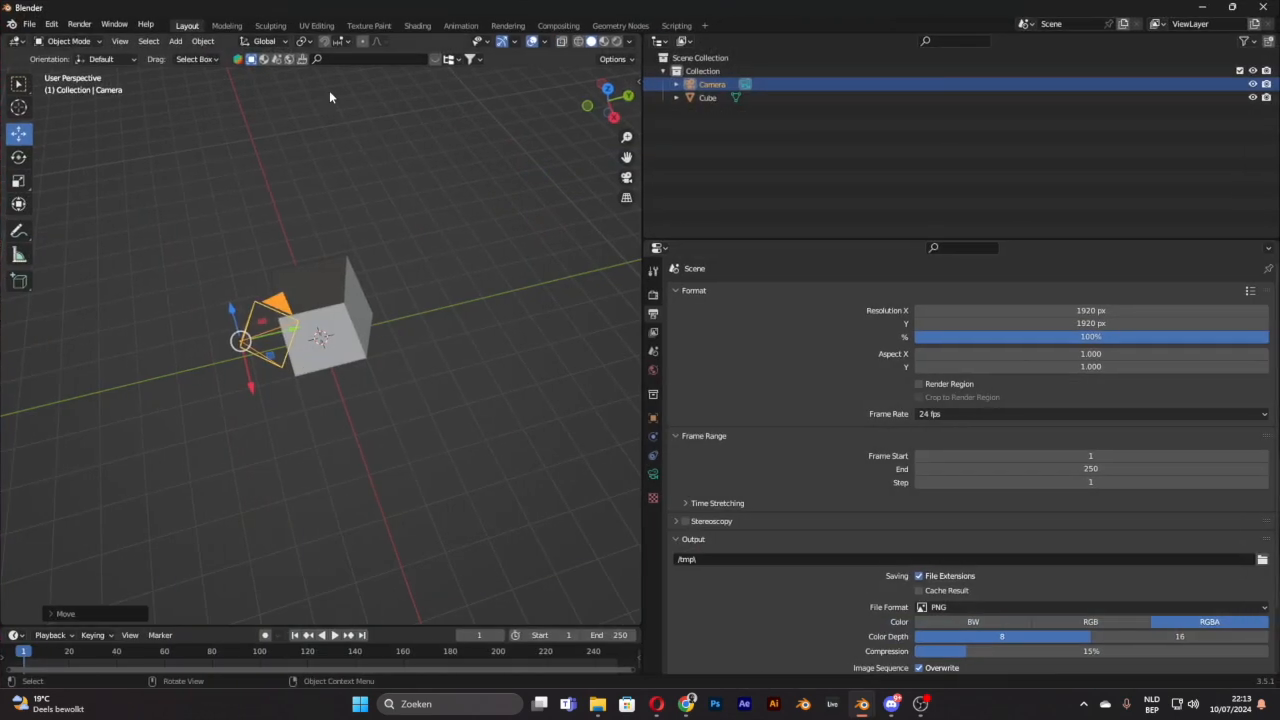
left_click_drag(642, 220, 1183, 218)
middle_click_drag(631, 290, 806, 157)
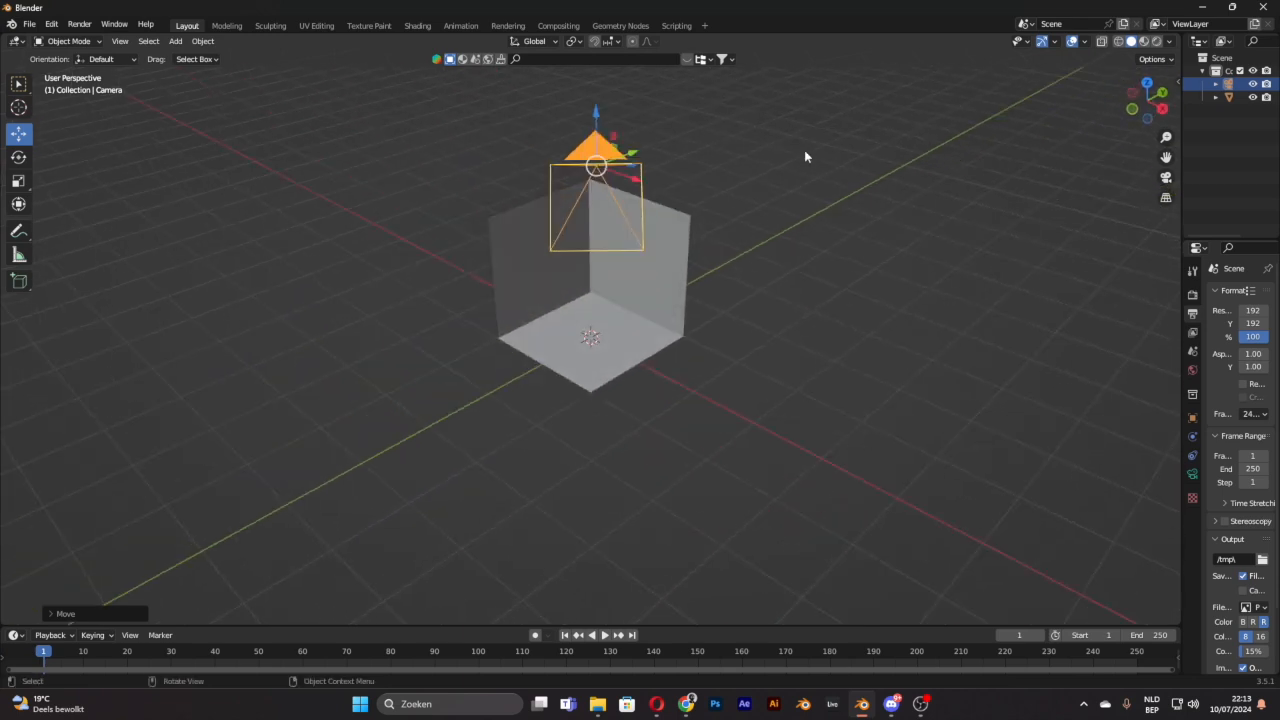
middle_click_drag(1166, 156, 802, 251)
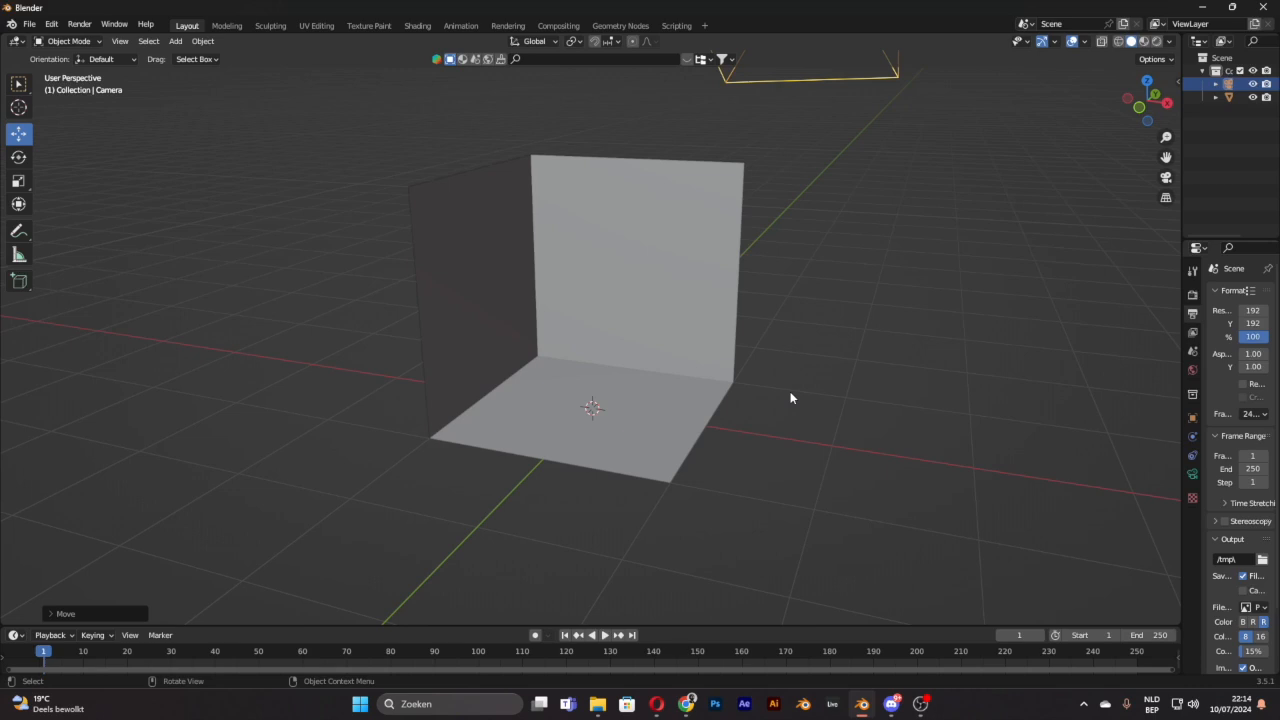
Step: Search the online model library for "kitchen", look over the results, and hide the asset bar
left_click(450, 60)
left_click(643, 58)
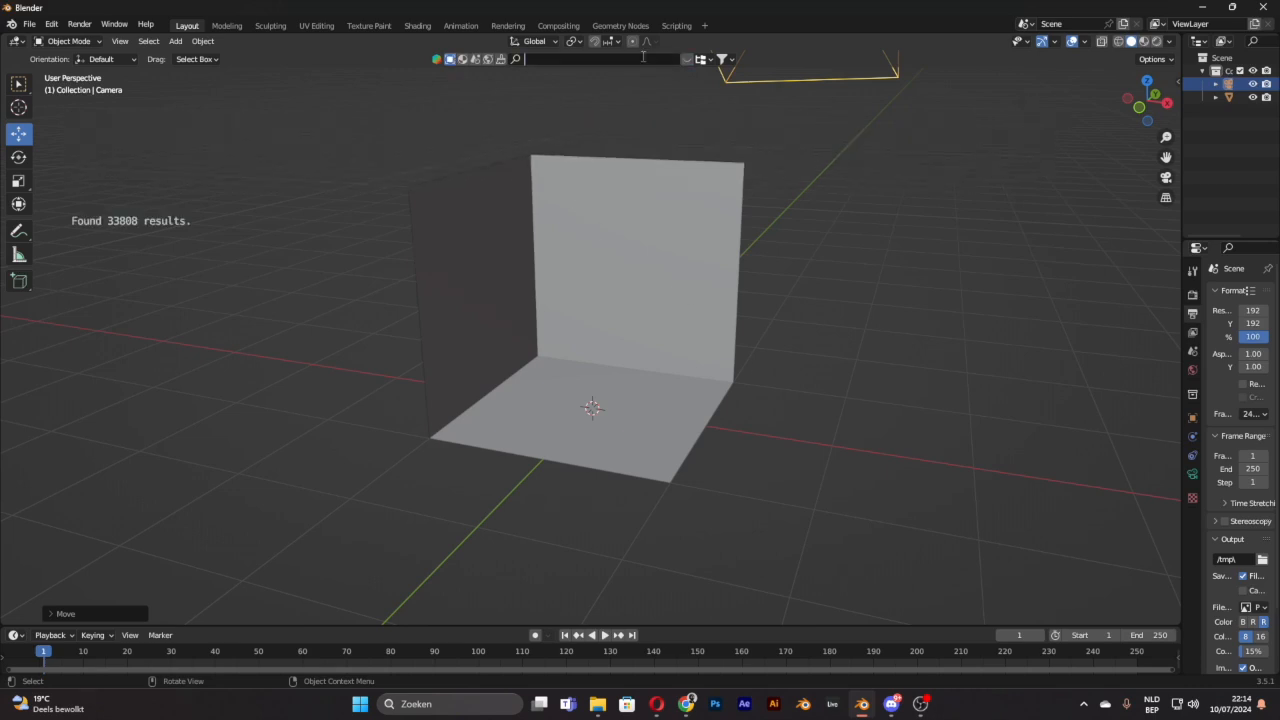
key("Return")
type("kitchen")
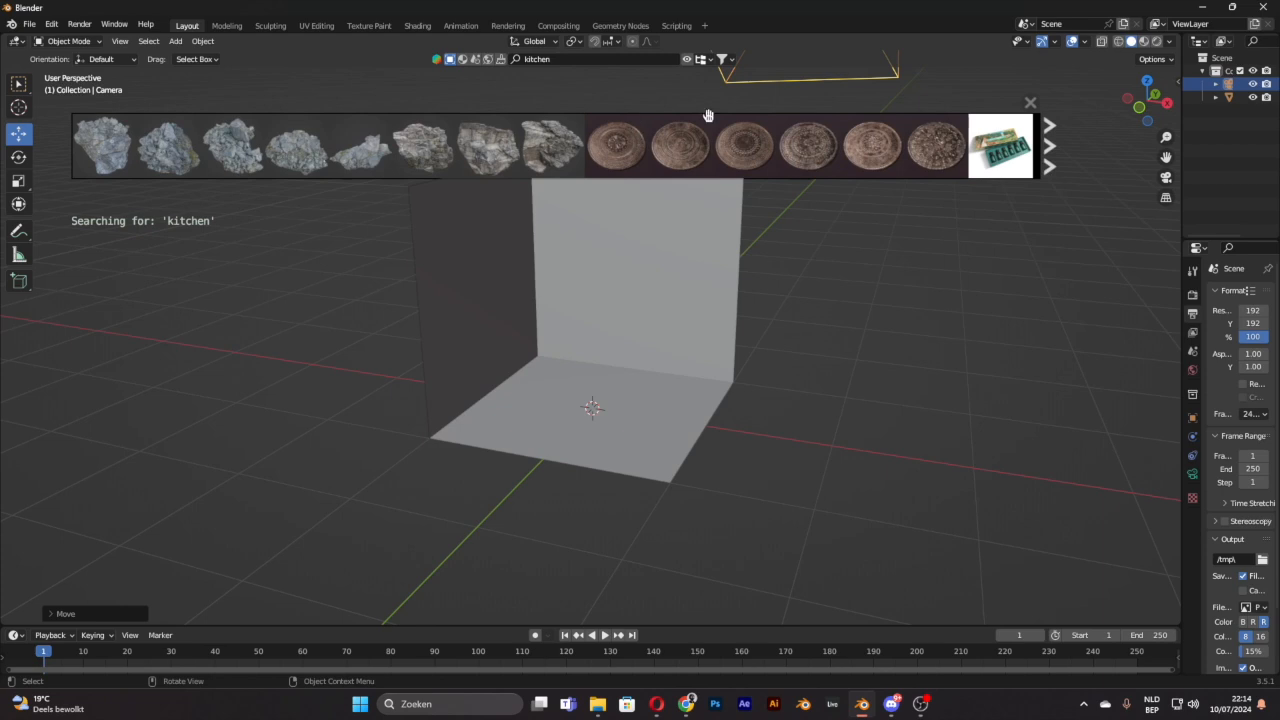
mouse_move(170, 145)
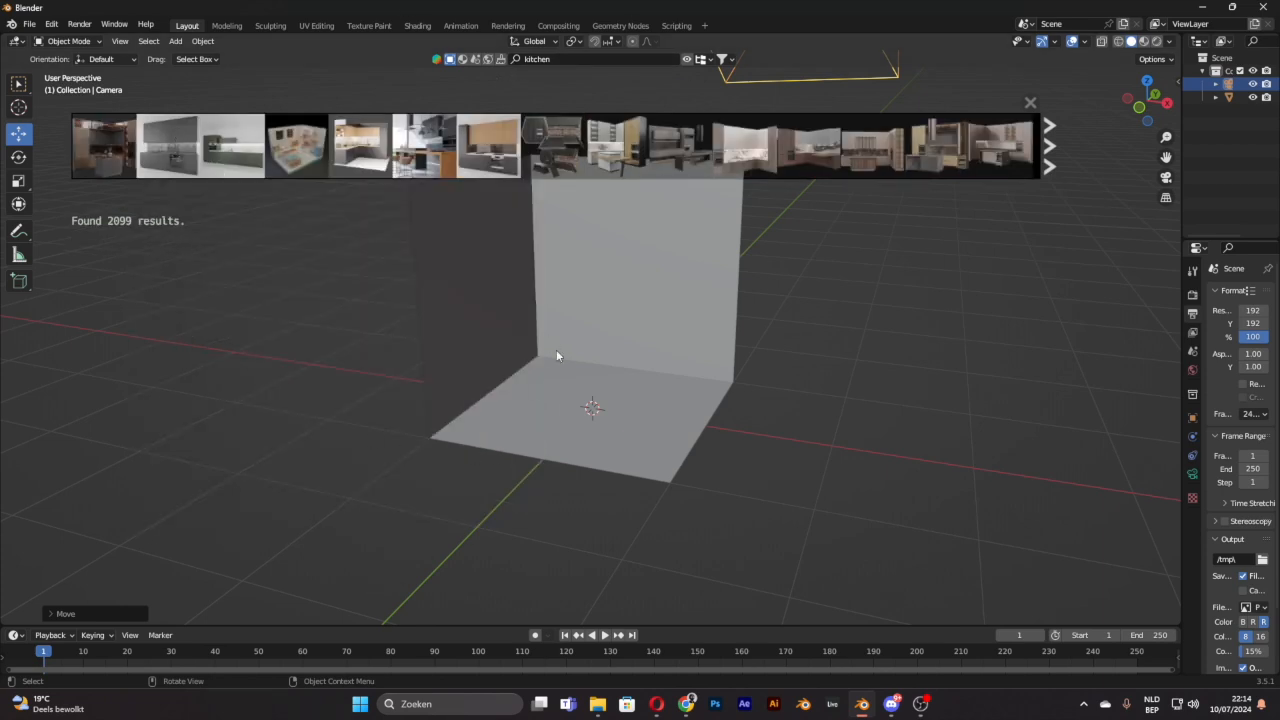
left_click(687, 59)
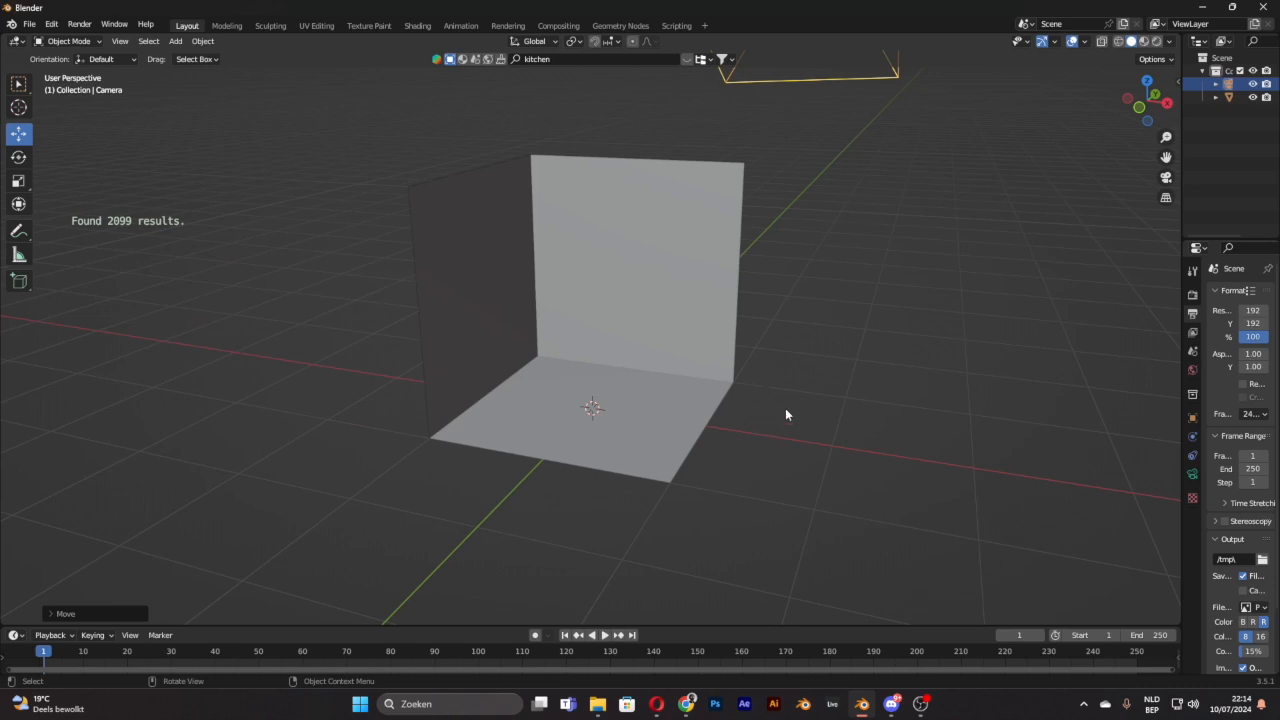
Step: Add a cylinder mesh at the centre of the room
middle_click_drag(683, 377, 626, 425, "shift")
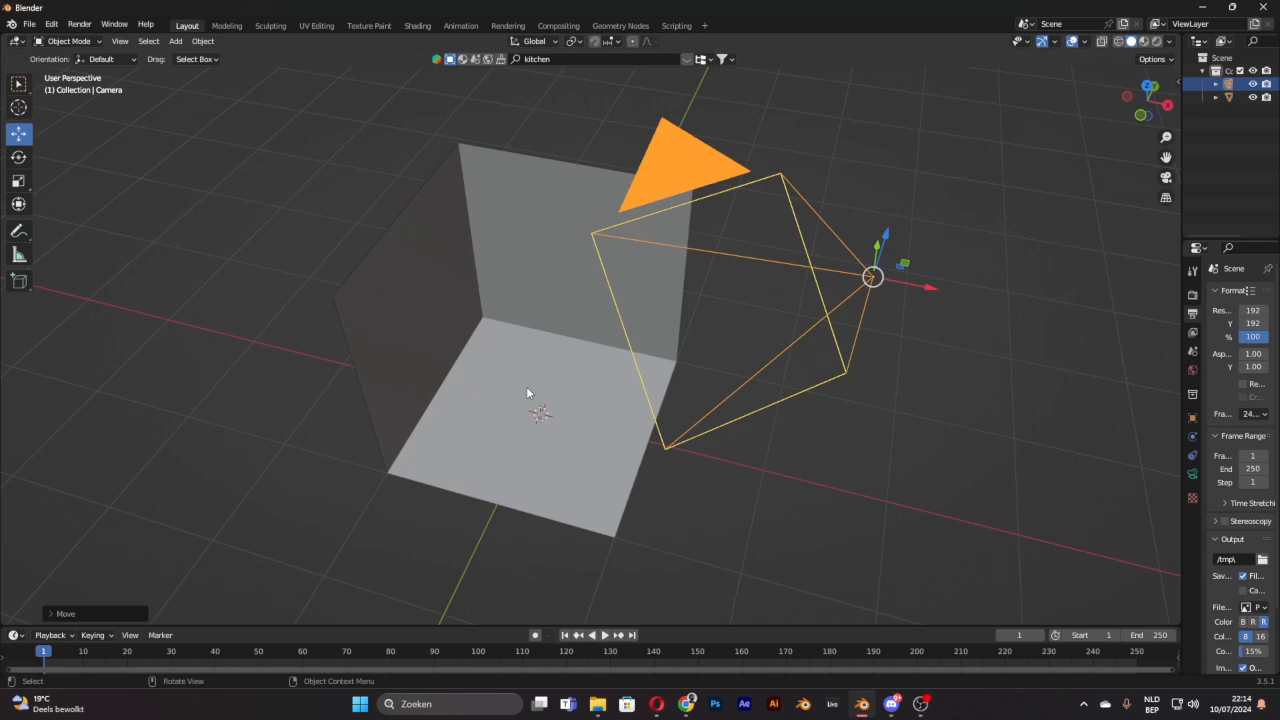
scroll(527, 388, "up", 2)
middle_click_drag(531, 388, 509, 342)
scroll(508, 345, "down", 2)
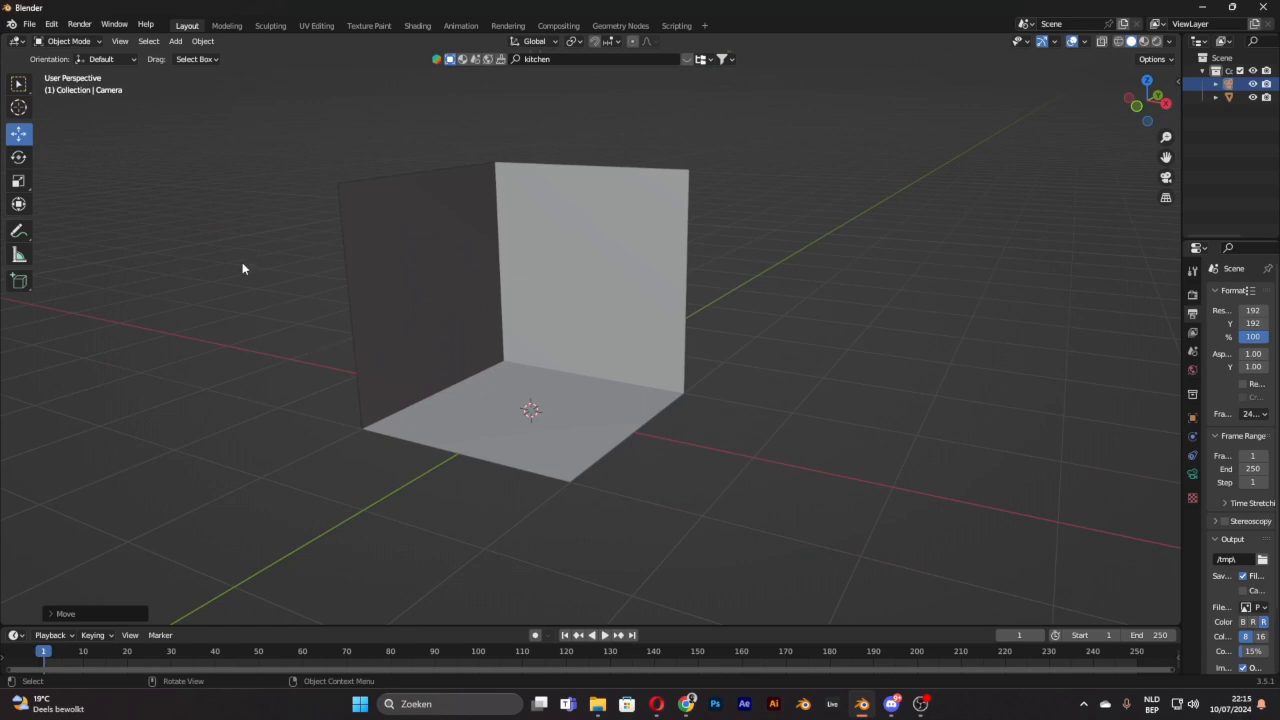
left_click(175, 41)
mouse_move(182, 57)
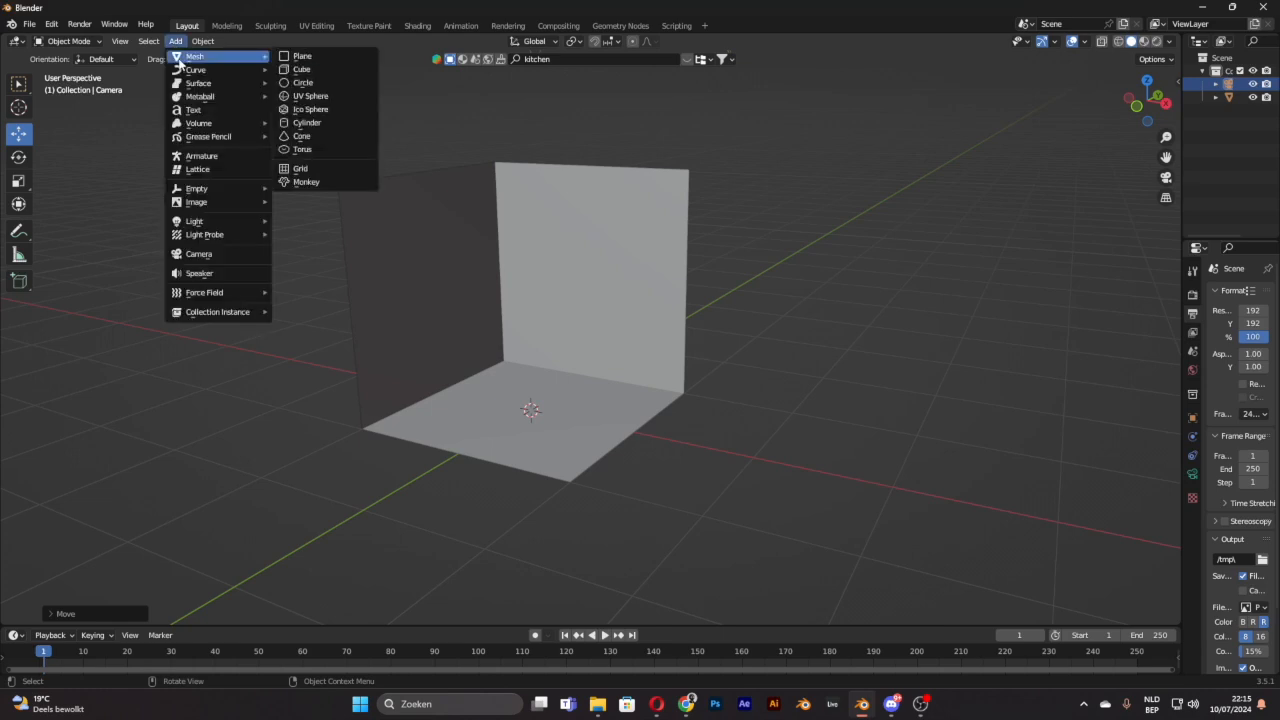
left_click(310, 122)
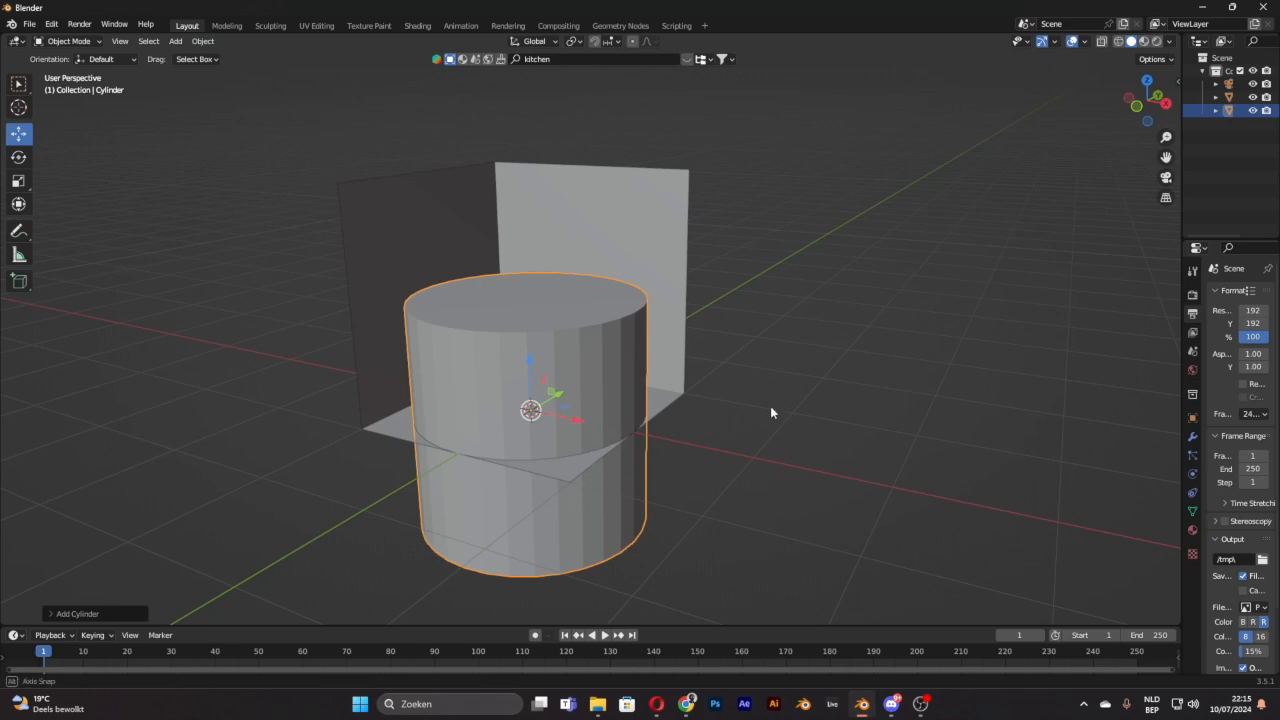
Step: Move the cylinder along the Y axis until it stands in front of the room
middle_click_drag(770, 406, 694, 447)
key("g")
key("y")
left_click(440, 361)
middle_click_drag(440, 361, 628, 328)
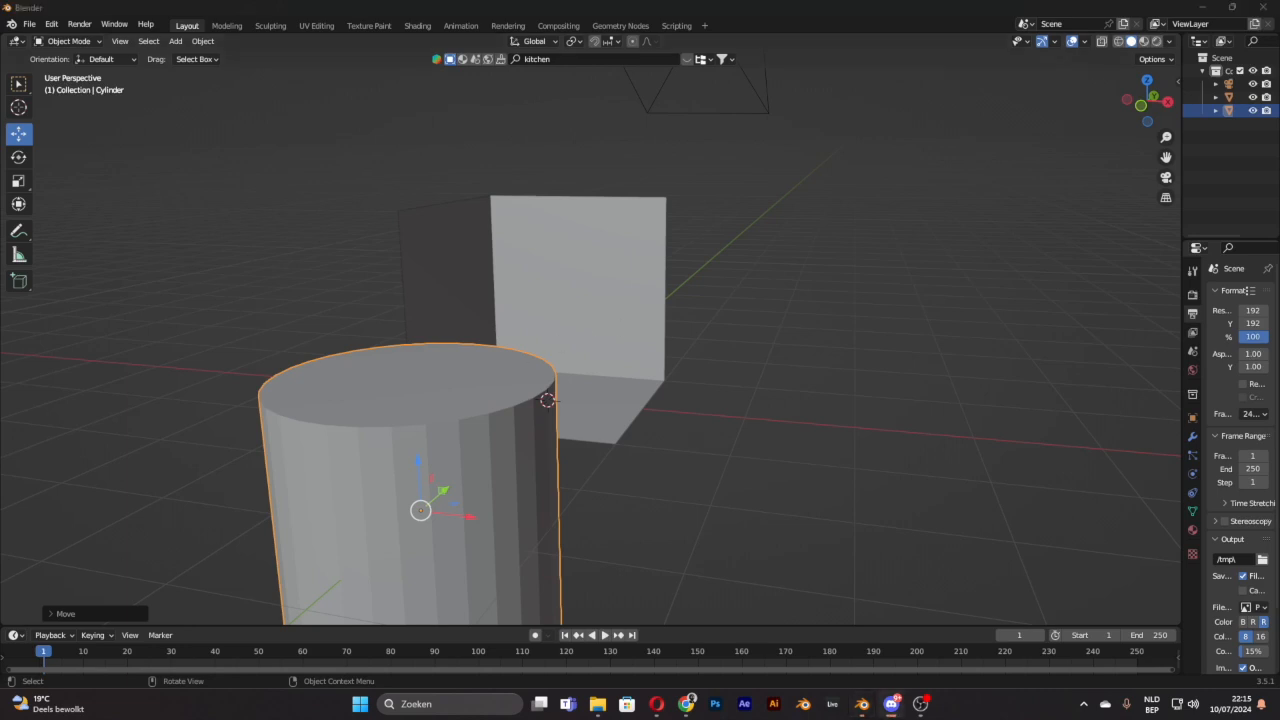
left_click(501, 480)
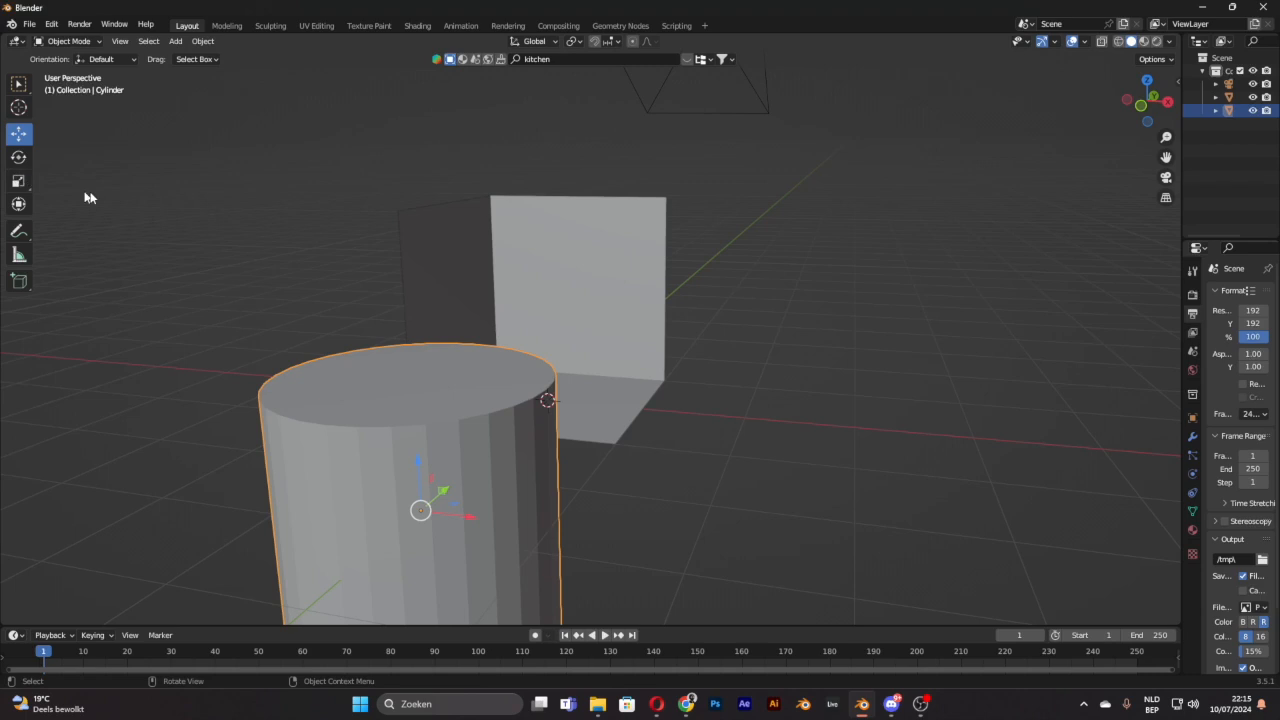
Step: Scale the cylinder down to a much smaller and slimmer size than the room
left_click(18, 157)
scroll(429, 390, "down", 4)
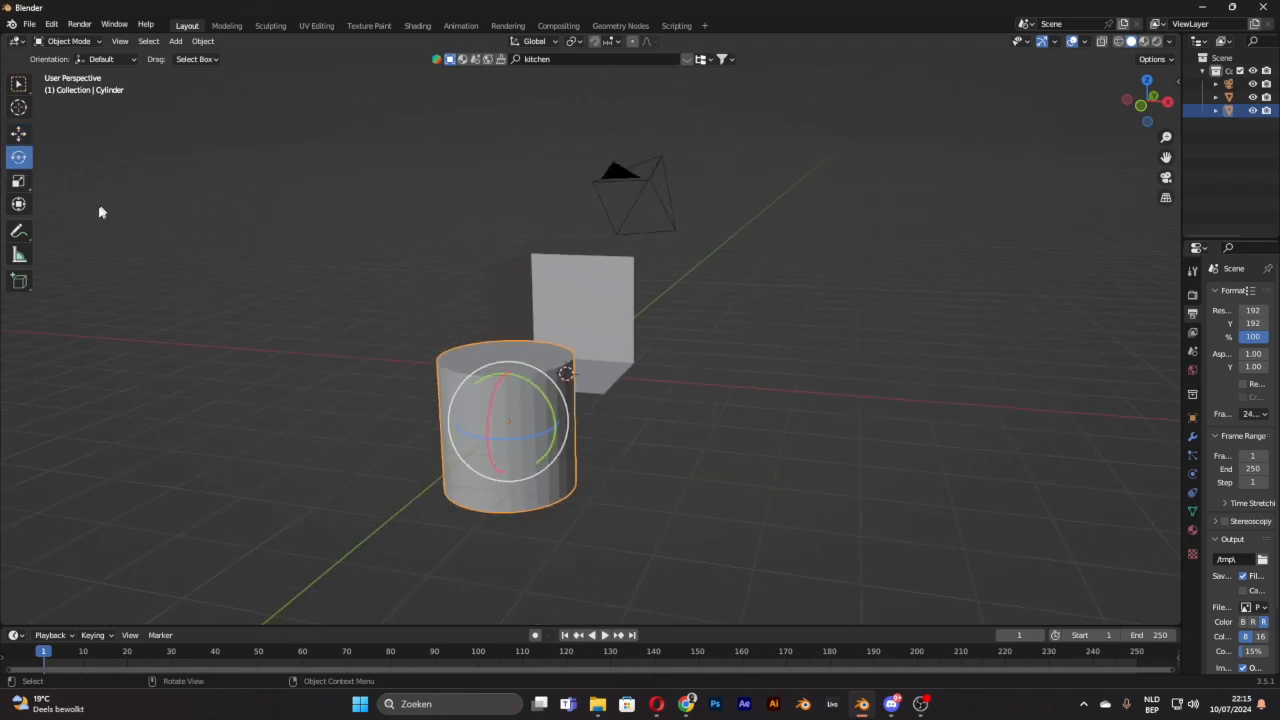
left_click(29, 184)
middle_click_drag(415, 375, 700, 449)
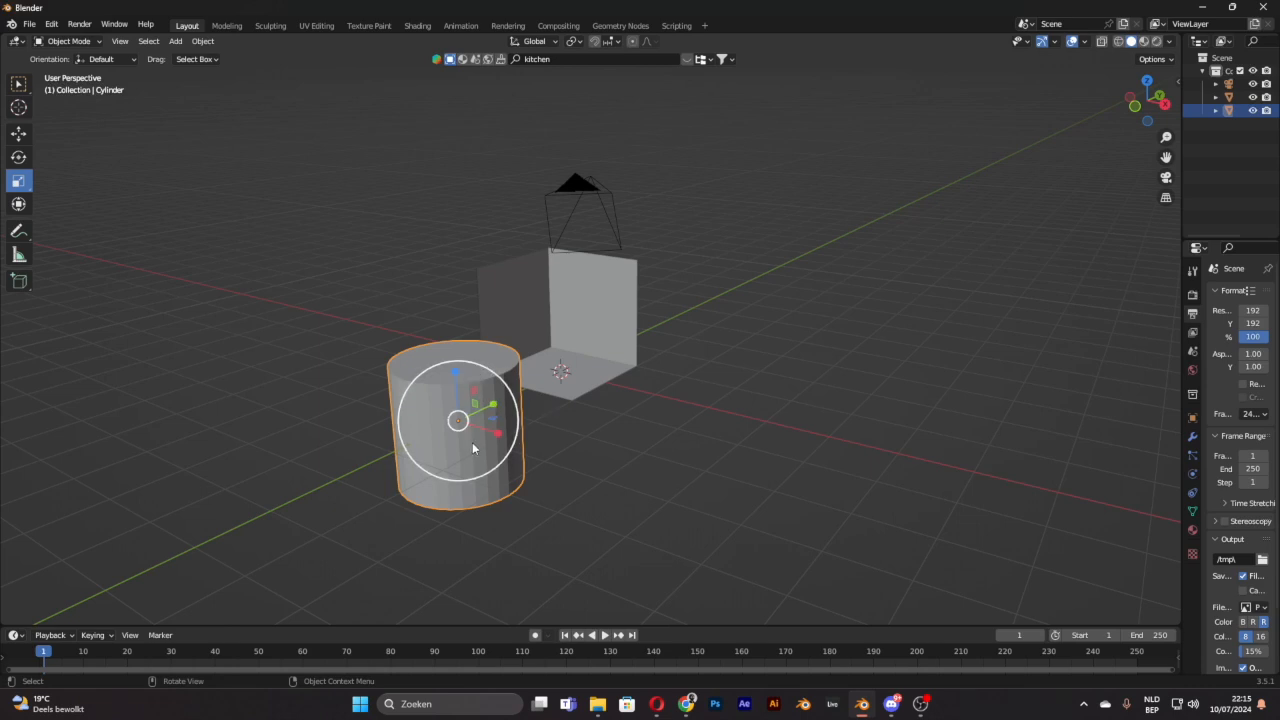
mouse_move(490, 408)
left_mouse_down()
mouse_move(462, 420)
mouse_move(473, 420)
left_mouse_up()
scroll(473, 416, "up", 4)
middle_click_drag(474, 414, 526, 392)
left_click_drag(596, 474, 556, 474)
middle_click_drag(556, 474, 294, 552)
left_click_drag(308, 541, 275, 559)
Step: Narrow the cylinder further in X and Y into a thin rod, keeping its height
left_click_drag(1166, 157, 1279, 0)
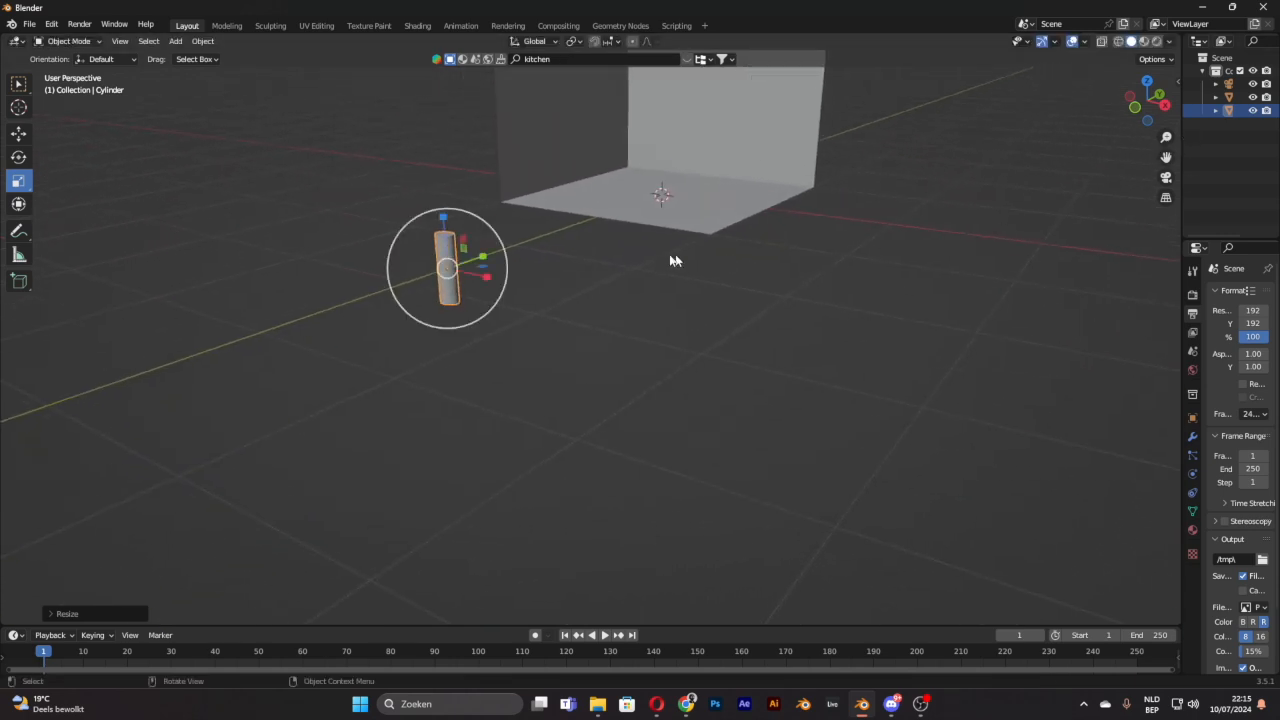
scroll(516, 245, "up", 5)
scroll(514, 245, "down", 5)
middle_click_drag(514, 243, 543, 280)
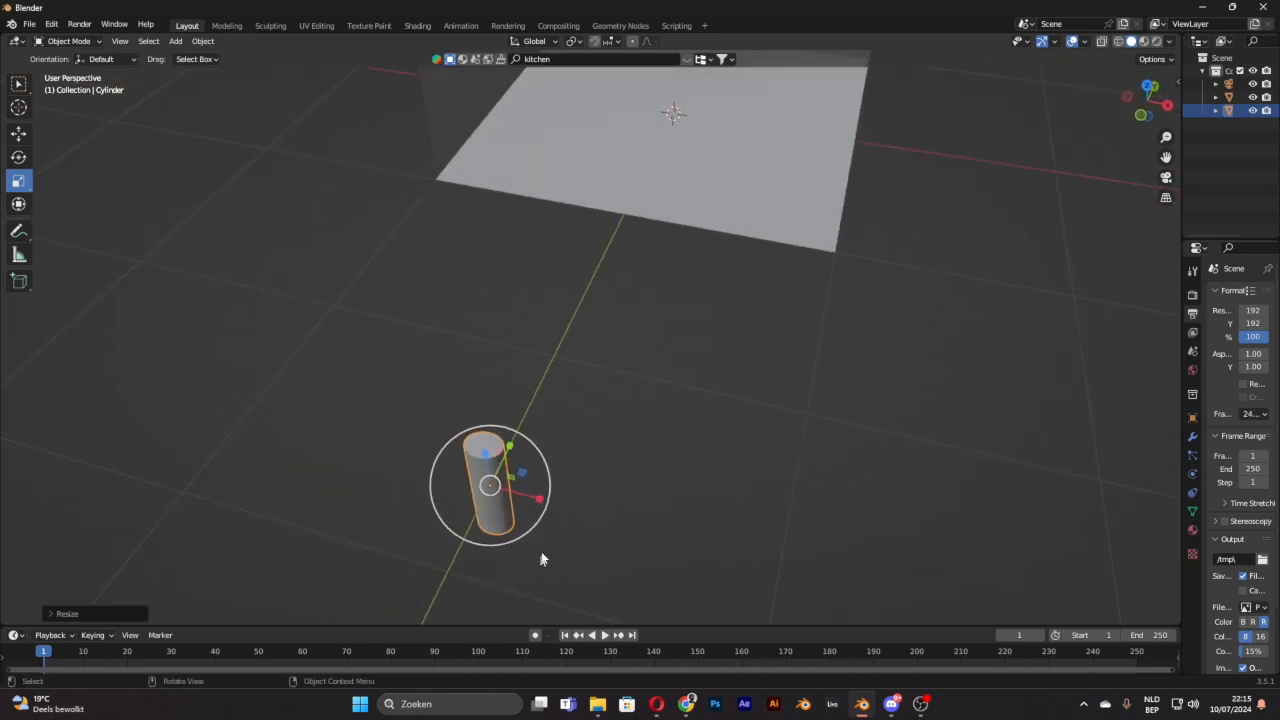
left_click_drag(535, 498, 503, 466)
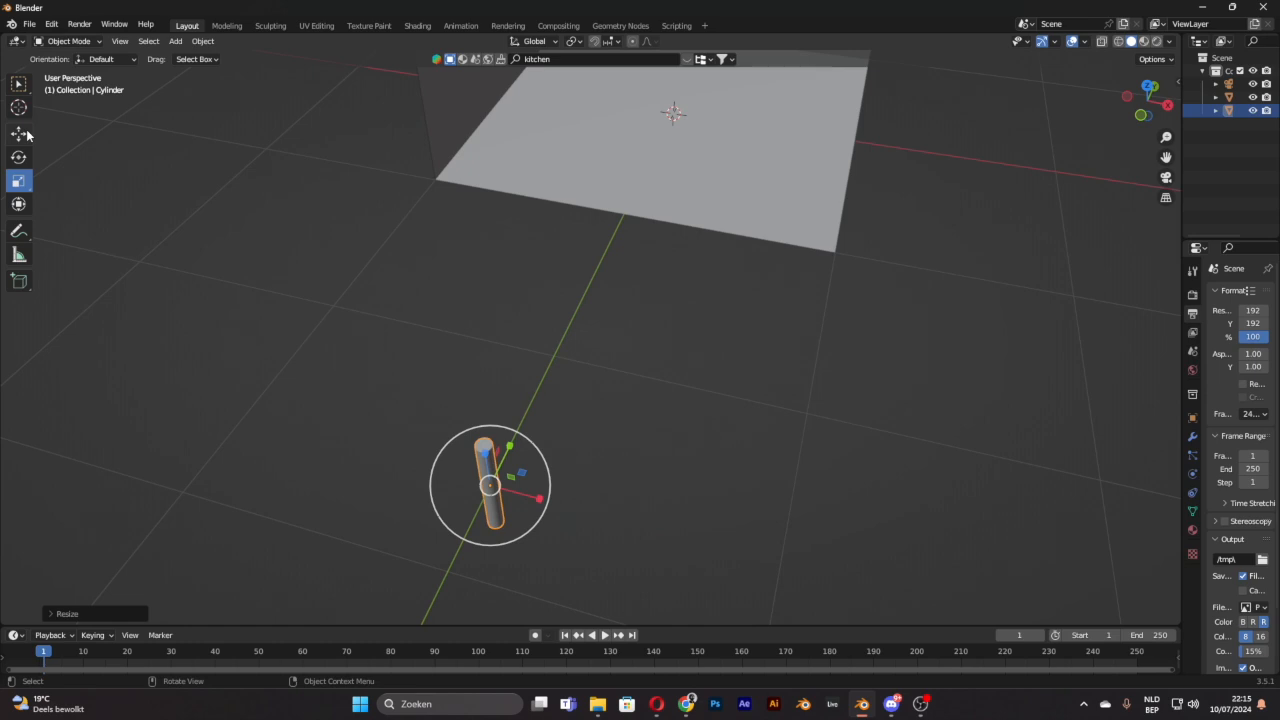
Step: Move the thin cylinder back into the room and raise it so it stands over the floor
left_click(22, 133)
left_click_drag(513, 445, 688, 122)
left_click_drag(1167, 158, 954, 366)
middle_click_drag(620, 195, 578, 158)
left_click_drag(409, 242, 423, 188)
scroll(700, 180, "up", 1)
left_click_drag(1167, 156, 1279, 258)
middle_click_drag(748, 204, 623, 203)
Step: Shorten the cylinder slightly along the Z axis and switch back to the Move tool
left_click(18, 158)
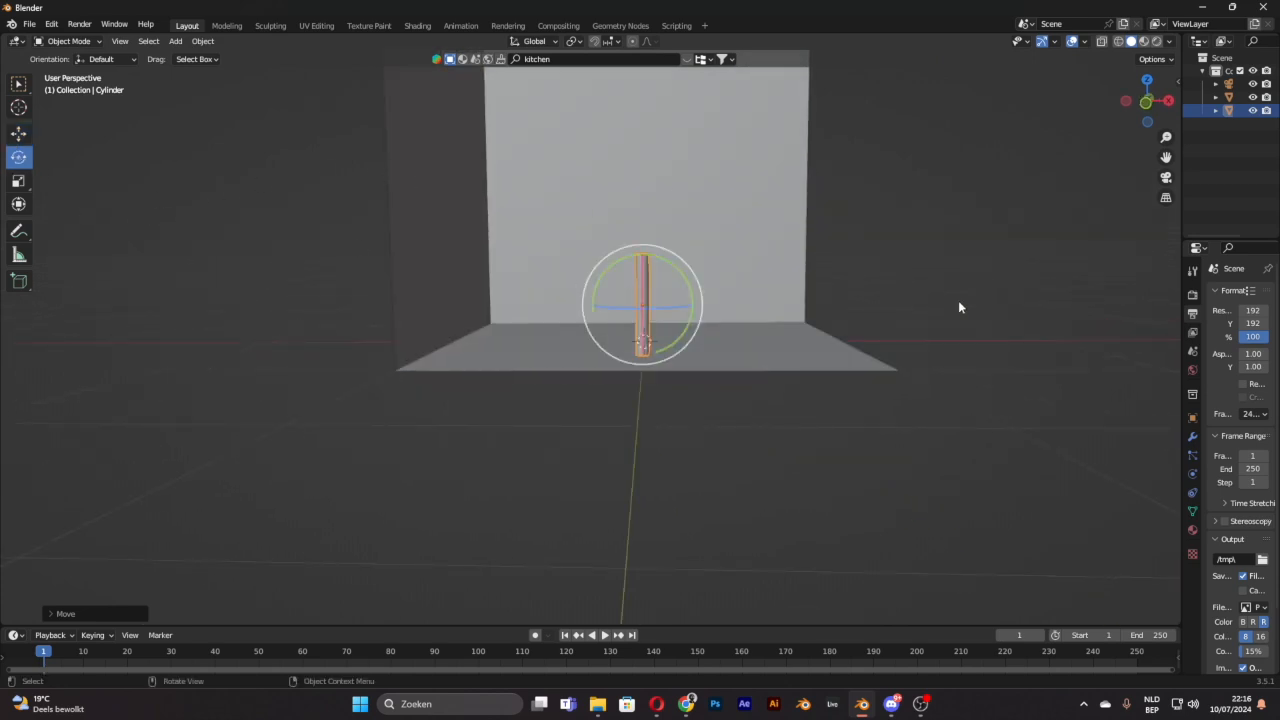
middle_click_drag(960, 306, 536, 239)
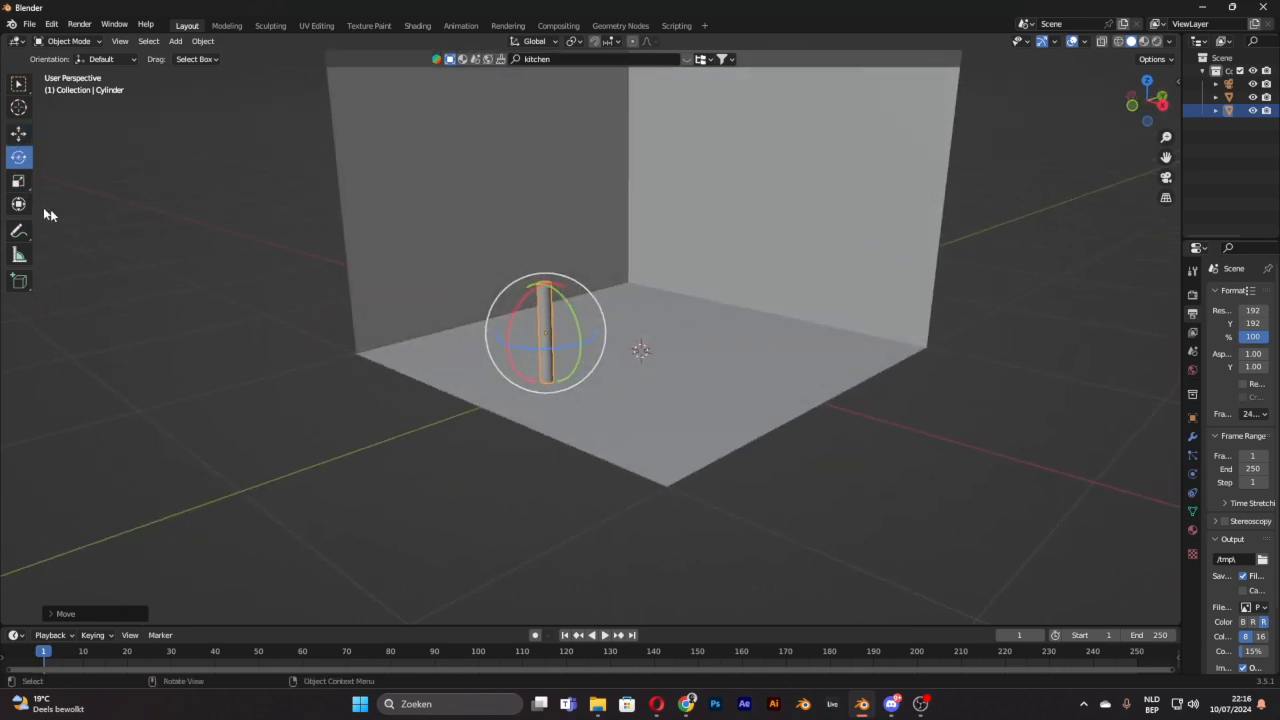
left_click(17, 181)
left_click_drag(544, 285, 544, 320)
left_click(18, 134)
middle_click_drag(690, 247, 721, 238)
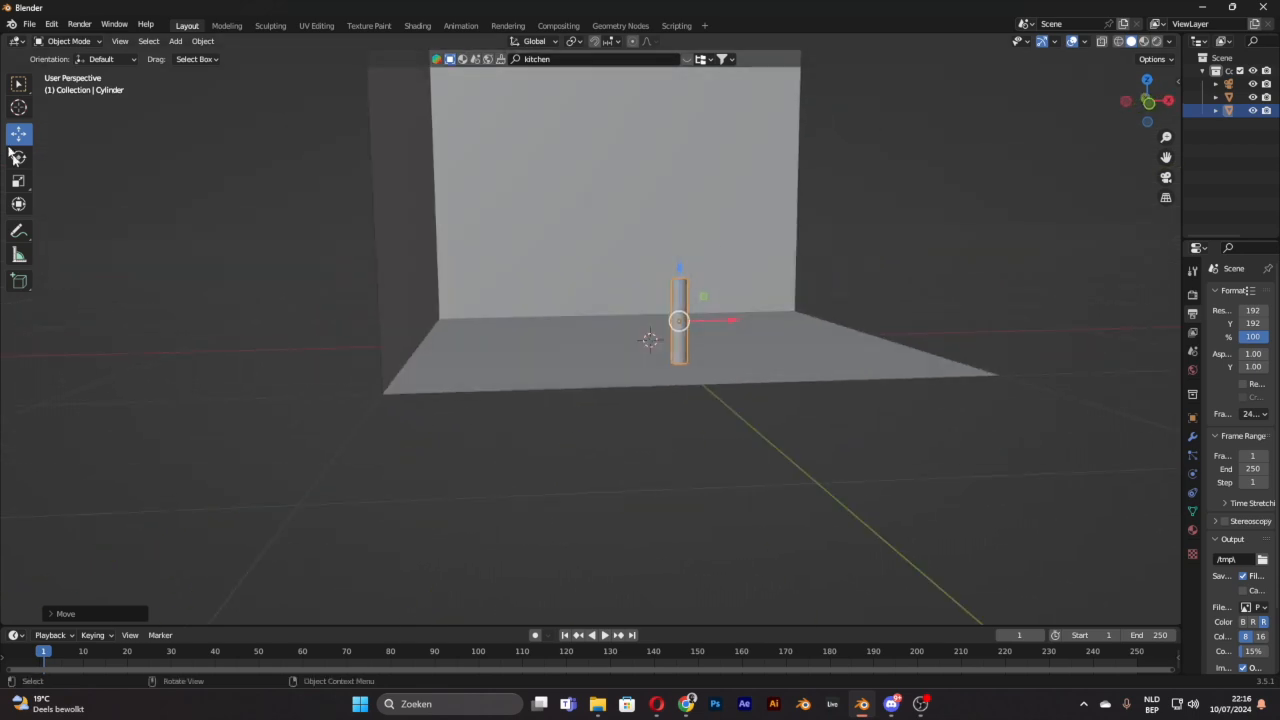
Step: Fine-tune the cylinder's thickness along the X and Y axes and deselect it
left_click(18, 181)
middle_click_drag(771, 256, 712, 436)
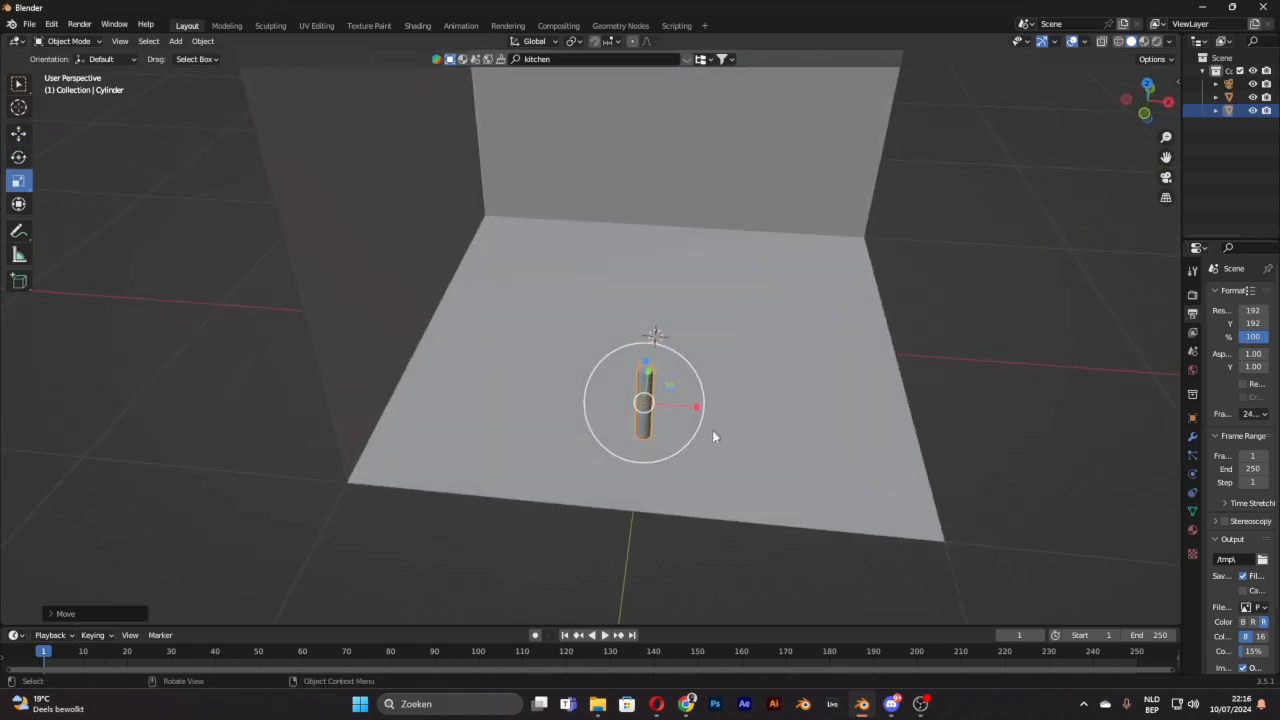
left_click_drag(697, 410, 700, 400)
middle_click_drag(728, 372, 588, 399)
left_click_drag(588, 399, 583, 404)
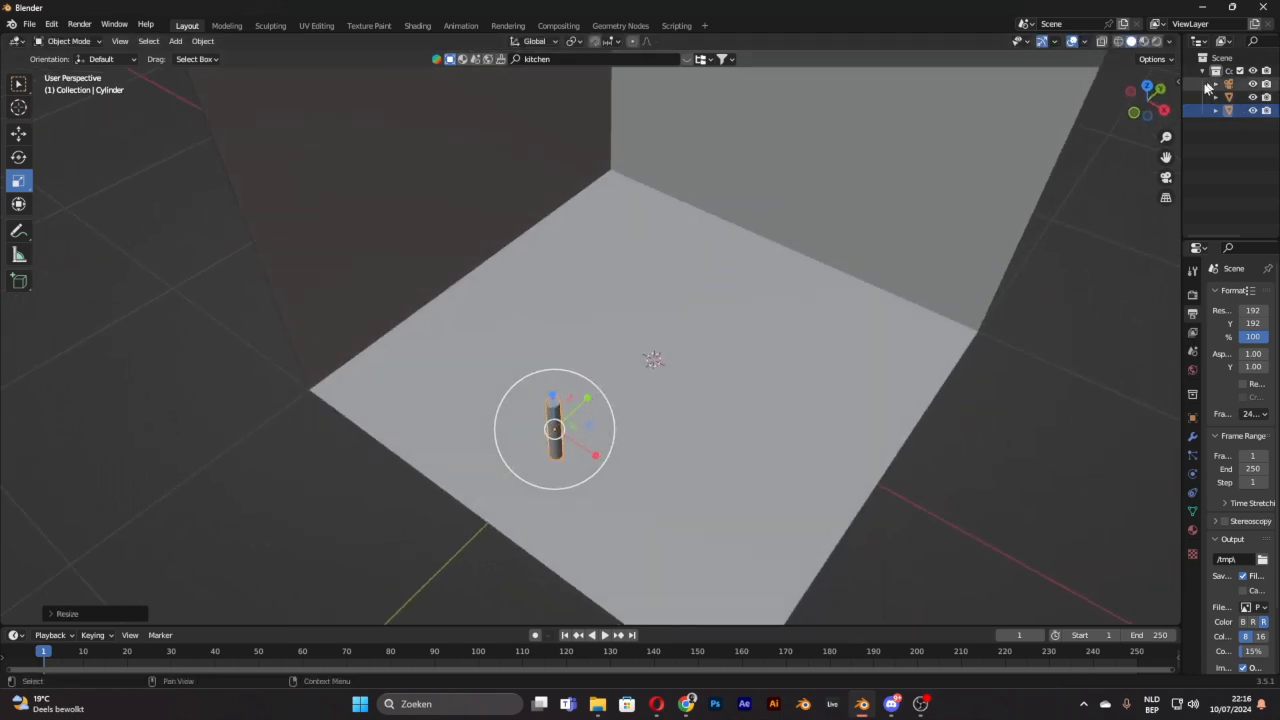
left_click(1045, 322)
scroll(715, 219, "up", 5)
scroll(715, 219, "down", 2)
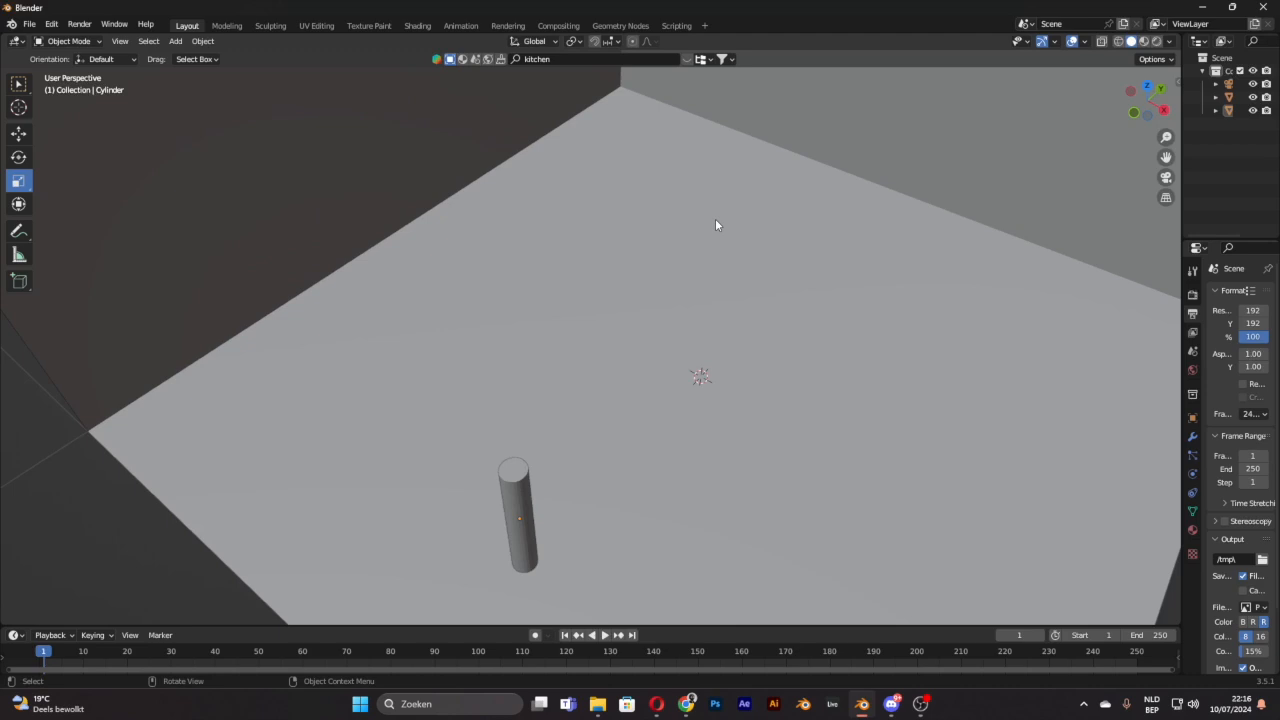
middle_click_drag(715, 219, 786, 306)
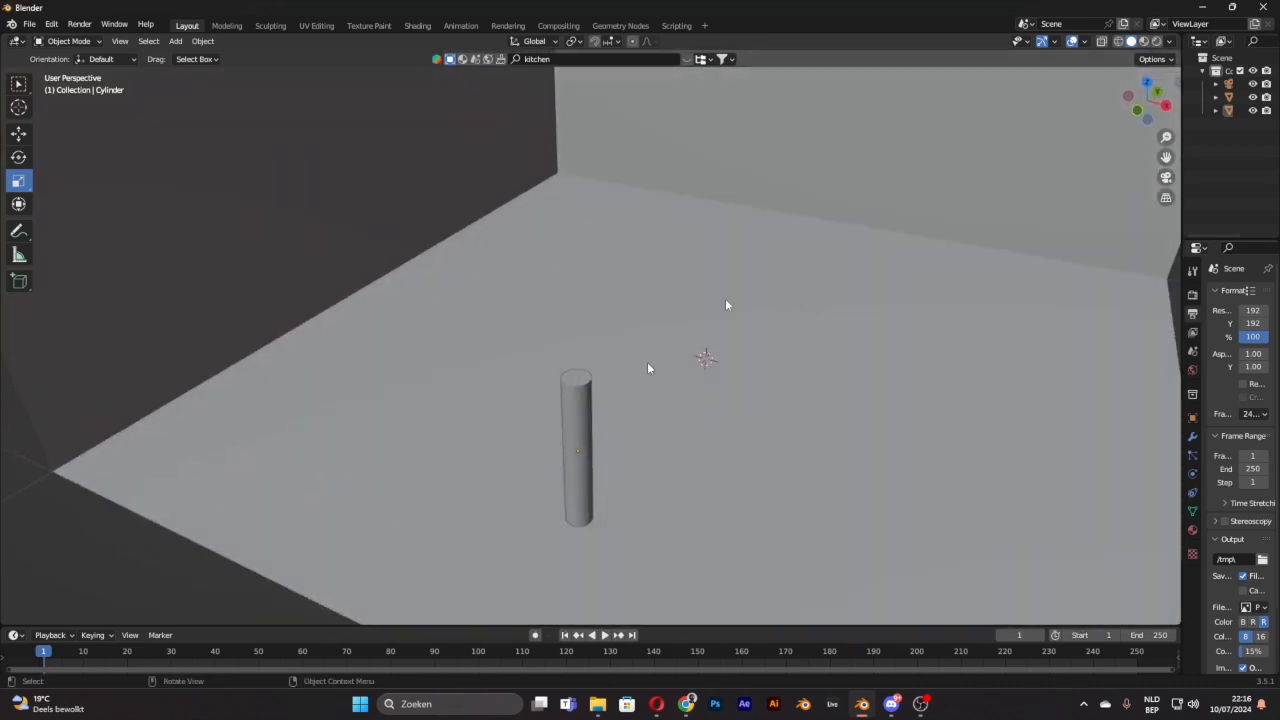
Step: Raise the cylinder about 0.3 m along the Z axis so it is clear of the floor
left_click(22, 132)
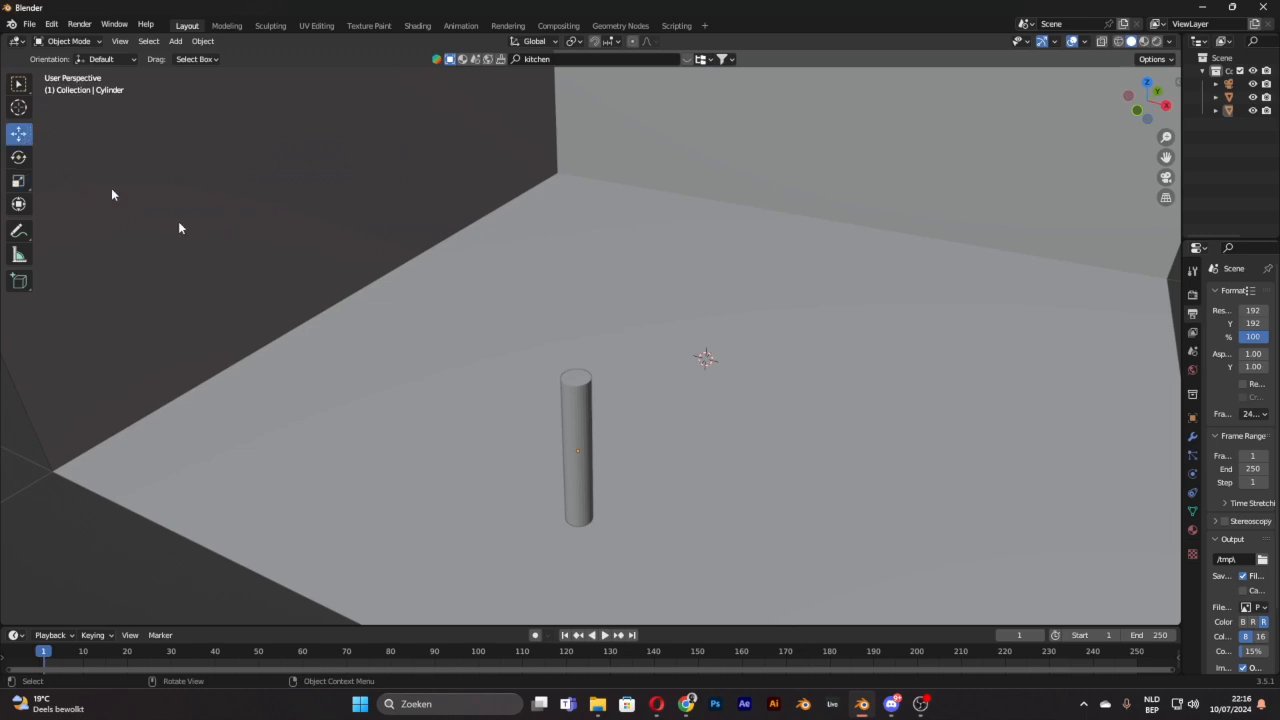
left_click(572, 418)
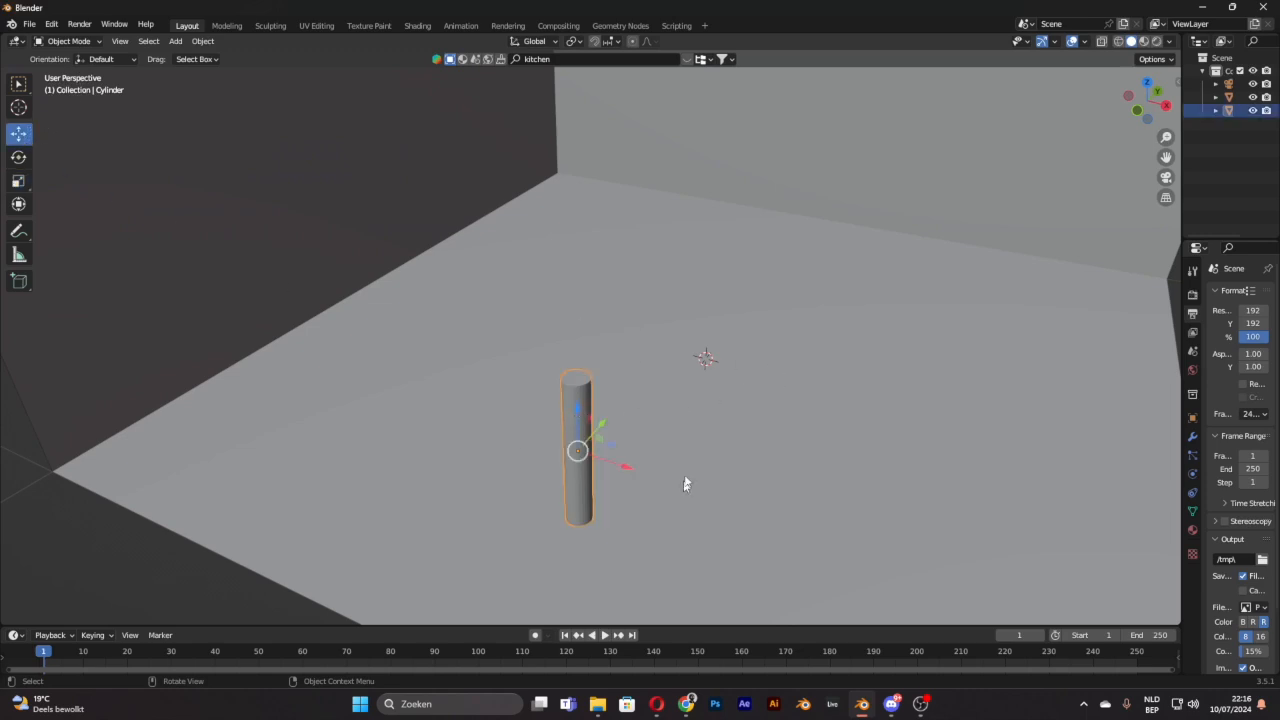
left_click_drag(588, 405, 596, 262)
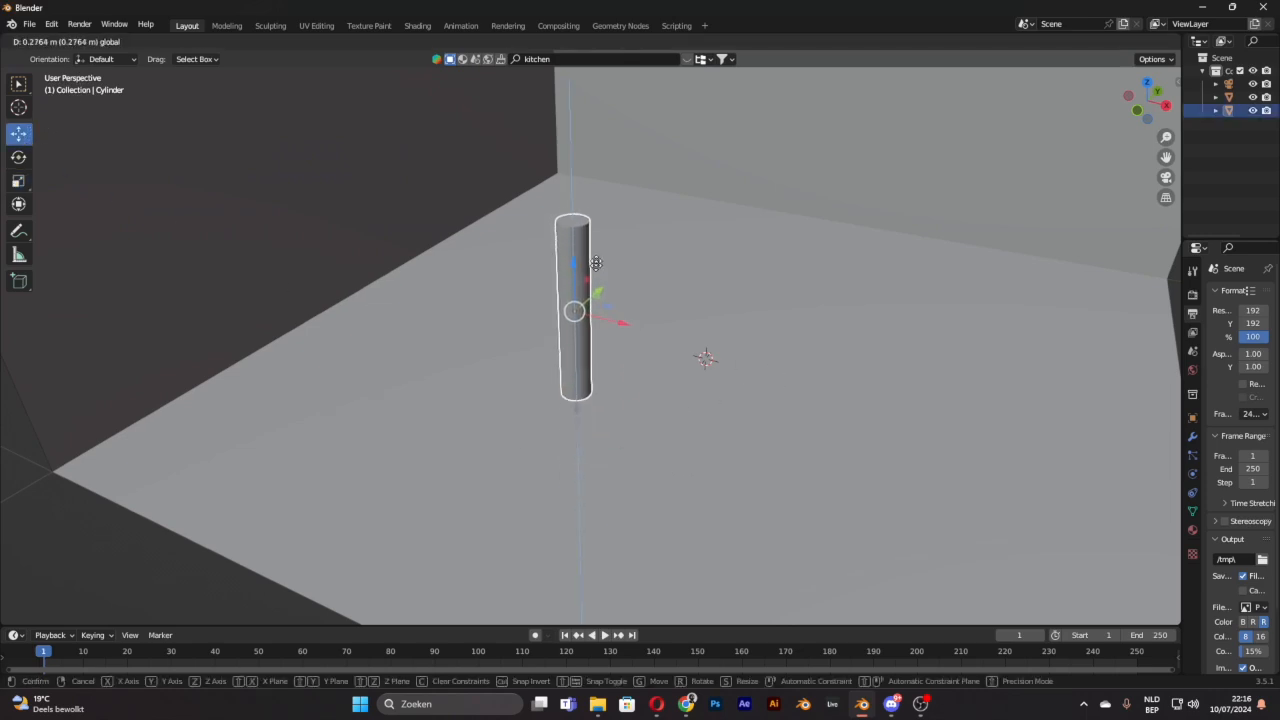
left_click(681, 263)
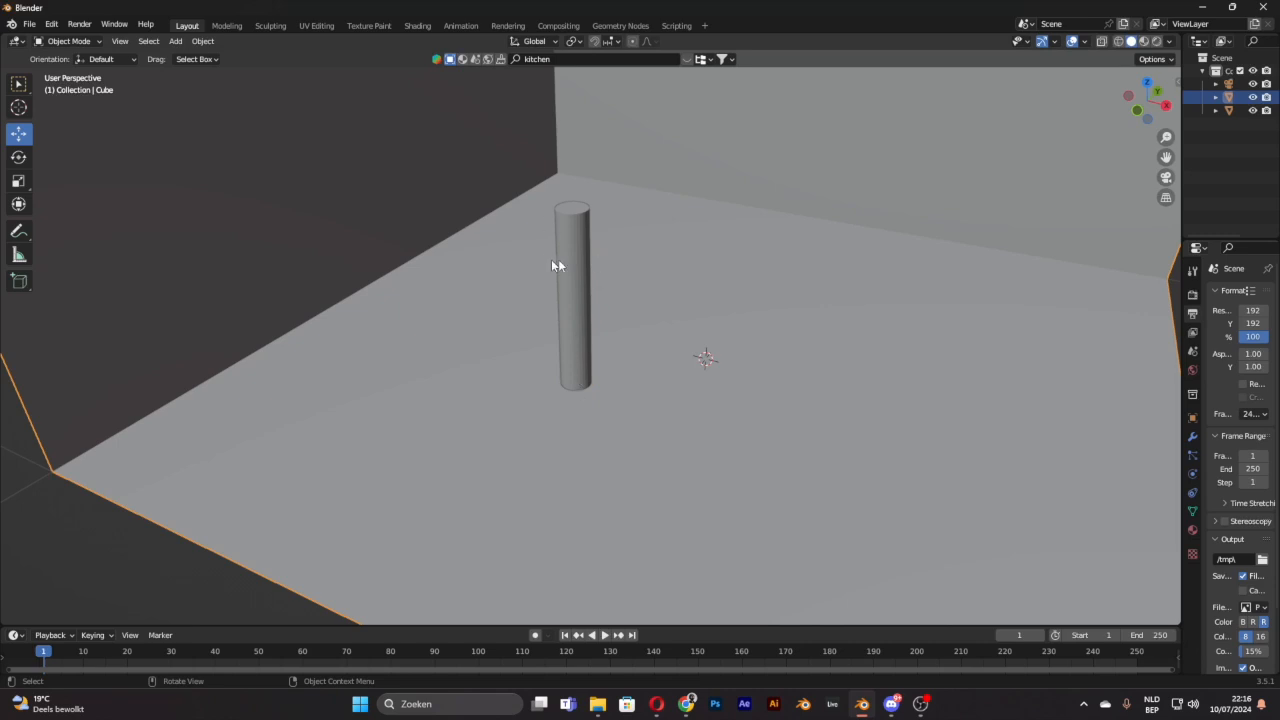
Step: Enter Edit Mode on the cylinder and select only its bottom face
left_click_drag(1166, 157, 1164, 207)
middle_click_drag(648, 190, 669, 151)
left_click_drag(1166, 157, 1165, 280)
middle_click_drag(1017, 166, 1016, 121)
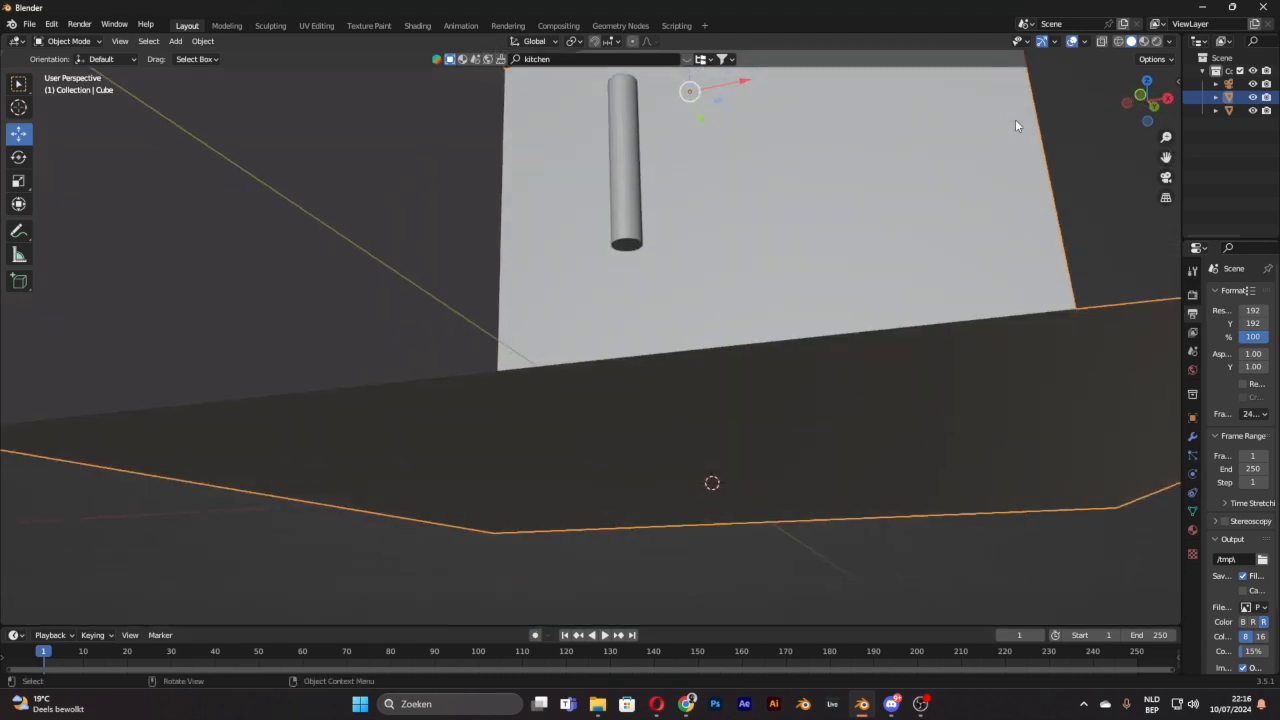
left_click(627, 245)
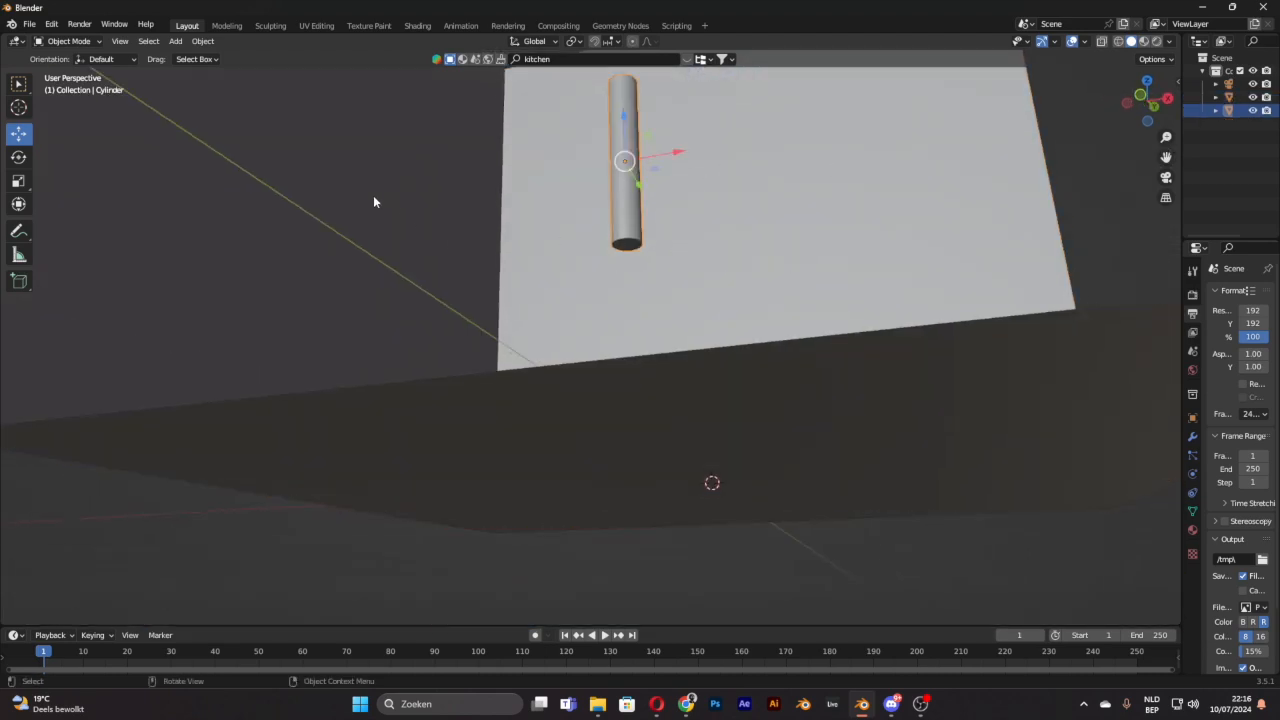
key("Tab")
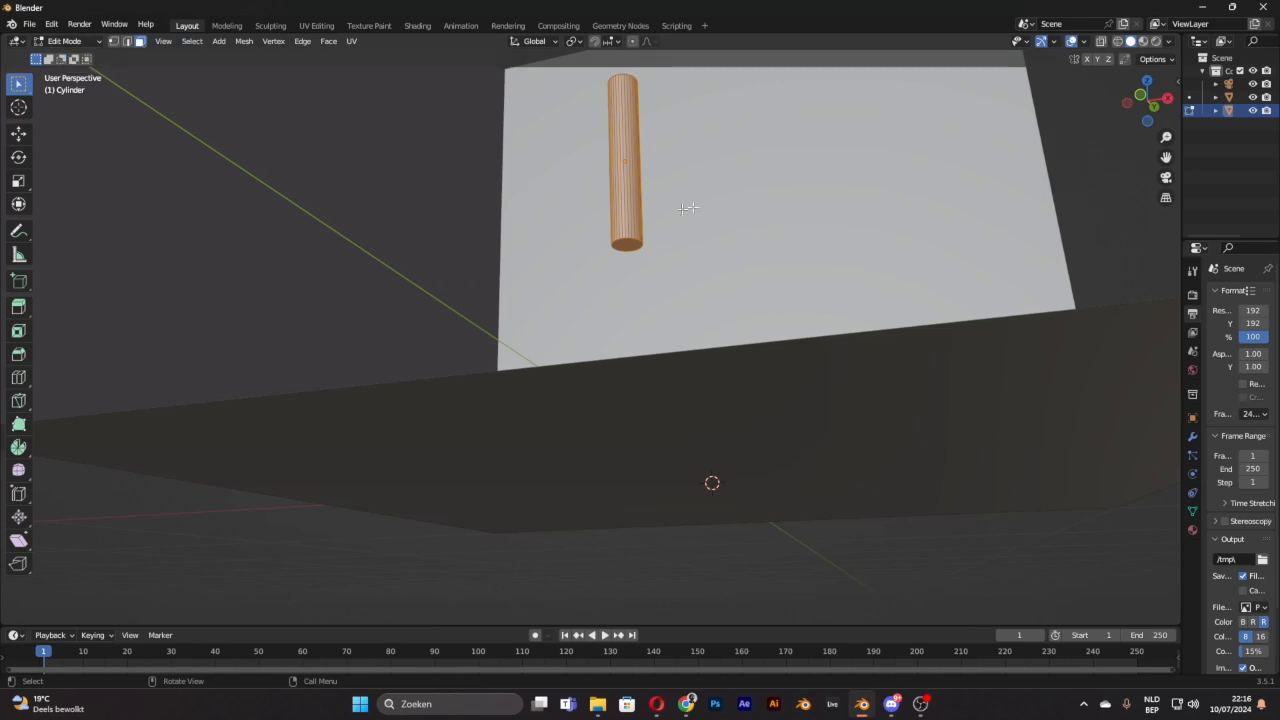
left_click(730, 202)
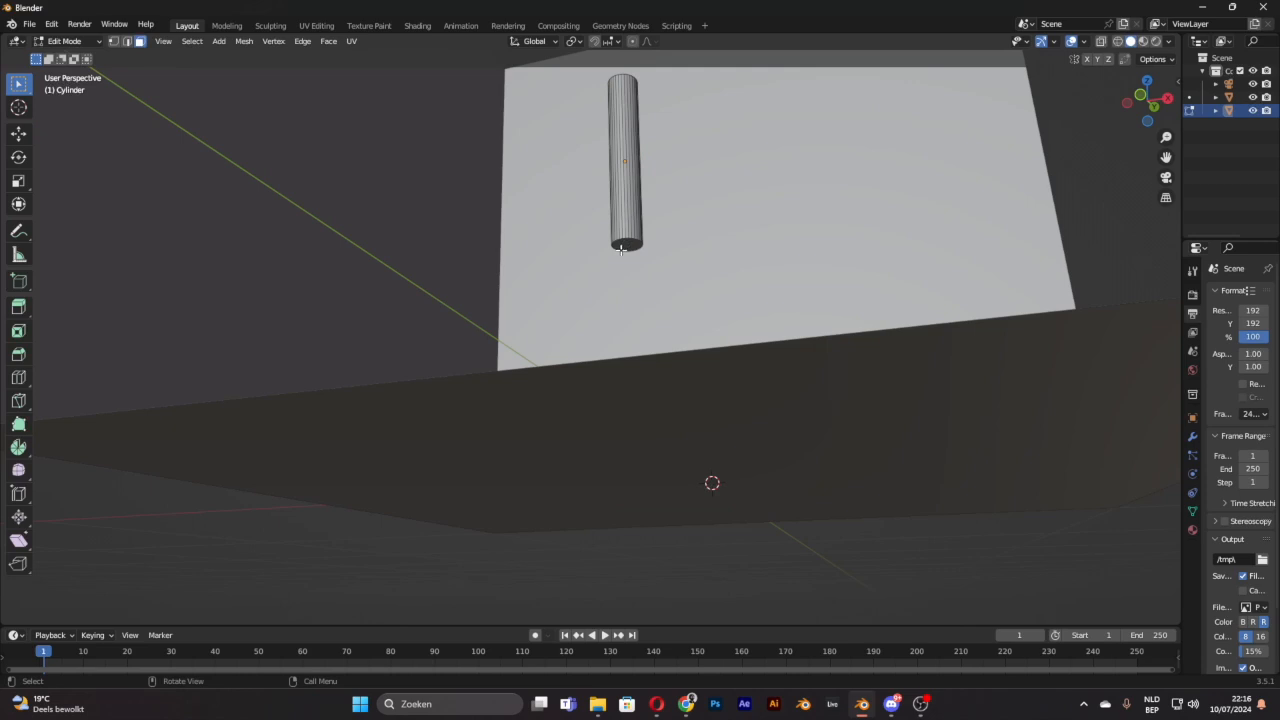
key("c")
left_click(624, 246)
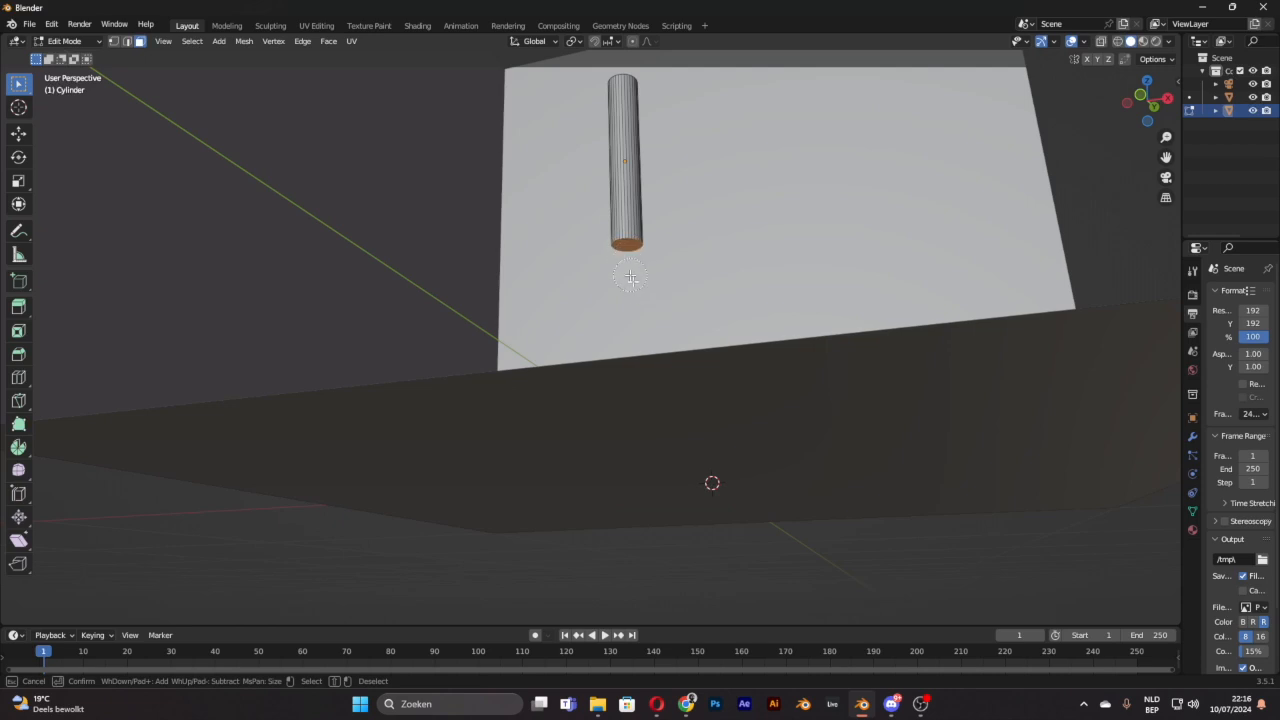
right_click(675, 266)
Step: Scale the bottom face down to about 0.49 so the cylinder tapers into a leg, and return to Object Mode
middle_click_drag(730, 203, 640, 240)
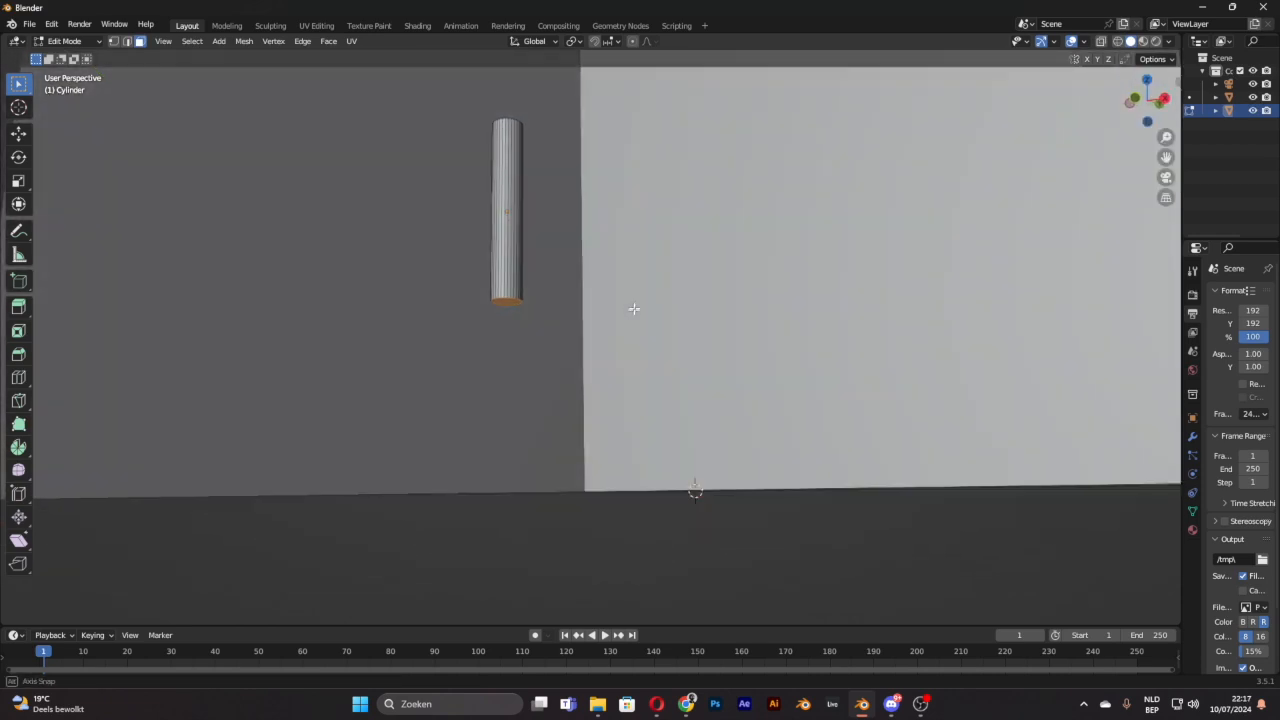
middle_click_drag(631, 310, 585, 297)
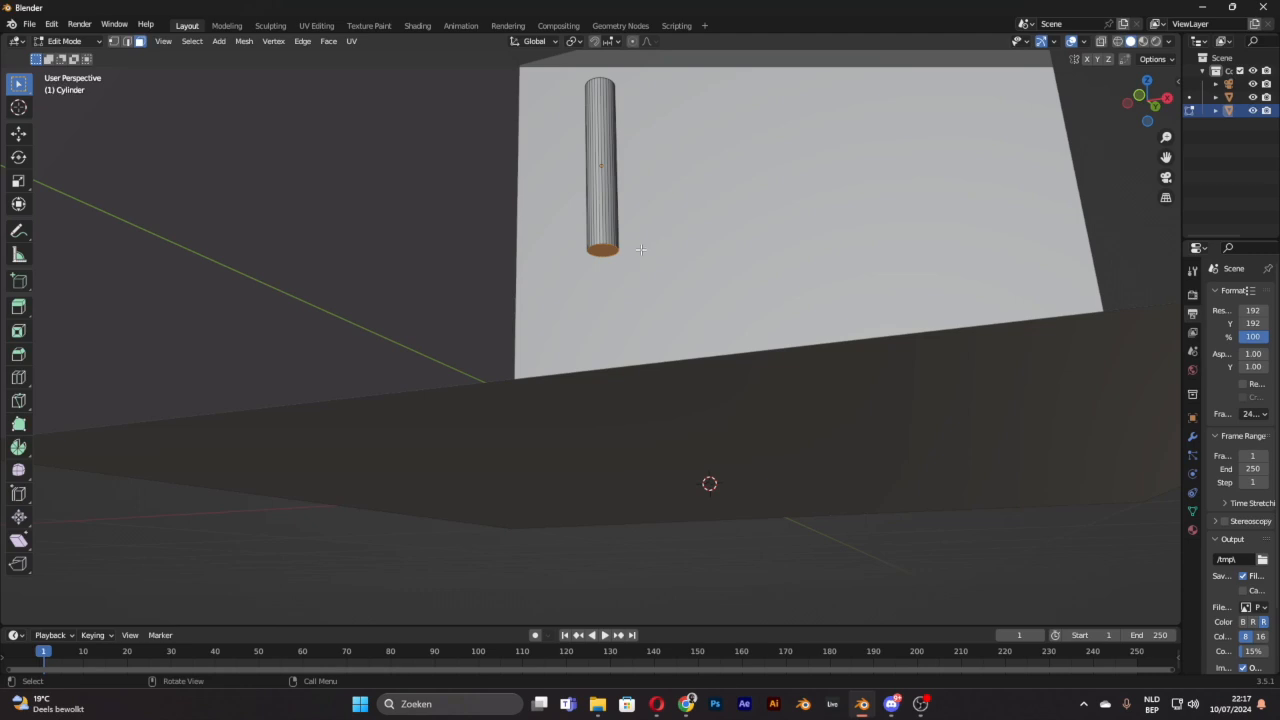
key("s")
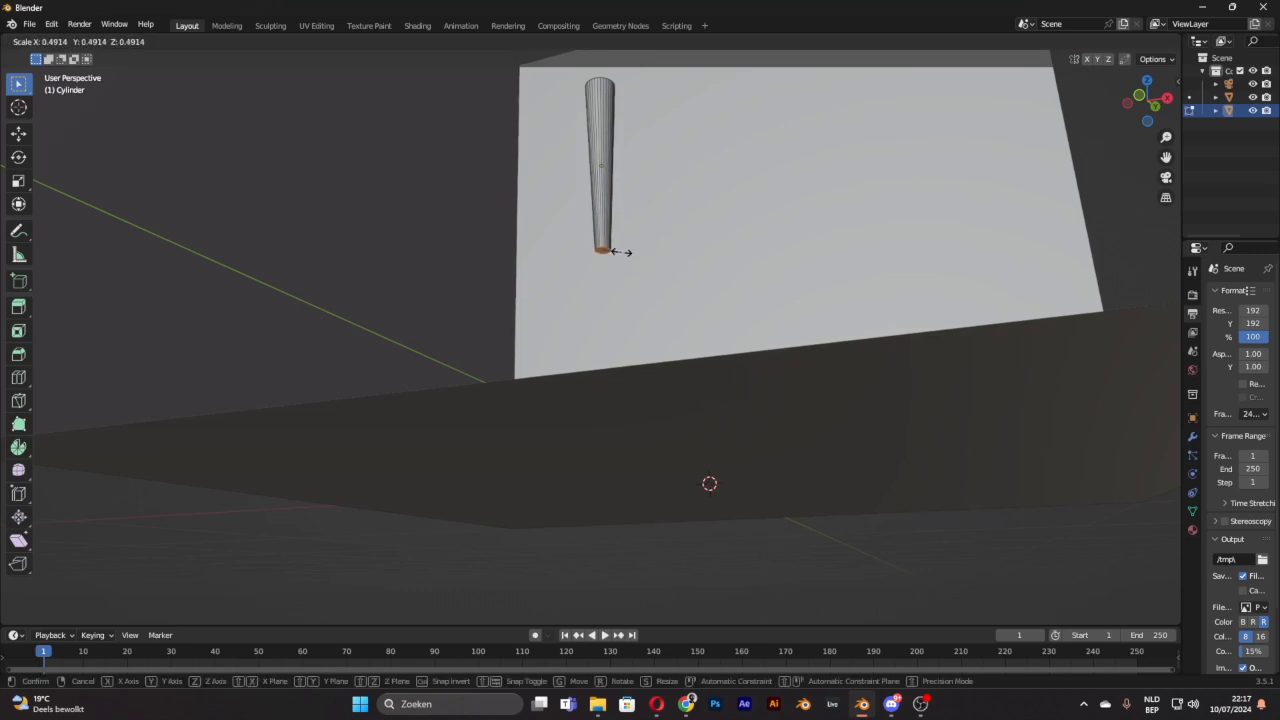
left_click(621, 252)
middle_click_drag(621, 252, 667, 251)
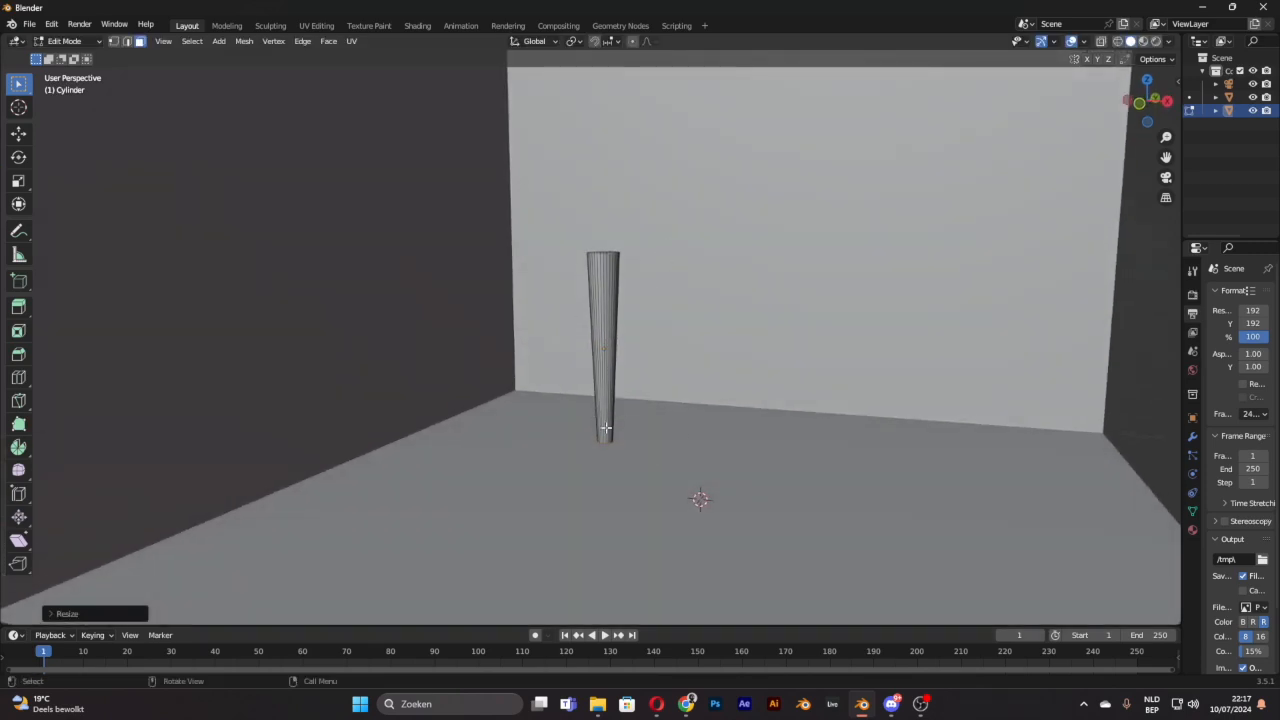
middle_click_drag(724, 192, 723, 214)
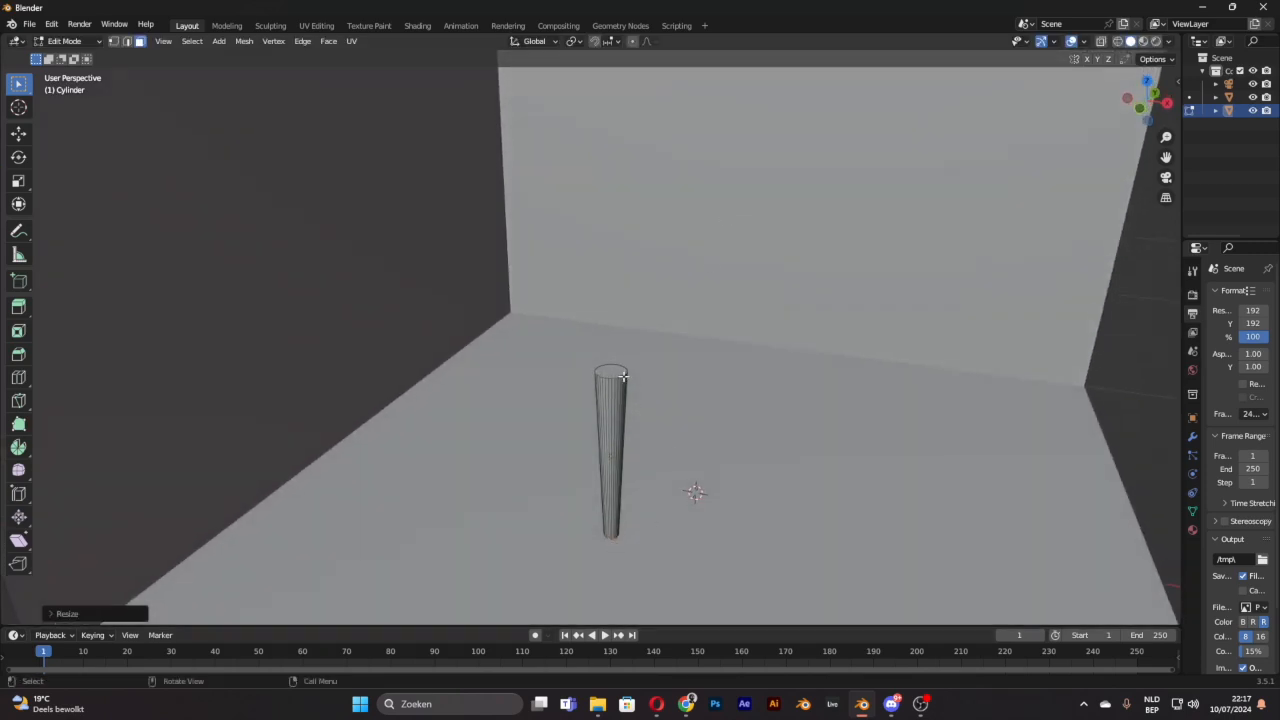
left_click(64, 41)
left_click(70, 55)
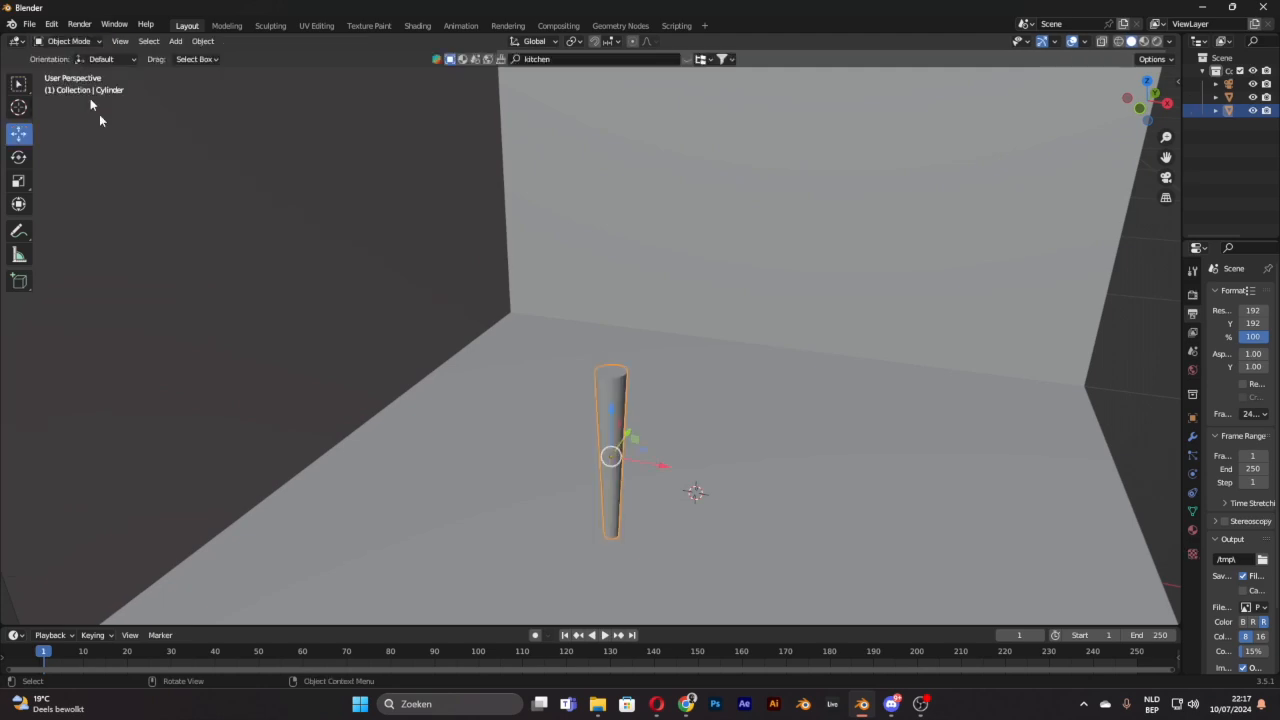
Step: Lower the tapered leg along the Z axis towards the floor and deselect it
middle_click_drag(690, 360, 722, 365)
left_click_drag(601, 380, 611, 472)
left_click(1078, 437)
middle_click_drag(1078, 437, 770, 446)
Step: Duplicate the tapered leg and move the copy along the negative X axis as a second leg
left_click(432, 463)
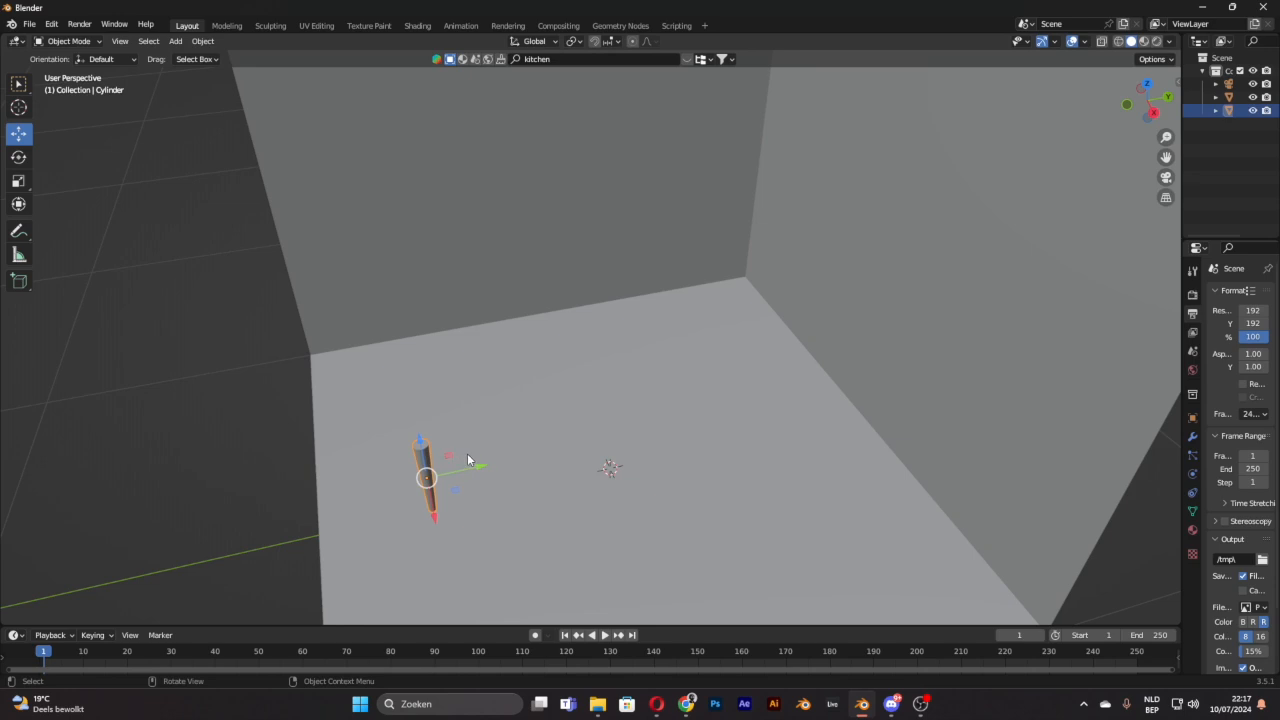
middle_click_drag(574, 451, 682, 420)
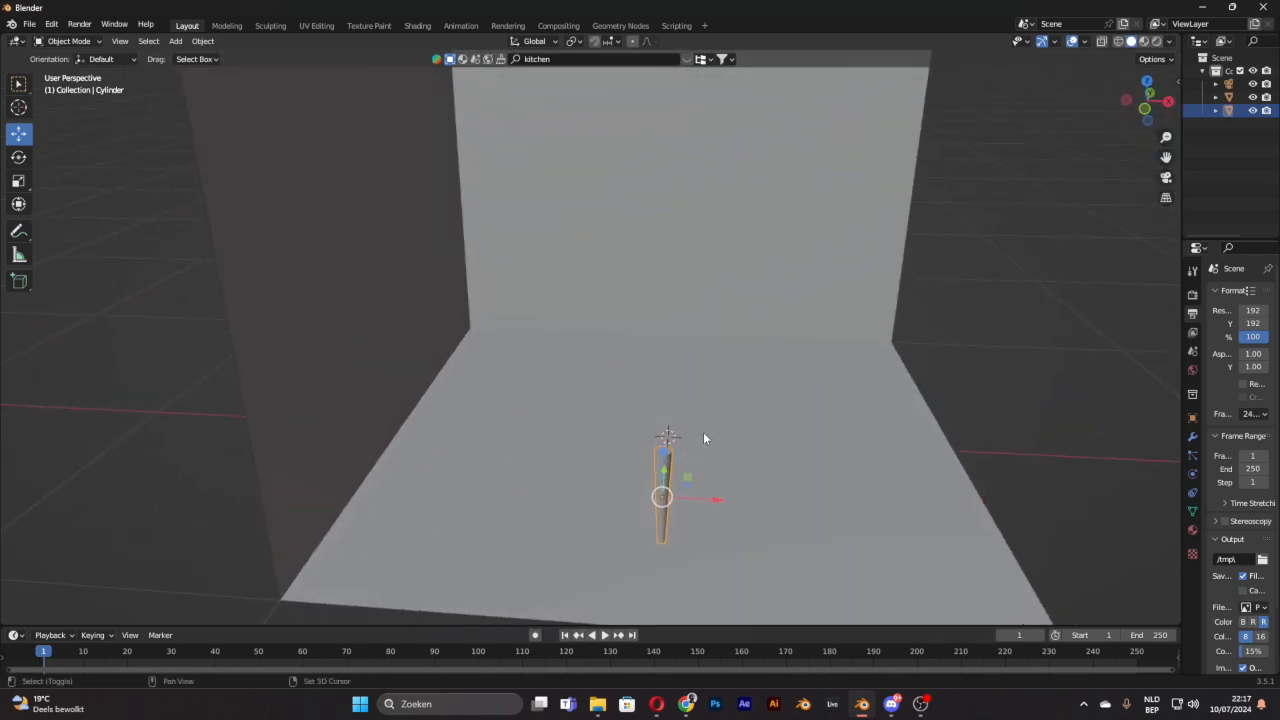
key("shift+d")
right_click(703, 432)
key("ctrl+z")
key("shift+d")
right_click(680, 485)
left_click_drag(716, 502, 633, 505)
Step: Duplicate the leg twice more, moving one copy along Y and the other along X to complete a rectangle of four legs
key("shift+d")
right_click(634, 506)
middle_click_drag(634, 506, 494, 452)
left_click_drag(479, 444, 595, 403)
key("shift+d")
right_click(577, 450)
left_click_drag(577, 450, 621, 478)
middle_click_drag(621, 478, 819, 534)
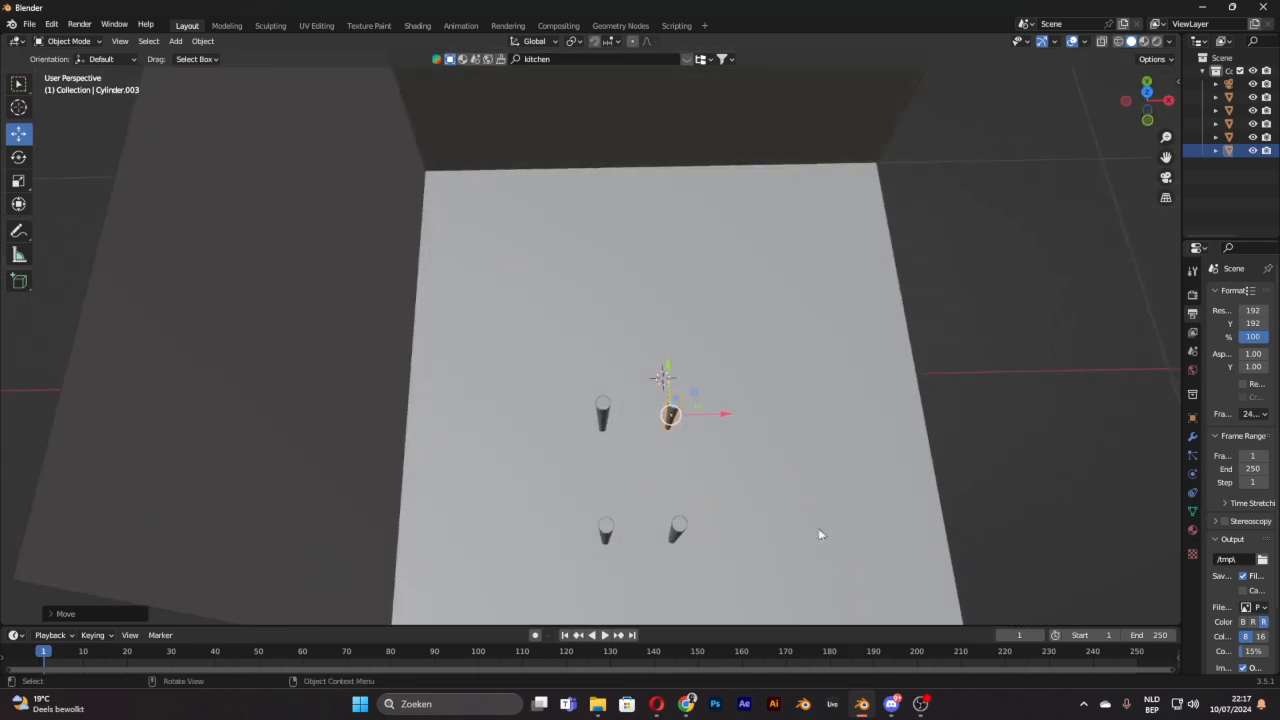
Step: Nudge the front-left leg along the X axis, check the four legs' alignment from above, and clear the selection
left_click(604, 533)
left_click_drag(628, 531, 630, 531)
middle_click_drag(692, 390, 669, 393)
left_click(669, 393)
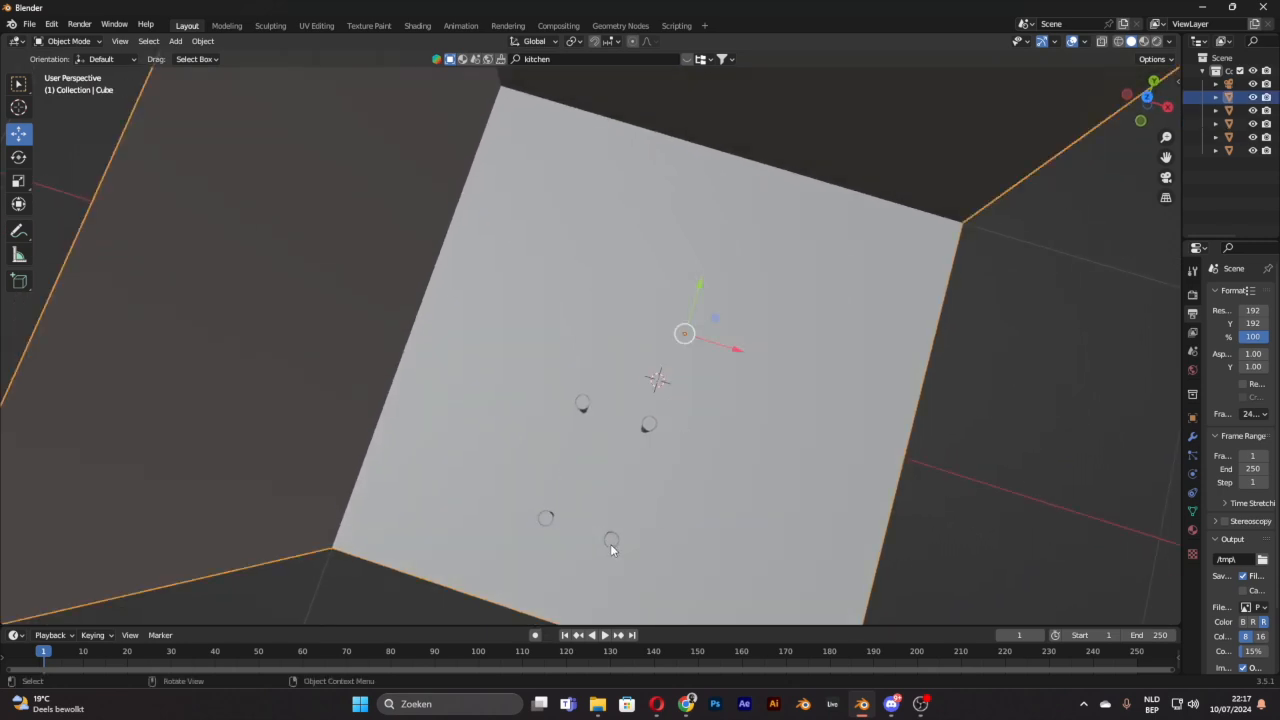
left_click(611, 545)
left_click(648, 430)
middle_click_drag(706, 420, 766, 305)
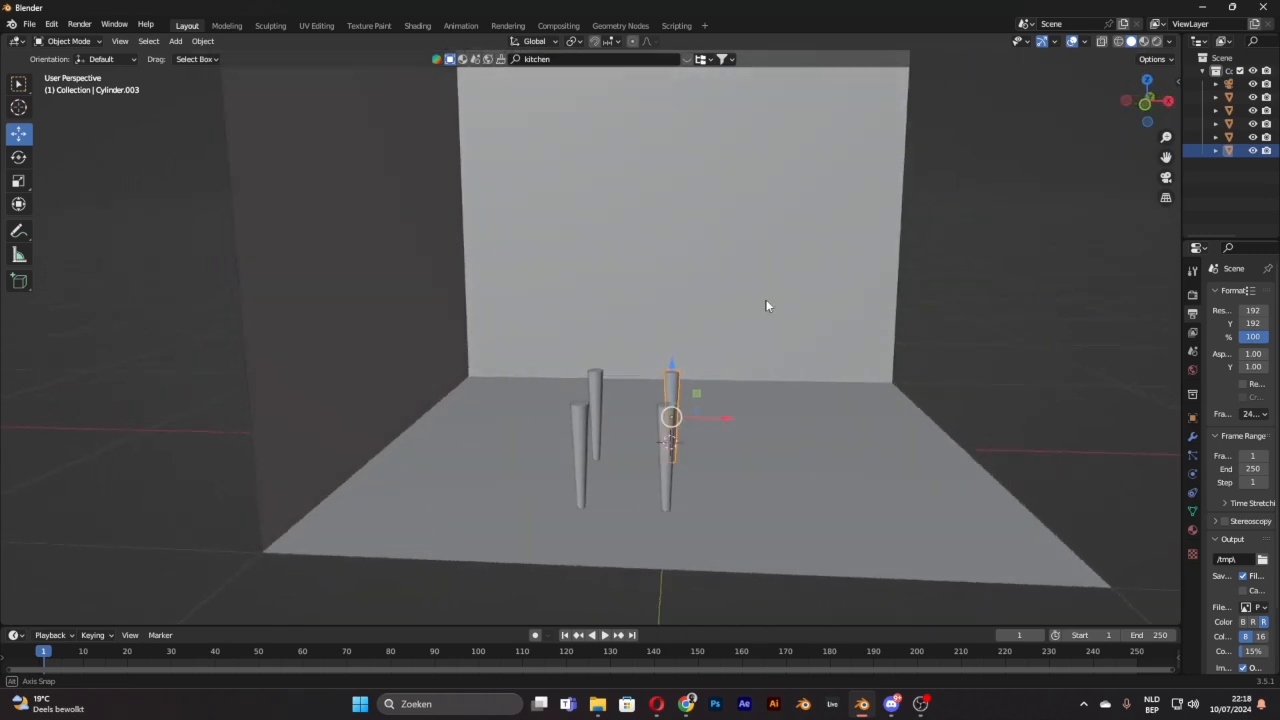
left_click(986, 300)
middle_click_drag(986, 300, 924, 388)
mouse_move(850, 389)
middle_mouse_down()
mouse_move(834, 360)
mouse_move(860, 420)
mouse_move(940, 420)
mouse_move(838, 404)
middle_mouse_up()
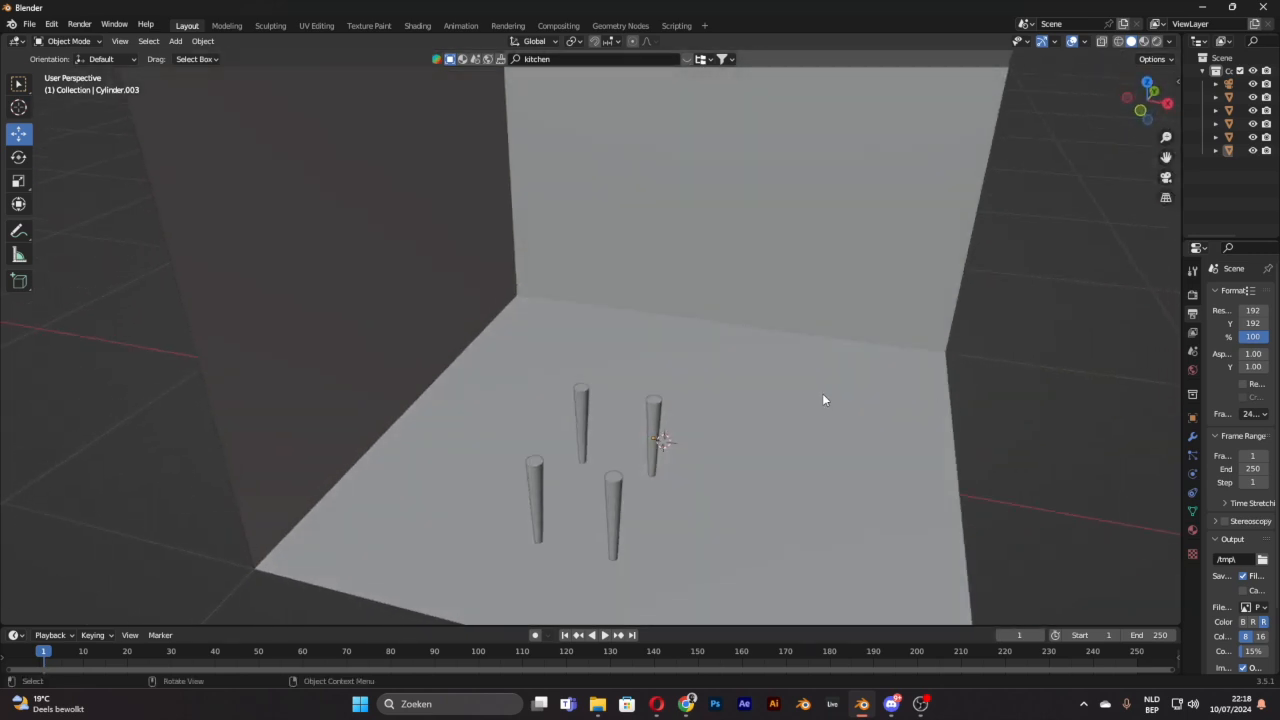
left_click(175, 41)
mouse_move(197, 59)
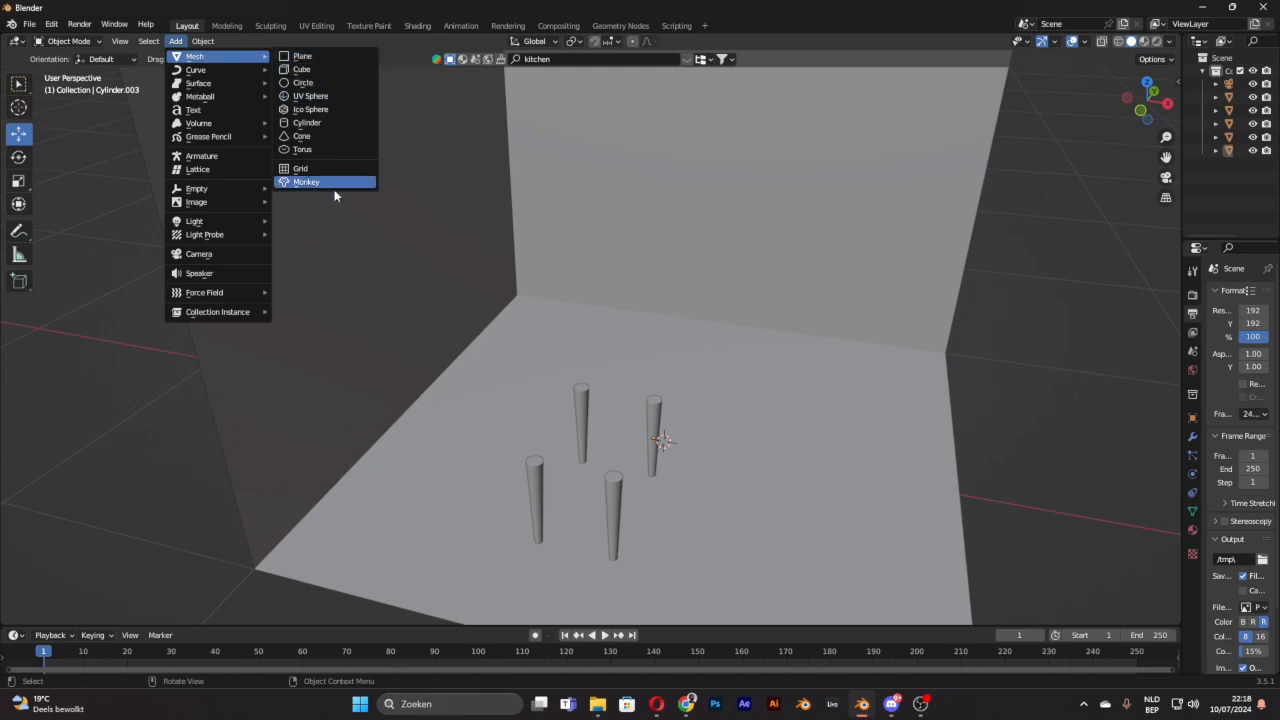
left_click(338, 79)
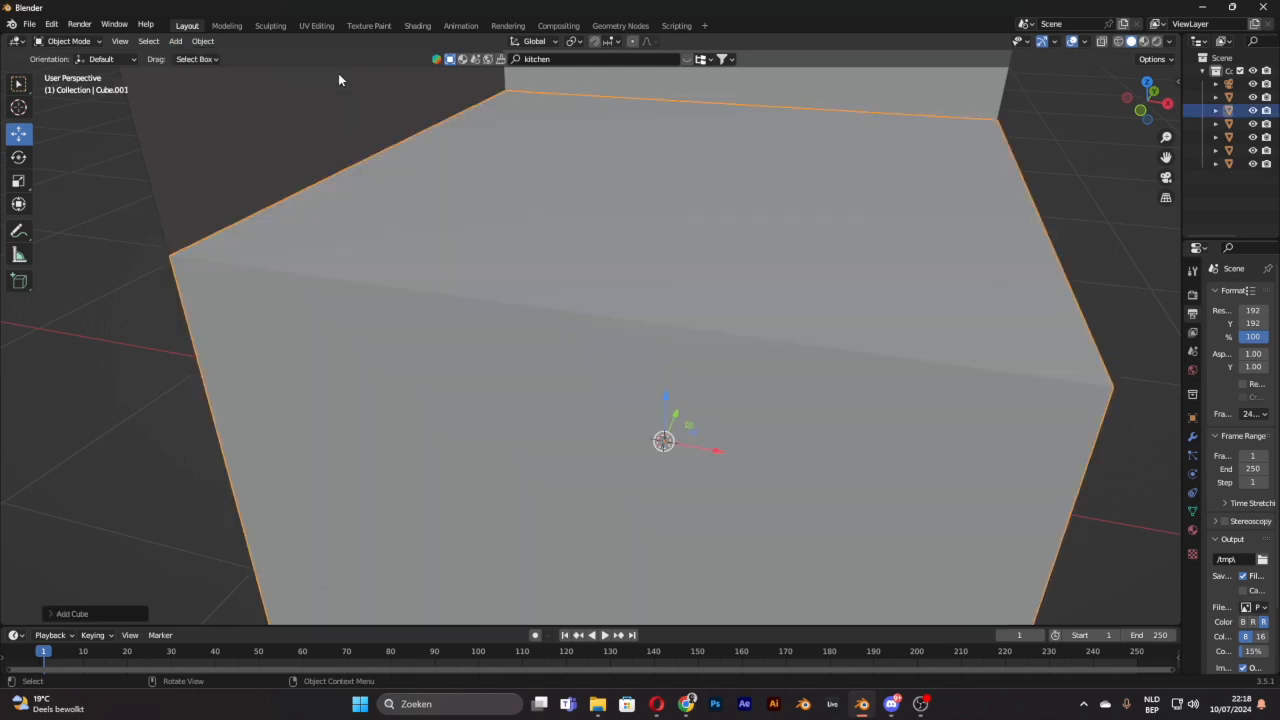
key("x")
left_click(641, 289)
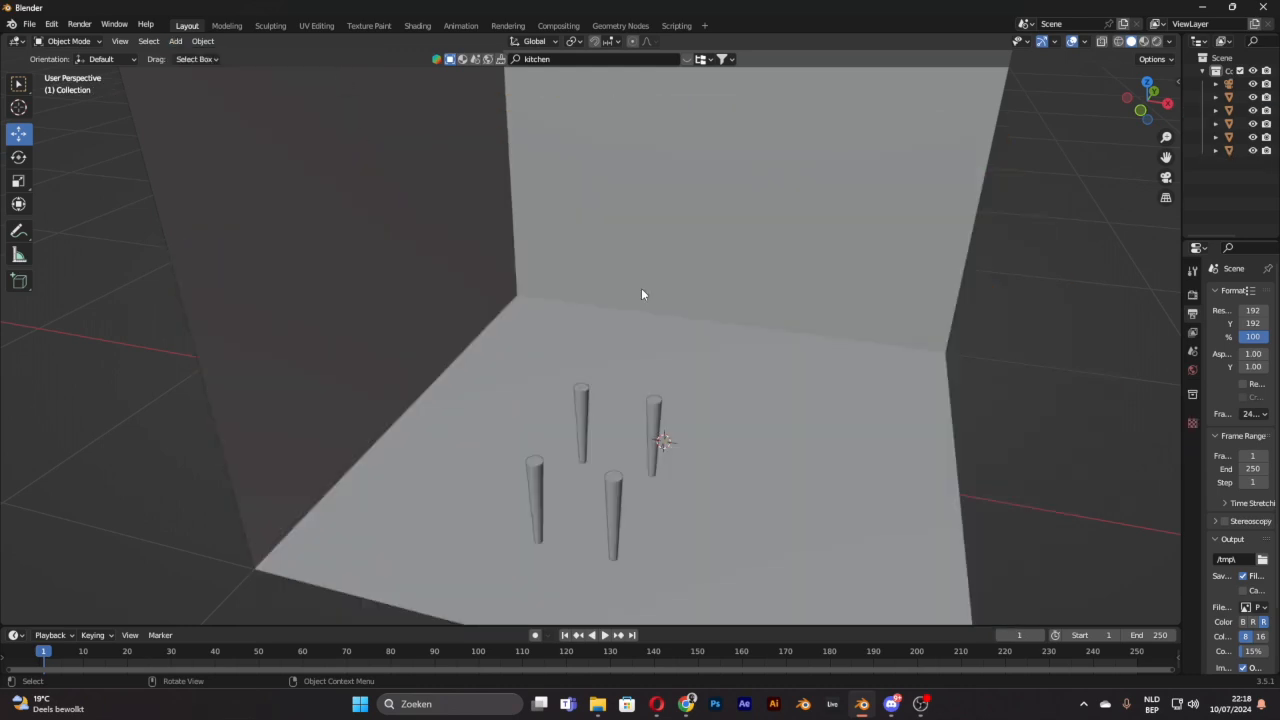
Step: Add a plane for the tabletop and raise it along the Z axis to leg-top height
left_click(175, 41)
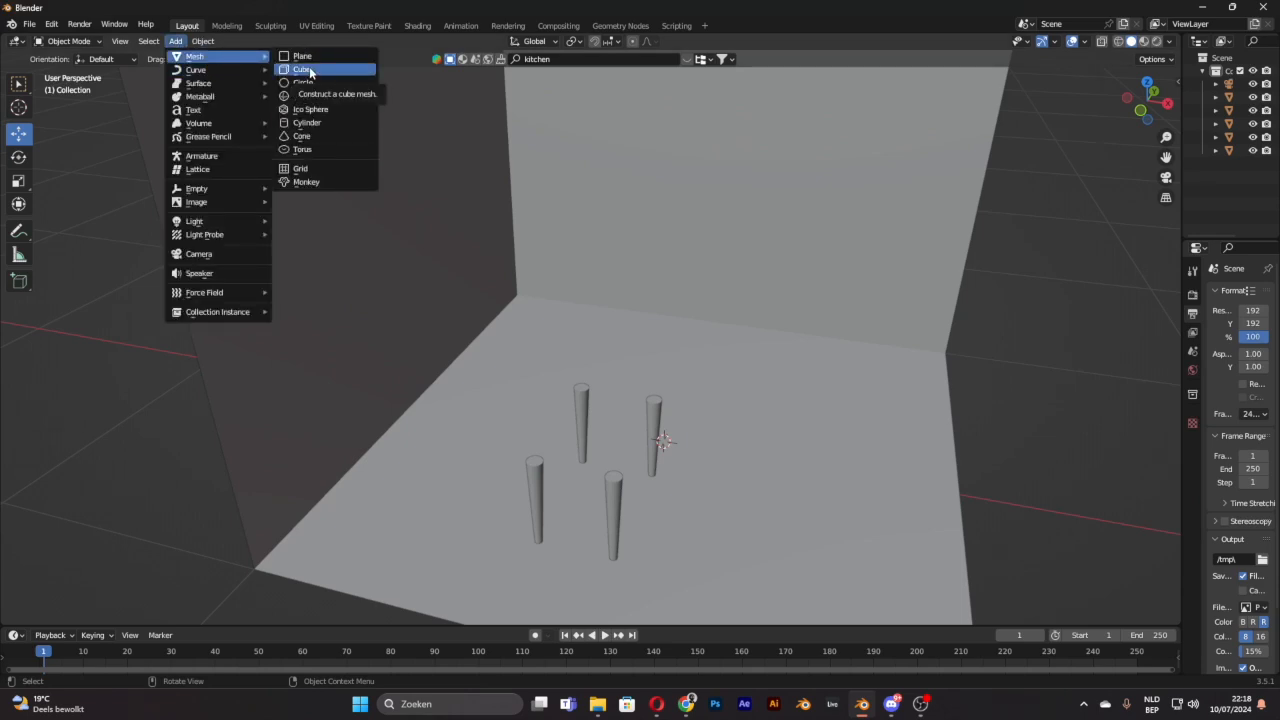
left_click(303, 56)
left_click_drag(668, 394, 673, 314)
middle_click_drag(829, 386, 871, 291)
Step: Scale the plane down uniformly to a smaller square and shift it in line with the legs along the X axis
key("s")
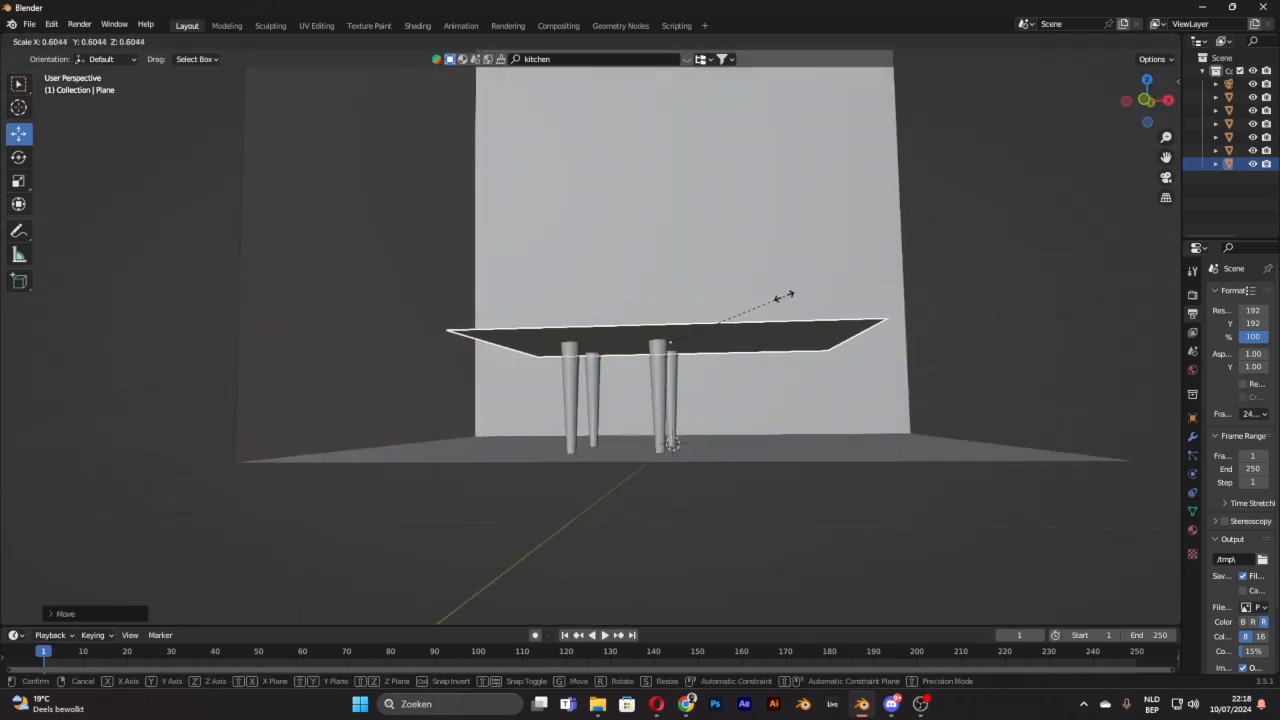
left_click(757, 300)
middle_click_drag(757, 300, 779, 438)
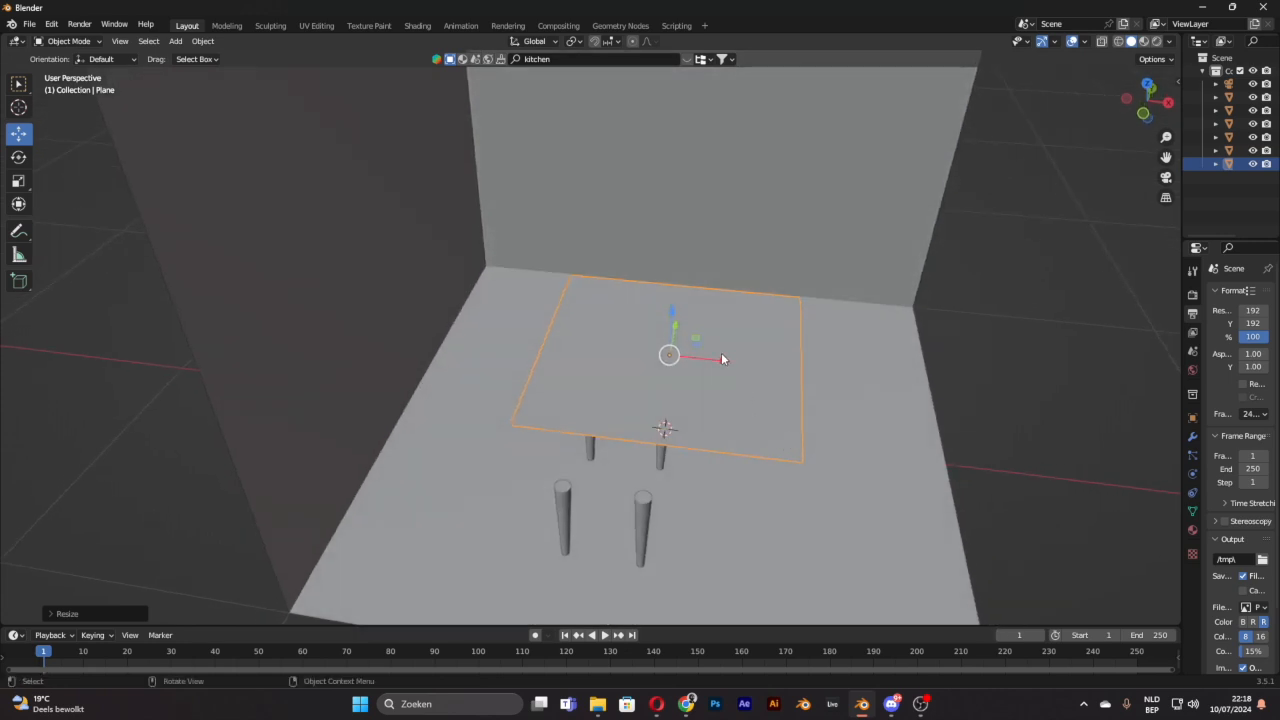
key("s")
left_click(676, 361)
key("g")
left_click(666, 361)
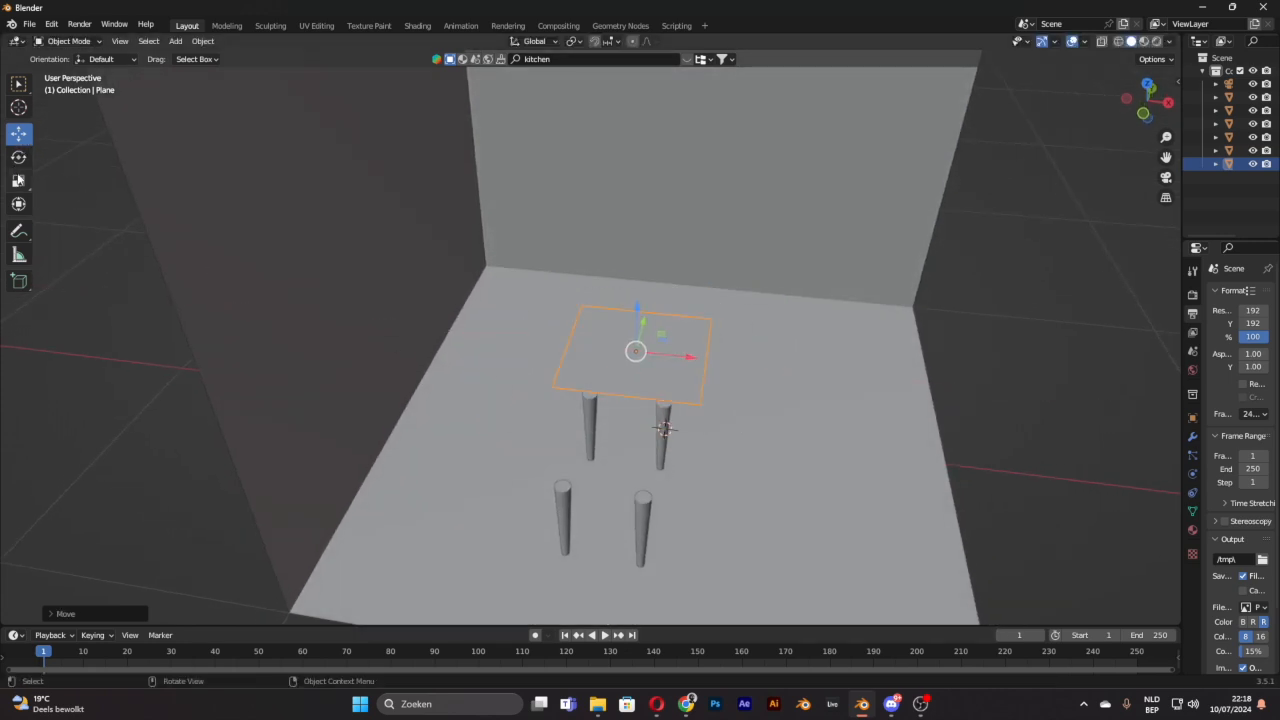
Step: Stretch the plane along the Y axis into a rectangular tabletop with the Scale tool and return to the Move tool
left_click(18, 180)
middle_click_drag(727, 350, 624, 376)
left_click_drag(641, 371, 535, 390)
left_click(18, 133)
Step: Fine-tune the tabletop plane's size and position so it overhangs all four legs
middle_click_drag(586, 354, 588, 285)
key("s")
left_click(601, 349)
middle_click_drag(601, 349, 679, 435)
left_click_drag(646, 452, 652, 438)
middle_click_drag(660, 396, 590, 303)
middle_click_drag(575, 356, 583, 406)
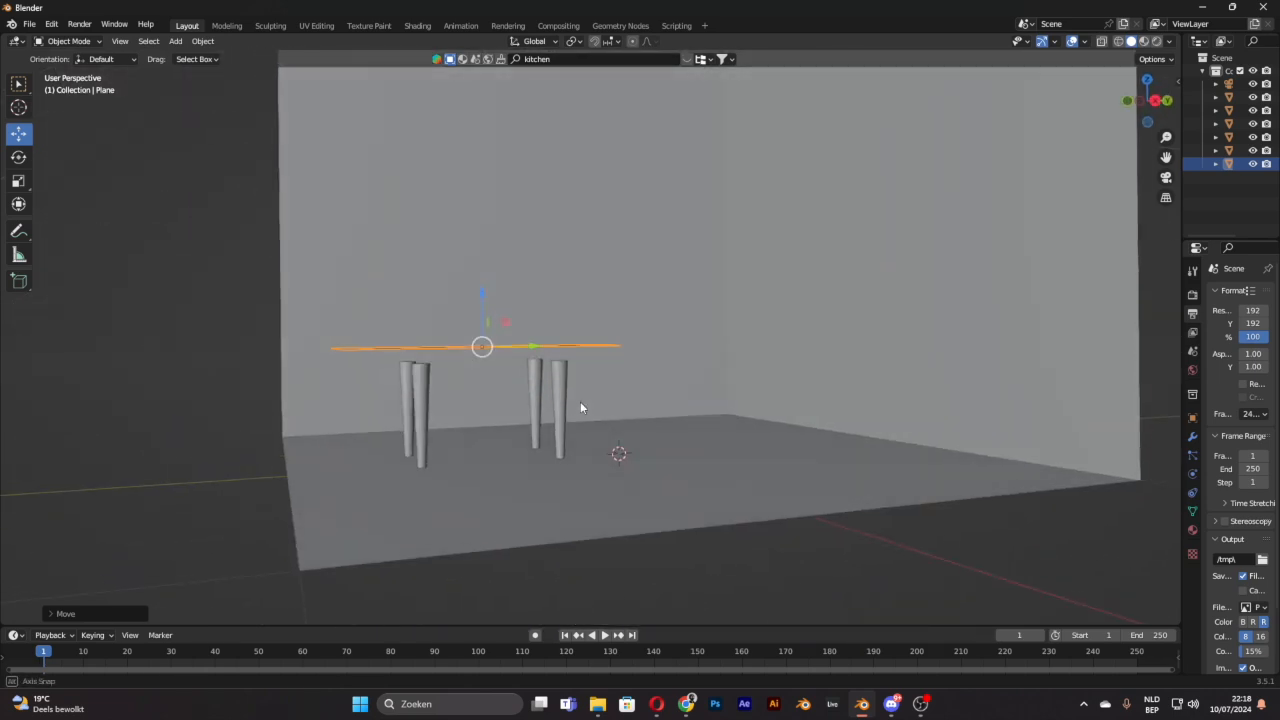
middle_click_drag(571, 360, 603, 337)
scroll(584, 411, "down", 4)
scroll(604, 397, "up", 4)
scroll(582, 333, "up", 1)
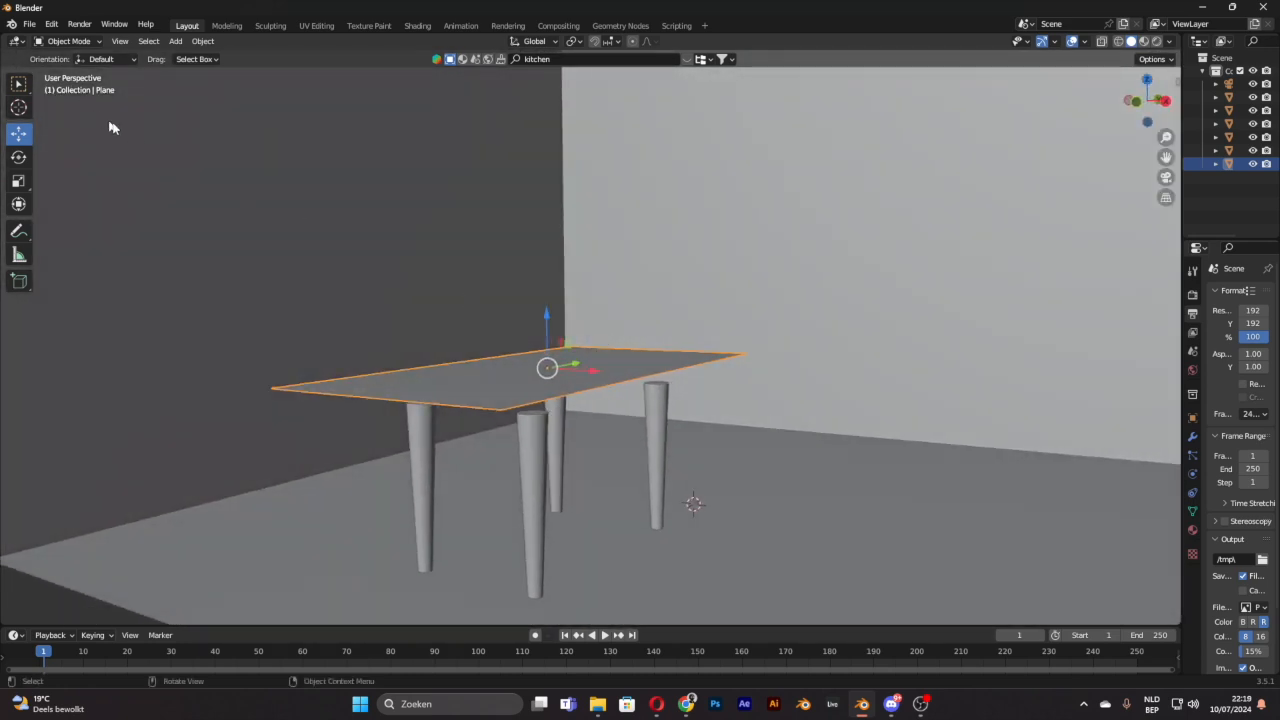
Step: Extrude the tabletop plane's face slightly upward in Edit Mode to give it thickness
key("Tab")
middle_click_drag(398, 232, 449, 289)
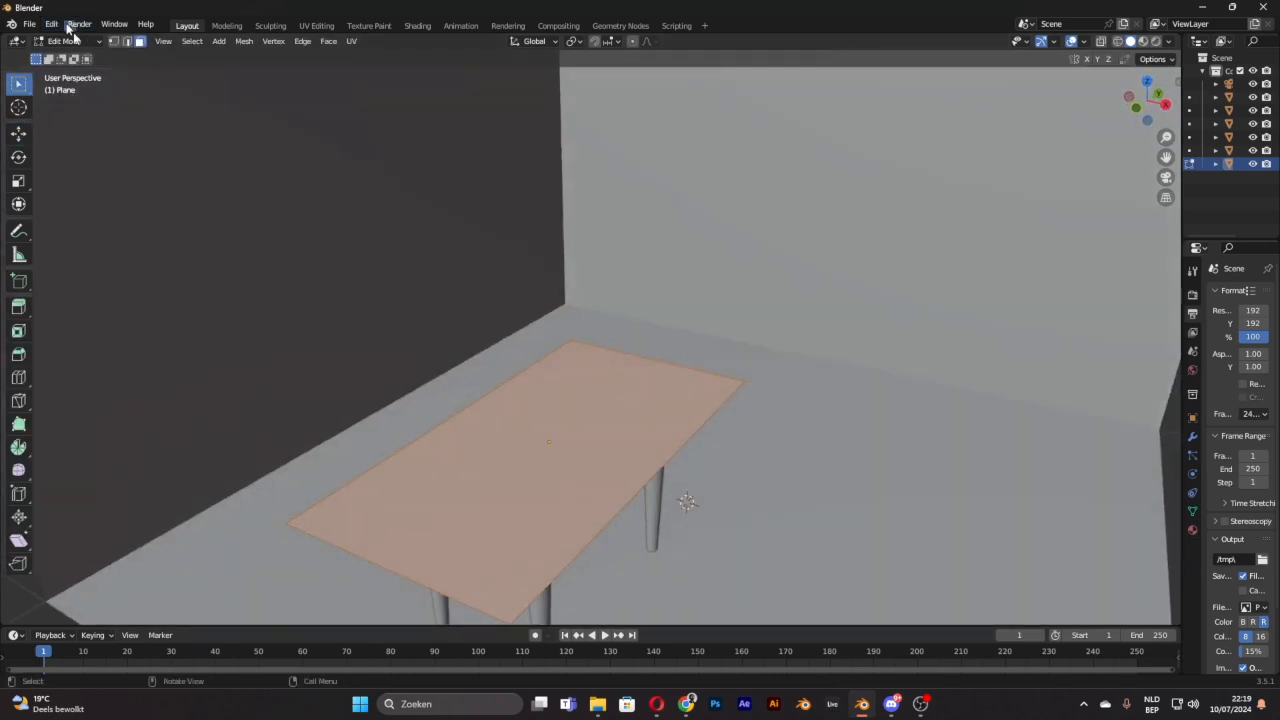
left_click(471, 443)
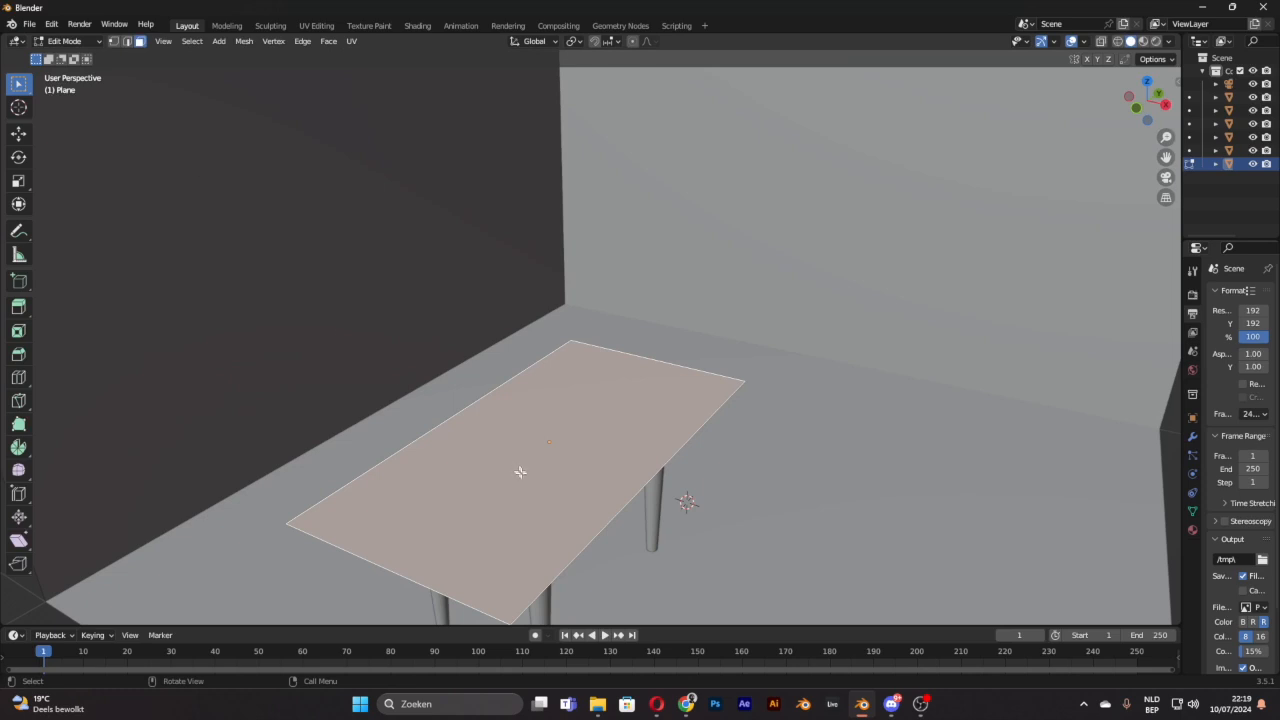
key("e")
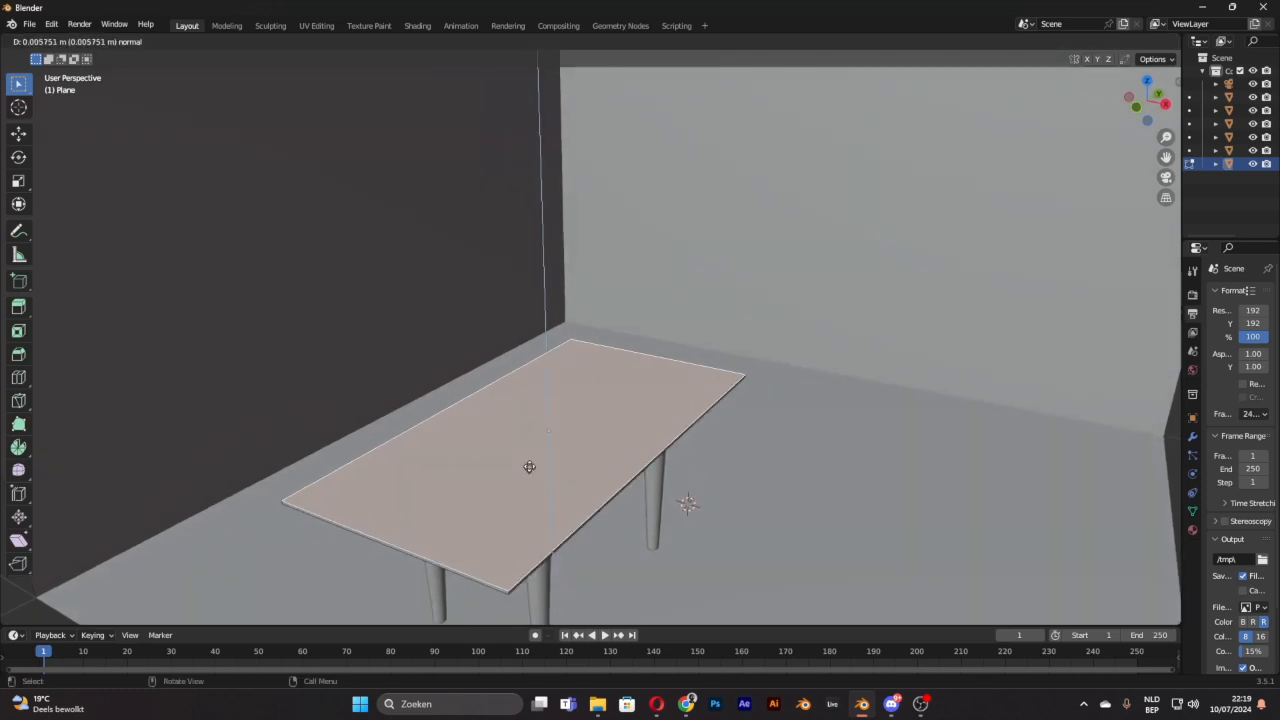
left_click(526, 463)
Step: Inspect the tabletop's thickness and its fit above the legs from several sides, and clear the face selection
middle_click_drag(880, 530, 611, 400)
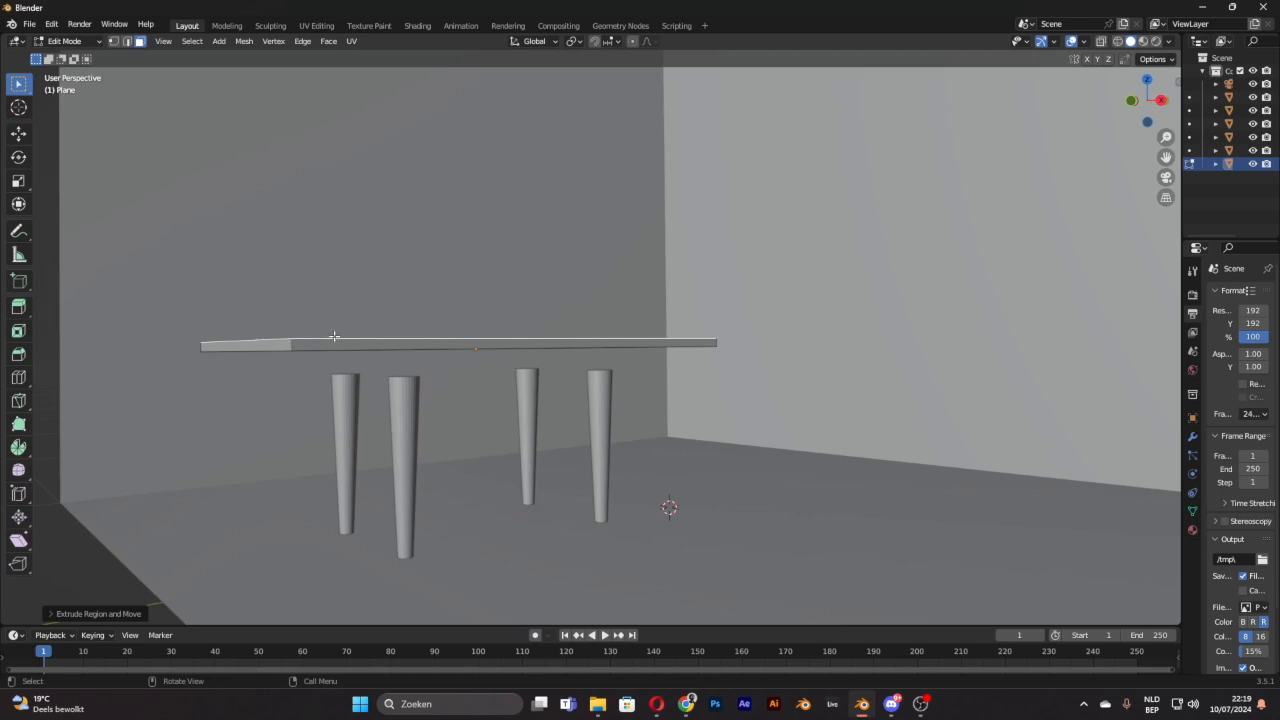
middle_click_drag(334, 337, 363, 363)
middle_click_drag(414, 463, 438, 365)
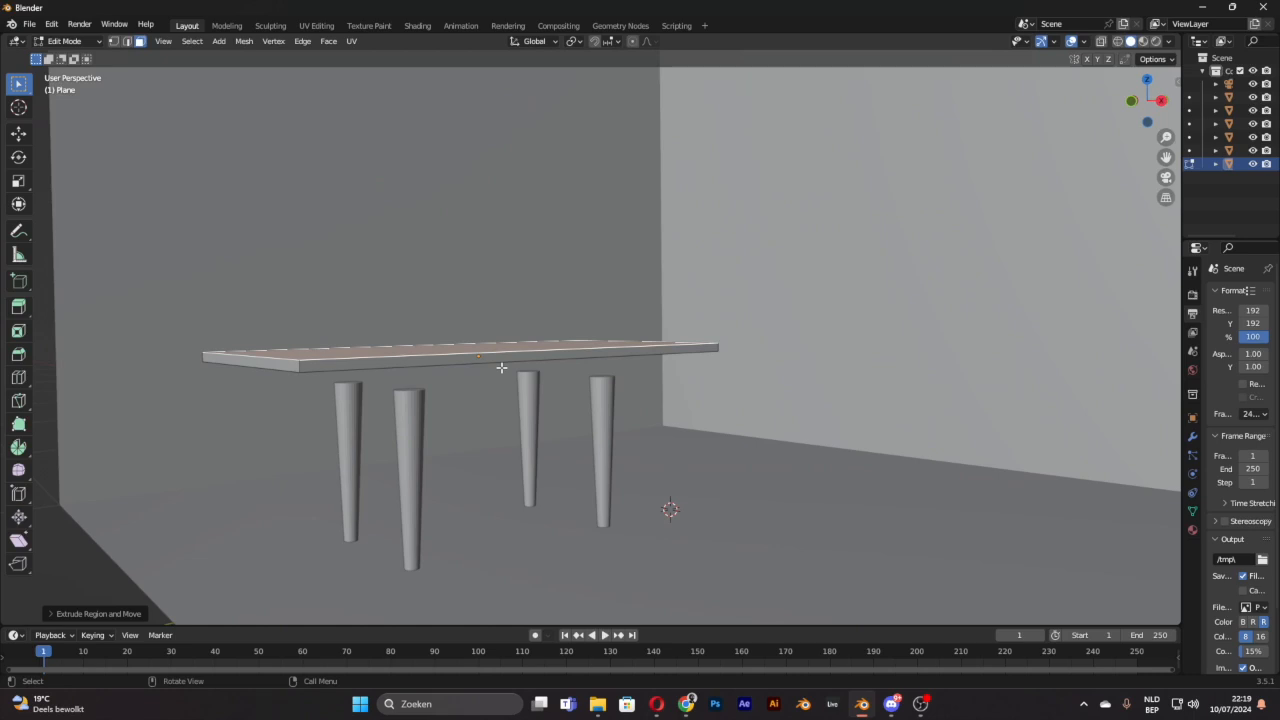
left_click(425, 366)
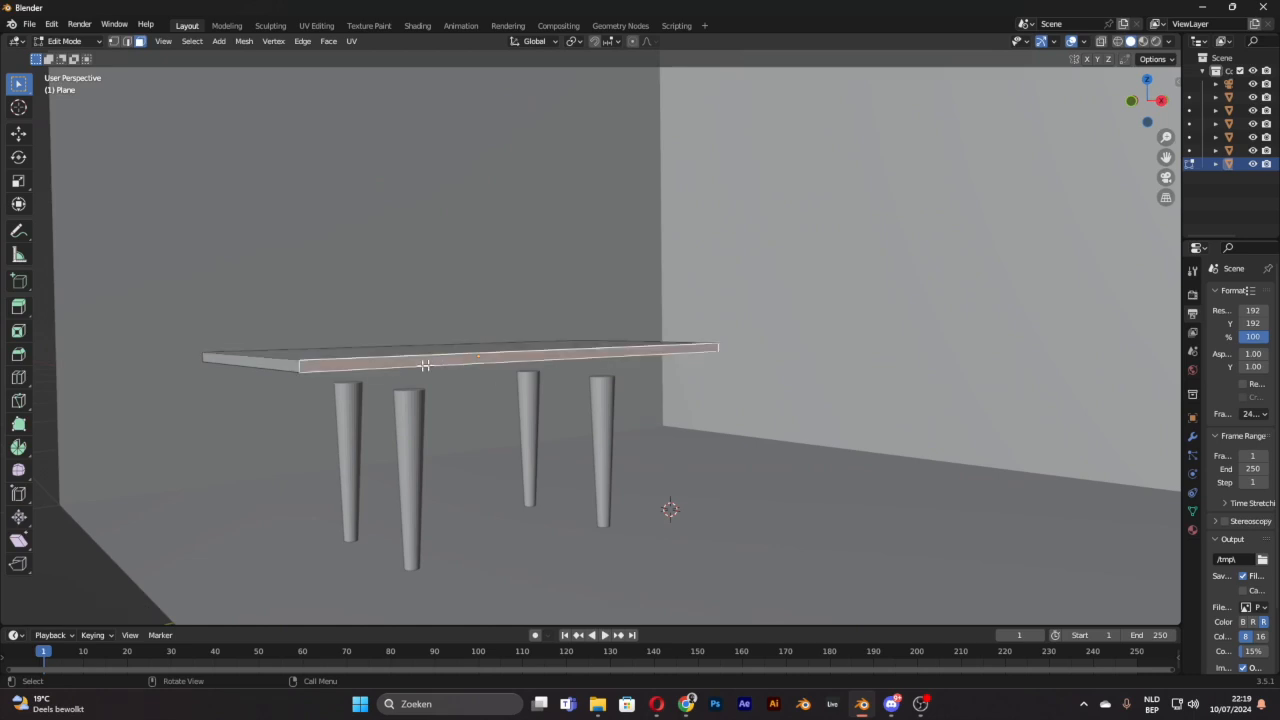
middle_click_drag(264, 368, 470, 405)
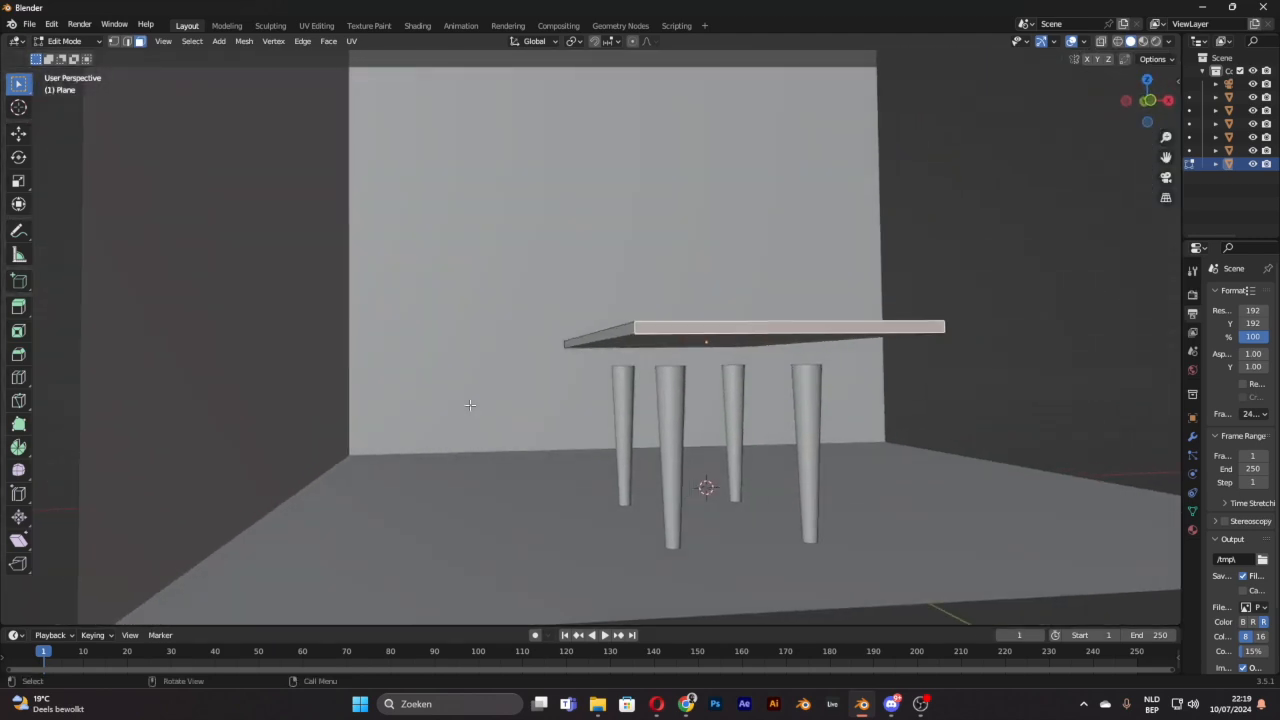
left_click(474, 389)
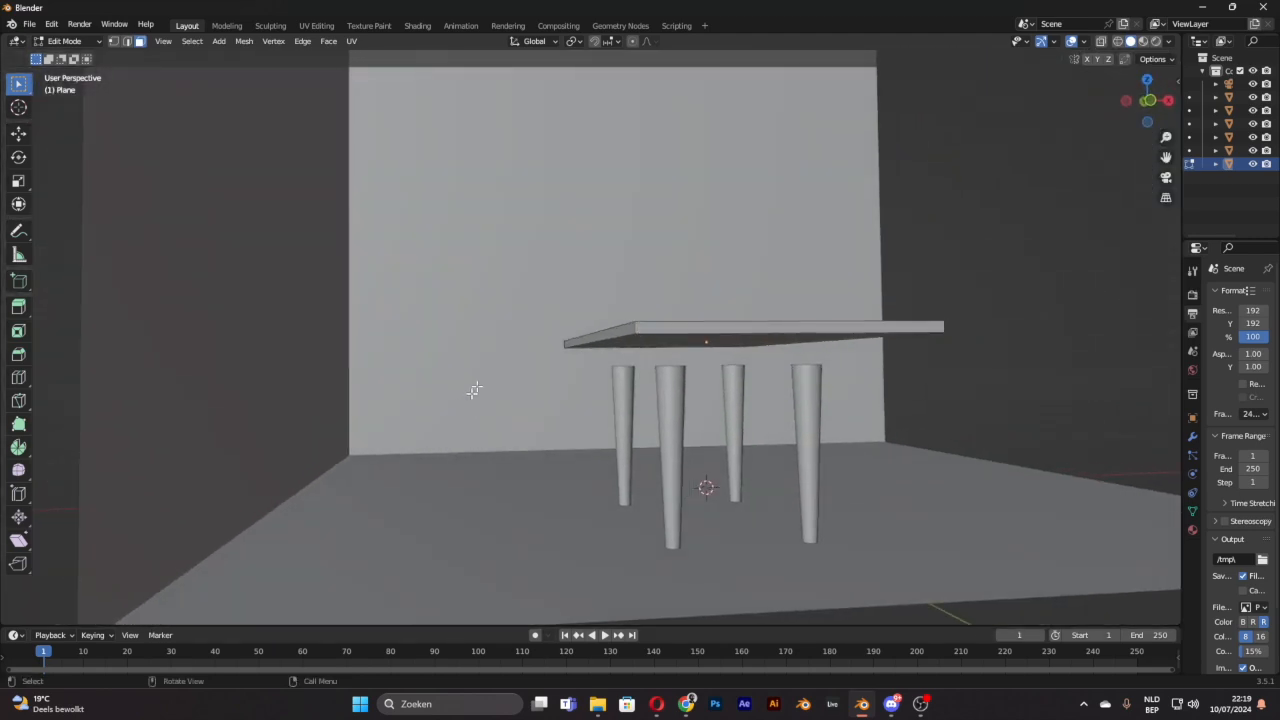
mouse_move(944, 380)
middle_mouse_down()
mouse_move(962, 375)
mouse_move(937, 390)
middle_mouse_up()
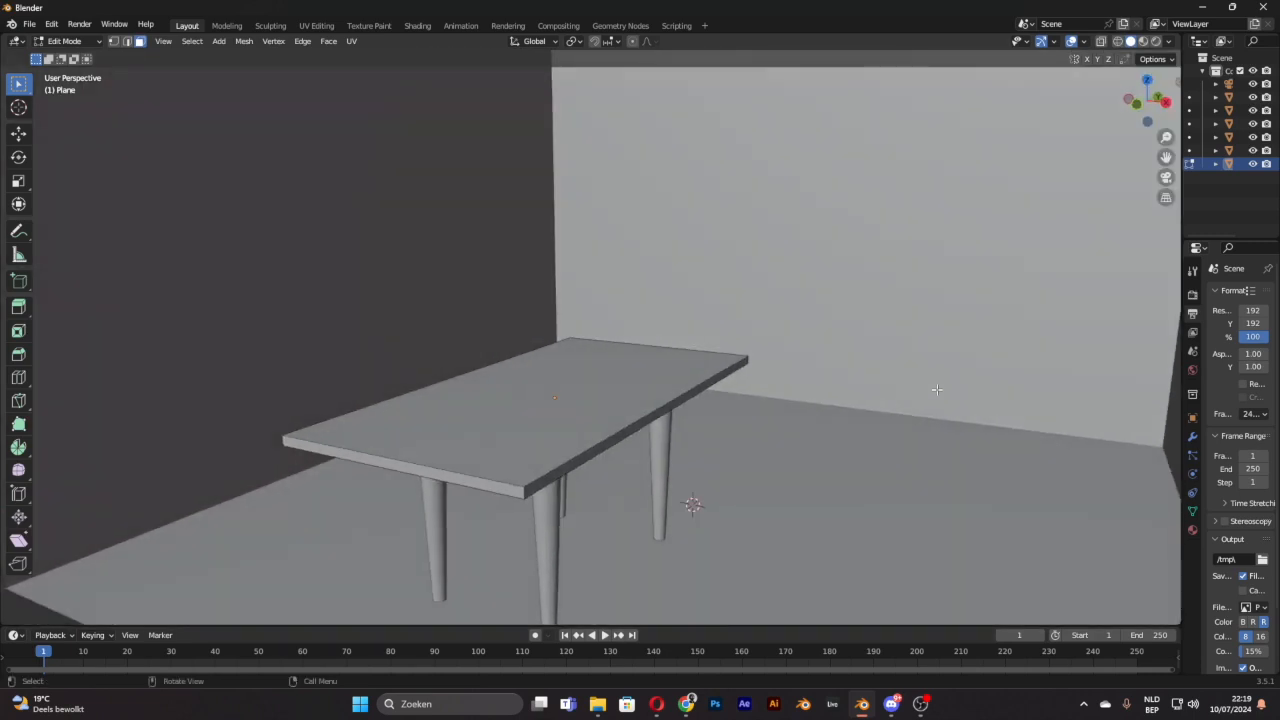
Step: Scale the tabletop's upper face outward in Edit Mode so the table's side edges slope
left_click(648, 383)
middle_click_drag(714, 345, 857, 344)
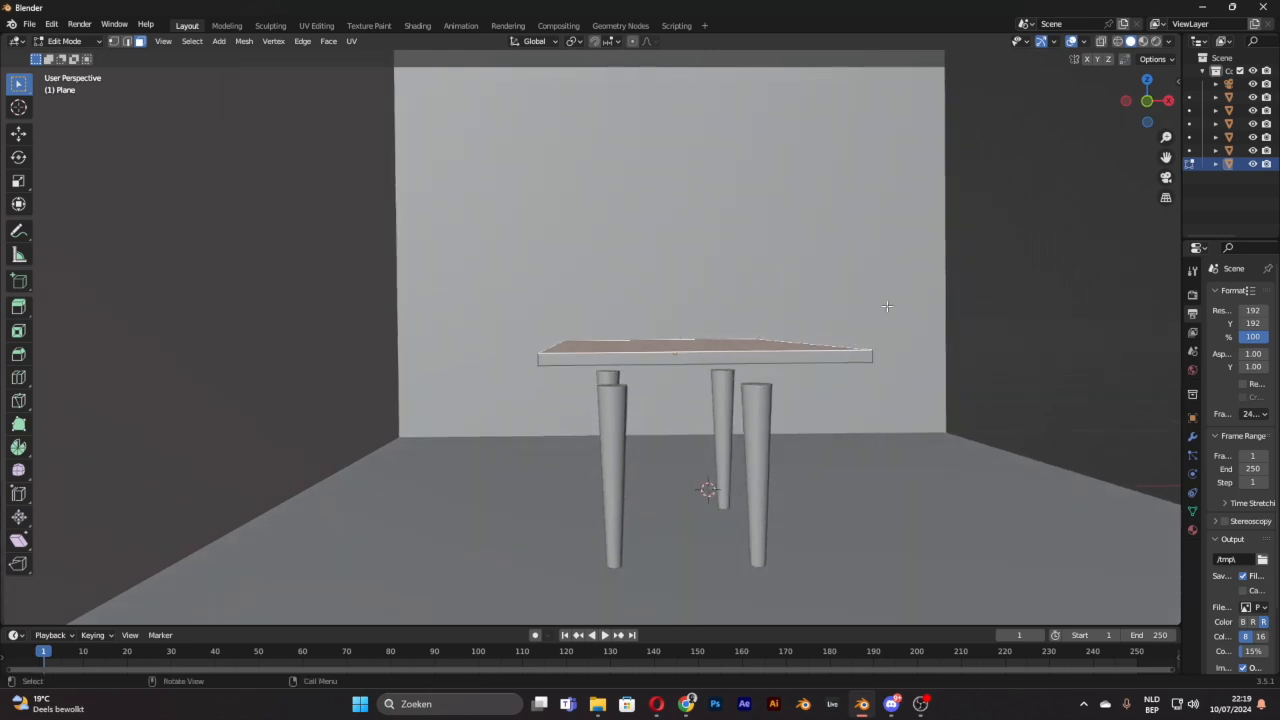
key("s")
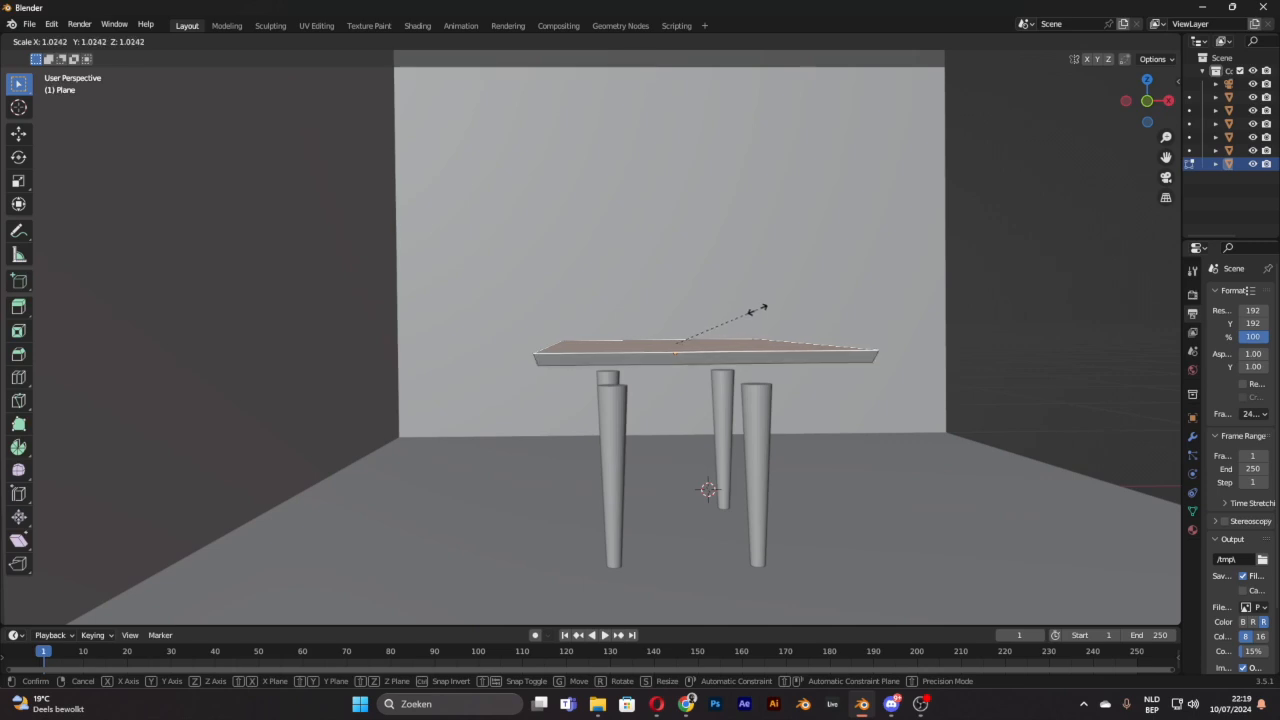
left_click(757, 310)
middle_click_drag(1018, 360, 704, 393)
middle_click_drag(630, 368, 795, 338)
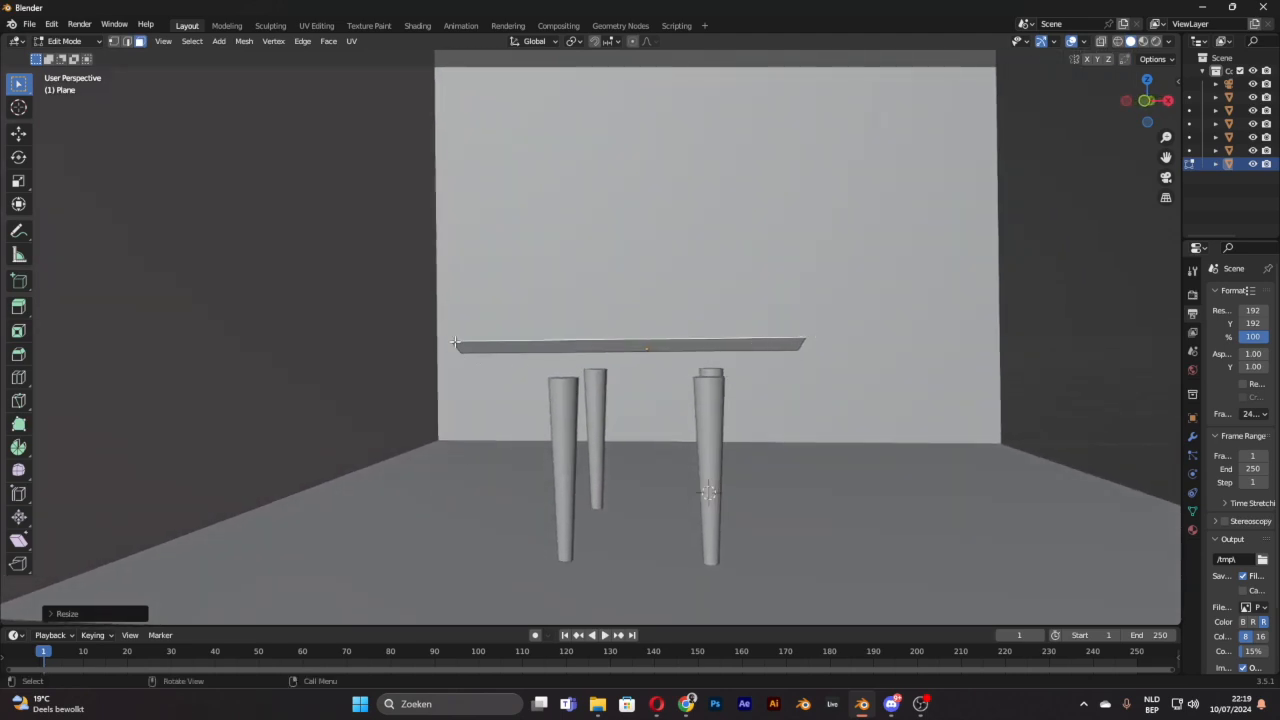
Step: Return to Object Mode and lower the tabletop along the Z axis until it rests on the legs
left_click(19, 134)
key("Tab")
middle_click_drag(156, 131, 934, 369)
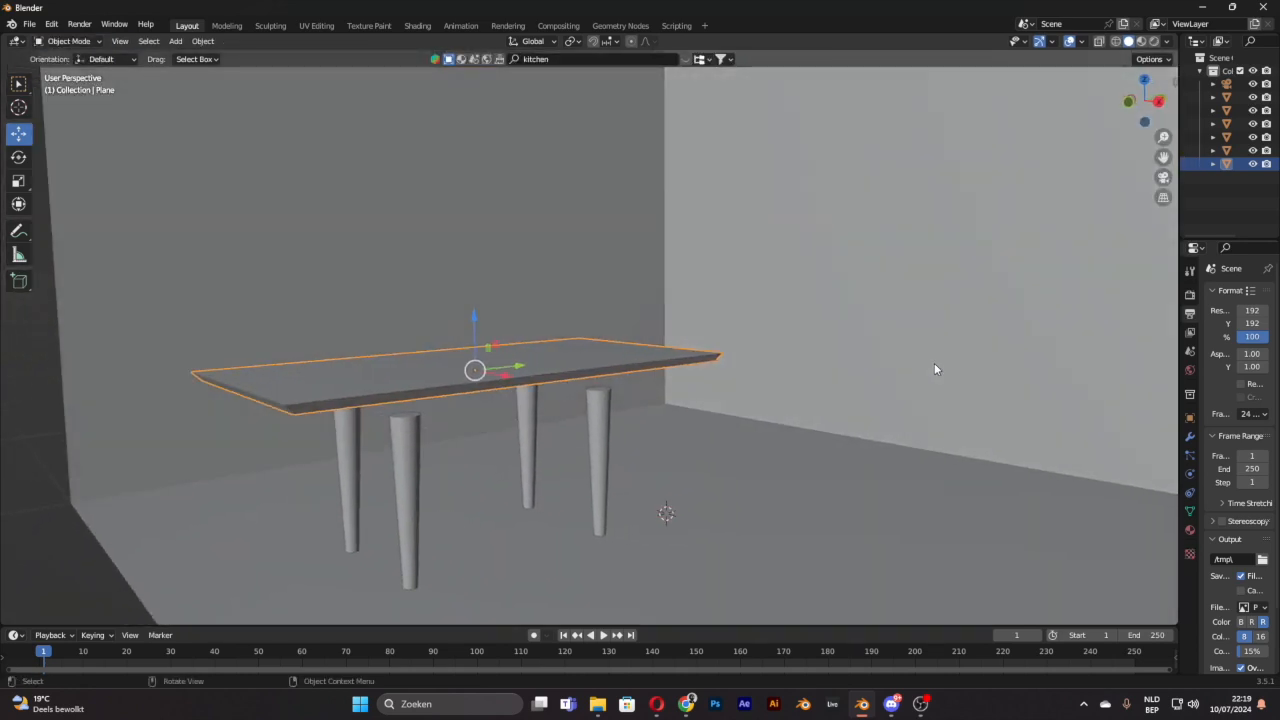
middle_click_drag(645, 312, 608, 306)
left_click_drag(416, 303, 418, 331)
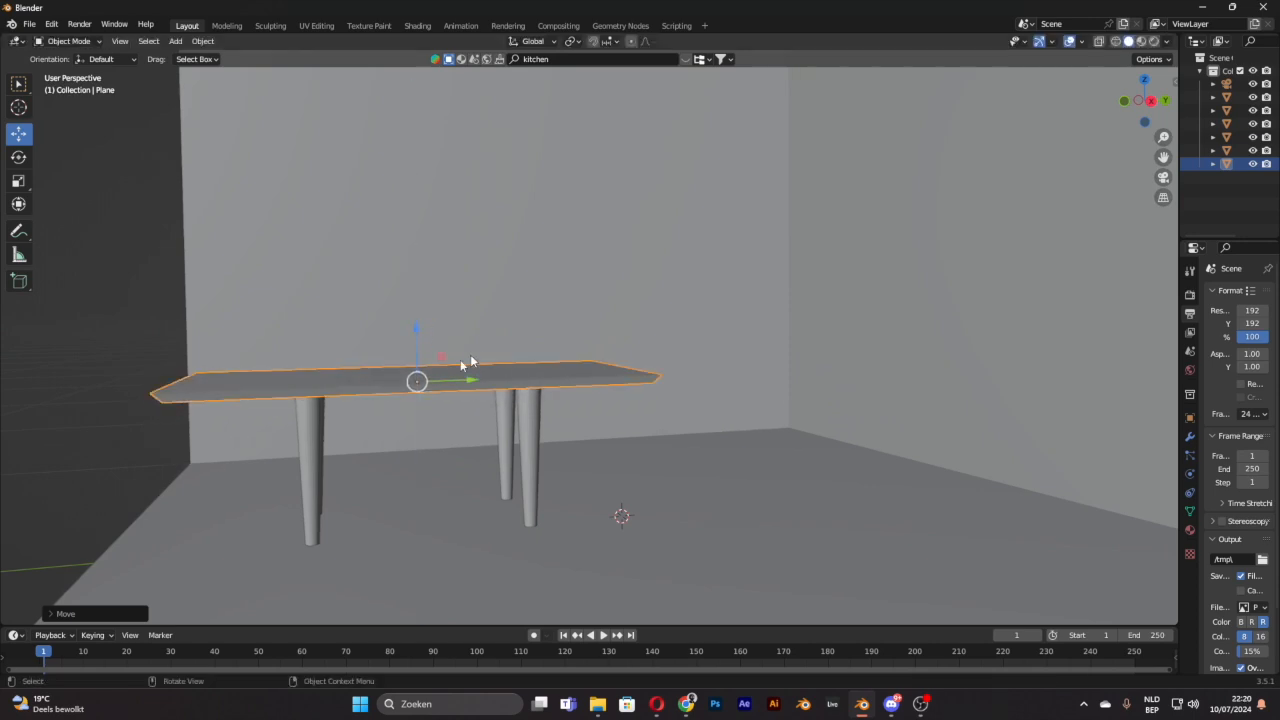
left_click_drag(453, 379, 454, 379)
left_click(79, 358)
Step: Shift the tabletop slightly along the X axis to centre it over the legs, and clear the selection
middle_click_drag(600, 290, 711, 286)
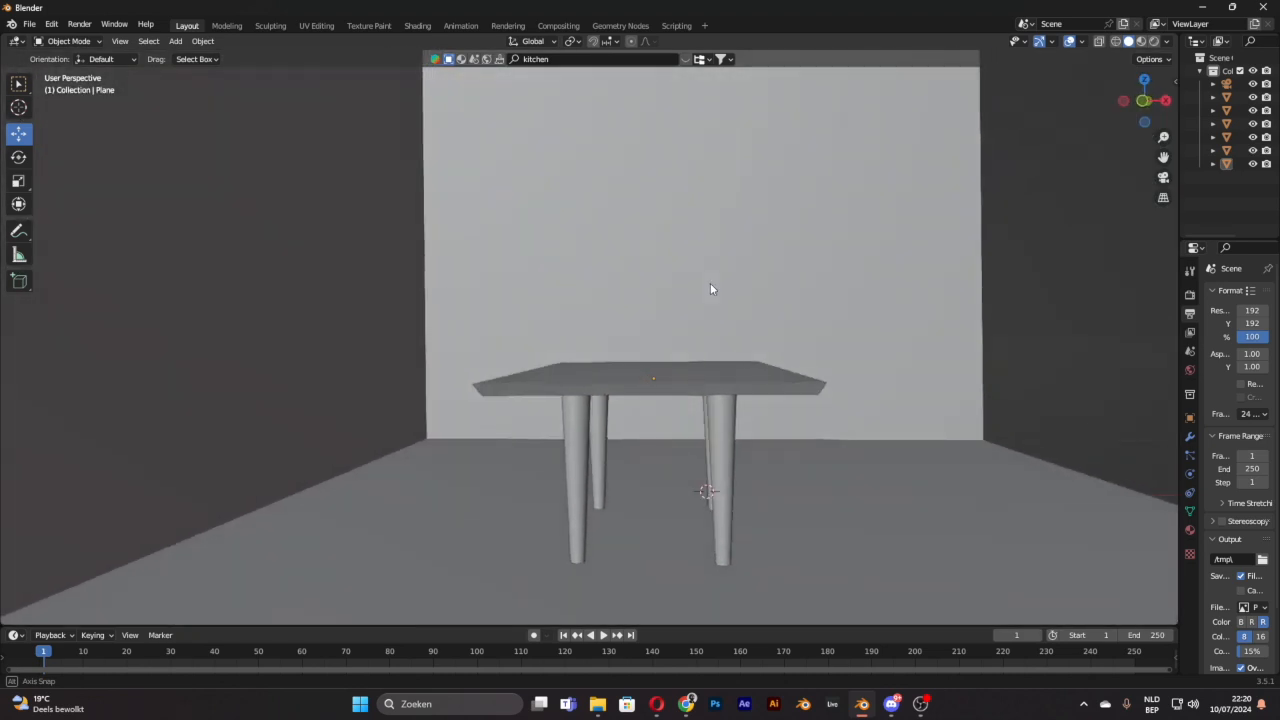
left_click(669, 389)
left_click_drag(706, 378, 698, 378)
left_click(1189, 336)
left_click(1081, 354)
Step: Select all four table legs together with the tabletop
middle_click_drag(1081, 354, 798, 370)
scroll(883, 374, "down", 5)
scroll(620, 330, "up", 1)
middle_click_drag(620, 330, 600, 365)
left_click(583, 378)
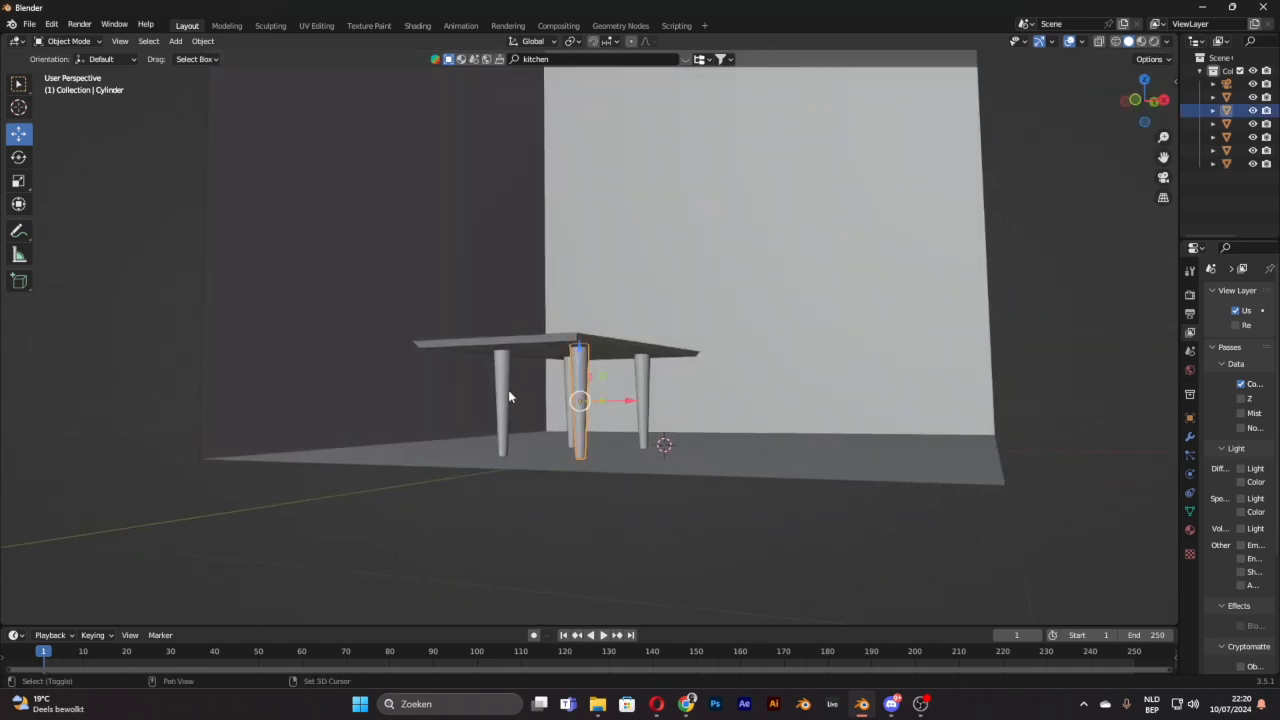
left_click(508, 390, "shift")
middle_click_drag(776, 389, 709, 402)
left_click(586, 414, "shift")
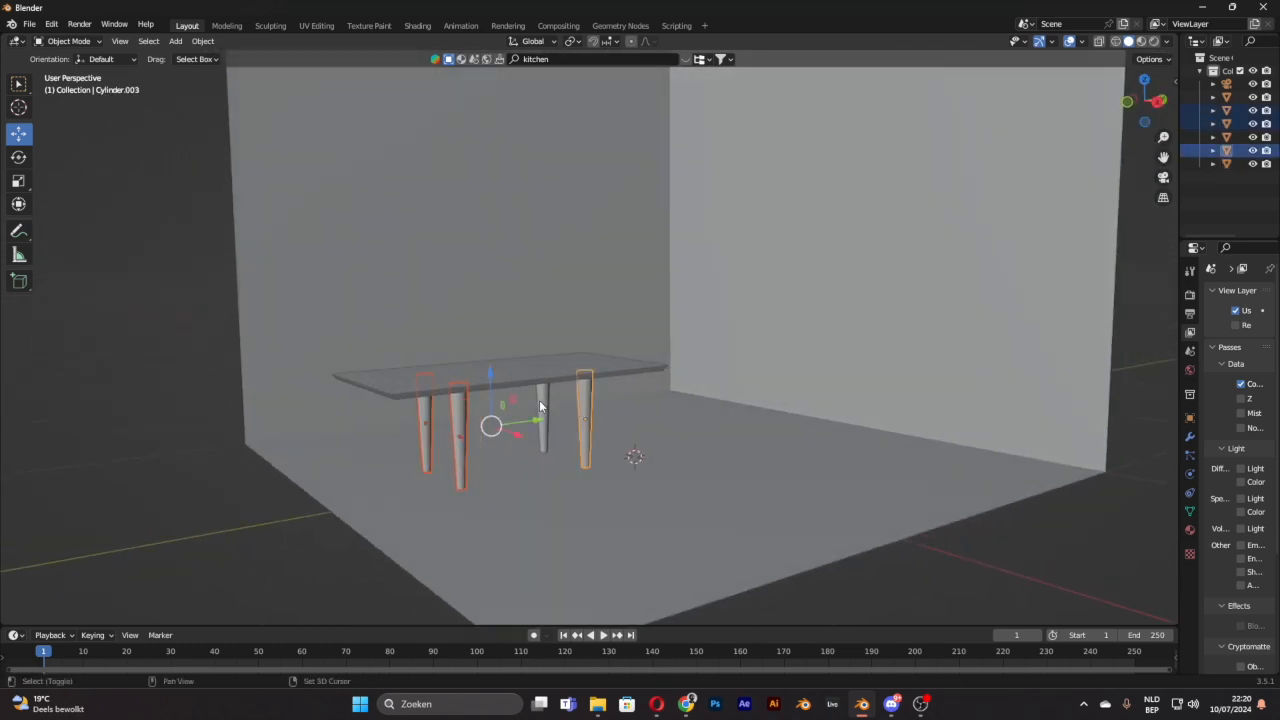
left_click(546, 395, "shift")
left_click(588, 361, "shift")
Step: Move the whole table across the floor toward the middle of the room and deselect it
middle_click_drag(651, 363, 555, 445)
left_click_drag(554, 434, 636, 402)
scroll(677, 395, "down", 4)
middle_click_drag(679, 394, 690, 406)
left_click_drag(627, 410, 656, 422)
mouse_move(656, 422)
middle_mouse_down()
mouse_move(576, 394)
mouse_move(663, 406)
mouse_move(664, 428)
middle_mouse_up()
left_click_drag(654, 319, 651, 345)
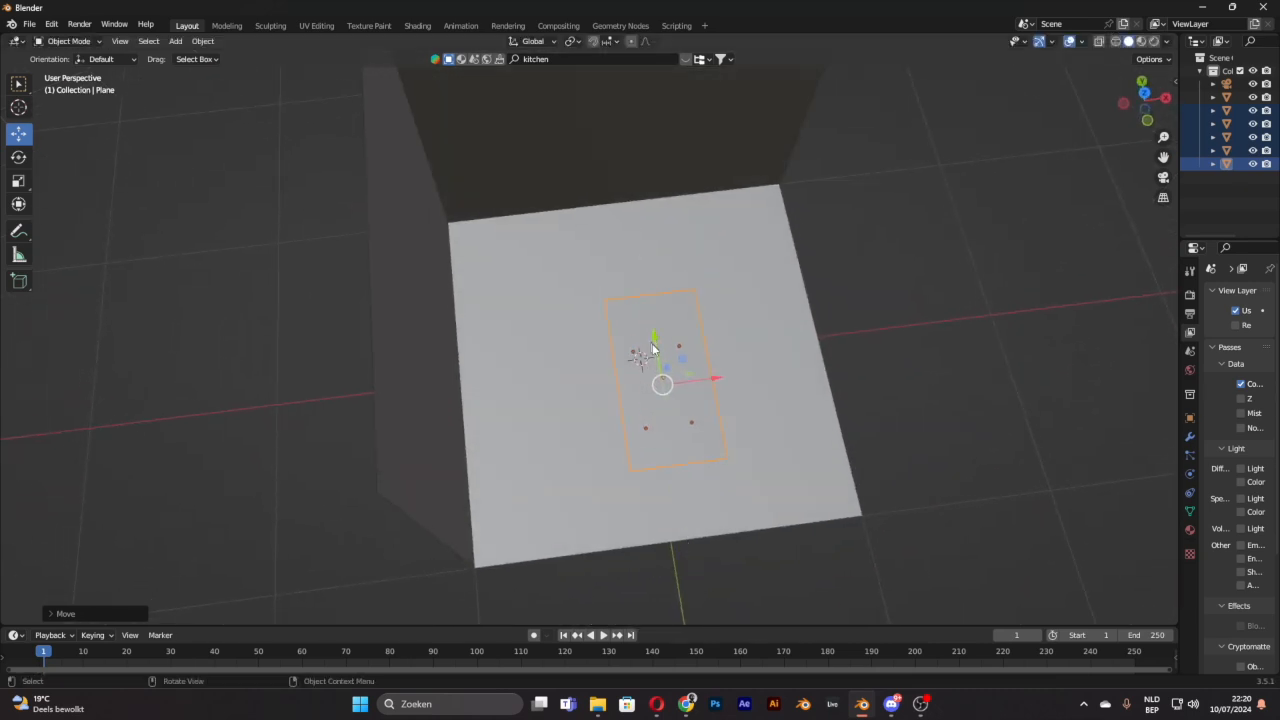
left_click_drag(713, 382, 689, 383)
left_click(990, 257)
Step: Switch the viewport to Rendered shading and add an area light to the scene
middle_click_drag(990, 257, 720, 218)
scroll(627, 345, "up", 4)
middle_click_drag(651, 343, 705, 329)
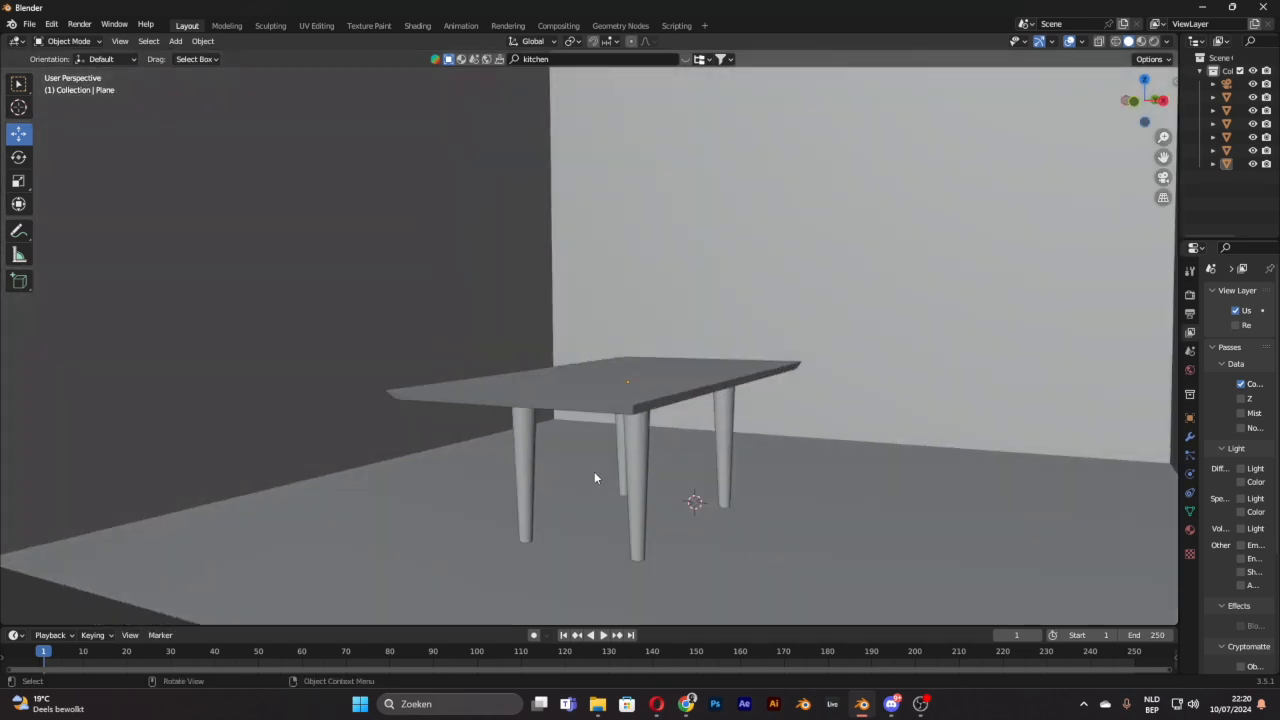
middle_click_drag(659, 365, 754, 456)
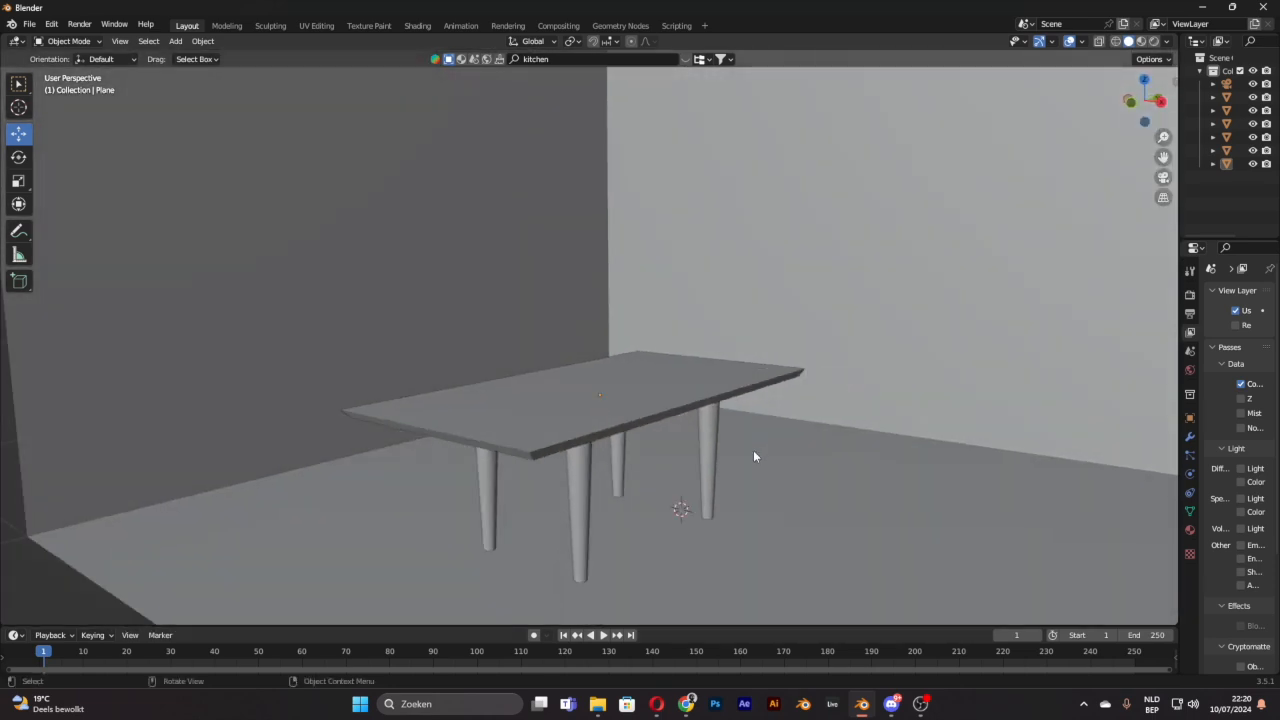
left_click(1155, 42)
mouse_move(737, 323)
middle_mouse_down()
mouse_move(775, 392)
mouse_move(711, 409)
mouse_move(600, 350)
middle_mouse_up()
left_click(176, 41)
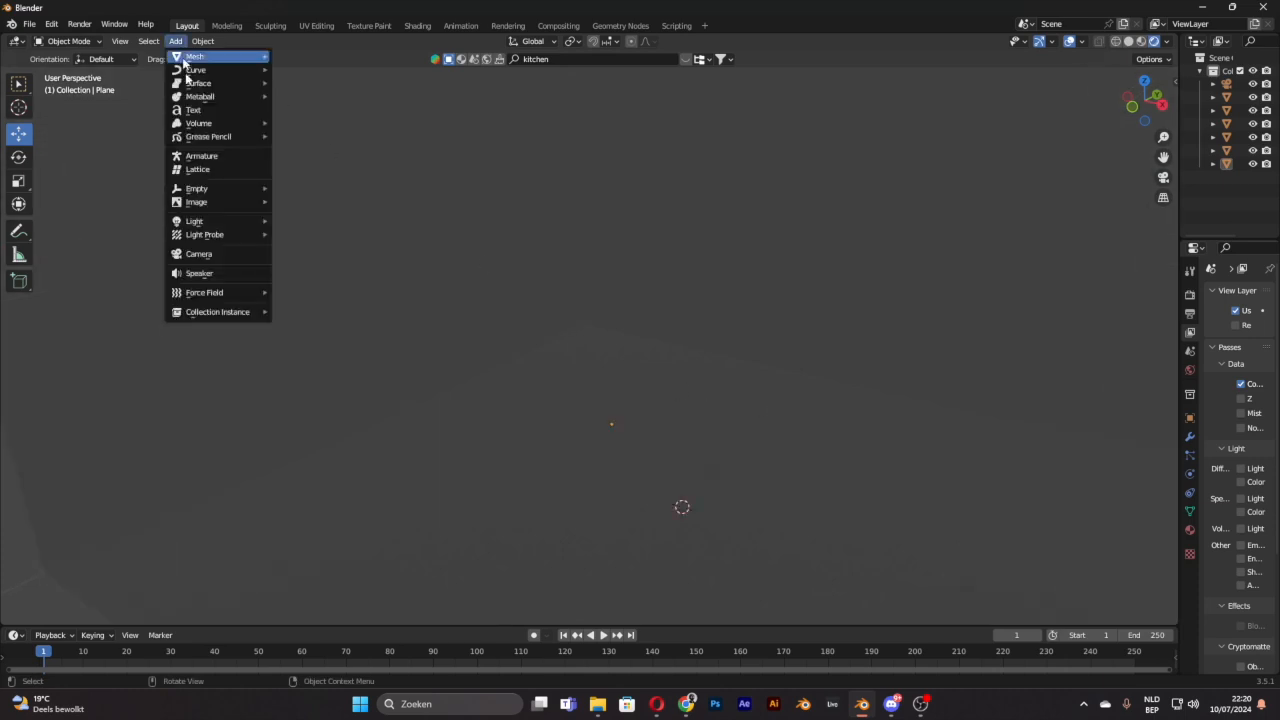
mouse_move(266, 226)
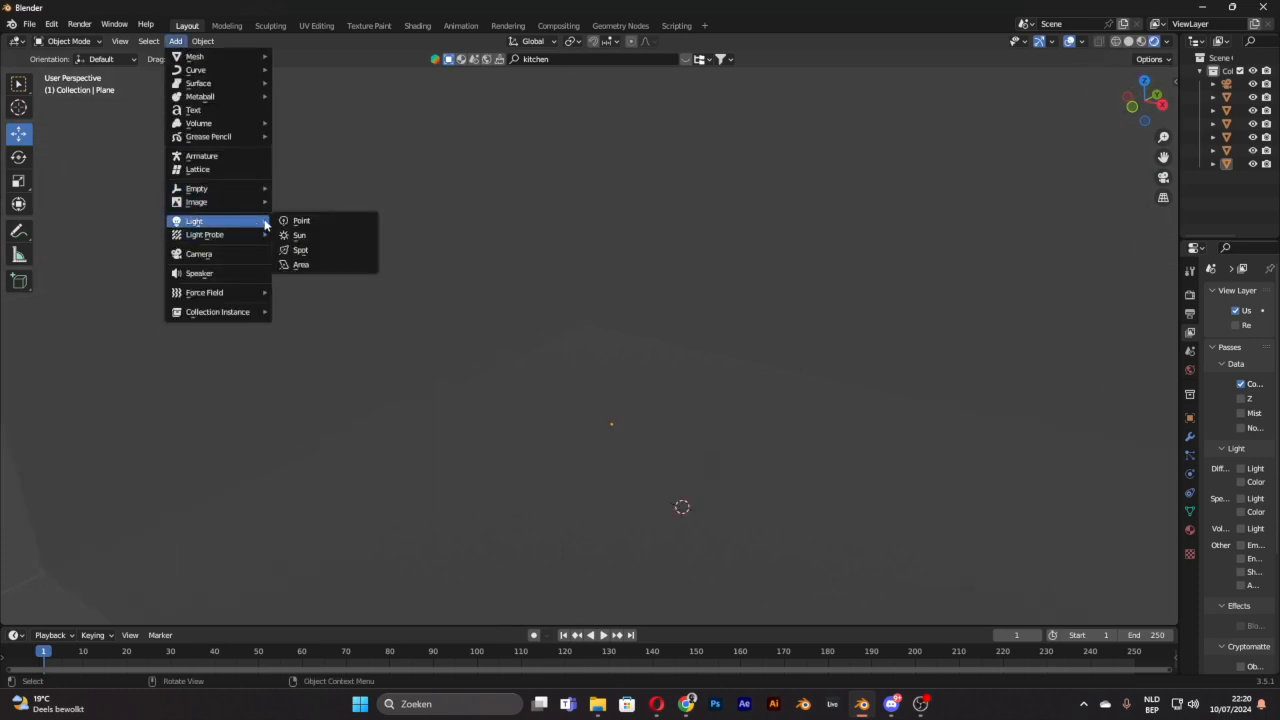
left_click(302, 264)
Step: Raise the area light along the Z axis to just above the room's walls
scroll(605, 352, "down", 4)
scroll(632, 367, "up", 3)
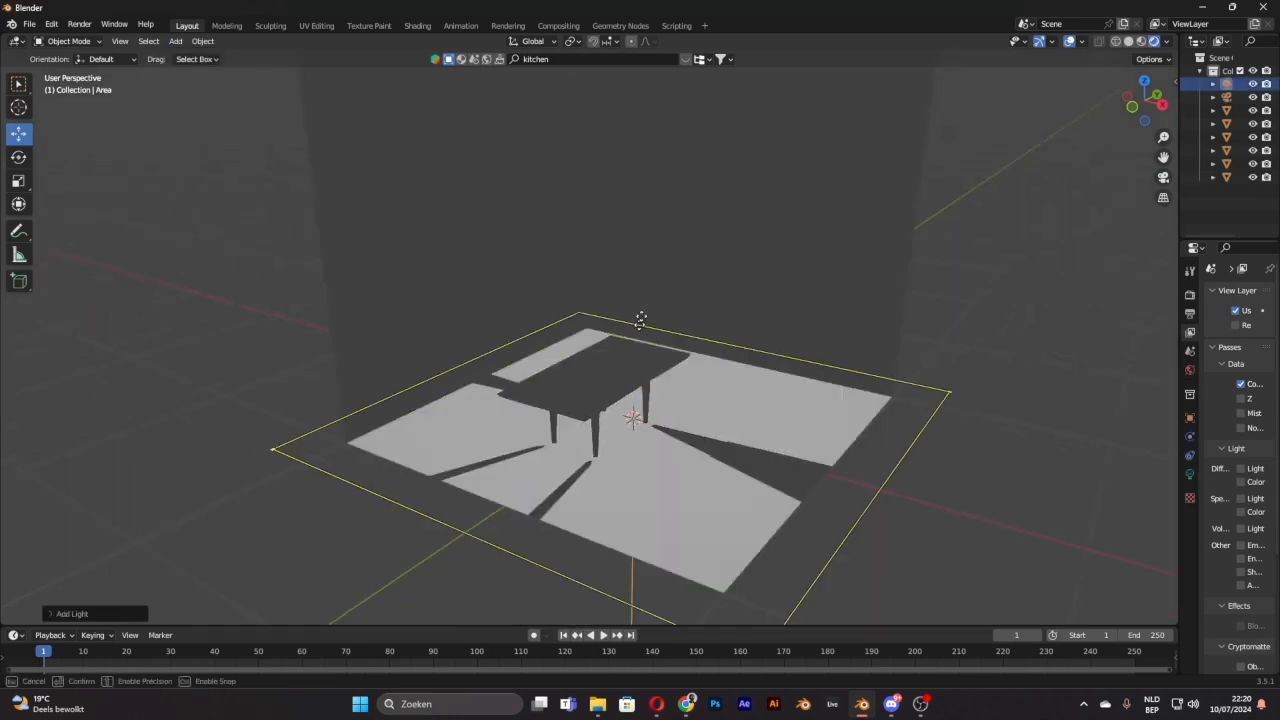
left_click_drag(637, 371, 640, 101)
scroll(640, 101, "down", 3)
middle_click_drag(640, 101, 612, 224)
left_click_drag(610, 227, 609, 169)
middle_click_drag(609, 169, 707, 179)
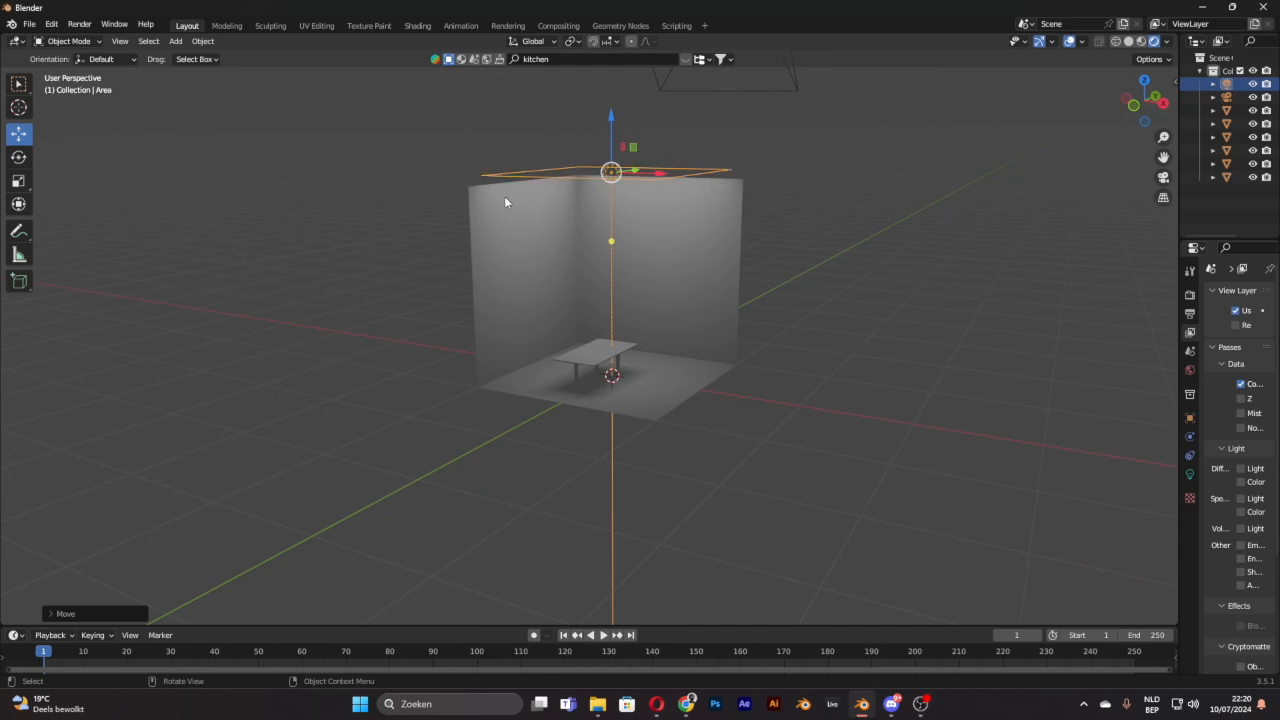
Step: Inspect the area light's coverage of the room and the table's shadow from several angles, and deselect the light
scroll(715, 318, "up", 5)
middle_click_drag(729, 312, 755, 362)
scroll(920, 155, "down", 3)
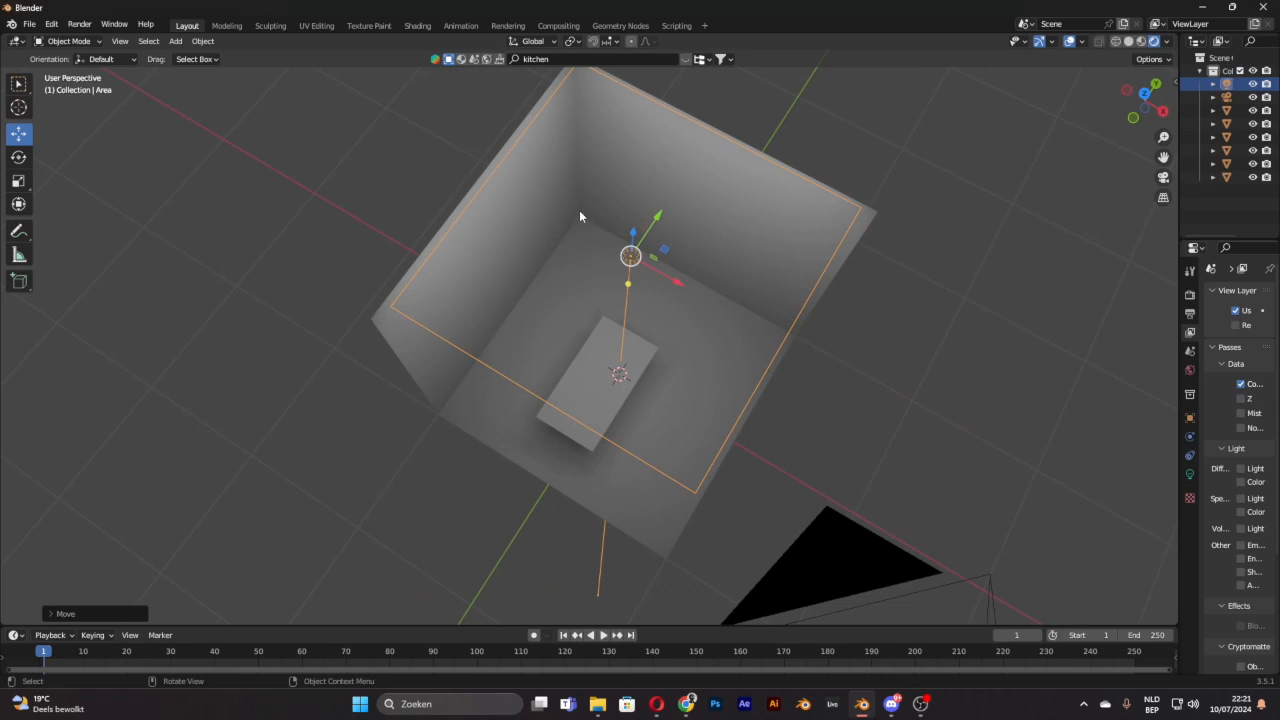
scroll(791, 289, "up", 3)
middle_click_drag(791, 289, 786, 212)
scroll(735, 268, "up", 2)
scroll(709, 290, "down", 1)
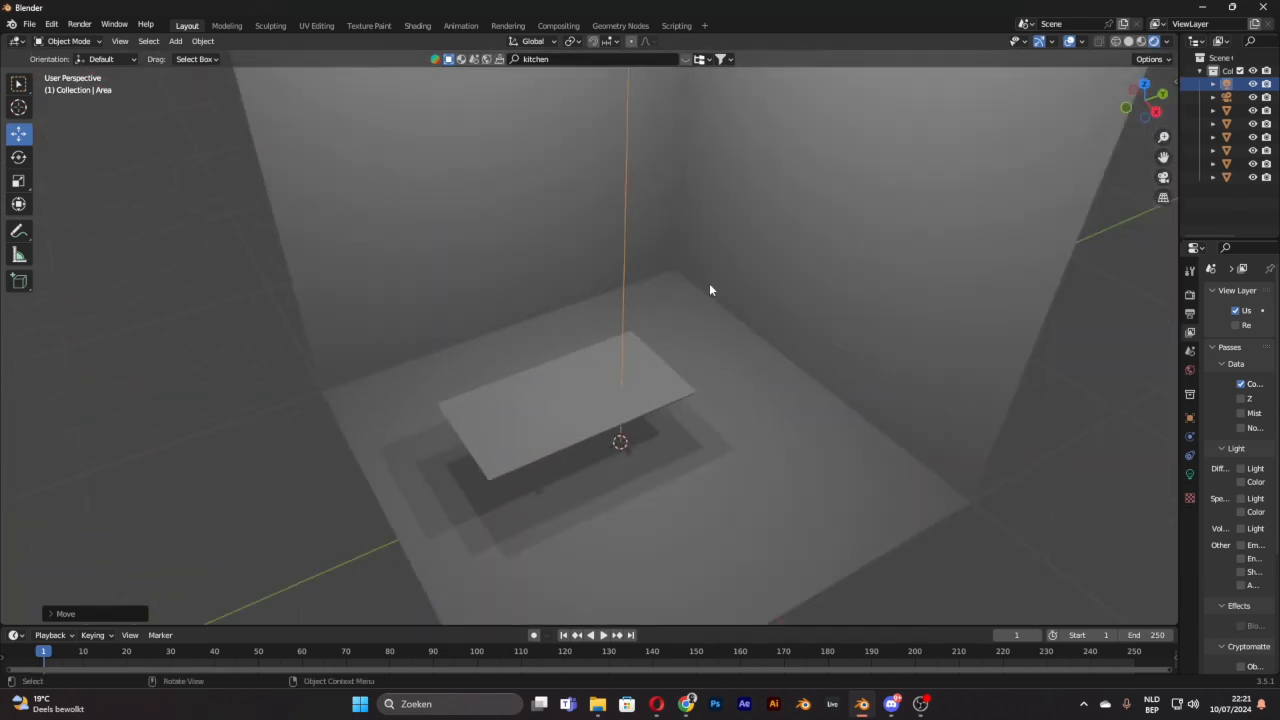
scroll(709, 288, "down", 4)
middle_click_drag(709, 258, 528, 209)
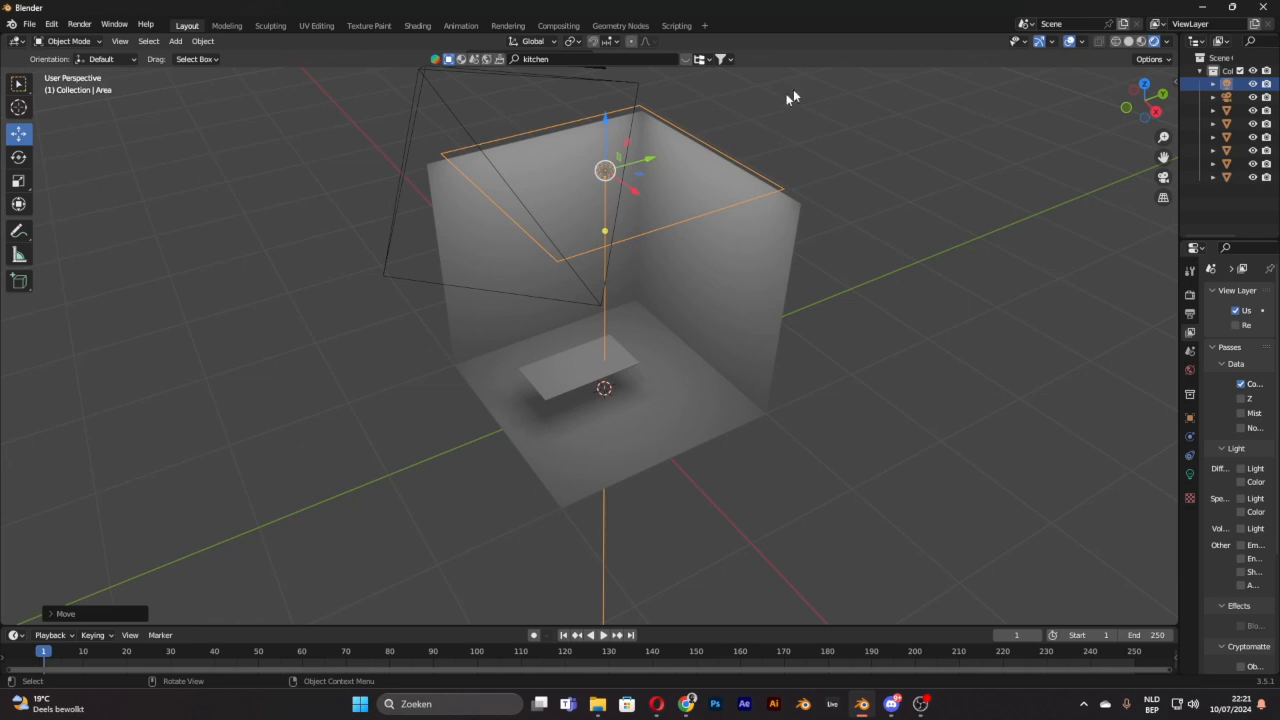
scroll(700, 357, "up", 5)
middle_click_drag(706, 349, 735, 296)
left_click_drag(1166, 157, 1185, 139)
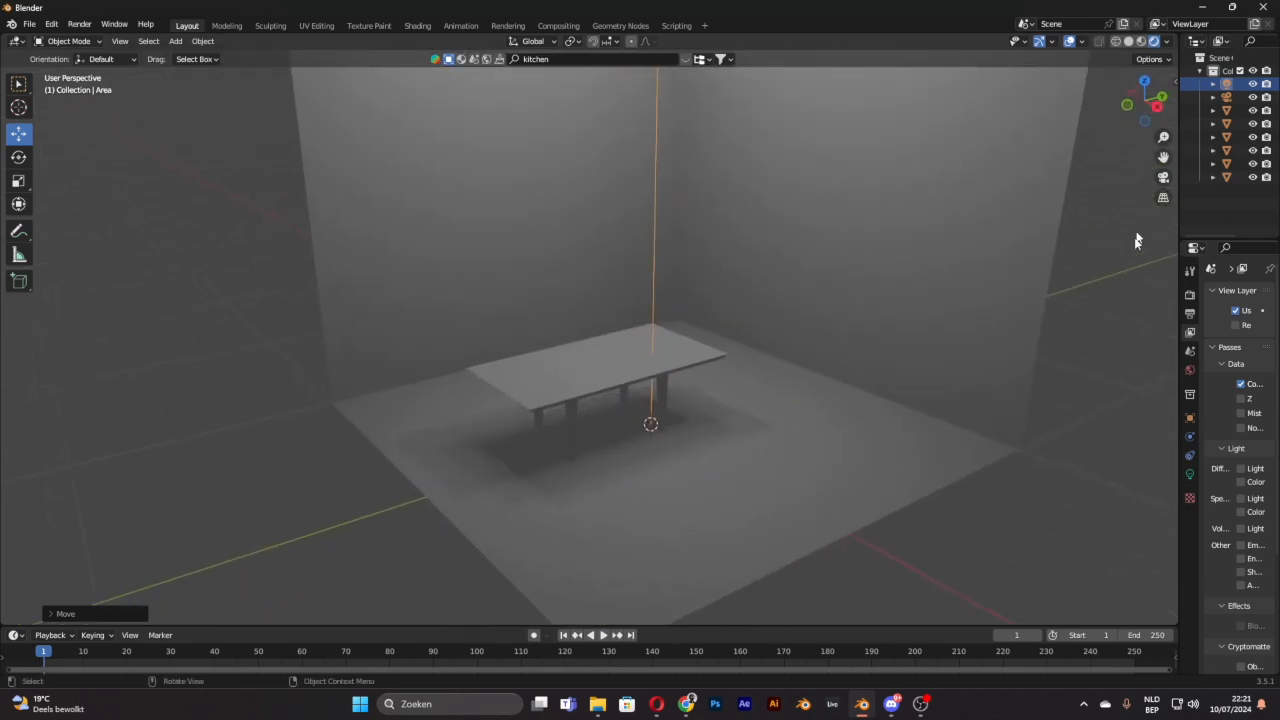
left_click(1011, 371)
middle_click_drag(1009, 371, 815, 360)
scroll(853, 366, "up", 2)
Step: Switch the asset library search to materials and search for "wood"
left_click(461, 59)
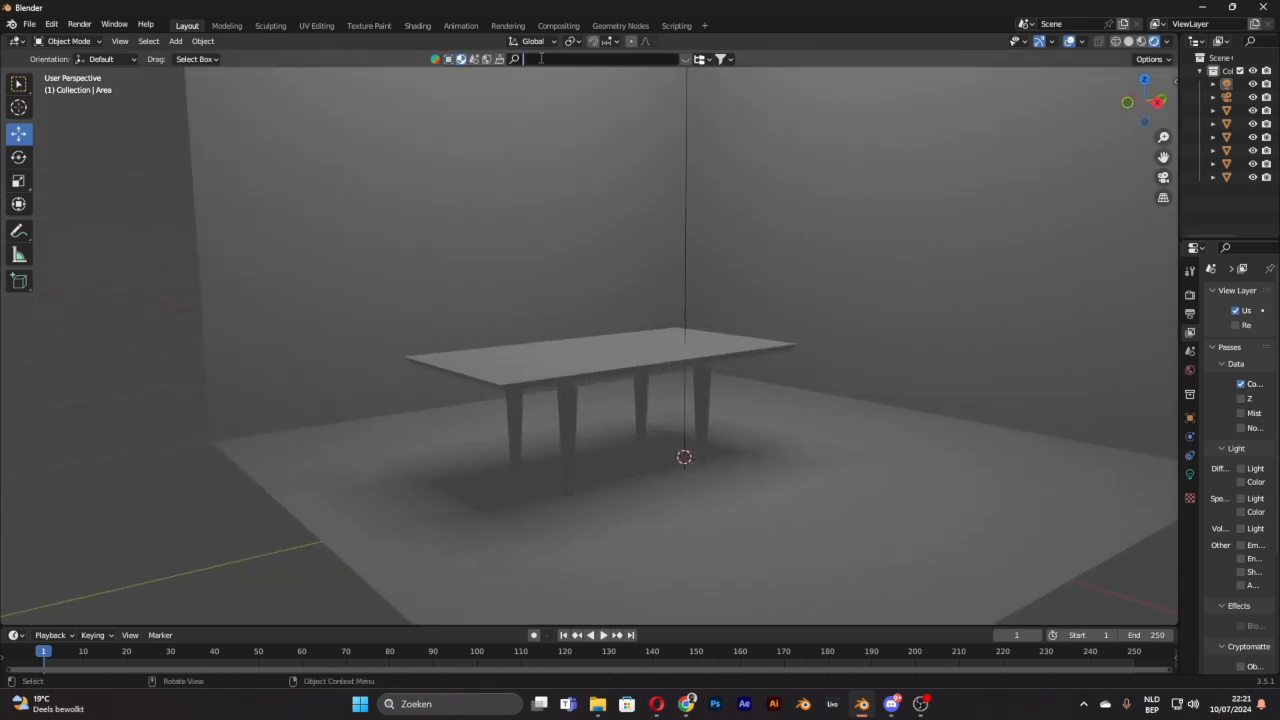
type("wood")
key("Return")
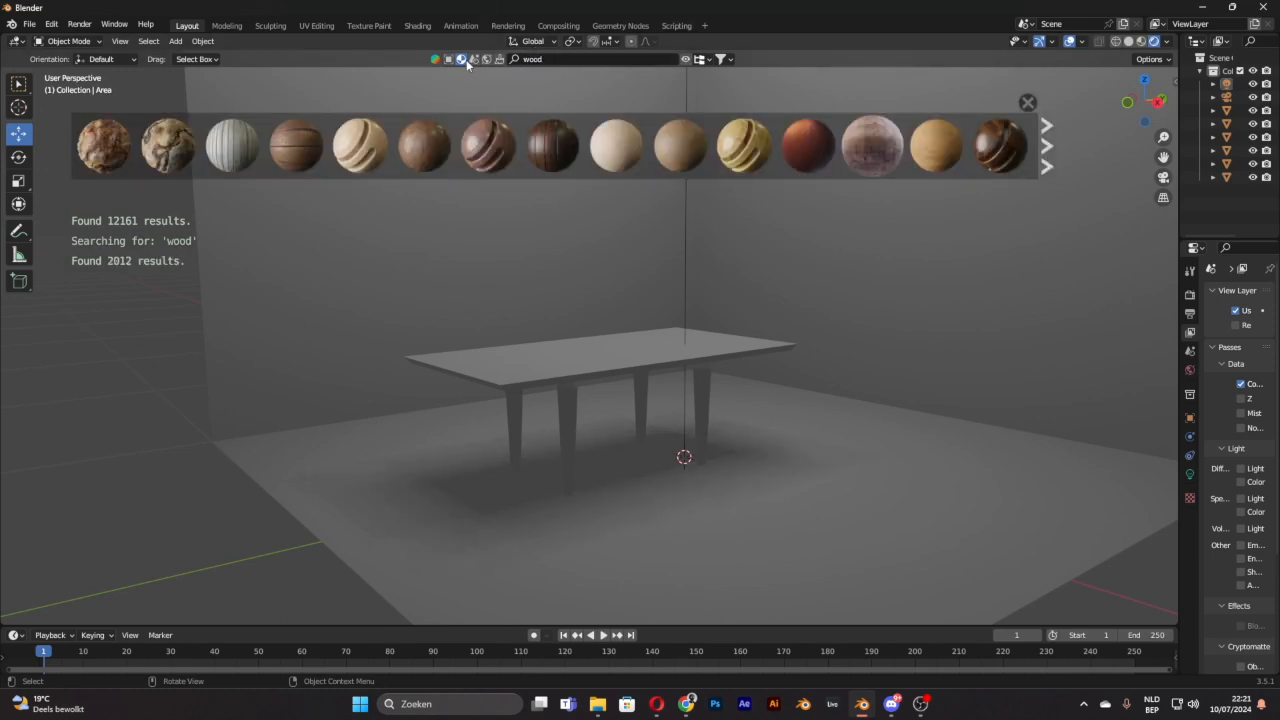
Step: Compare the previews of the wood materials across several pages of search results
mouse_move(277, 146)
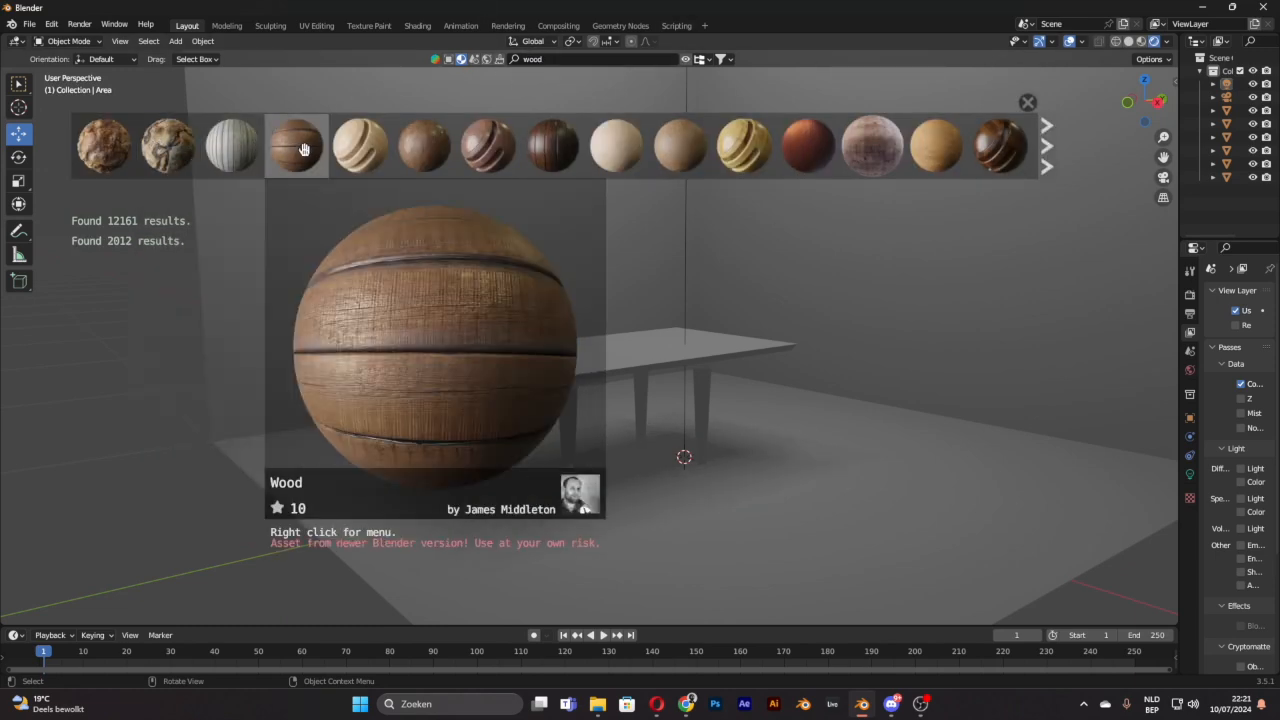
mouse_move(357, 150)
mouse_move(438, 148)
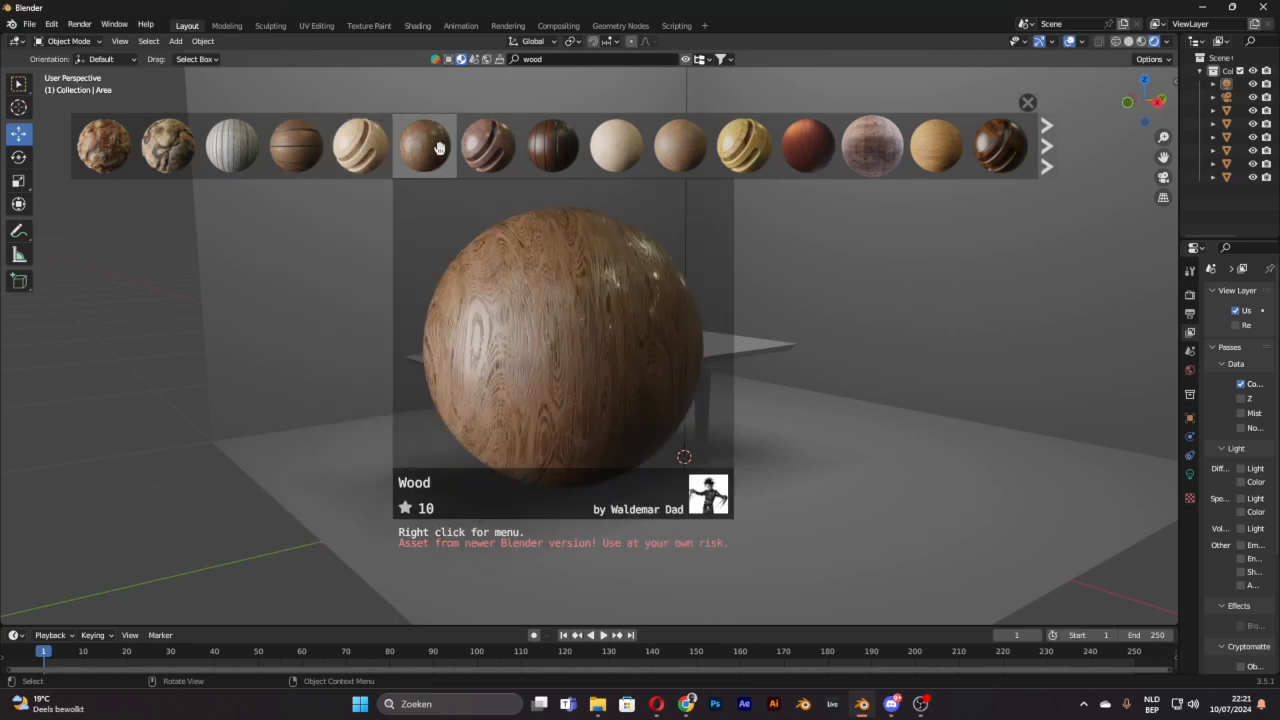
mouse_move(652, 150)
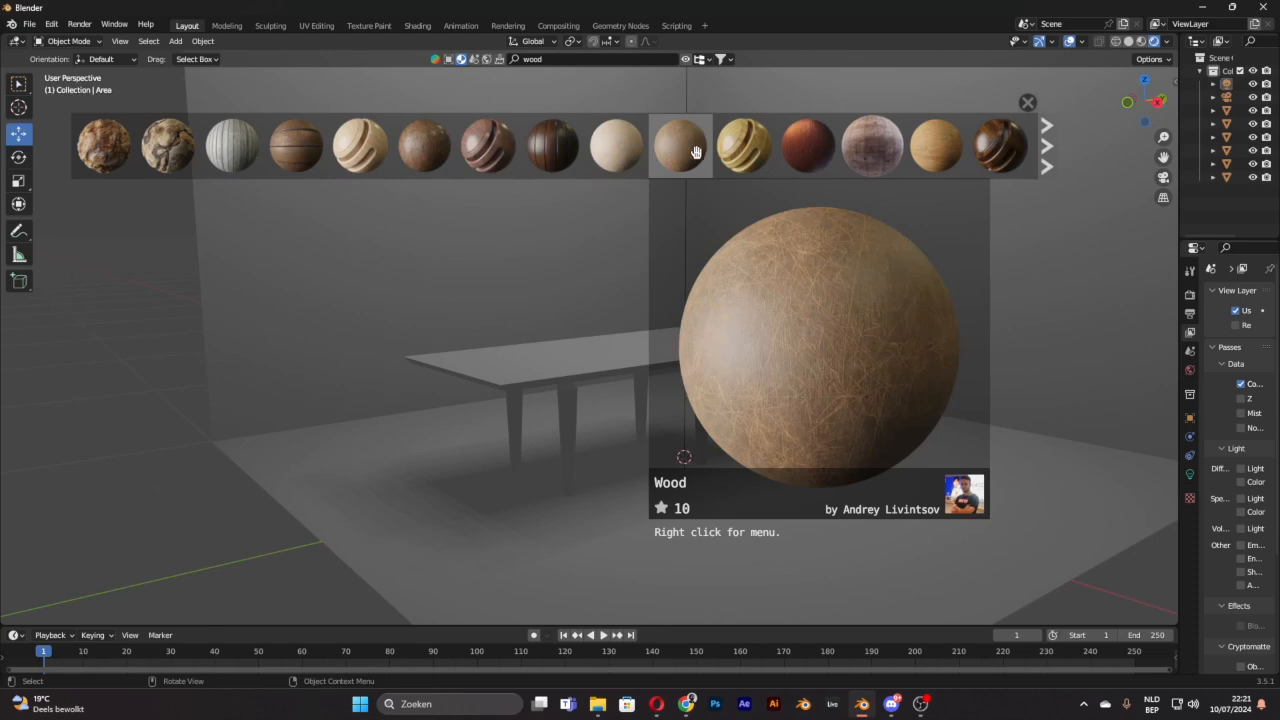
mouse_move(867, 149)
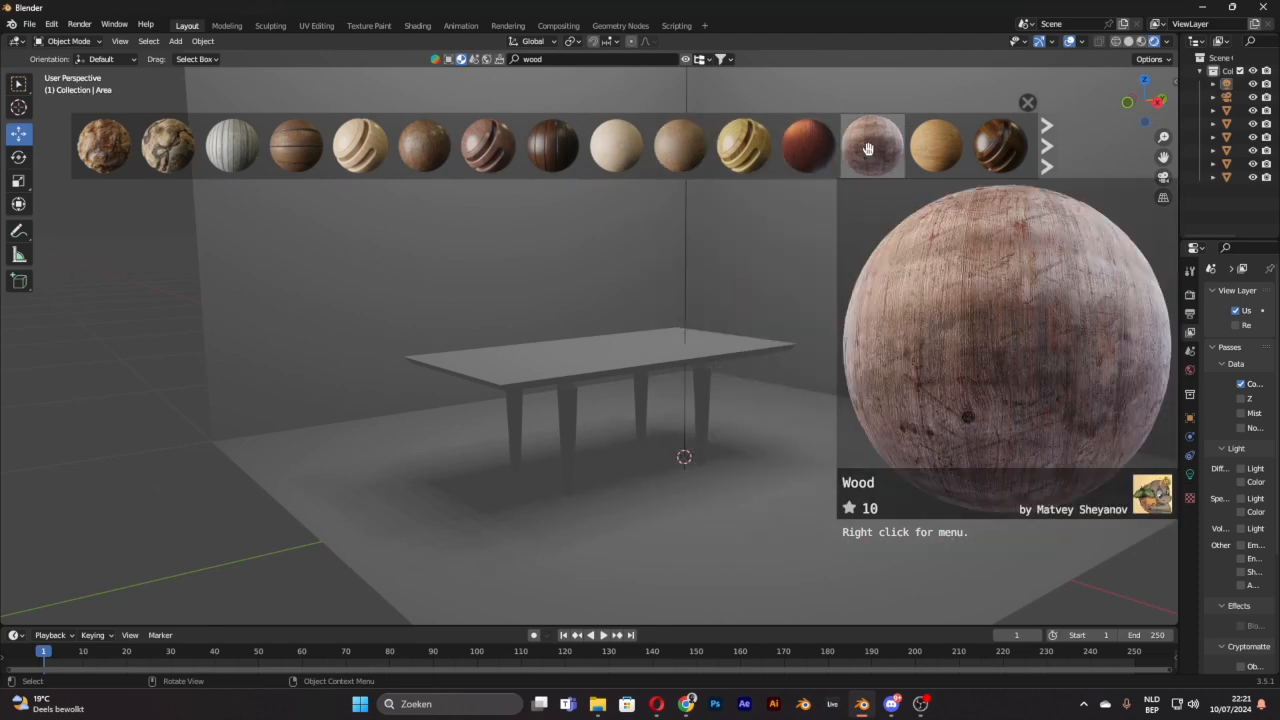
mouse_move(988, 148)
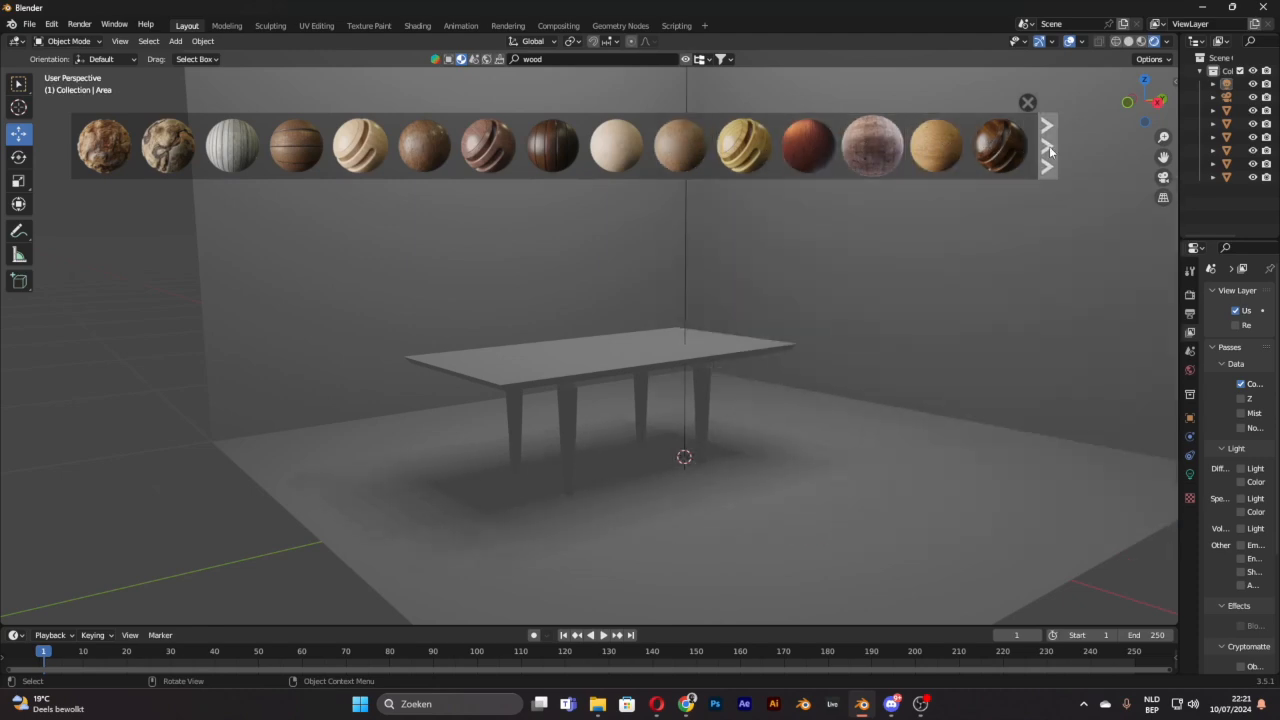
left_click(1046, 146)
mouse_move(745, 158)
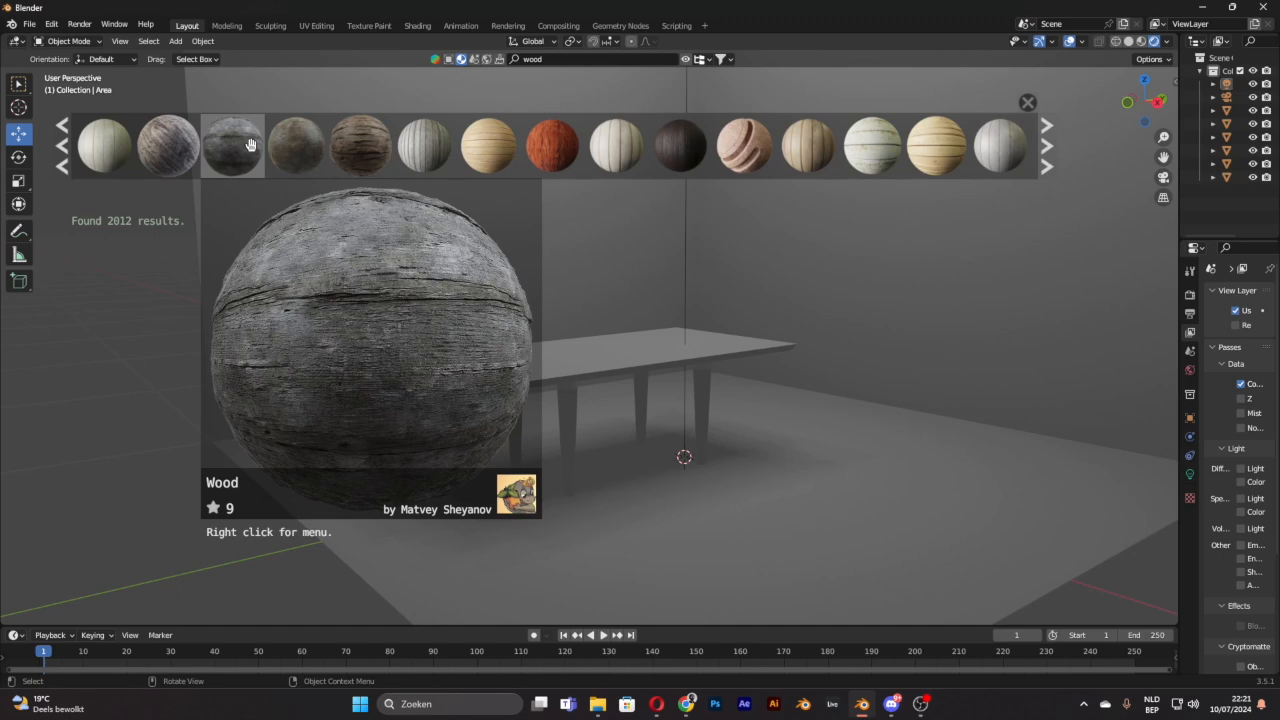
mouse_move(182, 150)
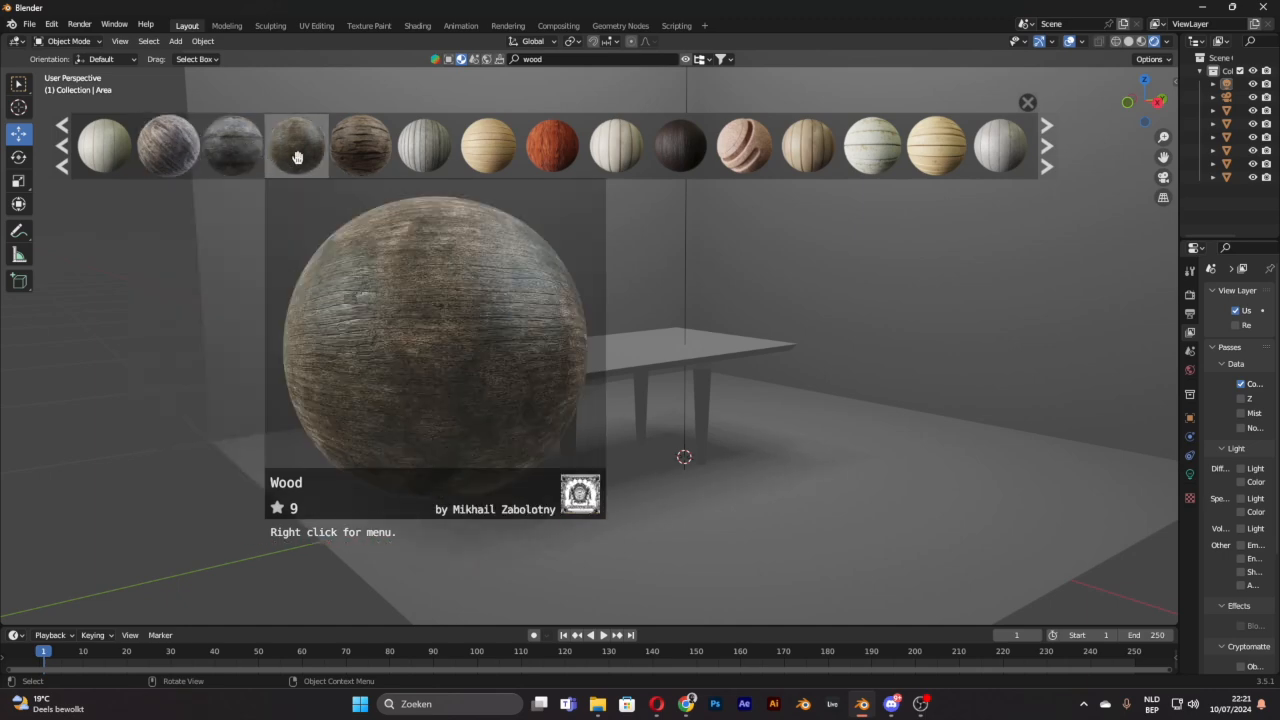
left_click(1047, 162)
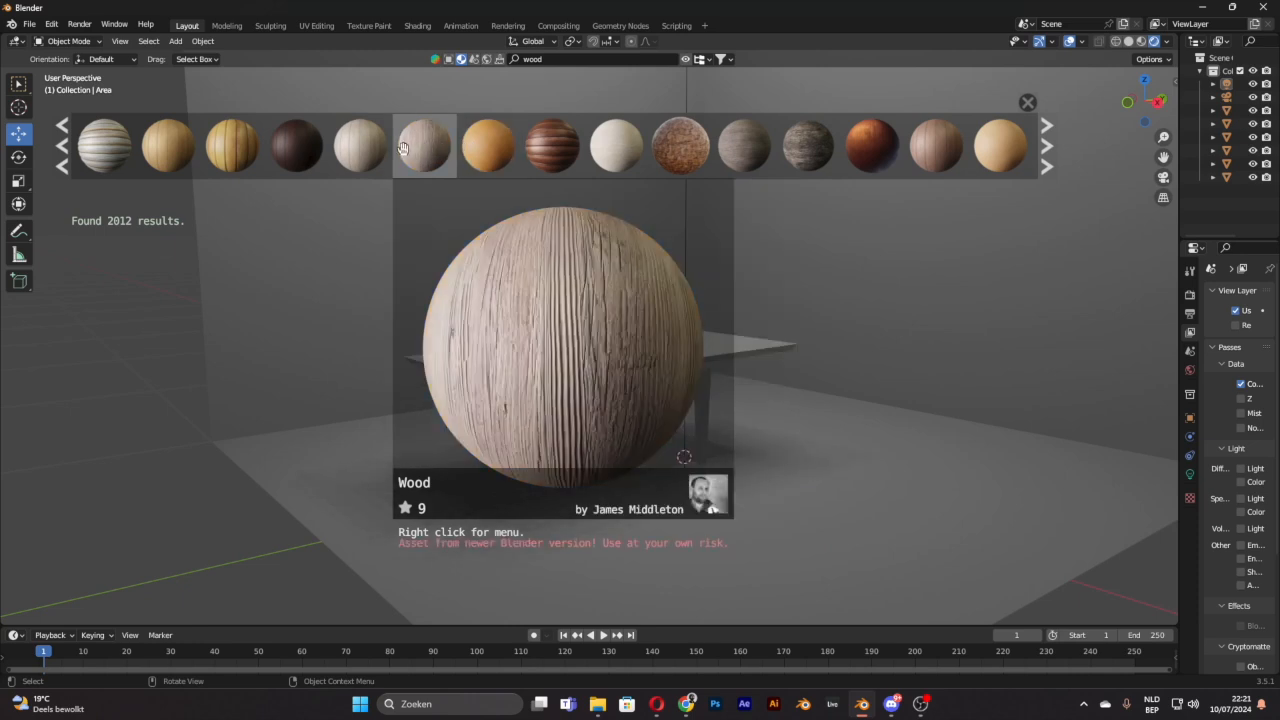
mouse_move(296, 148)
left_click(64, 141)
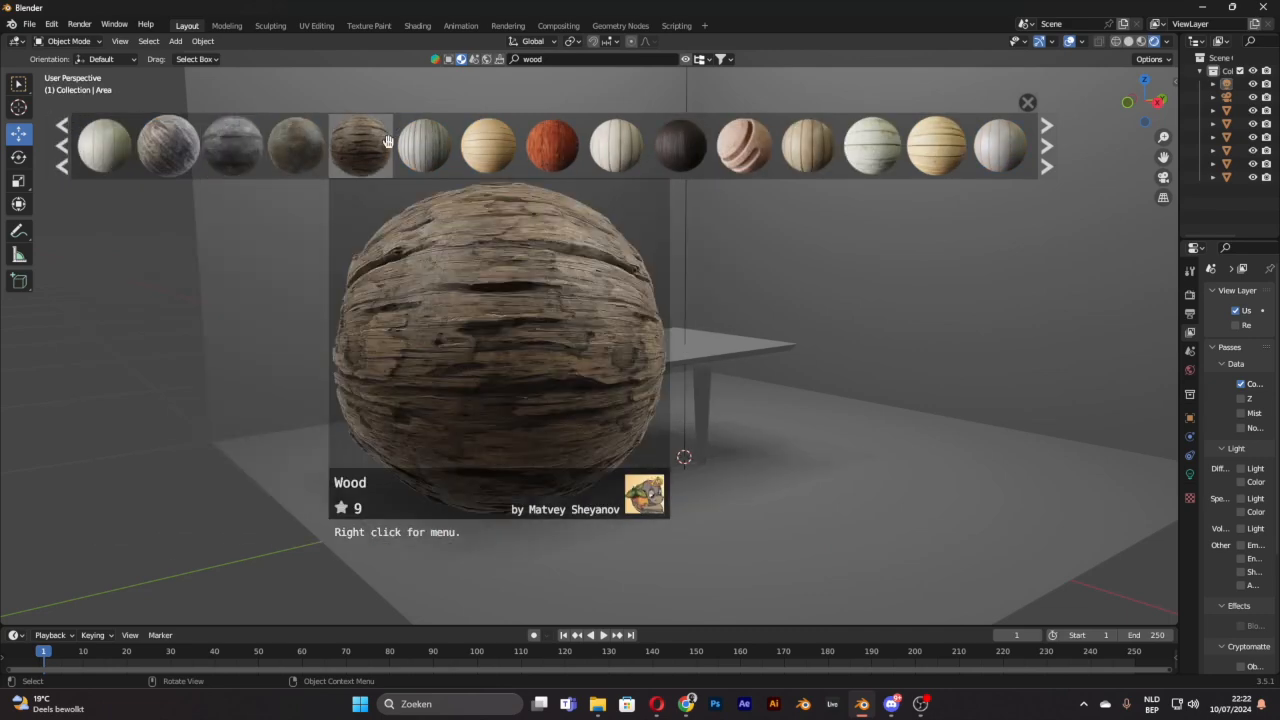
mouse_move(273, 146)
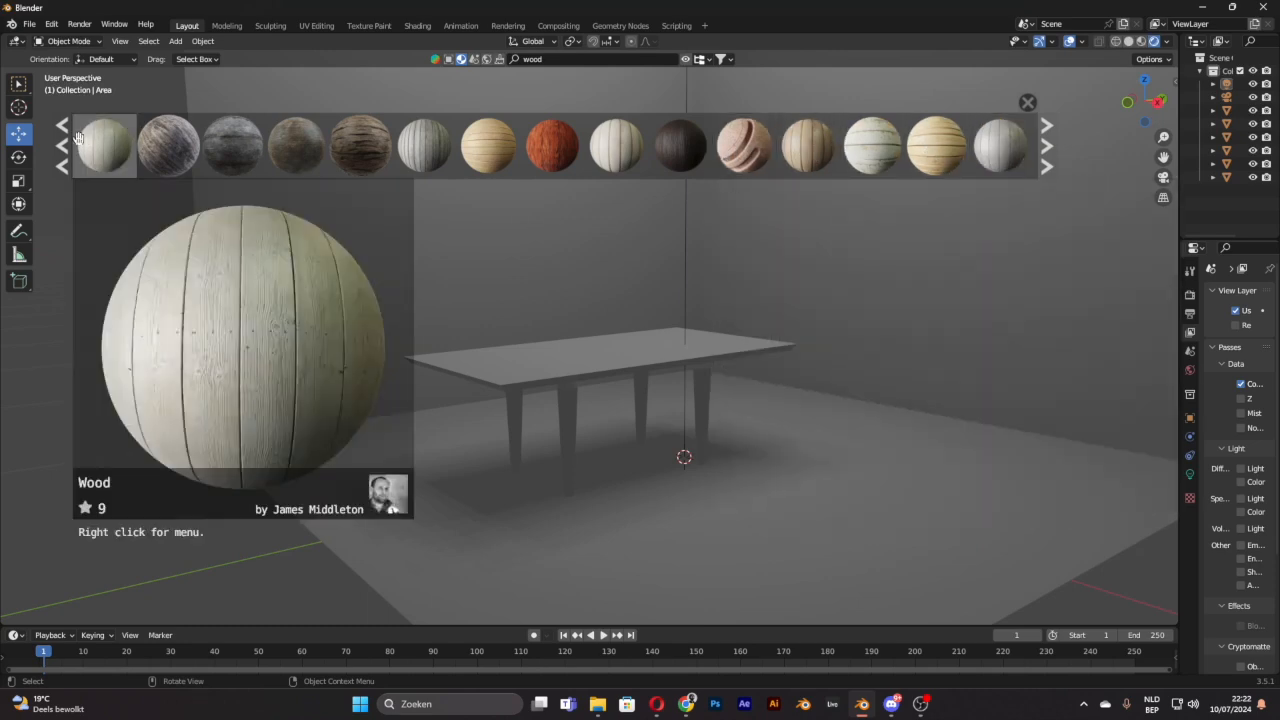
Step: Return to the first page of results and apply the light-brown, finely scratched Wood material to the tabletop
left_click(62, 145)
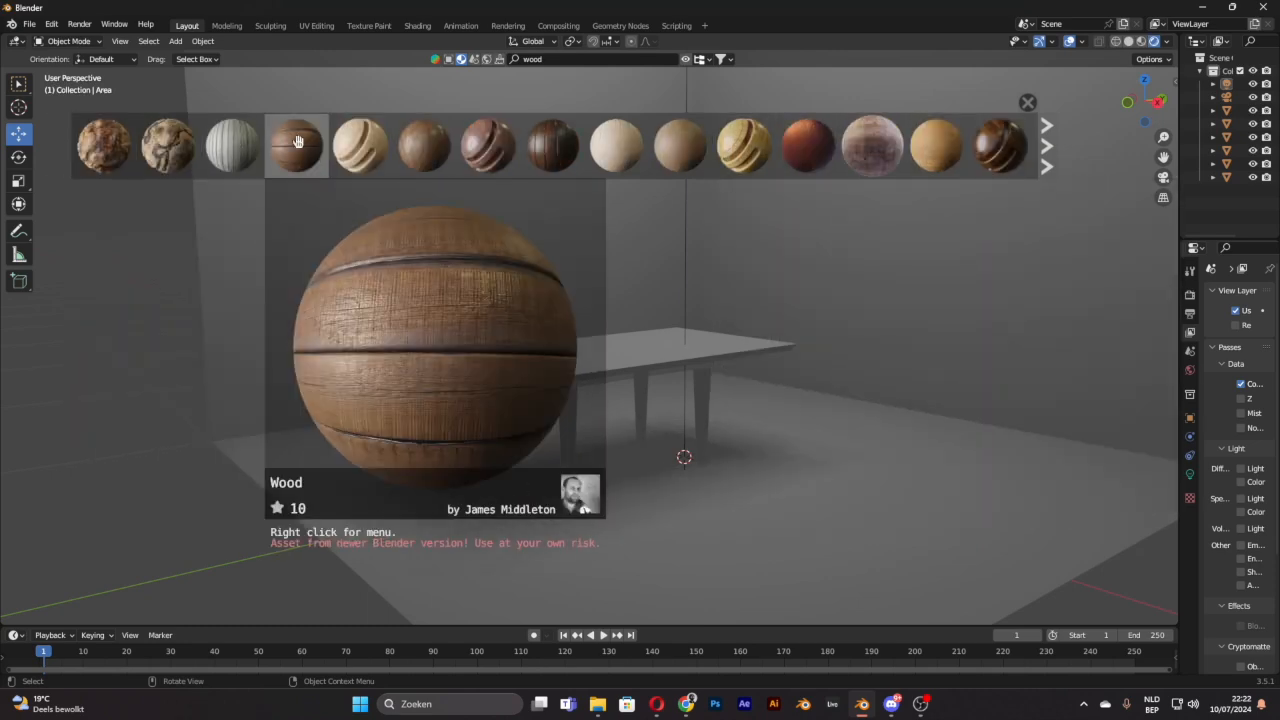
mouse_move(405, 146)
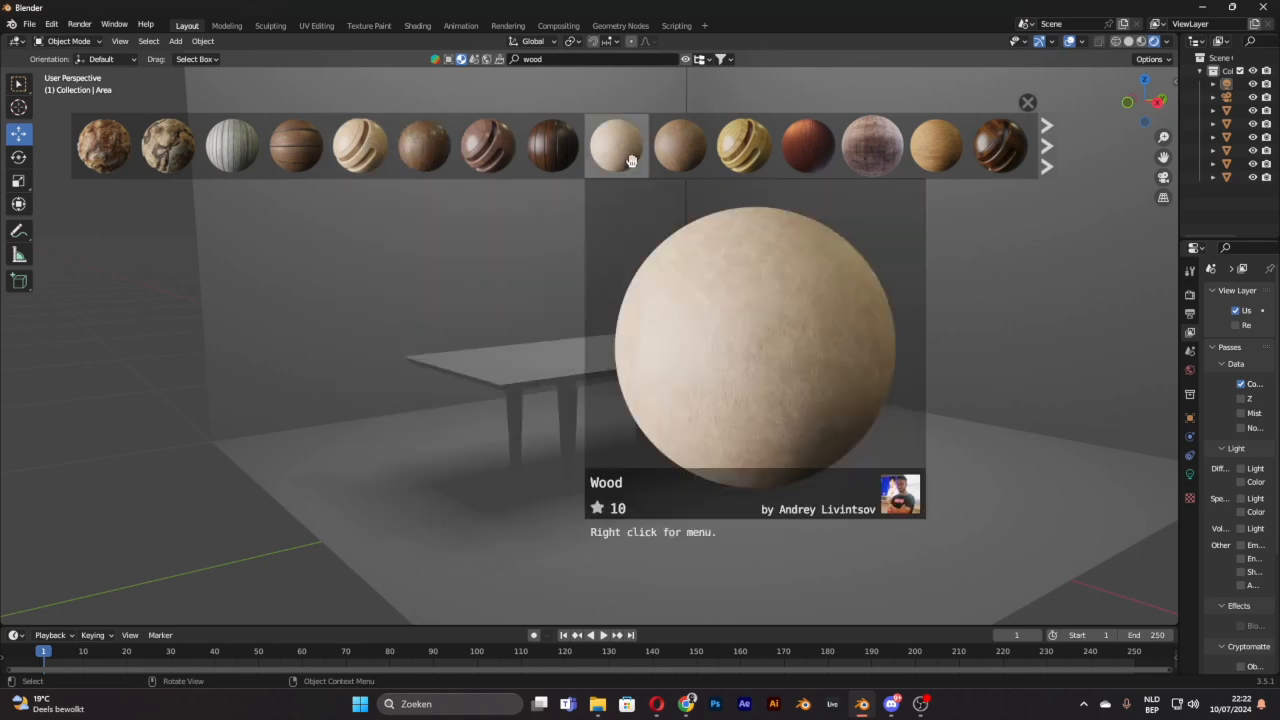
left_click_drag(680, 150, 585, 350)
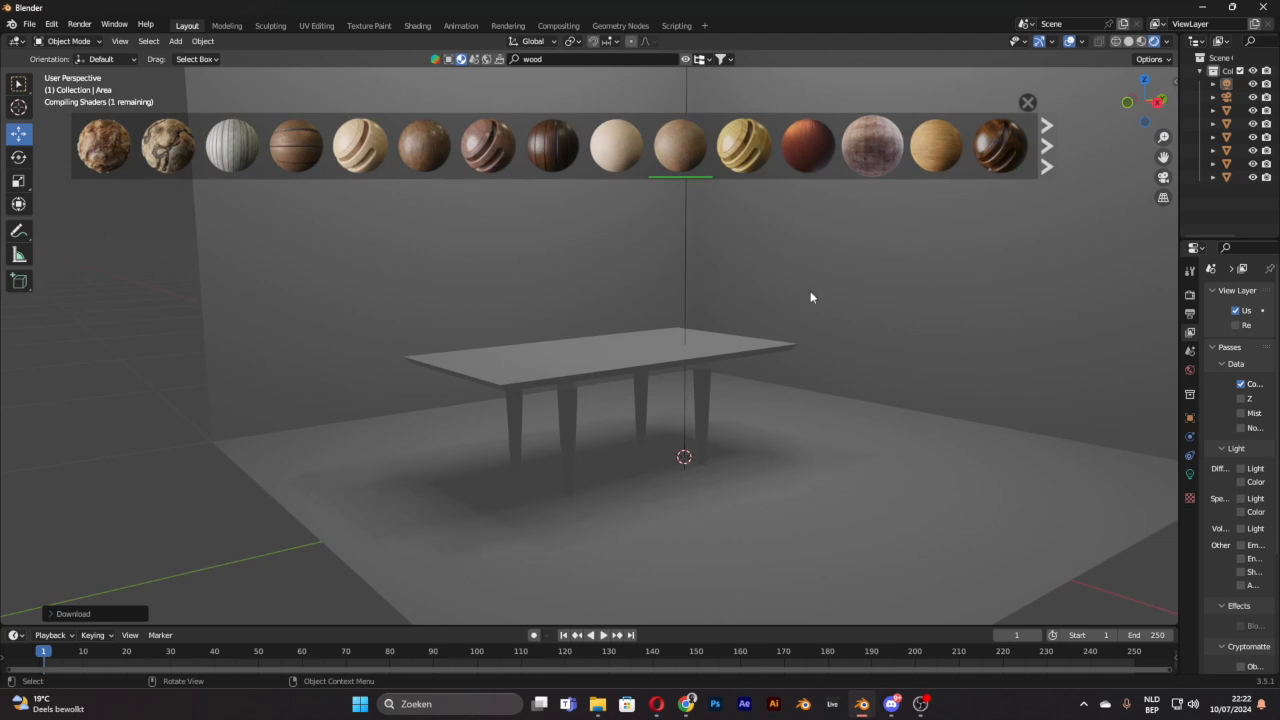
middle_click_drag(794, 309, 700, 377)
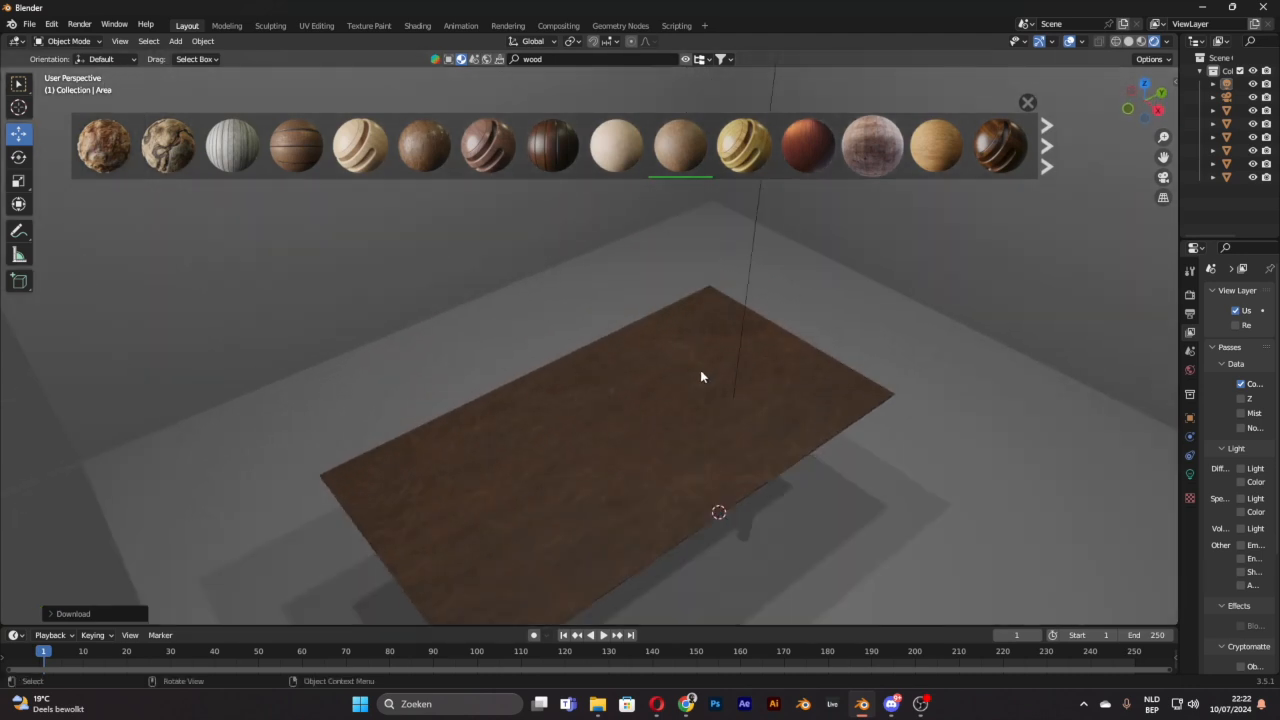
Step: Apply the medium-brown Wood material with a fine dark grain to the tabletop
scroll(700, 376, "up", 3)
scroll(700, 376, "down", 5)
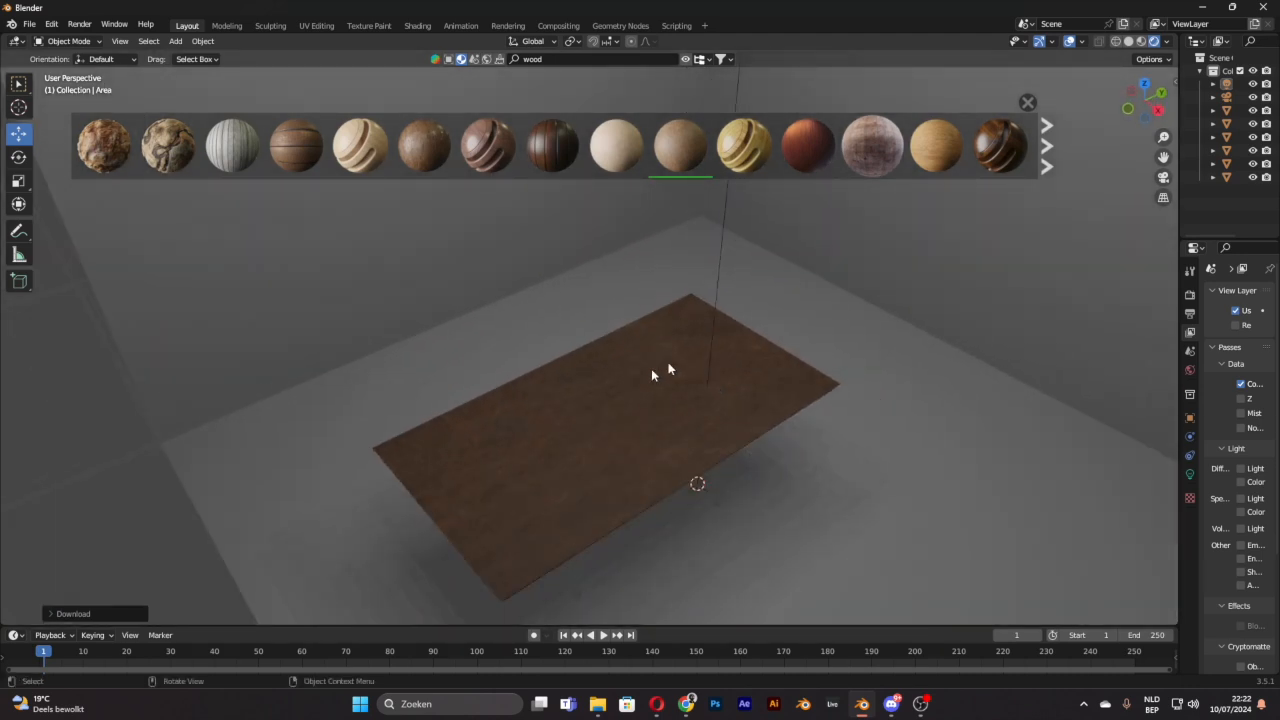
mouse_move(531, 165)
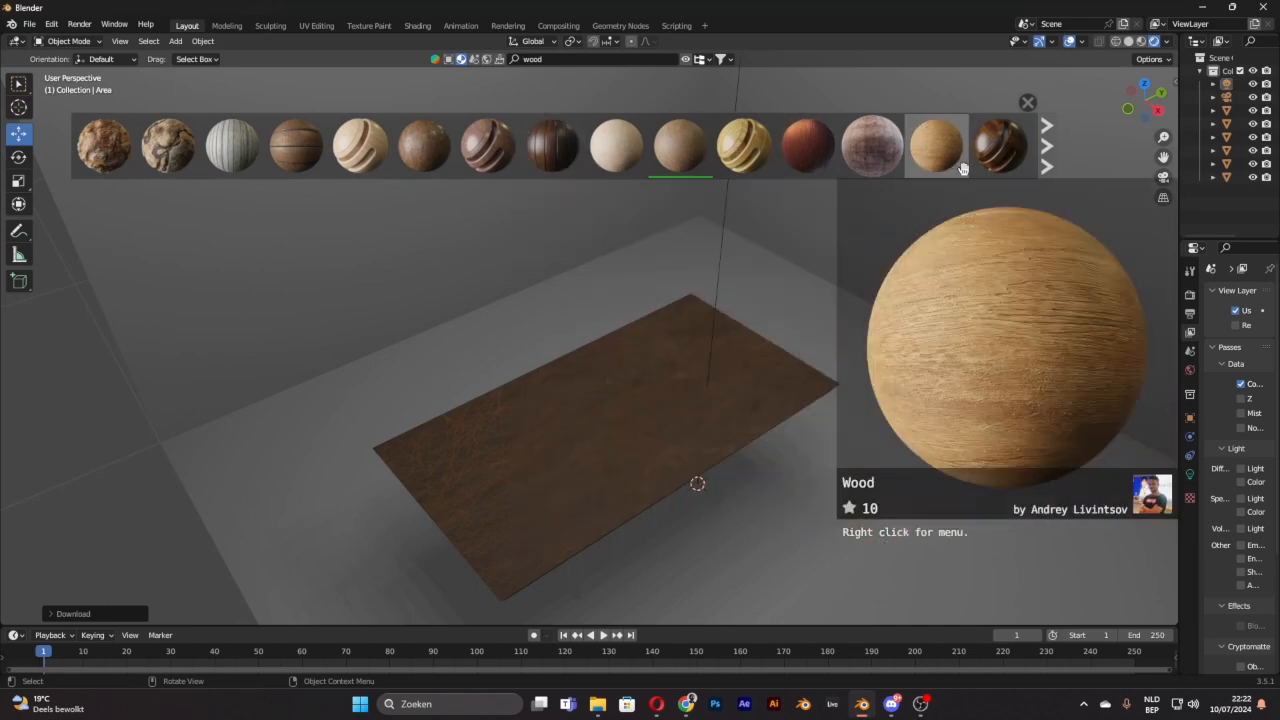
mouse_move(1021, 150)
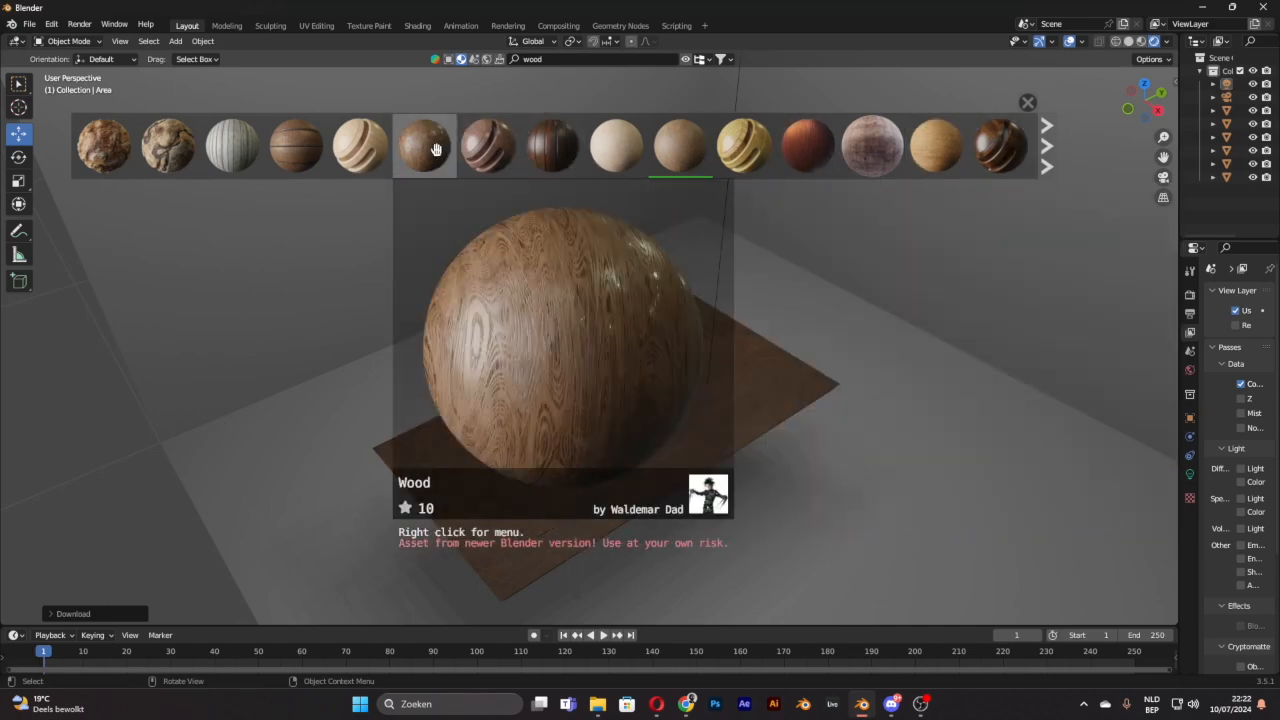
left_click_drag(425, 148, 780, 484)
middle_click_drag(769, 480, 660, 380)
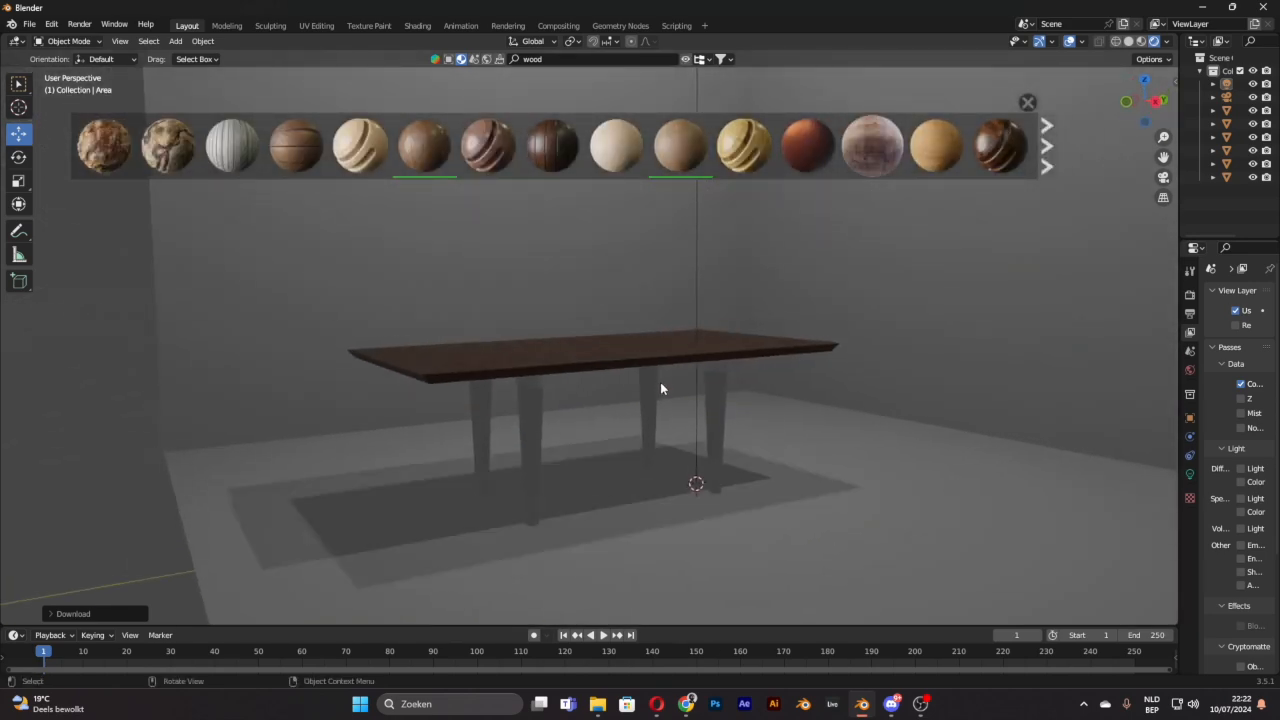
Step: Apply the same brown, dark-grained Wood material to the four table legs
mouse_move(437, 152)
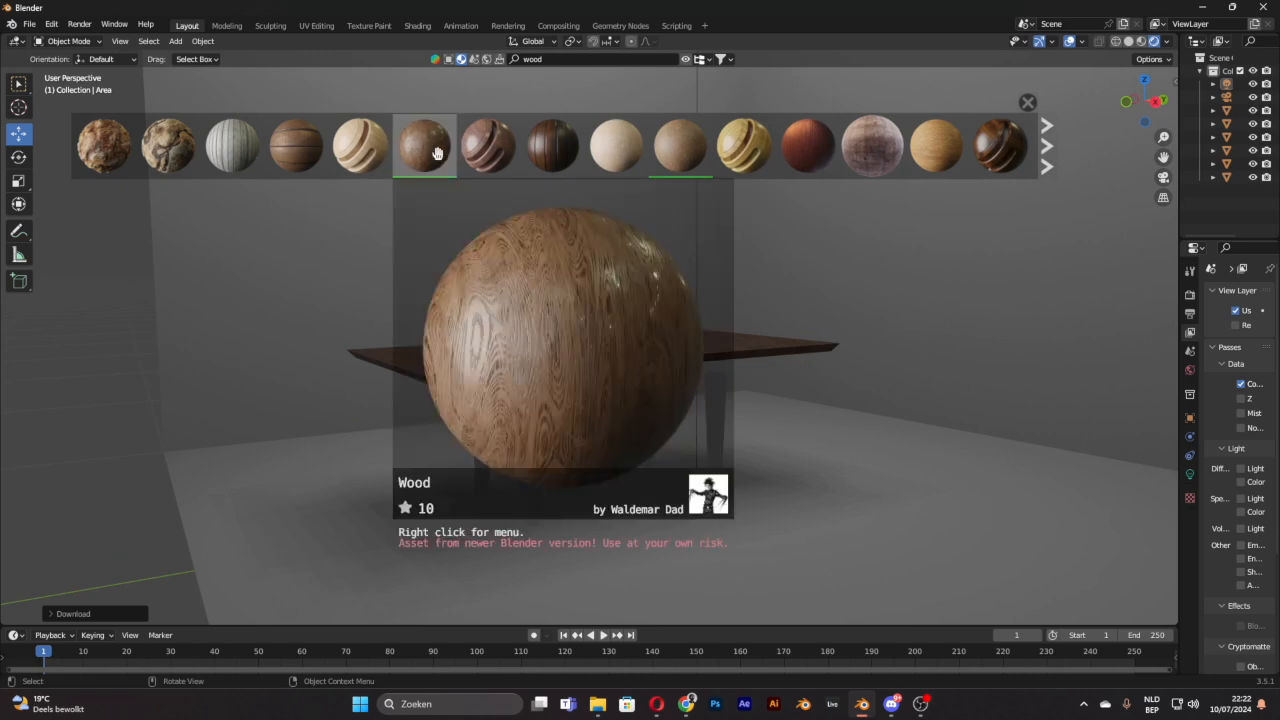
left_click_drag(437, 152, 476, 403)
left_click_drag(363, 145, 718, 410)
mouse_move(516, 171)
left_click_drag(424, 150, 706, 446)
mouse_move(879, 145)
Step: Search the material library for "black metal" and apply the Black Nickel material to all four table legs
left_click(638, 58)
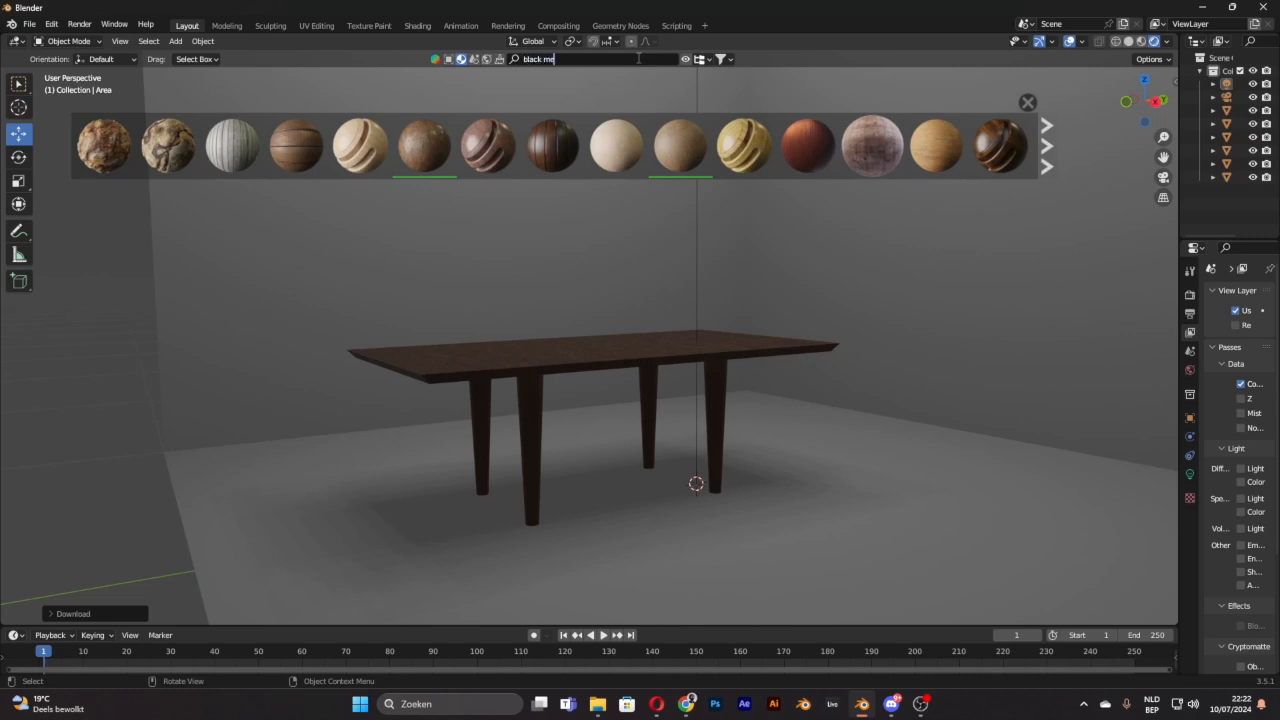
key("Return")
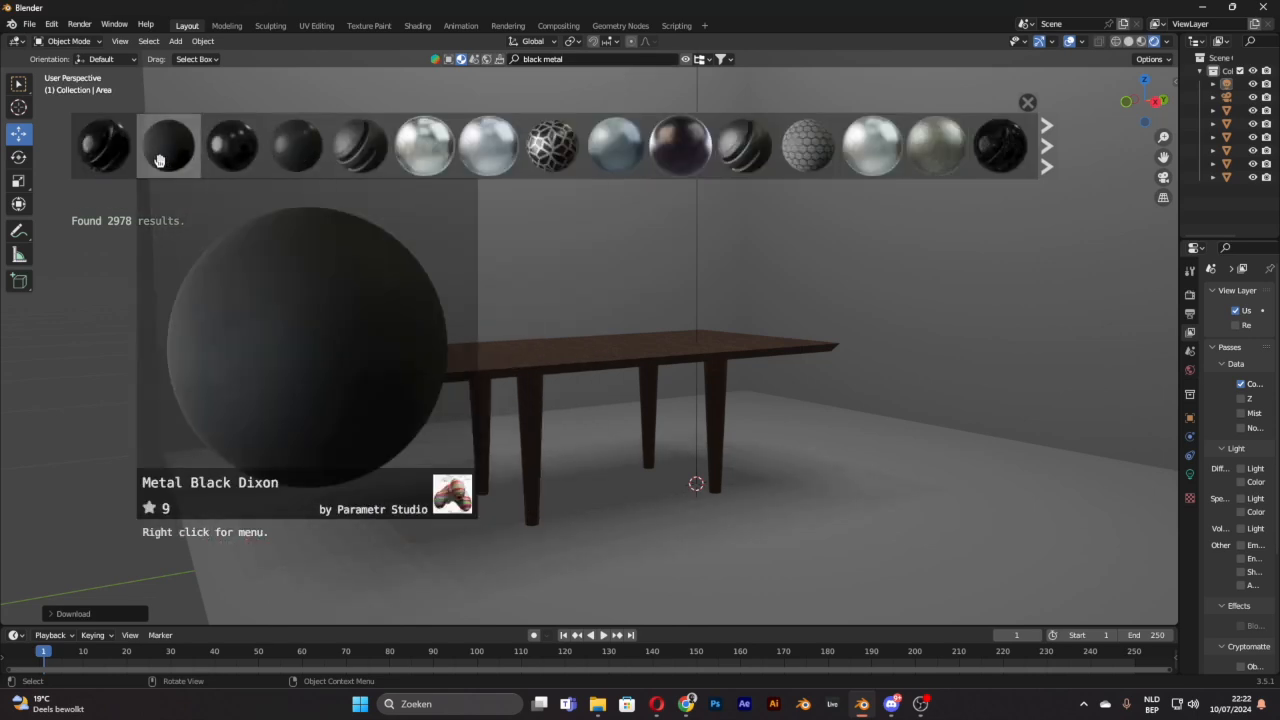
mouse_move(90, 163)
mouse_move(352, 152)
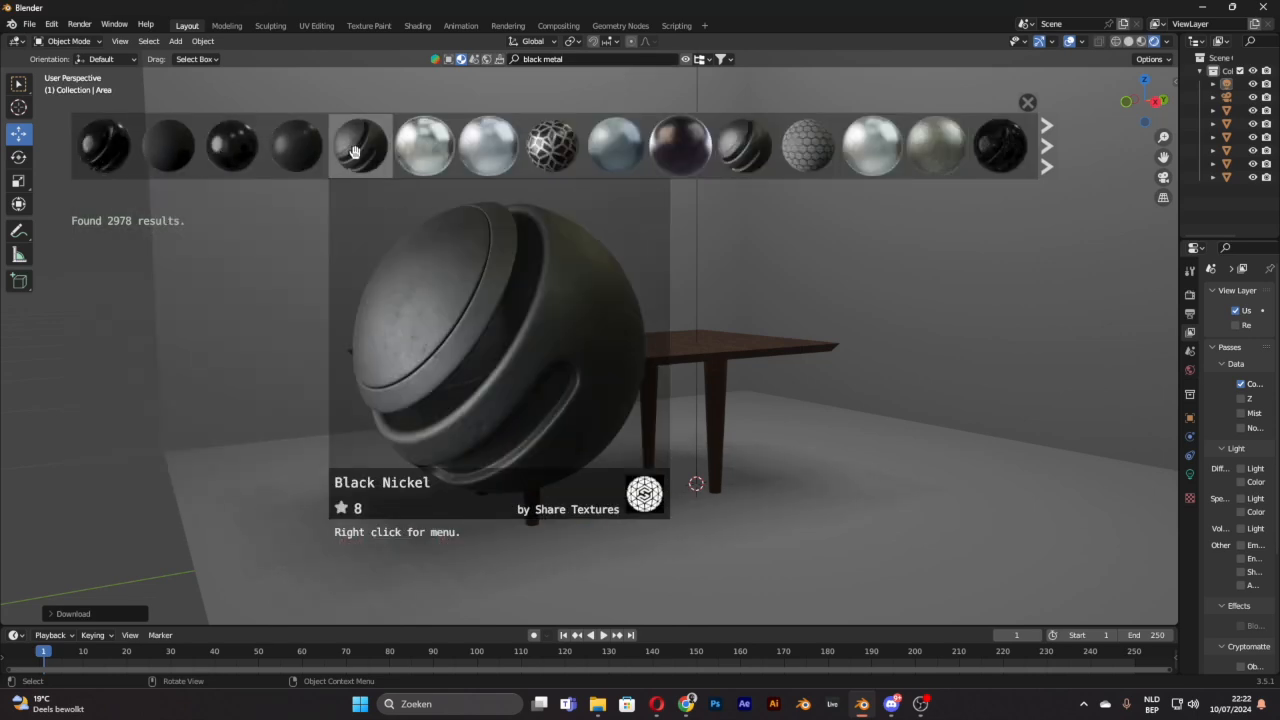
left_click_drag(359, 152, 484, 407)
left_click_drag(364, 154, 536, 411)
left_click_drag(296, 148, 705, 505)
left_click_drag(360, 148, 718, 382)
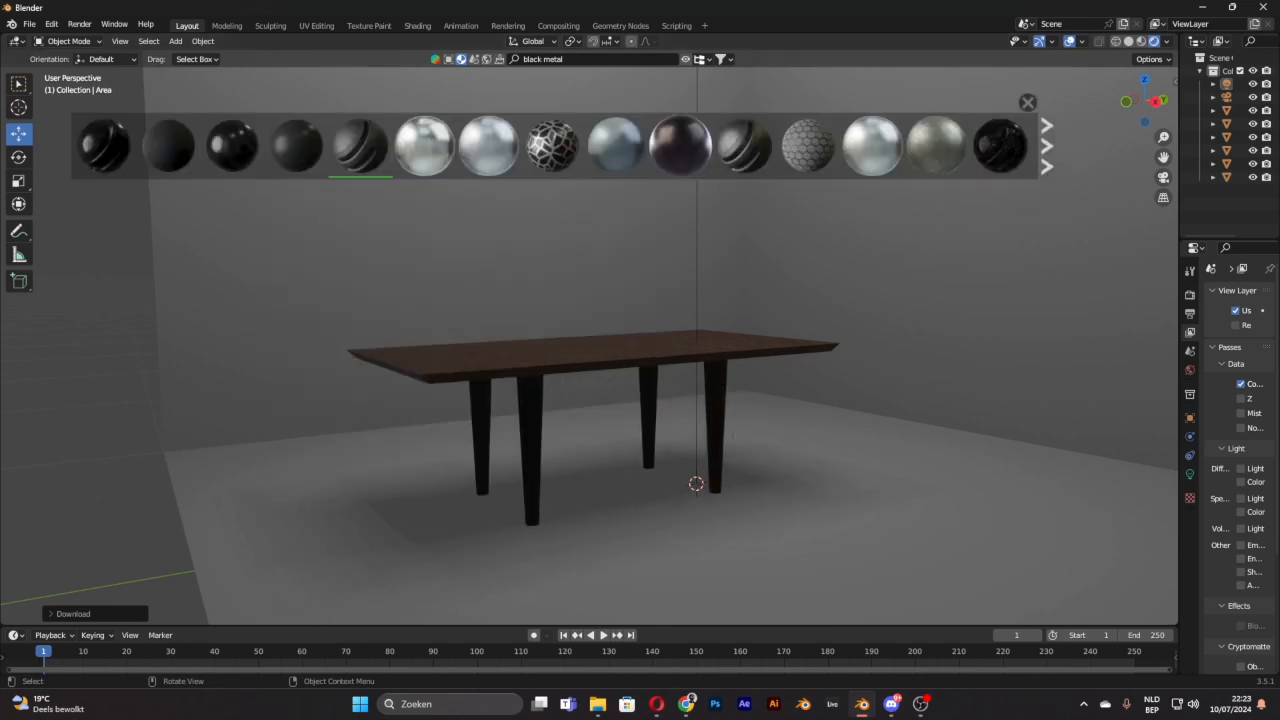
Step: Select the area light above the room and set its power to 25 W
middle_click_drag(661, 365, 697, 379)
scroll(697, 379, "down", 5)
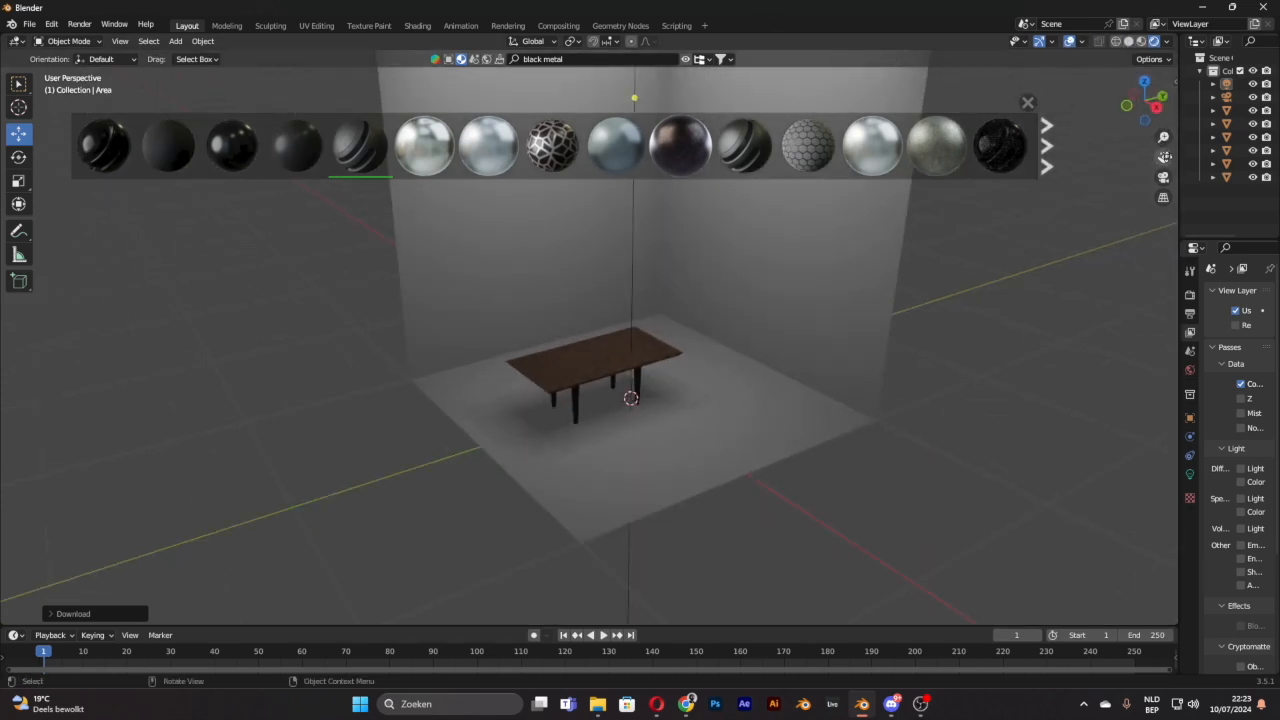
left_click_drag(1163, 157, 1163, 270)
left_click(646, 228)
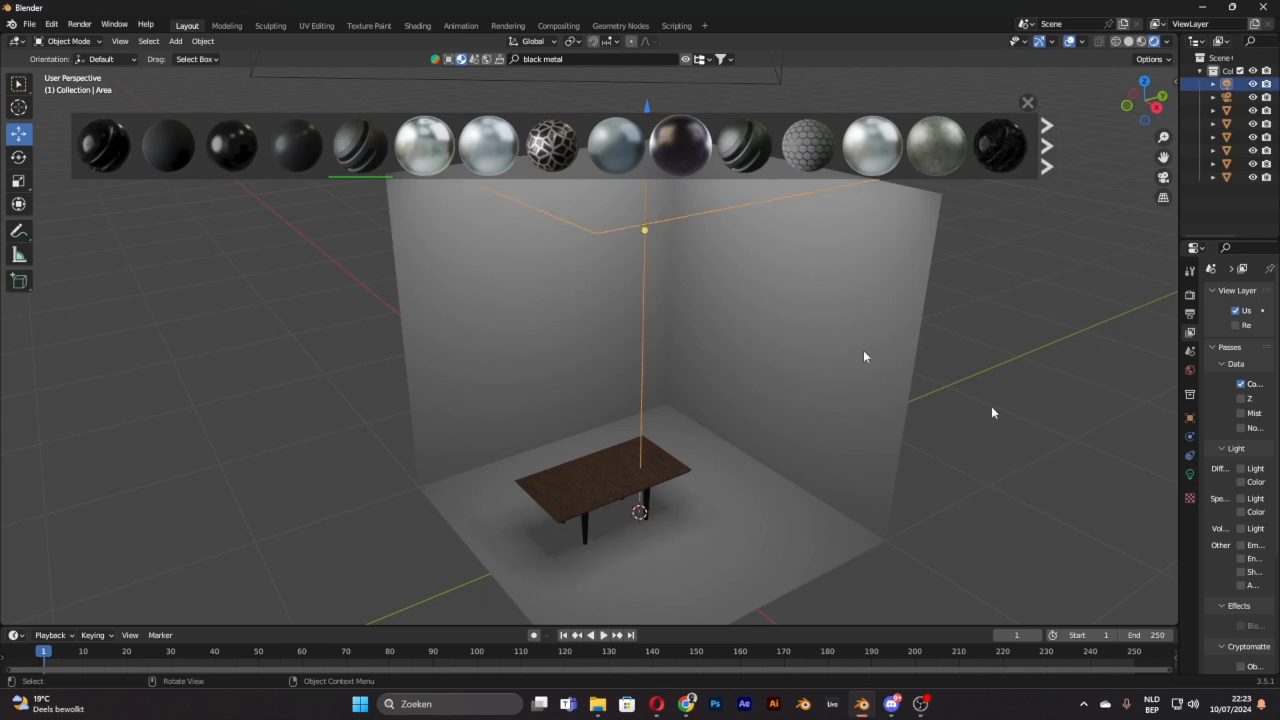
left_click(1190, 475)
left_click_drag(1177, 431, 1031, 431)
left_click(1234, 382)
type("25")
key("Return")
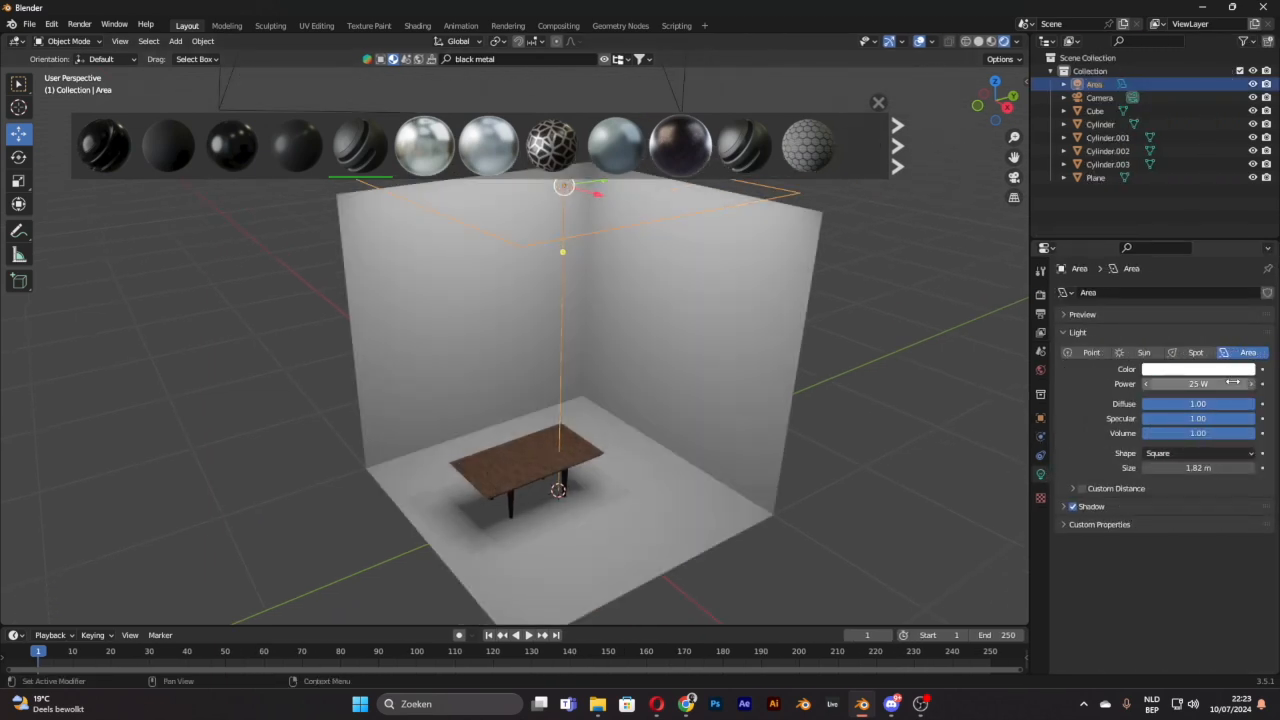
middle_click_drag(657, 274, 762, 264)
scroll(634, 451, "up", 2)
middle_click_drag(634, 451, 616, 428)
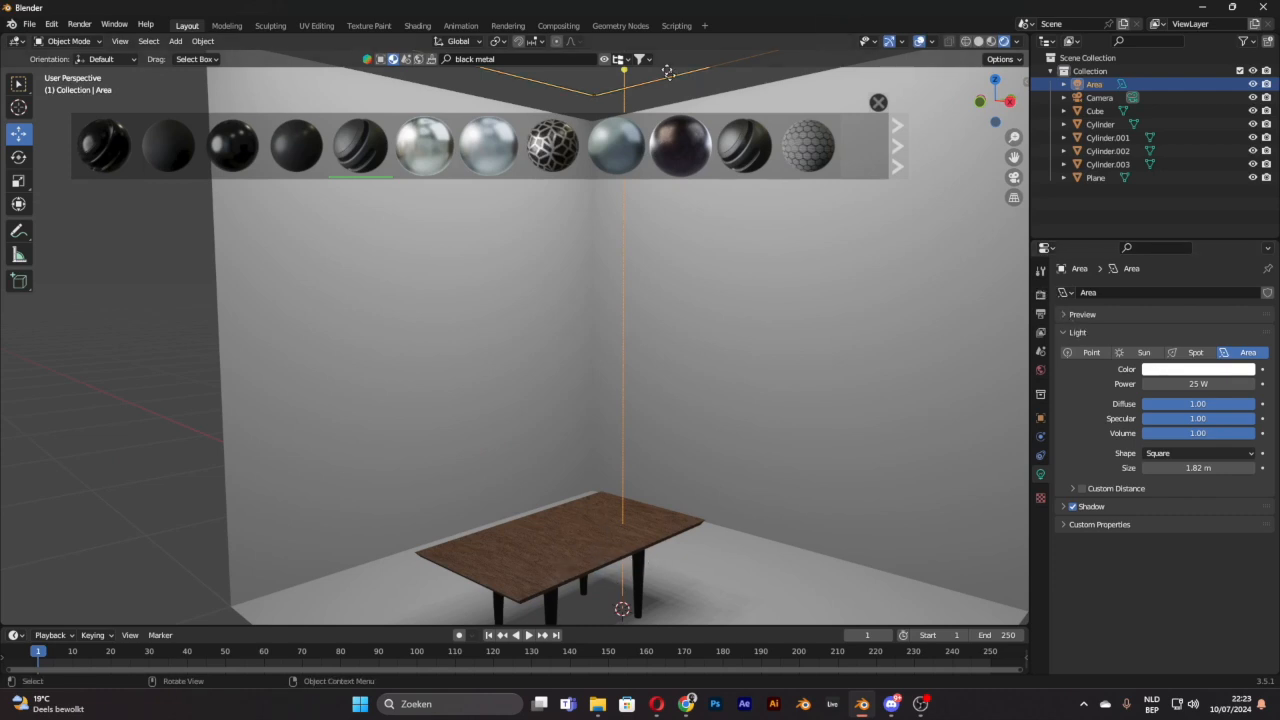
Step: Hide the asset results and set the render engine to Cycles, with GPU Compute as the device
left_click(605, 60)
left_click(1040, 294)
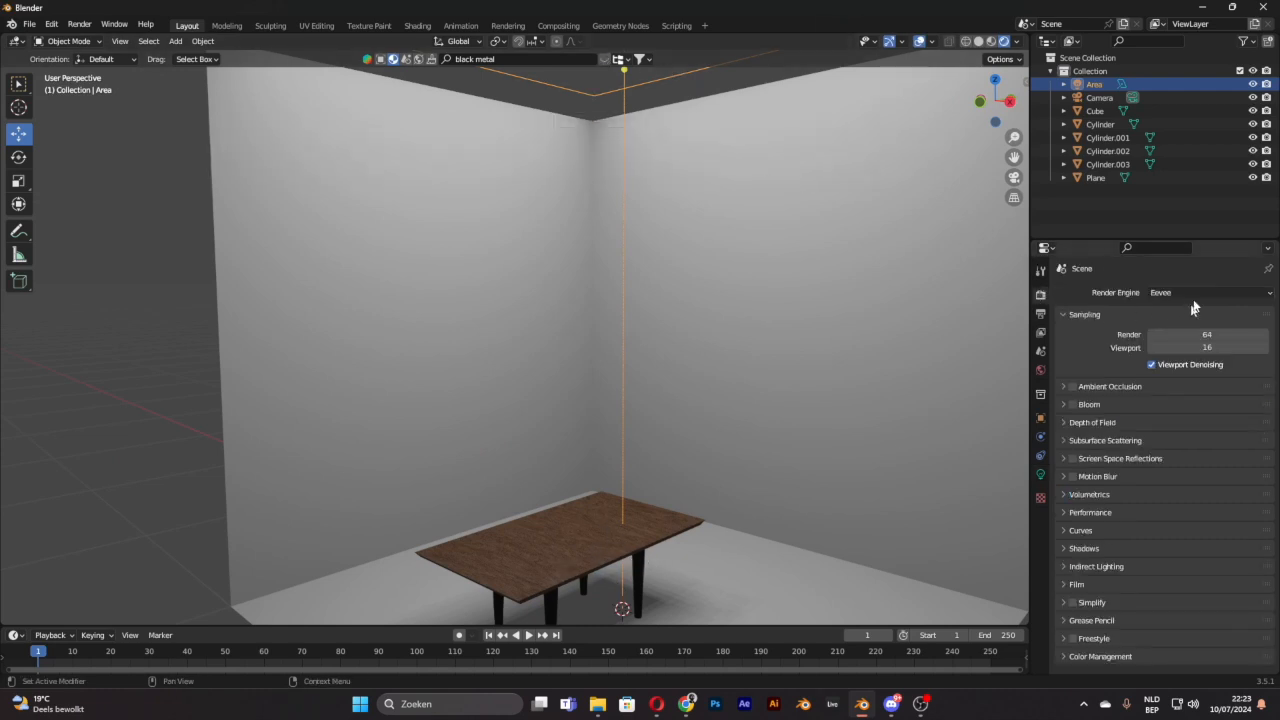
left_click(1195, 292)
left_click(1190, 338)
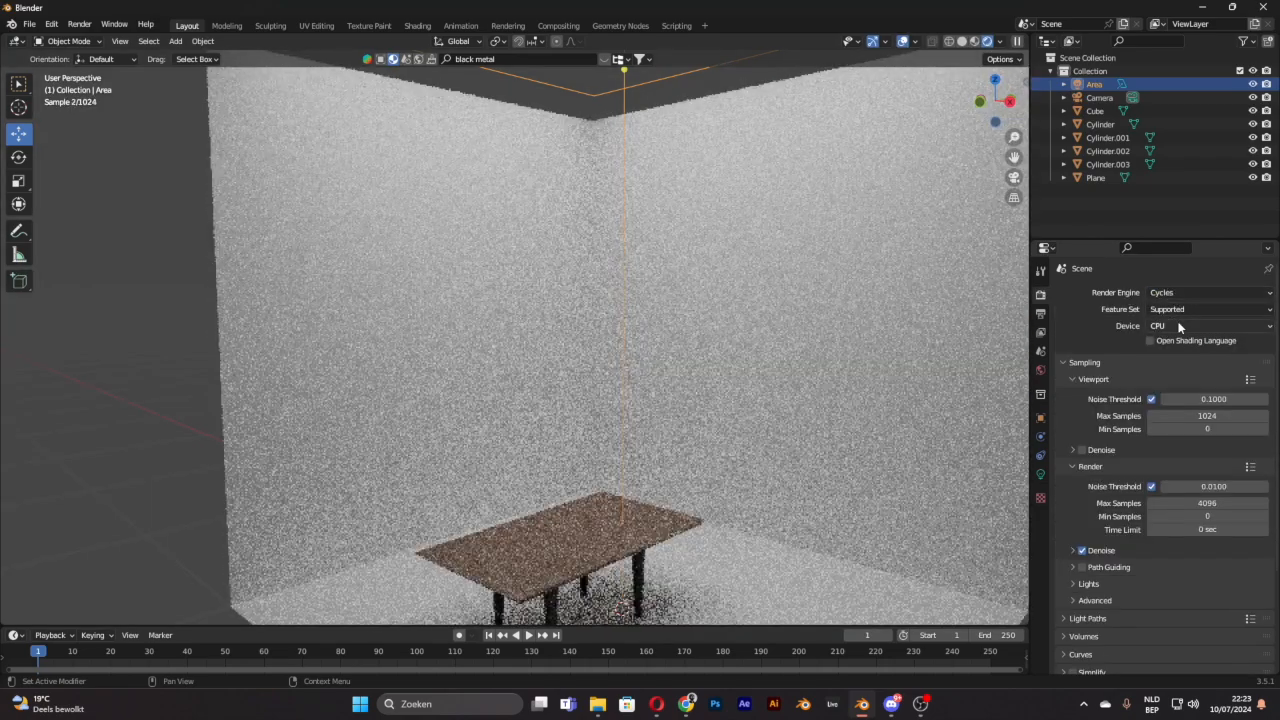
left_click(1195, 326)
left_click(1184, 357)
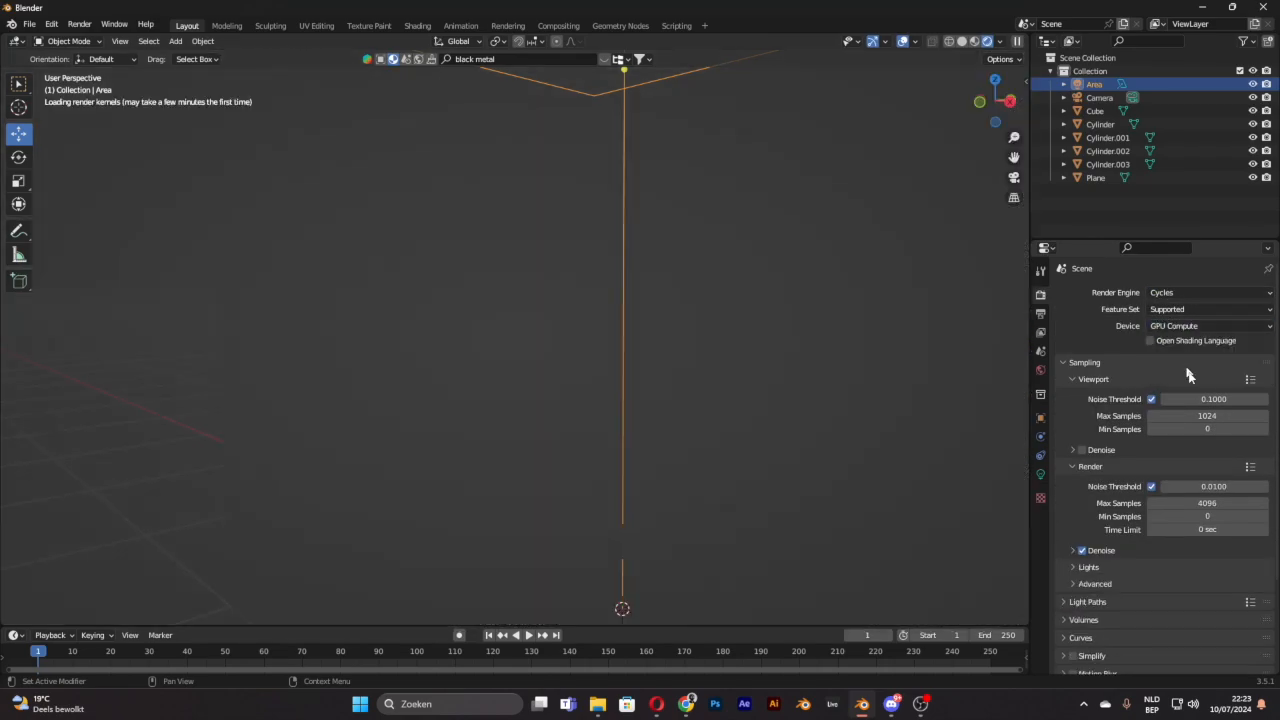
Step: Inspect the Cycles-rendered room and table from several angles, and switch the viewport to solid shading
middle_click_drag(797, 313, 748, 396)
scroll(752, 423, "down", 5)
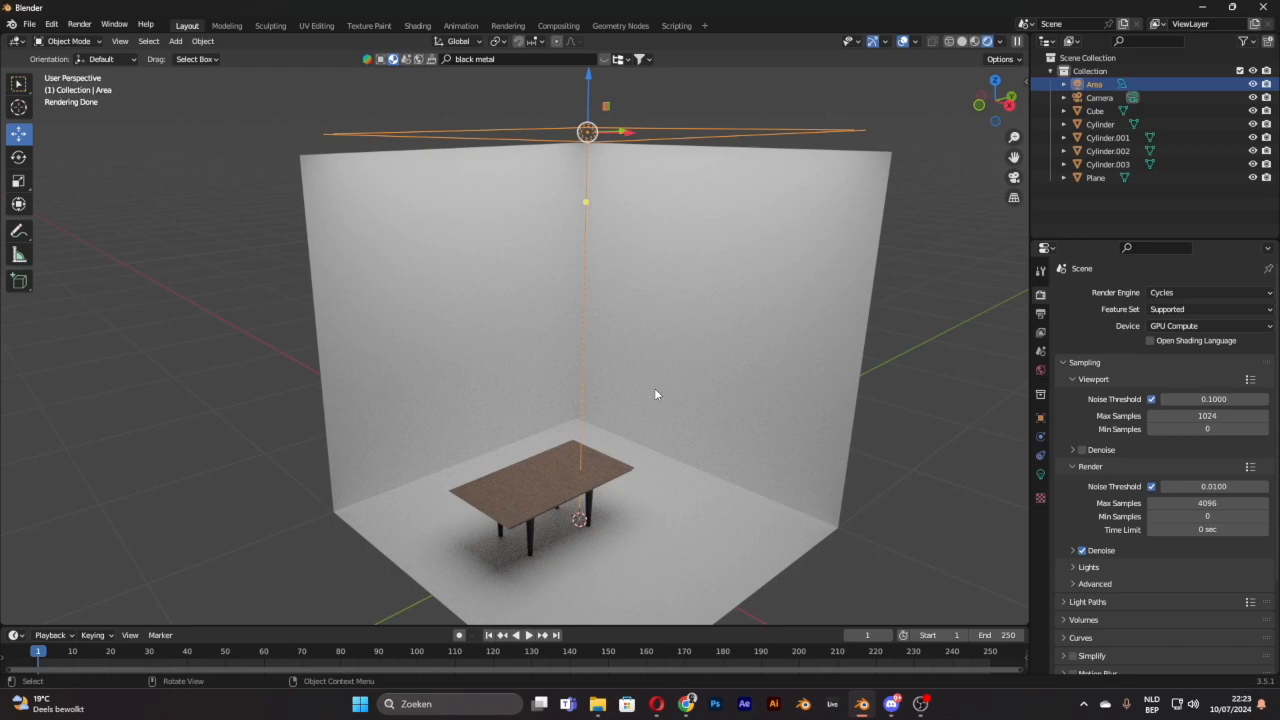
scroll(677, 377, "up", 3)
middle_click_drag(746, 428, 731, 383)
middle_click_drag(1016, 150, 806, 358)
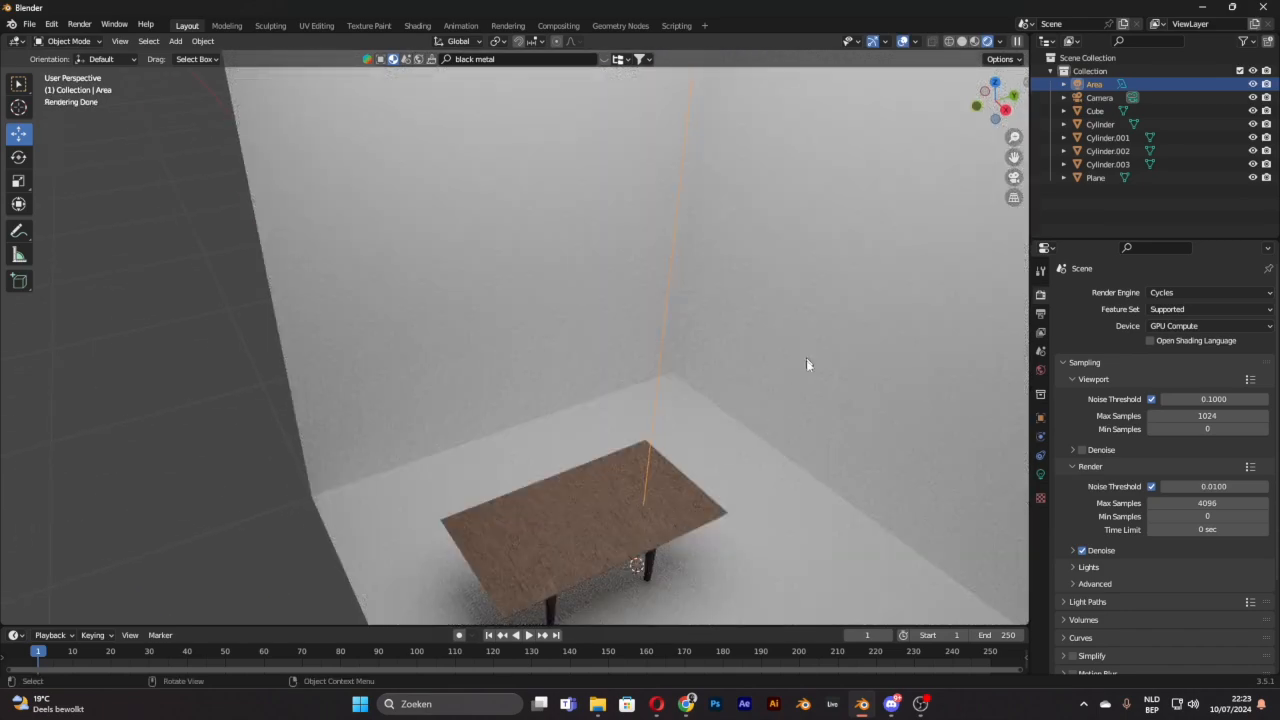
scroll(807, 361, "down", 3)
left_click(963, 42)
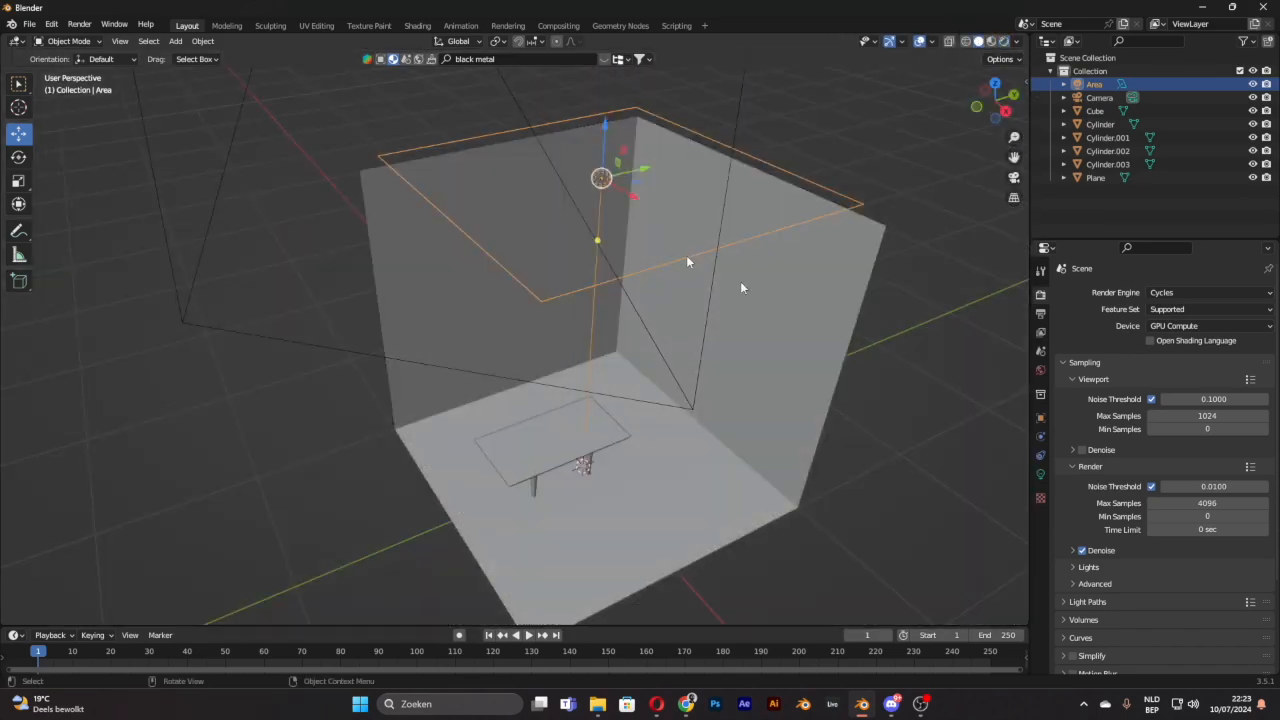
scroll(785, 320, "up", 4)
middle_click_drag(803, 314, 917, 262)
middle_click_drag(955, 193, 737, 284)
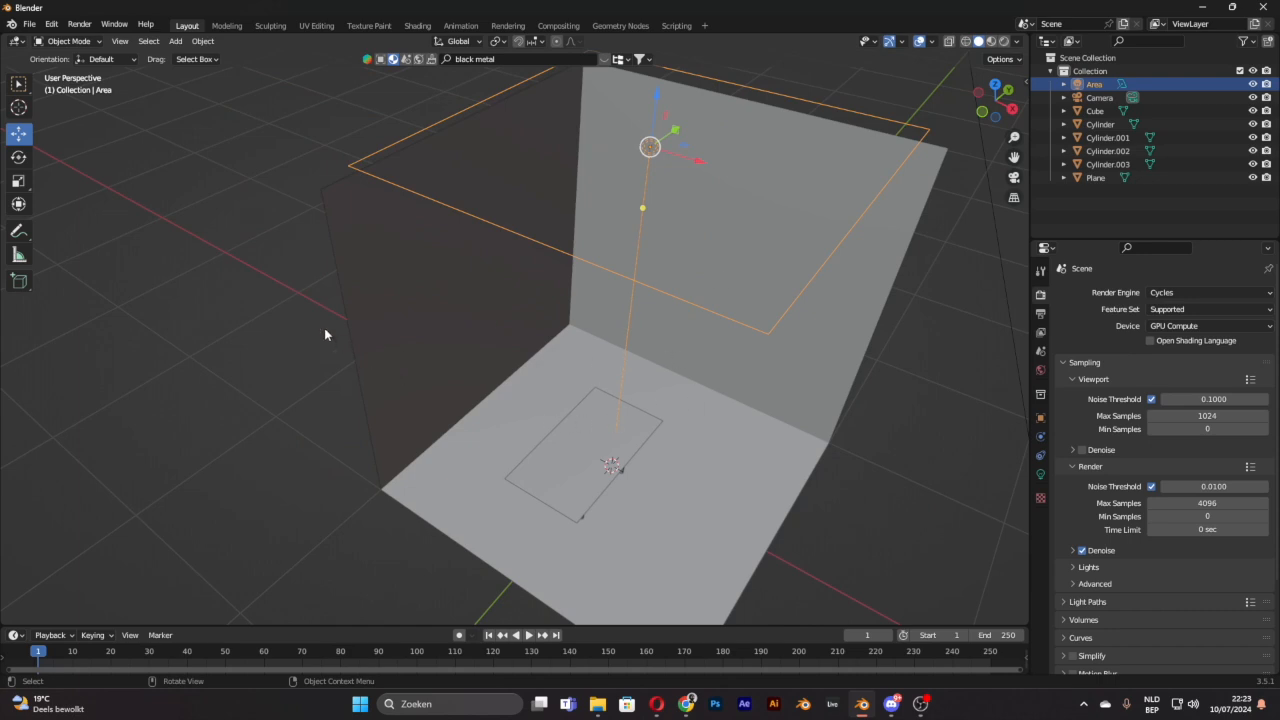
Step: Switch to the UV Editing workspace and enlarge its 3D viewport until it fills nearly the whole width, framing the room
left_click(202, 41)
left_click(316, 25)
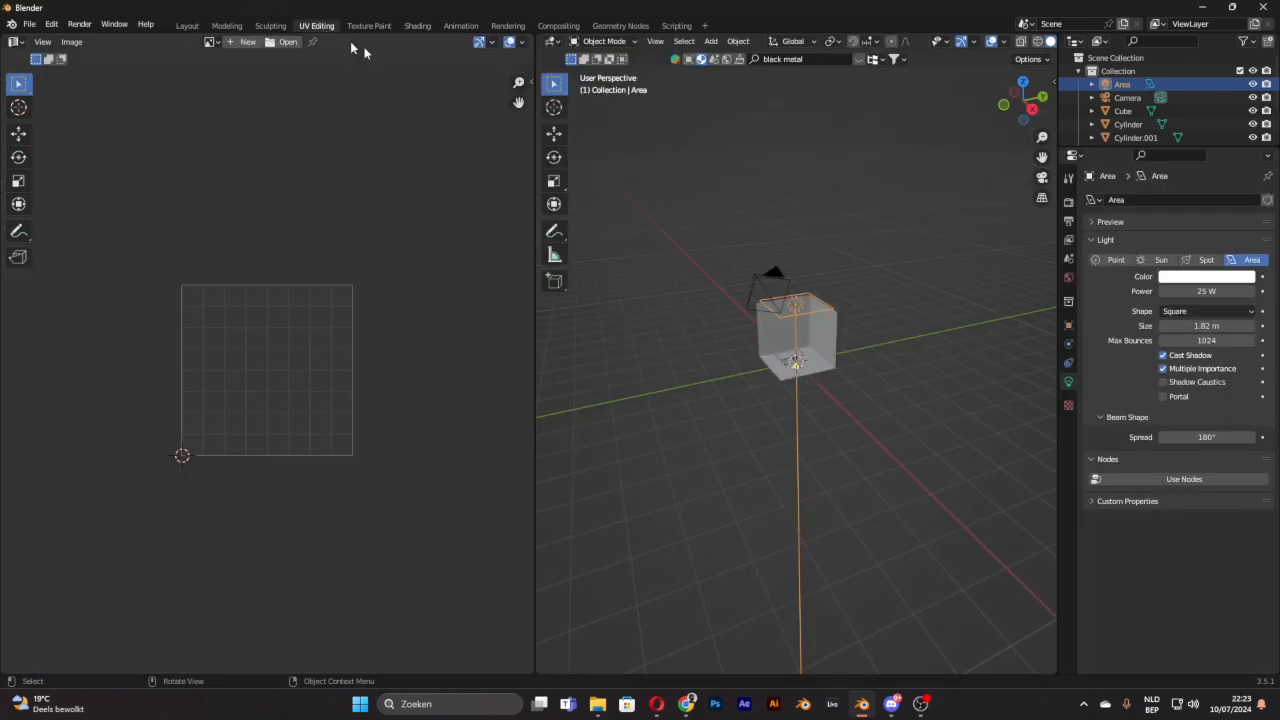
left_click_drag(536, 62, 56, 62)
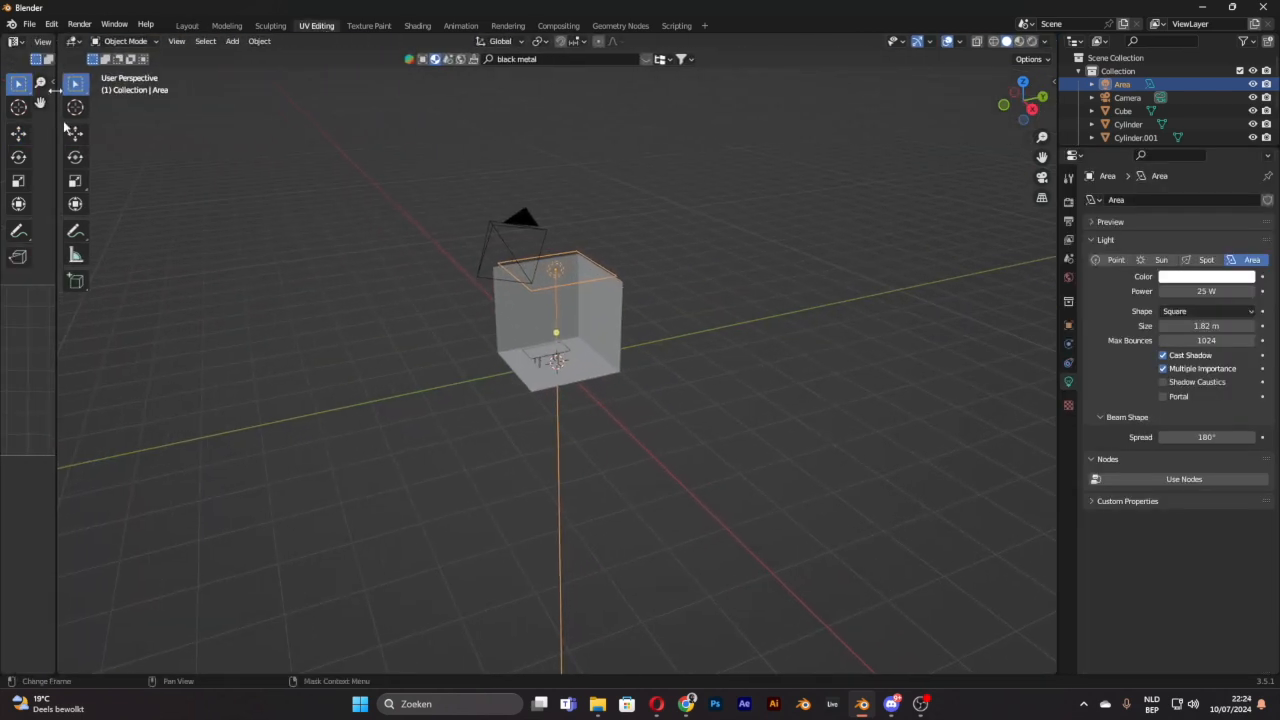
scroll(716, 213, "up", 5)
left_click_drag(1042, 158, 1052, 301)
Step: Switch the asset library search to models and search for "chair"
left_click(422, 60)
left_click(576, 58)
key("BackSpace")
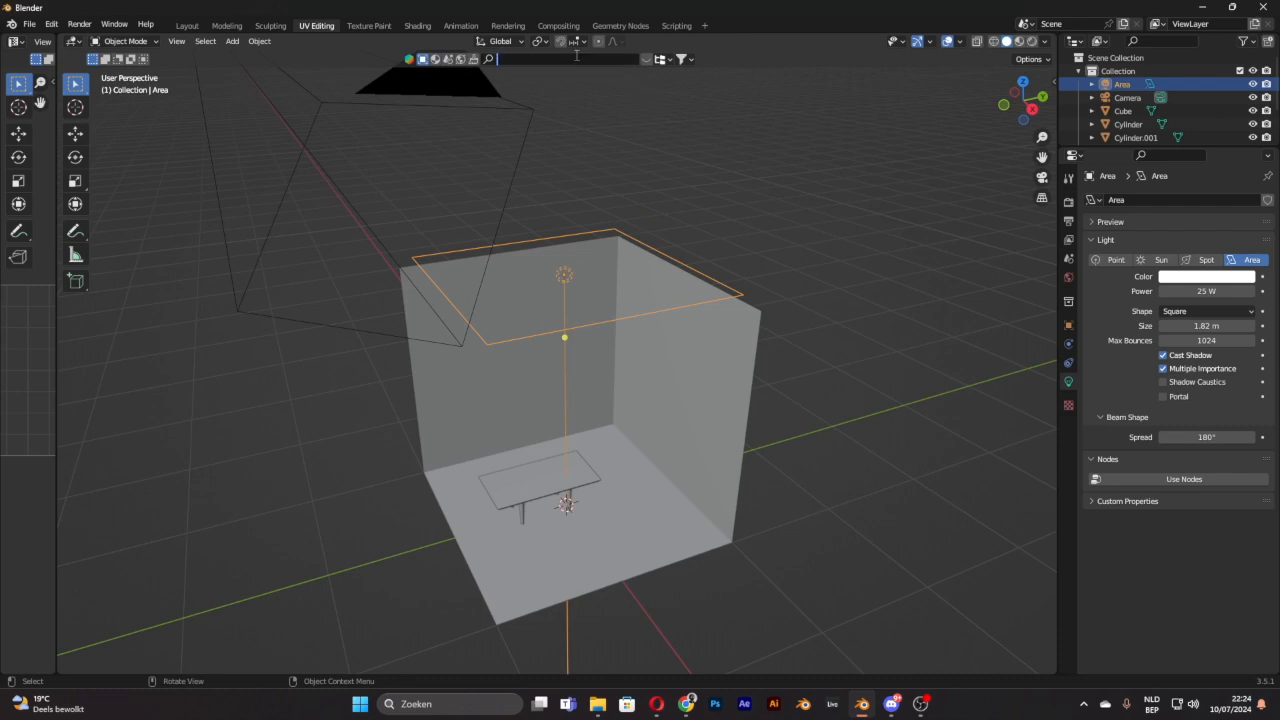
left_click(645, 58)
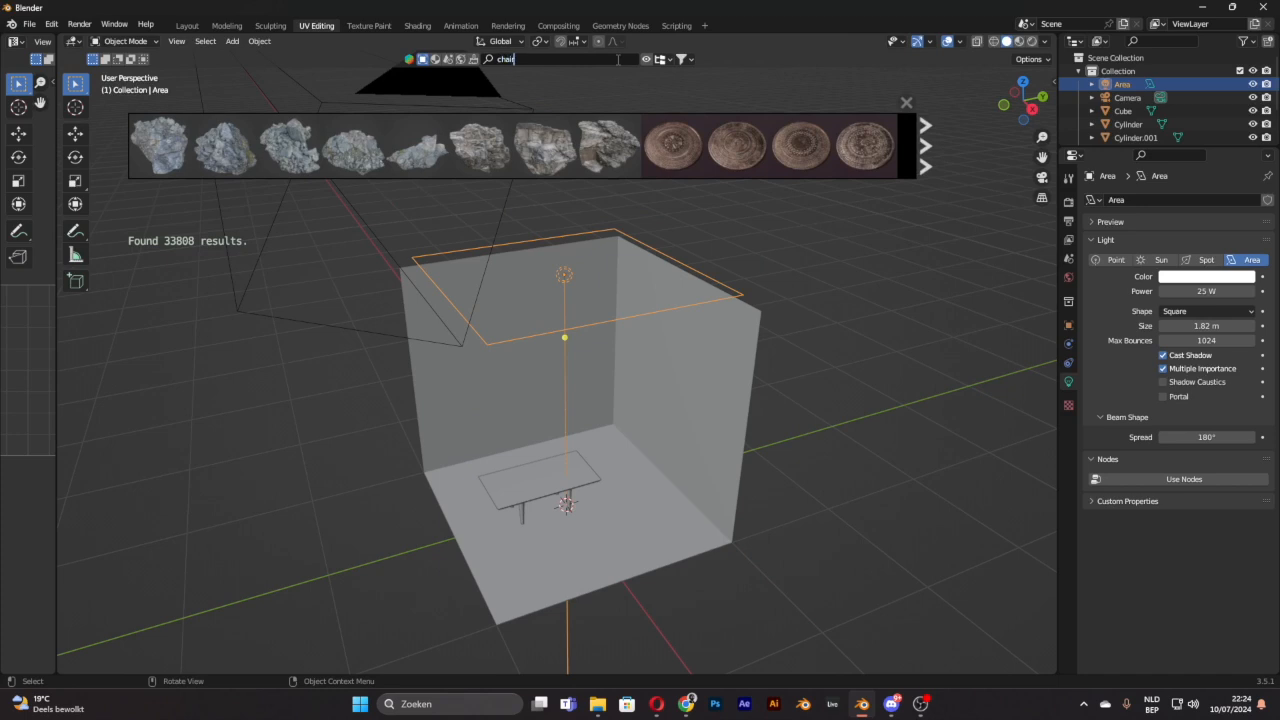
type("chair")
key("Return")
Step: Compare the previews of the chair models across the first three pages of search results
mouse_move(535, 133)
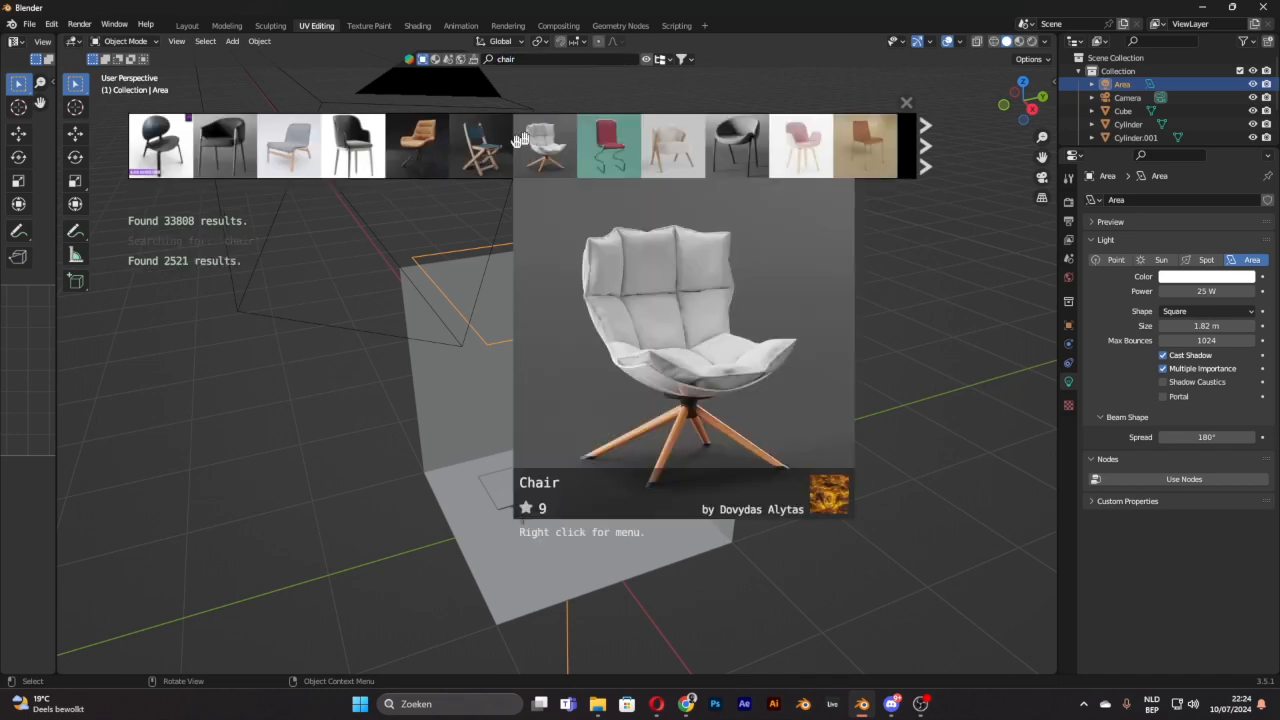
mouse_move(155, 160)
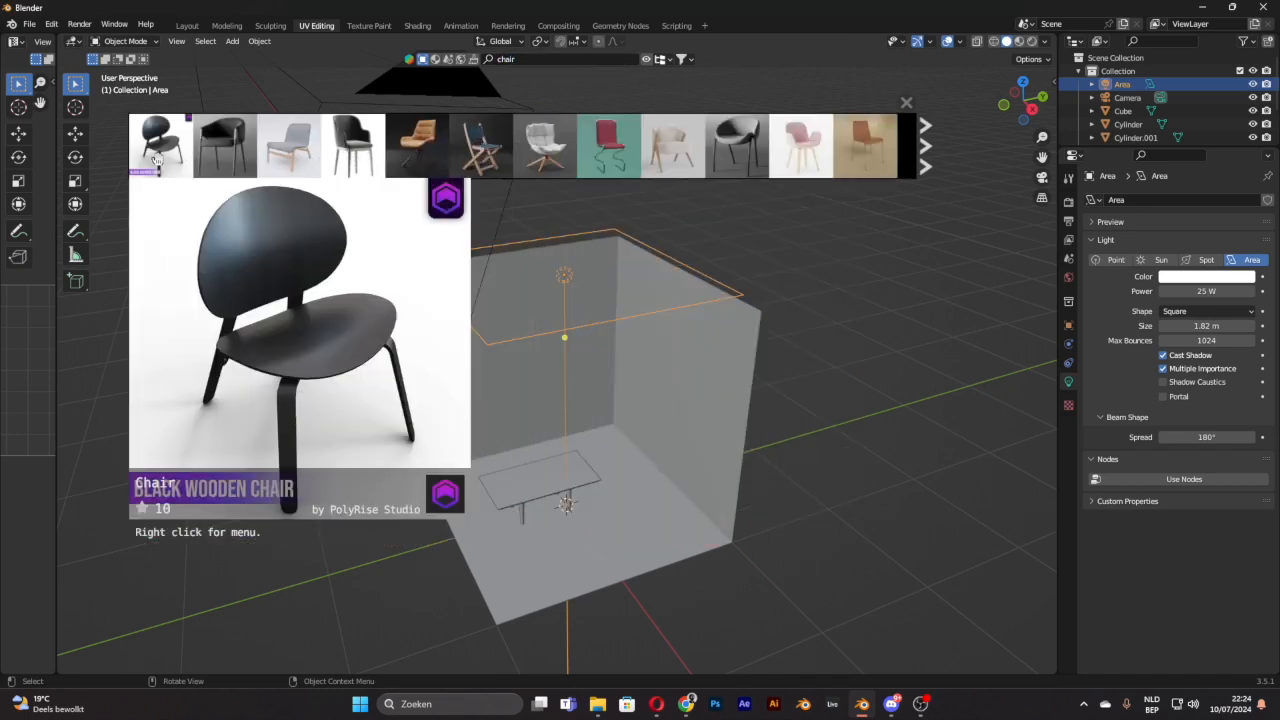
mouse_move(337, 155)
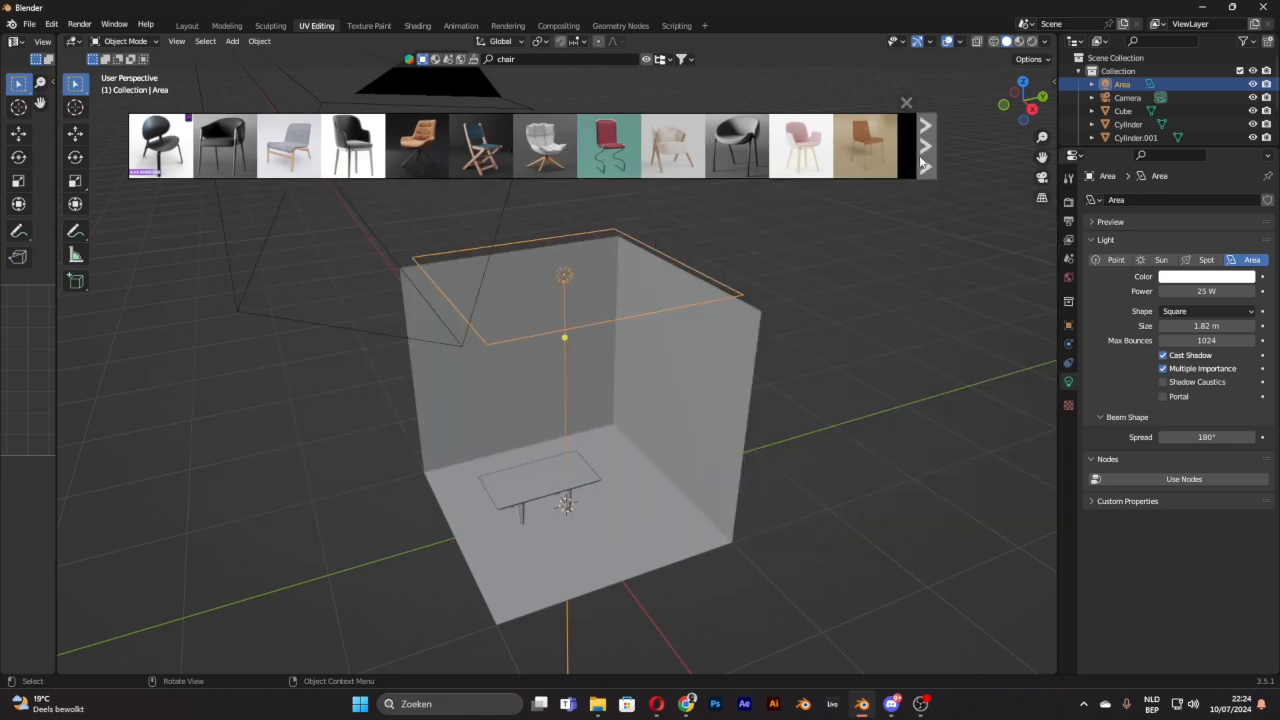
left_click(921, 163)
mouse_move(680, 148)
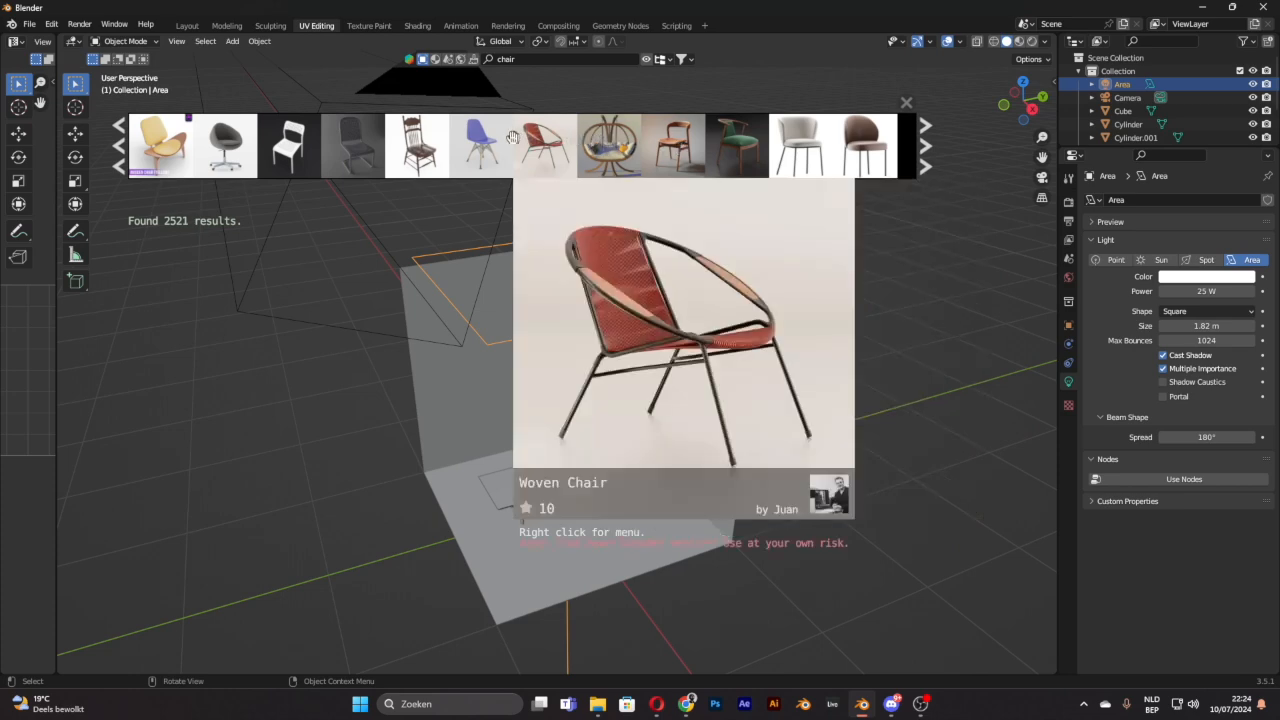
mouse_move(366, 148)
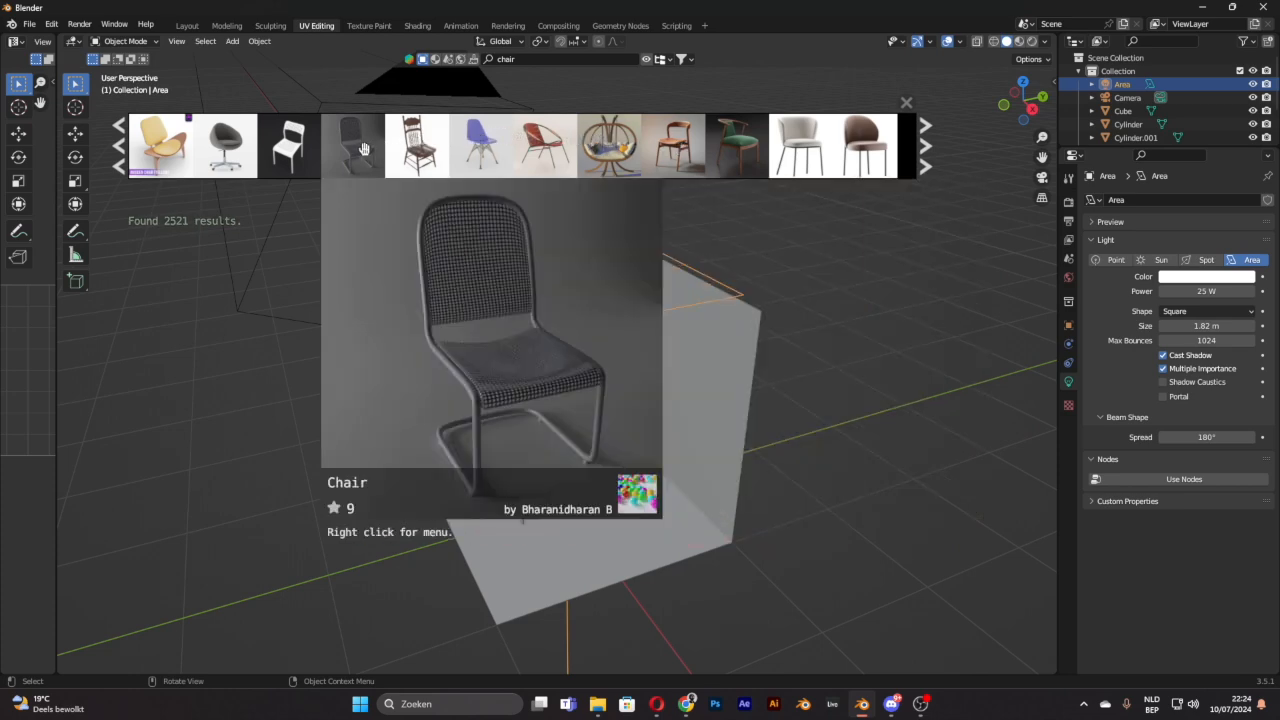
mouse_move(230, 150)
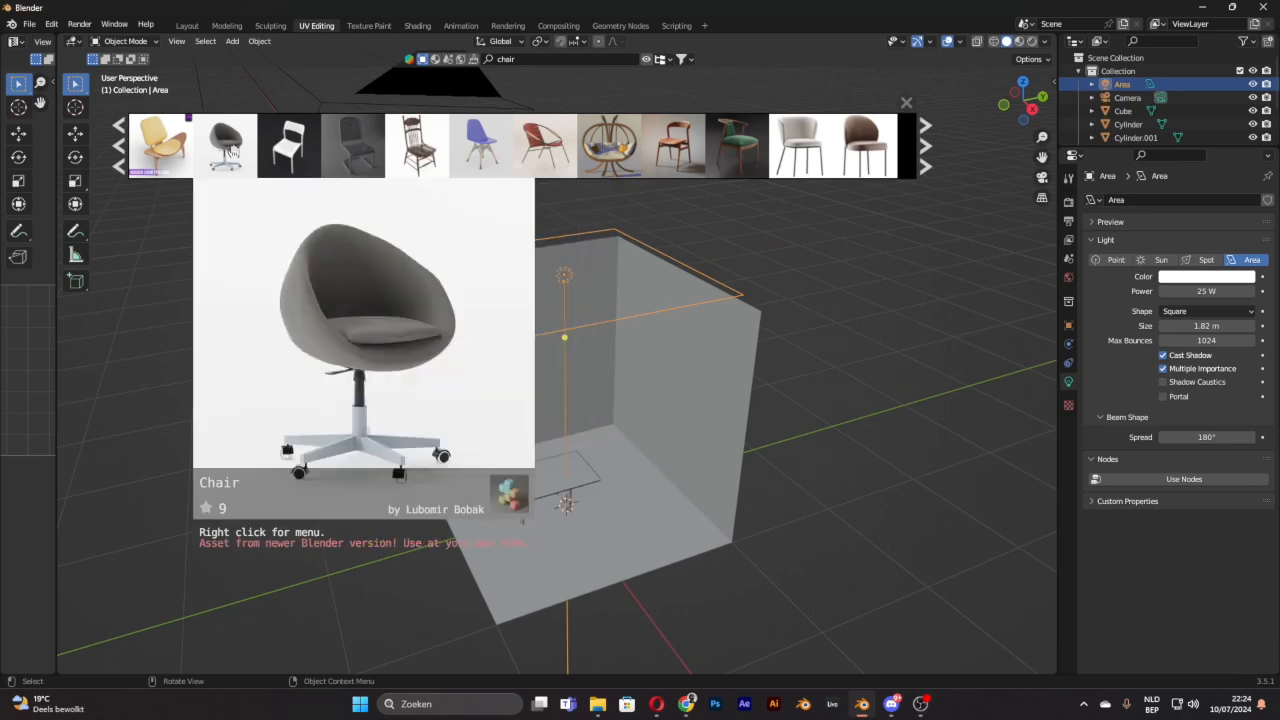
mouse_move(423, 160)
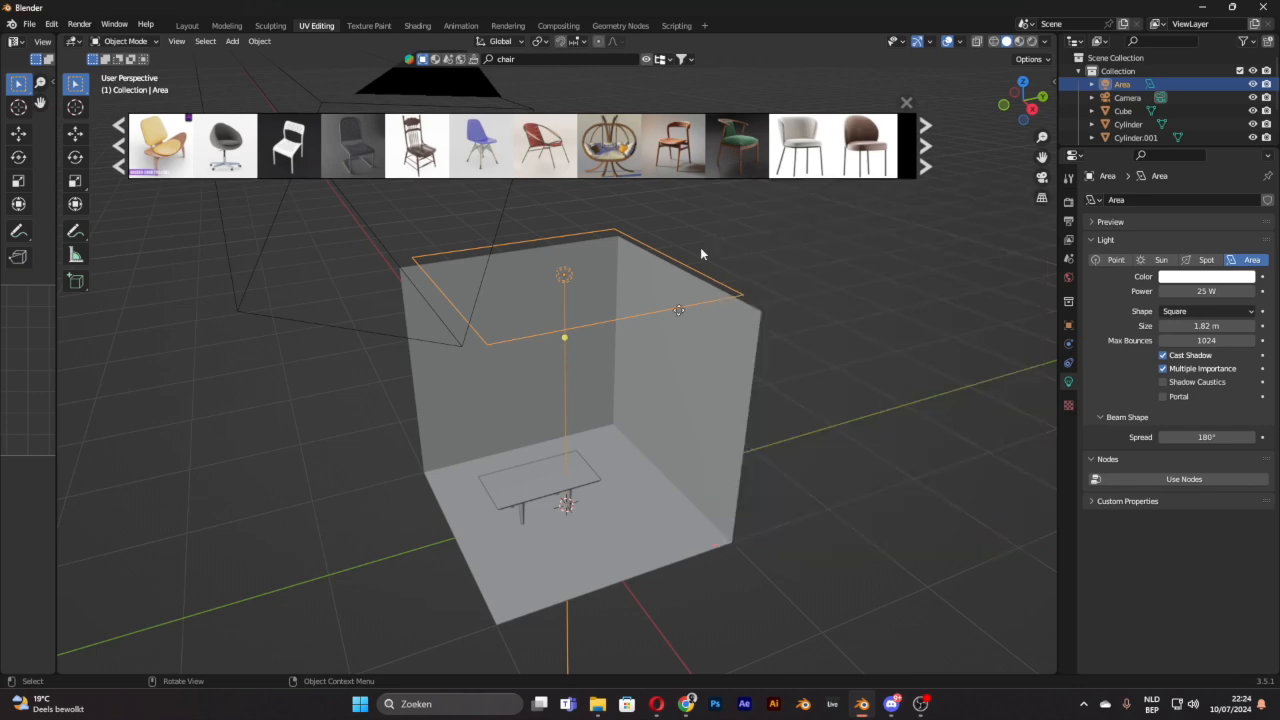
left_click(926, 166)
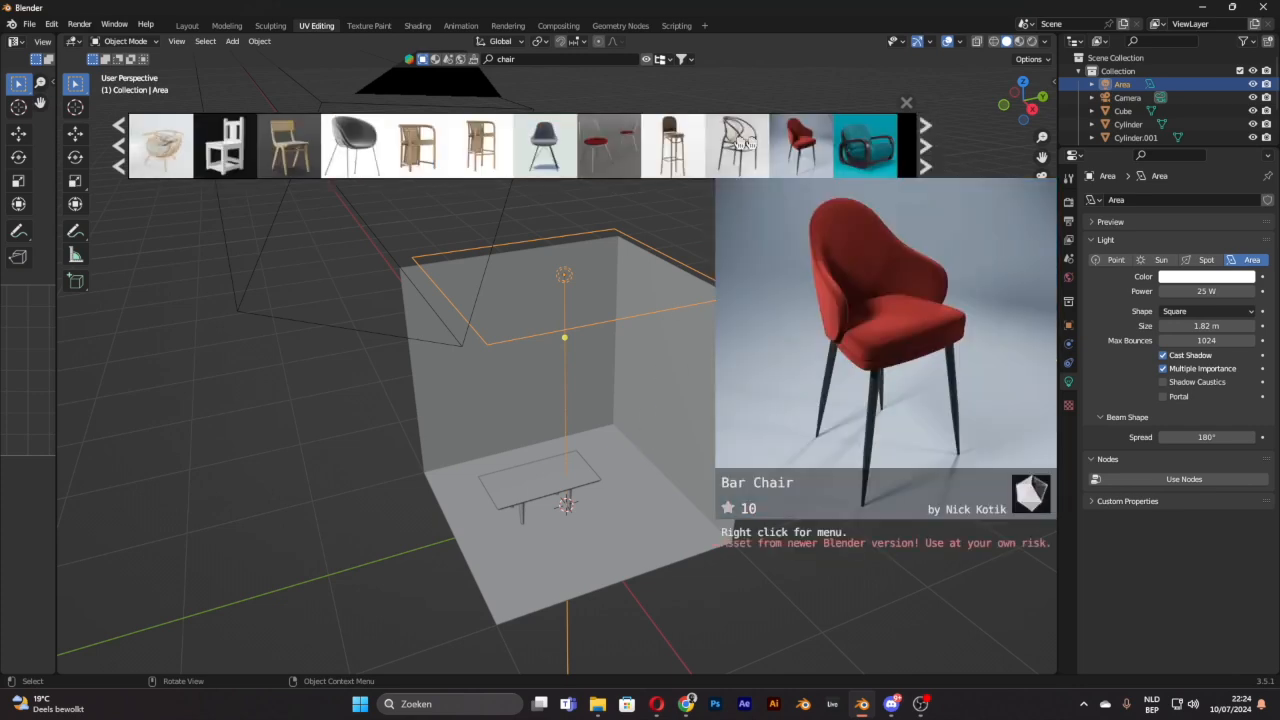
mouse_move(603, 149)
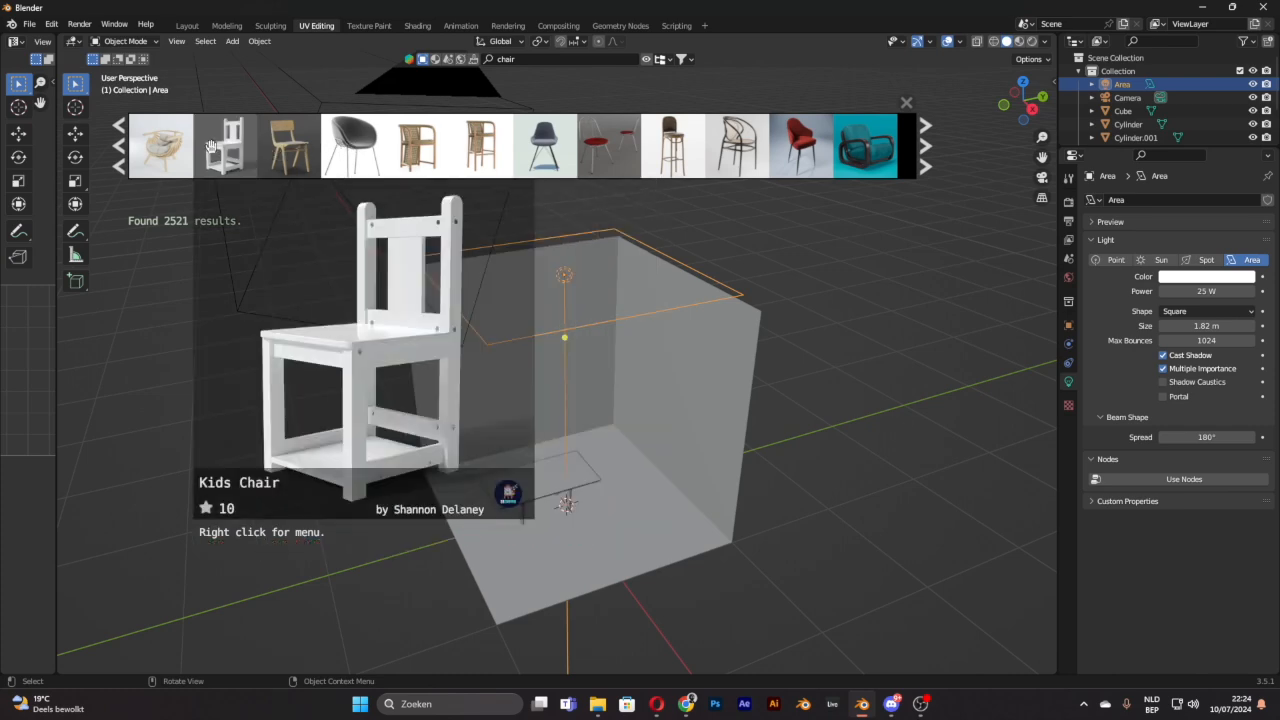
Step: Return to the first page of results and place the black wooden Chair on the room floor beside the table
left_click(118, 142)
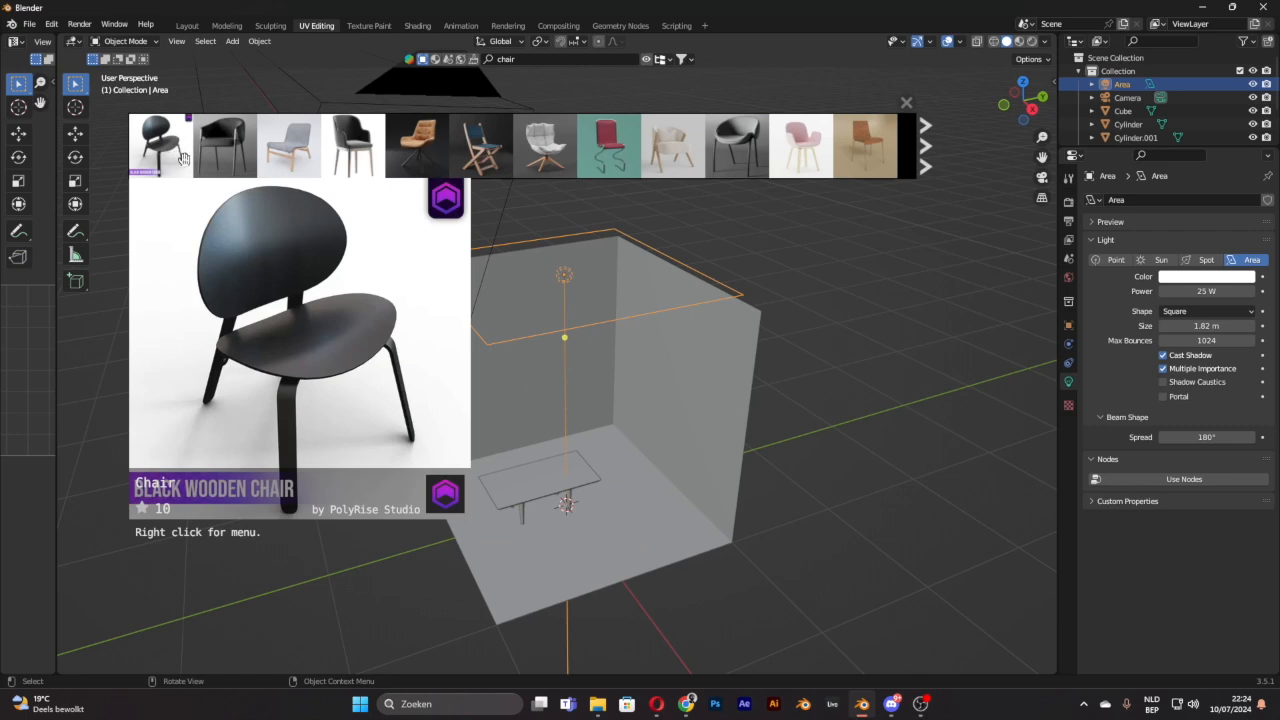
left_click_drag(183, 159, 566, 500)
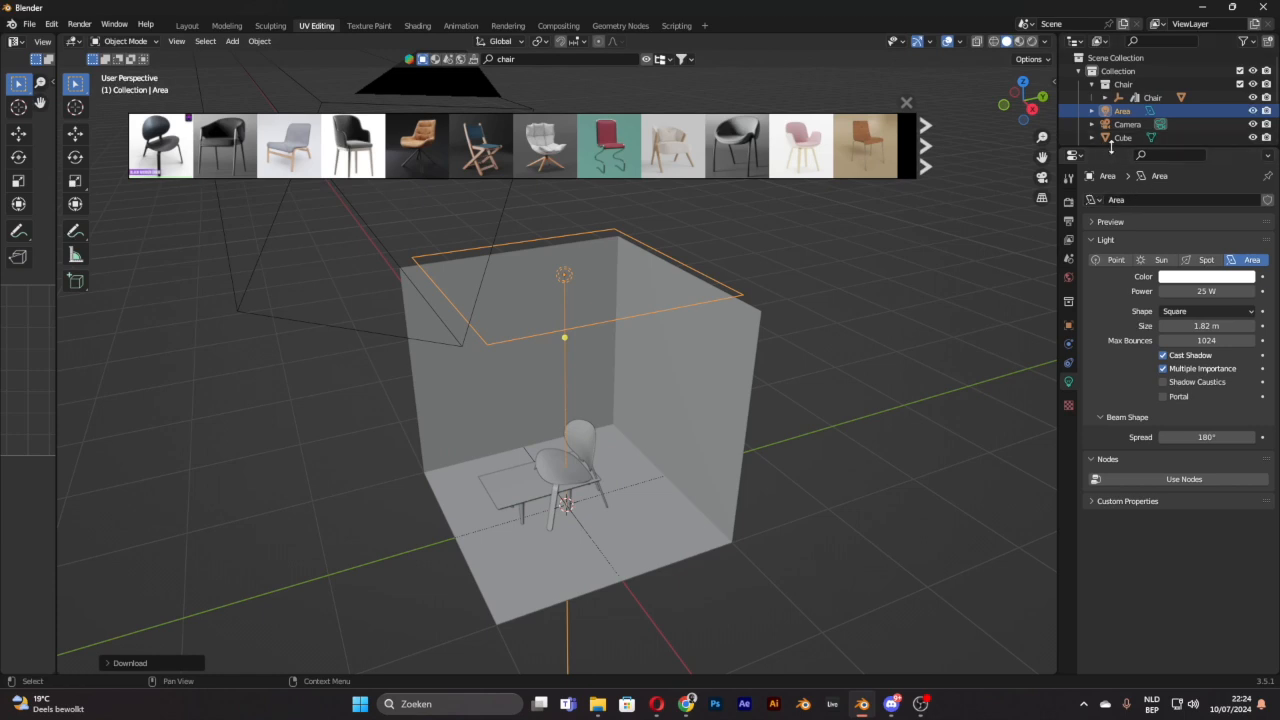
Step: Enlarge the object list and scale the whole Chair down to suit the table
left_click_drag(1111, 147, 1111, 342)
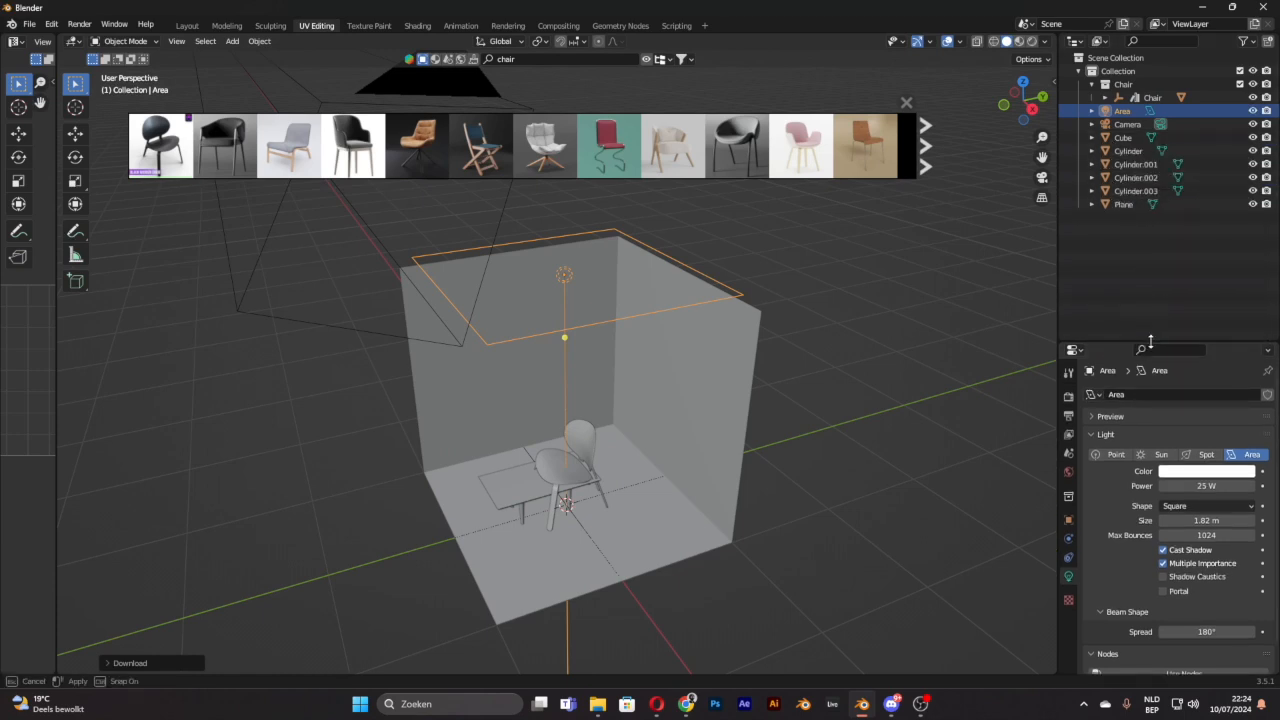
left_click(1152, 97)
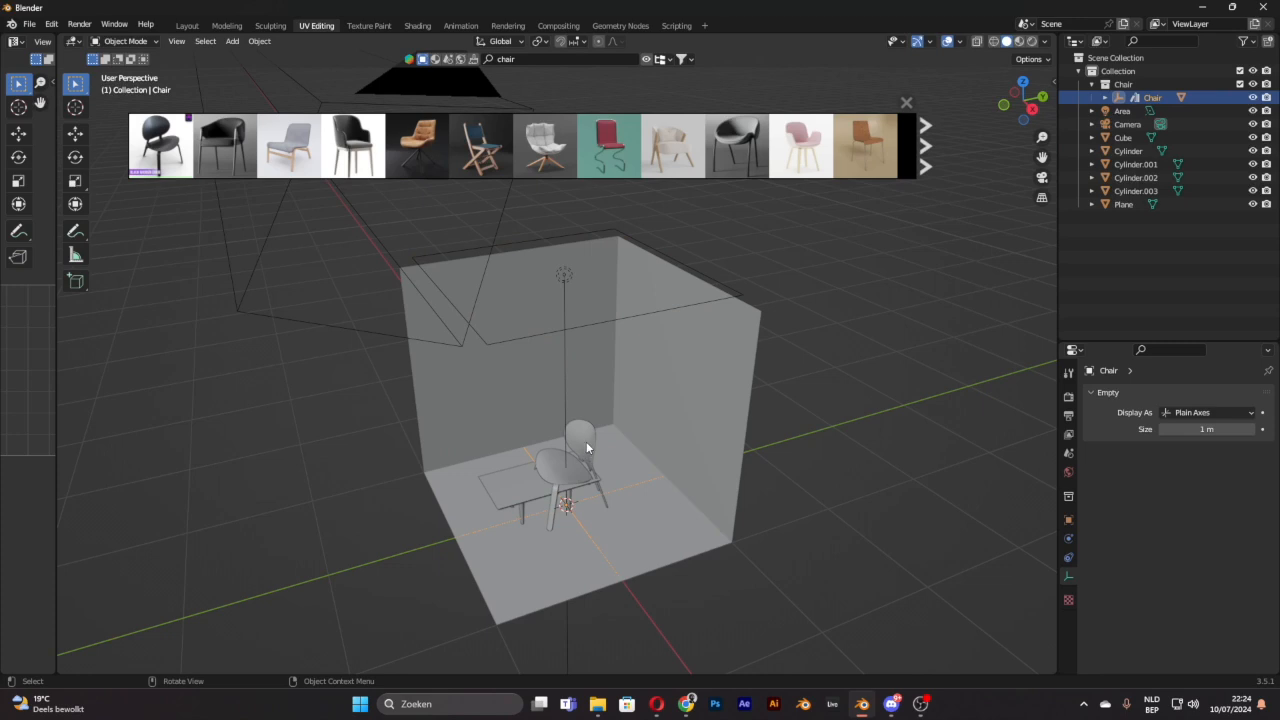
key("s")
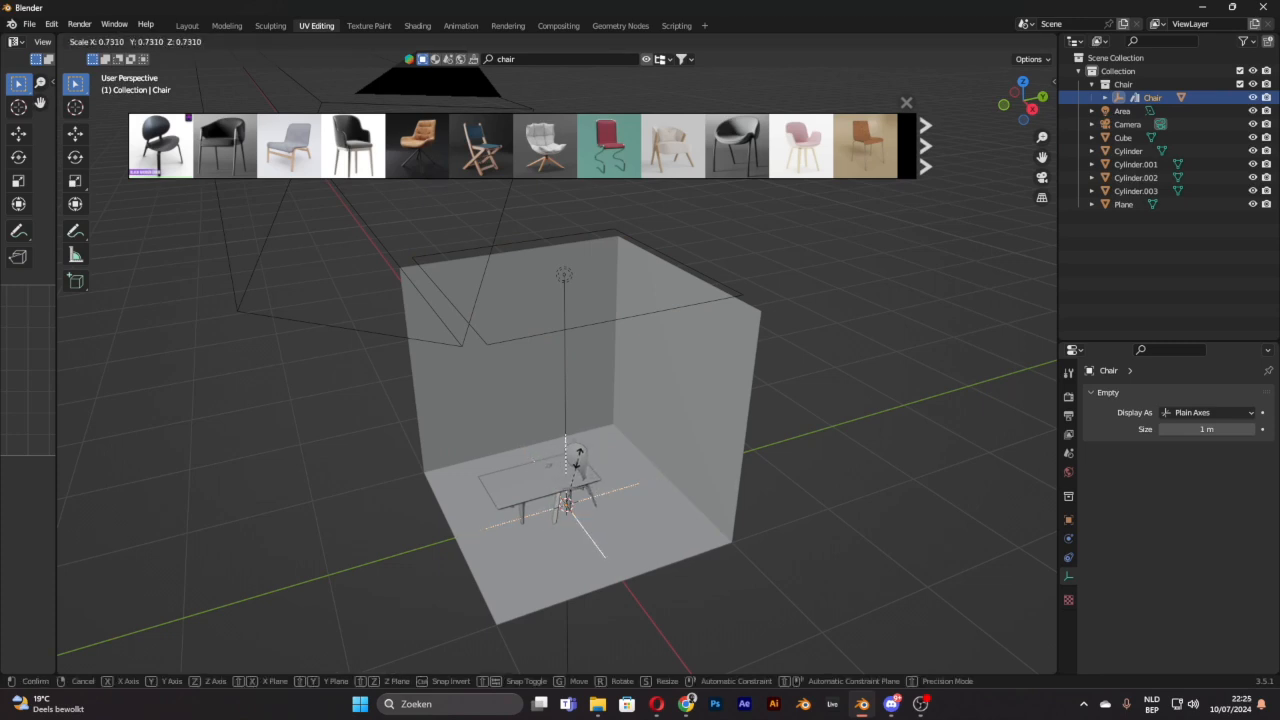
left_click(572, 463)
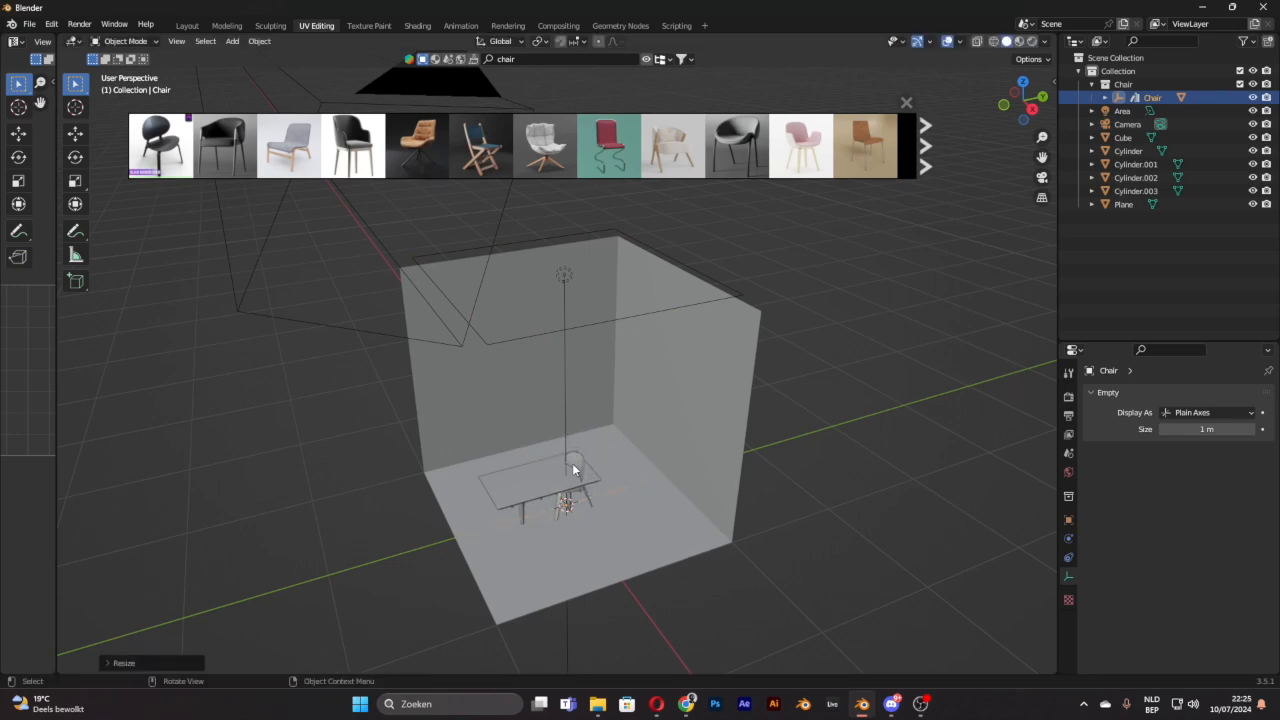
Step: Move the Chair along X out from under the table to its long side
left_click(76, 159)
mouse_move(600, 535)
left_mouse_down()
mouse_move(536, 562)
mouse_move(605, 556)
left_mouse_up()
left_click(78, 140)
Step: Fine-tune the Chair's overall scale and nudge it along X closer to the table edge
middle_click_drag(820, 439, 903, 374)
scroll(900, 412, "up", 3)
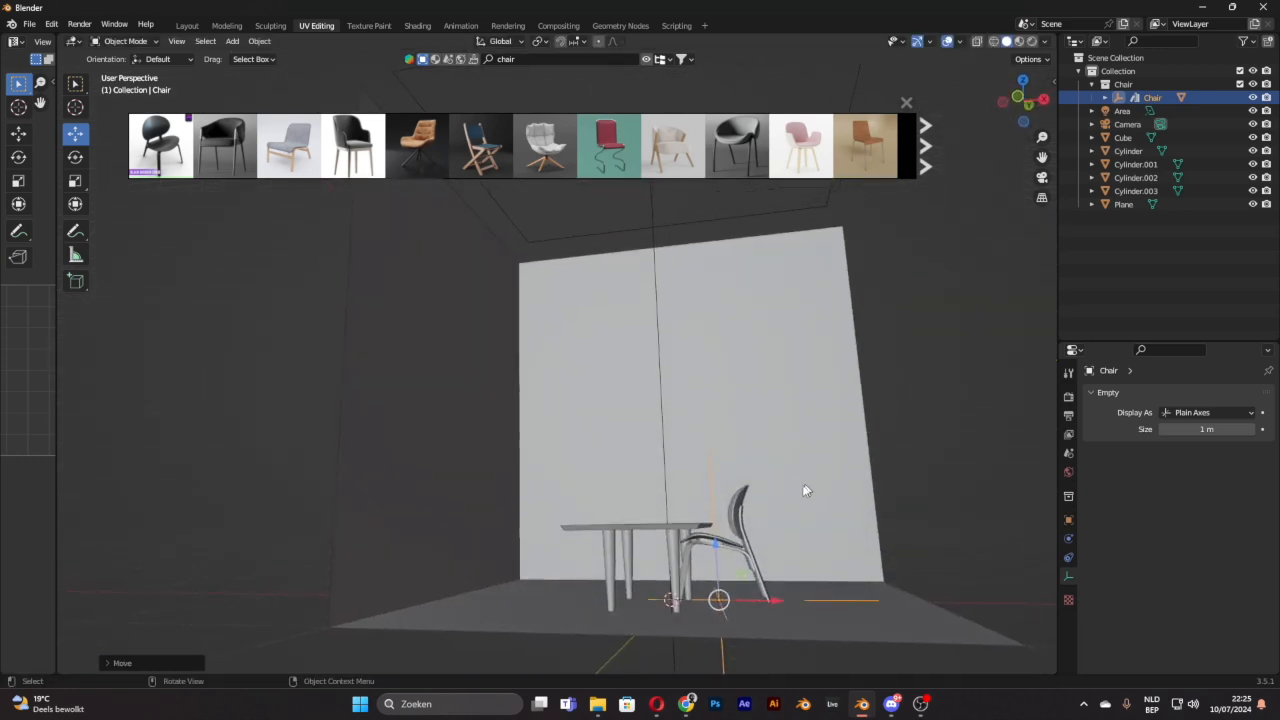
key("s")
left_click(777, 517)
middle_click_drag(777, 517, 750, 607)
left_click_drag(747, 602, 736, 601)
key("s")
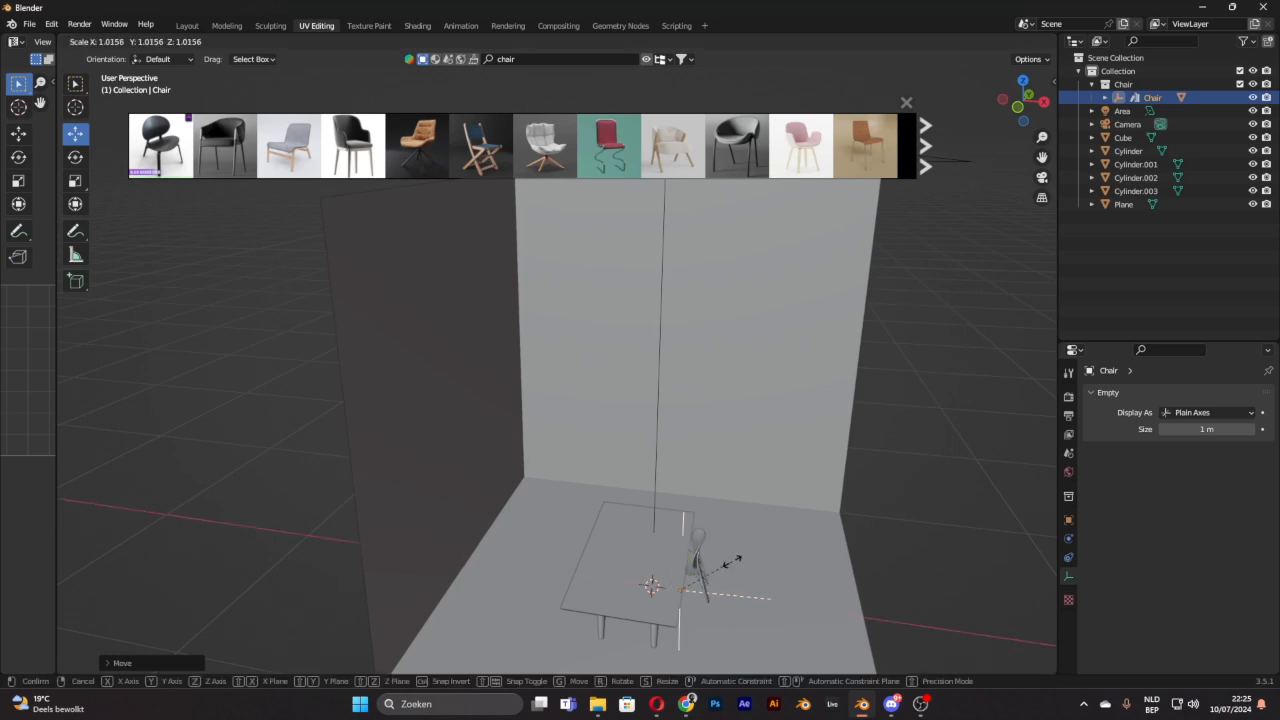
left_click(739, 561)
Step: Rotate the Chair slightly so that it squarely faces the long side of the table
middle_click_drag(740, 567, 766, 457)
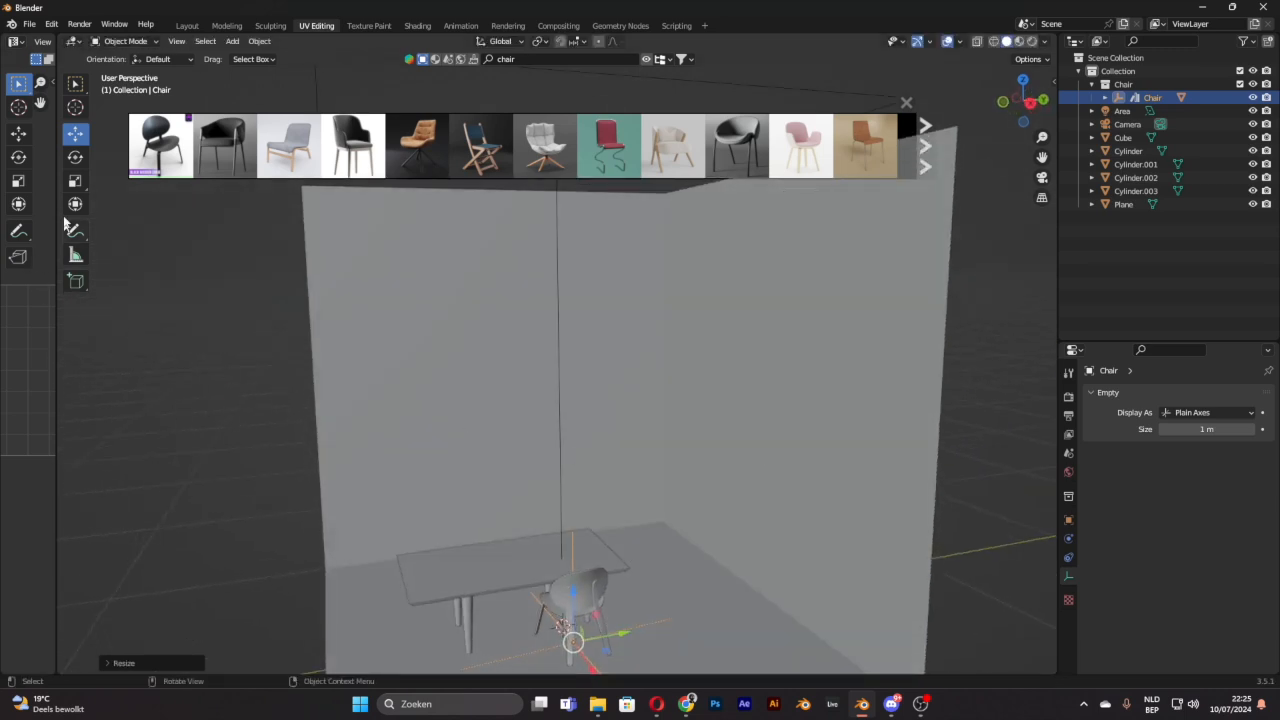
left_click(73, 158)
left_click_drag(622, 664, 625, 665)
middle_click_drag(908, 500, 880, 592)
mouse_move(610, 543)
left_mouse_down()
mouse_move(616, 525)
mouse_move(619, 536)
left_mouse_up()
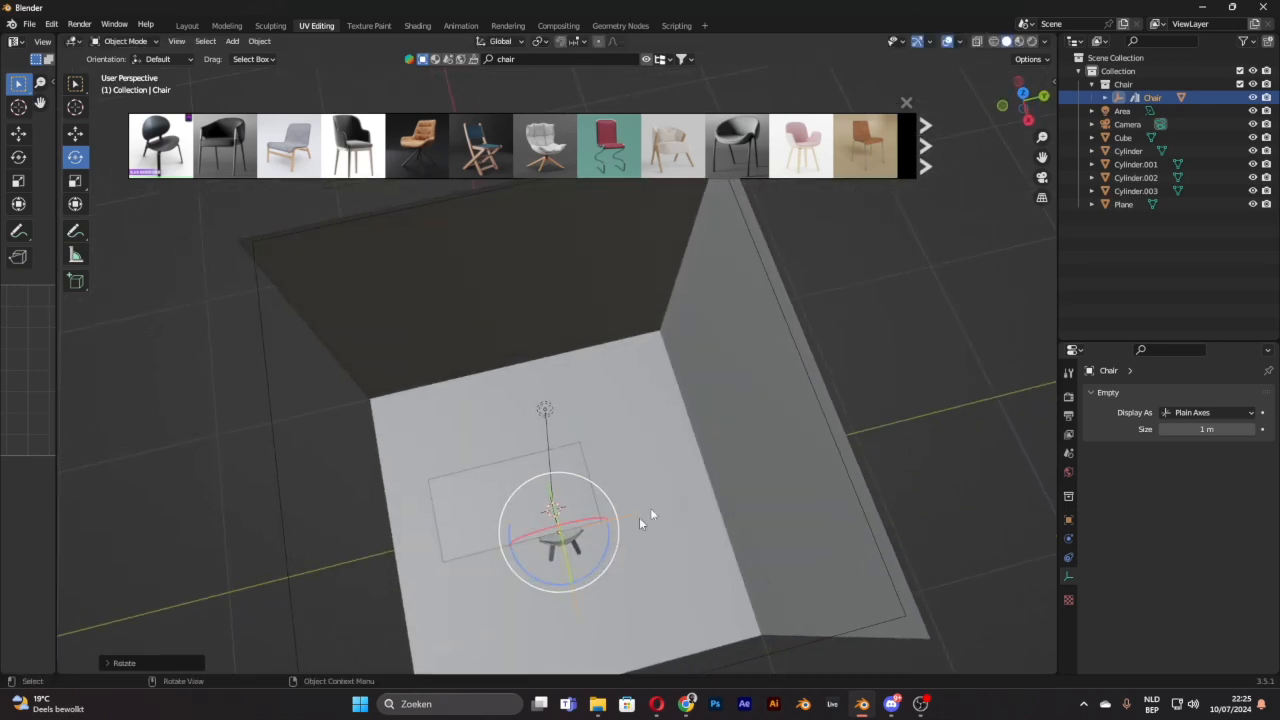
left_click(624, 537)
left_click(920, 345)
Step: Select the chair mesh and duplicate it in place
middle_click_drag(925, 345, 960, 208)
middle_click_drag(648, 463, 640, 517)
scroll(768, 527, "up", 3)
left_click(583, 594)
scroll(661, 585, "down", 1)
middle_click_drag(662, 585, 685, 582)
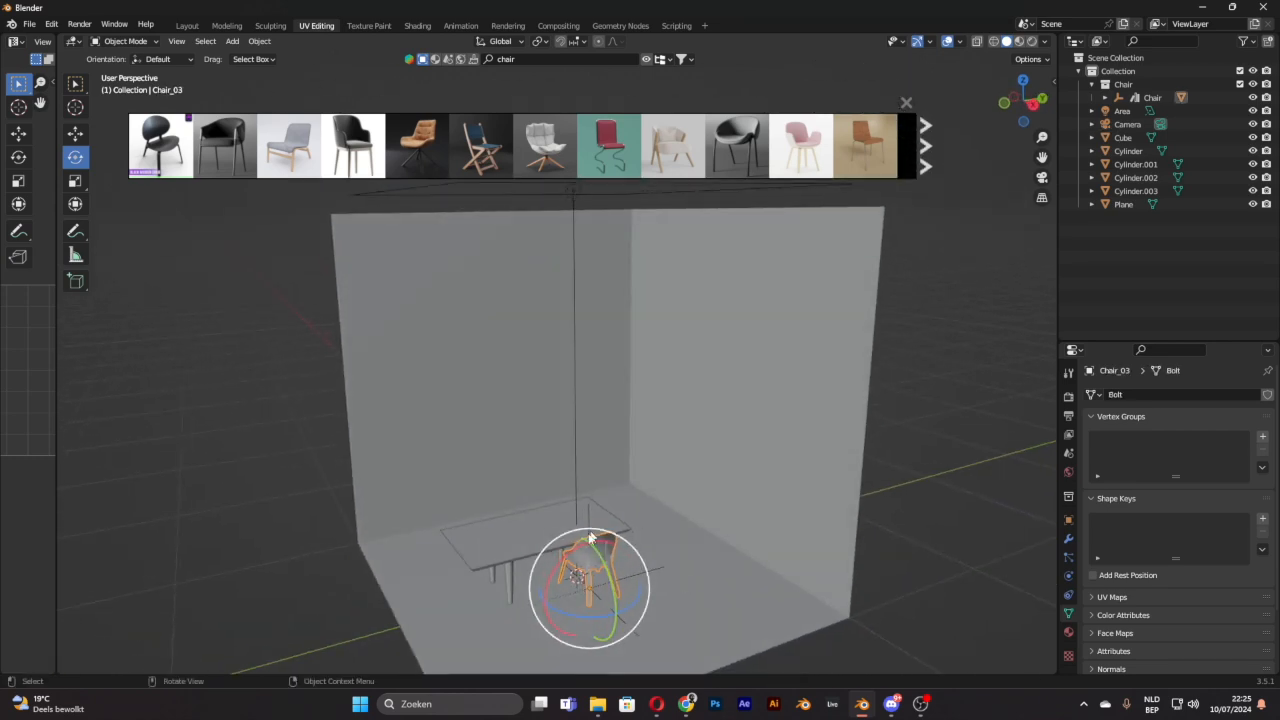
key("shift")
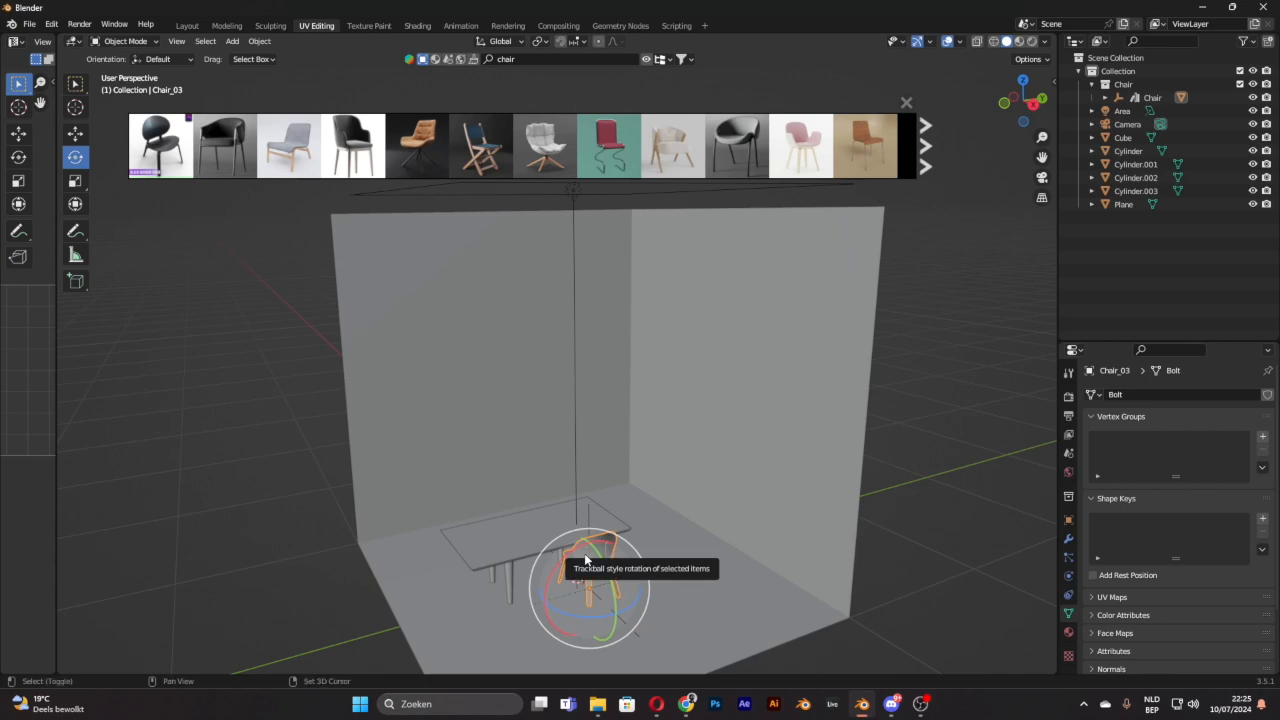
key("shift+d")
right_click(586, 560)
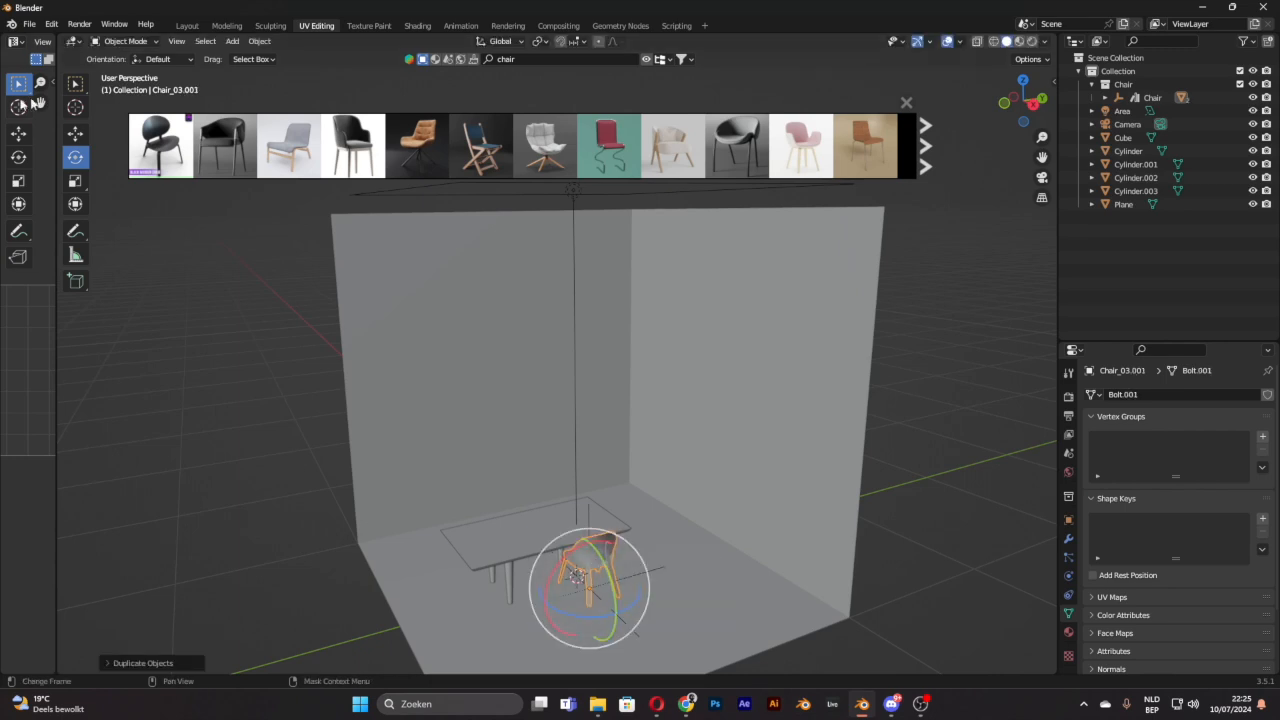
Step: Move the duplicated chair along Y so it stands beside the first one on the same long side of the table
left_click(78, 135)
left_click_drag(634, 578, 577, 594)
left_click(738, 532)
middle_click_drag(738, 538, 714, 607)
left_click(514, 553)
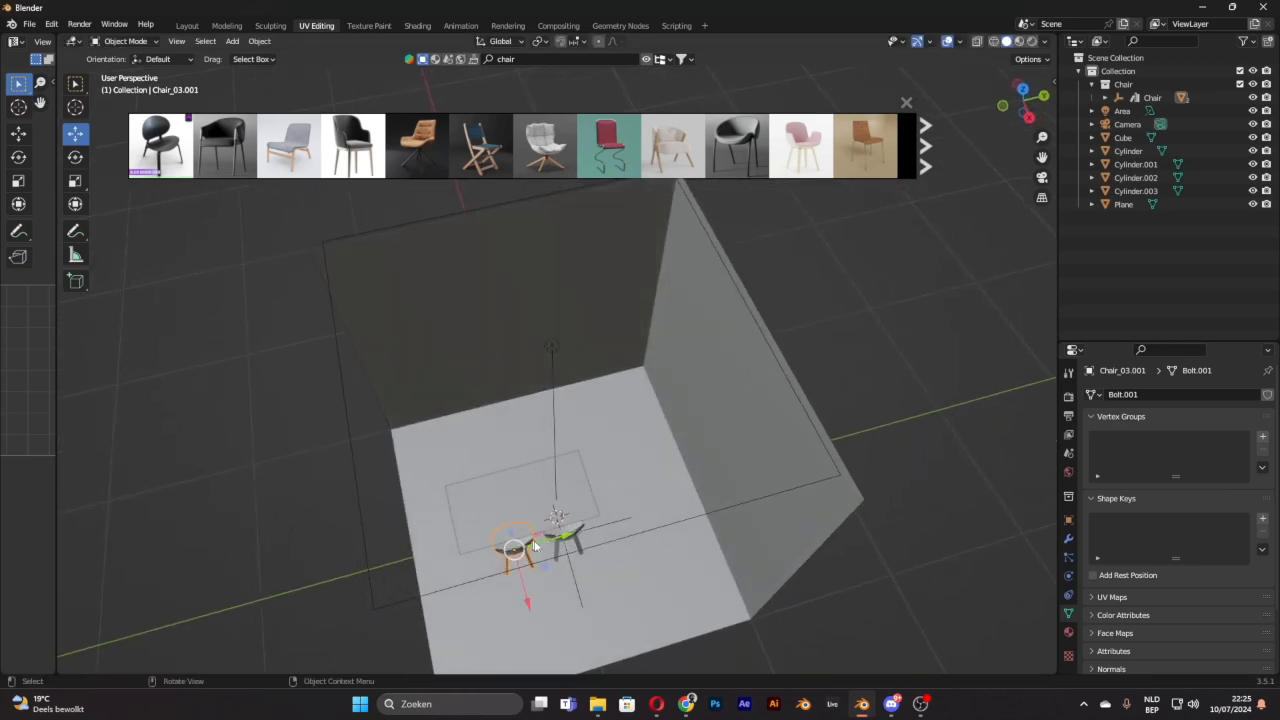
left_click_drag(563, 537, 557, 539)
left_click(703, 456)
Step: Duplicate the second chair and move the copy along X to the opposite side of the table
left_click(519, 552)
key("shift+d")
left_click(519, 552)
left_click_drag(519, 610, 503, 546)
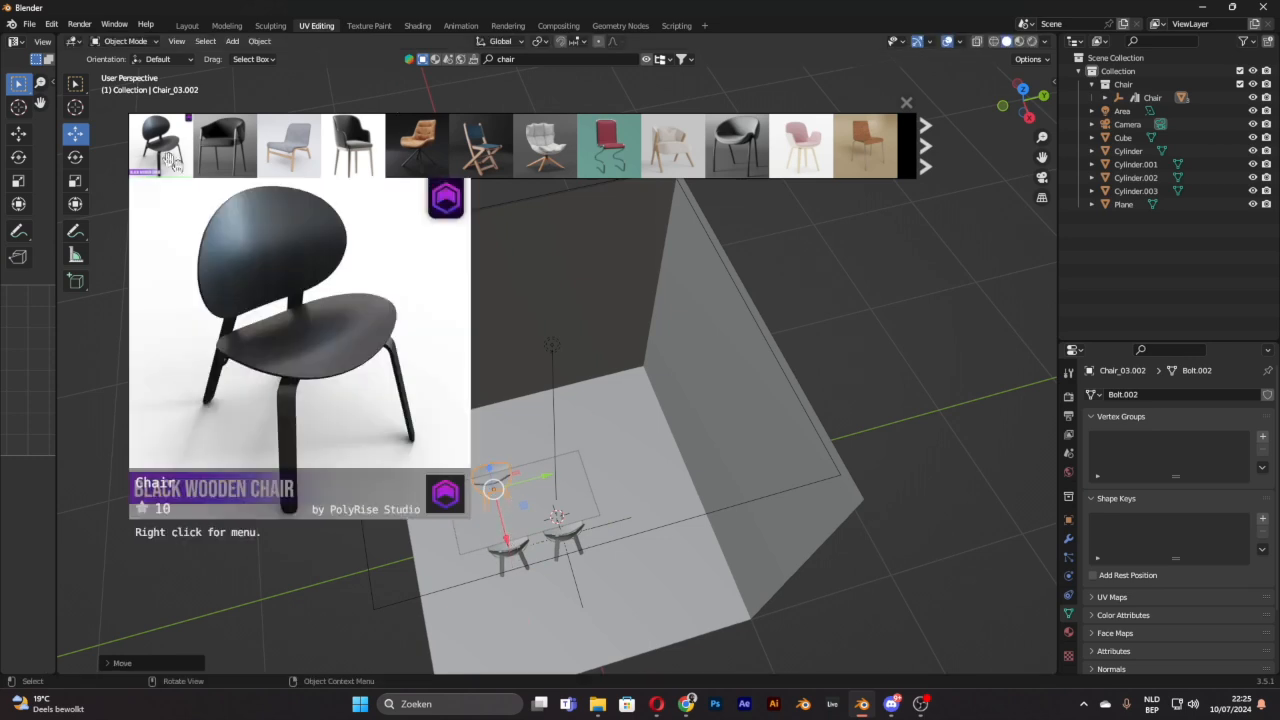
Step: Set the third chair's Y rotation to 0° and Z rotation to 180°, and adjust its X position at the table edge
left_click(1068, 520)
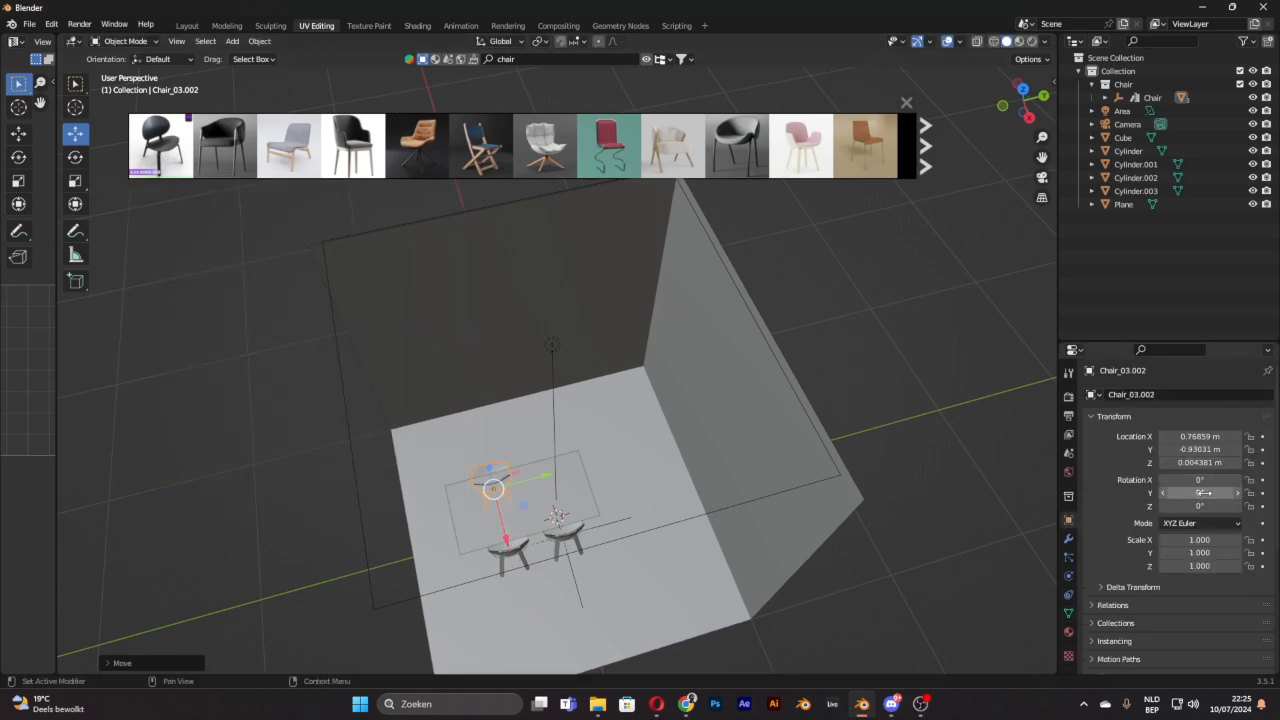
left_click_drag(1195, 494, 1208, 494)
left_click(1195, 494)
type("0")
key("Return")
left_click_drag(1201, 508, 1216, 509)
left_click(1203, 511)
type("180")
key("Return")
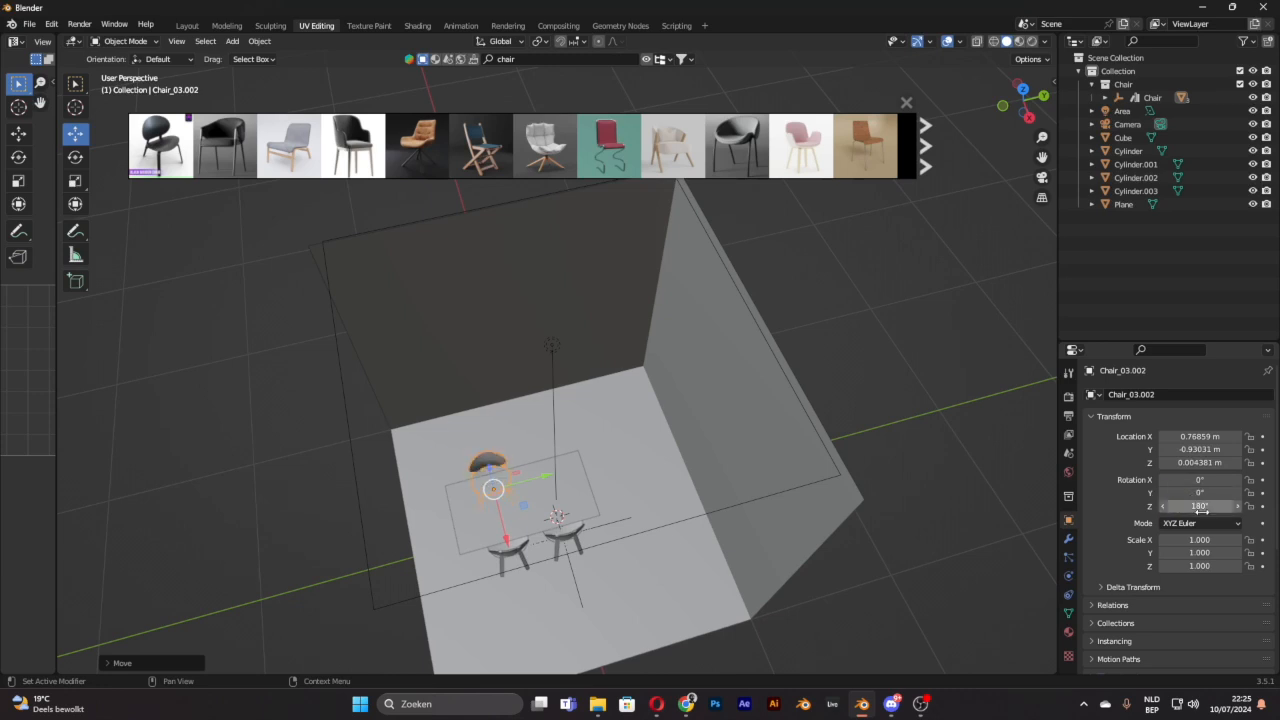
middle_click_drag(655, 392, 790, 337)
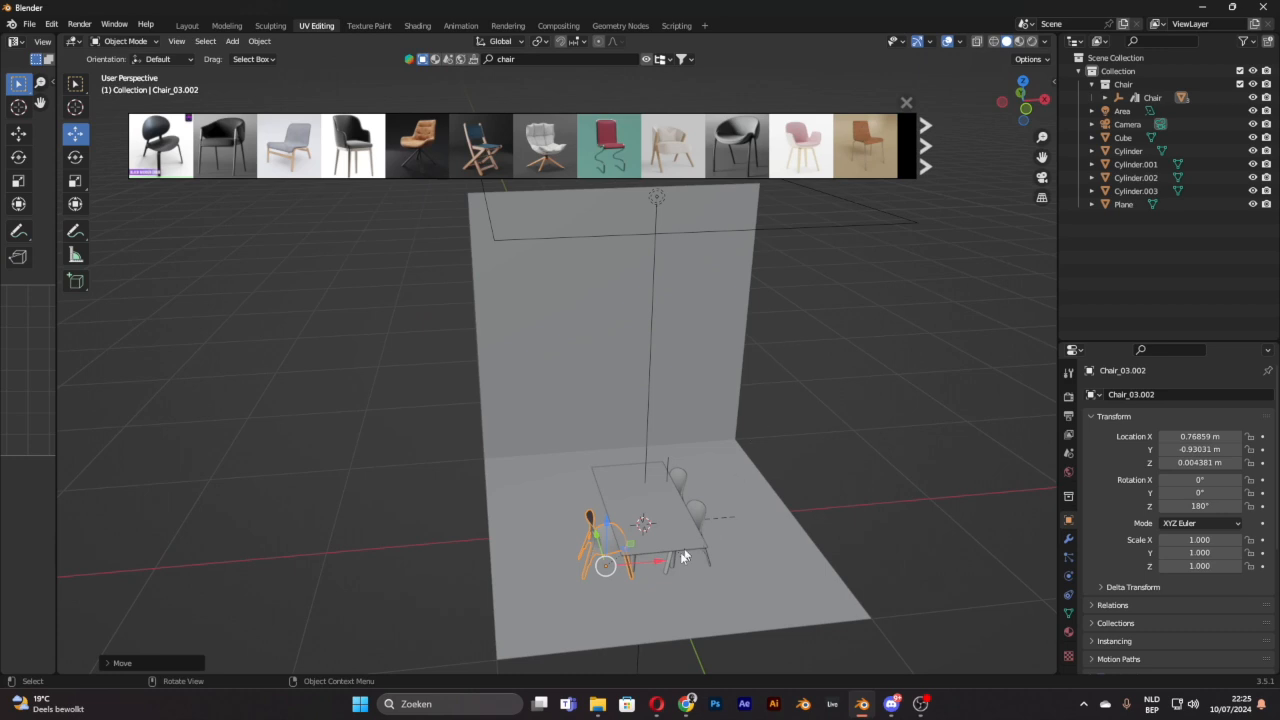
left_click_drag(662, 569, 673, 568)
Step: Duplicate the third chair along Y to place a fourth chair beside it on the same side
scroll(730, 512, "up", 1)
middle_click_drag(736, 511, 720, 548)
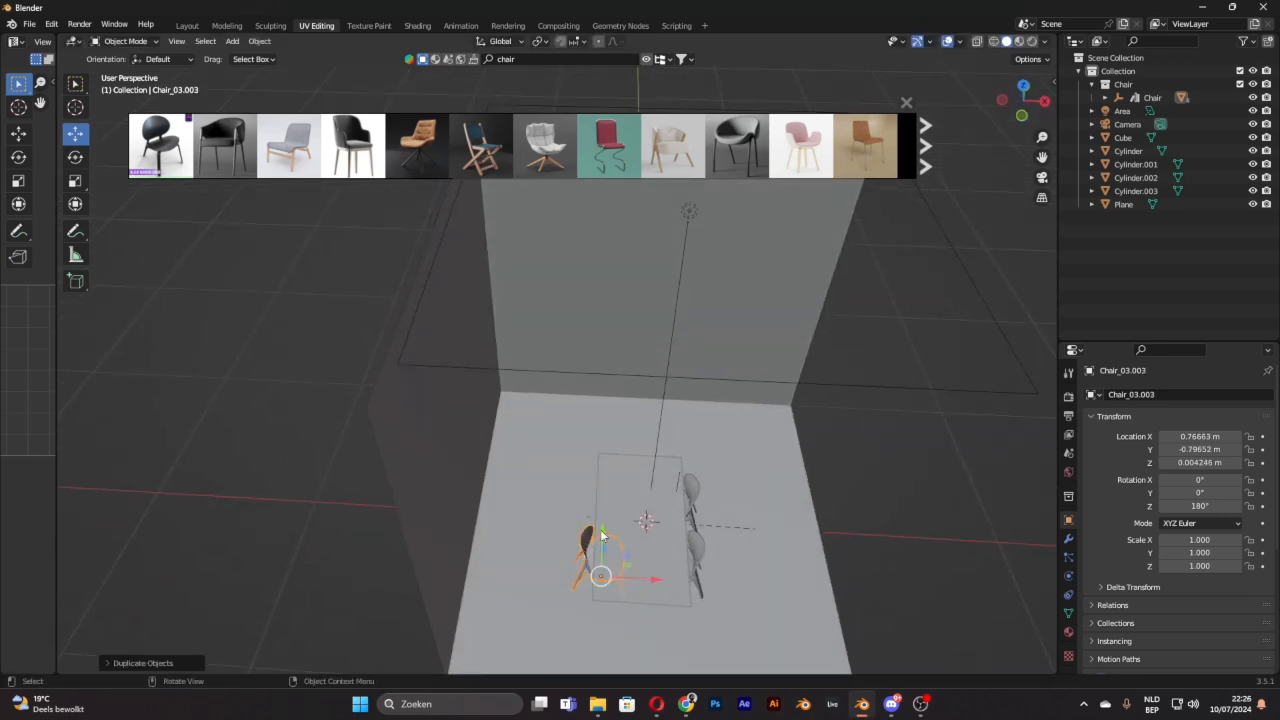
key("shift+d")
key("y")
left_click(603, 500)
middle_click_drag(603, 500, 596, 406)
left_click_drag(596, 407, 595, 406)
left_click(1000, 314)
Step: Shift the second and third chairs along Y to even out the spacing of the facing chair pairs
middle_click_drag(719, 363, 718, 329)
left_click(472, 476)
left_click(510, 474)
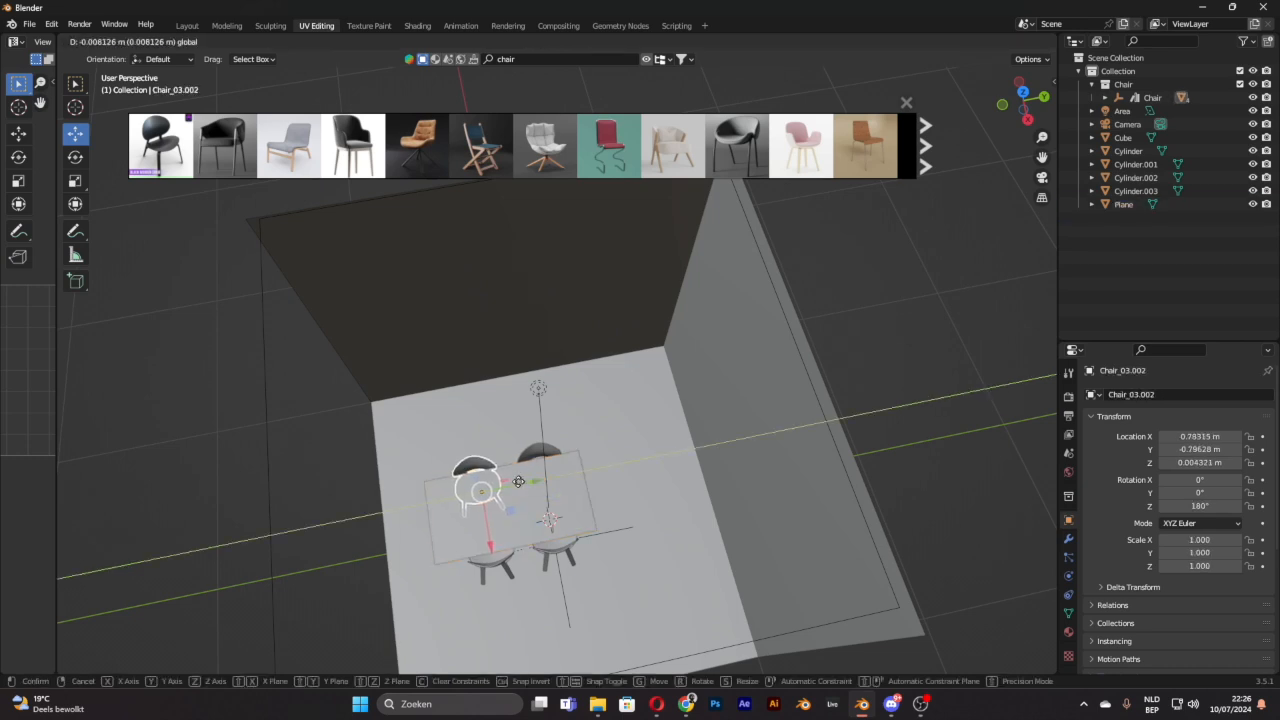
left_click(506, 568)
left_click_drag(537, 553, 528, 547)
middle_click_drag(933, 319, 973, 310)
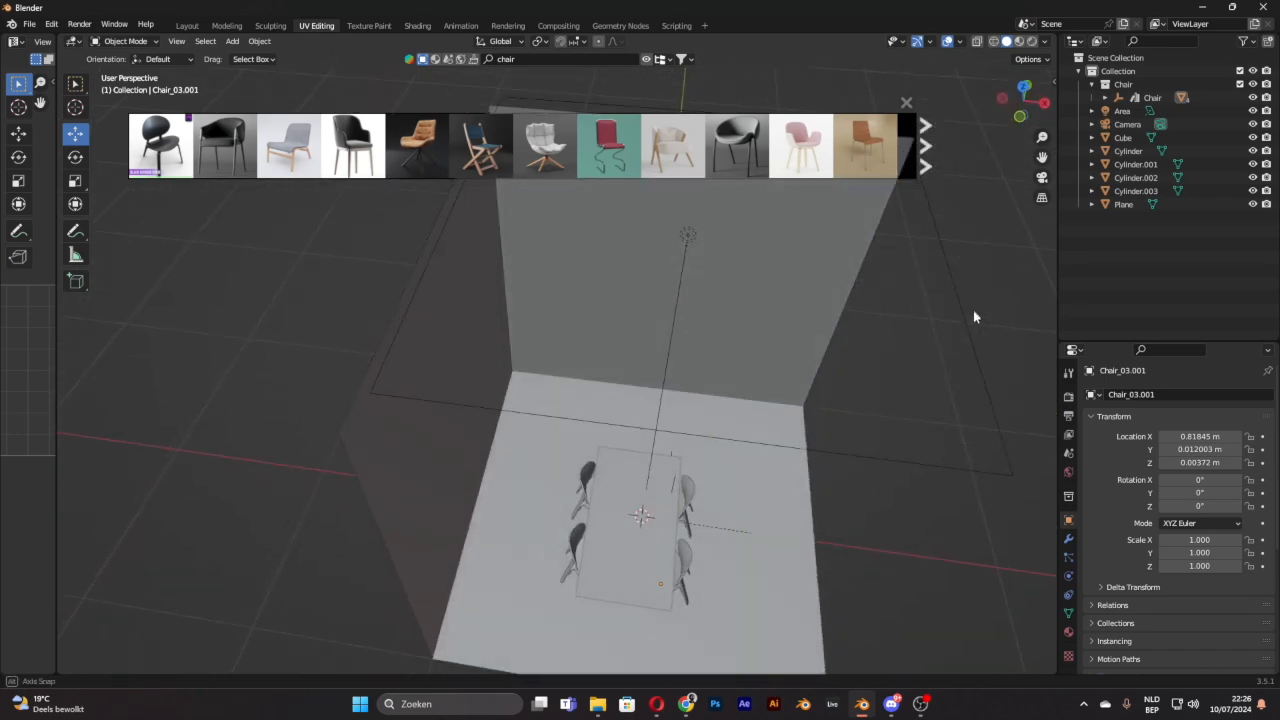
left_click_drag(1045, 158, 1097, 70)
middle_click_drag(980, 230, 760, 320)
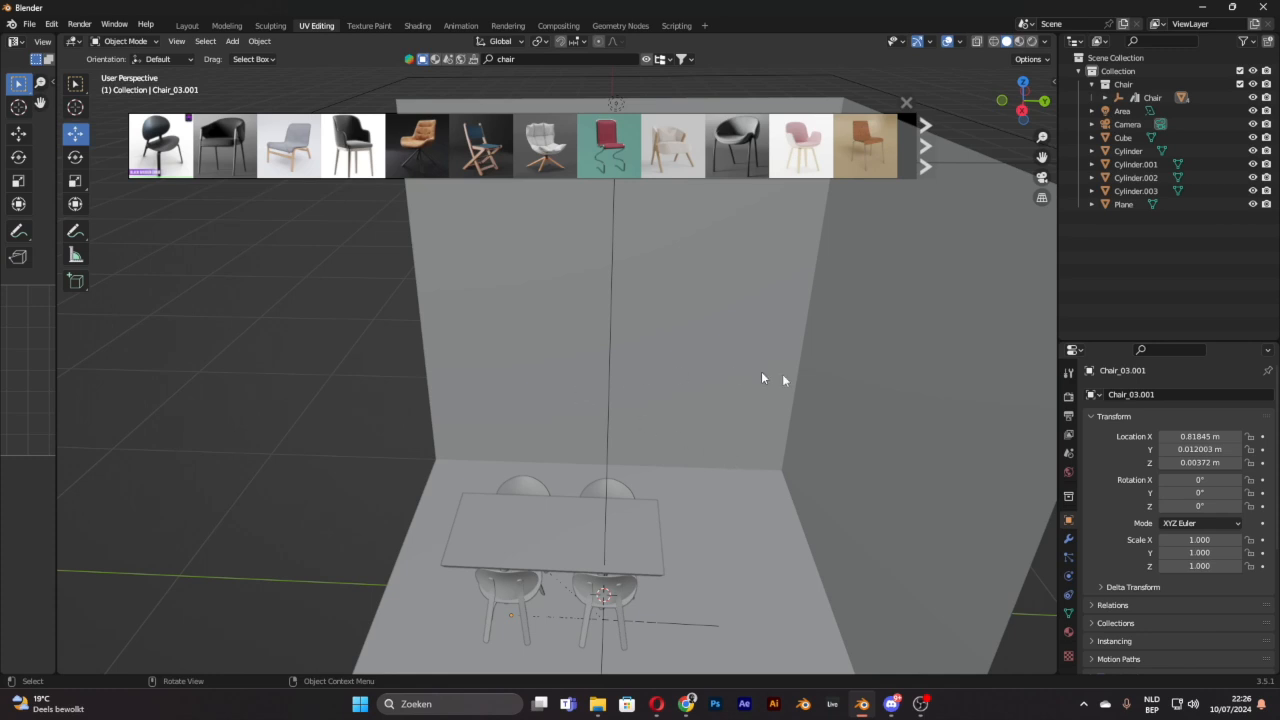
Step: Search the model library for "kitchen"
left_click(621, 59)
type("kitchen")
key("Return")
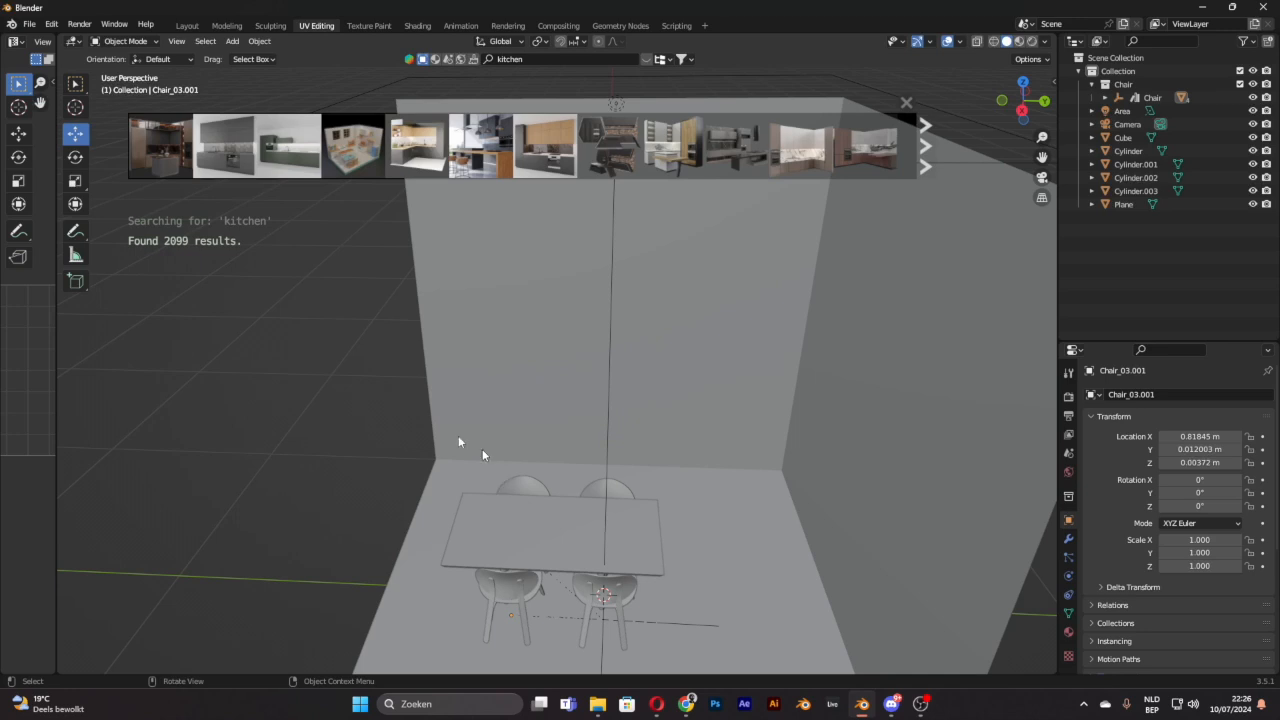
Step: Compare the previews of the kitchen models on the first page of search results
mouse_move(157, 152)
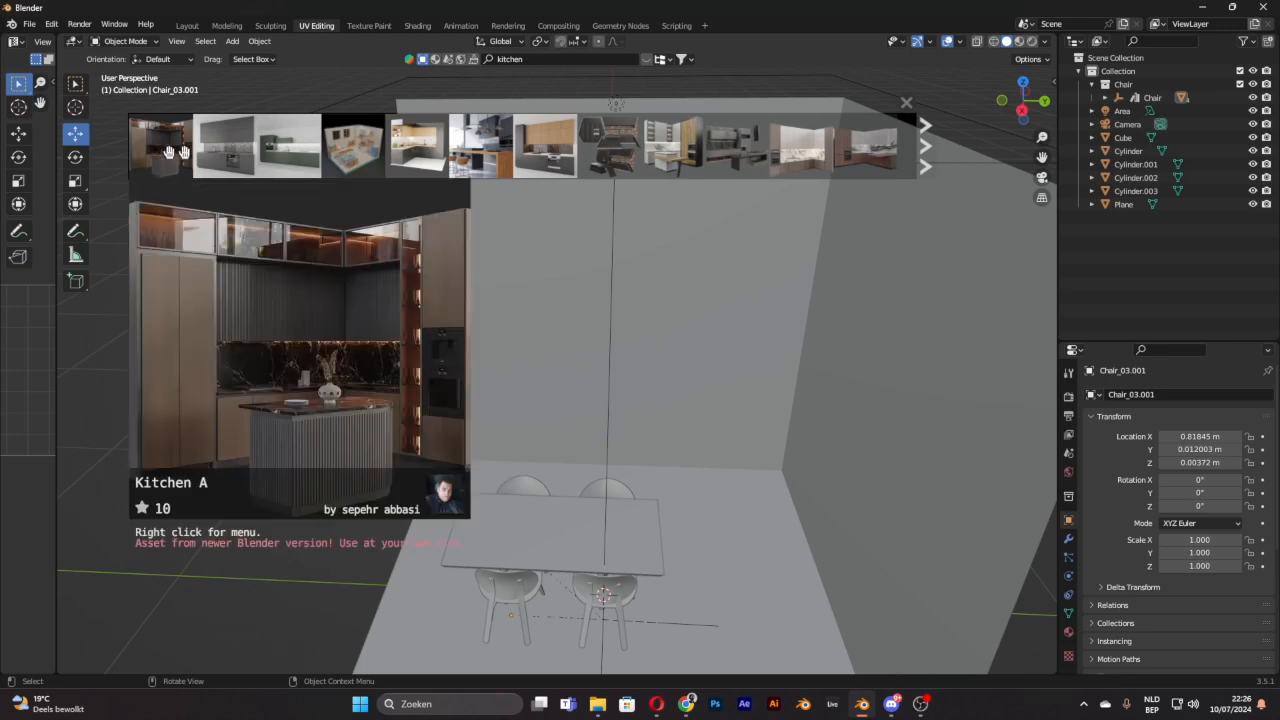
mouse_move(202, 148)
mouse_move(266, 157)
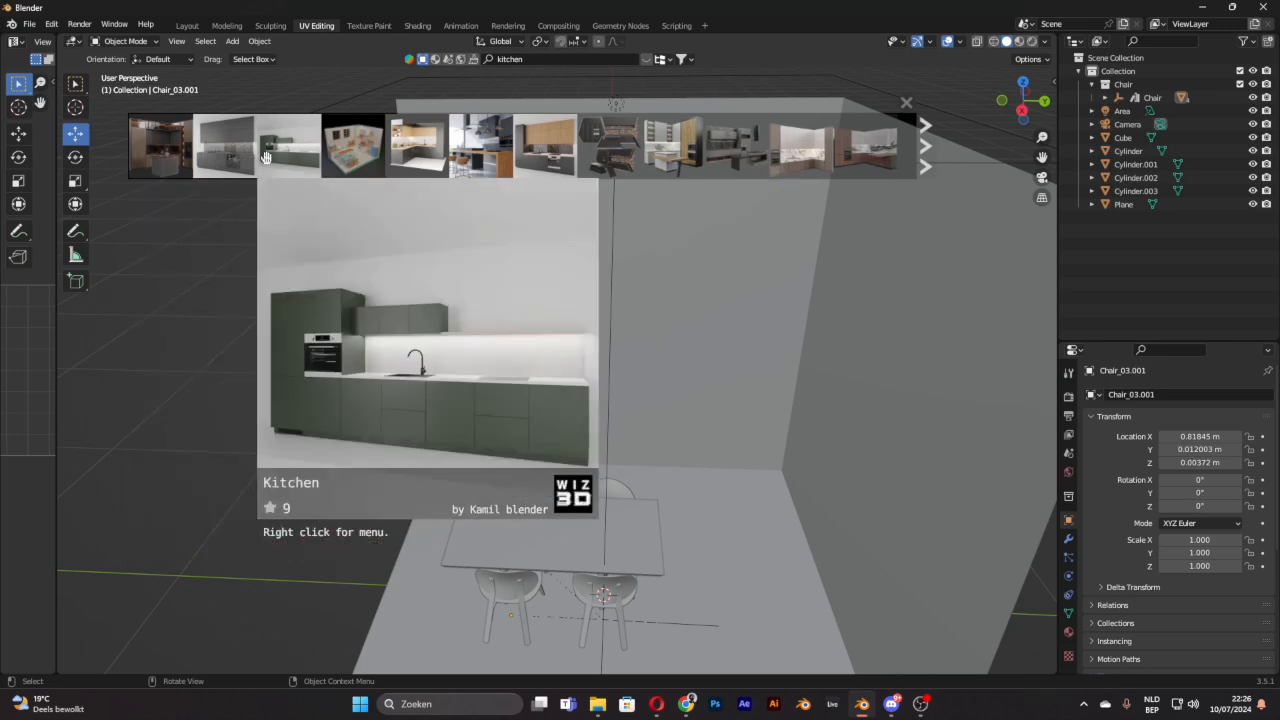
mouse_move(326, 160)
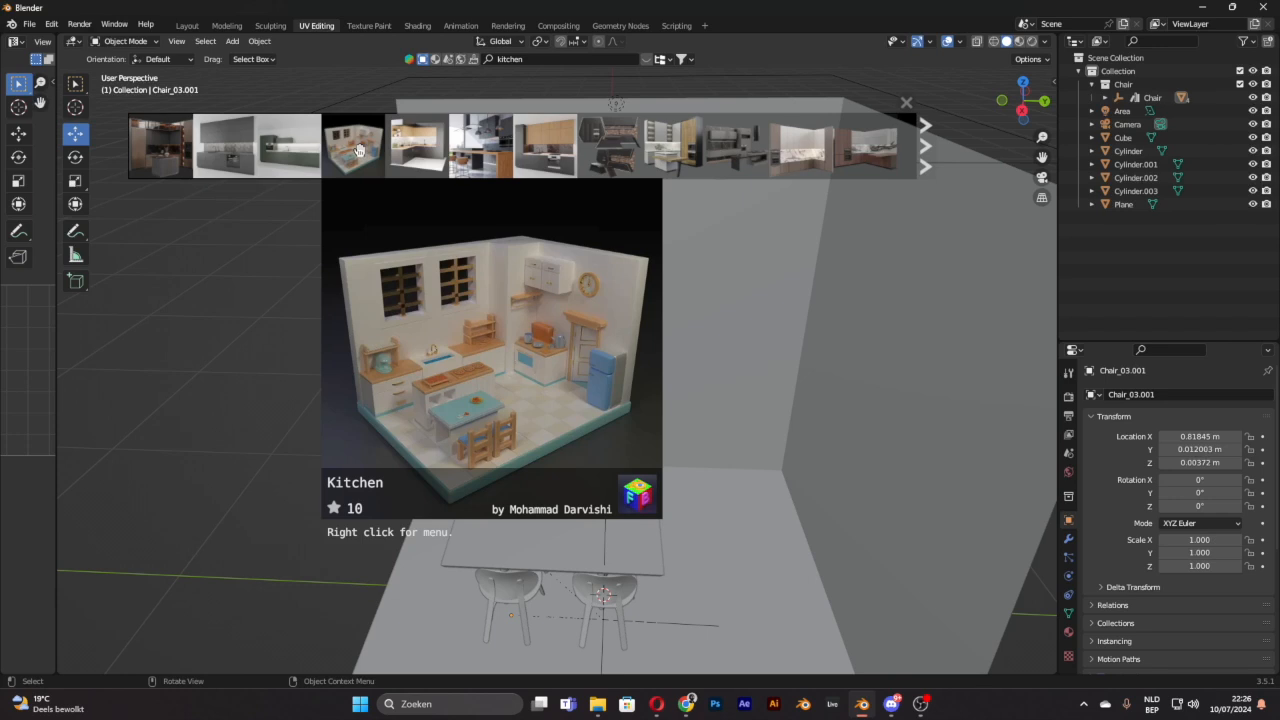
mouse_move(463, 157)
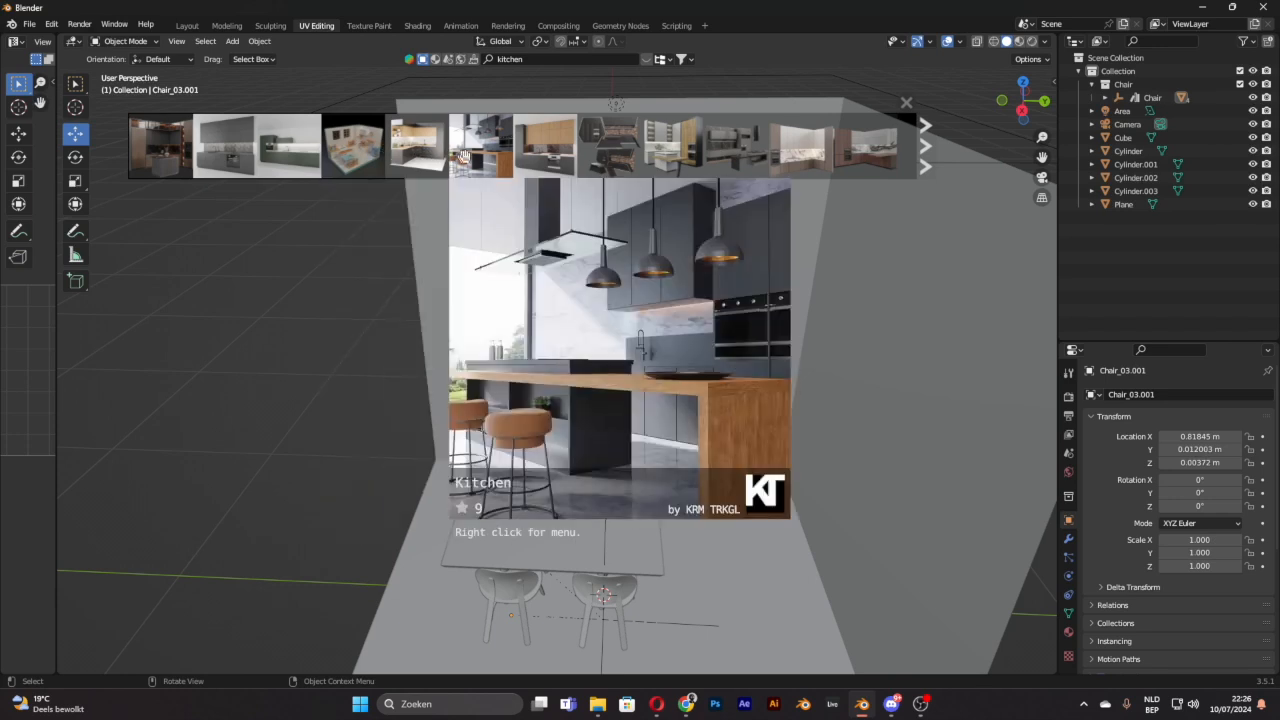
mouse_move(545, 167)
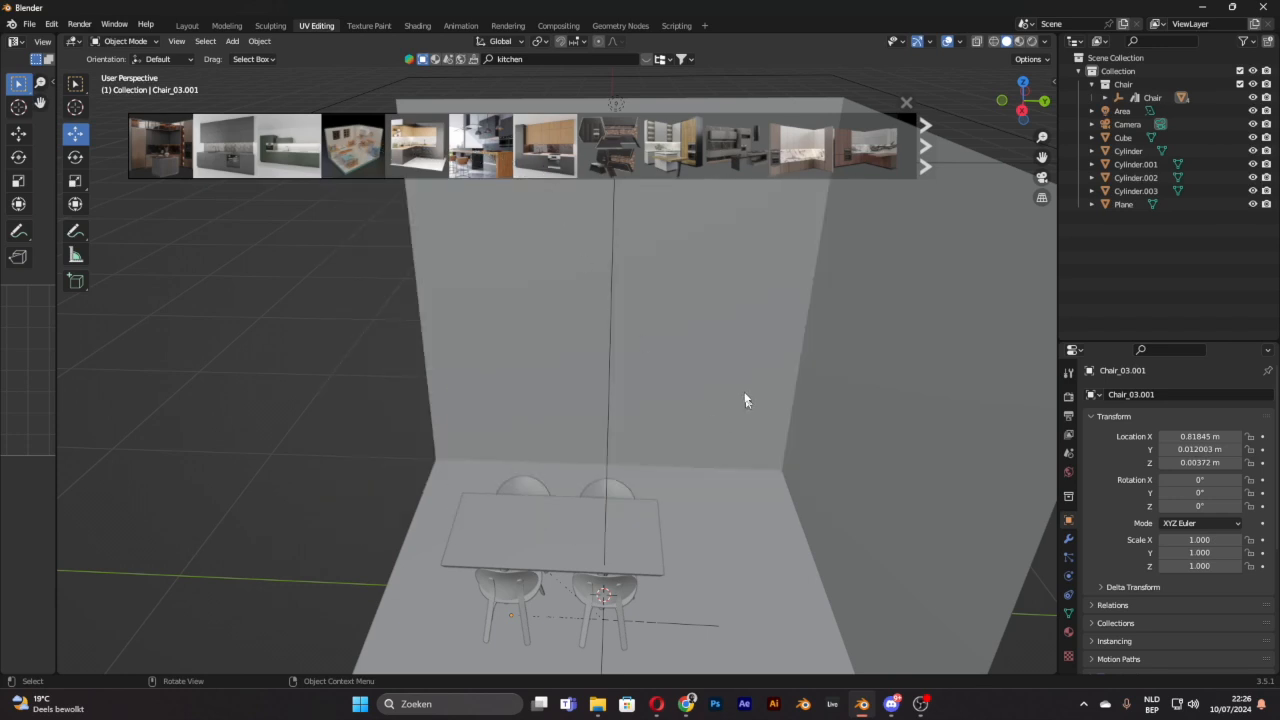
mouse_move(802, 155)
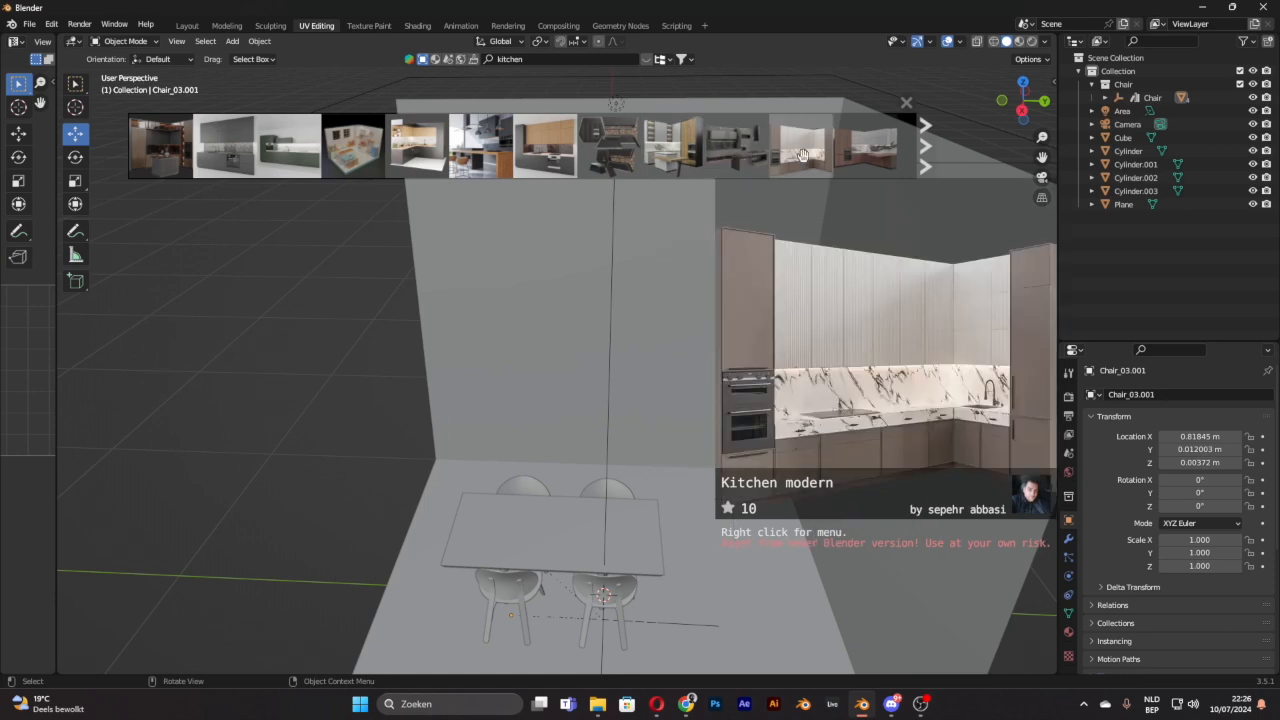
mouse_move(751, 161)
mouse_move(862, 161)
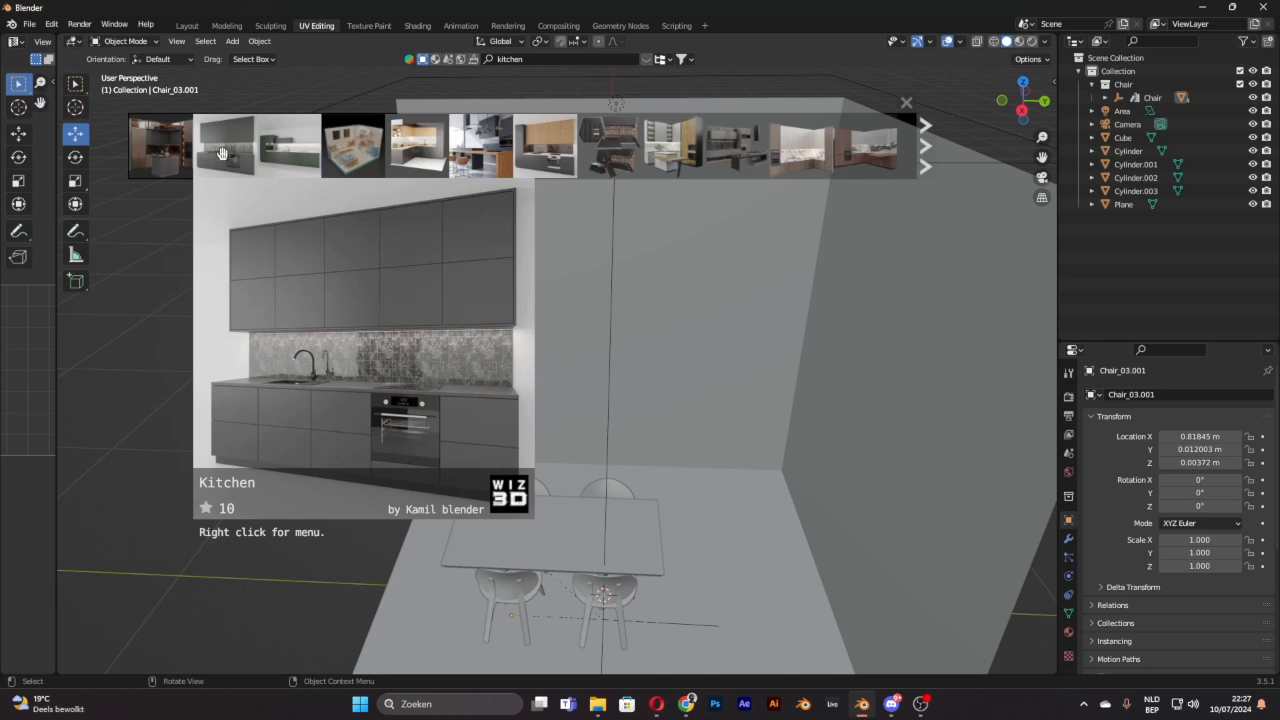
Step: Place the dark grey one-wall Kitchen model in the room and scale the whole set to about 0.470
left_click_drag(222, 152, 549, 466)
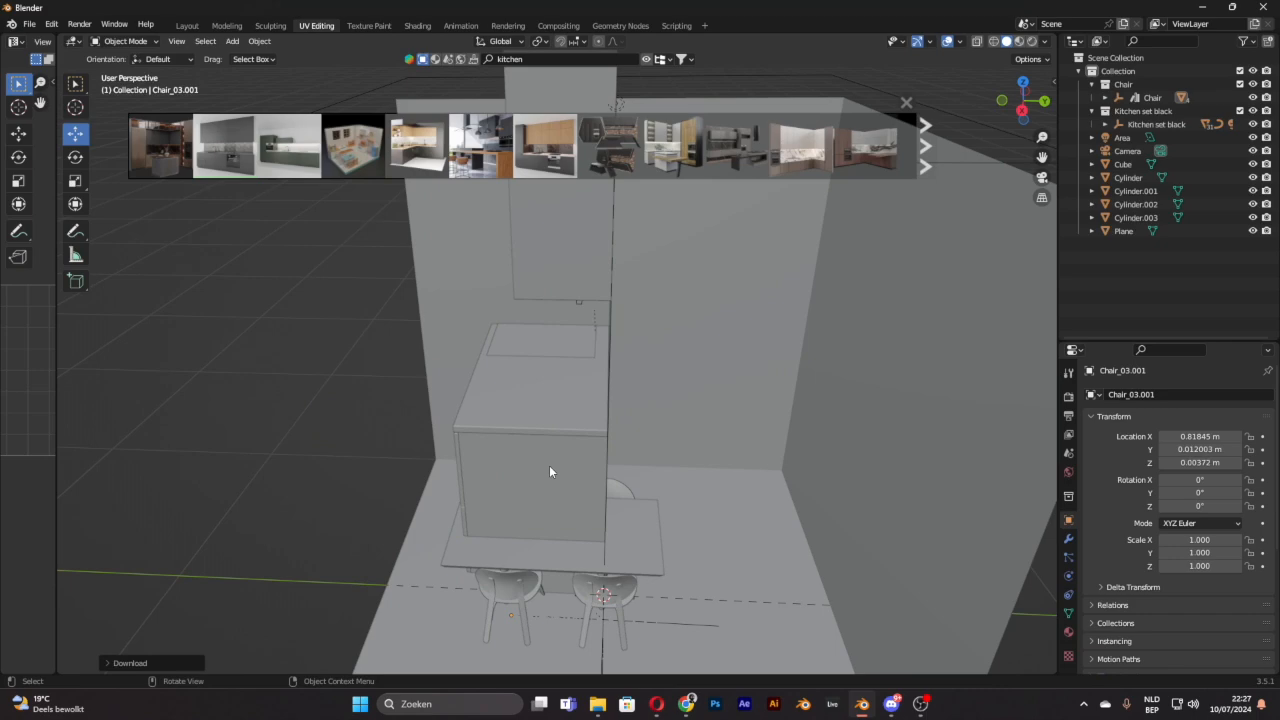
left_click(1183, 127)
middle_click_drag(709, 317, 781, 320)
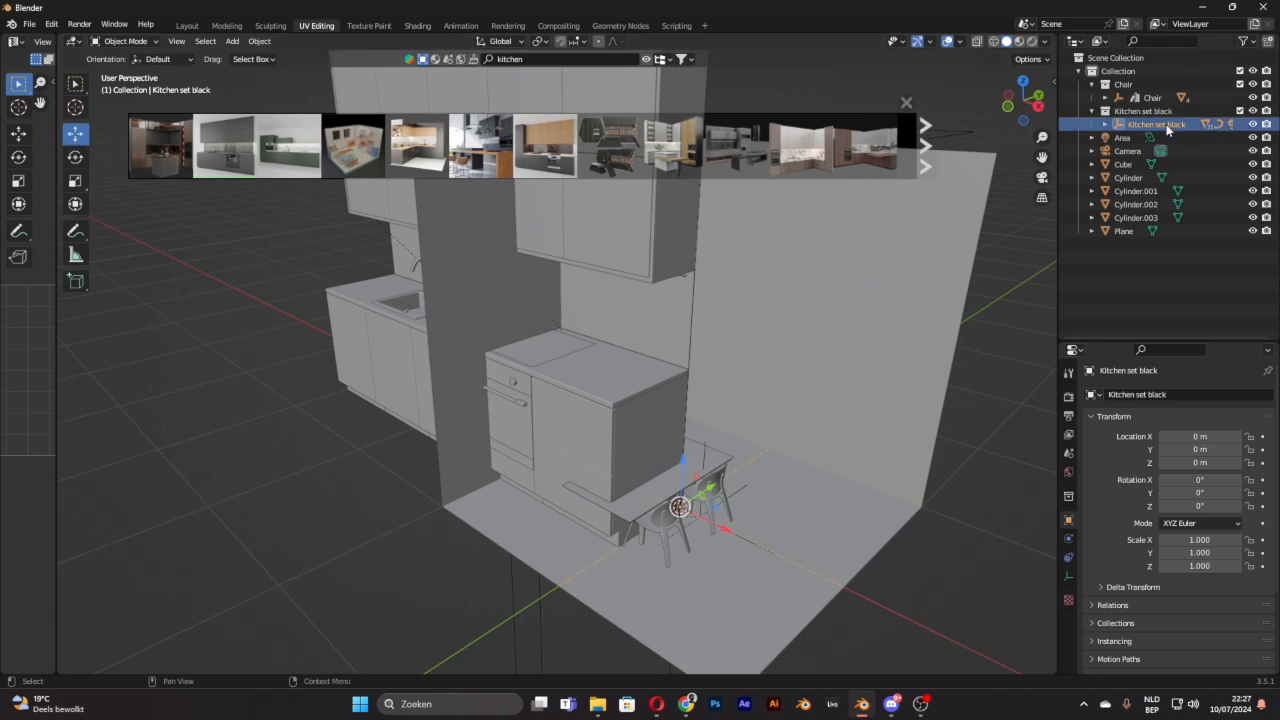
key("s")
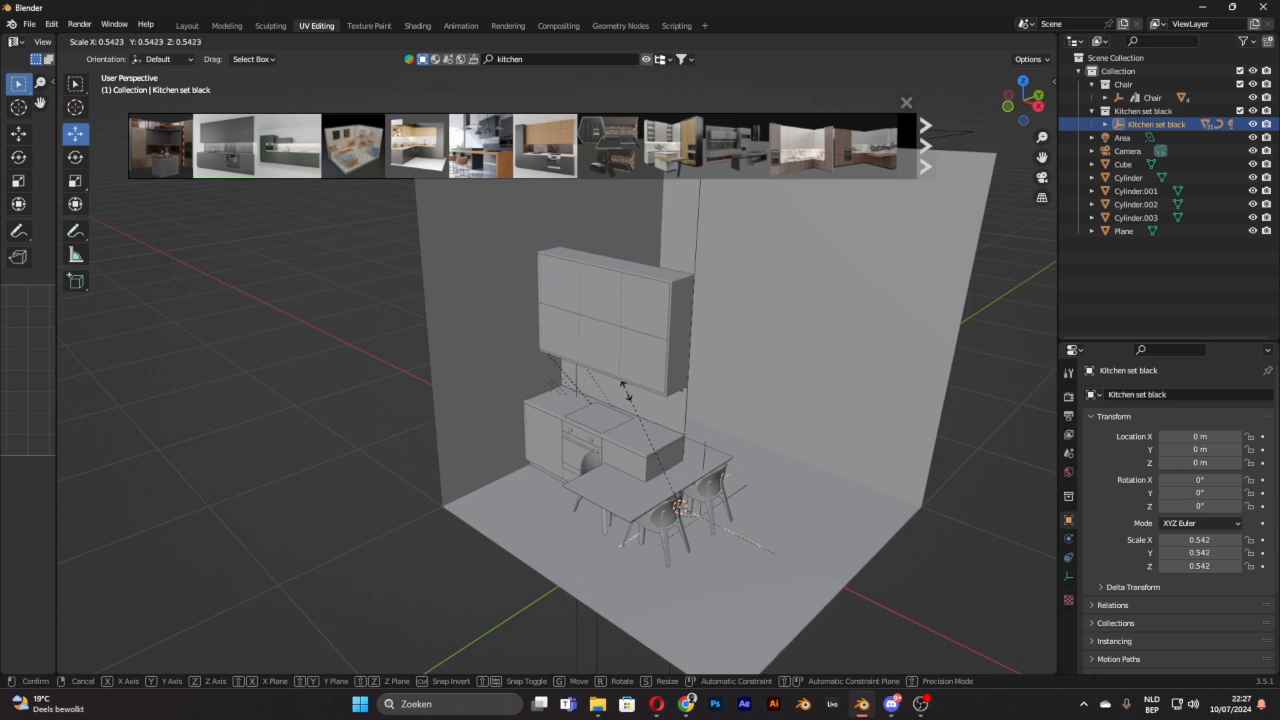
left_click(629, 413)
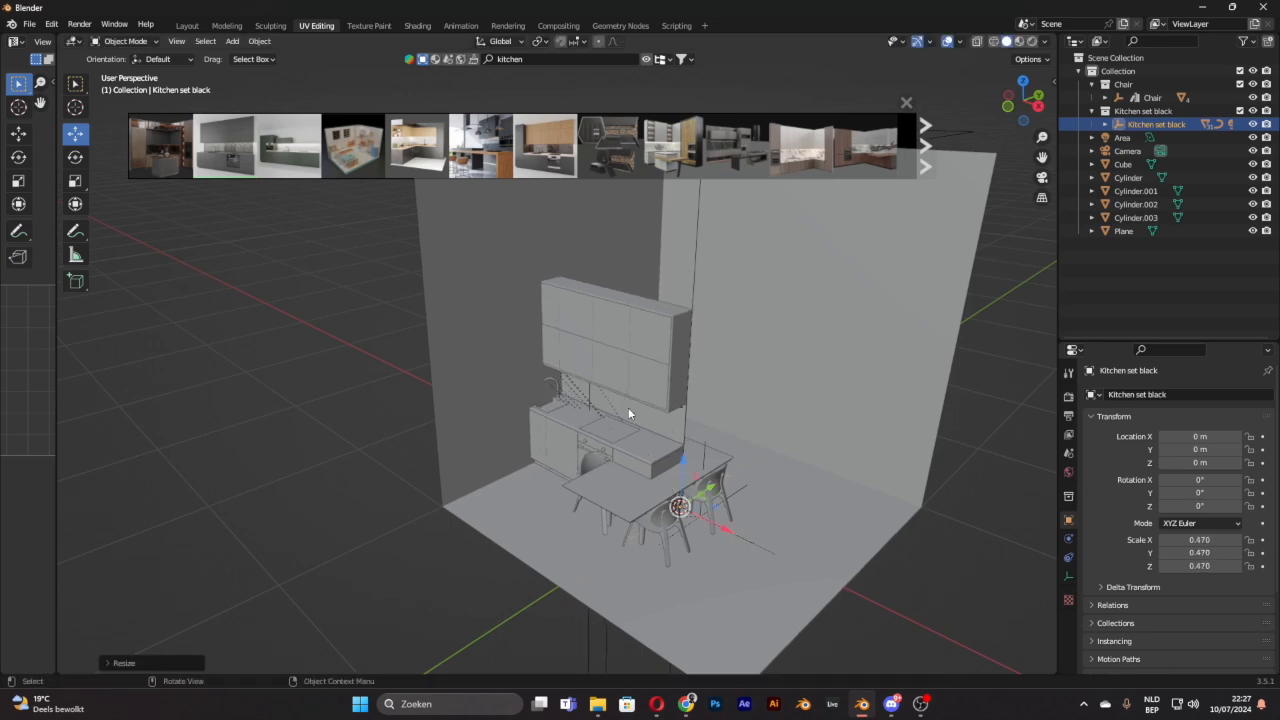
Step: Move the kitchen set along X to about 0.57 m and set its Z rotation to 90°
left_click_drag(703, 515, 799, 551)
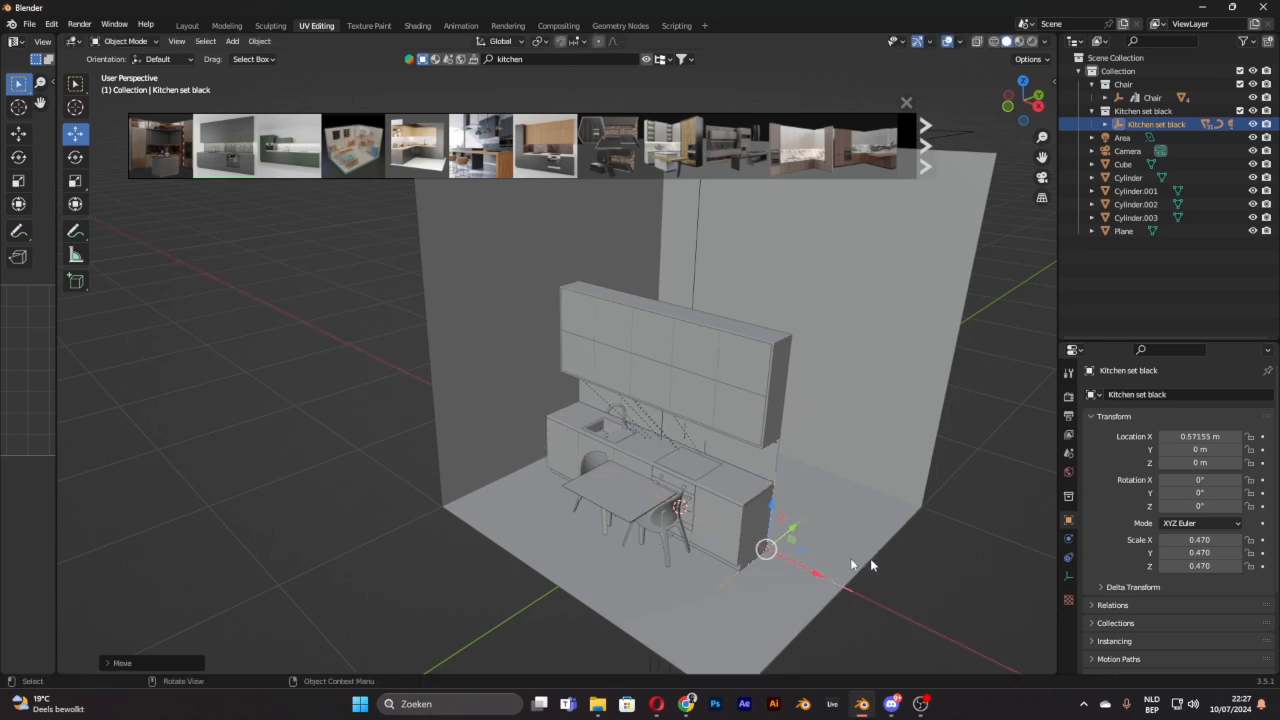
left_click(1184, 505)
key("Return")
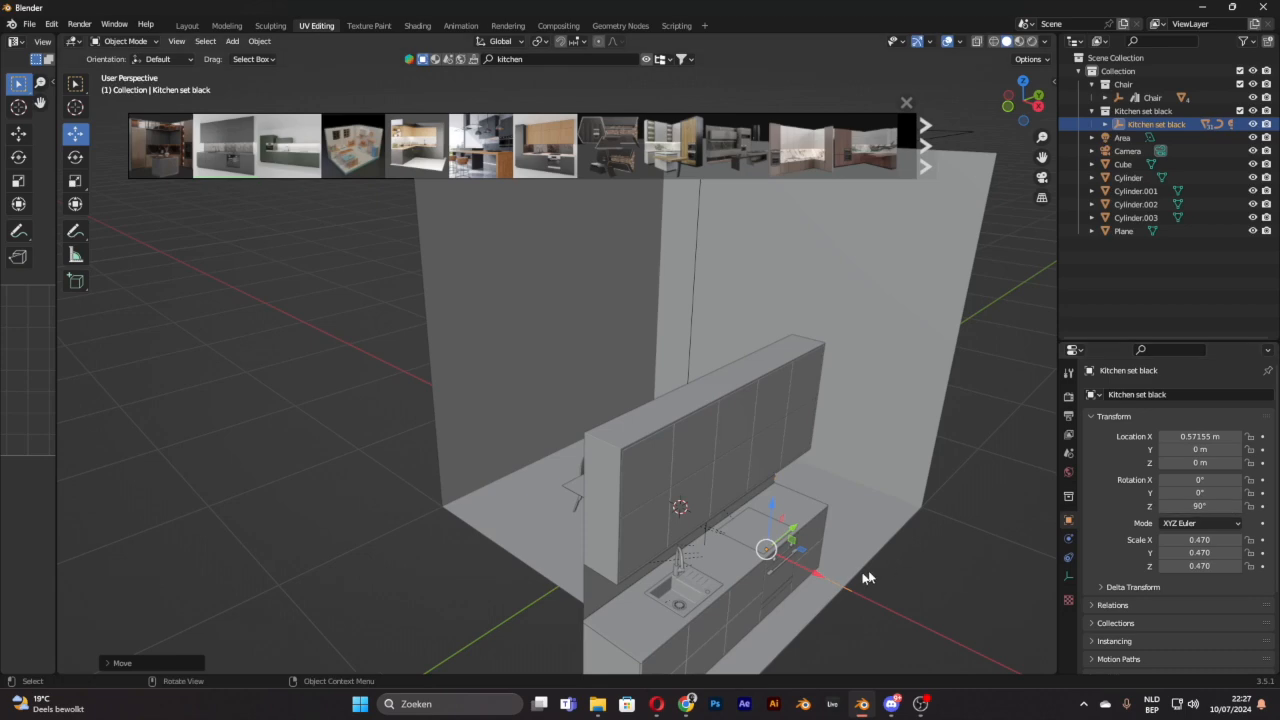
Step: Move the kitchen set against the wall behind the table, to about X -0.99 m and Y 1.01 m
left_click_drag(817, 578, 636, 426)
middle_click_drag(636, 426, 730, 405)
left_click_drag(580, 472, 571, 468)
middle_click_drag(686, 418, 582, 443)
left_click_drag(625, 431, 747, 392)
middle_click_drag(747, 392, 784, 378)
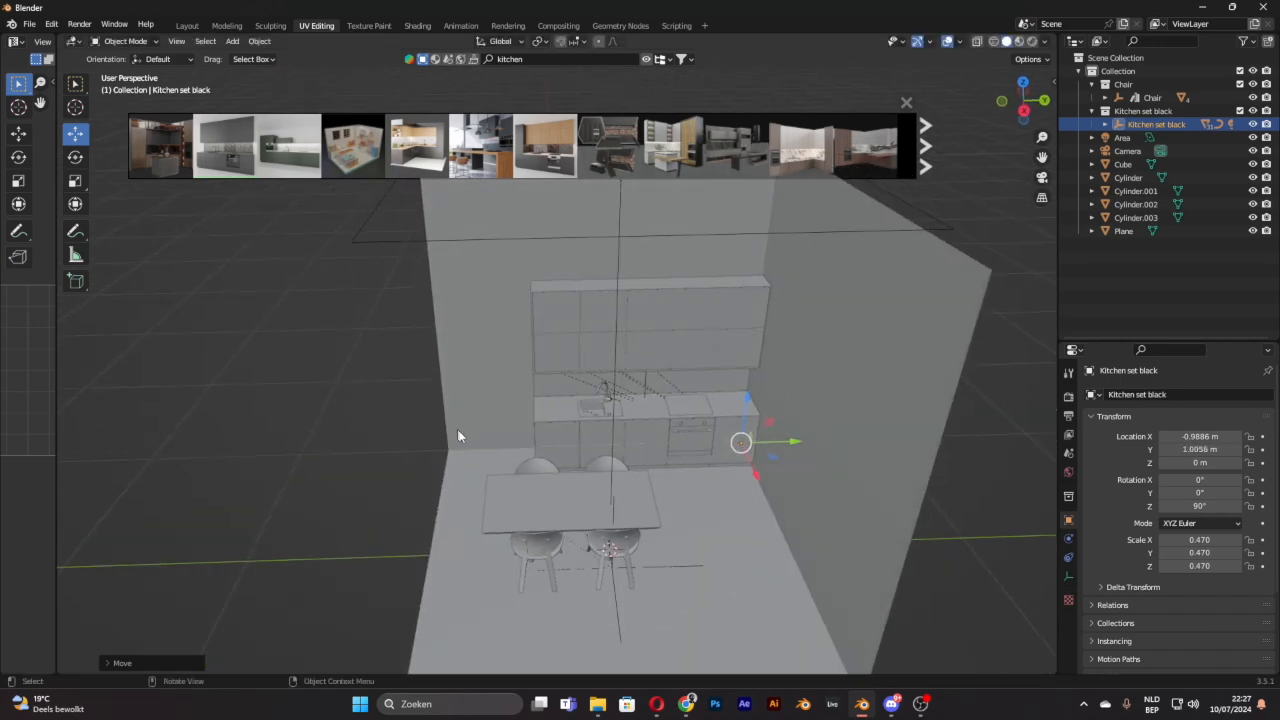
middle_click_drag(702, 455, 737, 443)
middle_click_drag(814, 421, 695, 470)
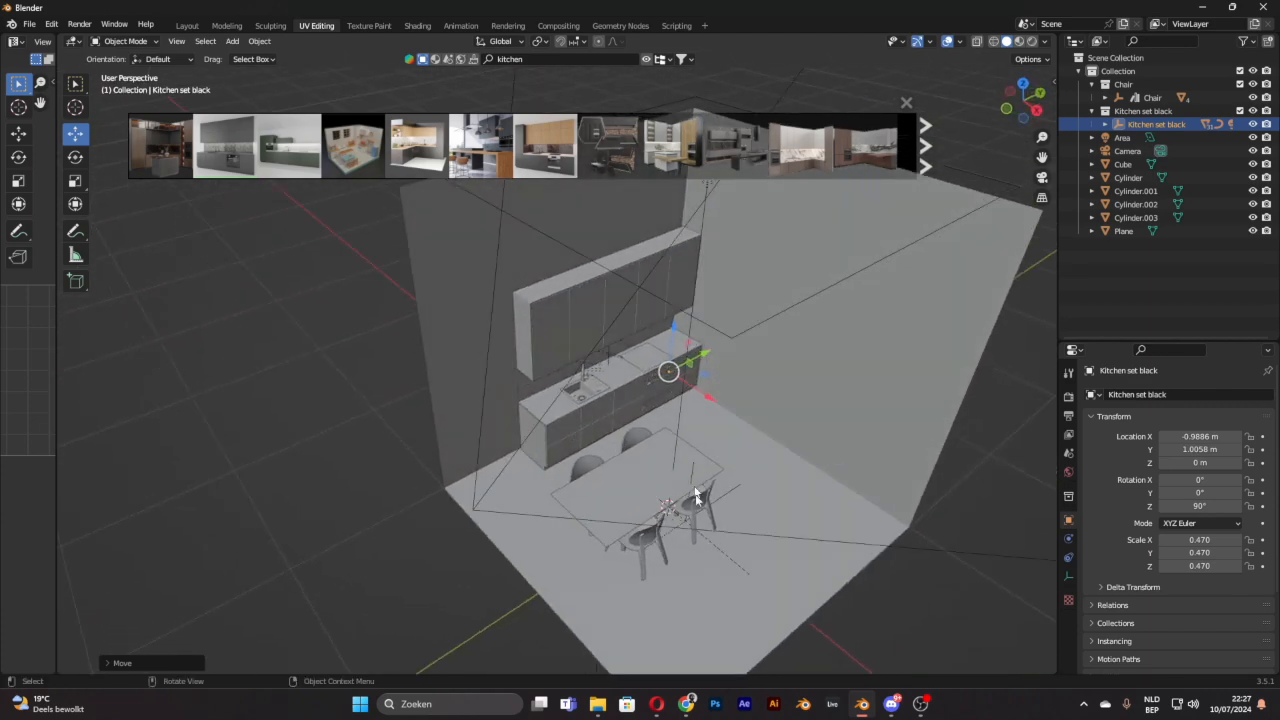
left_click(701, 507)
left_click(634, 470)
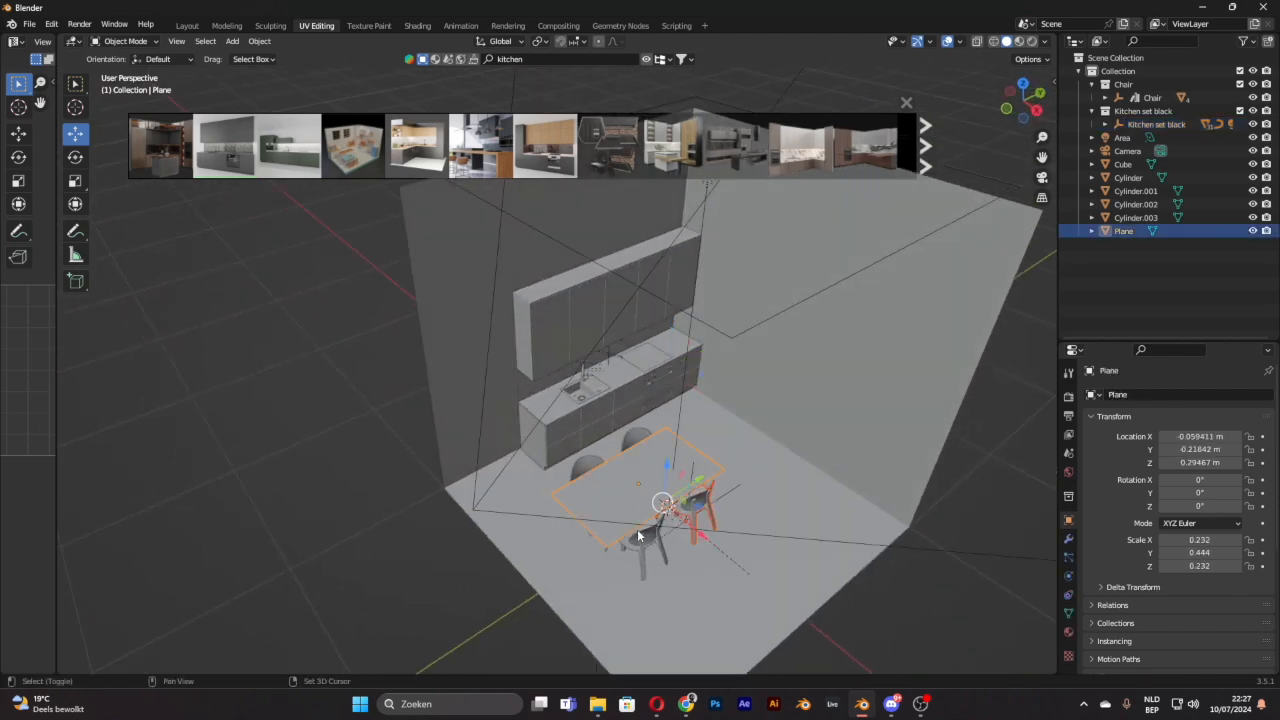
left_click(628, 448)
middle_click_drag(671, 458, 724, 406)
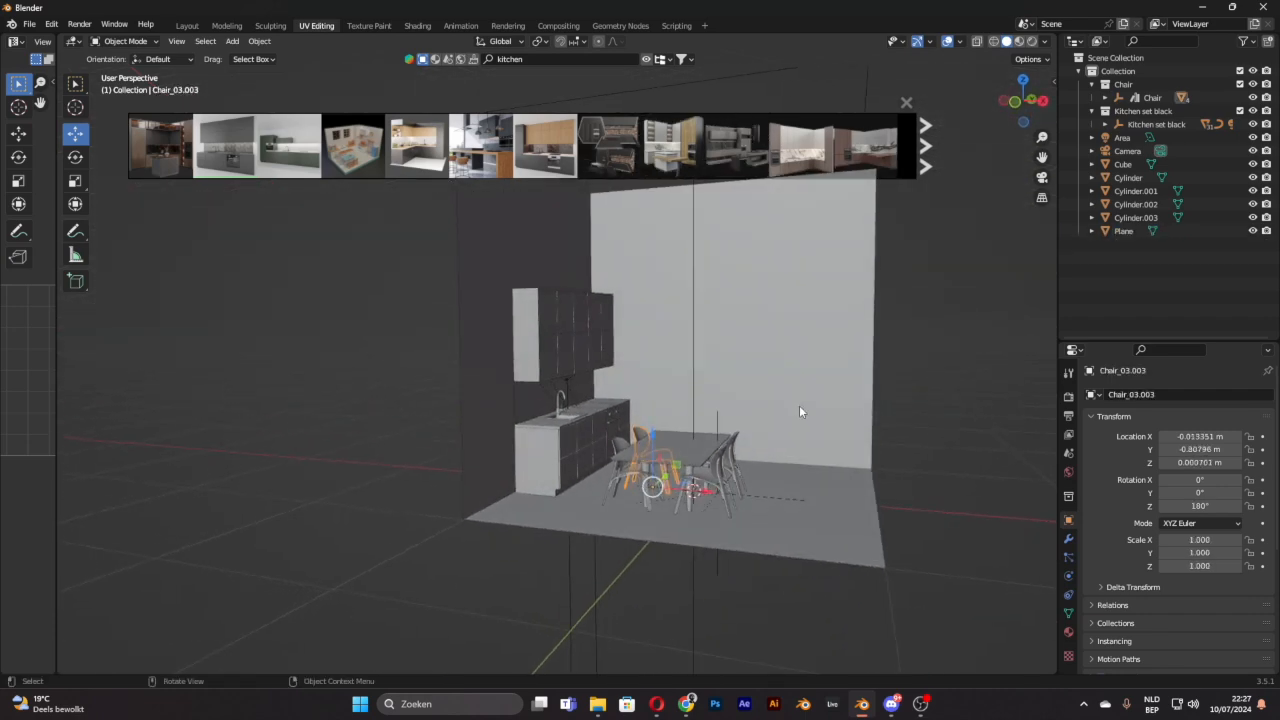
scroll(808, 405, "up", 5)
middle_click_drag(842, 428, 824, 395)
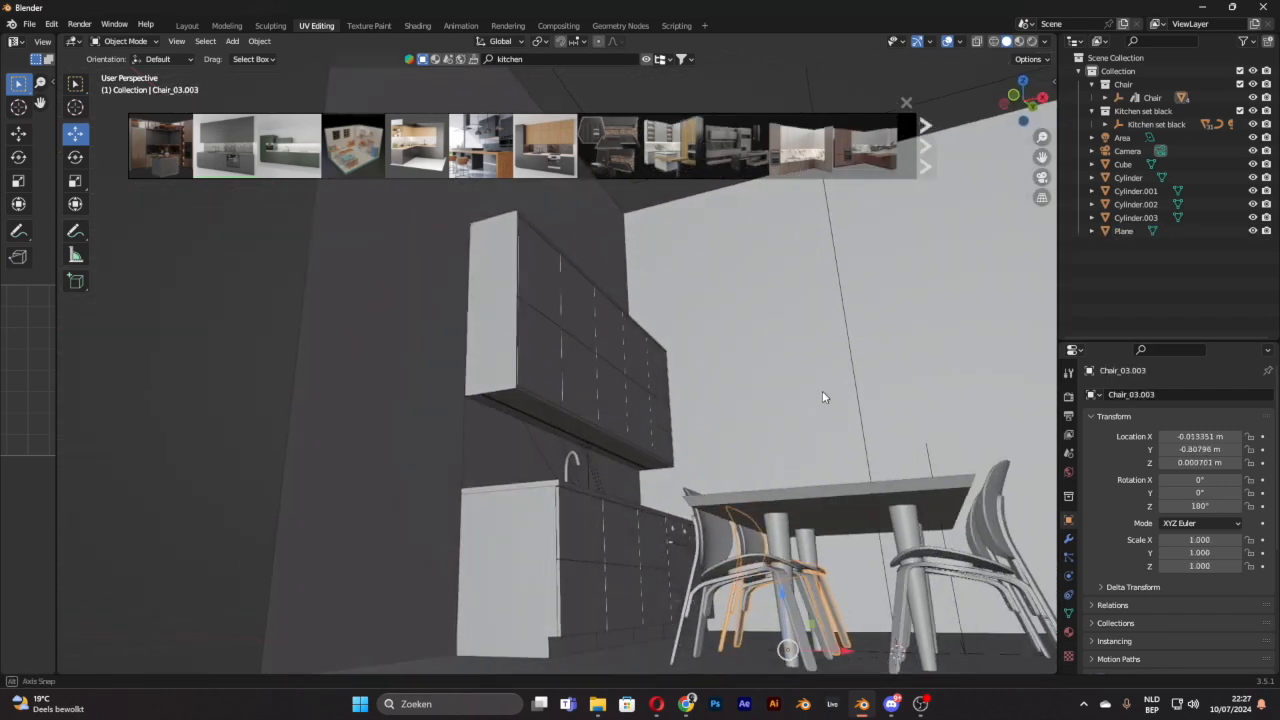
Step: Join the four table legs and the tabletop into a single object, with the tabletop as the active object
left_click(778, 538)
left_click(812, 540, "shift")
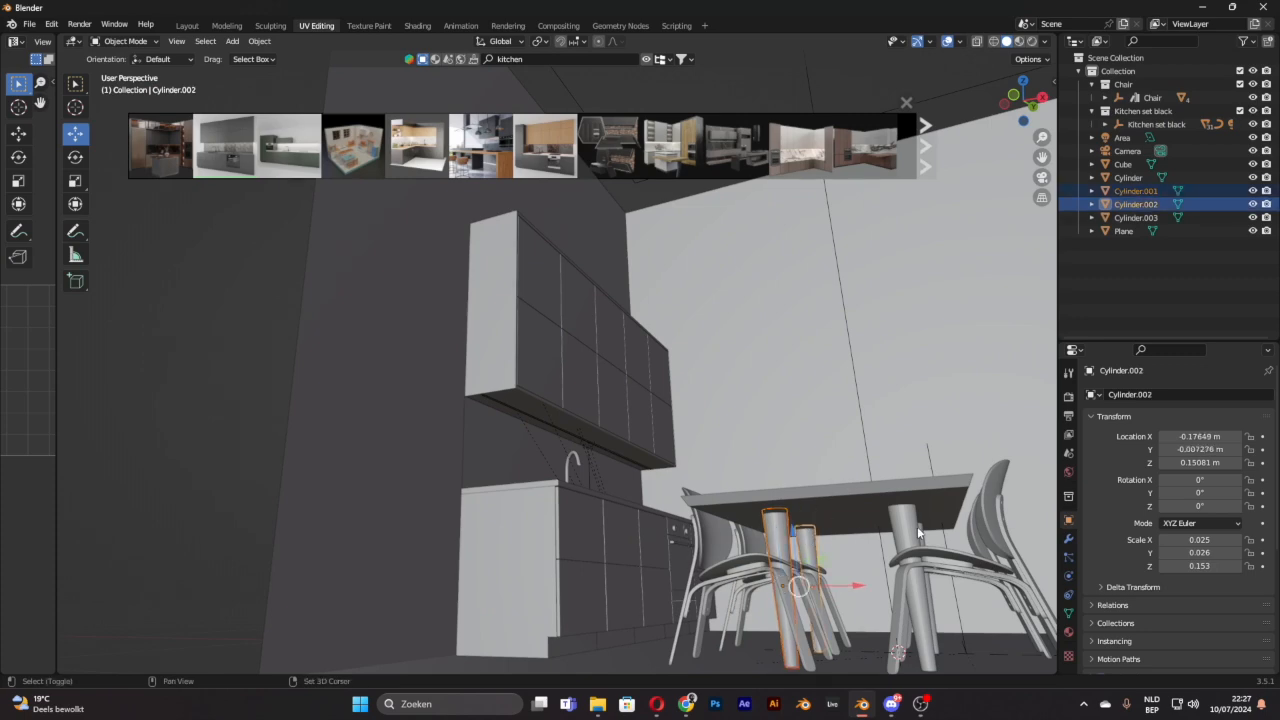
left_click(917, 532, "shift")
middle_click_drag(920, 532, 898, 545)
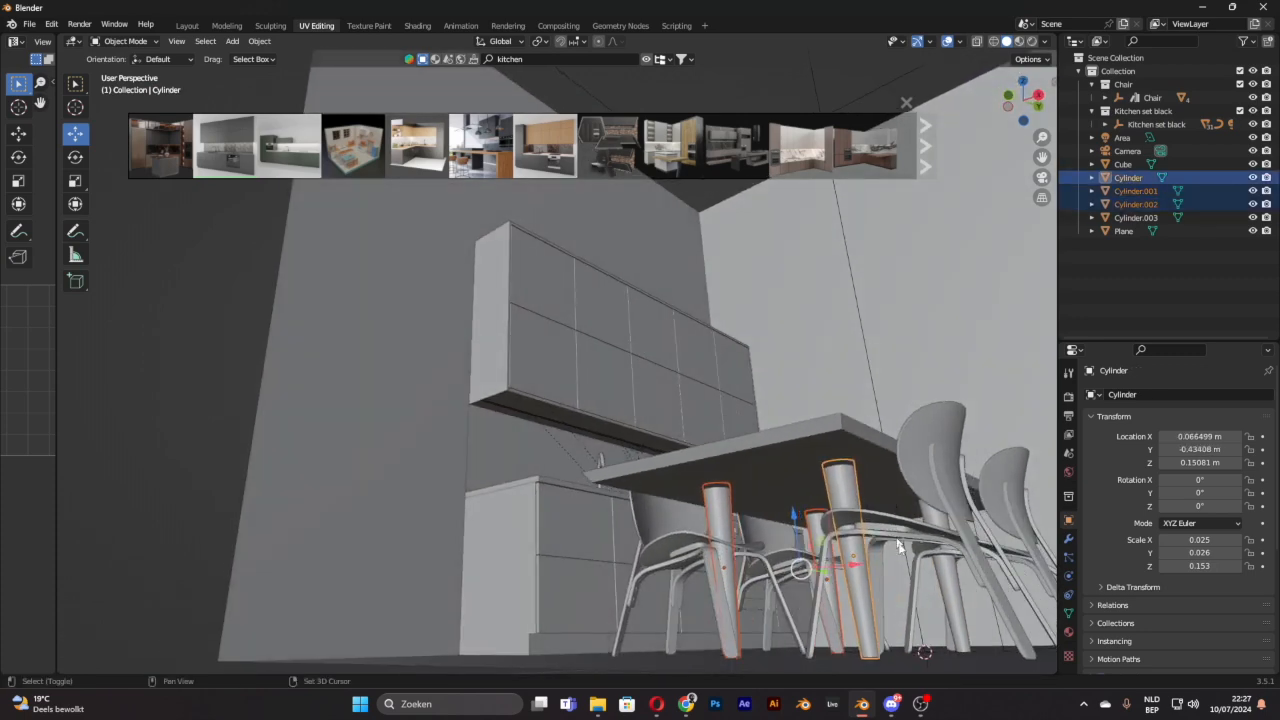
left_click(960, 616, "shift")
left_click(832, 483, "shift")
middle_click_drag(832, 483, 829, 528)
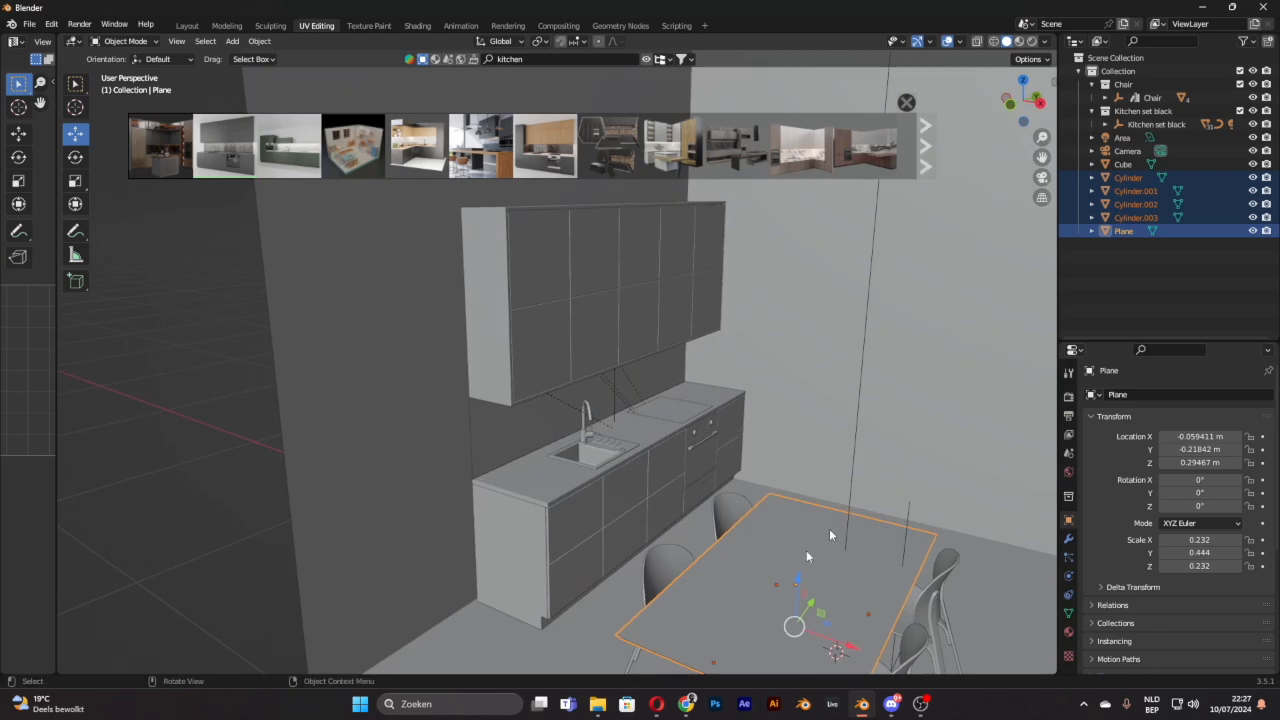
middle_click_drag(862, 568, 778, 547)
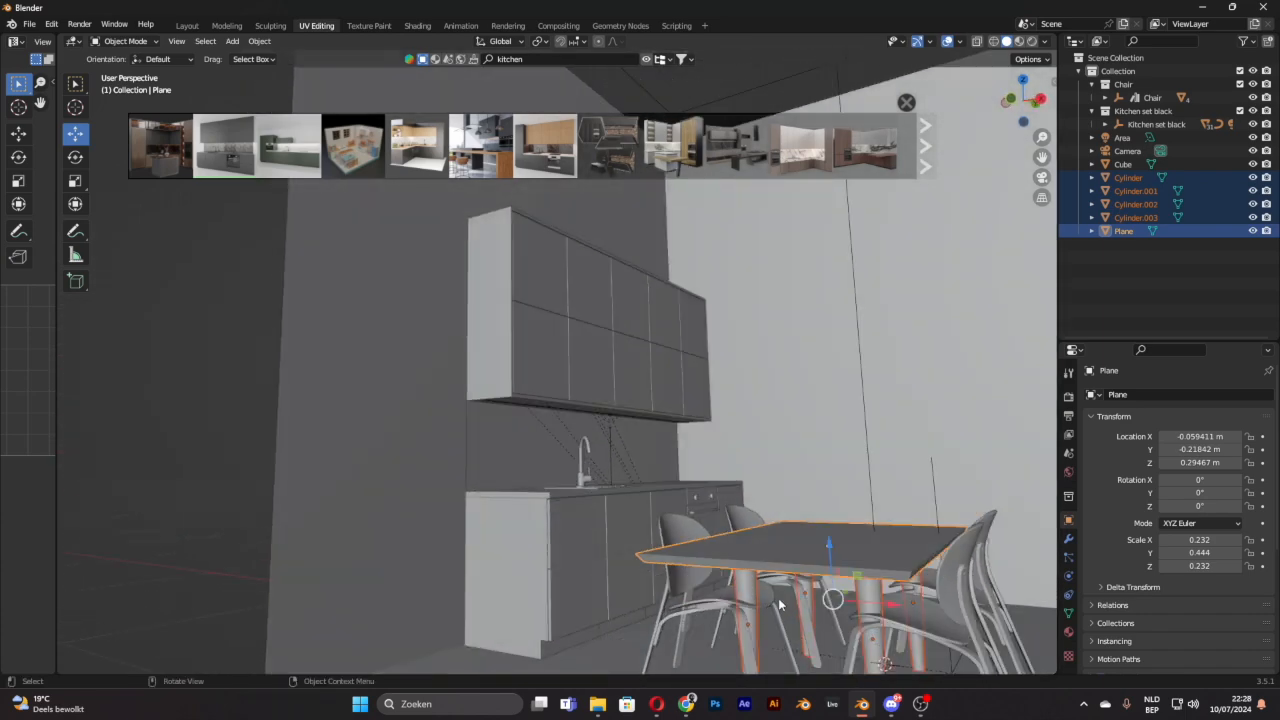
middle_click_drag(826, 576, 790, 556)
right_click(781, 548)
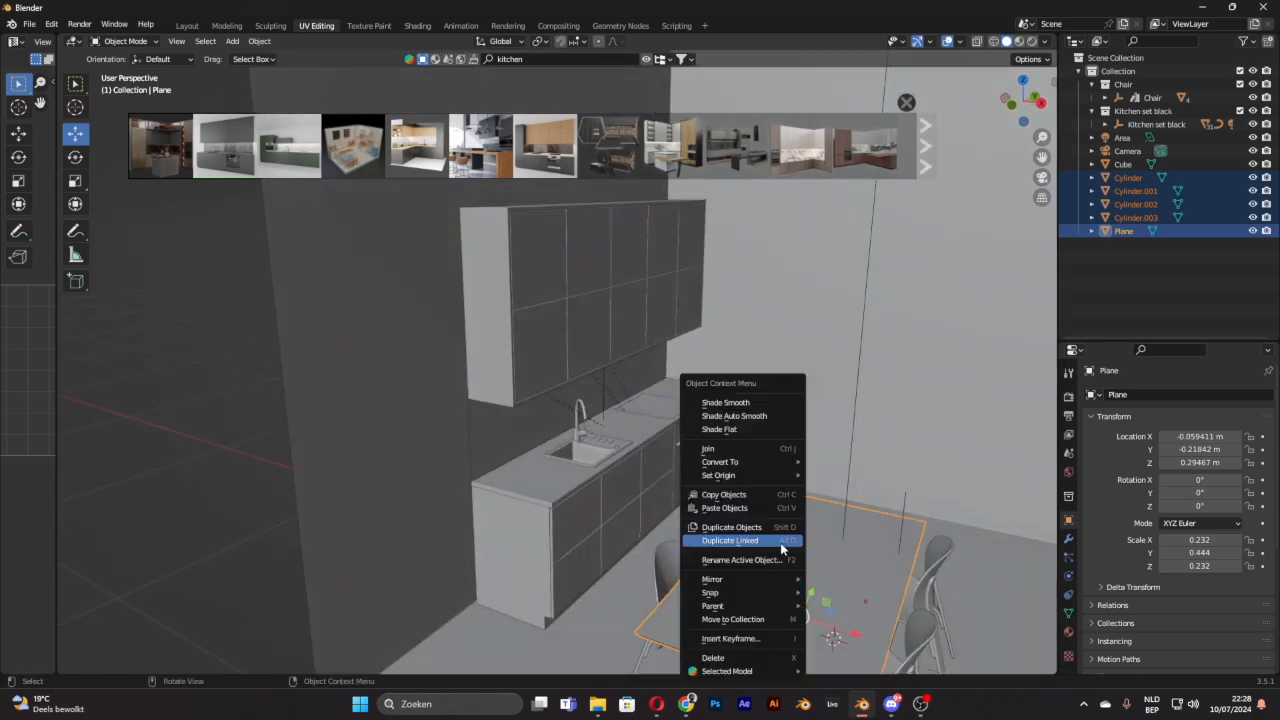
right_click(770, 525)
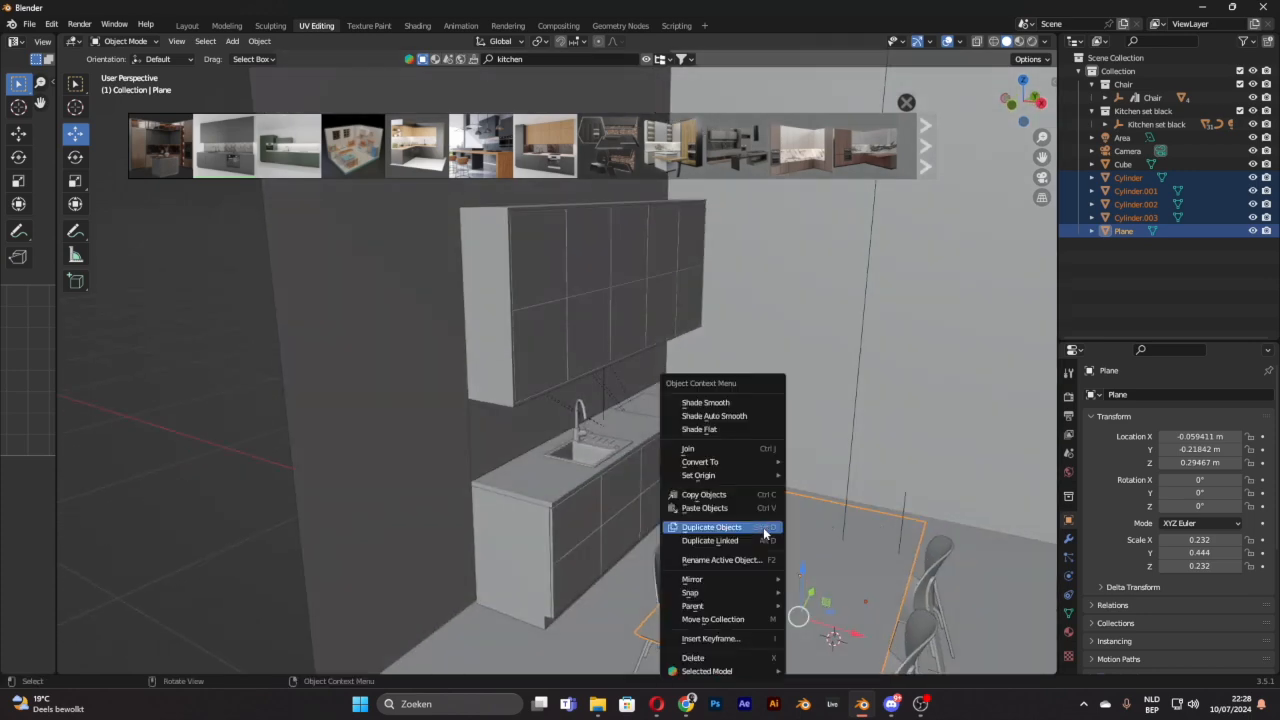
left_click(731, 448)
Step: Try to move the joined table along X to about -0.003 m, and undo the move
middle_click_drag(773, 488, 795, 509)
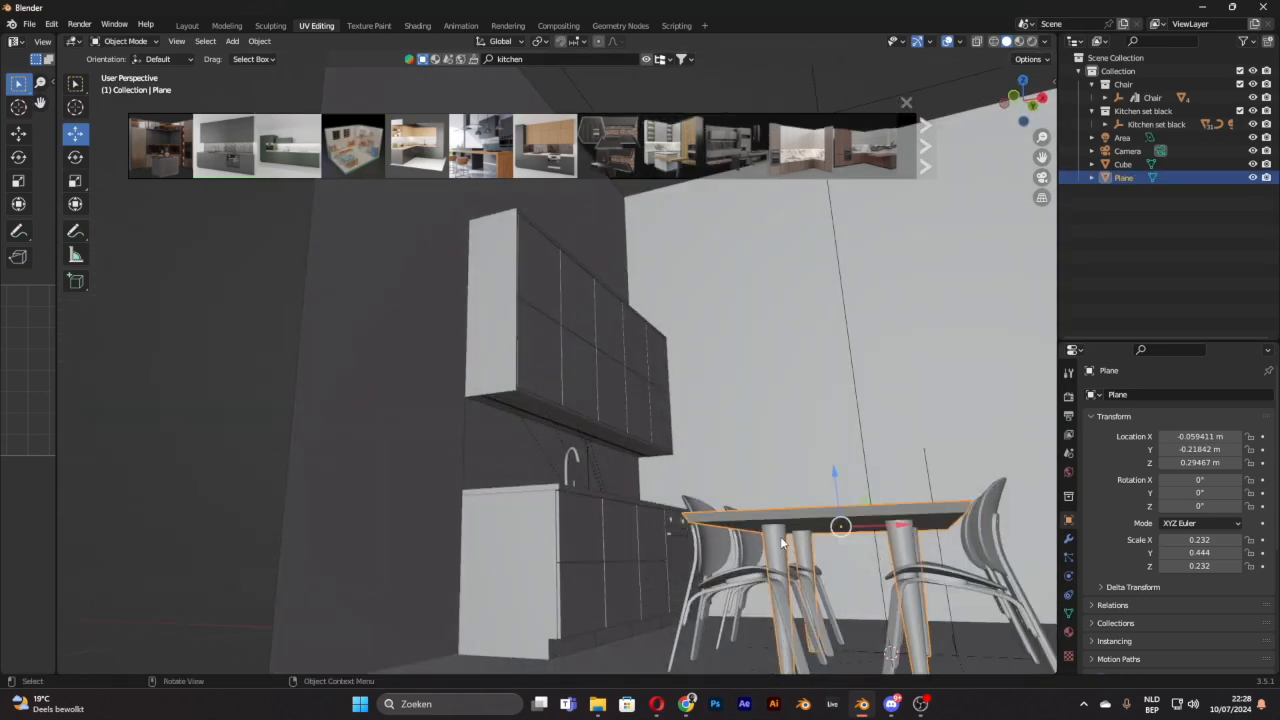
left_click_drag(899, 525, 926, 526)
middle_click_drag(945, 553, 948, 640)
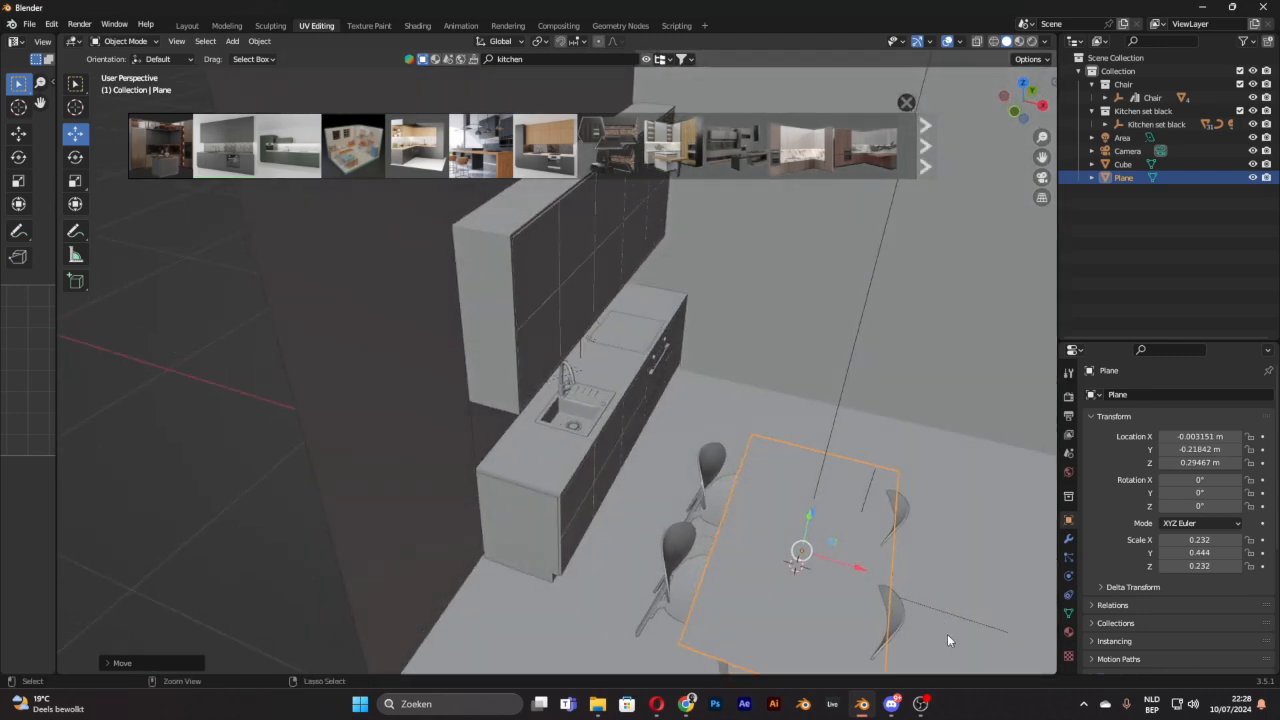
key("ctrl+z")
Step: Try to join the table and its four chairs into one object
left_click(894, 532, "shift")
left_click(894, 607, "shift")
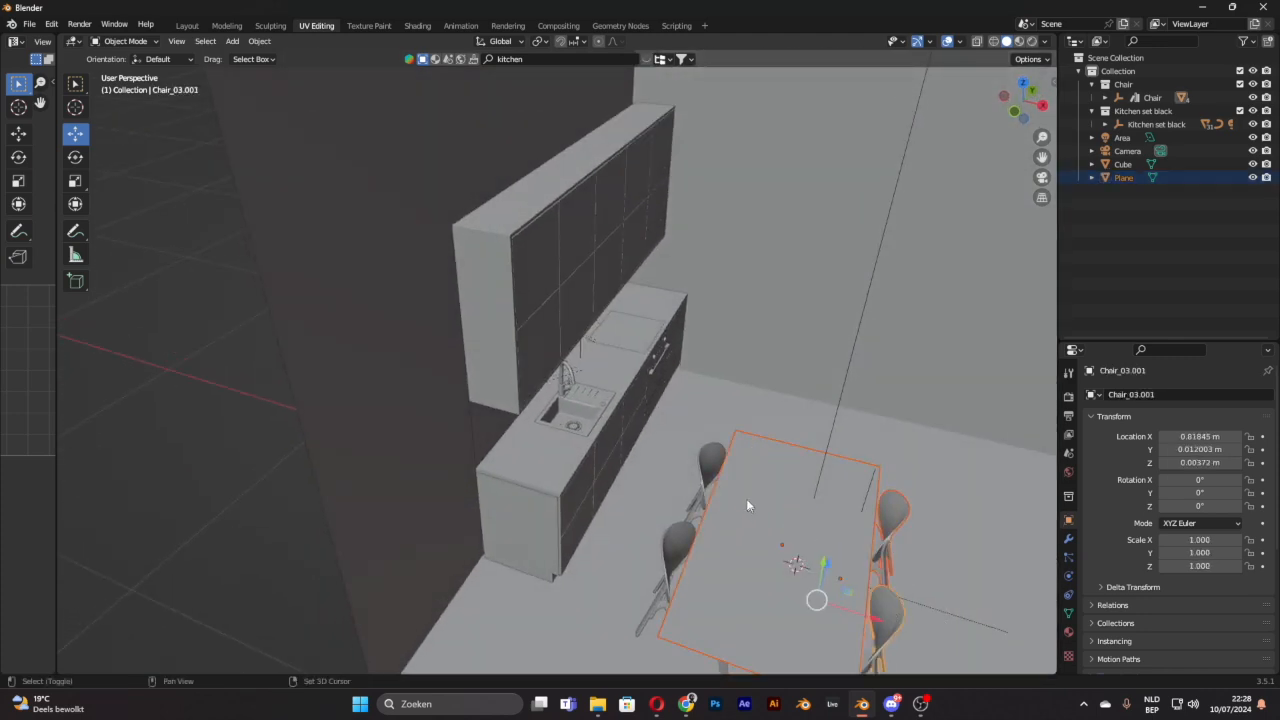
left_click(705, 462, "shift")
left_click(677, 544, "shift")
right_click(778, 513)
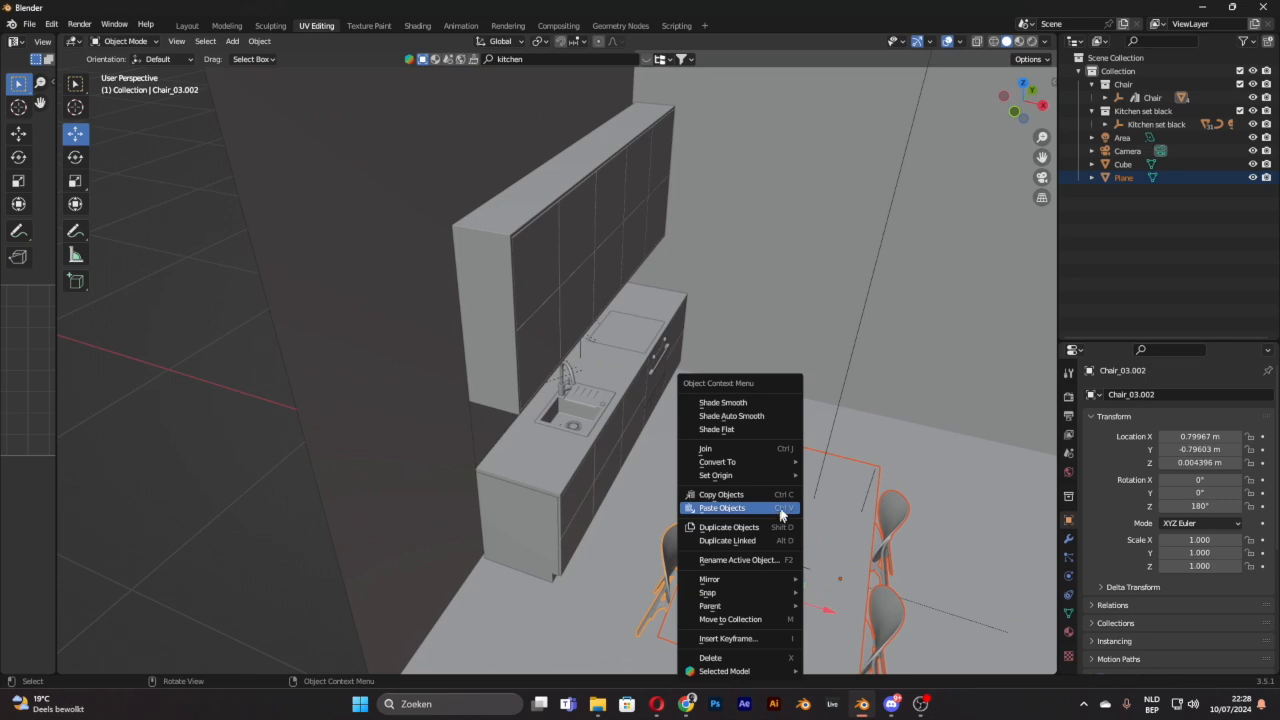
left_click(748, 450)
scroll(768, 539, "down", 3)
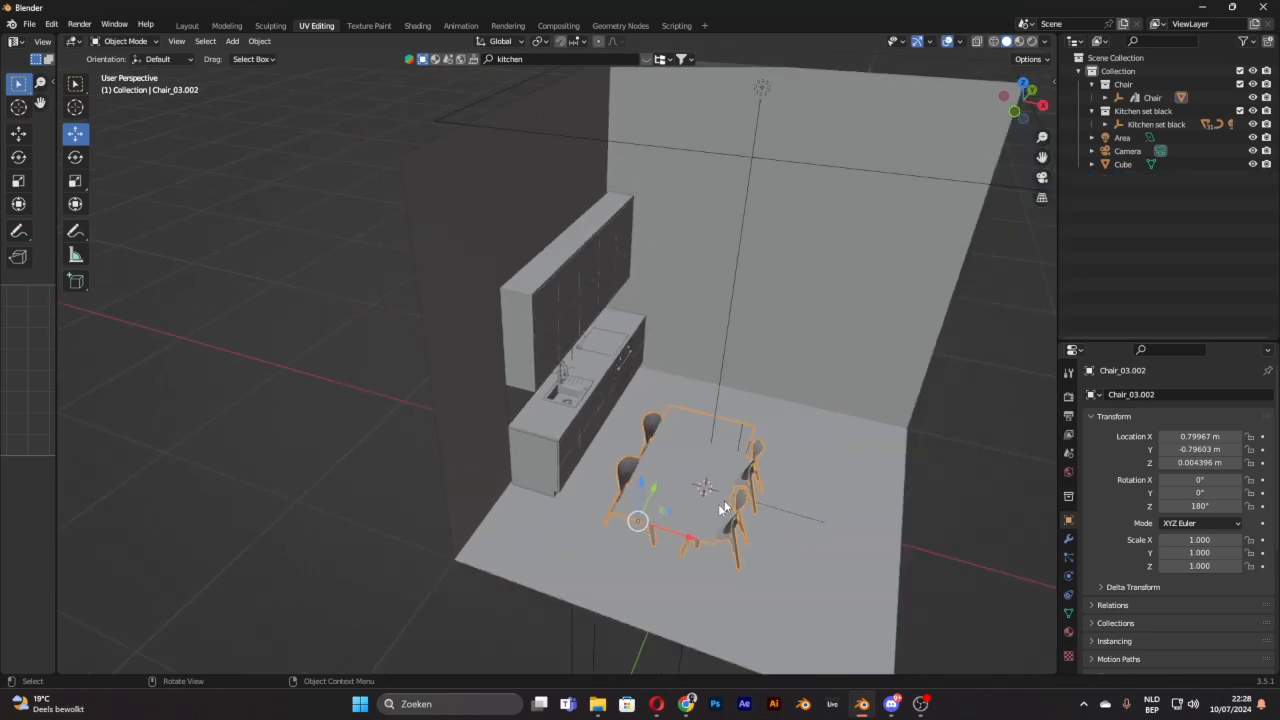
Step: Try to shift the joined dining set along X, away from the kitchen
left_click_drag(685, 540, 722, 548)
middle_click_drag(927, 523, 790, 523)
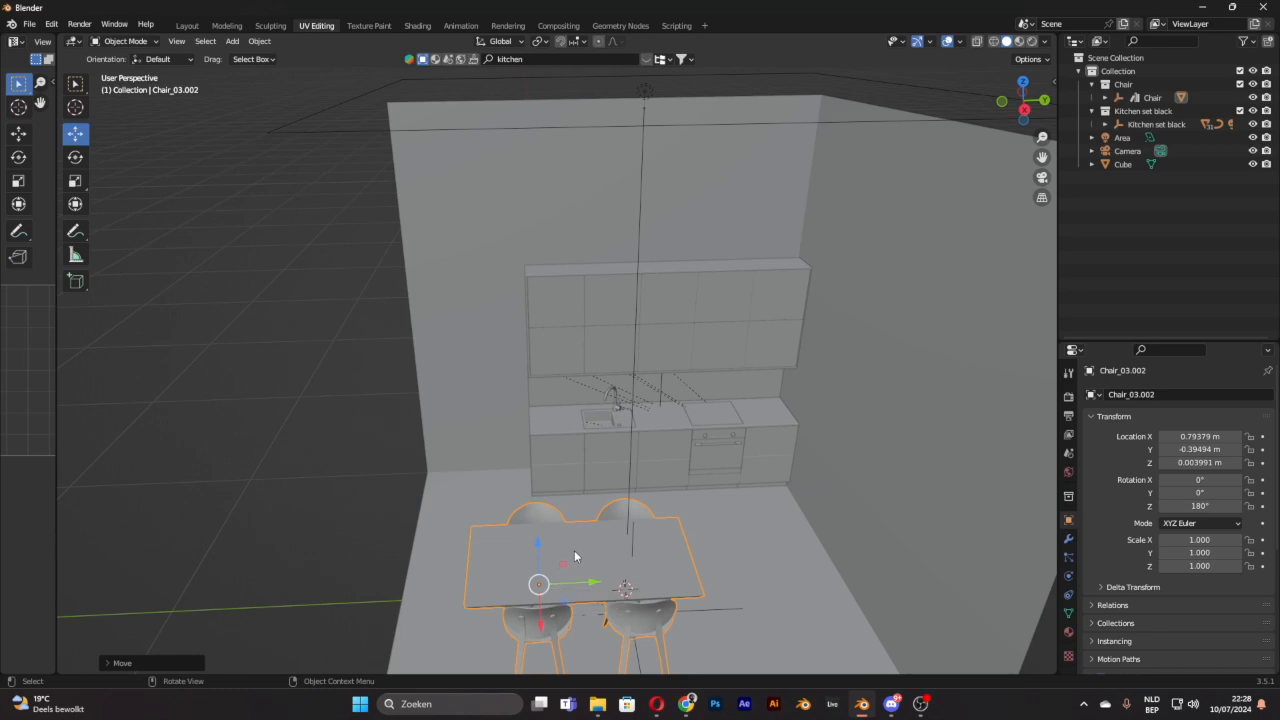
left_click(267, 460)
middle_click_drag(563, 527, 753, 495)
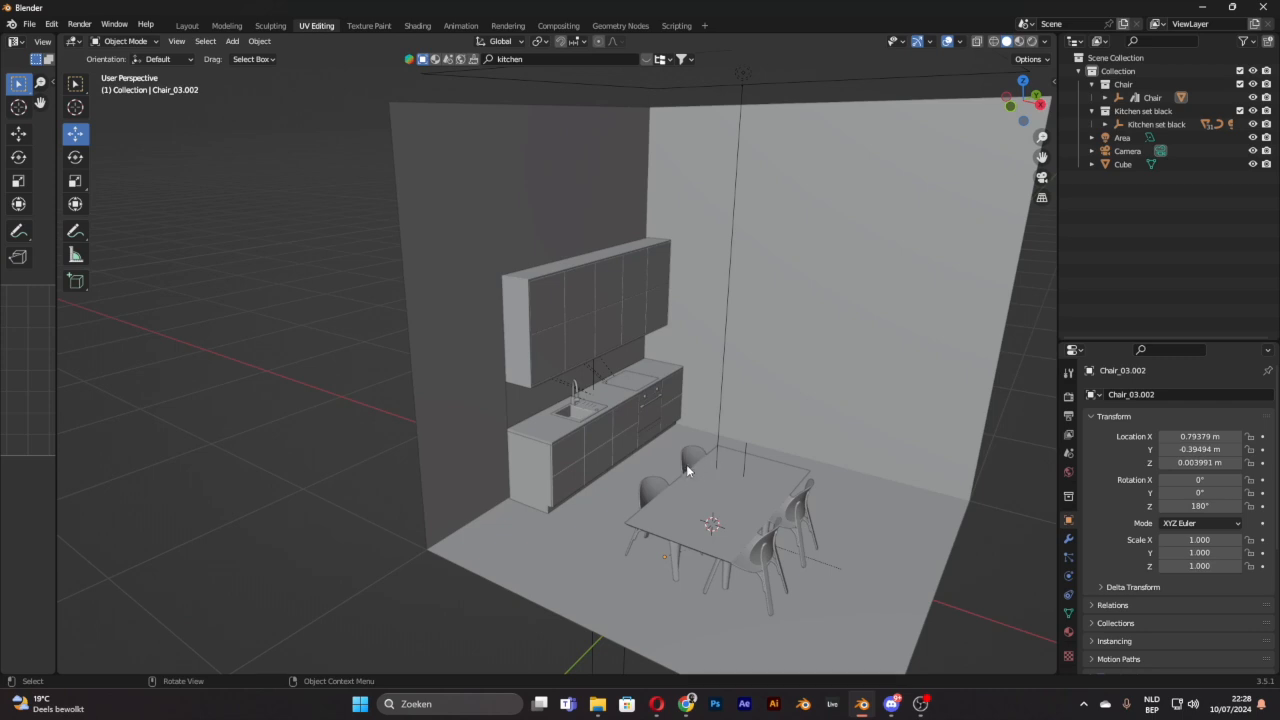
Step: Undo the dining set's shift and the joining of the table with the chairs
key("ctrl+z")
key("ctrl+z")
key("ctrl+z")
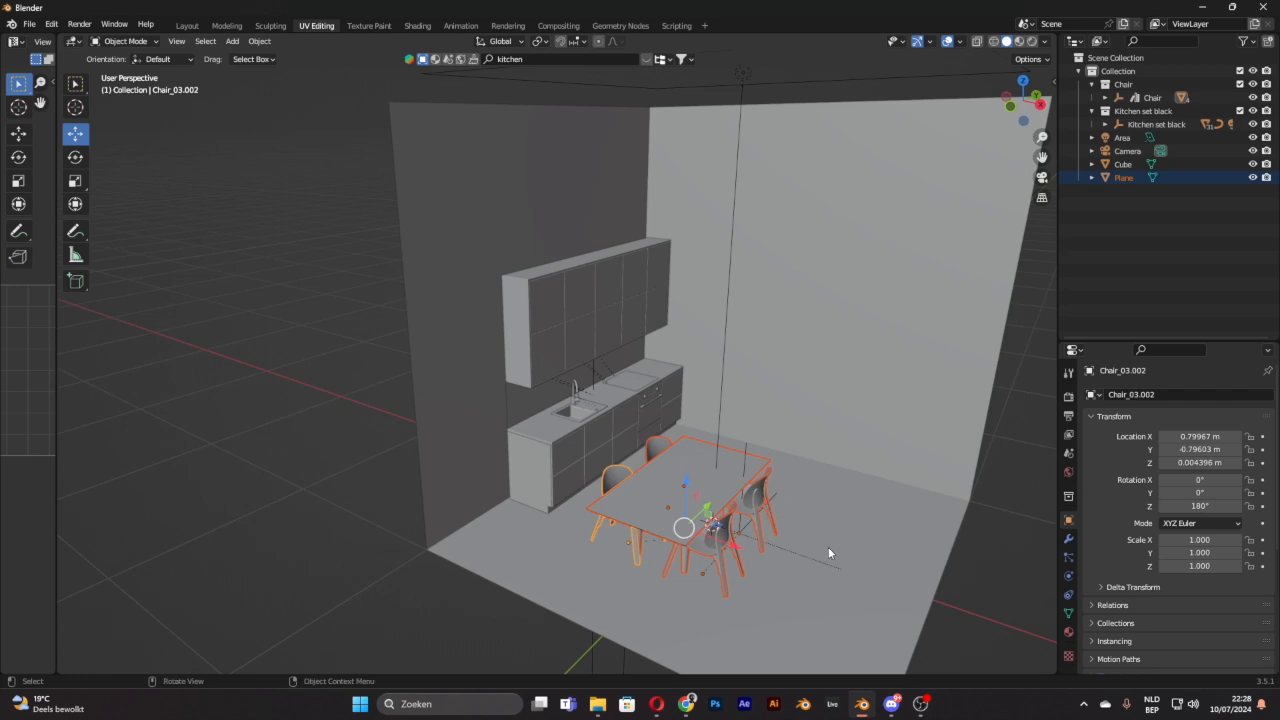
Step: Move the table and four chairs together along X, away from the kitchen, until the active chair's Y location is about -0.475 m
left_click_drag(742, 549, 764, 539)
middle_click_drag(929, 523, 935, 570)
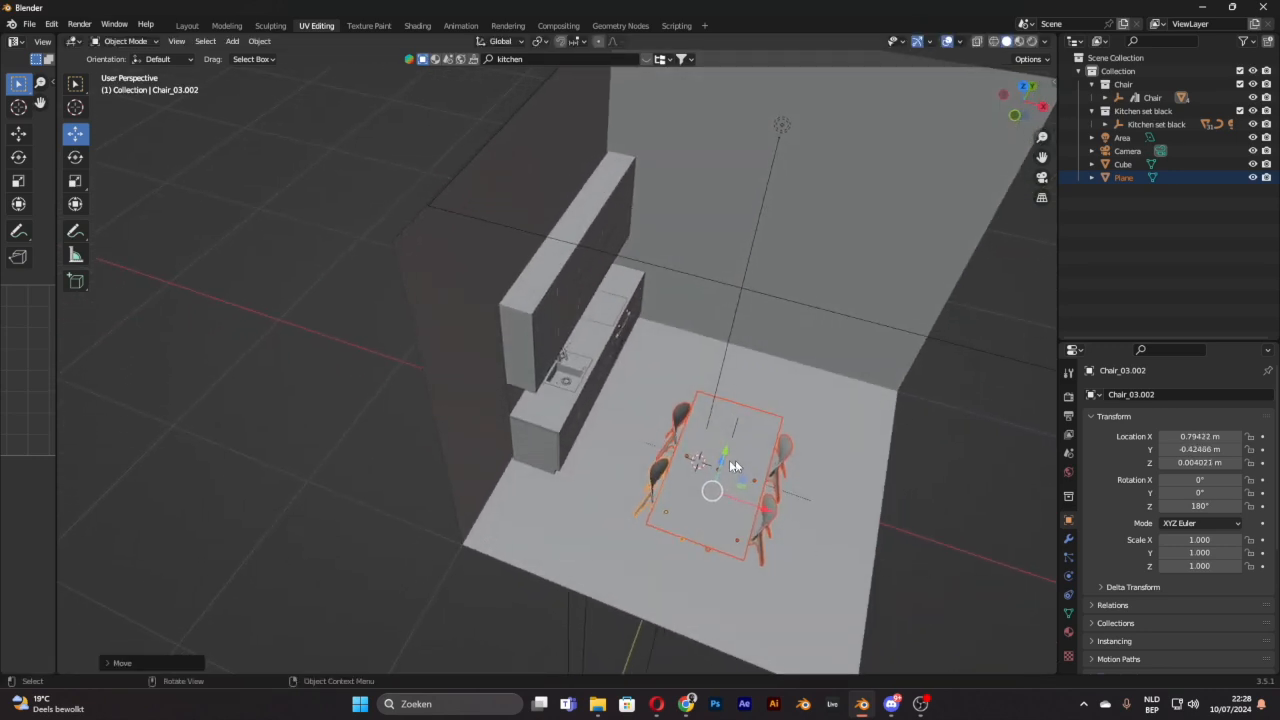
left_click_drag(769, 506, 748, 508)
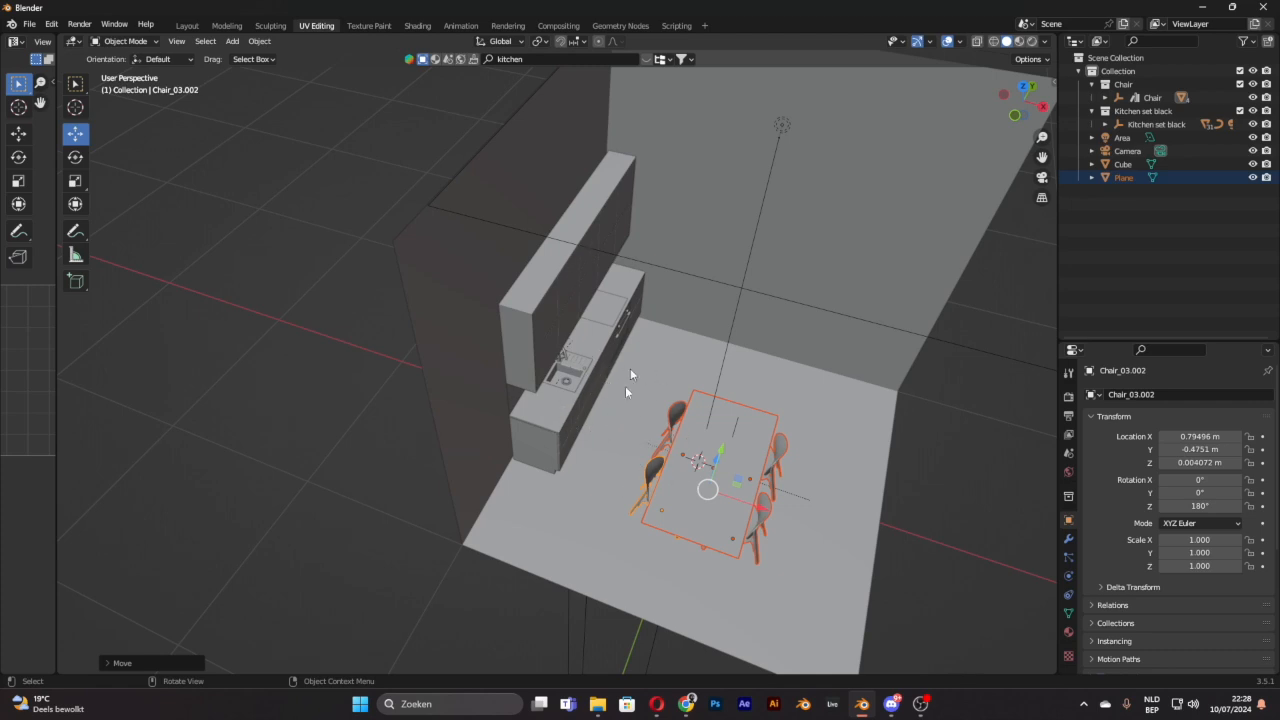
middle_click_drag(606, 452, 468, 378)
left_click(279, 431)
middle_click_drag(543, 392, 588, 383)
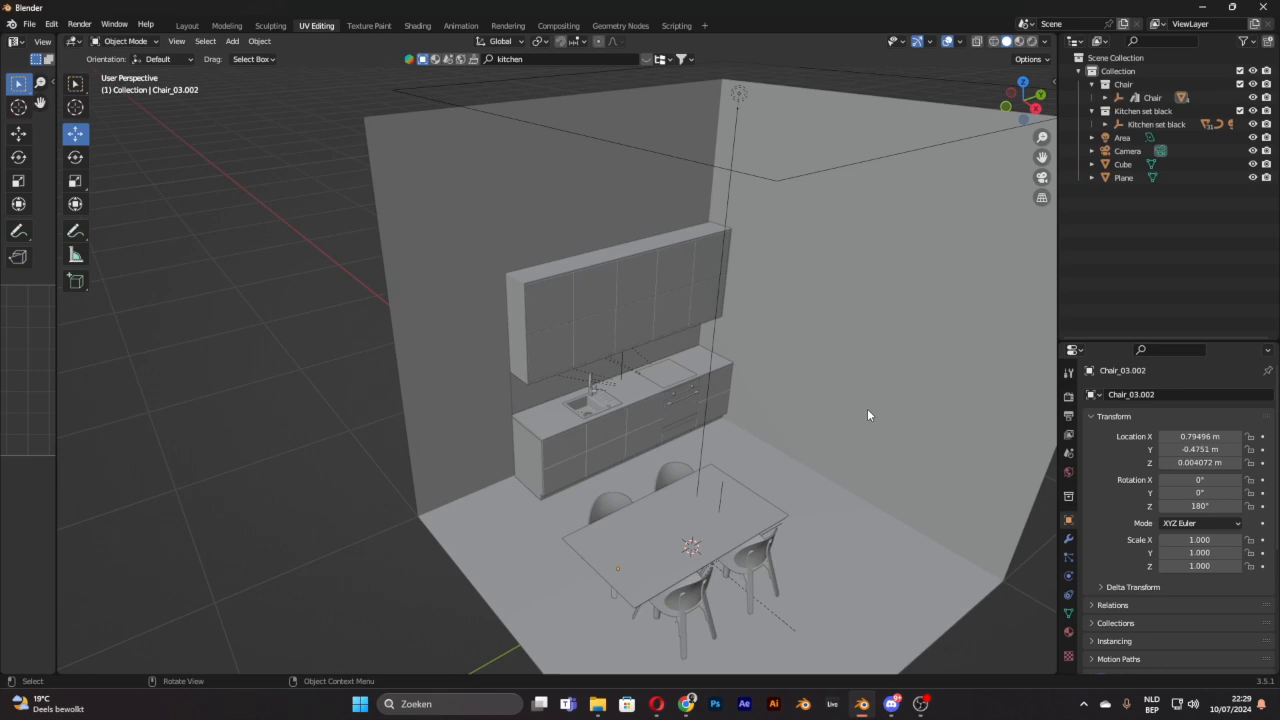
Step: Search the model library for "watercooler" and compare the previews across the results
left_click(620, 57)
key("Return")
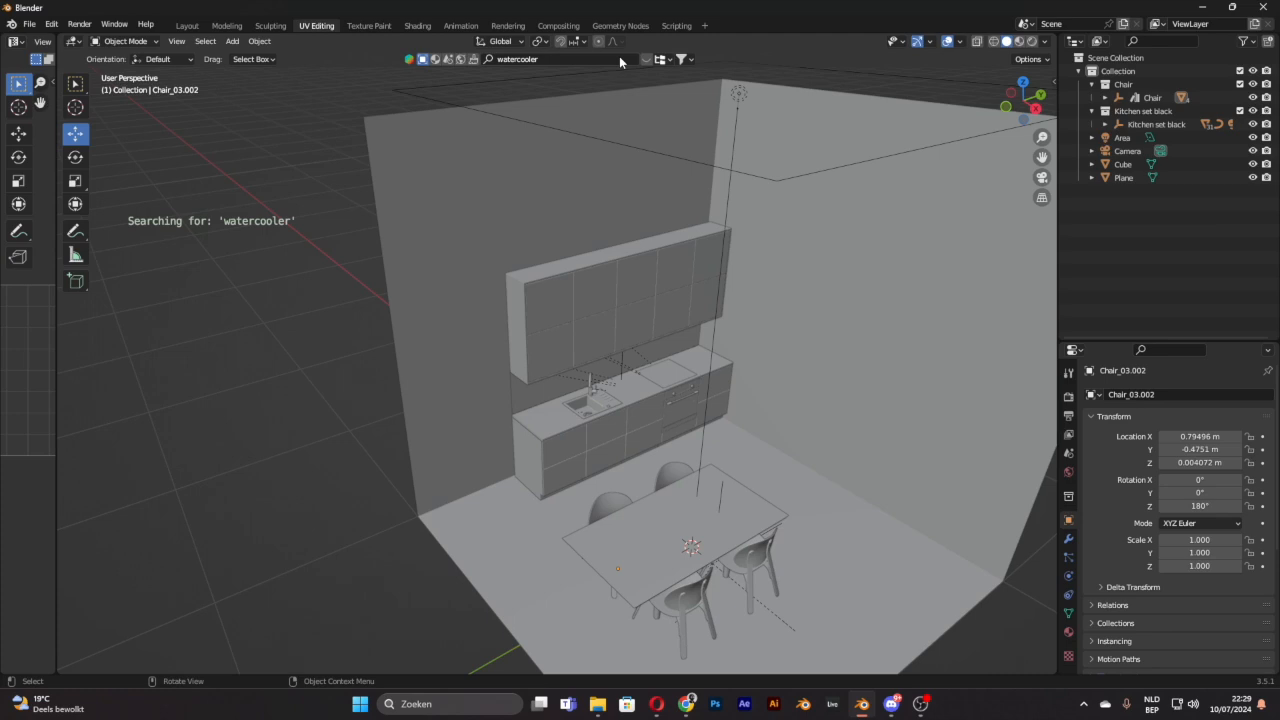
mouse_move(477, 147)
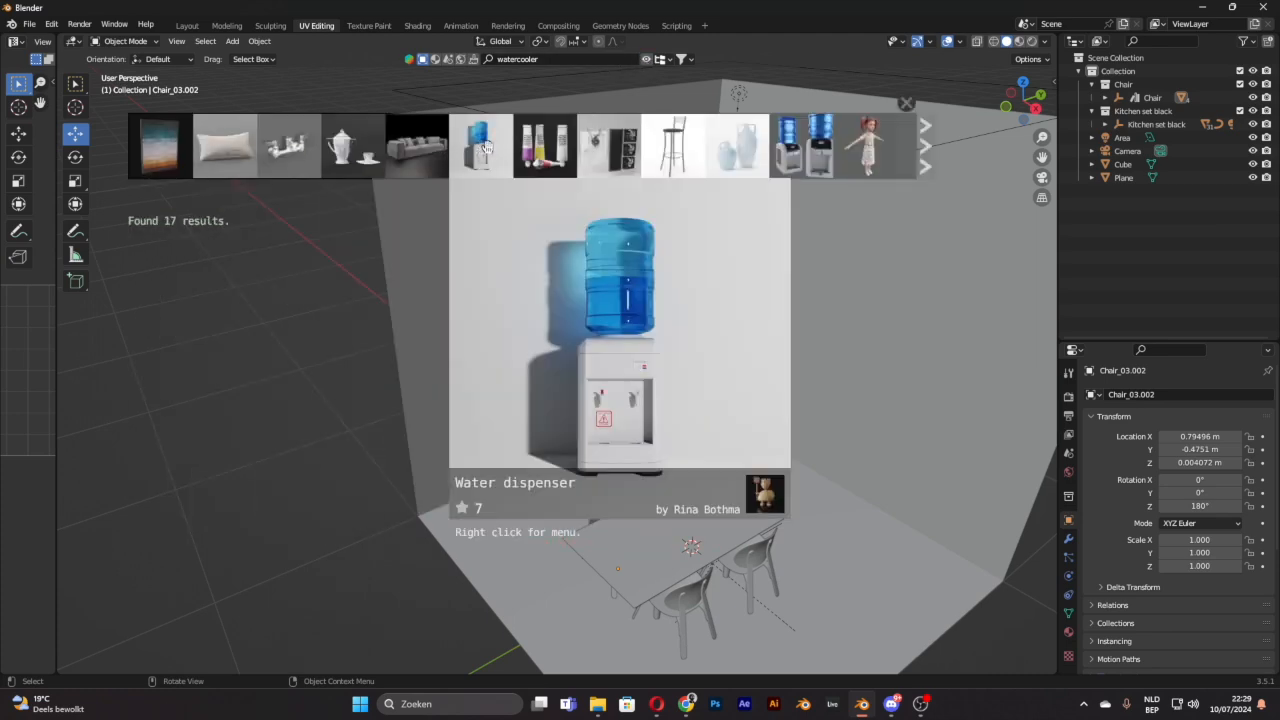
mouse_move(798, 158)
left_click(925, 151)
mouse_move(360, 143)
Step: Search the model library for "water dispenser" and place the white and black Water cooler model at the scene origin
left_click(566, 59)
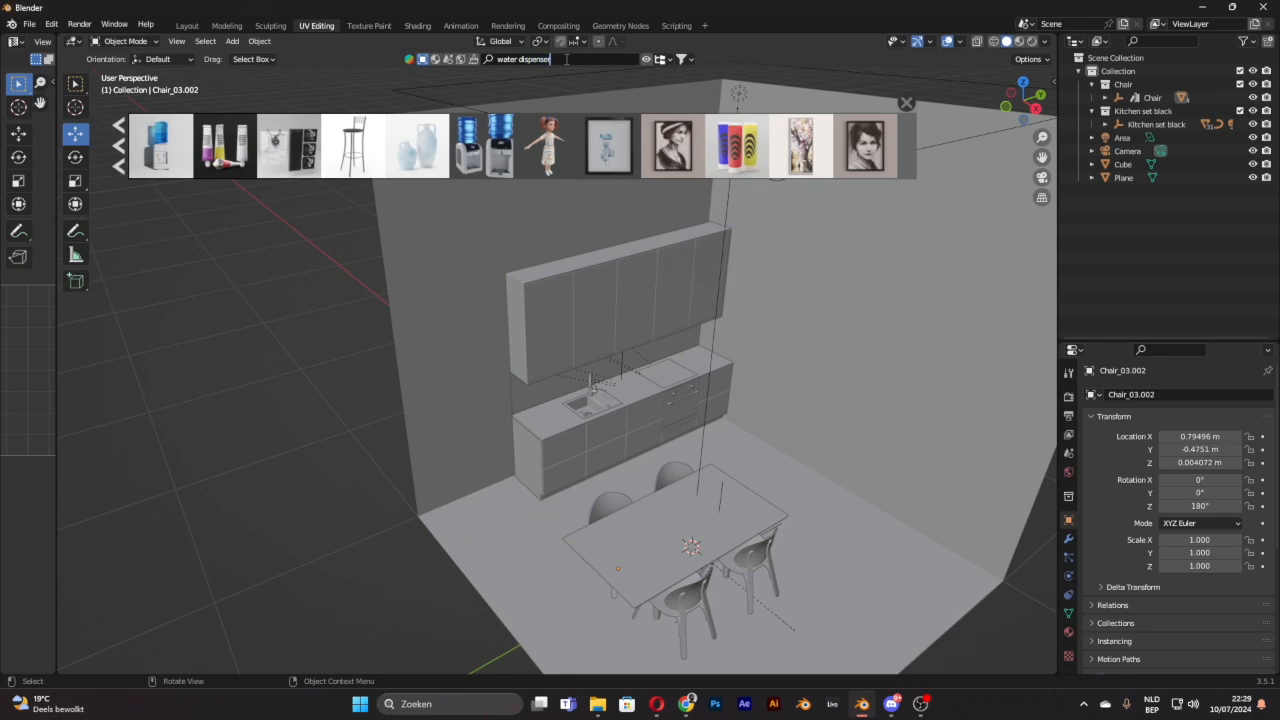
type("water dispenser")
key("Return")
mouse_move(218, 157)
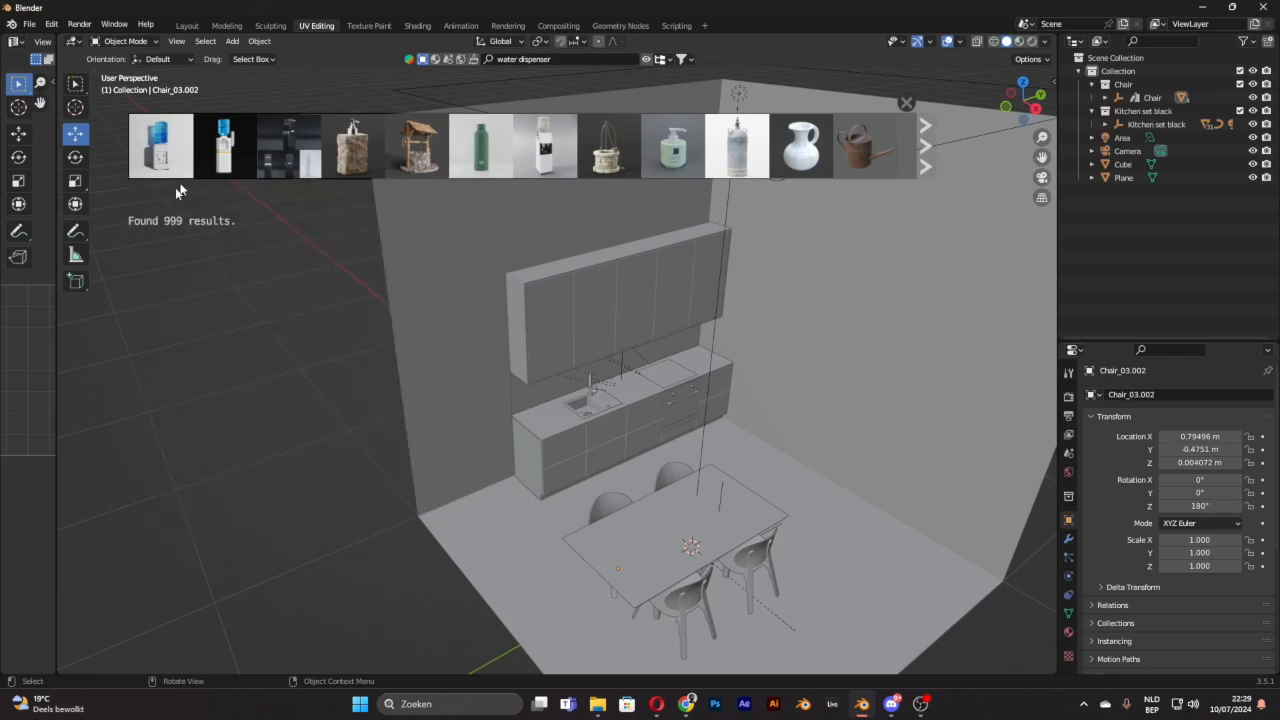
mouse_move(157, 150)
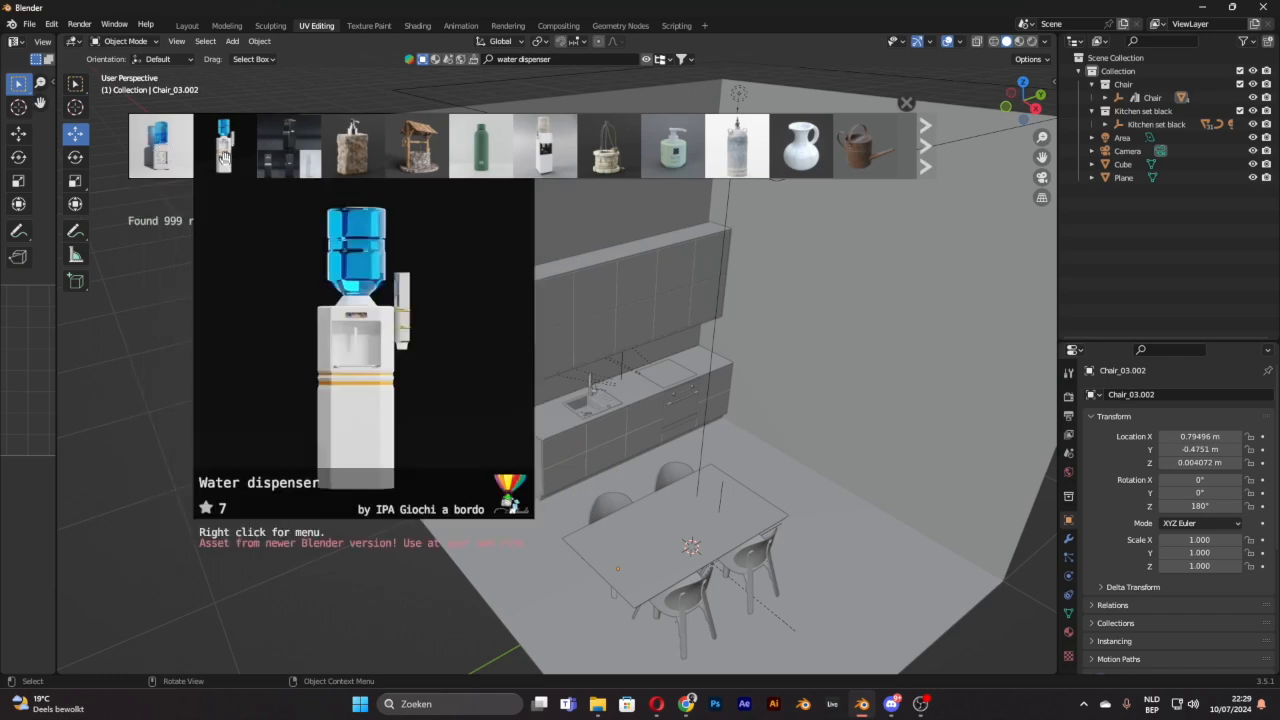
mouse_move(558, 140)
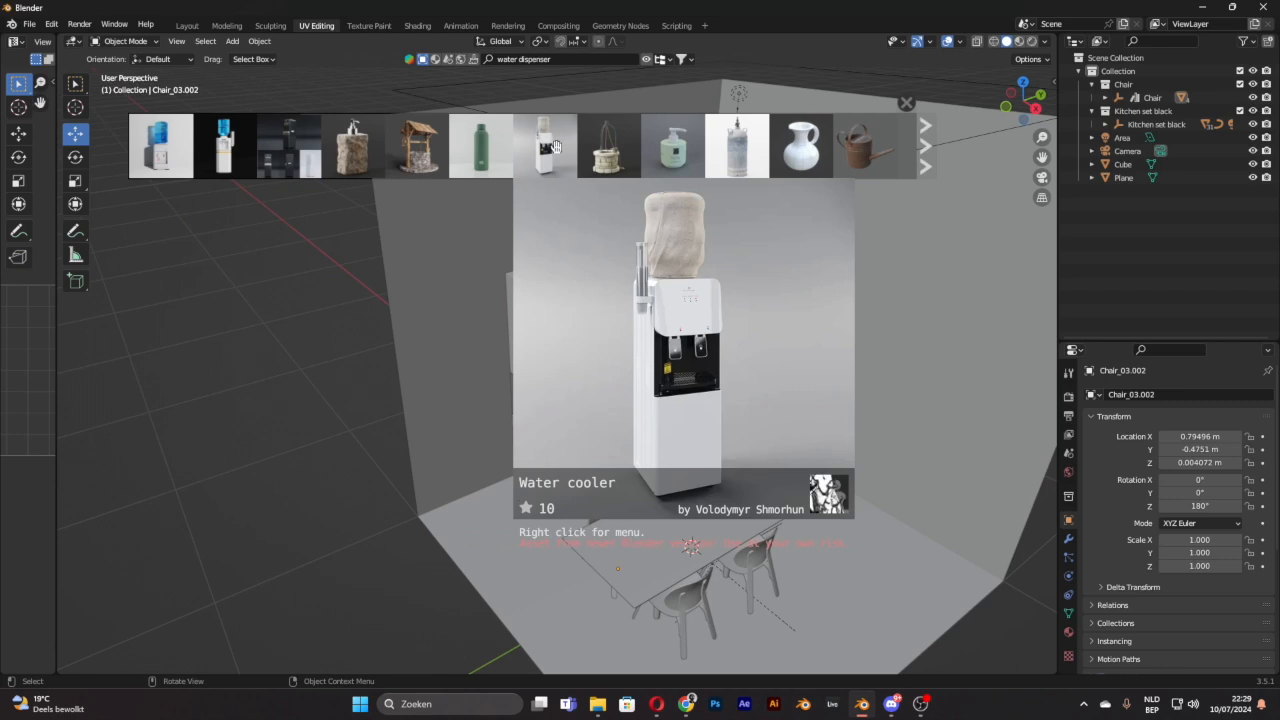
mouse_move(313, 153)
left_click(540, 143)
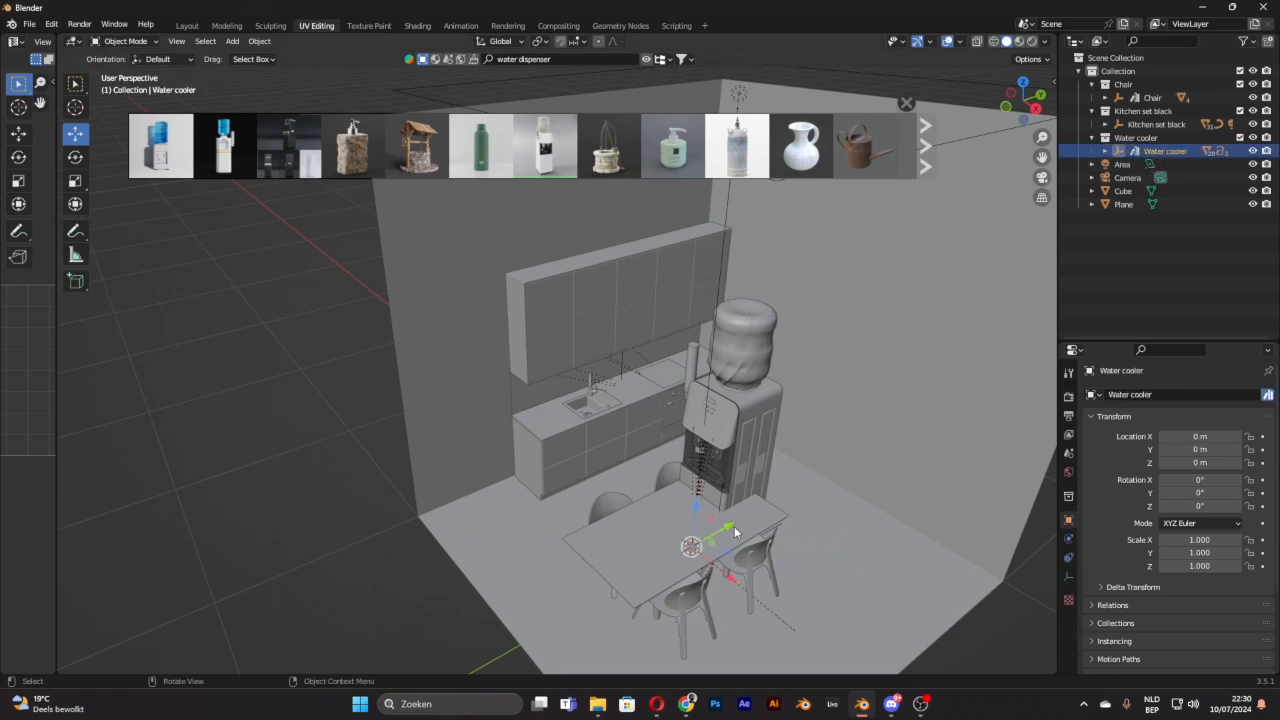
Step: Move the water cooler beside the kitchen to about X -0.66 m and Y -0.73 m, and set its Z rotation to 90°
left_click_drag(728, 530, 586, 540)
left_click_drag(597, 645, 484, 538)
left_click(1225, 506)
type("90")
key("Return")
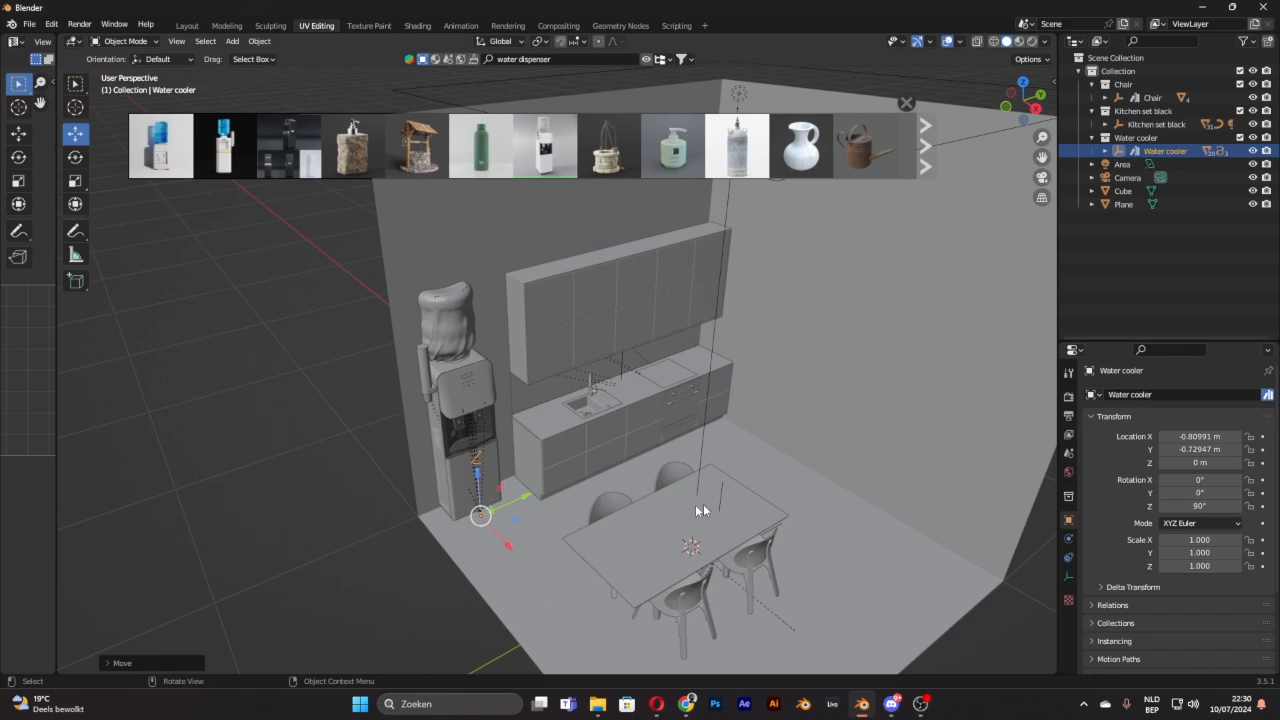
left_click_drag(511, 549, 529, 566)
middle_click_drag(622, 523, 547, 488)
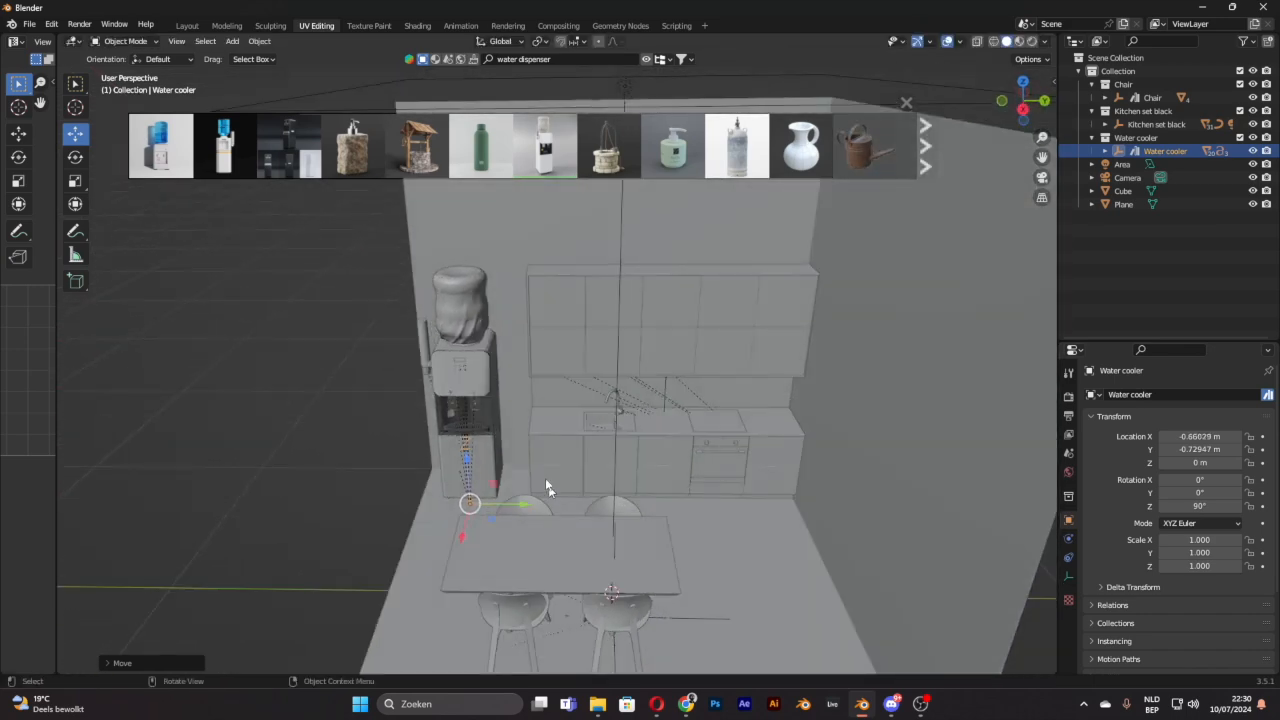
Step: Scale the water cooler down to about 0.794 and move it along Y to about -0.57 m, closer to the kitchen
key("s")
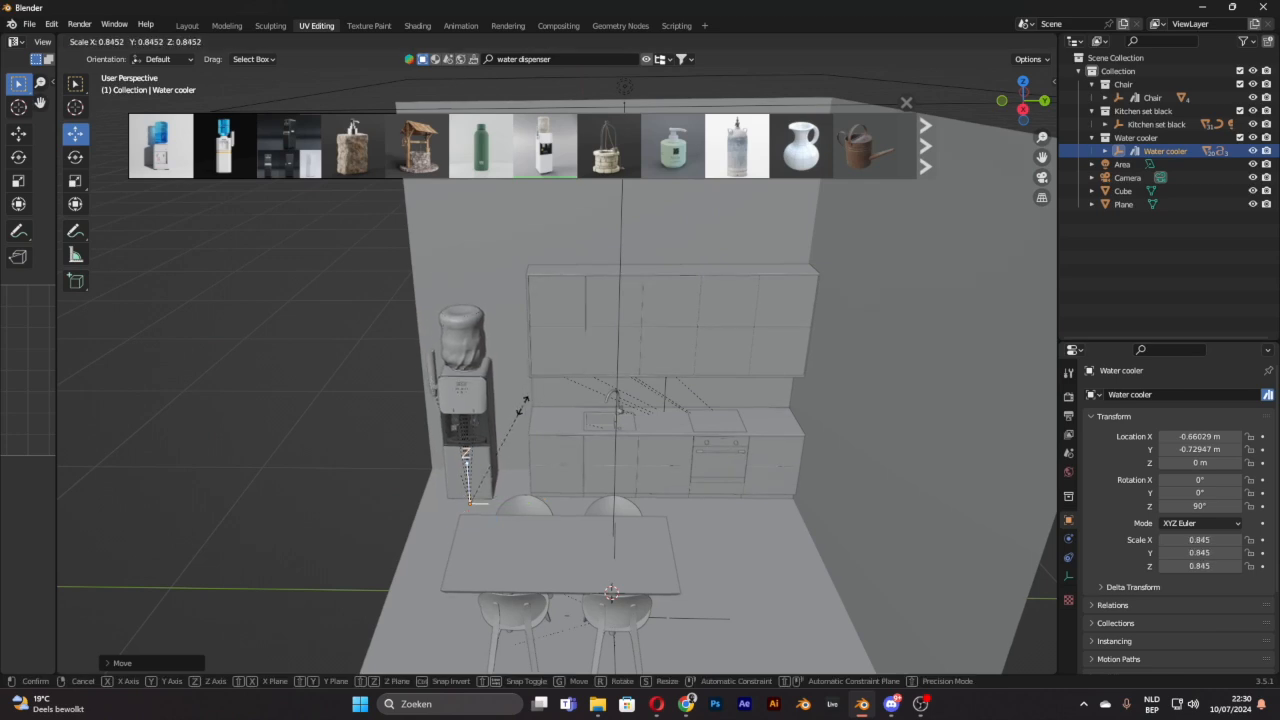
left_click(508, 419)
middle_click_drag(508, 419, 552, 384)
key("s")
left_click(535, 375)
key("g")
key("y")
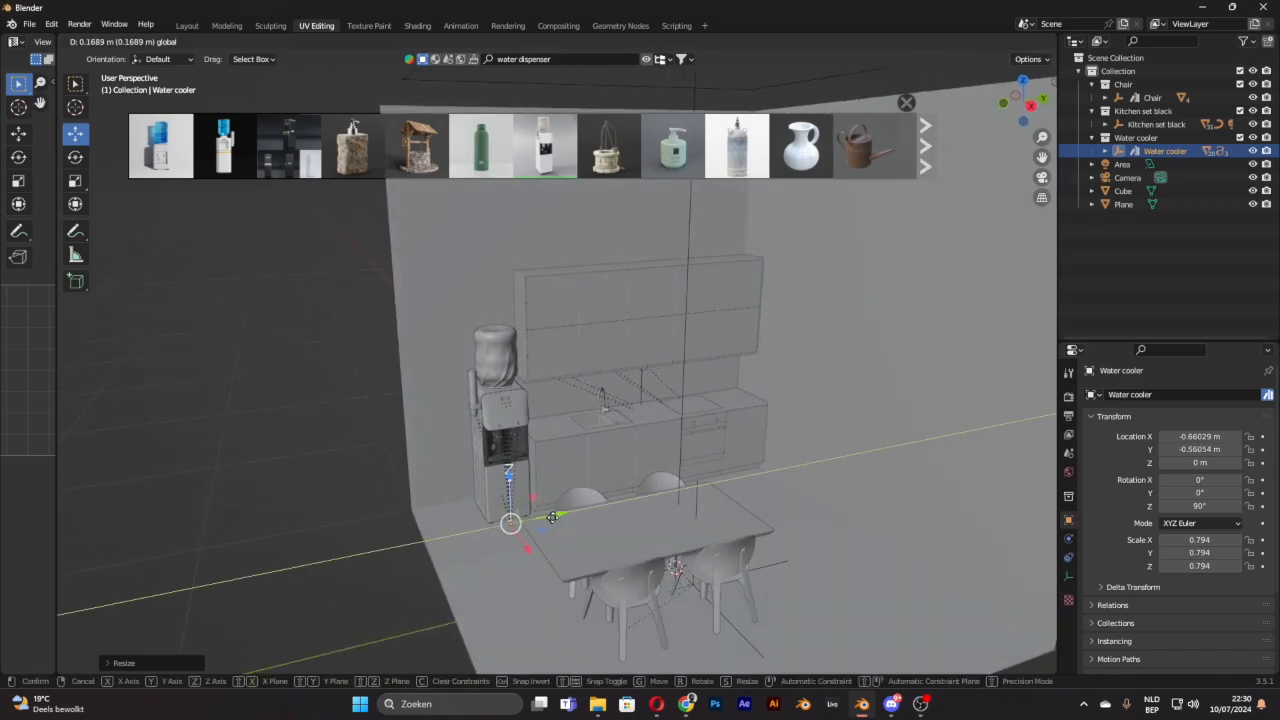
left_click(560, 482)
middle_click_drag(560, 482, 306, 391)
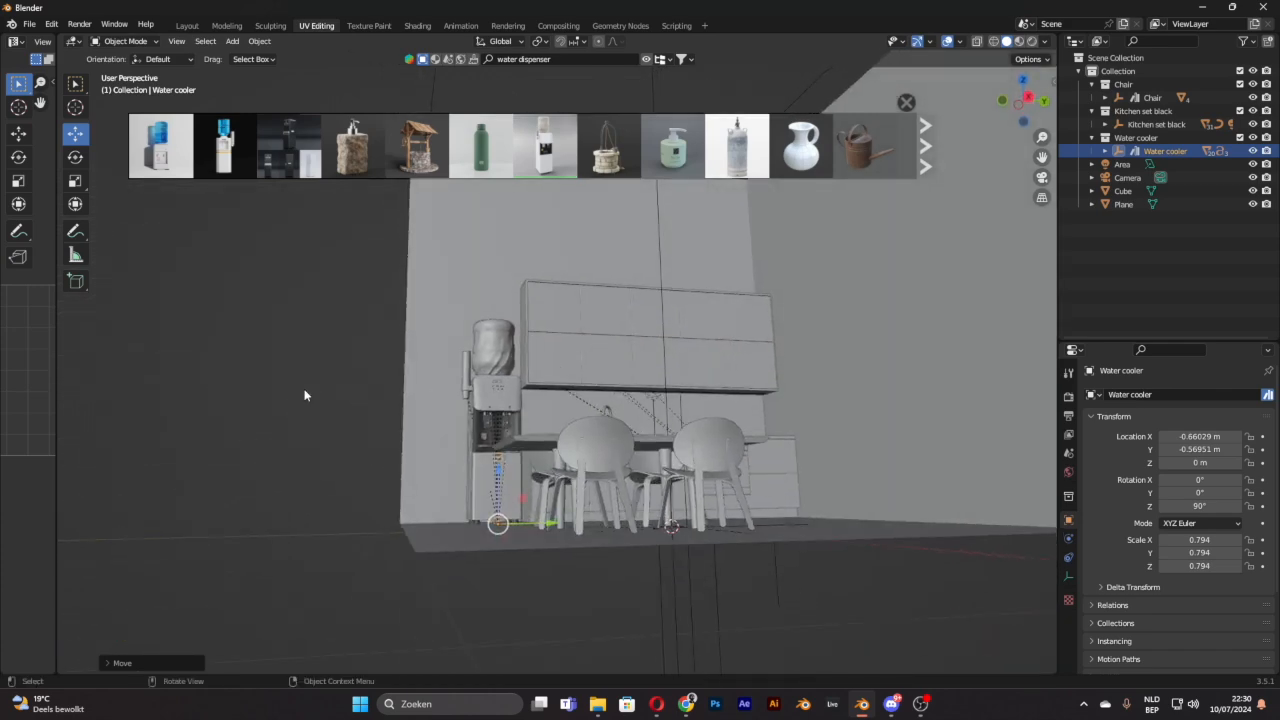
middle_click_drag(389, 453, 430, 495)
left_click_drag(1042, 157, 955, 102)
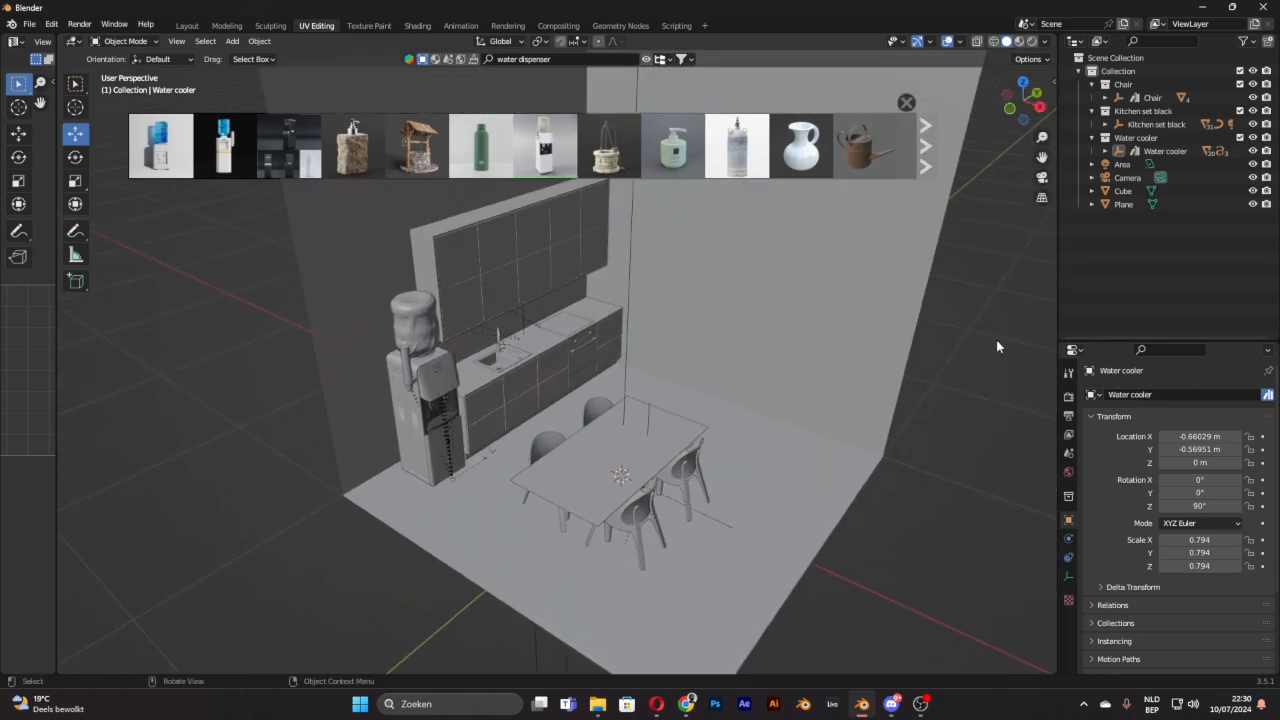
middle_click_drag(996, 337, 988, 362)
middle_click_drag(802, 300, 628, 353)
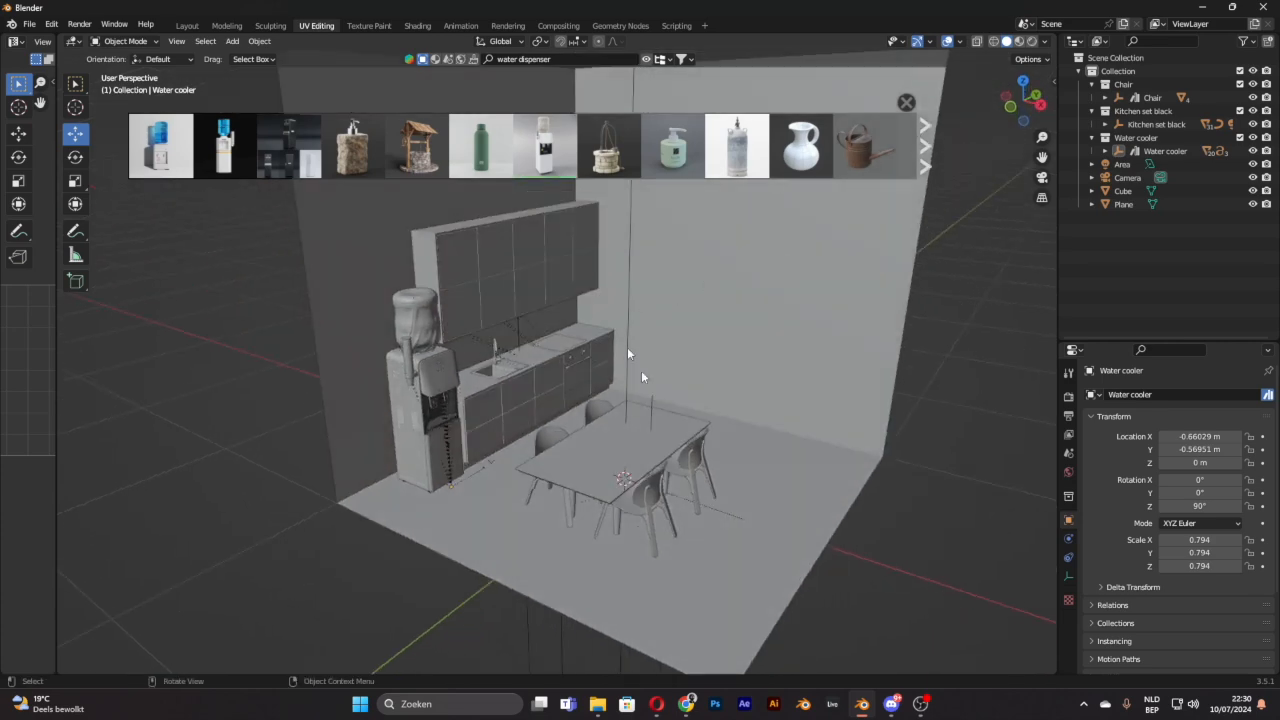
Step: Search the model library for "board" and look over the first results
left_click(590, 59)
type("board")
key("Return")
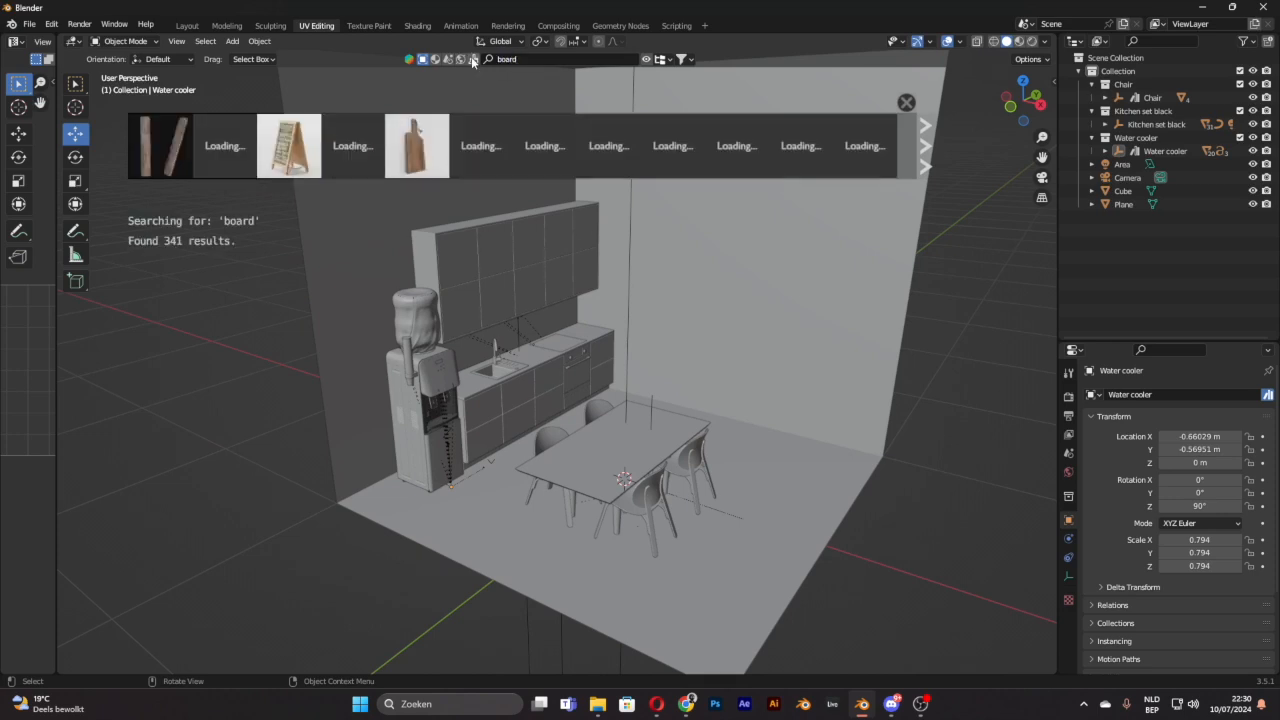
mouse_move(420, 145)
Step: Search the model library for "whiteboard", compare the previews, and place the wide Whiteboard model at the scene origin
left_click(543, 56)
type("w")
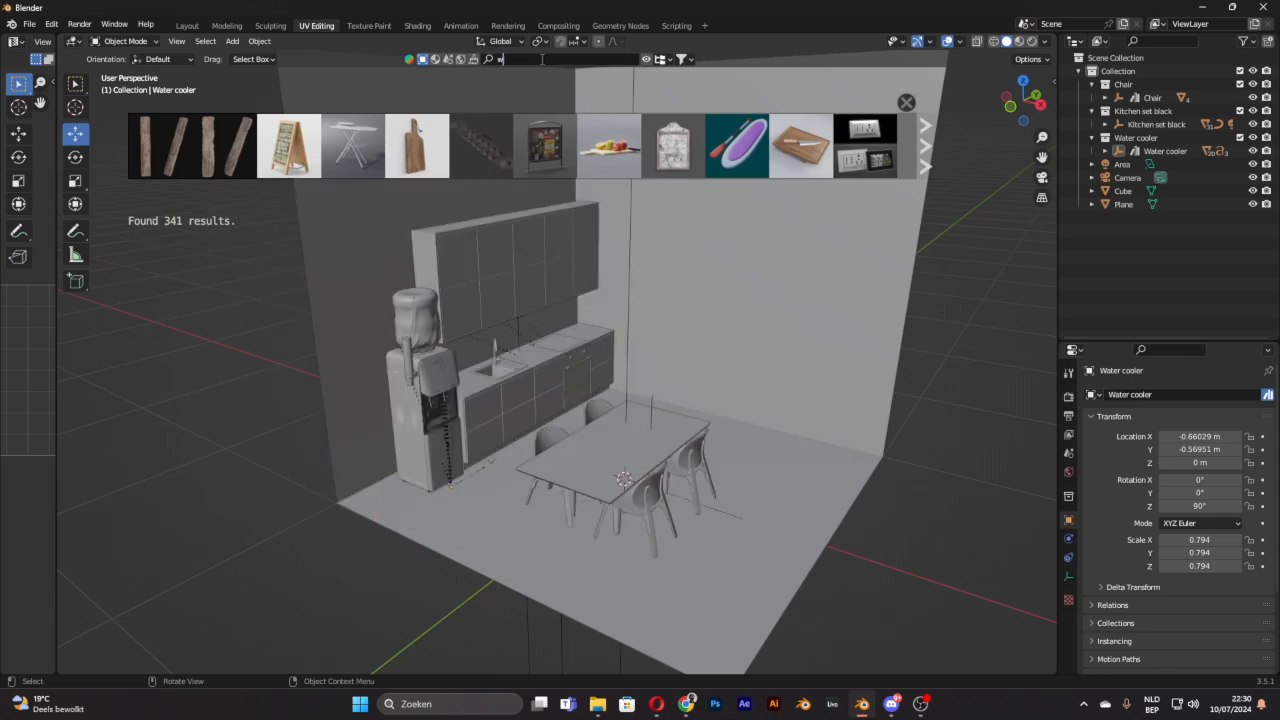
type("hiteboard")
key("Return")
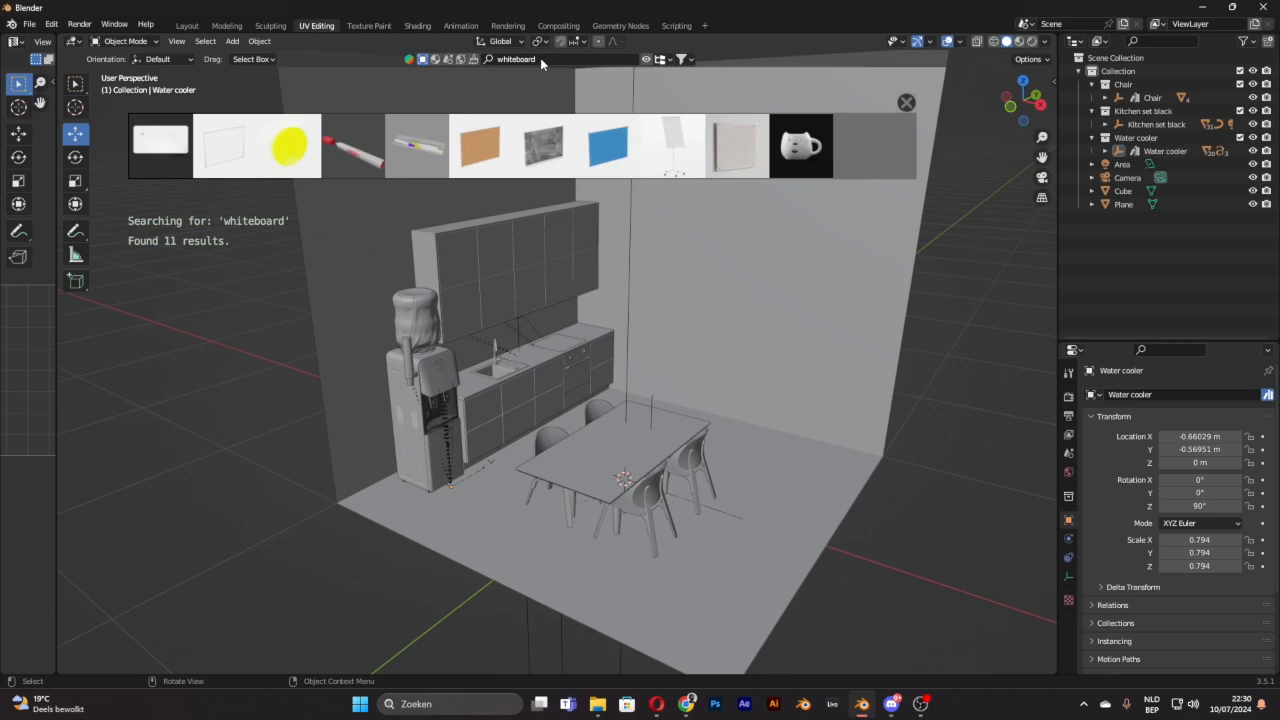
mouse_move(205, 163)
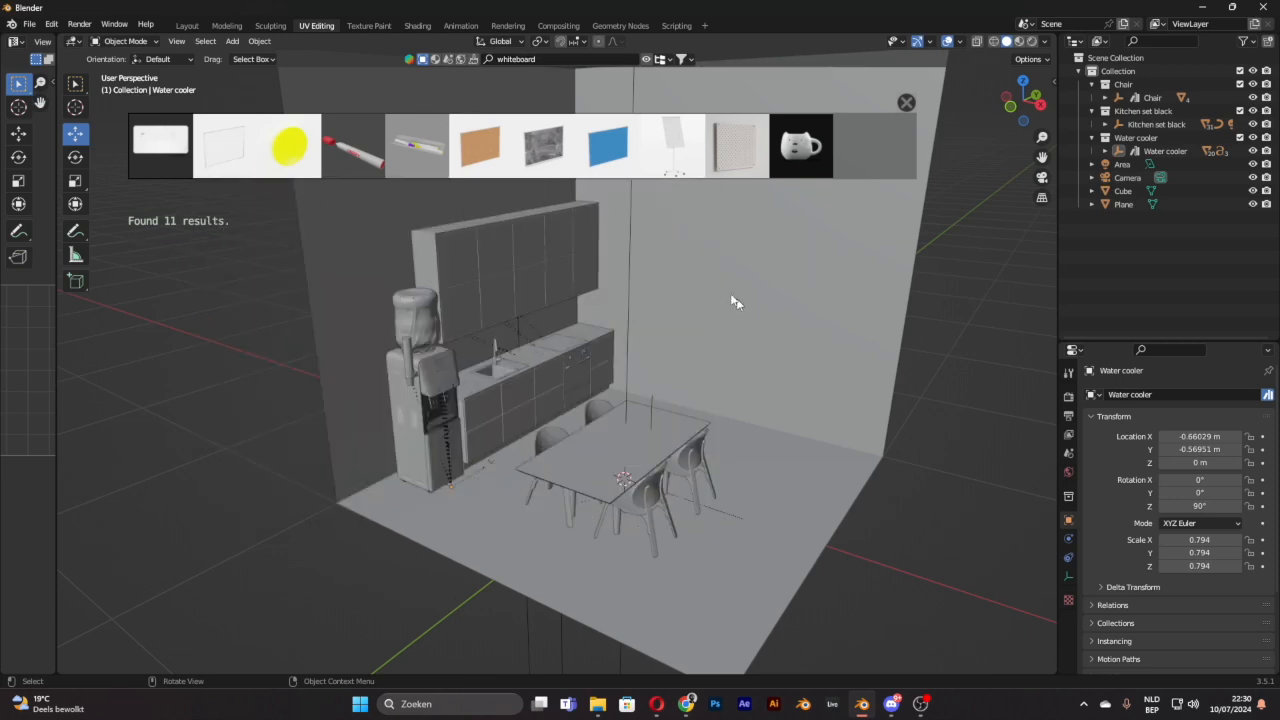
mouse_move(728, 141)
mouse_move(668, 151)
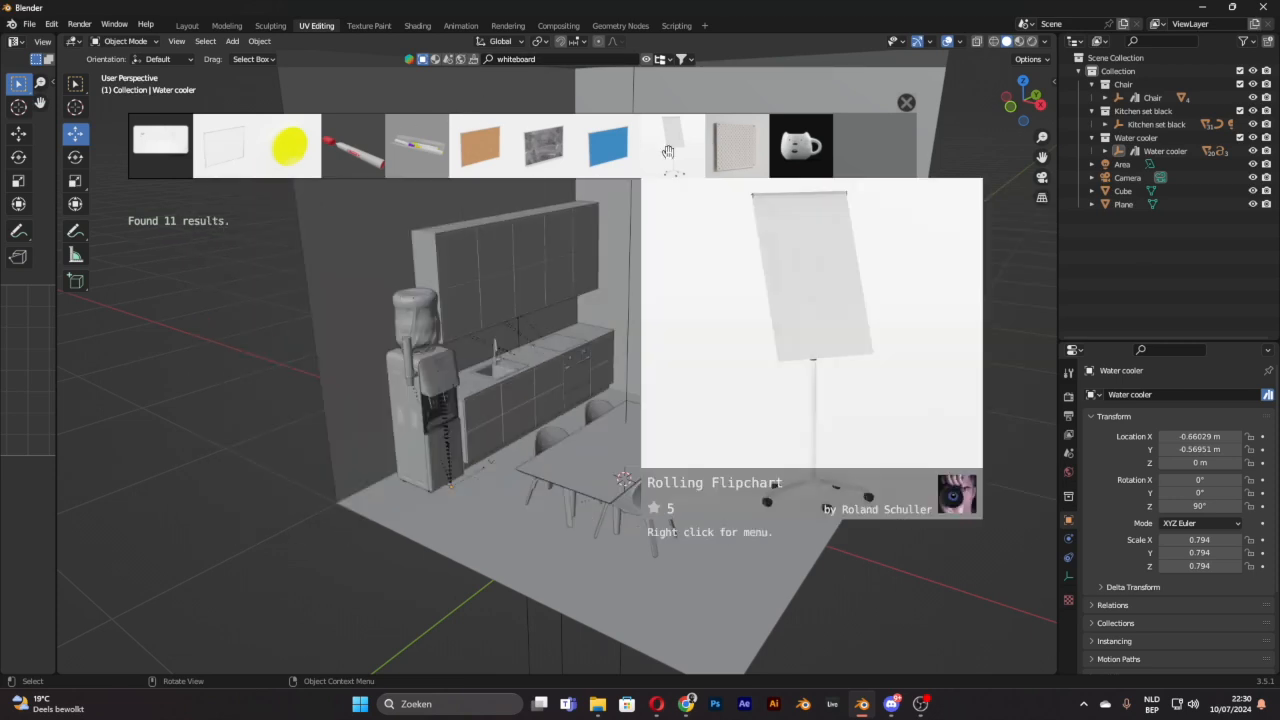
mouse_move(587, 148)
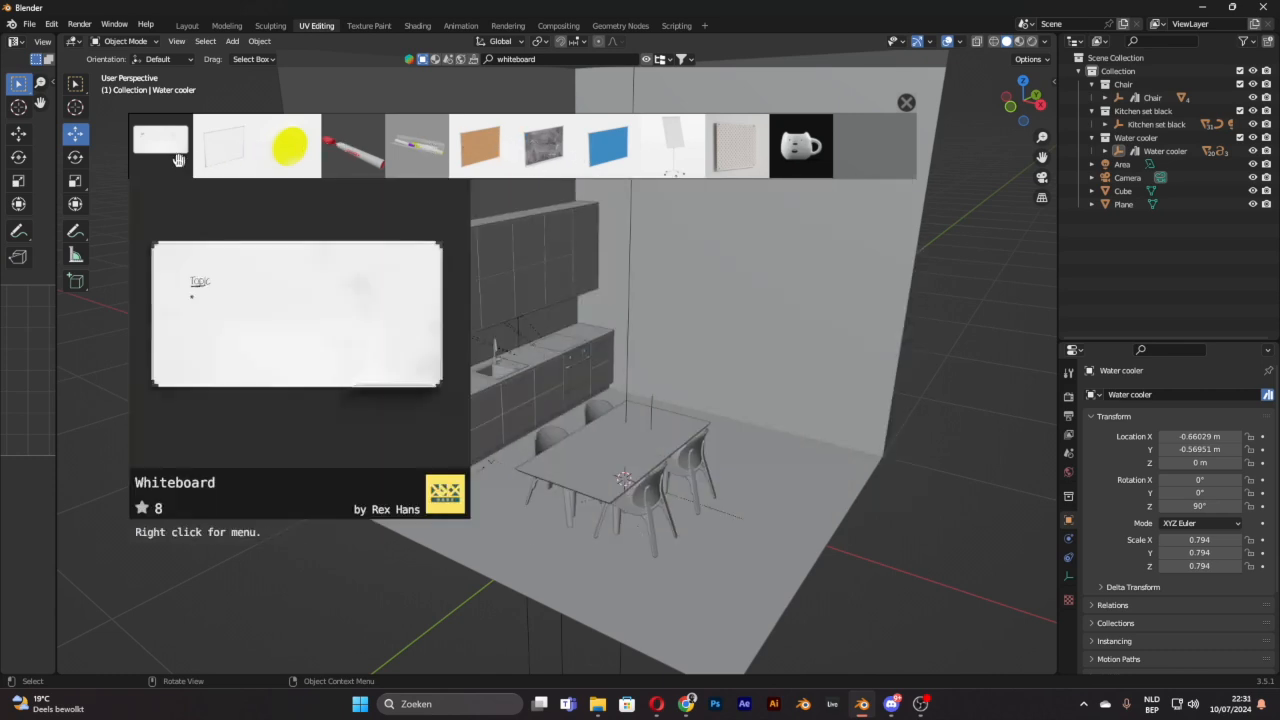
left_click(172, 155)
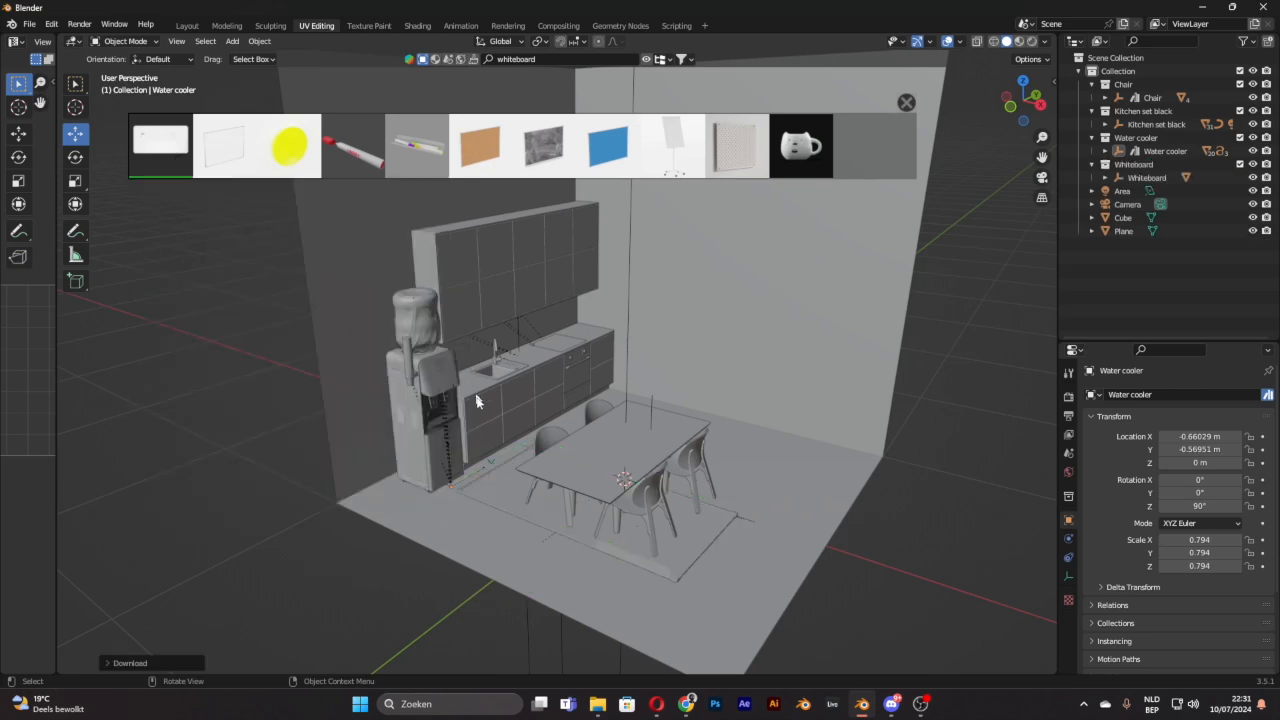
Step: Raise the whiteboard to about Z 0.62 m and set its X rotation to 90° so it stands upright
left_click(1147, 178)
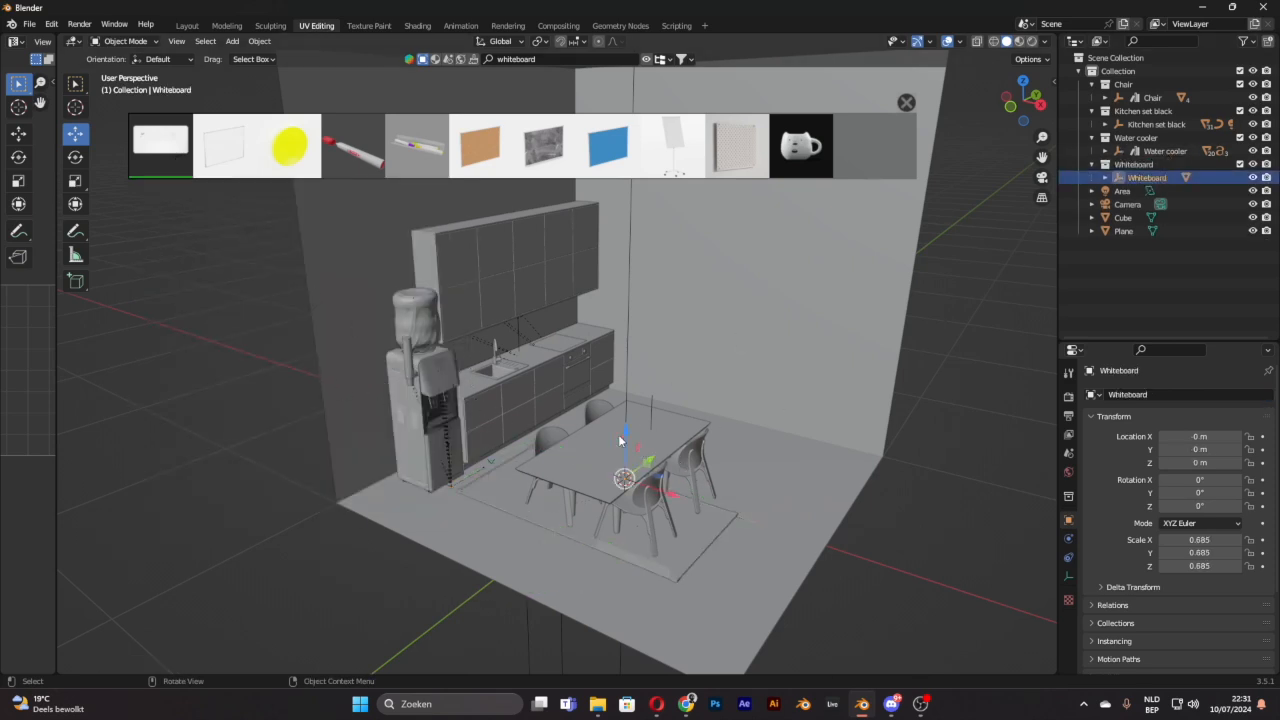
left_click_drag(618, 434, 623, 318)
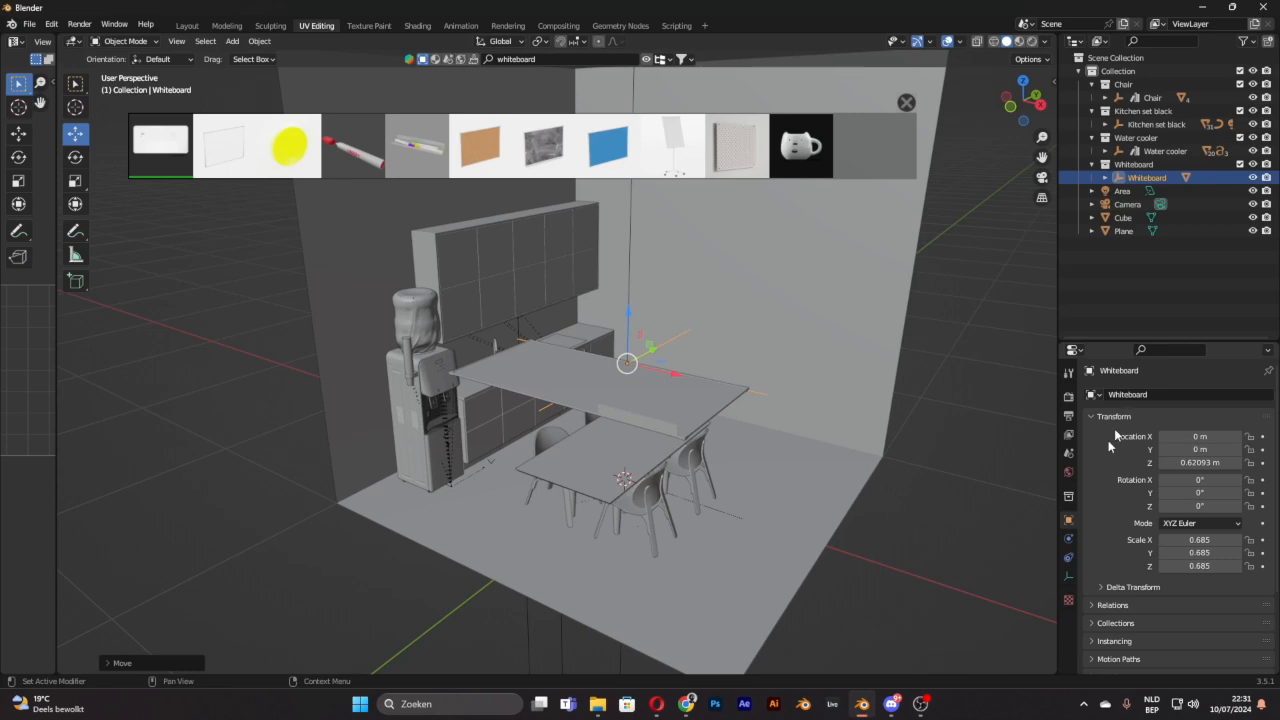
left_click_drag(1198, 480, 1263, 480)
left_click(1203, 478)
type("90")
key("Return")
Step: Move the whiteboard onto the wall adjoining the kitchen, at about X 0.18 m, Y 1.0 m and Z 1.14 m
left_click_drag(628, 312, 633, 208)
middle_click_drag(805, 322, 723, 371)
left_click_drag(626, 327, 855, 376)
middle_click_drag(973, 403, 60, 368)
middle_click_drag(76, 366, 98, 365)
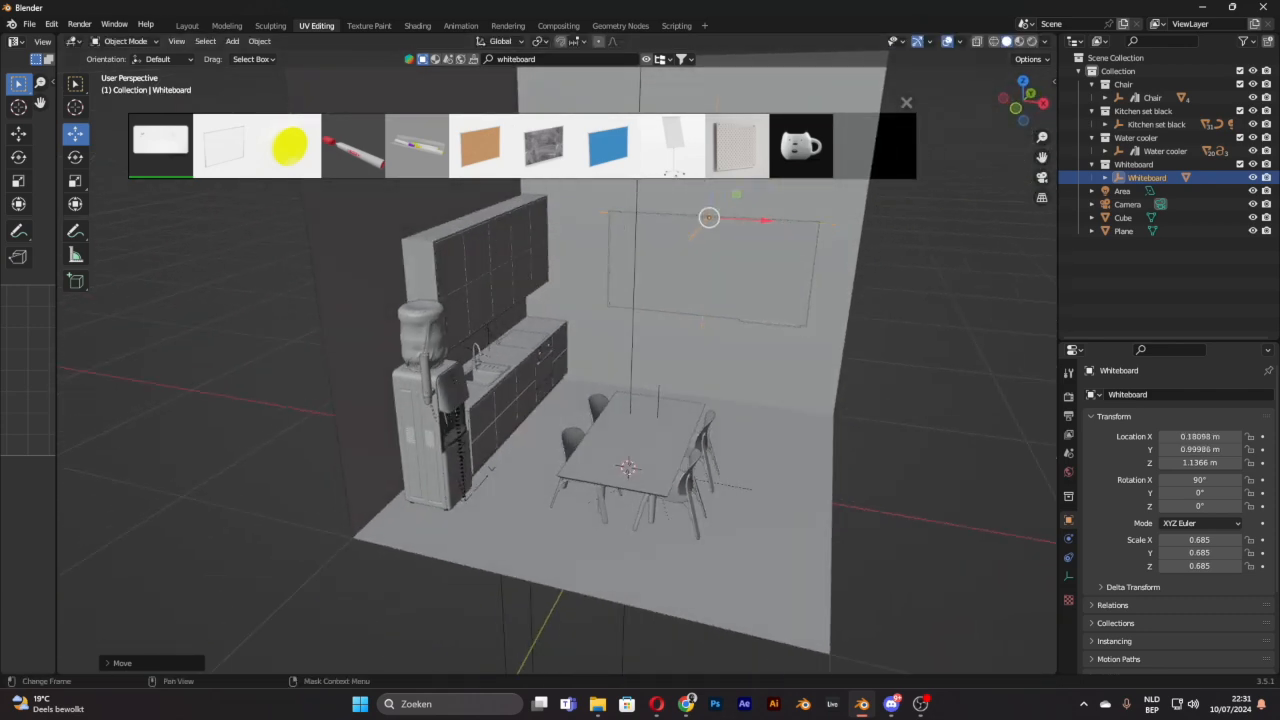
Step: Adjust the whiteboard's position on the wall to about X 0.147 m and Z 0.948 m
left_click_drag(765, 222, 711, 232)
middle_click_drag(890, 234, 819, 226)
left_click_drag(801, 240, 801, 229)
middle_click_drag(988, 303, 945, 365)
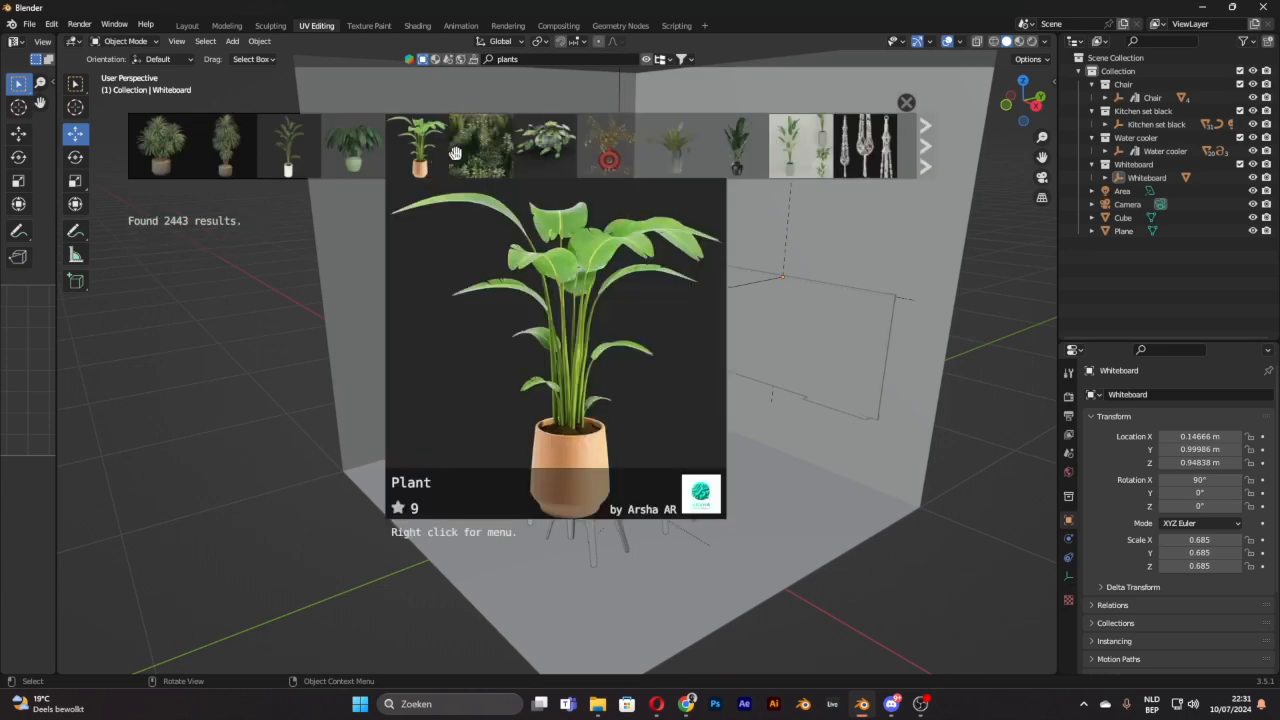
Step: Compare the library's "plants" results and place the tall Plant model in the white pot at the scene origin
mouse_move(157, 139)
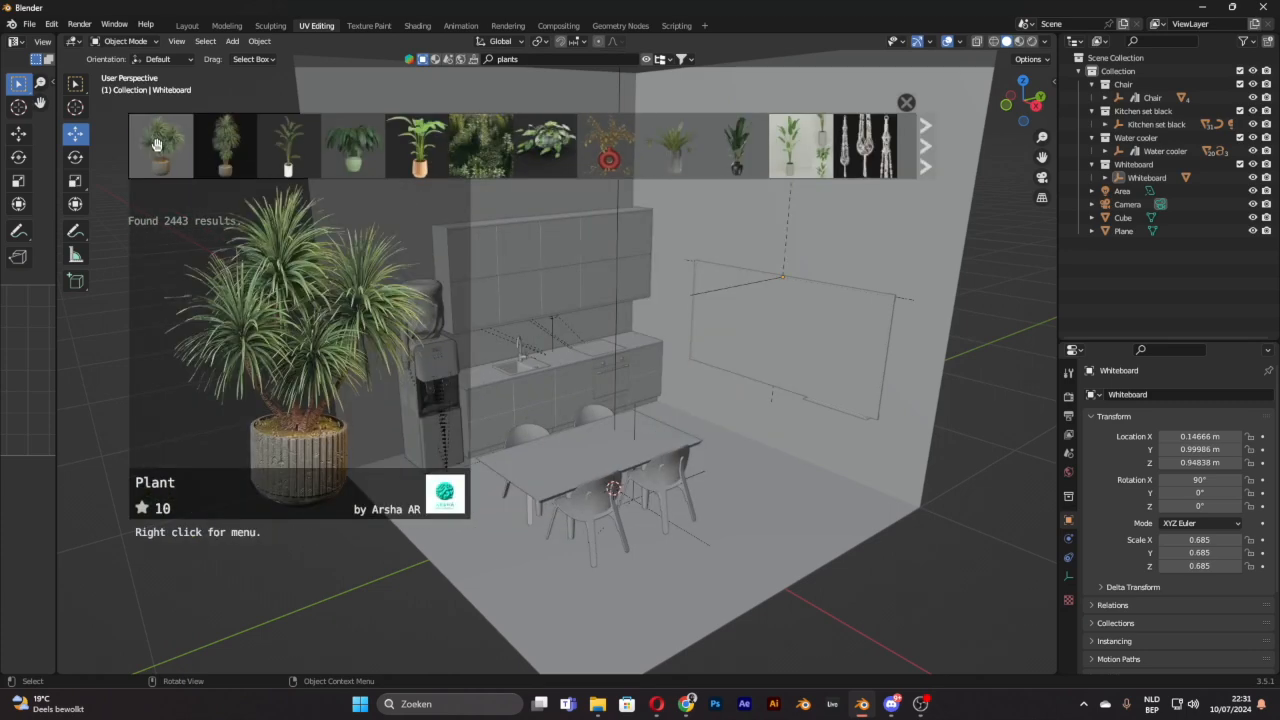
mouse_move(207, 156)
mouse_move(277, 163)
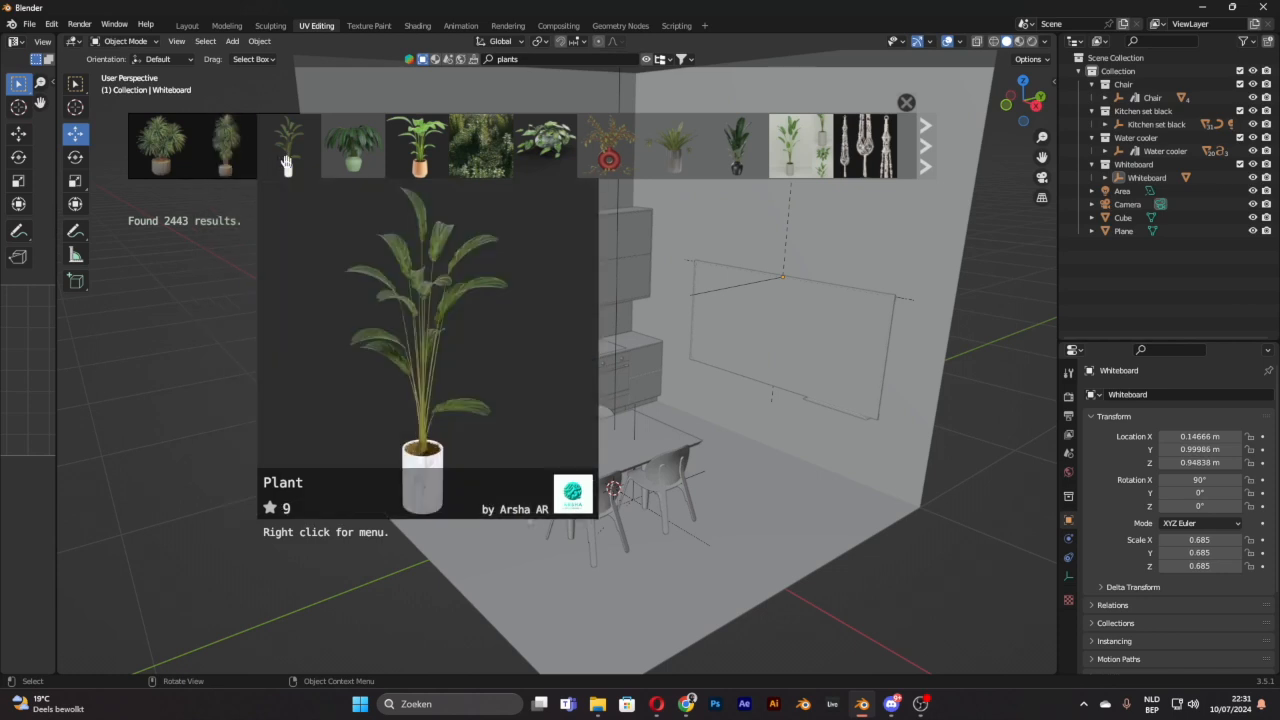
left_click(286, 163)
Step: Scale the plant down to about 0.582 and move it beside the water cooler, at about X -0.75 m and Y -0.81 m
left_click(1143, 206)
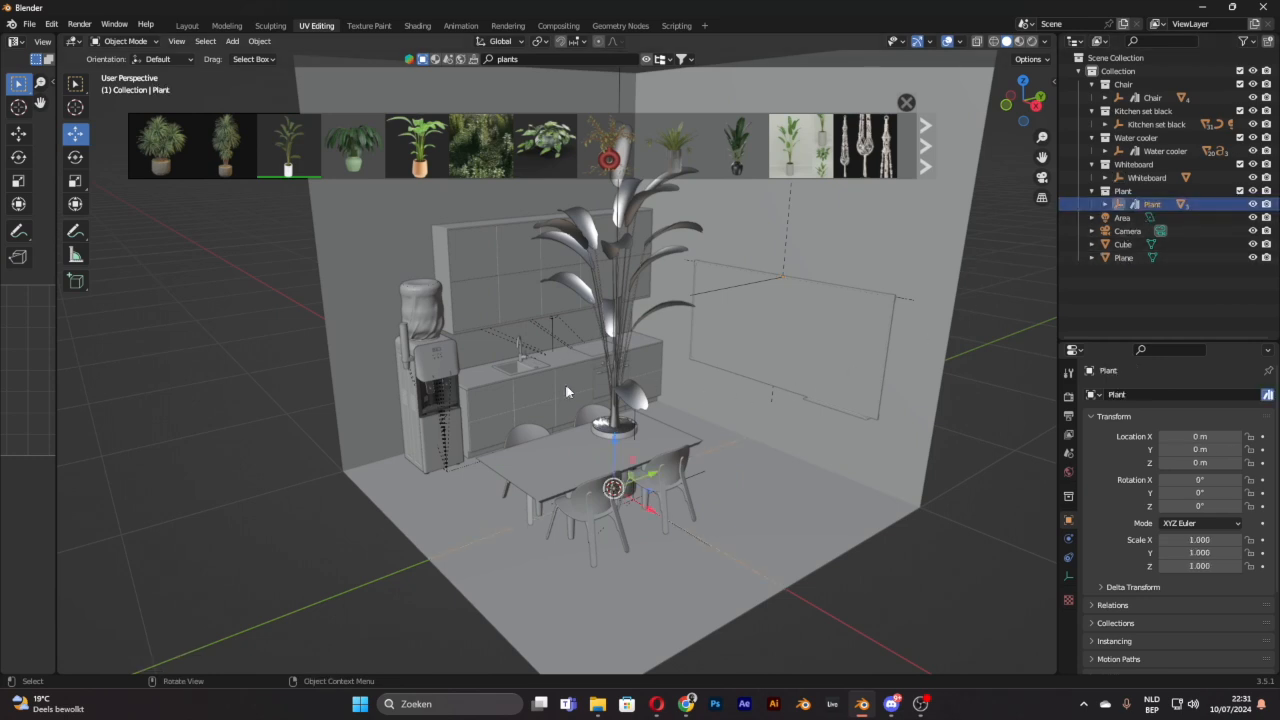
key("s")
left_click(661, 412)
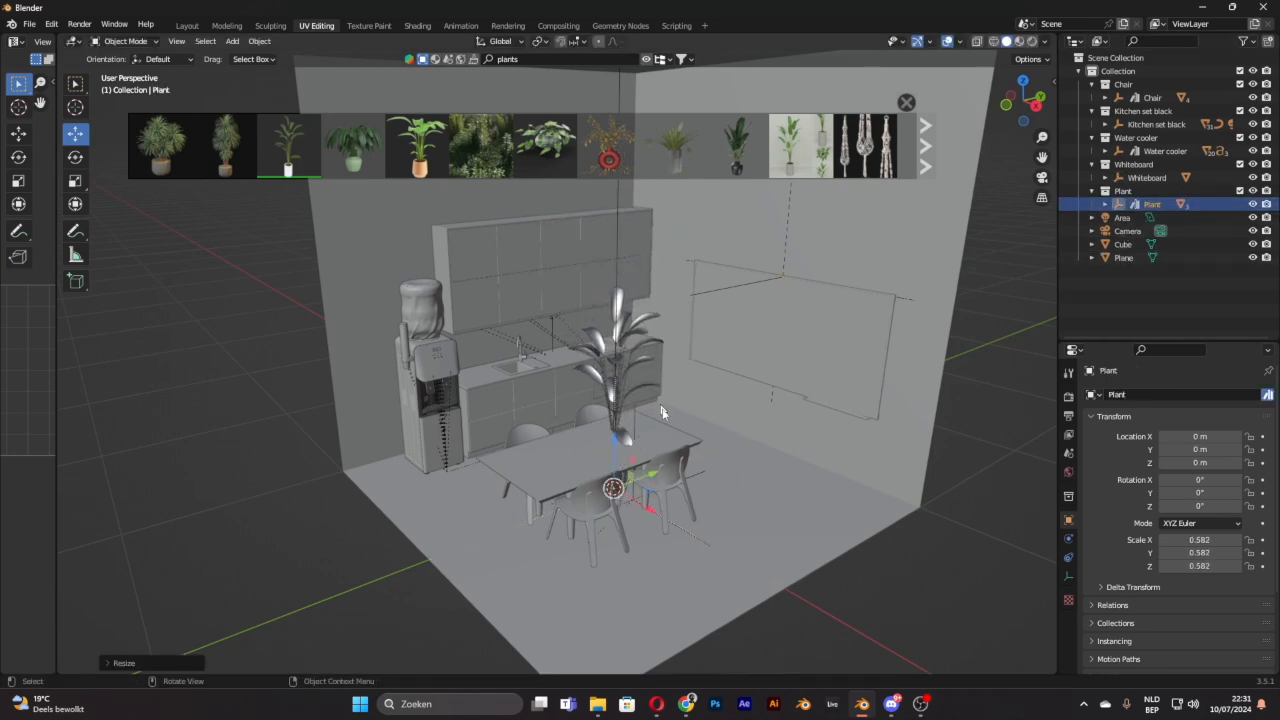
key("g")
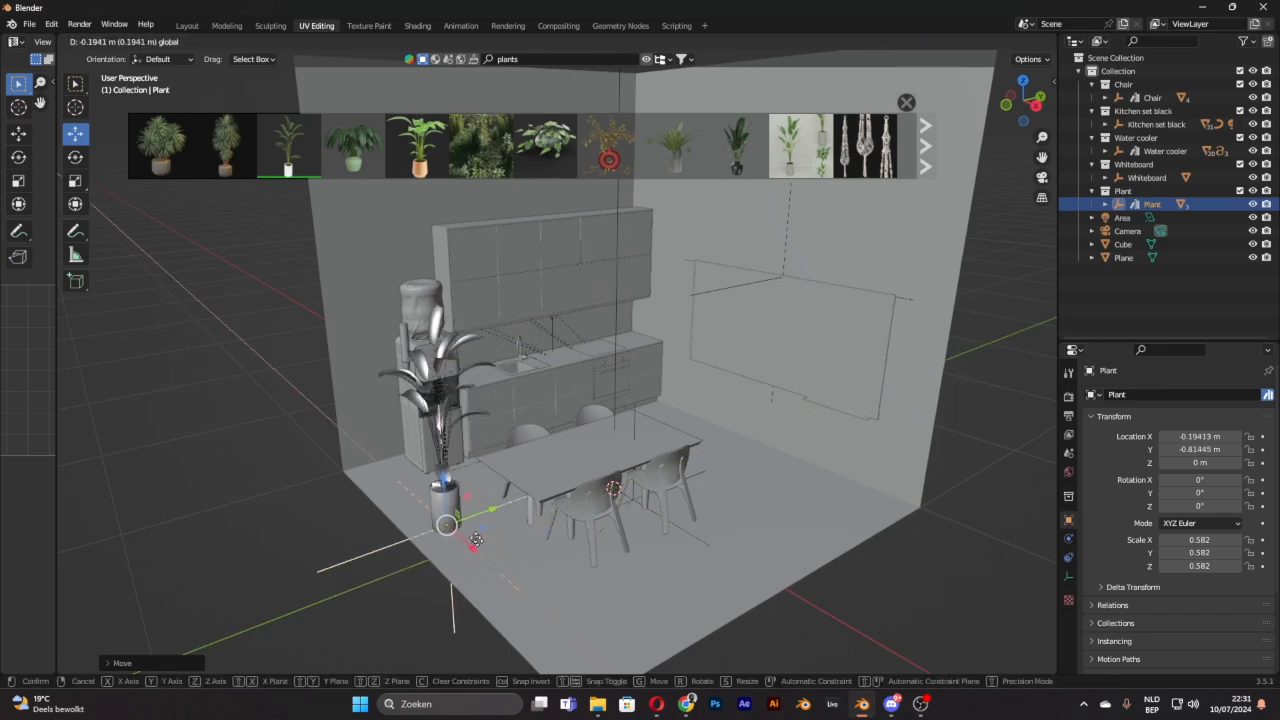
left_click(440, 484)
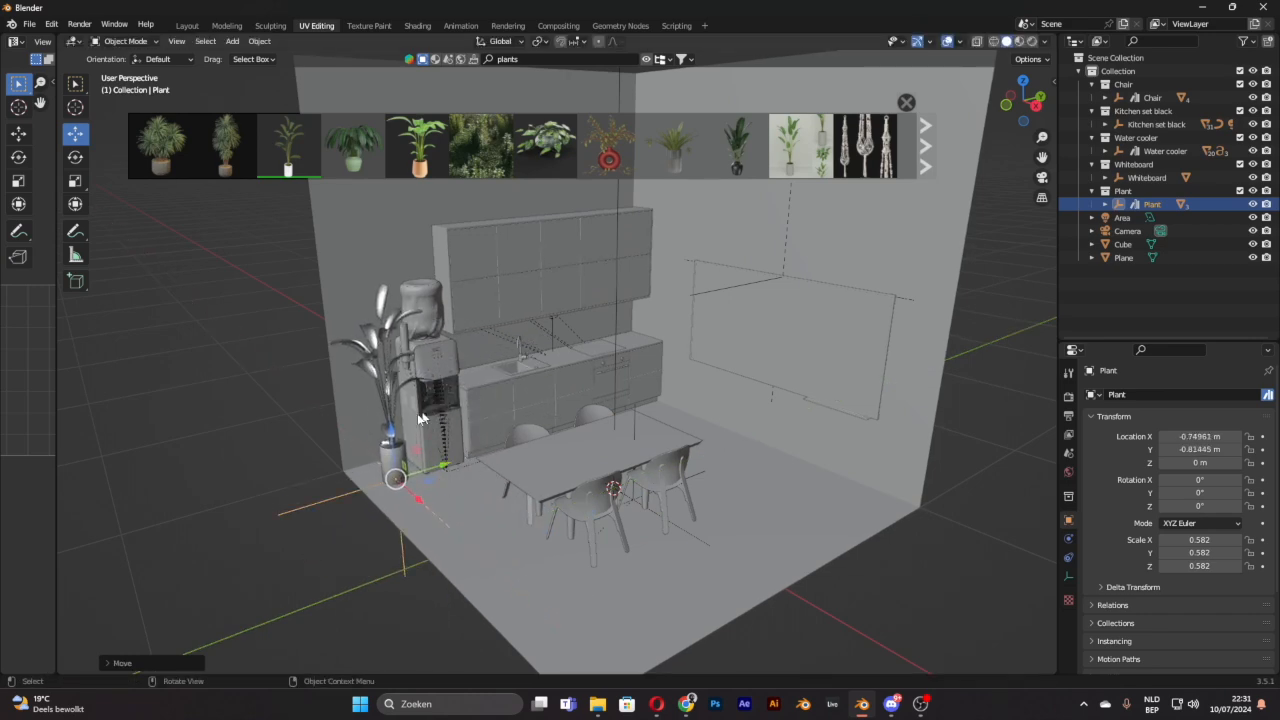
Step: Nudge the plant along X to about -0.76 m, closer to the wall
mouse_move(417, 413)
middle_mouse_down()
mouse_move(481, 421)
mouse_move(456, 424)
mouse_move(482, 402)
mouse_move(408, 403)
middle_mouse_up()
scroll(477, 421, "up", 1)
key("g")
key("x")
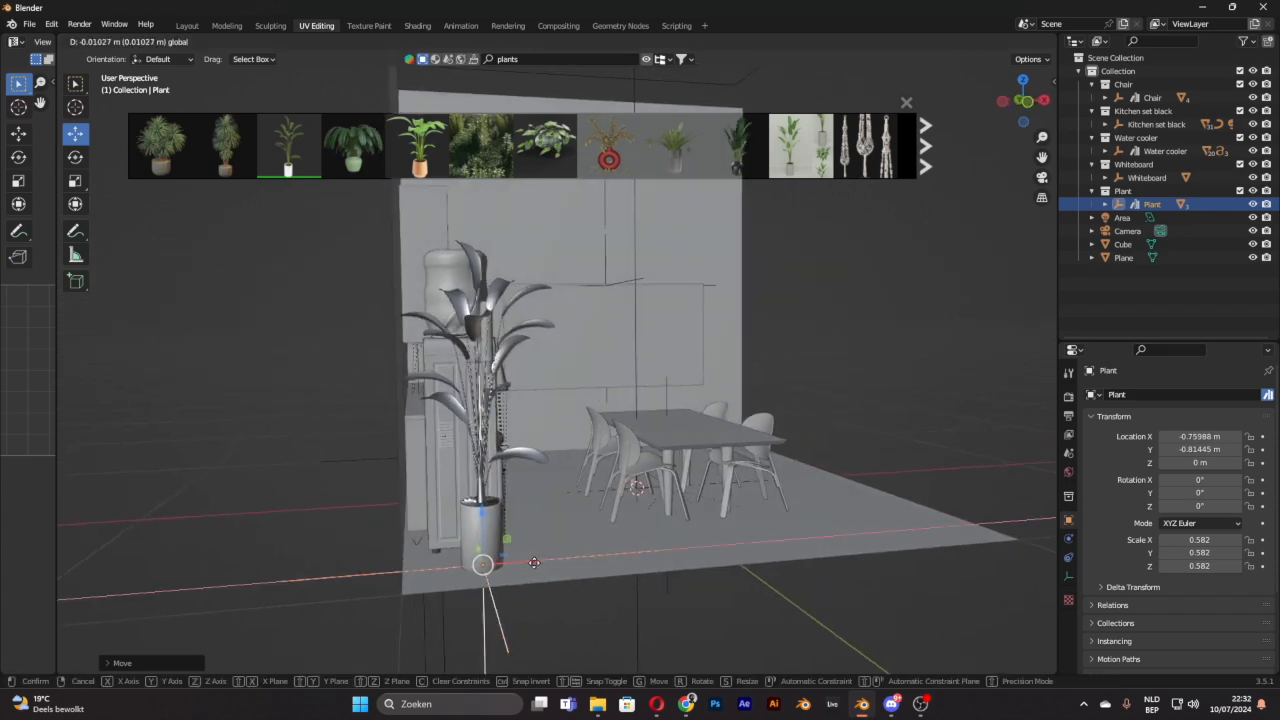
left_click_drag(531, 561, 535, 565)
Step: Try rotating the plant about Z to about -27.5° and further, and undo the last two changes
middle_click_drag(477, 343, 365, 386)
scroll(320, 323, "up", 3)
mouse_move(320, 323)
middle_mouse_down()
mouse_move(429, 312)
mouse_move(303, 333)
middle_mouse_up()
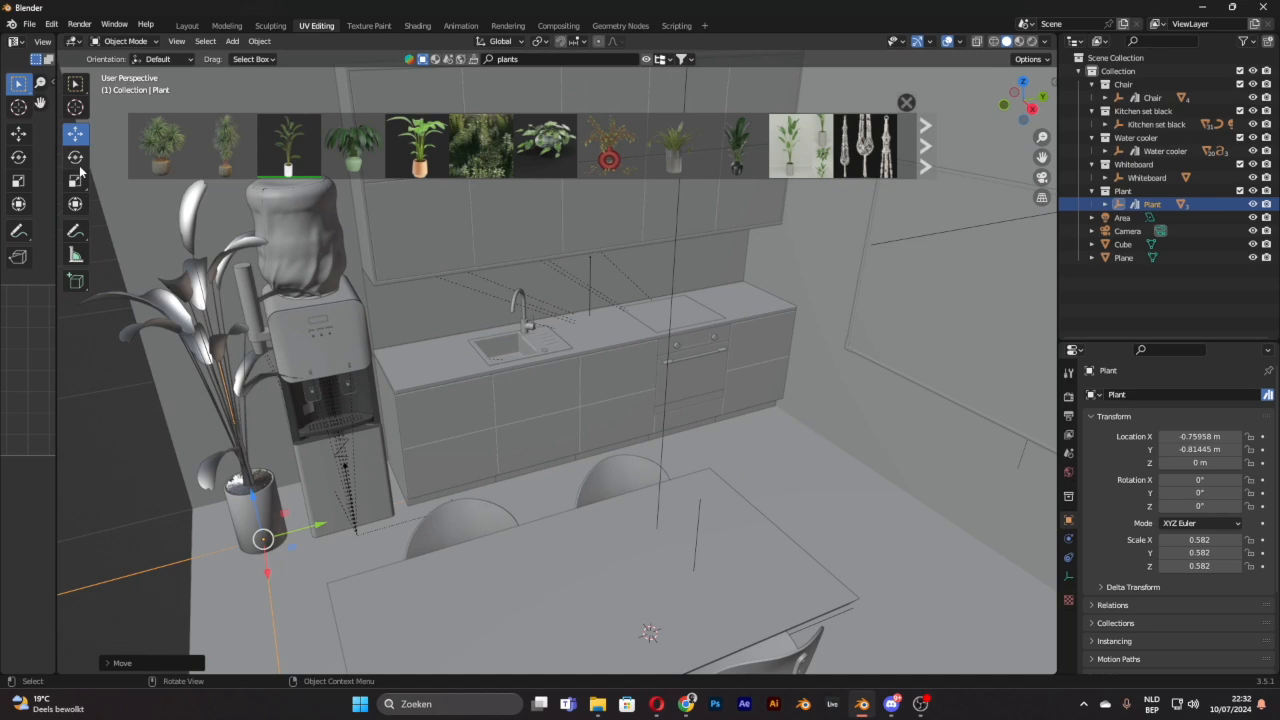
left_click_drag(308, 546, 300, 578)
middle_click_drag(388, 456, 281, 446)
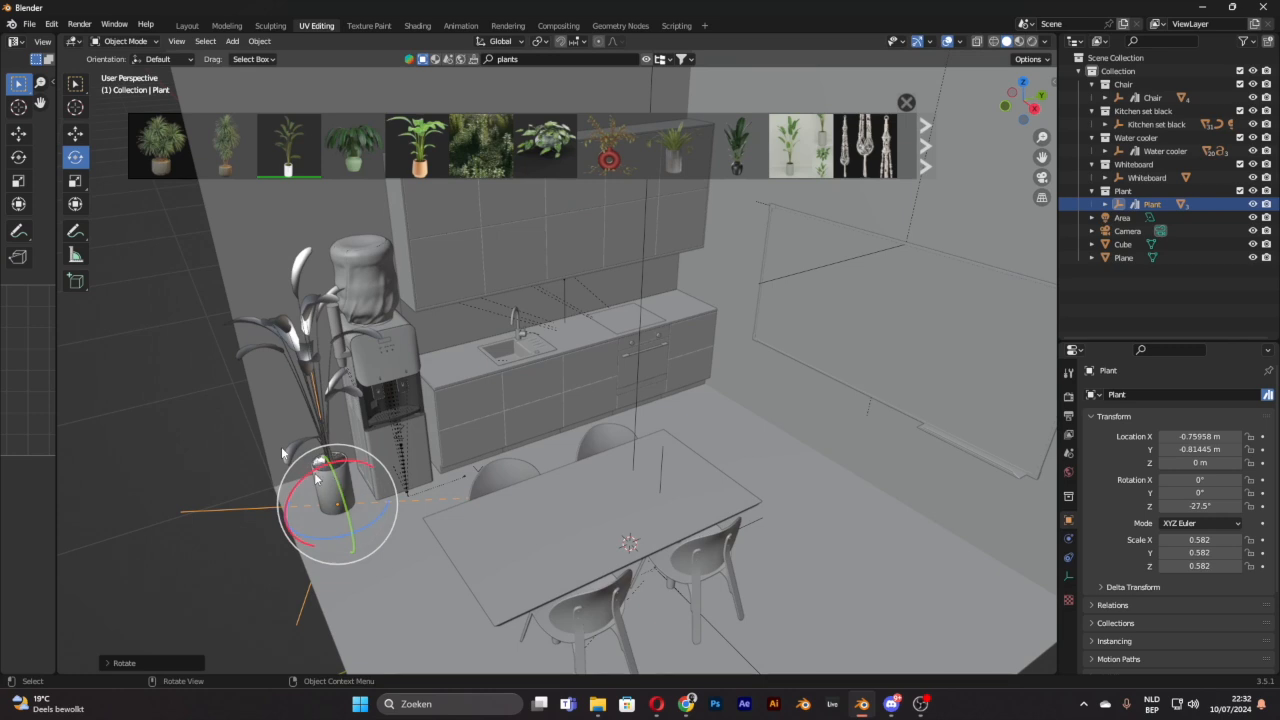
left_click_drag(398, 484, 330, 547)
key("ctrl+z")
key("ctrl+z")
Step: Shift the plant along Y to about -0.84 m and rotate it about Z to about -308°
middle_click_drag(330, 547, 492, 487)
left_click_drag(427, 668, 279, 66)
left_click_drag(218, 612, 533, 551)
left_click(533, 549)
middle_click_drag(533, 549, 402, 399)
middle_click_drag(1040, 165, 491, 425)
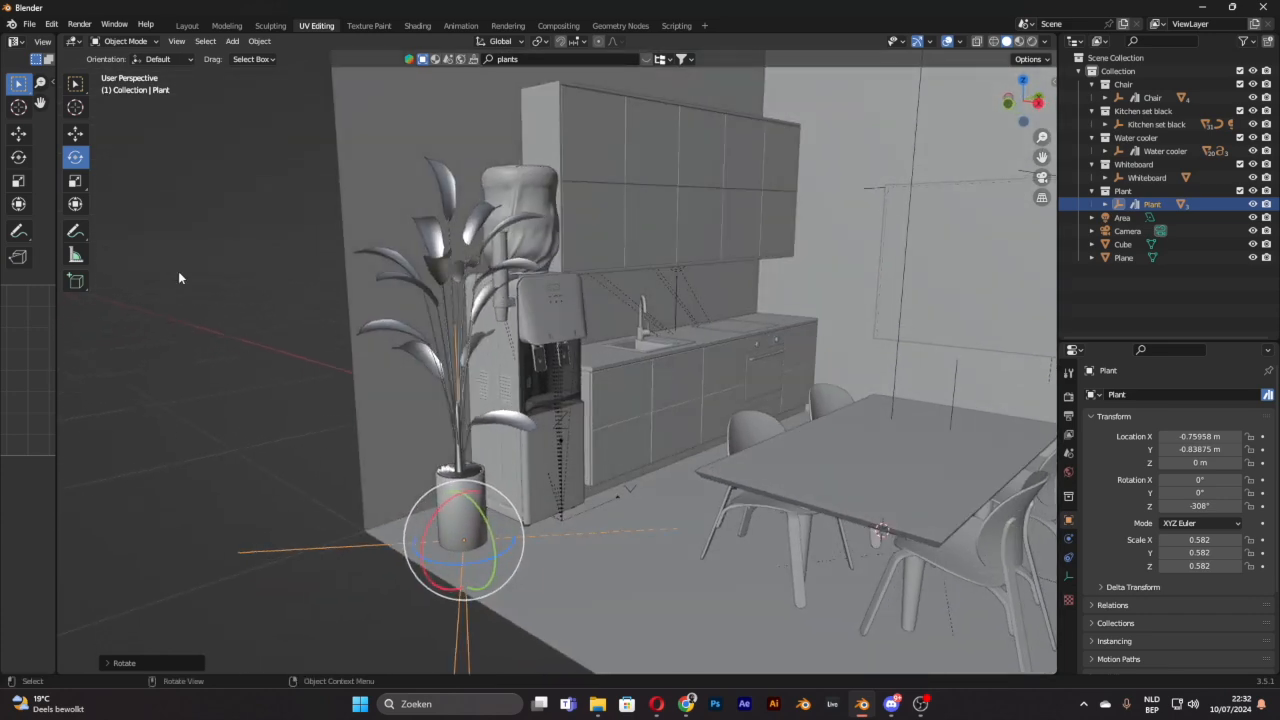
Step: Scale the plant down to about 0.417 and shift it along Y next to the water cooler
key("s")
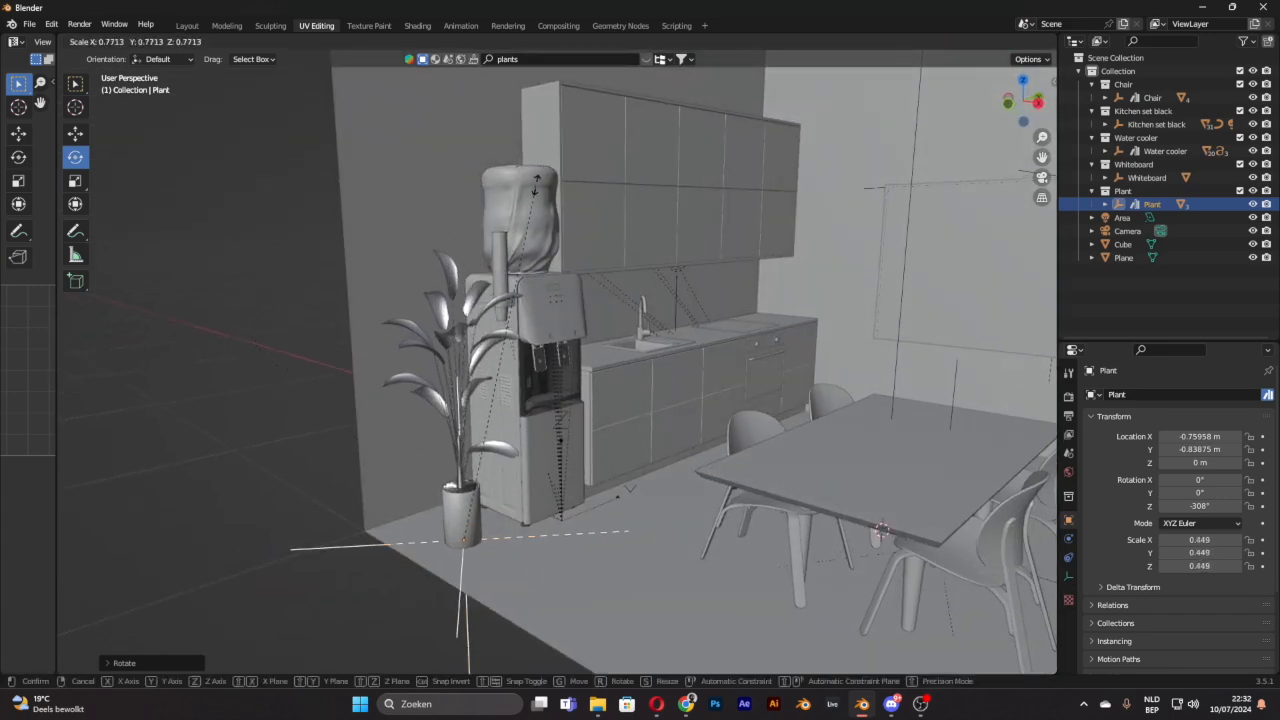
left_click(617, 531)
middle_click_drag(617, 531, 579, 364)
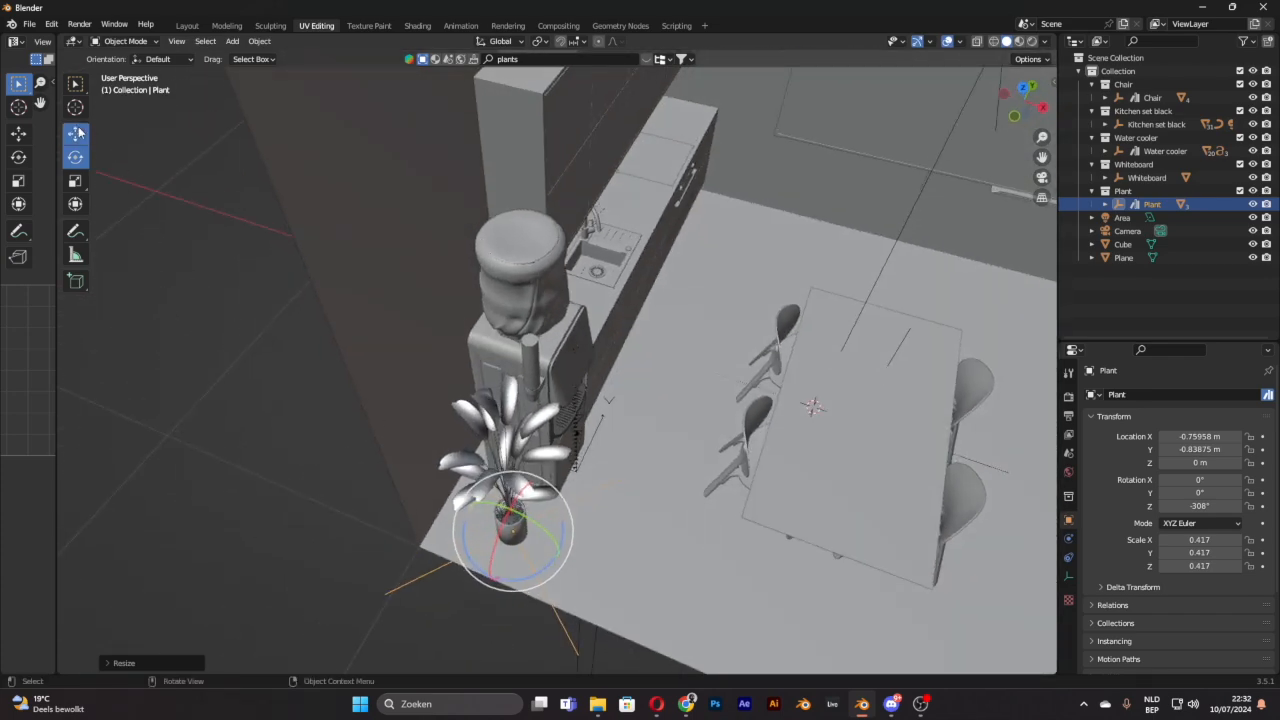
key("g")
key("y")
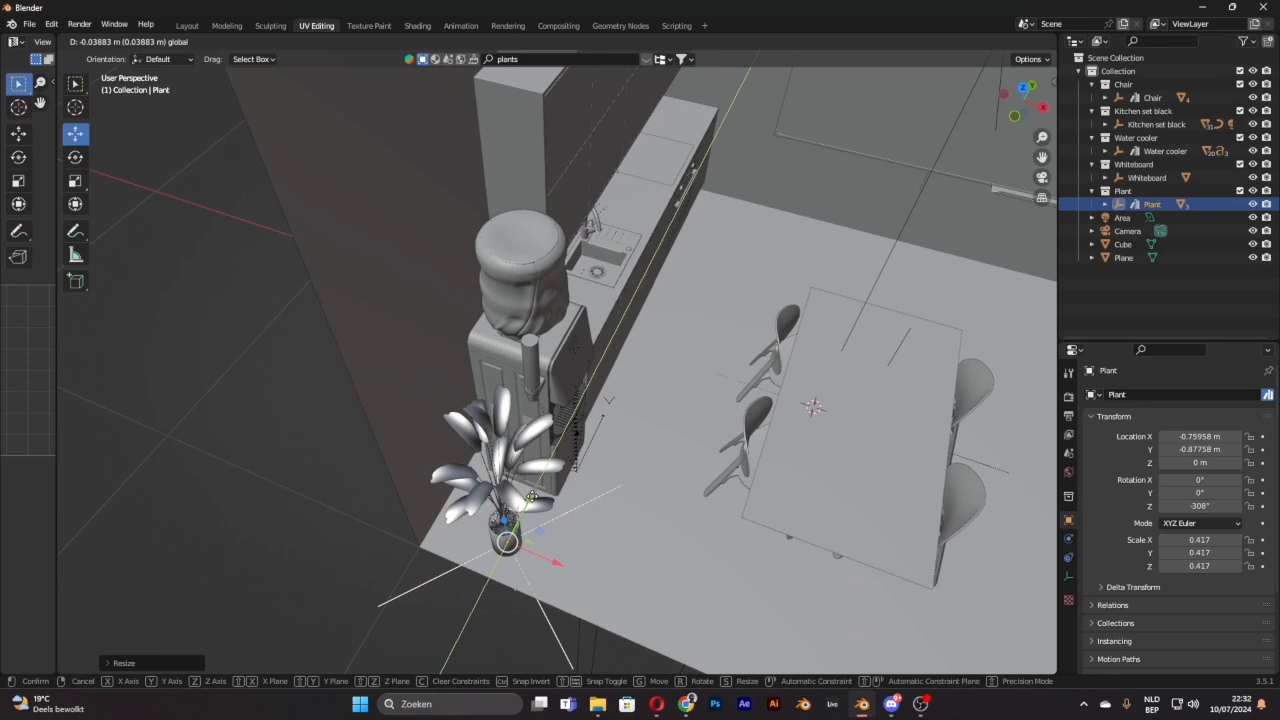
left_click(553, 444)
Step: Enlarge the plant to a scale of about 0.480 and fit it into the corner at about X -0.80 m and Y -0.87 m
middle_click_drag(553, 444, 470, 468)
key("s")
left_click(543, 385)
left_click_drag(474, 514, 482, 512)
middle_click_drag(482, 512, 583, 521)
left_click_drag(513, 567, 503, 560)
middle_click_drag(503, 560, 545, 434)
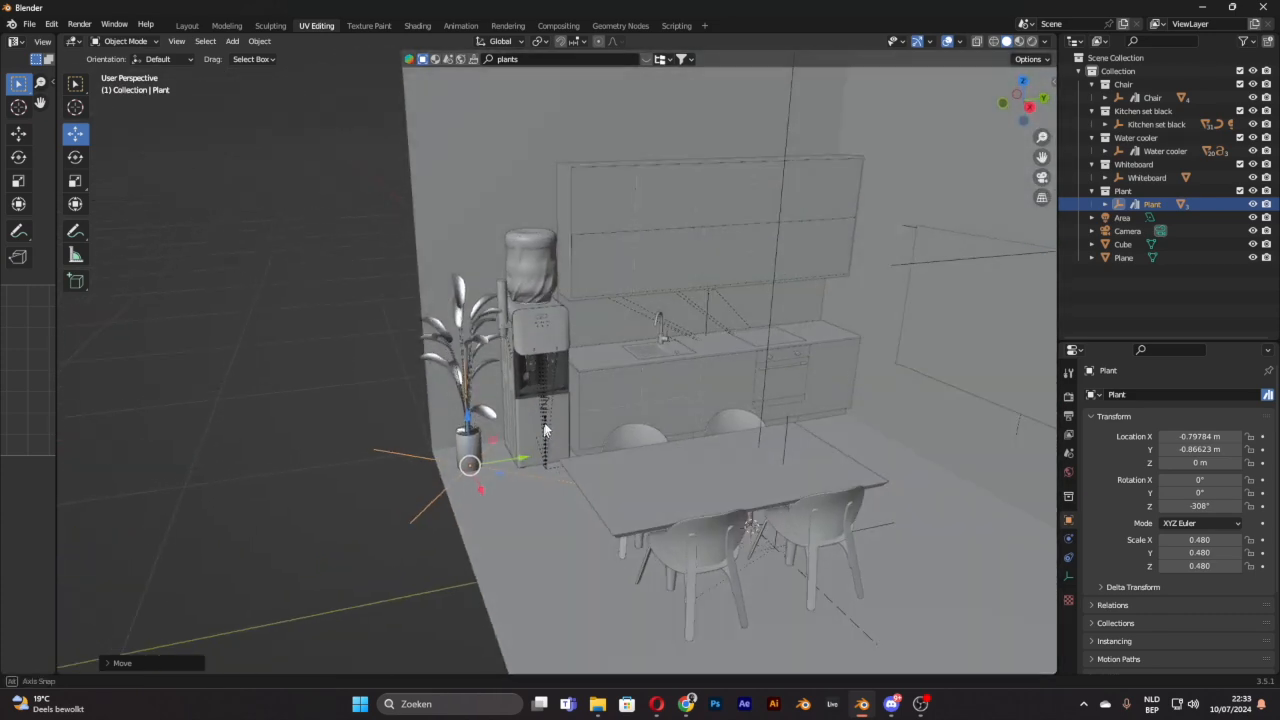
Step: Show the model library's "plants" results again and compare the previews for a second plant
scroll(633, 394, "down", 3)
middle_click_drag(815, 430, 778, 457)
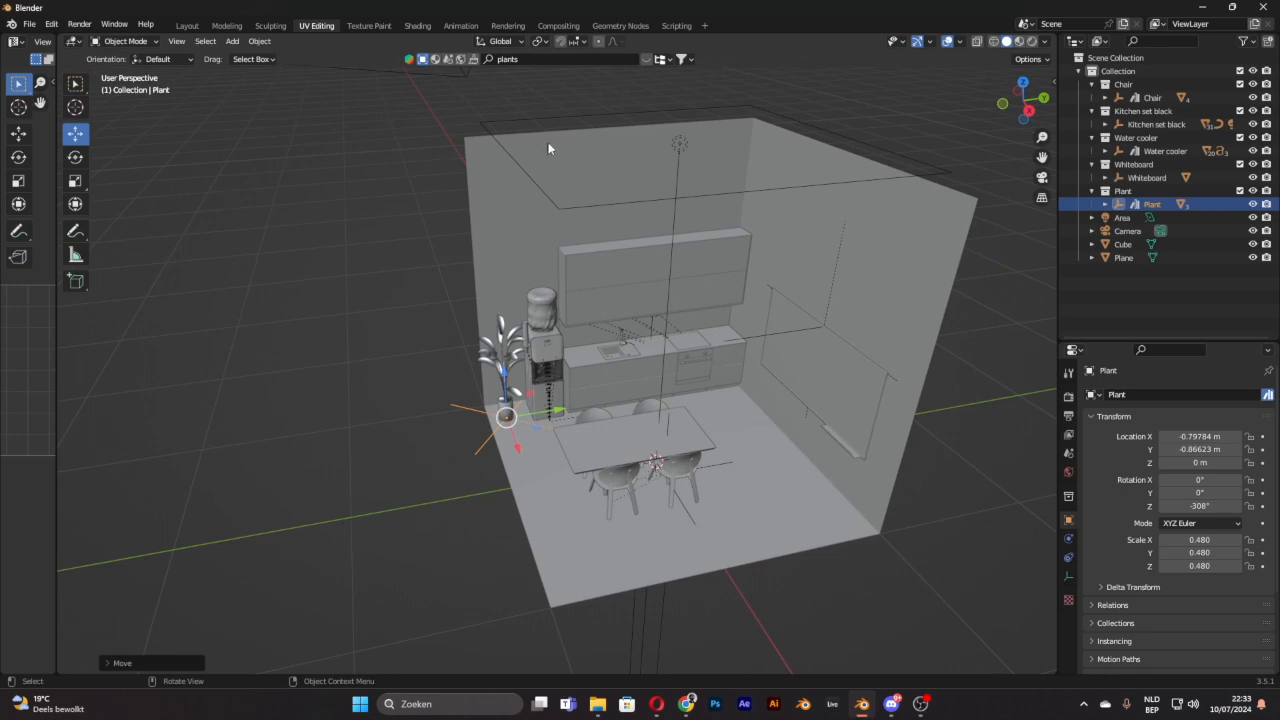
left_click(661, 59)
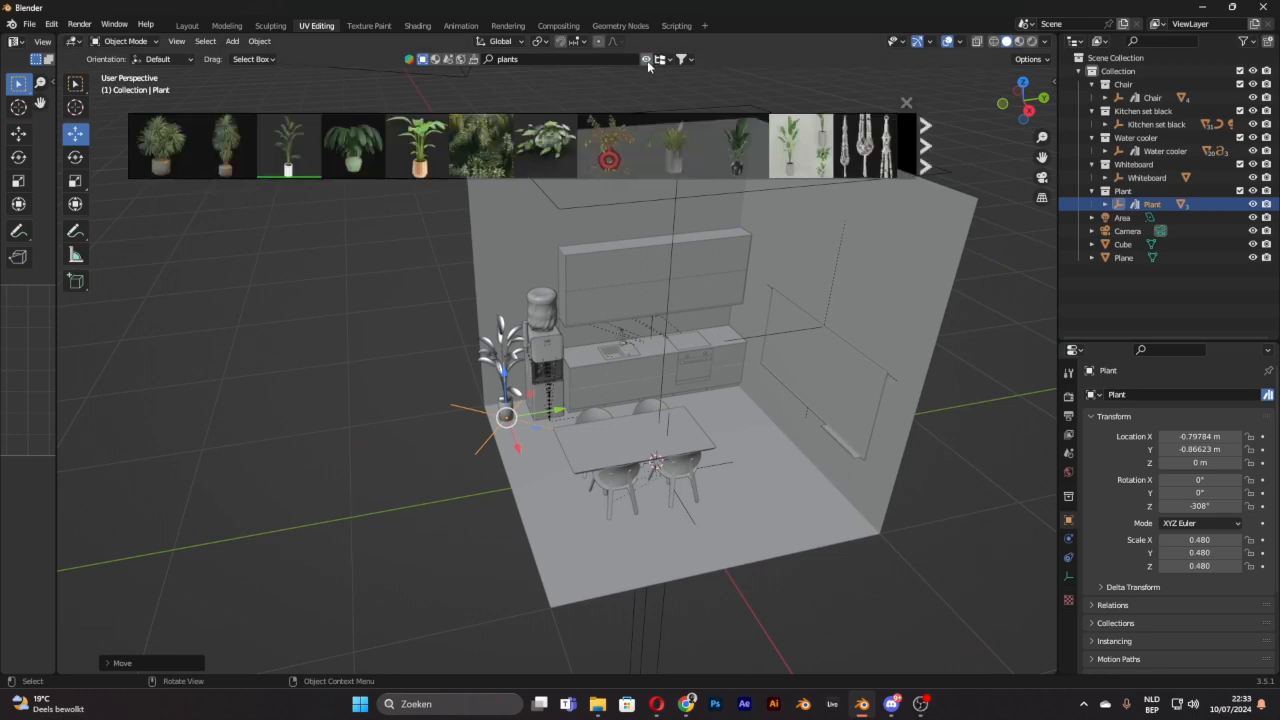
mouse_move(588, 121)
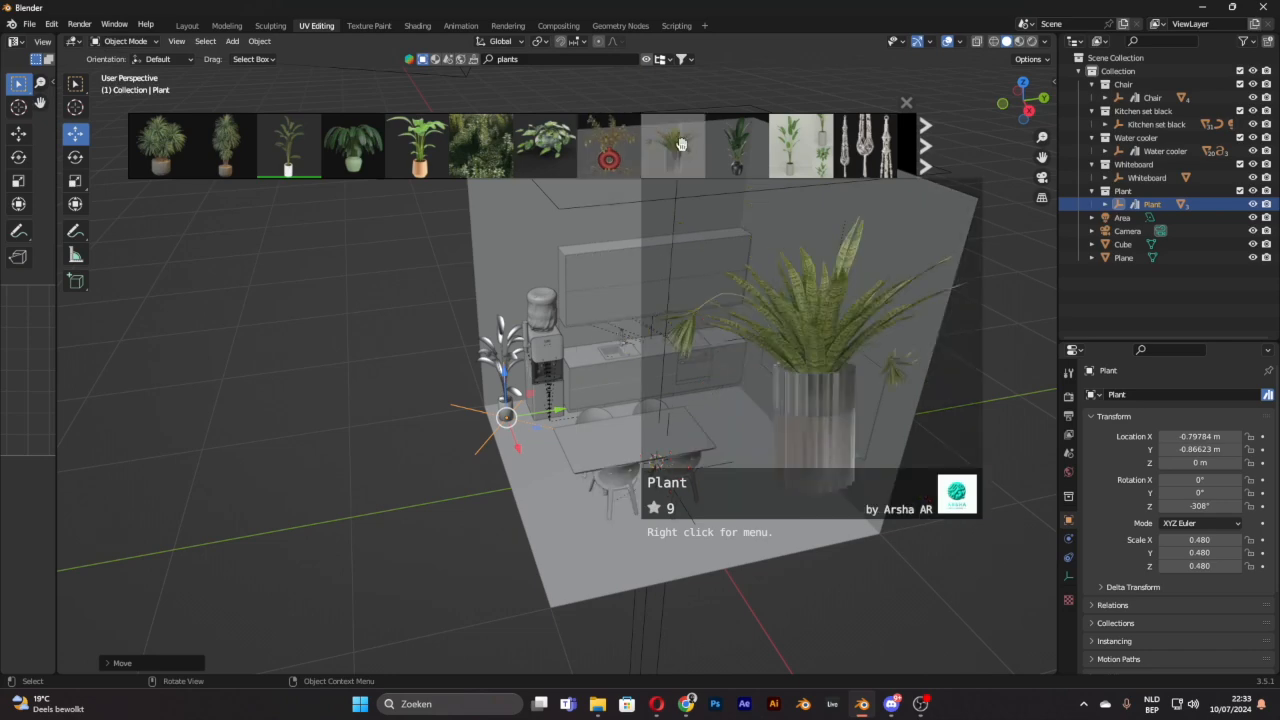
mouse_move(738, 154)
mouse_move(548, 160)
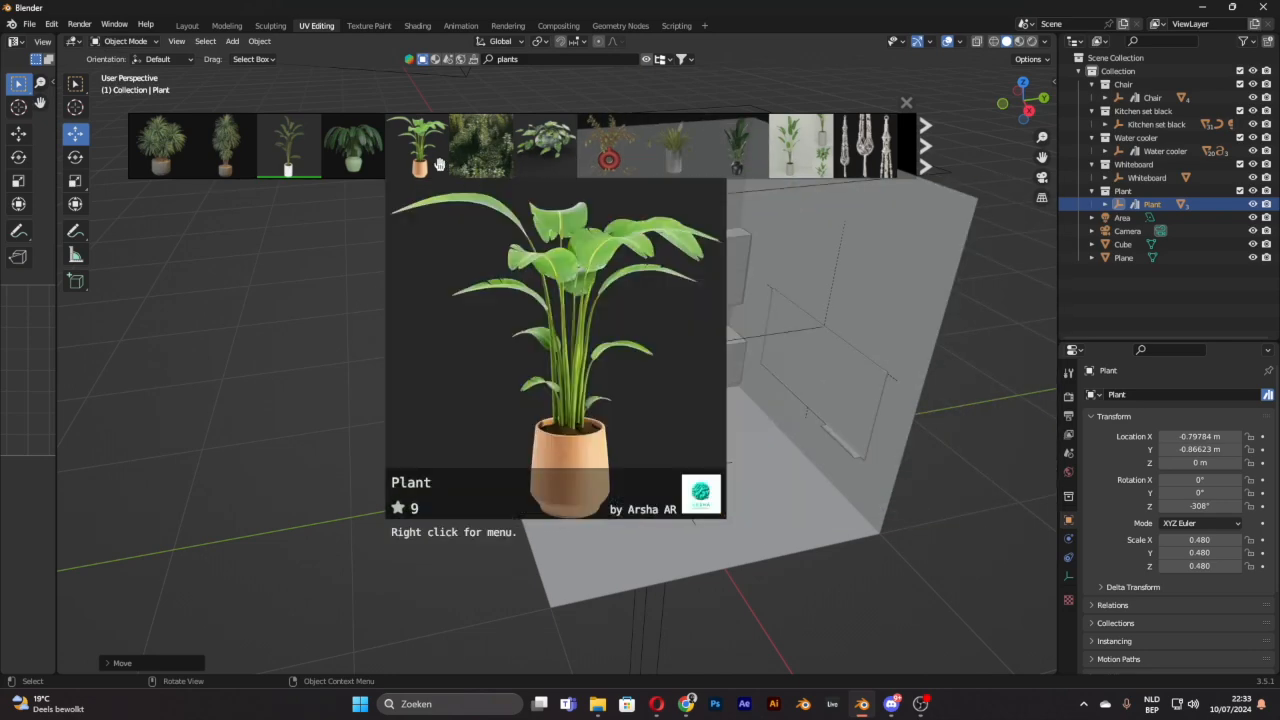
mouse_move(376, 170)
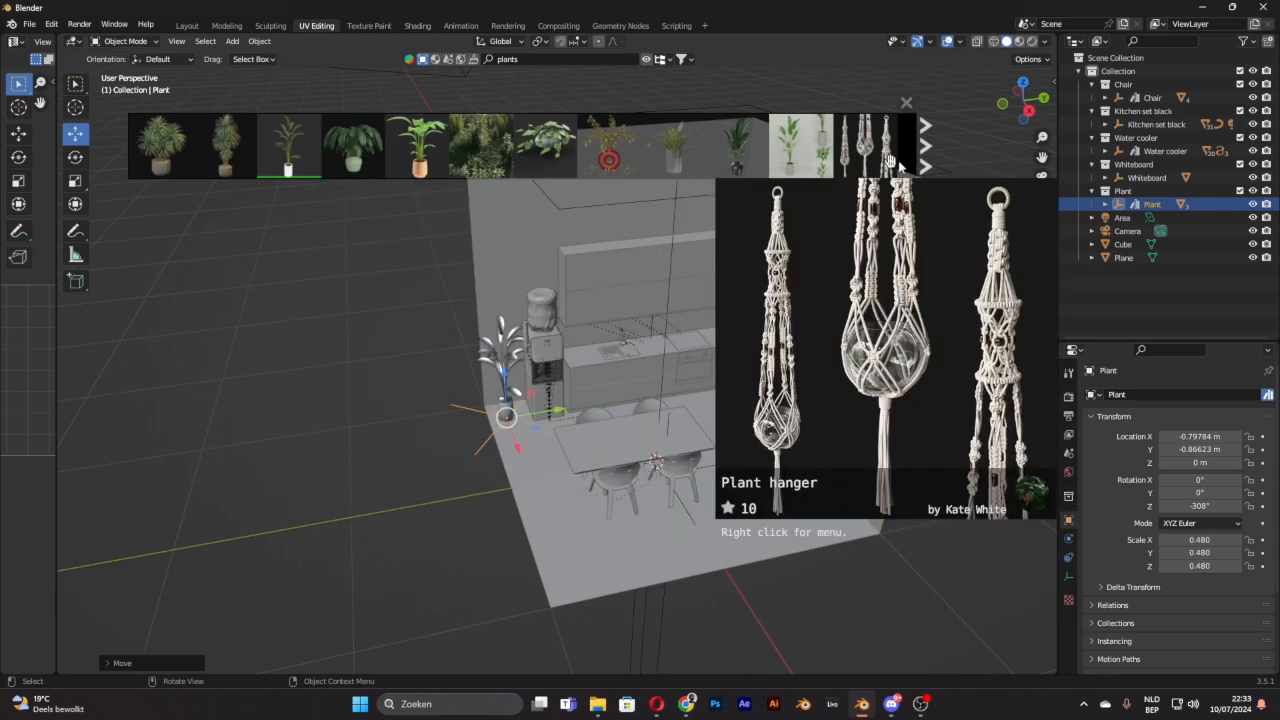
Step: Browse the next set of plant results and place the Indoor plant A planter at the scene origin
left_click(925, 145)
mouse_move(808, 150)
mouse_move(893, 157)
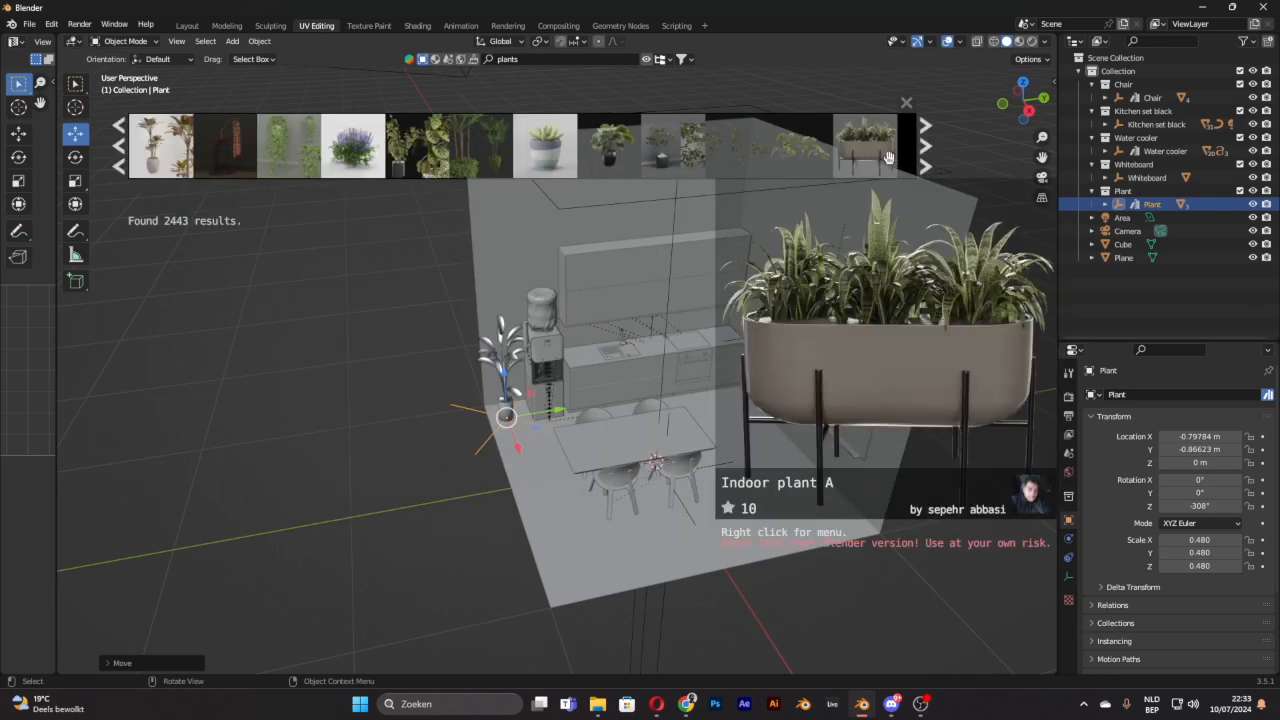
mouse_move(551, 157)
mouse_move(853, 132)
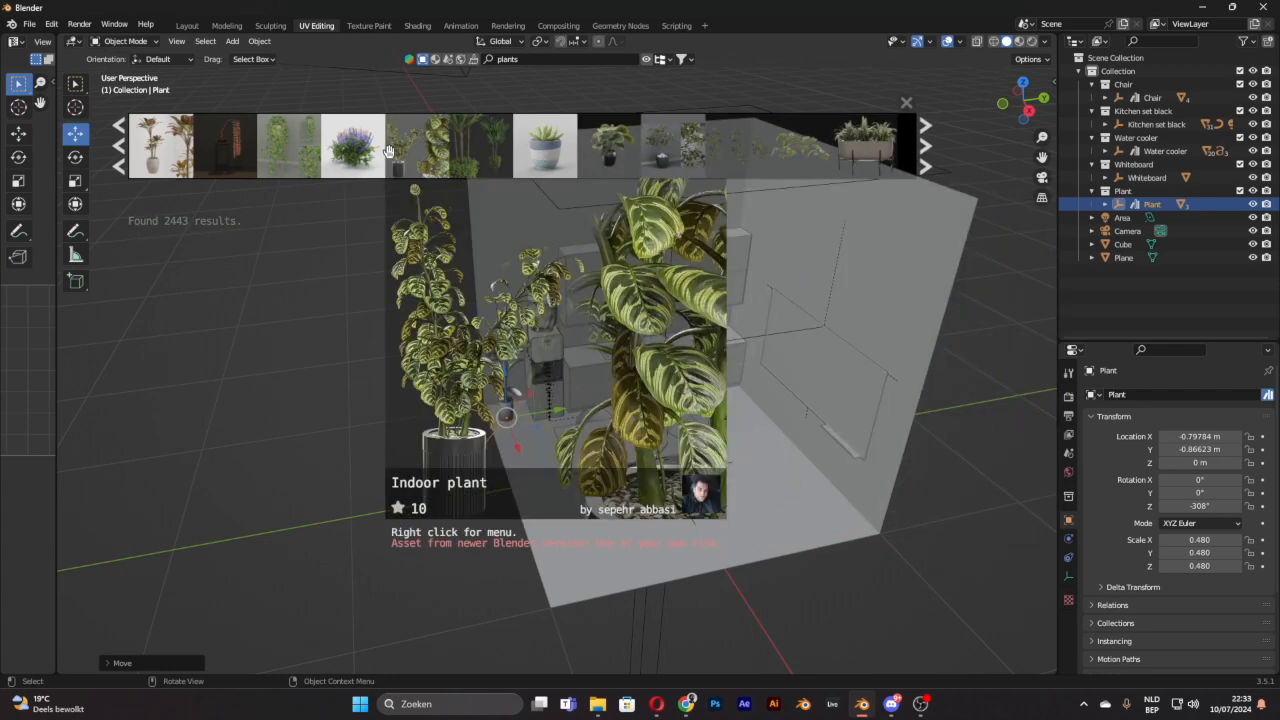
mouse_move(260, 151)
left_click(869, 160)
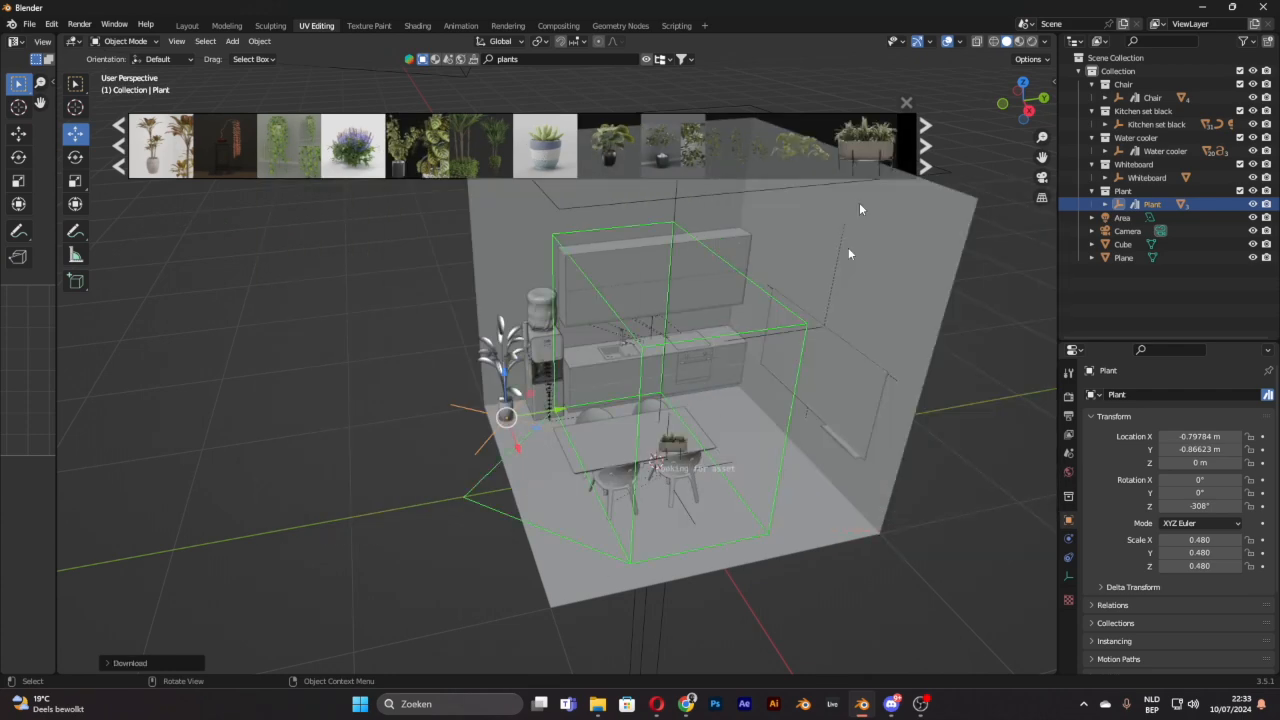
Step: Scale Indoor plant A down to about 0.334 and move it along Y to about 0.90 m, by the whiteboard wall
left_click(1148, 232)
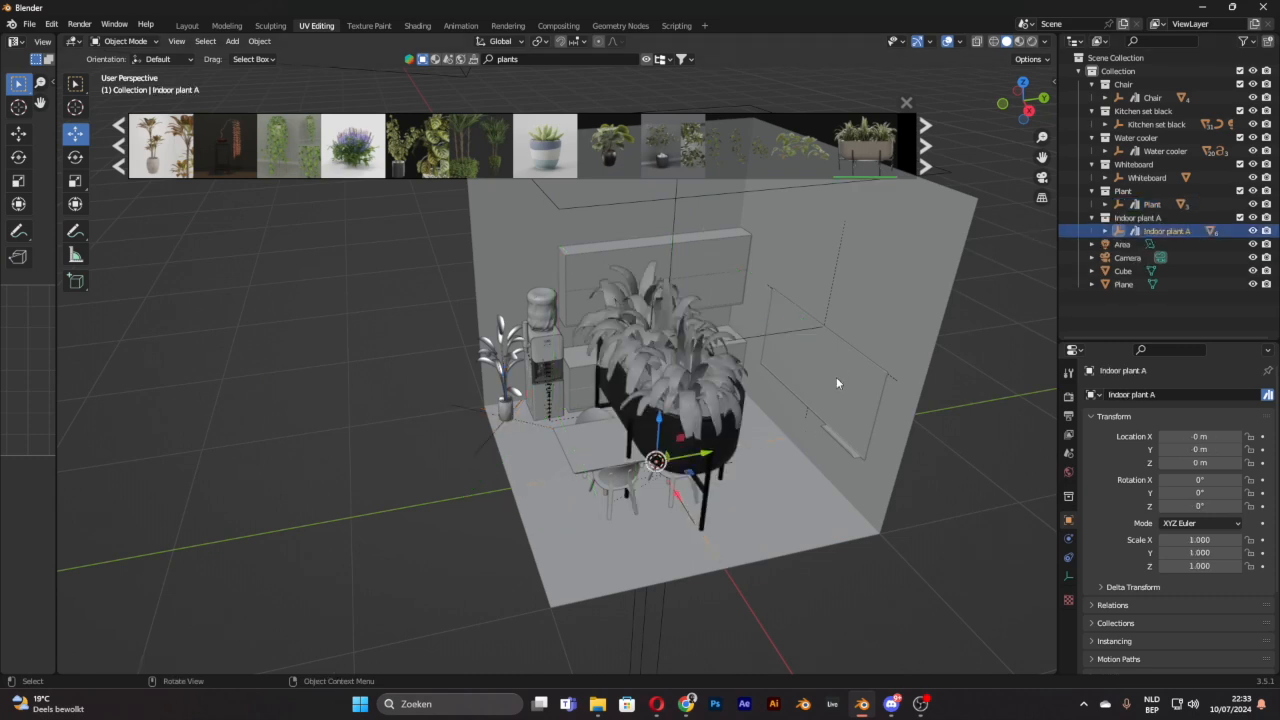
key("s")
left_click(712, 420)
left_click_drag(694, 458, 816, 430)
middle_click_drag(816, 430, 835, 366)
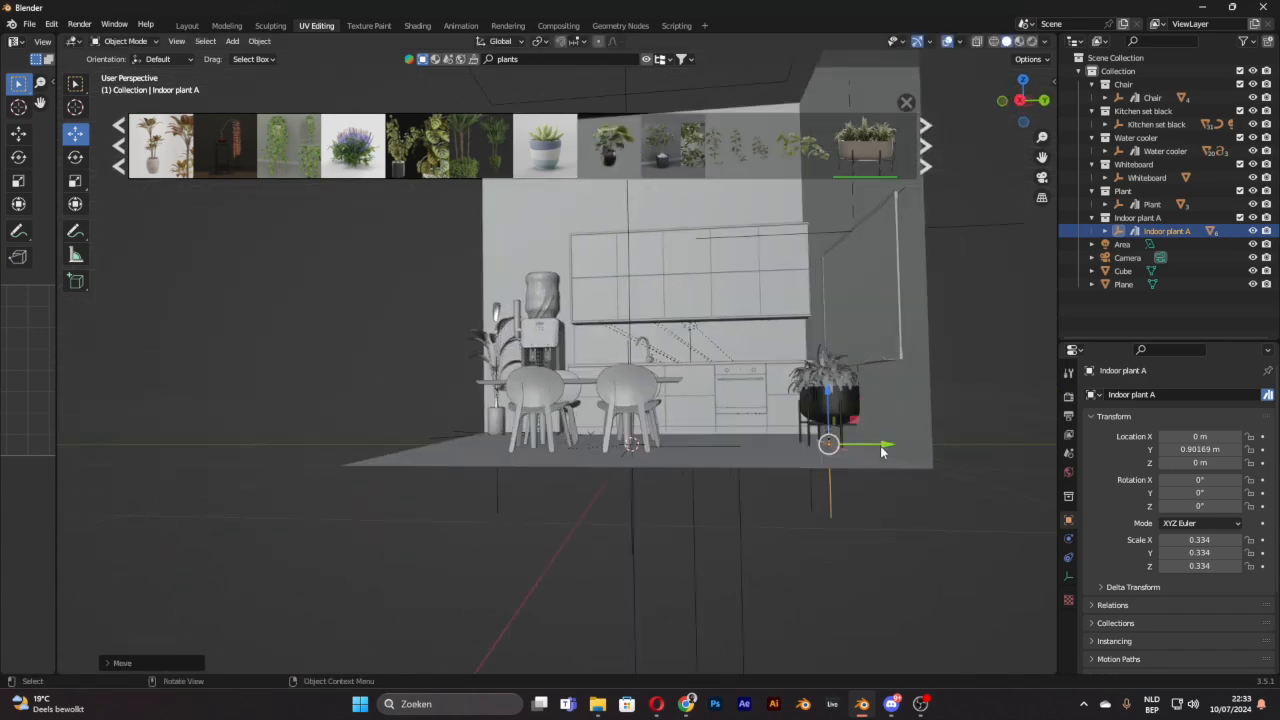
Step: Scale the planter down to about 0.278 and place it below the whiteboard at about X 0.71 m and Y 0.87 m
key("s")
left_click(880, 410)
middle_click_drag(880, 410, 950, 497)
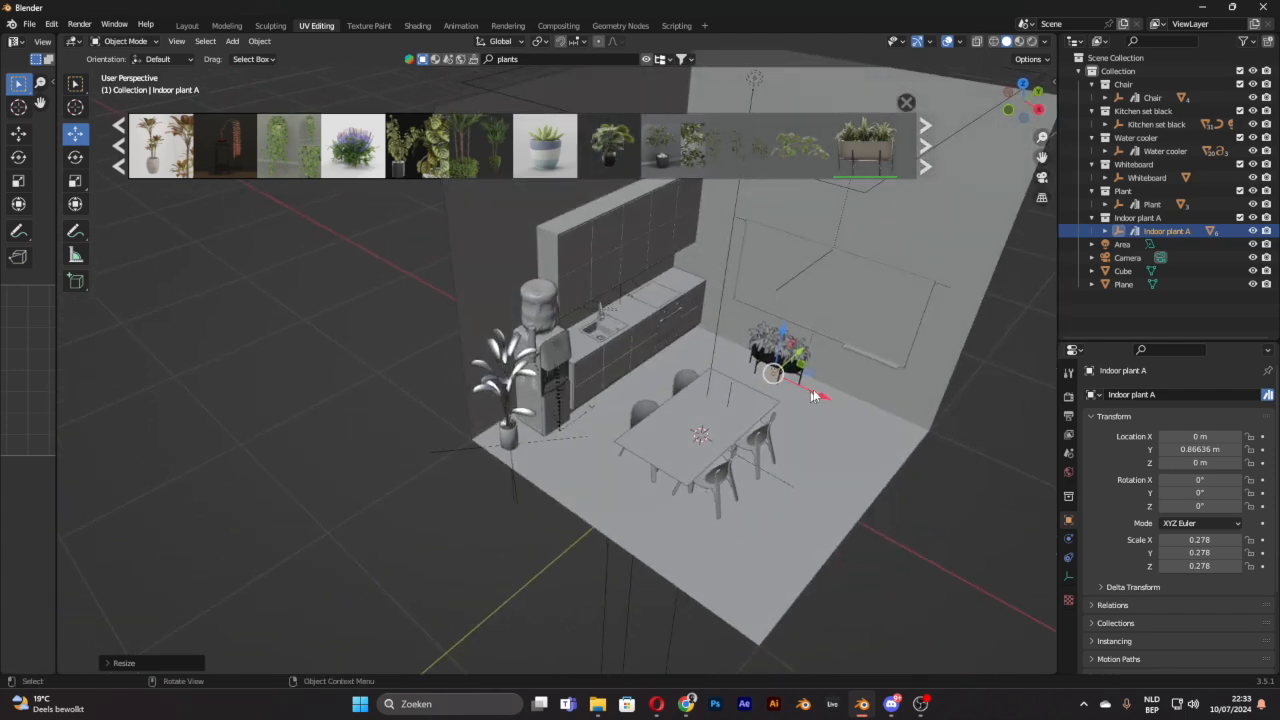
left_click_drag(819, 400, 920, 417)
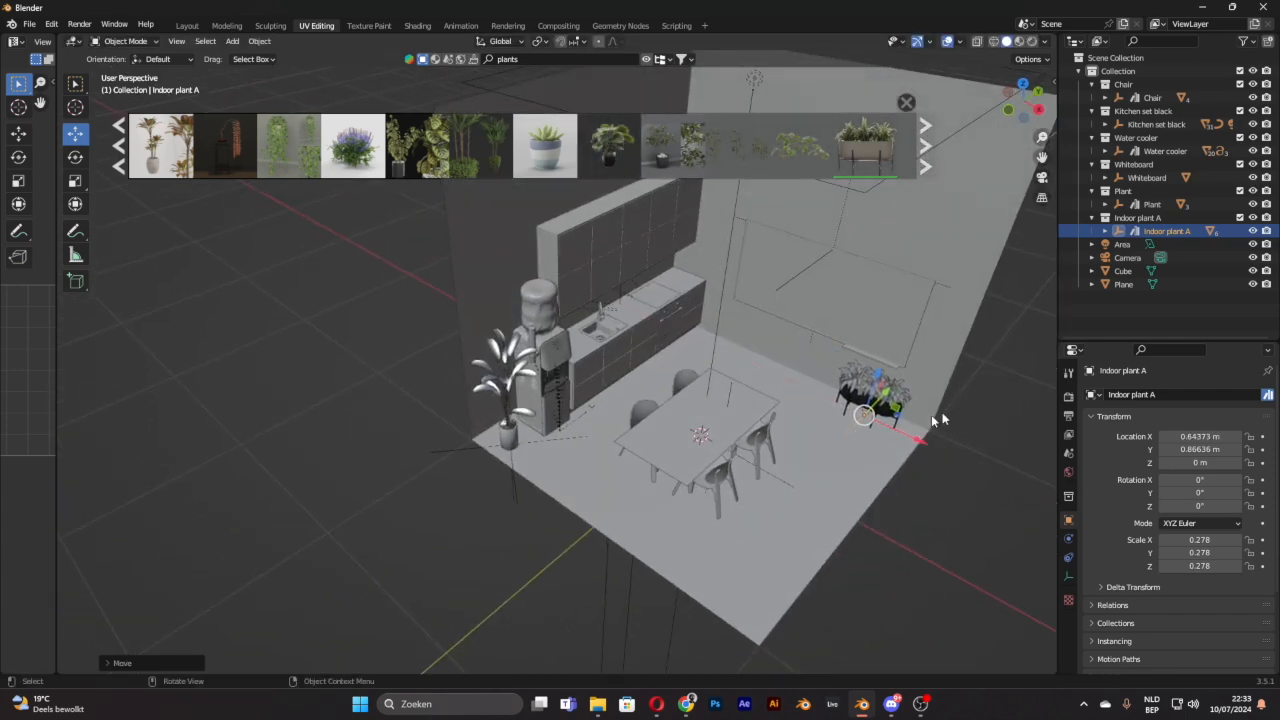
left_click(970, 408)
middle_click_drag(970, 408, 876, 377)
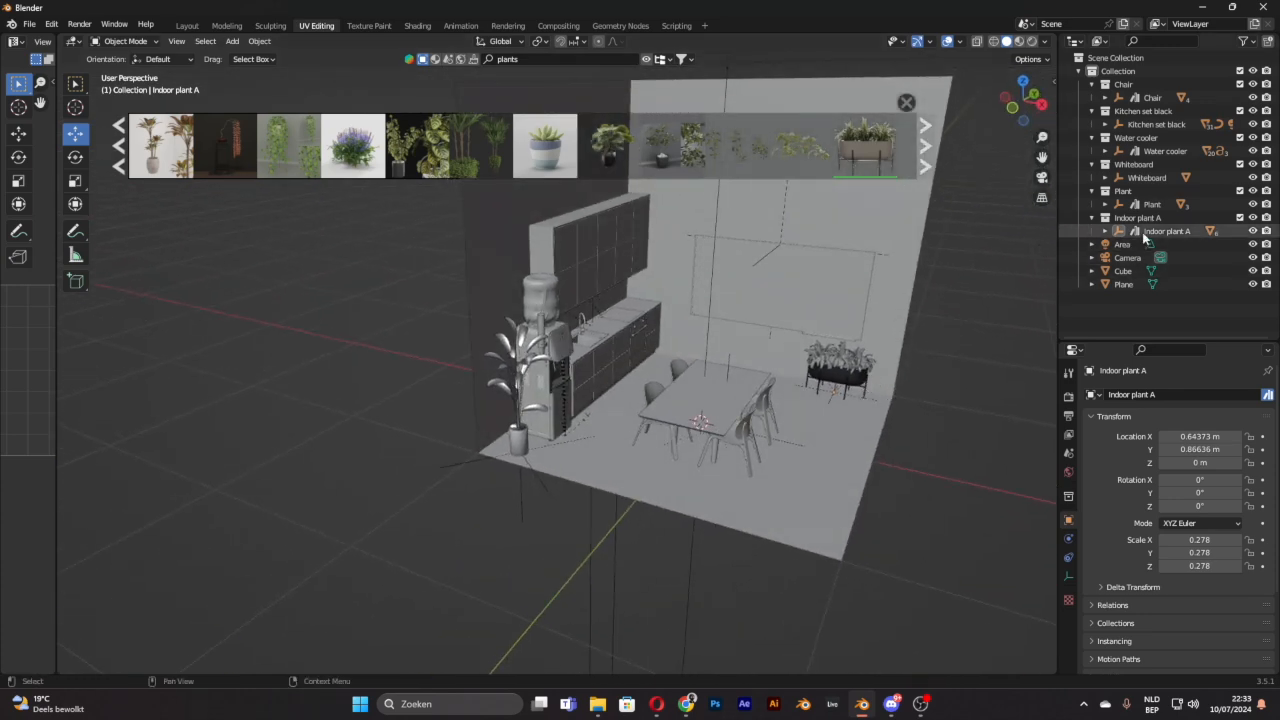
left_click_drag(889, 403, 898, 398)
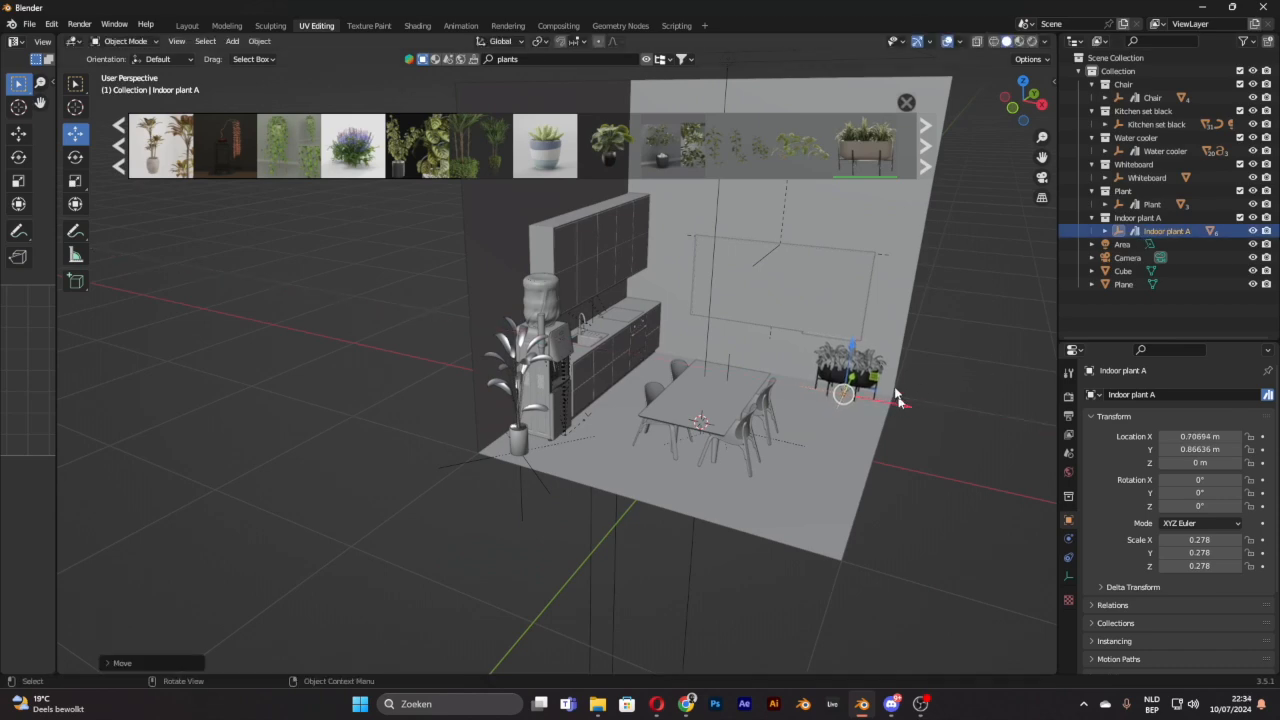
middle_click_drag(960, 325, 921, 433)
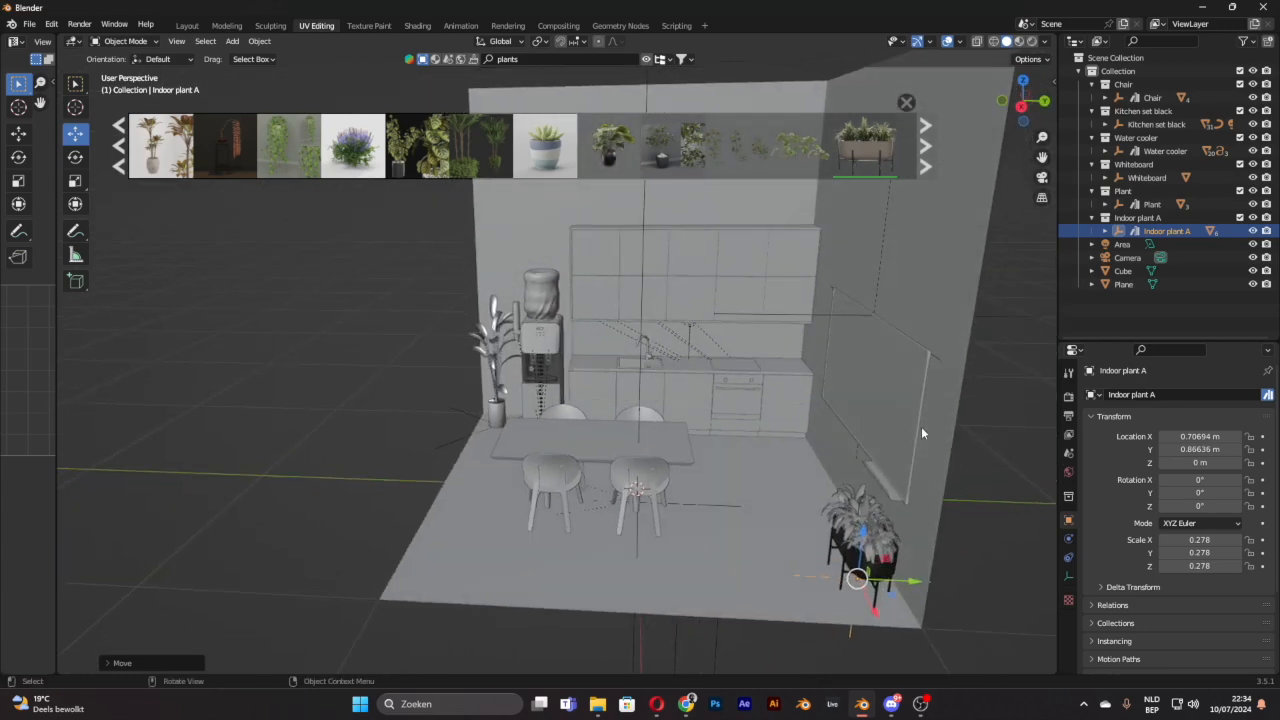
middle_click_drag(870, 388, 899, 399)
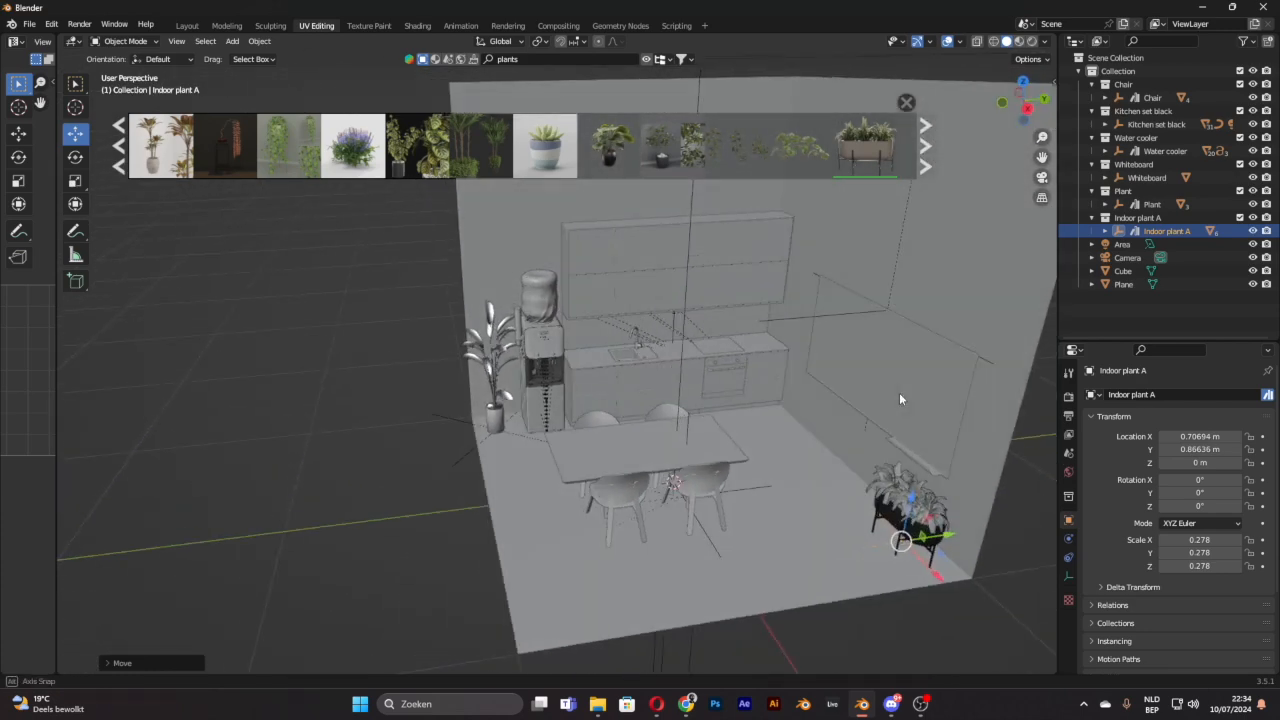
middle_click_drag(732, 421, 594, 511)
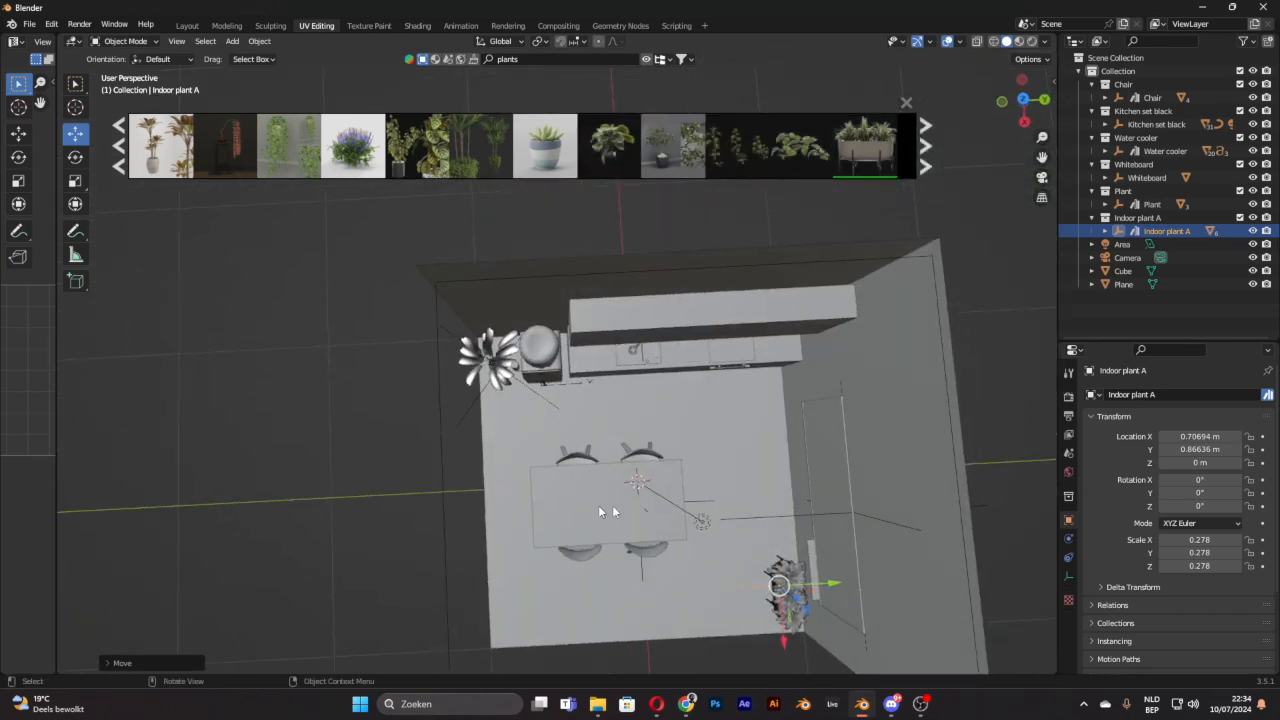
Step: Select the table together with its four chairs and shift the set along Y towards the whiteboard wall
middle_click_drag(703, 508, 783, 449)
left_click(765, 405)
left_click(757, 445, "shift")
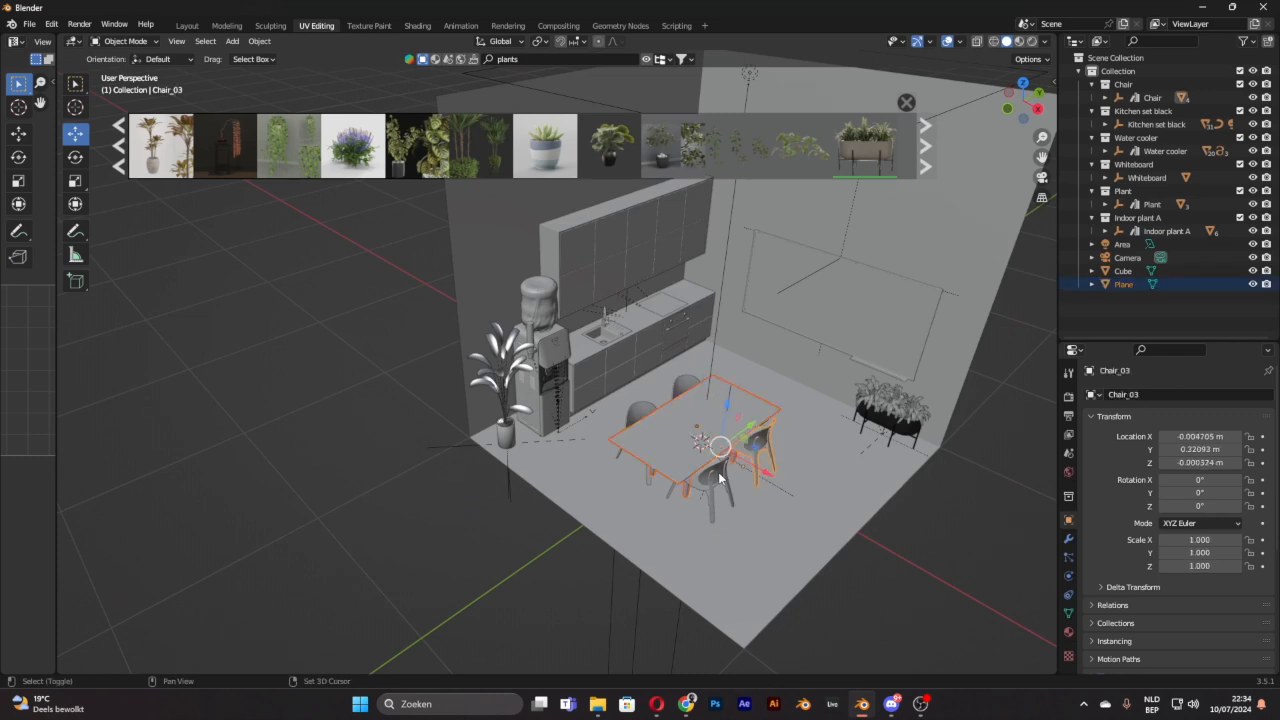
left_click(632, 410, "shift")
left_click(674, 439)
left_click(642, 412, "shift")
left_click_drag(728, 440, 745, 429)
middle_click_drag(853, 410, 780, 458)
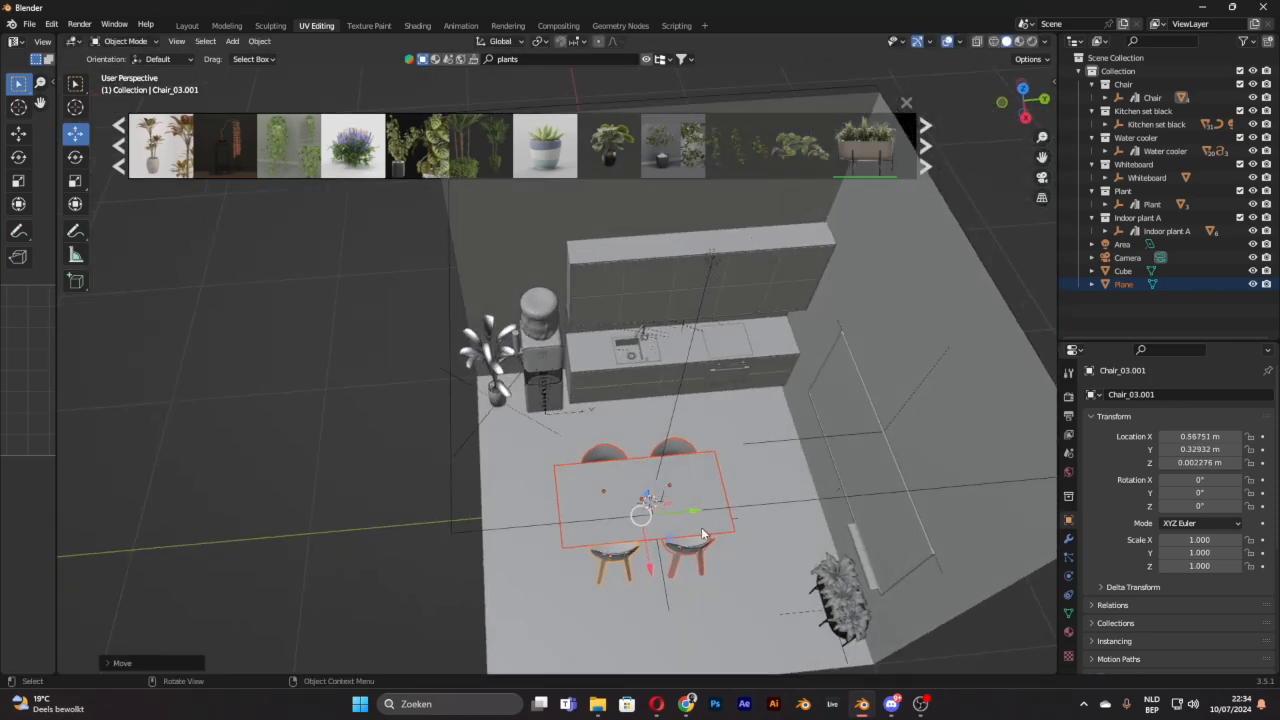
left_click(702, 509)
middle_click_drag(702, 509, 872, 428)
scroll(740, 490, "down", 3)
left_click(843, 456)
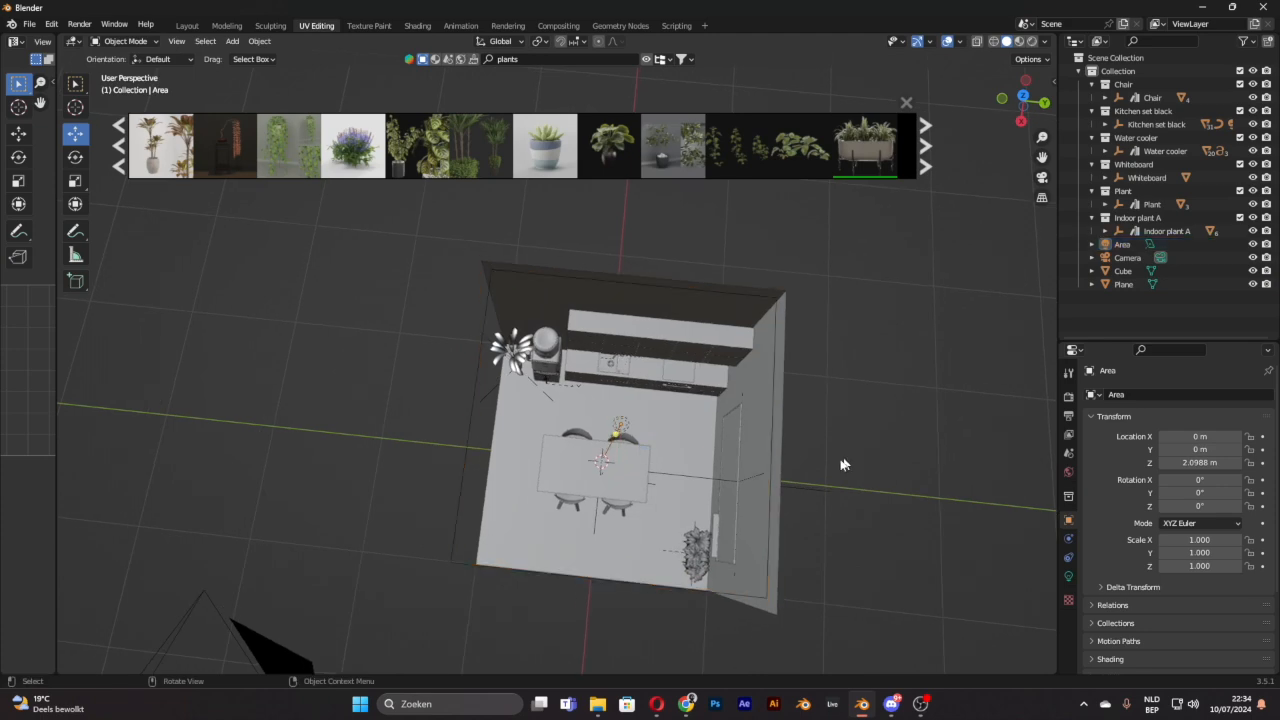
Step: Examine the room's layout and compare further plant previews across the pages of the "plants" results
middle_click_drag(778, 485, 882, 380)
scroll(882, 380, "up", 2)
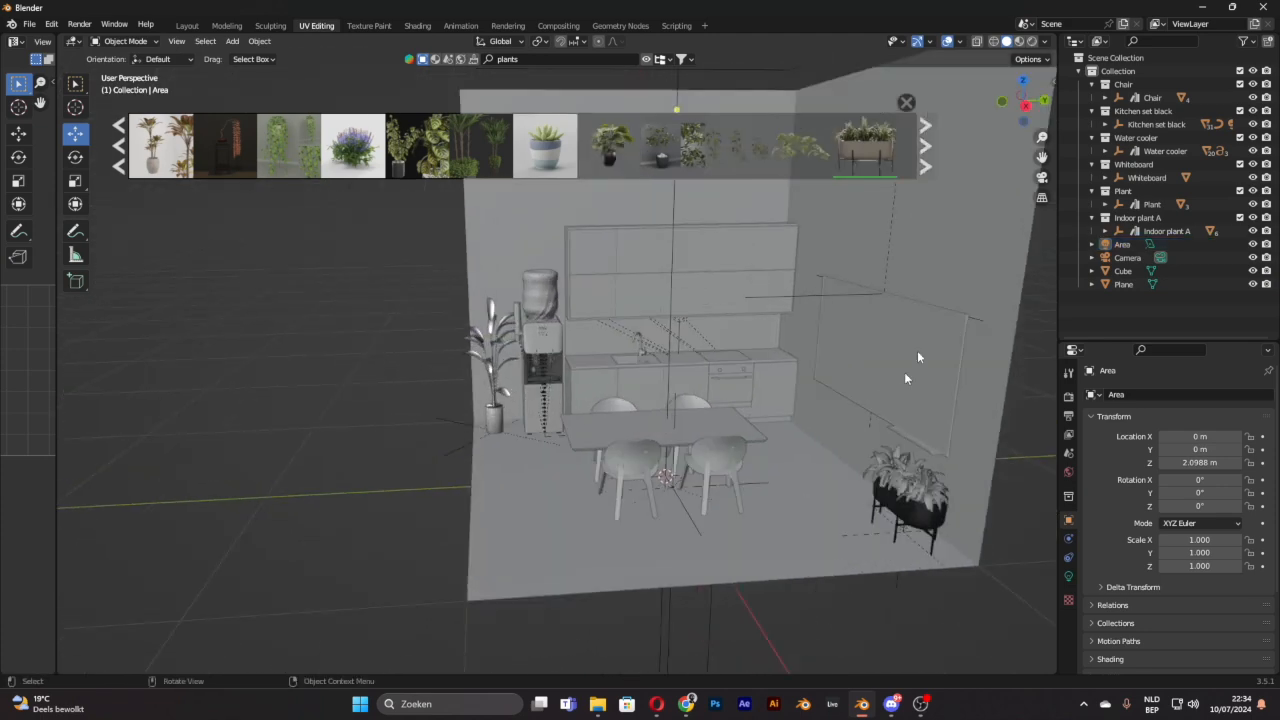
middle_click_drag(1052, 150, 647, 202)
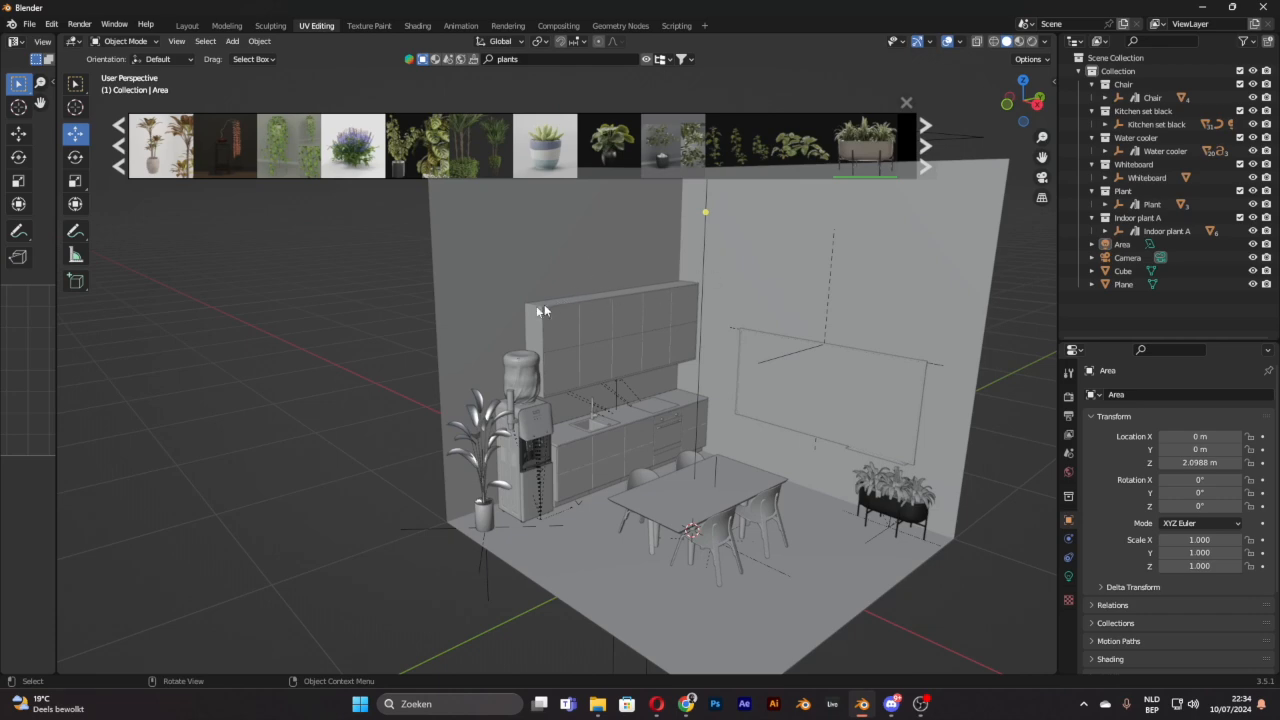
mouse_move(426, 163)
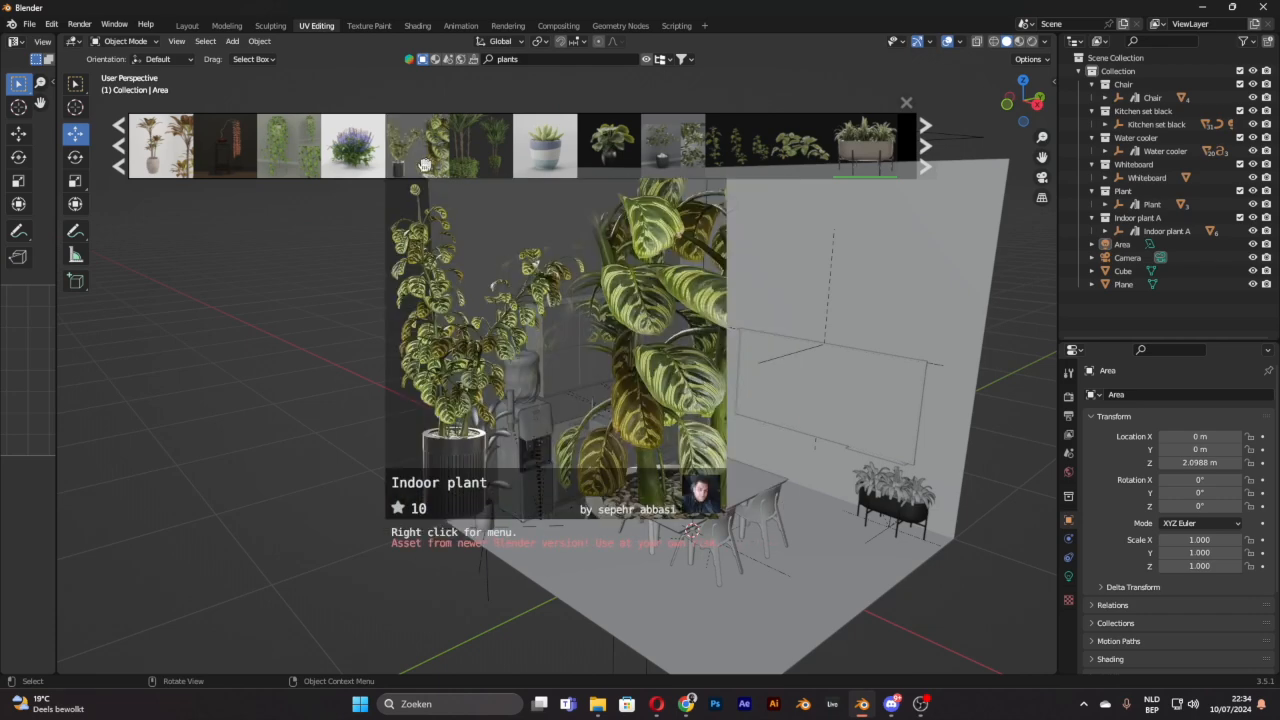
mouse_move(293, 163)
mouse_move(229, 163)
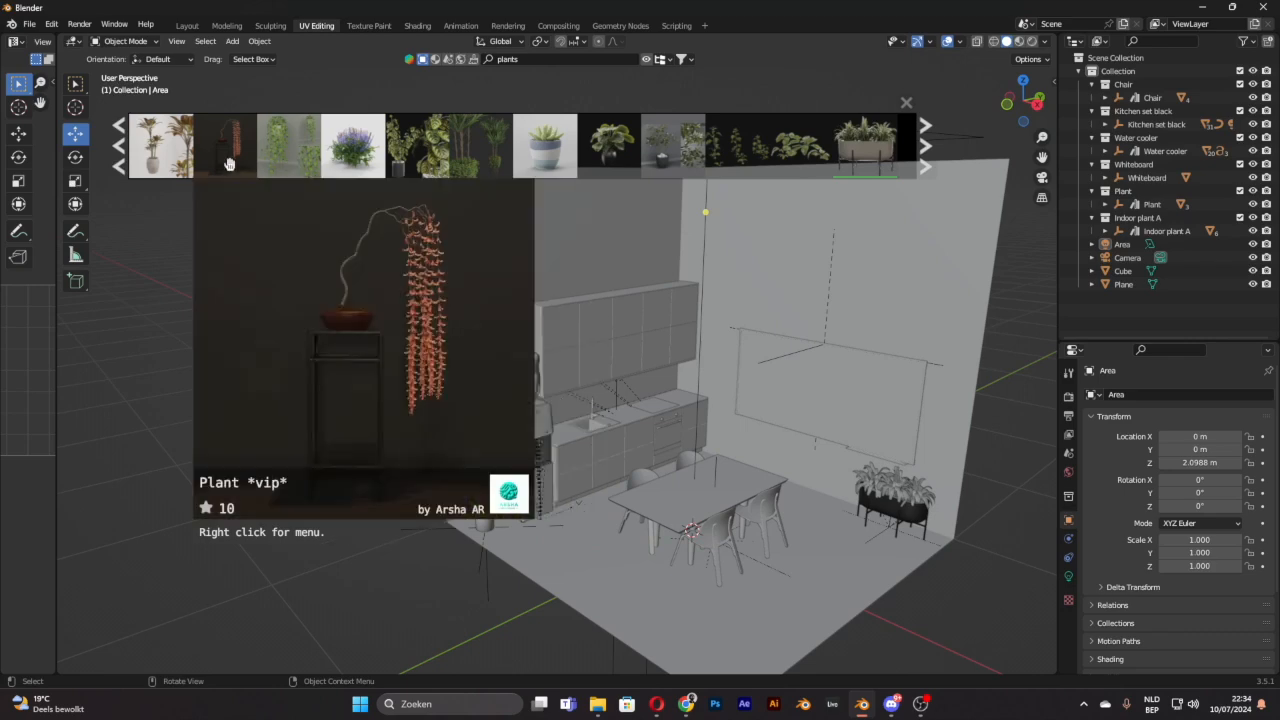
mouse_move(746, 156)
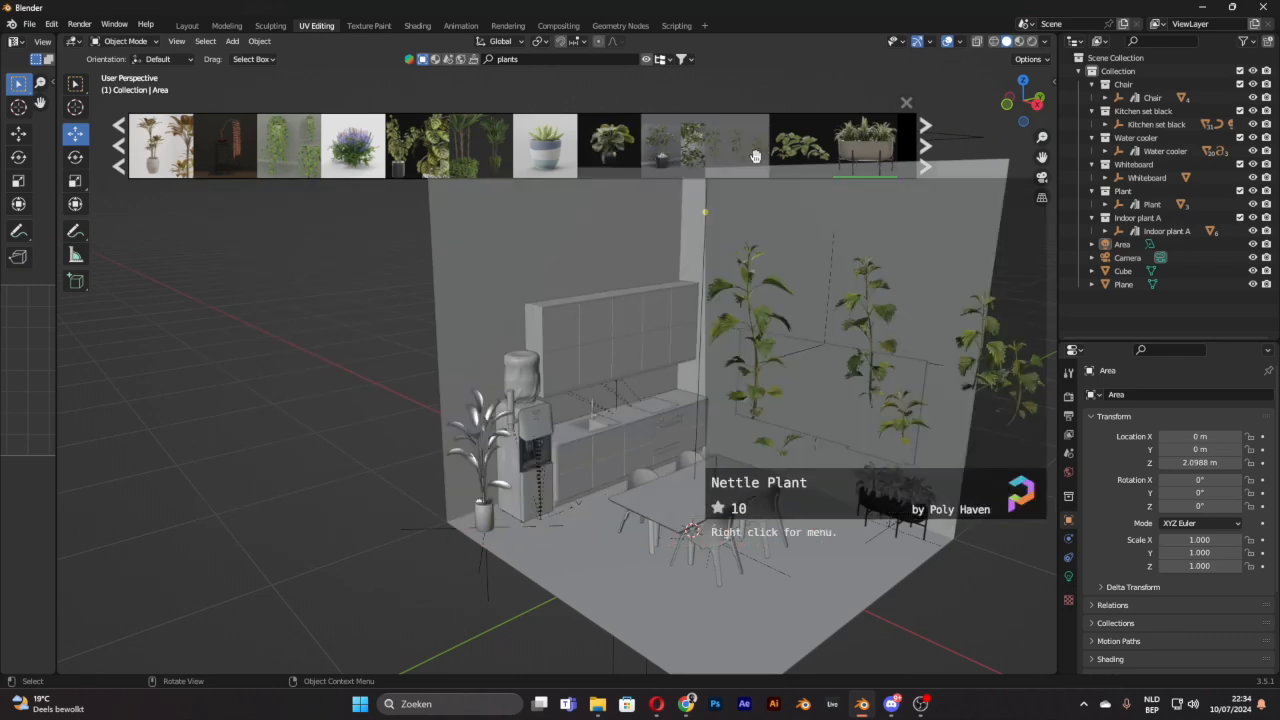
left_click(922, 150)
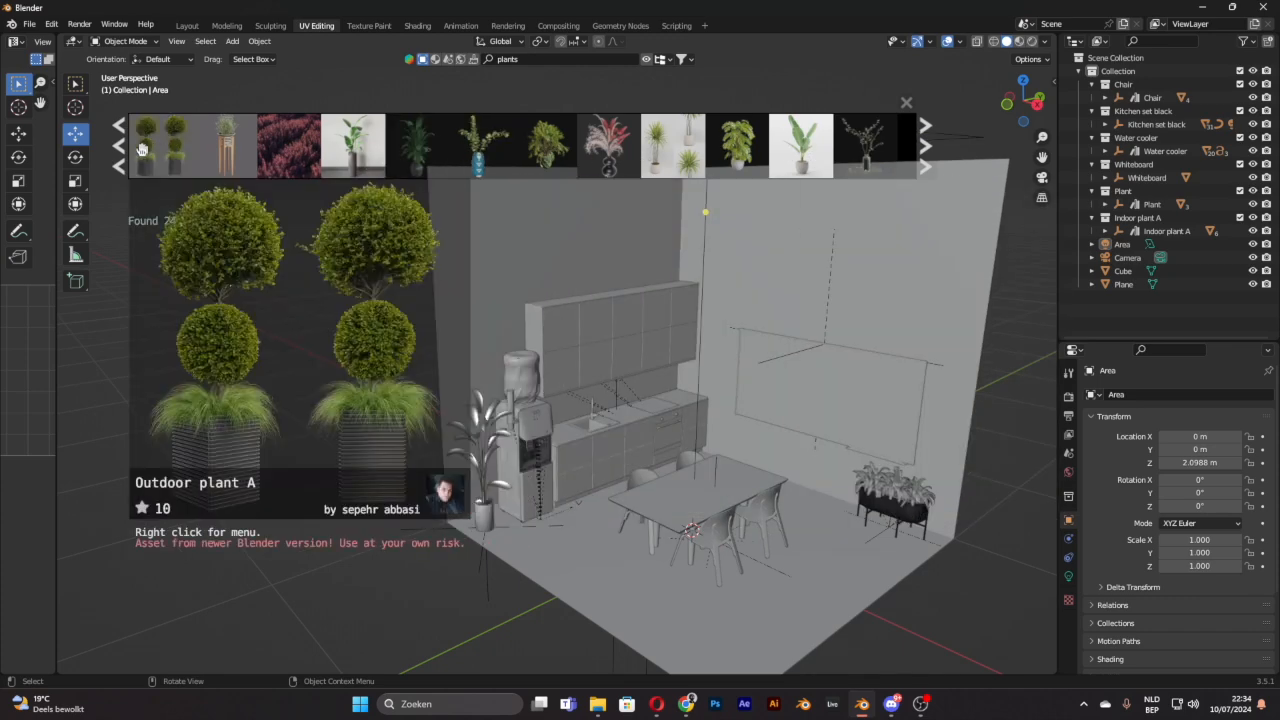
left_click(121, 158)
left_click(123, 153)
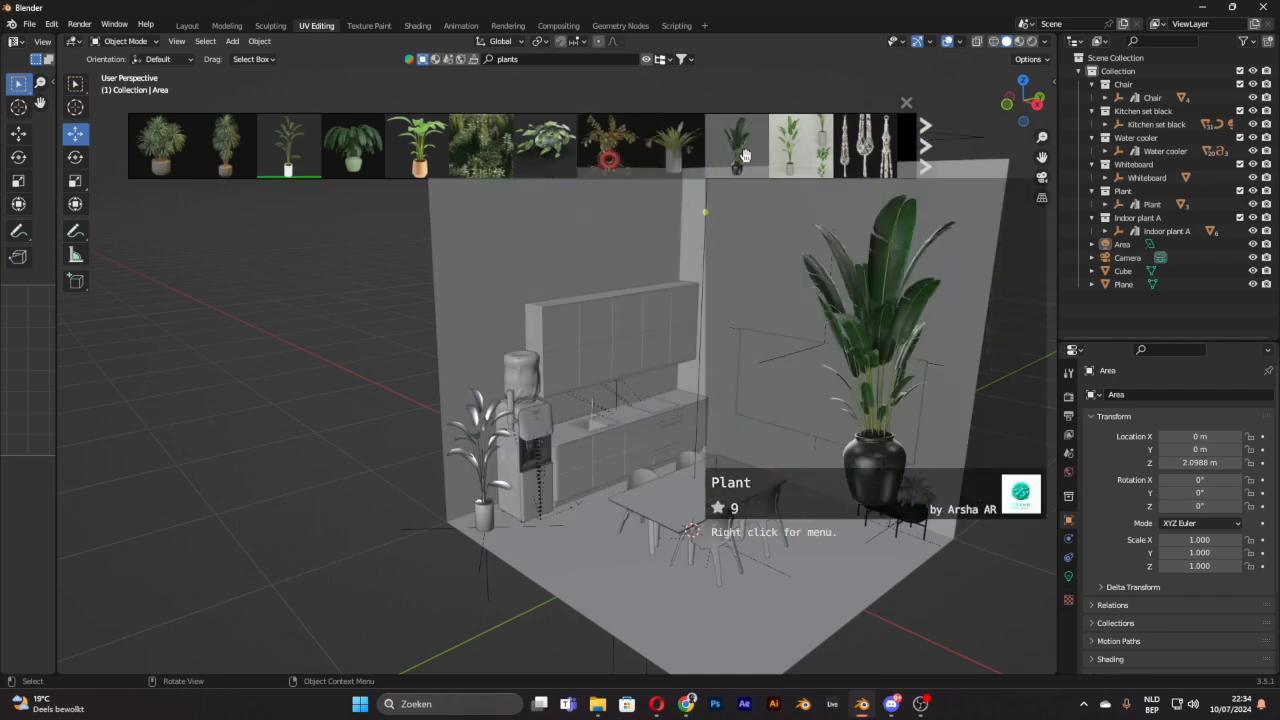
Step: Search the model library for "hanging plant" and add the Hanging Wooden Vase at the scene origin
left_click(549, 60)
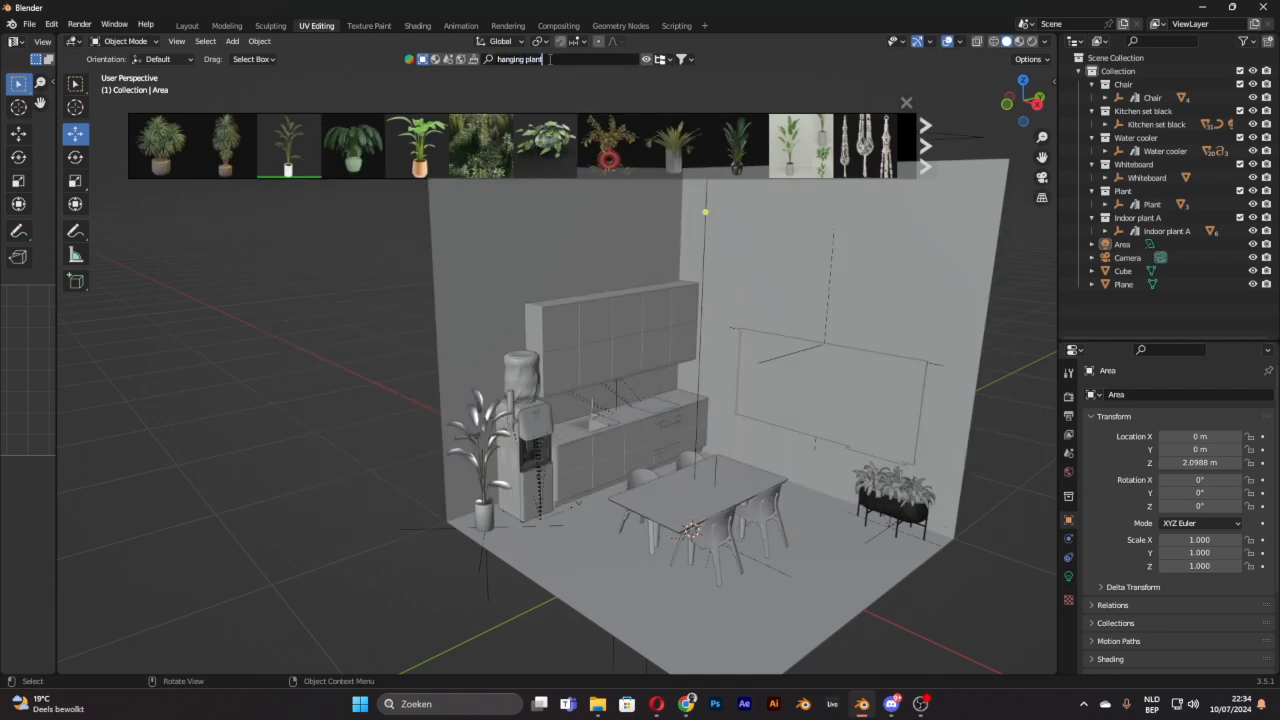
type("hanging plant")
key("Return")
mouse_move(281, 147)
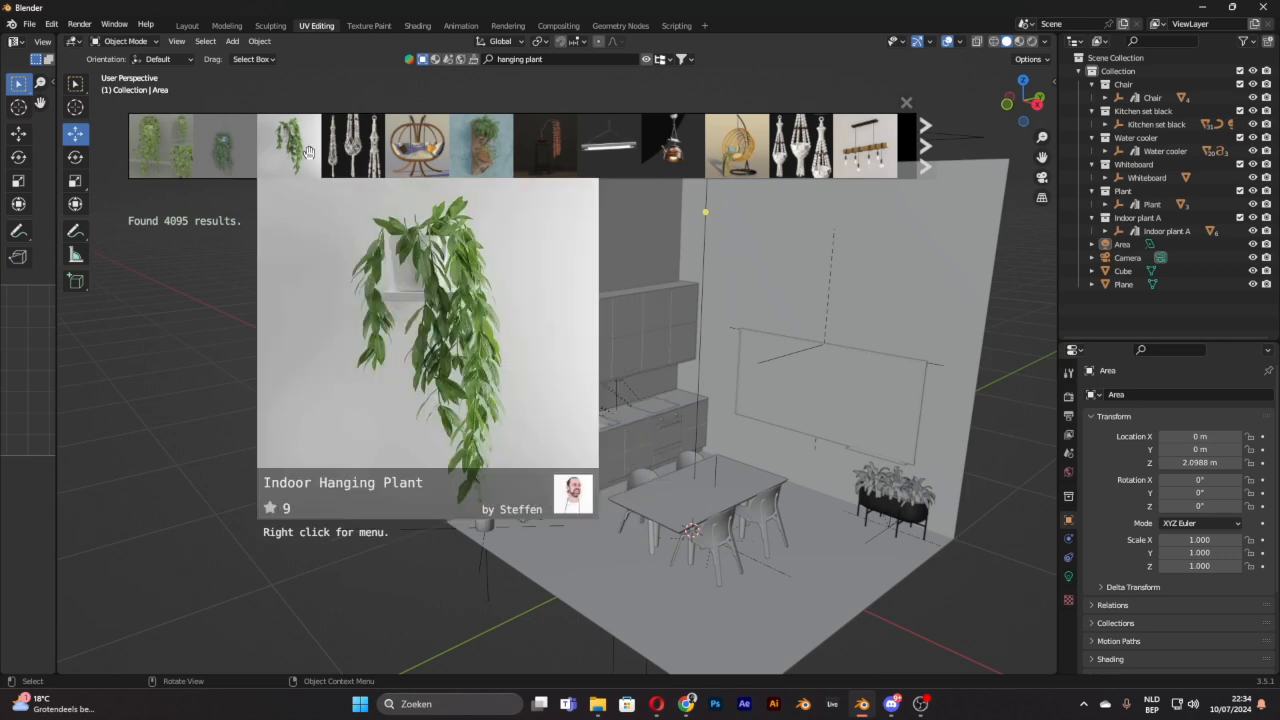
mouse_move(488, 156)
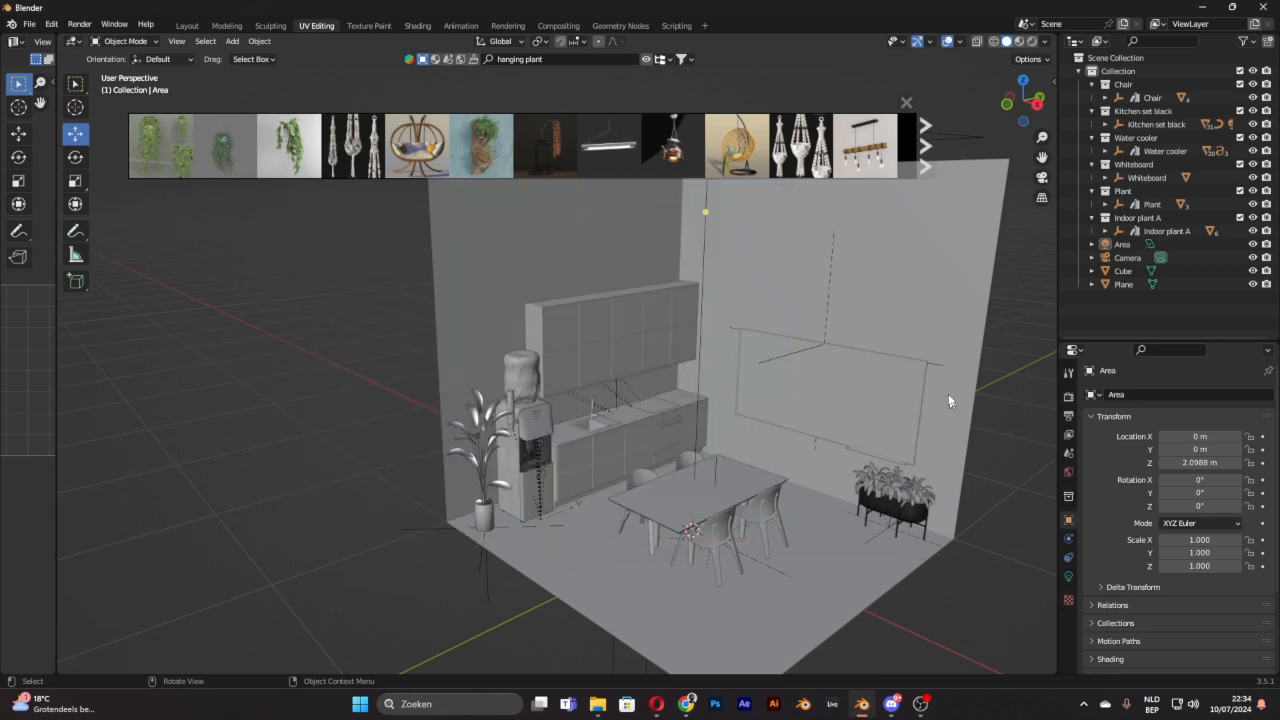
left_click(481, 150)
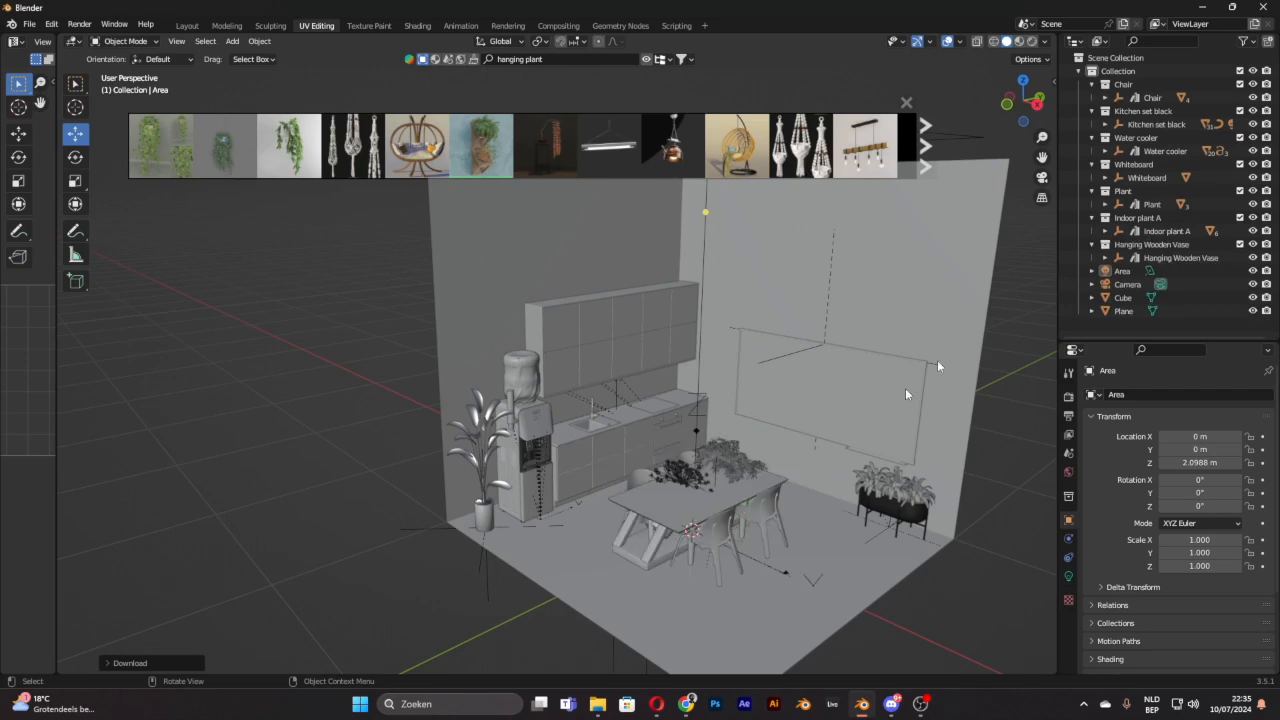
Step: Raise the Hanging Wooden Vase to about 0.56 m in Z and set its X rotation to 90°
left_click_drag(697, 481, 702, 398)
middle_click_drag(758, 366, 722, 388)
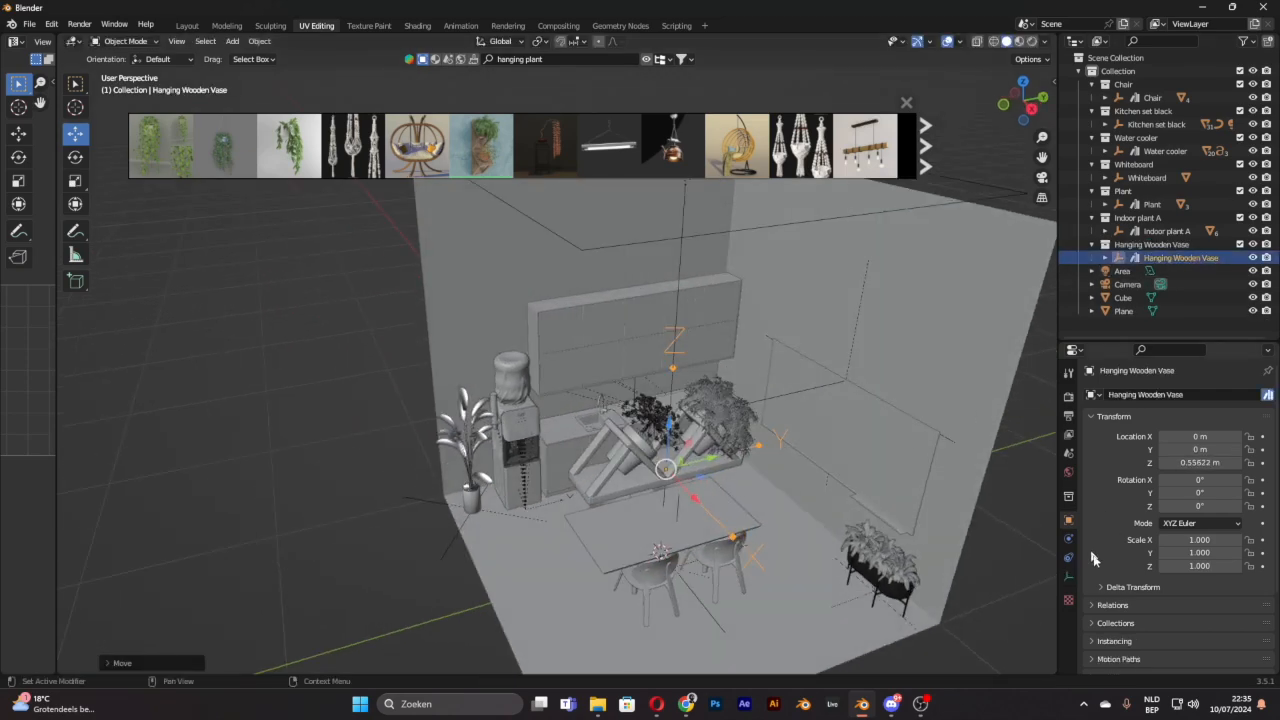
left_click_drag(1211, 506, 1230, 481)
key("ctrl+z")
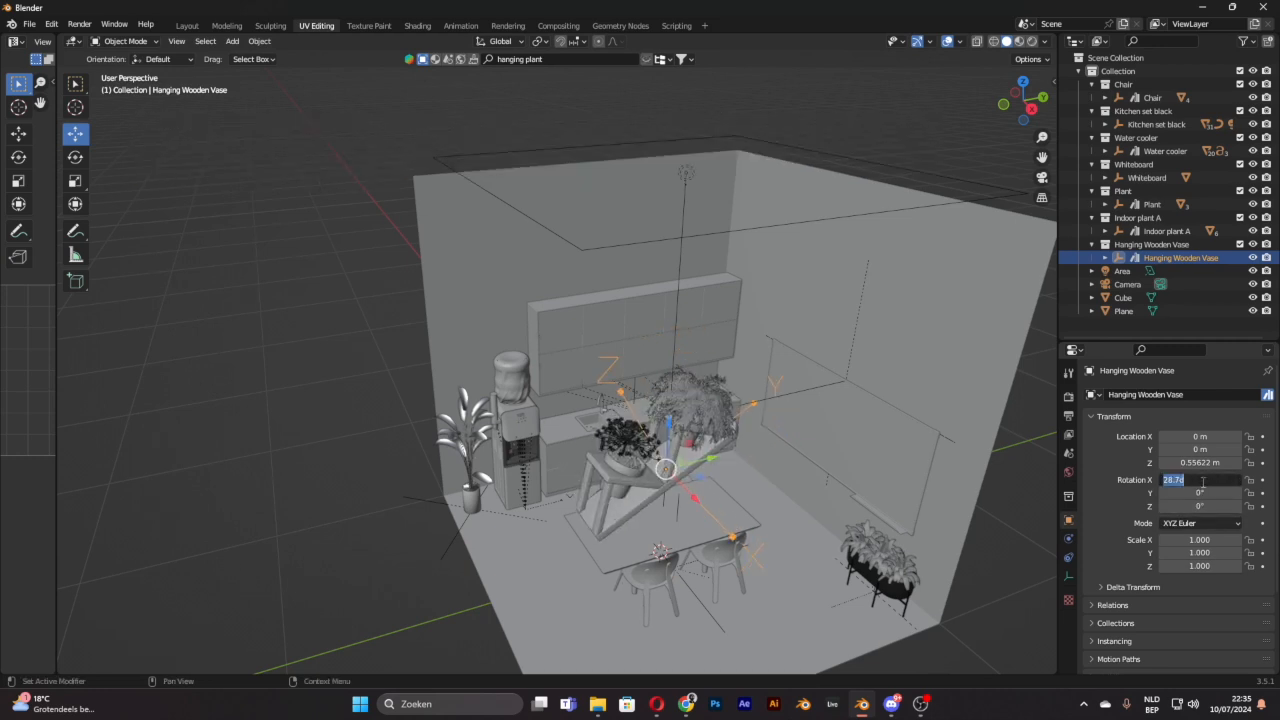
type("90")
key("Return")
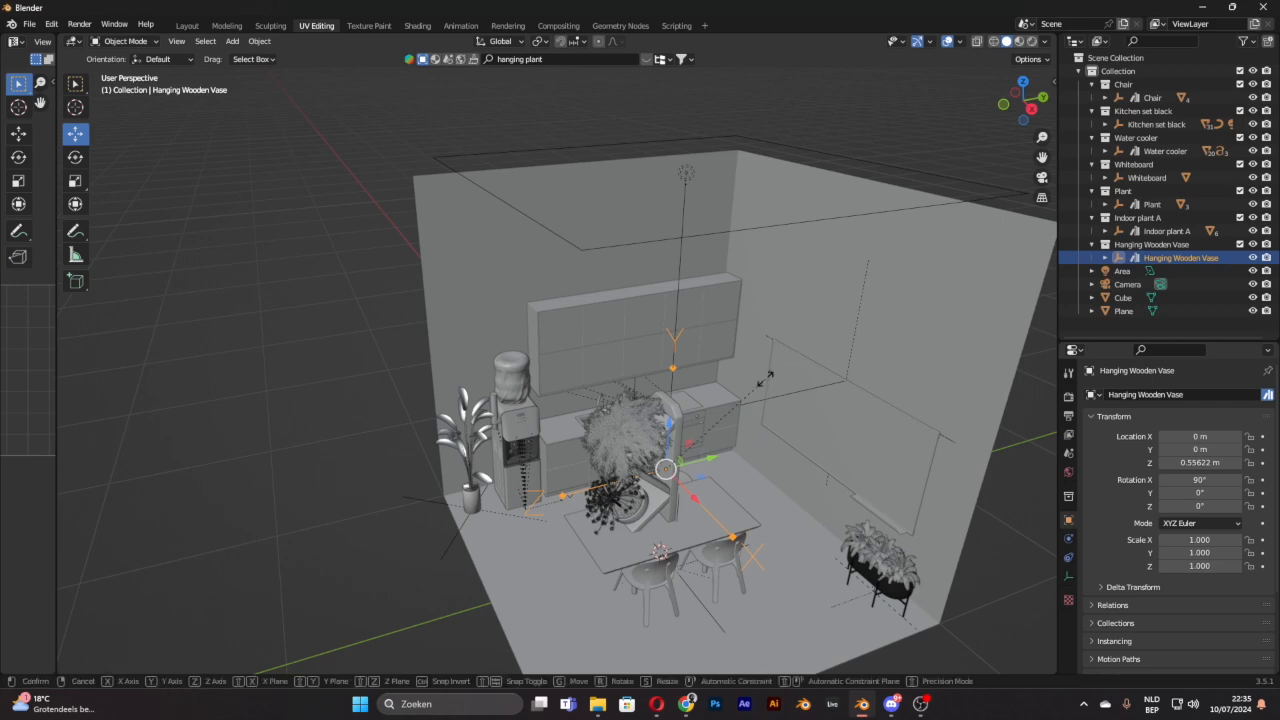
Step: Scale the Hanging Wooden Vase to about 0.346 and move it to the whiteboard wall at about Y 1.00 m and Z 0.91 m
key("s")
left_click(687, 487)
left_click_drag(692, 497, 826, 632)
left_click_drag(807, 566, 1013, 463)
middle_click_drag(1013, 463, 954, 438)
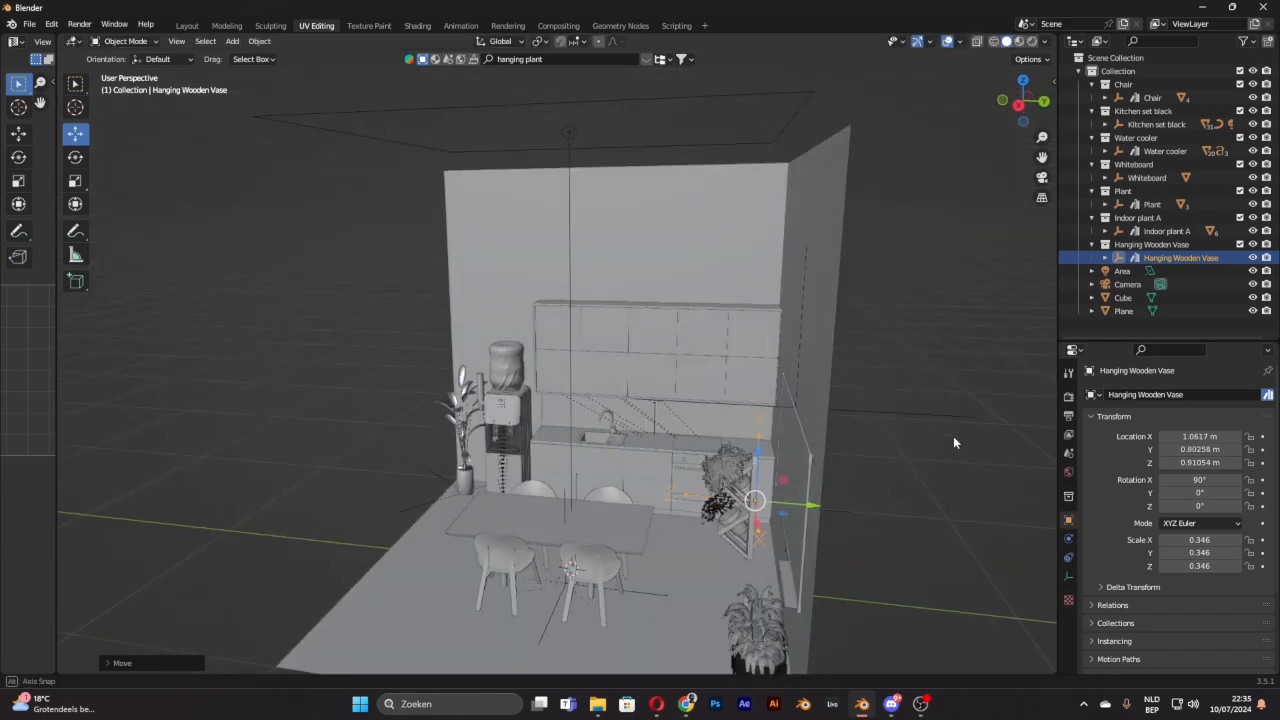
scroll(954, 439, "up", 2)
left_click_drag(912, 571, 1036, 563)
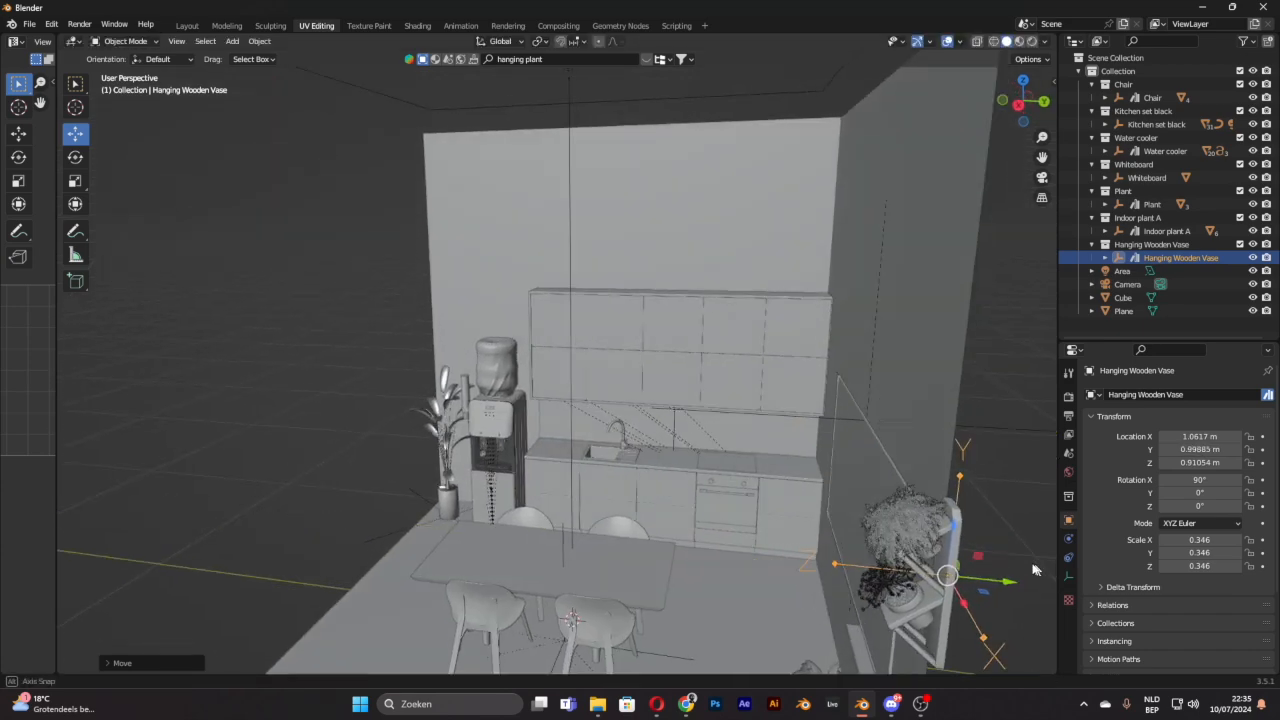
middle_click_drag(1036, 563, 982, 580)
Step: Fit the vase flush on the wall beside the whiteboard, at about X 0.88 m, Y 1.003 m and Z 0.66 m
left_click_drag(614, 573, 774, 542)
middle_click_drag(774, 542, 871, 535)
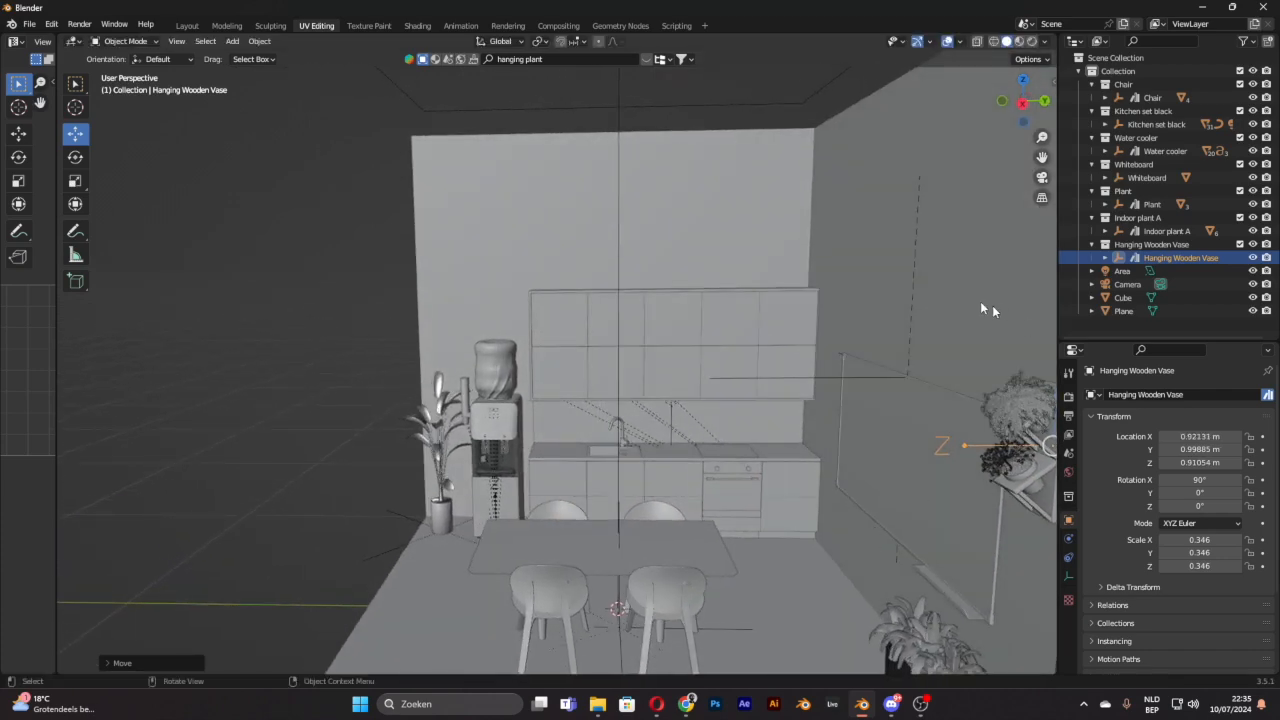
left_click_drag(1040, 159, 850, 90)
middle_click_drag(968, 390, 1018, 394)
left_click_drag(1042, 157, 930, 165)
middle_click_drag(920, 272, 941, 324)
mouse_move(907, 358)
left_mouse_down()
mouse_move(882, 350)
mouse_move(895, 352)
left_mouse_up()
left_click_drag(838, 296, 838, 368)
middle_click_drag(838, 368, 916, 374)
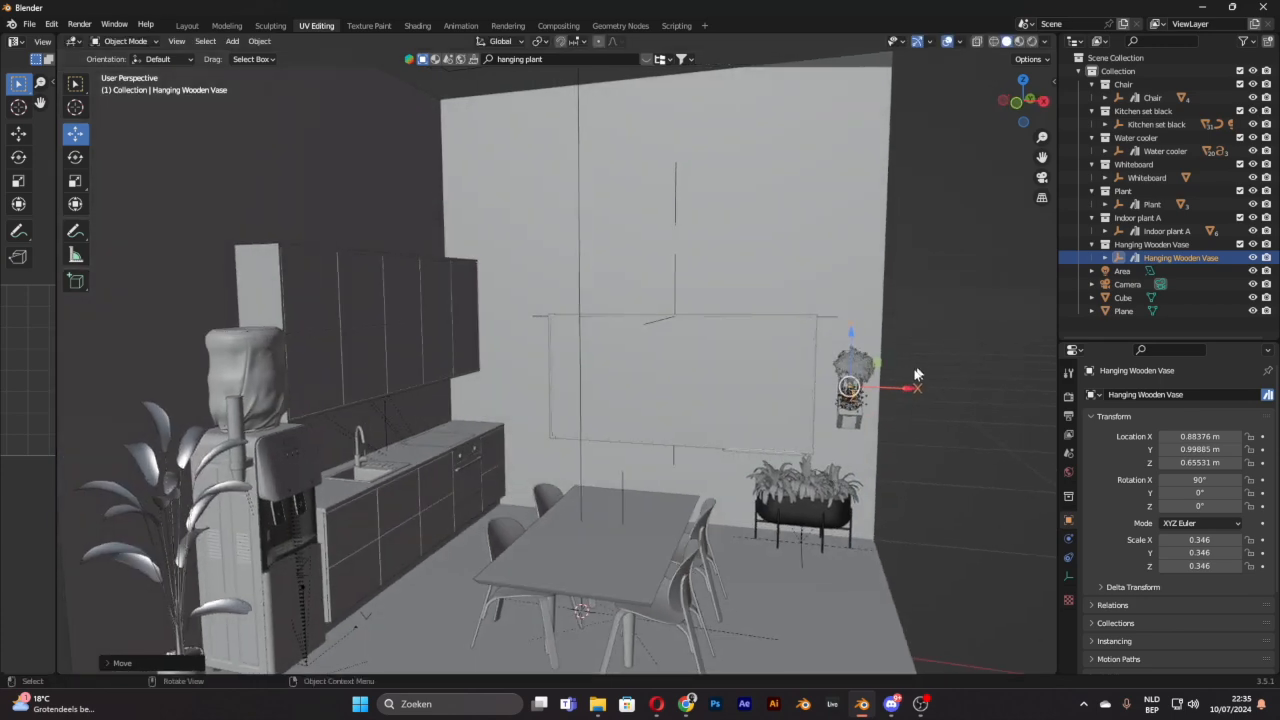
left_click_drag(907, 389, 903, 387)
middle_click_drag(936, 345, 826, 343)
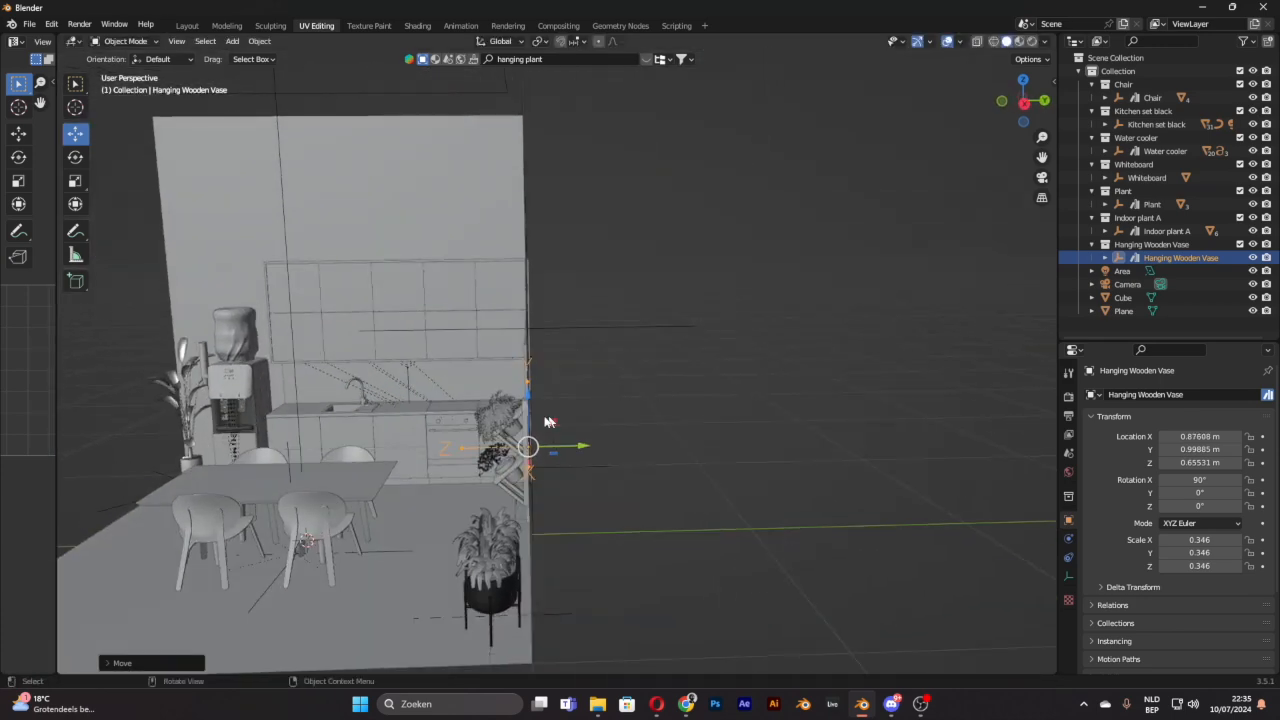
left_click_drag(560, 443, 565, 443)
middle_click_drag(602, 398, 744, 394)
scroll(797, 358, "down", 4)
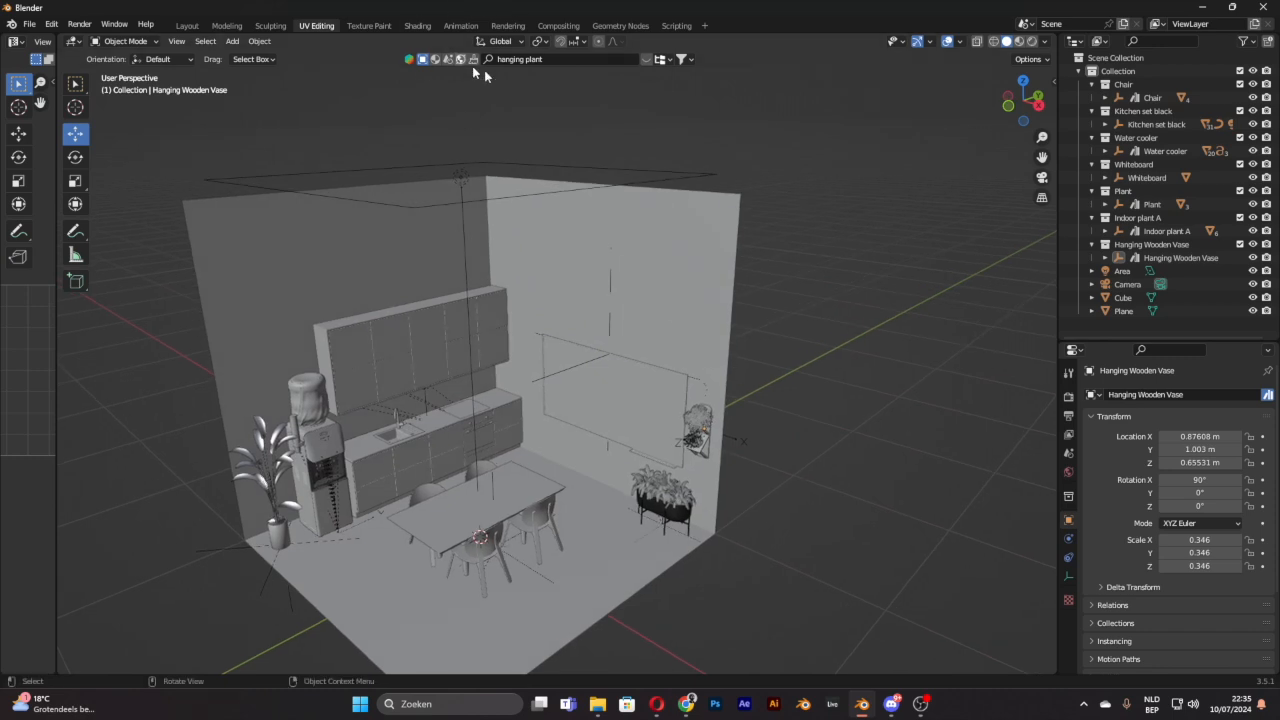
Step: Show the hanging plant results again, add the Indoor Hanging Plant, raise it off the floor and scale it to about 0.360
left_click(647, 60)
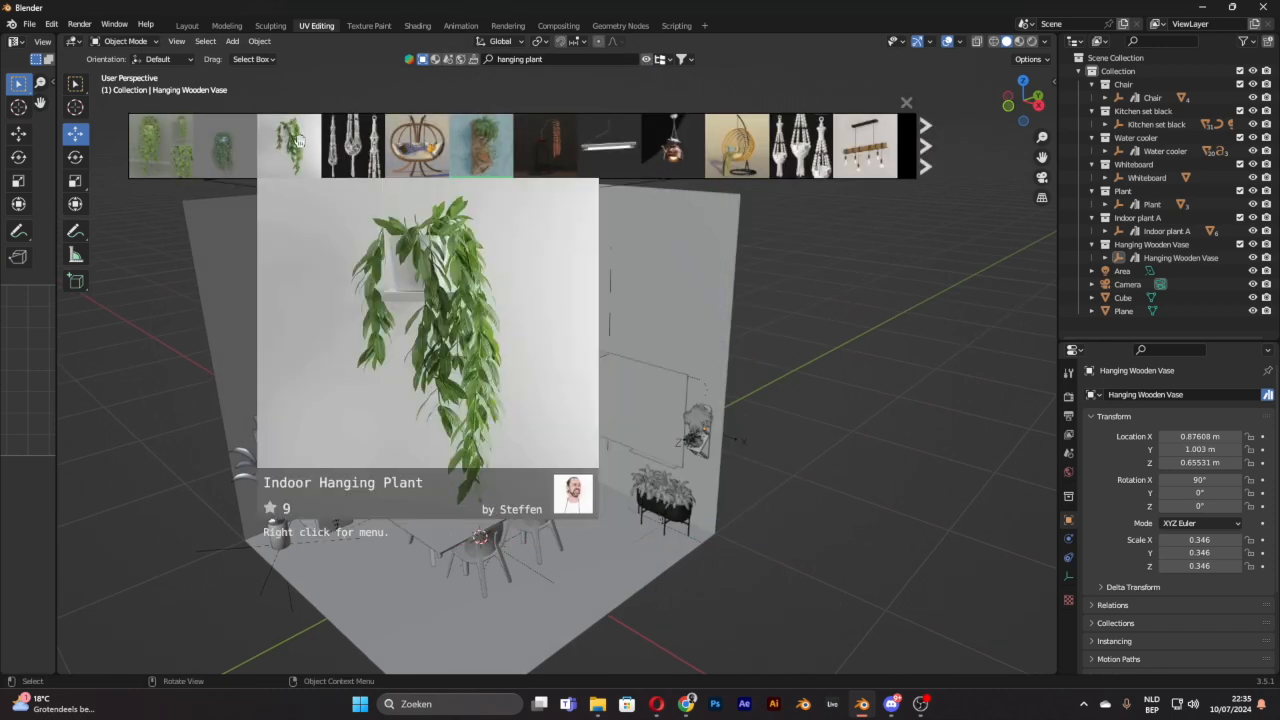
left_click(298, 140)
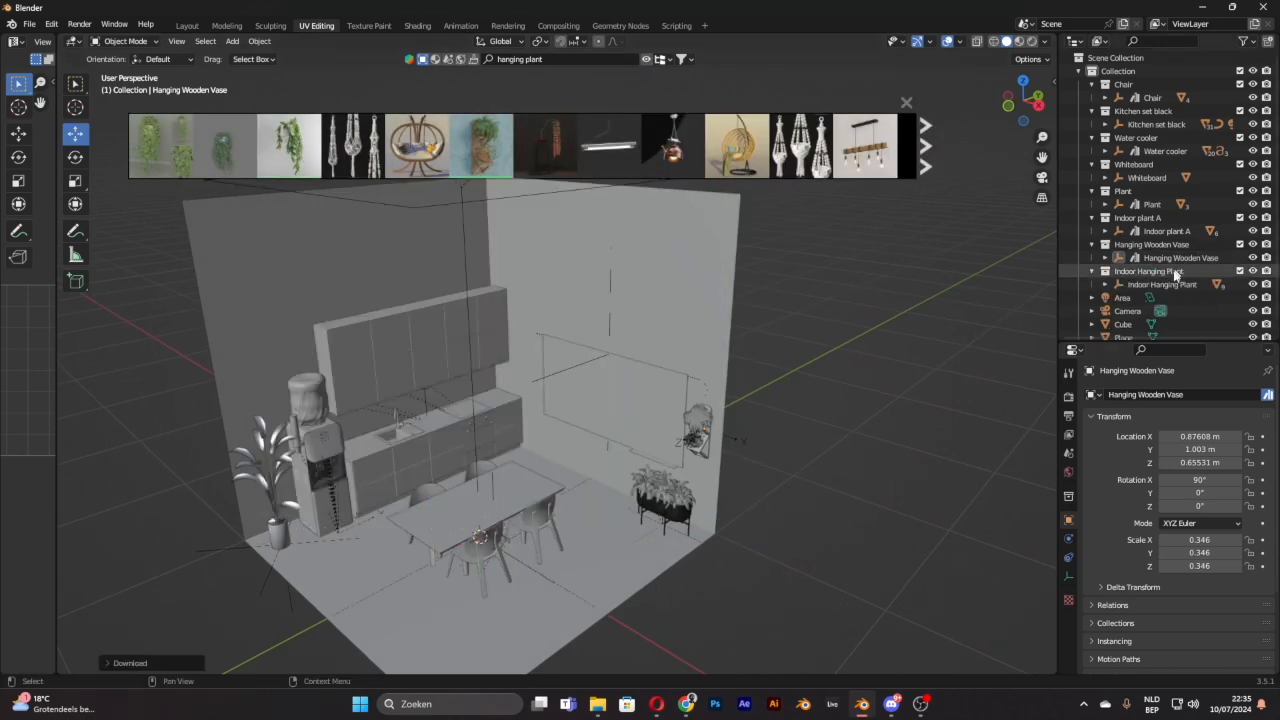
left_click_drag(476, 489, 448, 247)
key("s")
left_click(472, 268)
Step: Move the Indoor Hanging Plant above the kitchen's wall cabinets, to about X -0.88 m and Z 1.26 m
middle_click_drag(472, 268, 490, 265)
left_click_drag(337, 357, 336, 290)
middle_click_drag(336, 290, 577, 252)
left_click_drag(584, 287, 536, 289)
left_click_drag(484, 239, 488, 291)
scroll(475, 315, "up", 4)
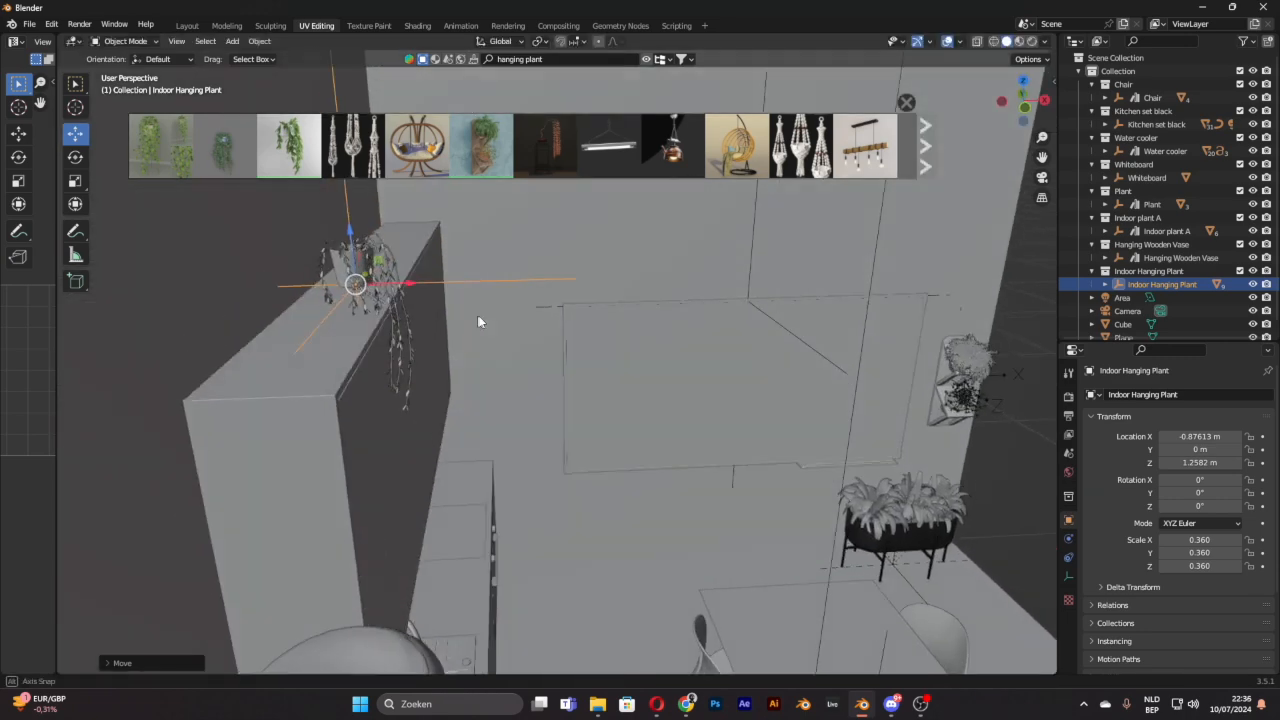
Step: Seat the hanging plant on the cabinet end nearest the whiteboard wall, at about X -0.85 m, Y 0.92 m and Z 1.22 m
middle_click_drag(477, 320, 493, 329)
left_click_drag(459, 309, 476, 310)
left_click_drag(427, 267, 432, 284)
middle_click_drag(477, 265, 407, 267)
left_click_drag(190, 268, 476, 185)
middle_click_drag(583, 248, 529, 279)
Step: Inspect the hanging plant's placement on the cabinets and the furnished room from several angles
scroll(529, 279, "down", 3)
left_click(743, 217)
middle_click_drag(744, 218, 785, 178)
middle_click_drag(551, 247, 753, 304)
scroll(514, 259, "up", 5)
scroll(472, 245, "down", 3)
scroll(403, 242, "down", 4)
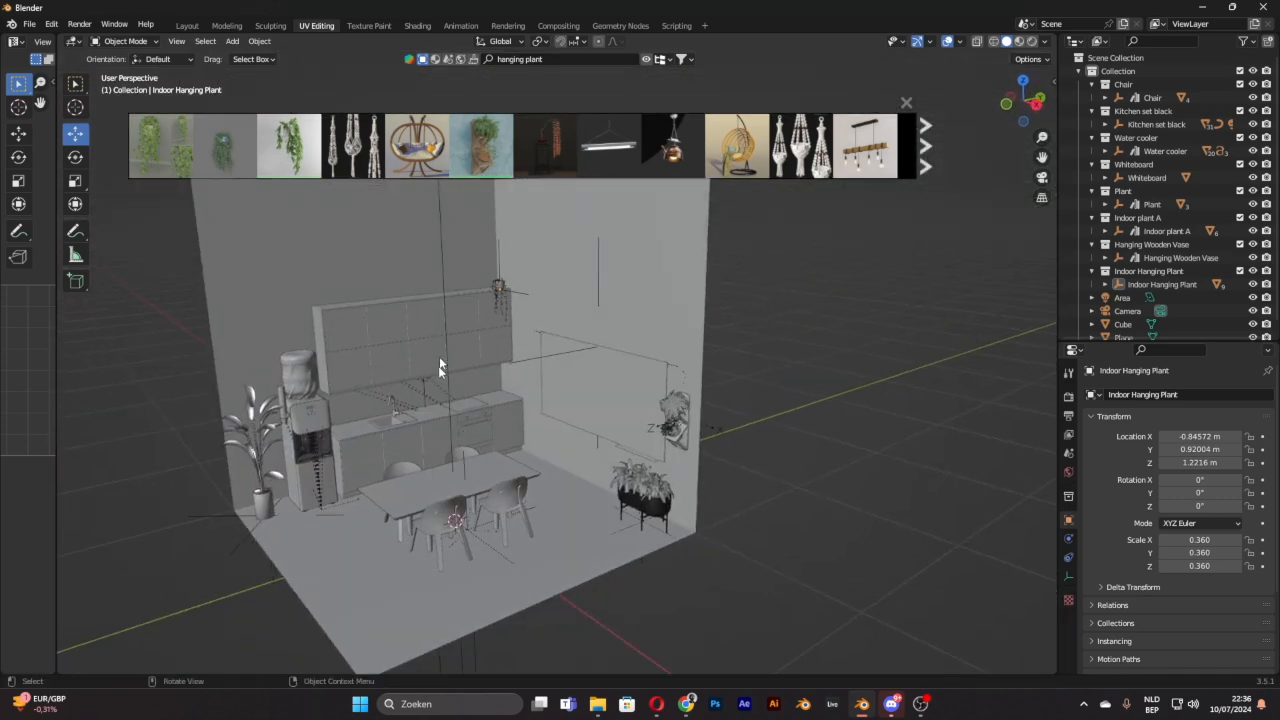
scroll(462, 389, "down", 2)
middle_click_drag(462, 389, 488, 403)
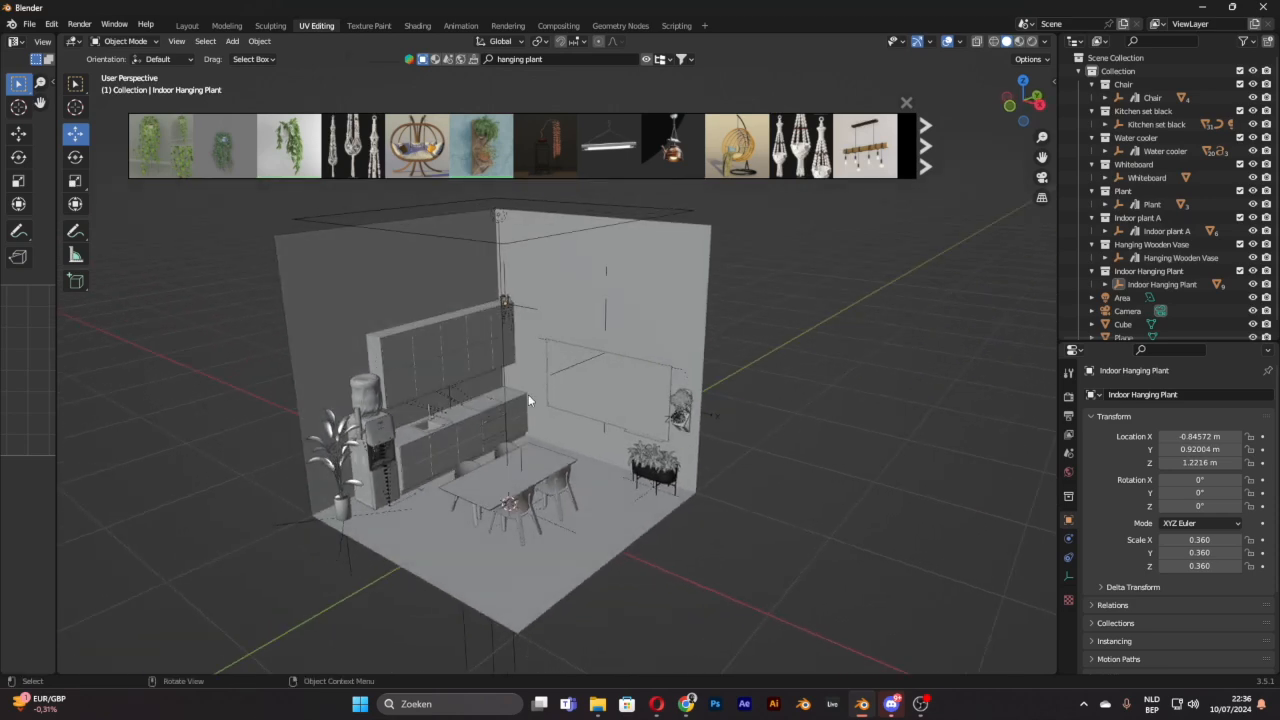
Step: Open the room cube's mesh for editing and switch to edge selection
left_click(589, 269)
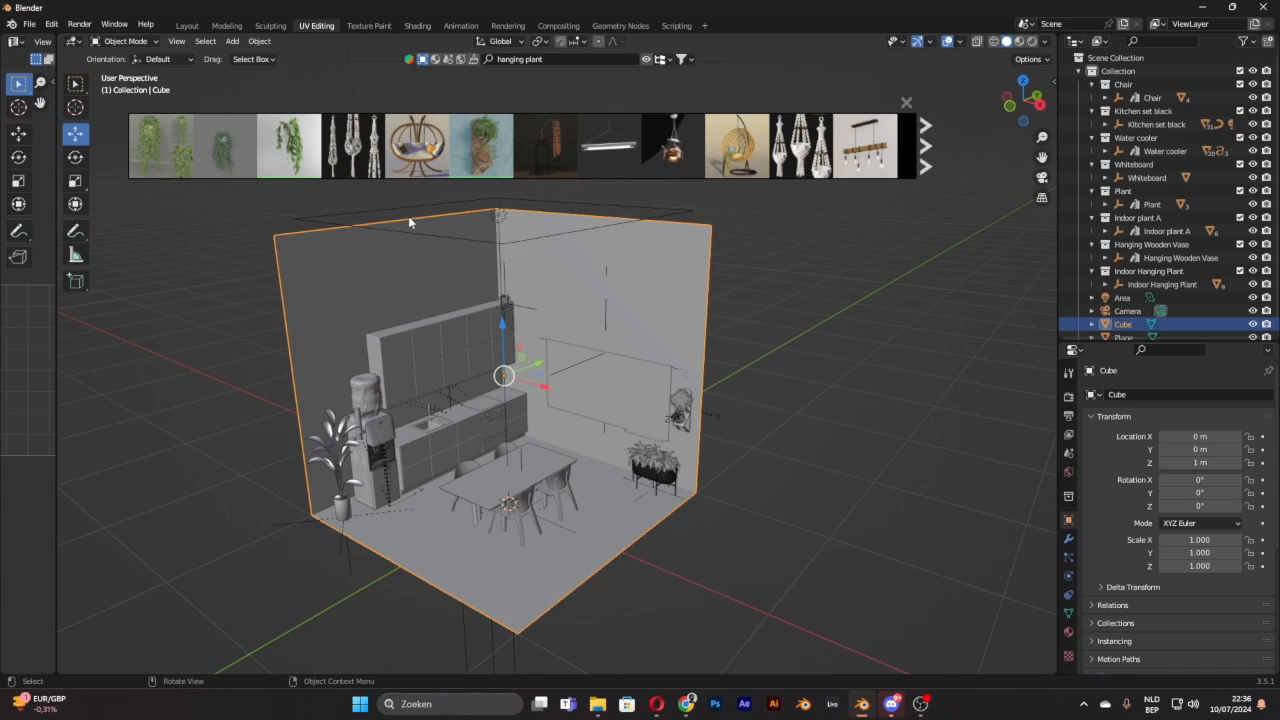
middle_click_drag(443, 246, 799, 250)
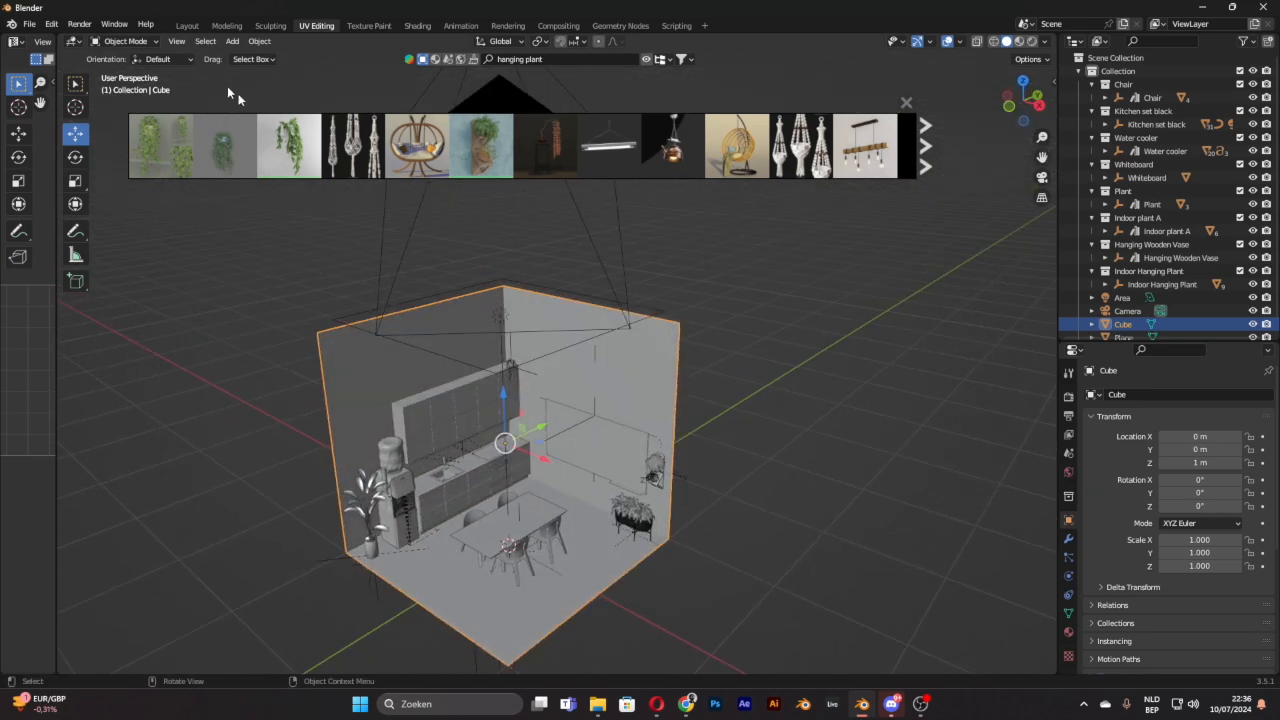
left_click(127, 46)
left_click(130, 72)
left_click(364, 360)
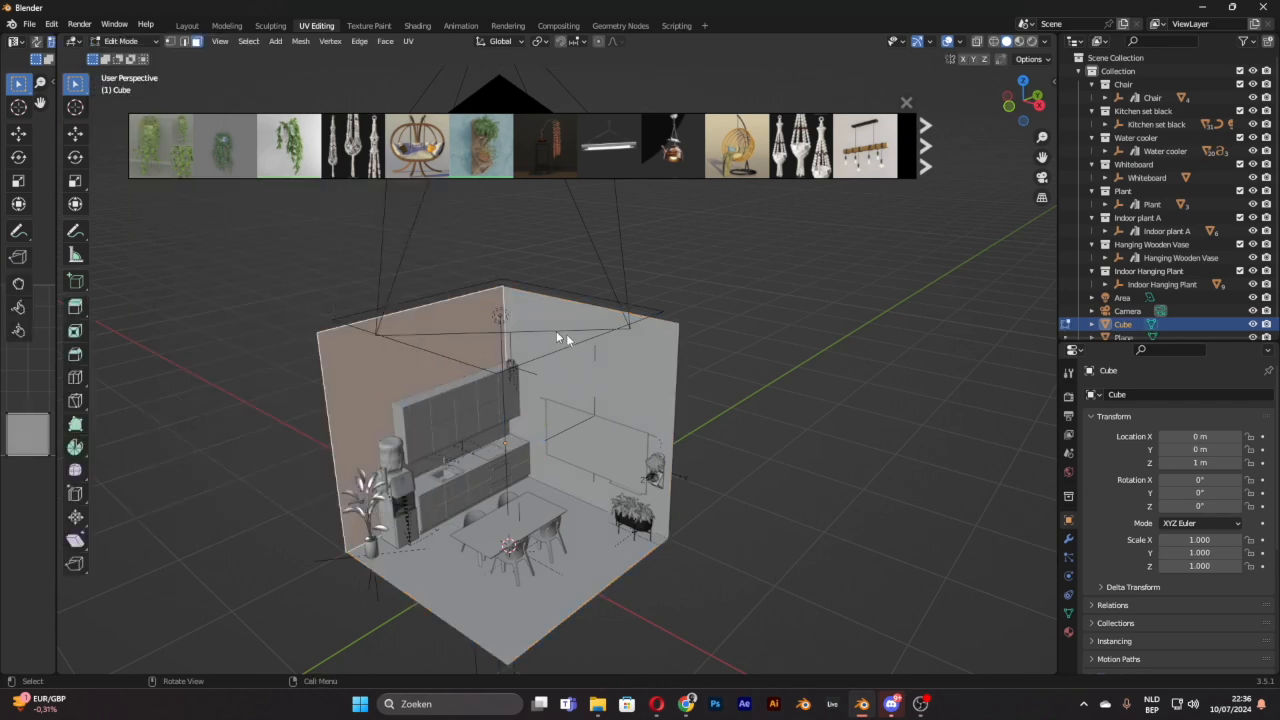
left_click(595, 338)
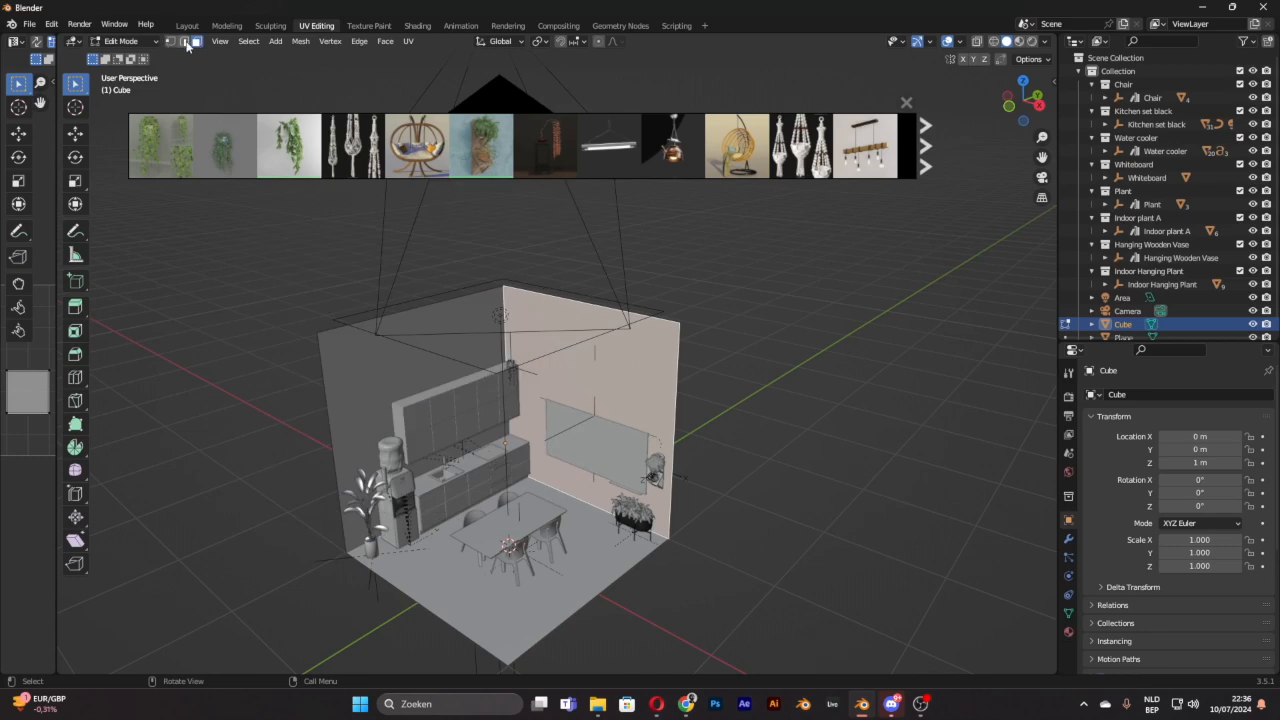
left_click(184, 42)
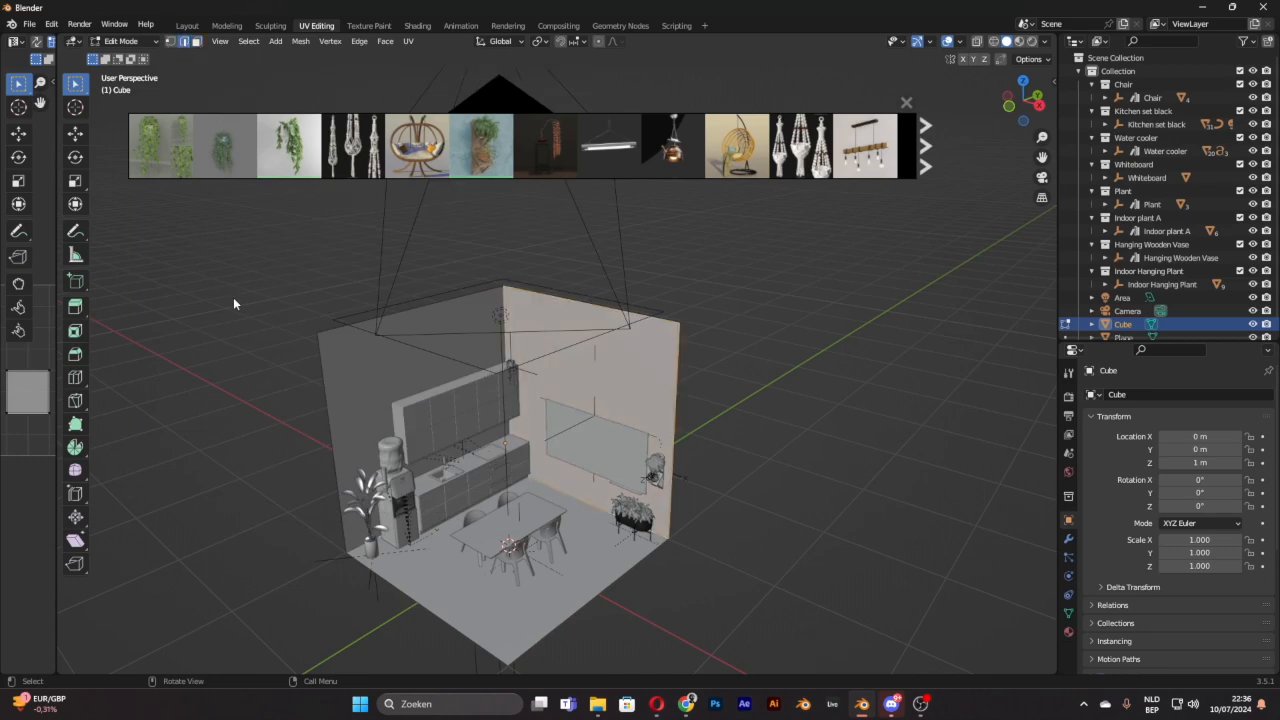
Step: Lower the top edges of both room walls to just above the kitchen's wall cabinets and return to Object Mode
left_click(352, 327)
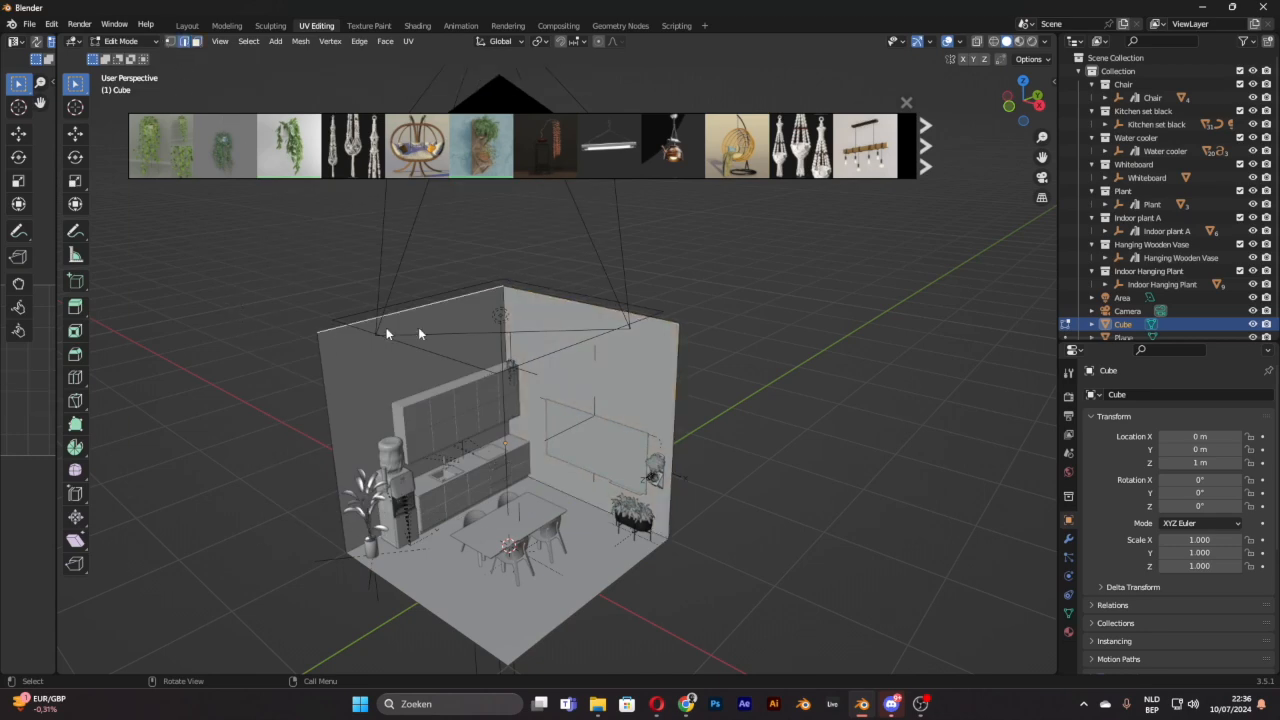
left_click(567, 300, "shift")
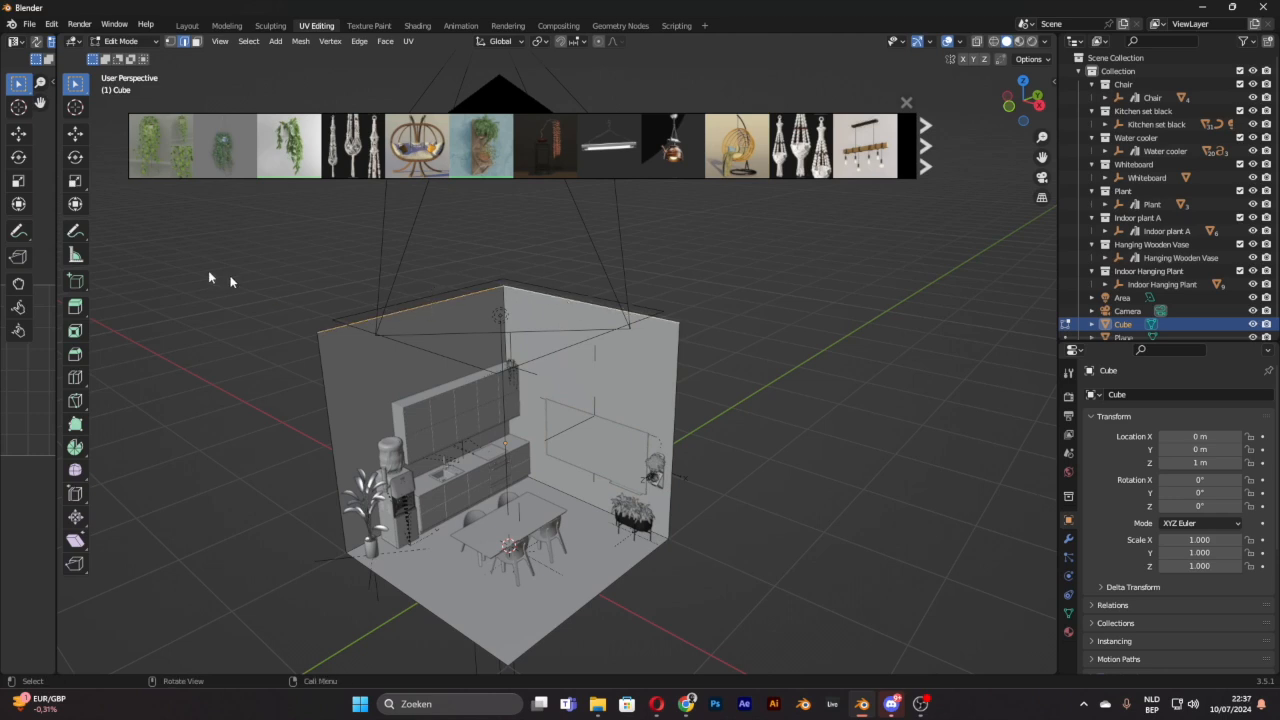
left_click(78, 138)
left_click_drag(500, 258, 507, 318)
middle_click_drag(760, 326, 596, 355)
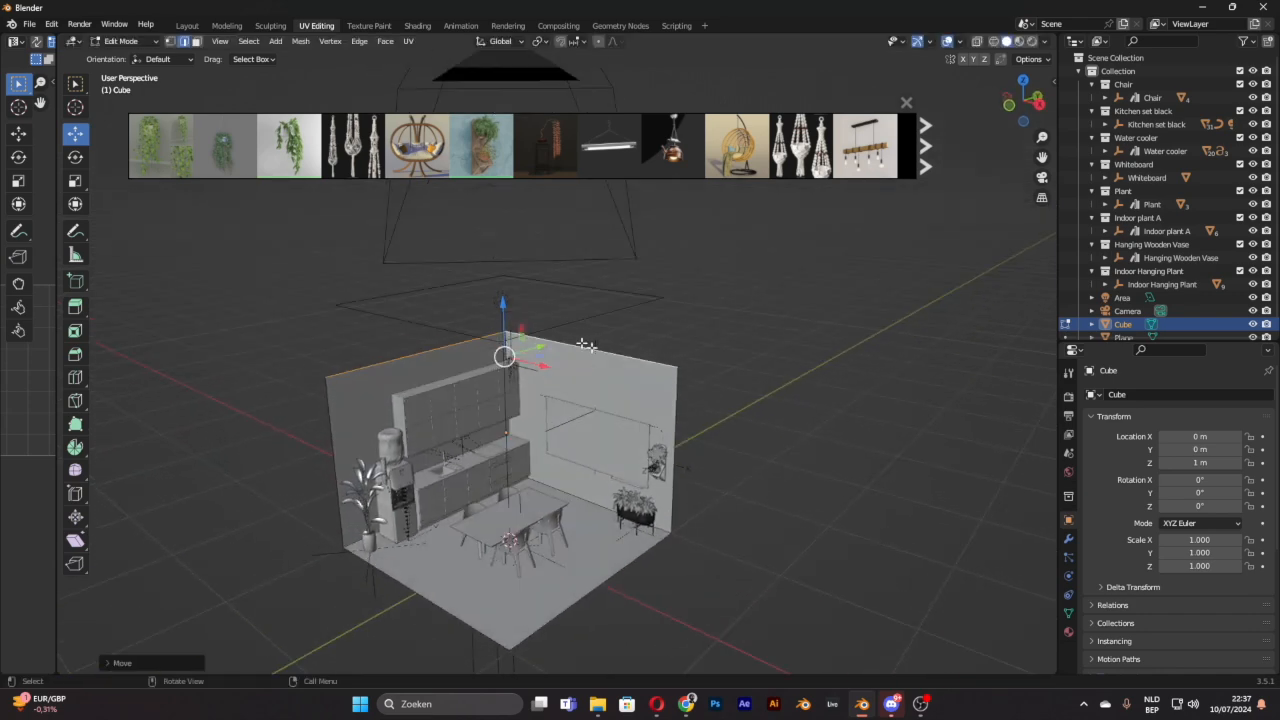
mouse_move(774, 339)
middle_mouse_down()
mouse_move(886, 334)
mouse_move(791, 344)
middle_mouse_up()
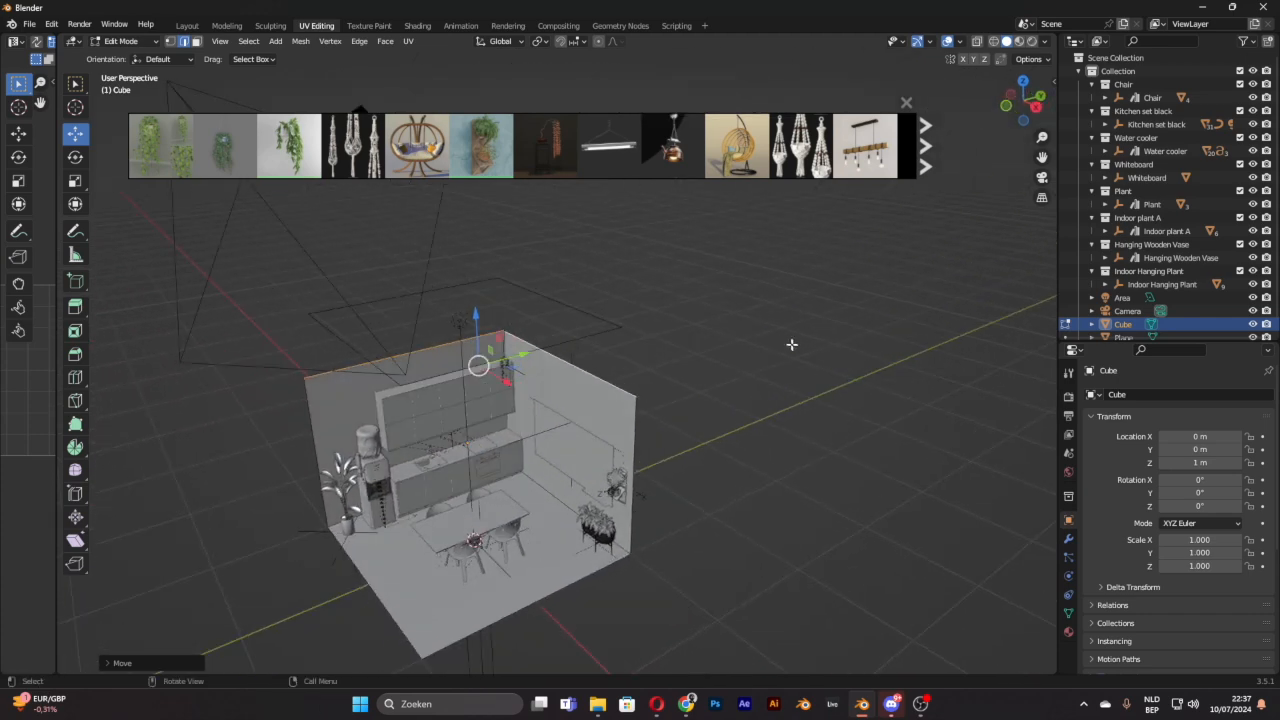
left_click(122, 41)
left_click(114, 49)
left_click(714, 274)
Step: Shift the whole Whiteboard along the wall toward the kitchen, to about X 0.08 m
middle_click_drag(714, 274, 742, 262)
scroll(730, 353, "up", 6)
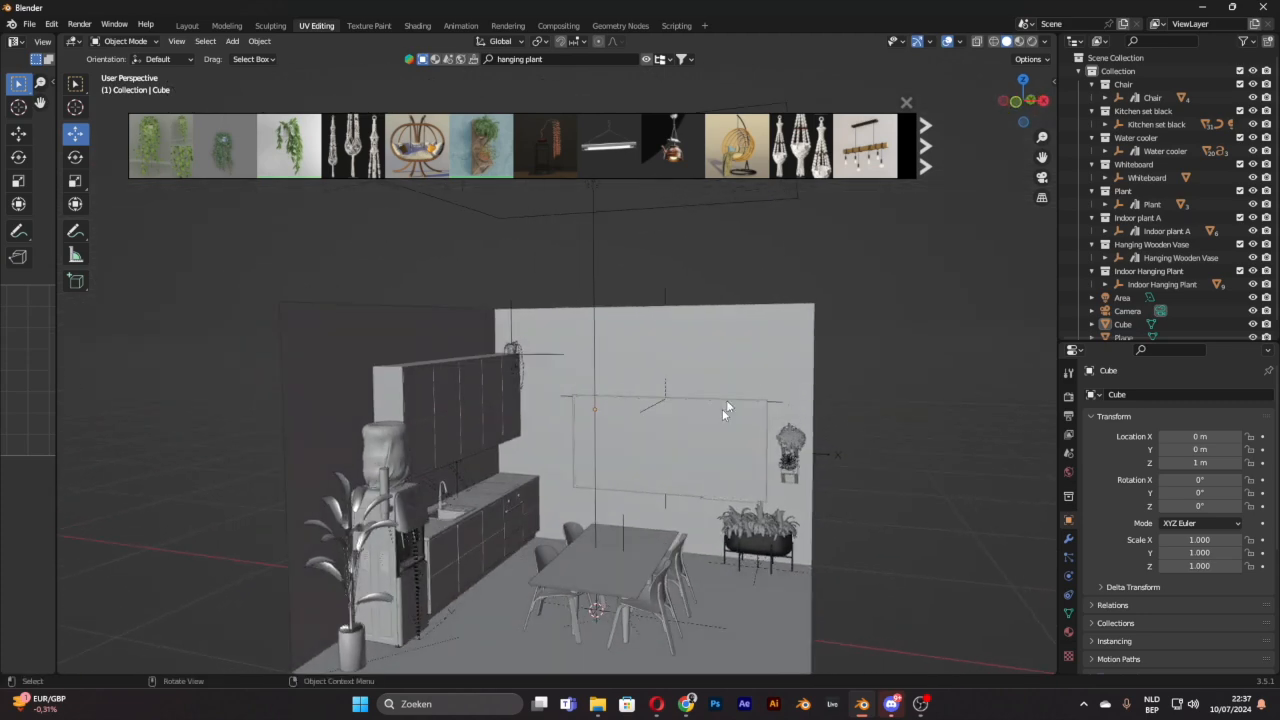
left_click(693, 477)
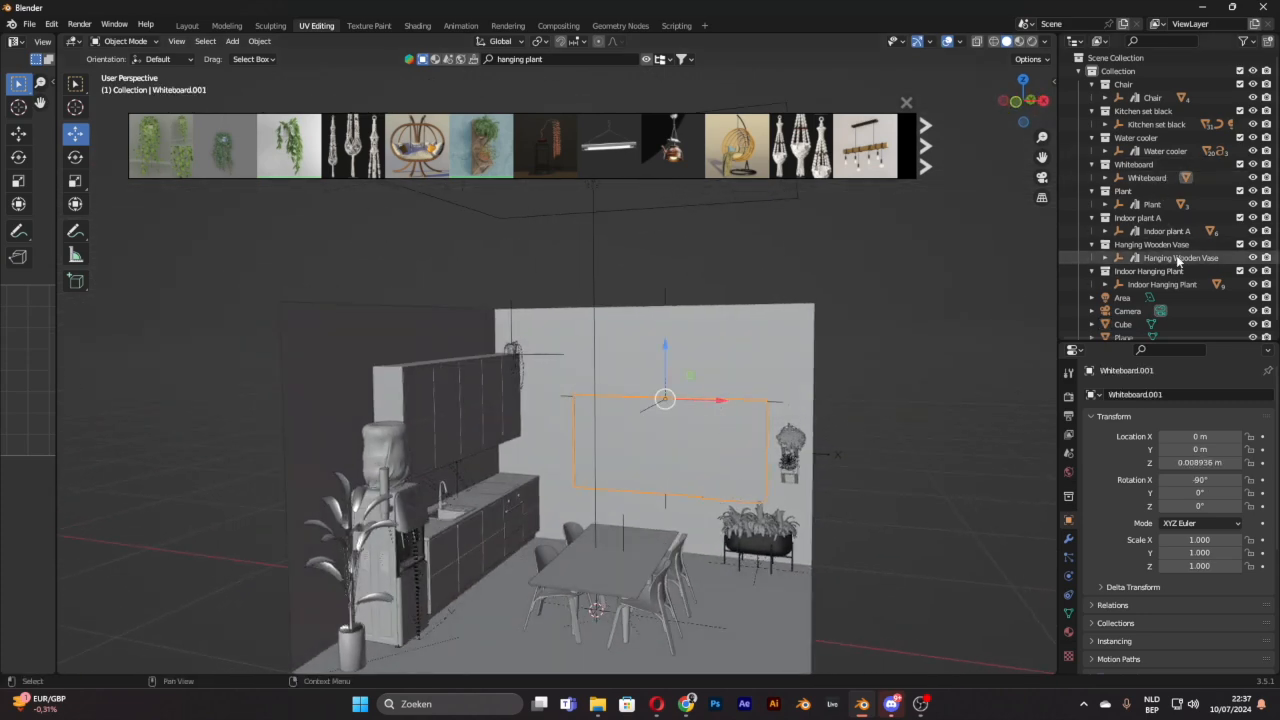
left_click(1163, 180)
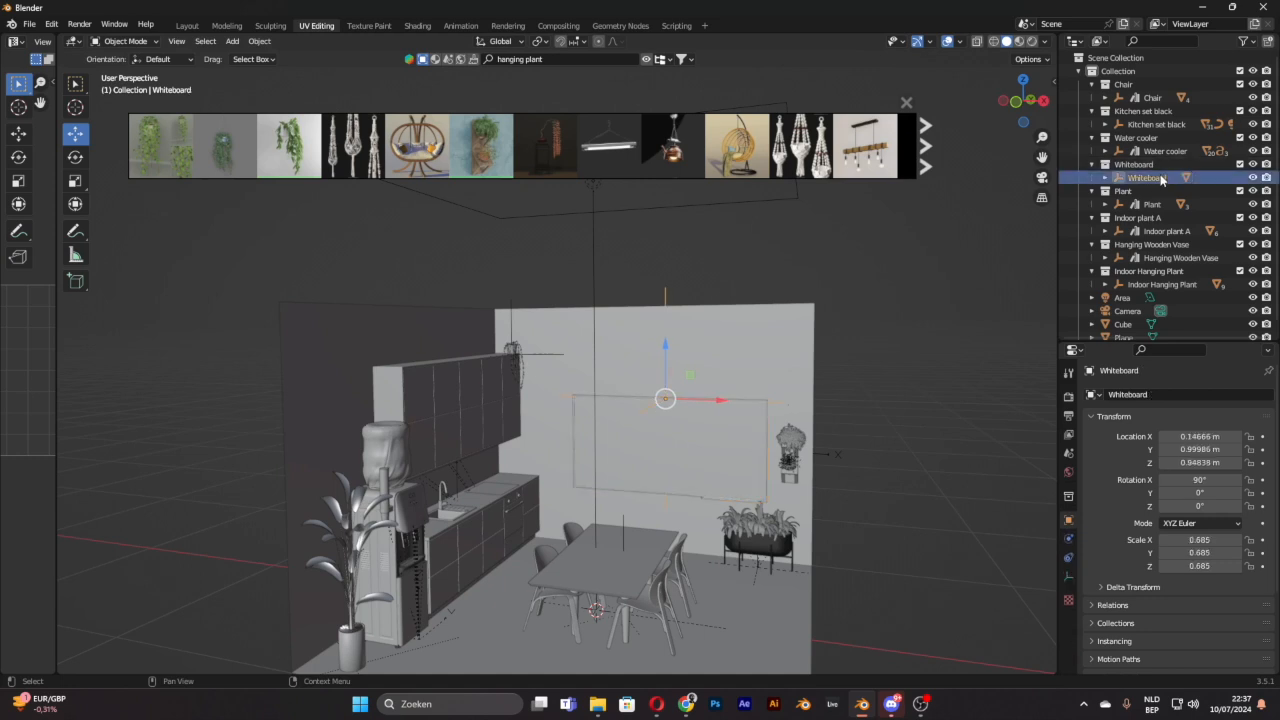
left_click_drag(722, 400, 708, 393)
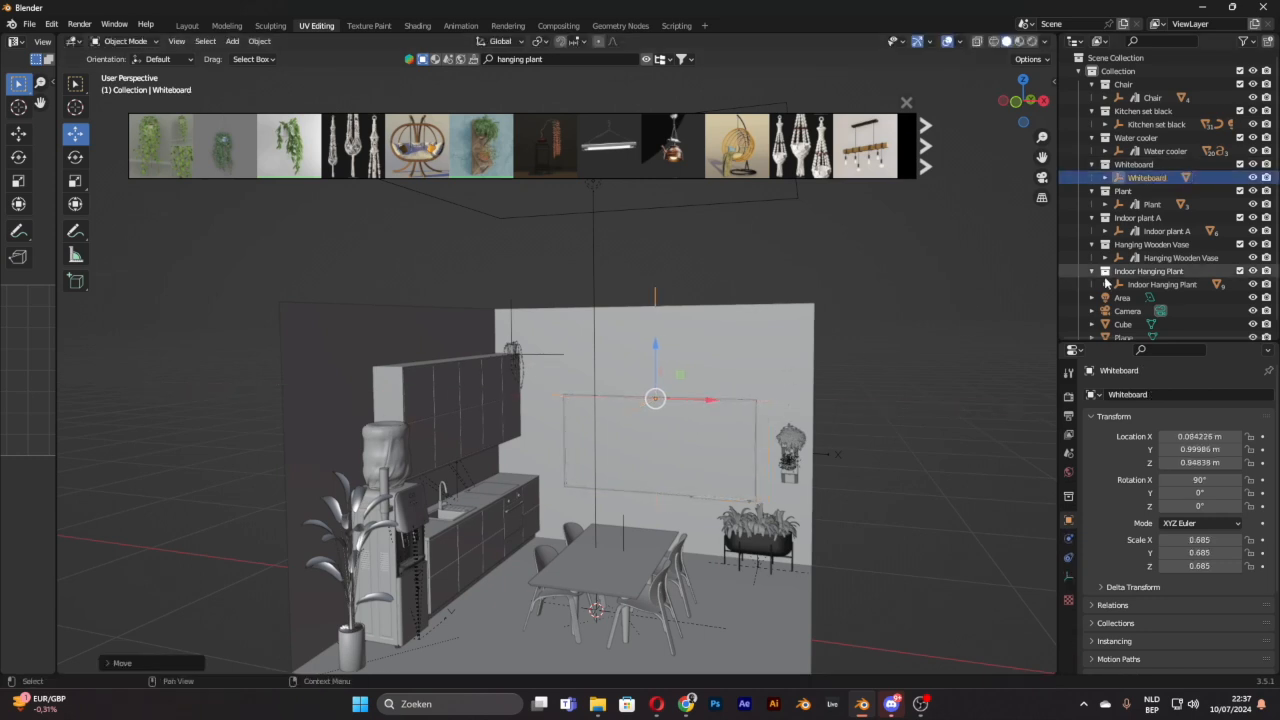
Step: Move the Hanging Wooden Vase slightly toward the whiteboard, to about X 0.85 m, and deselect it
left_click(1173, 284)
left_click(1170, 257)
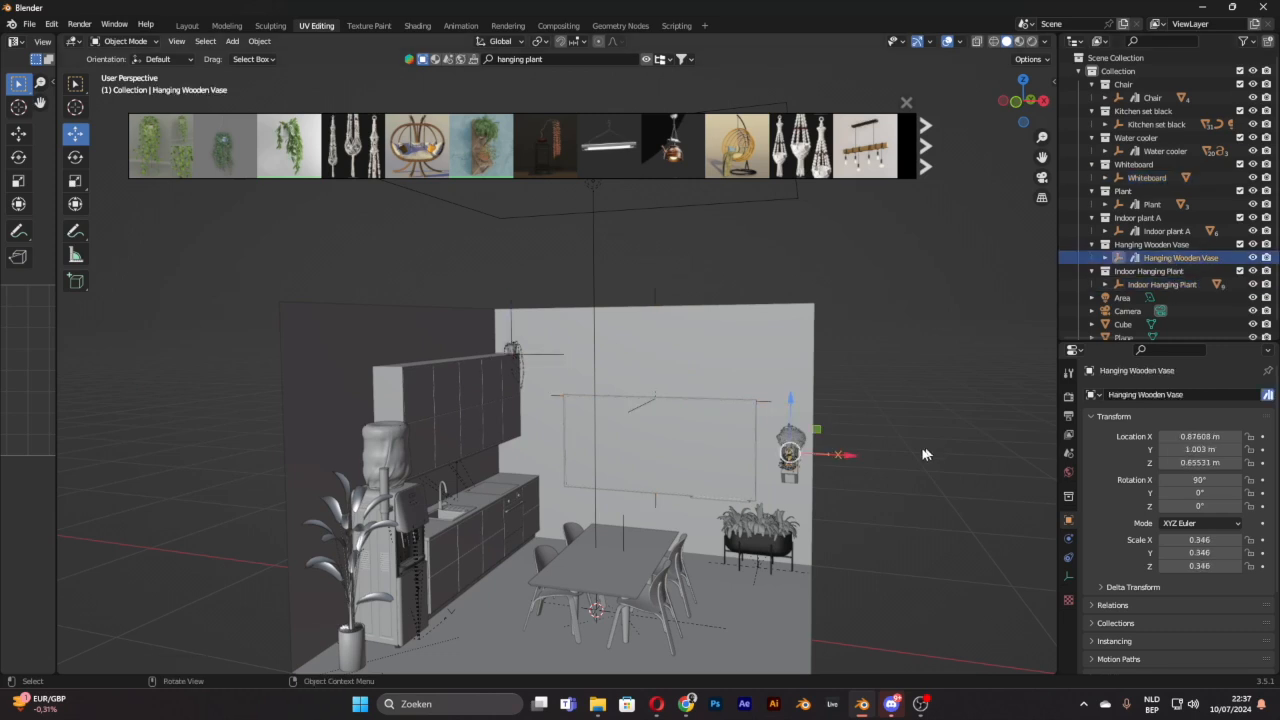
left_click_drag(847, 457, 808, 466)
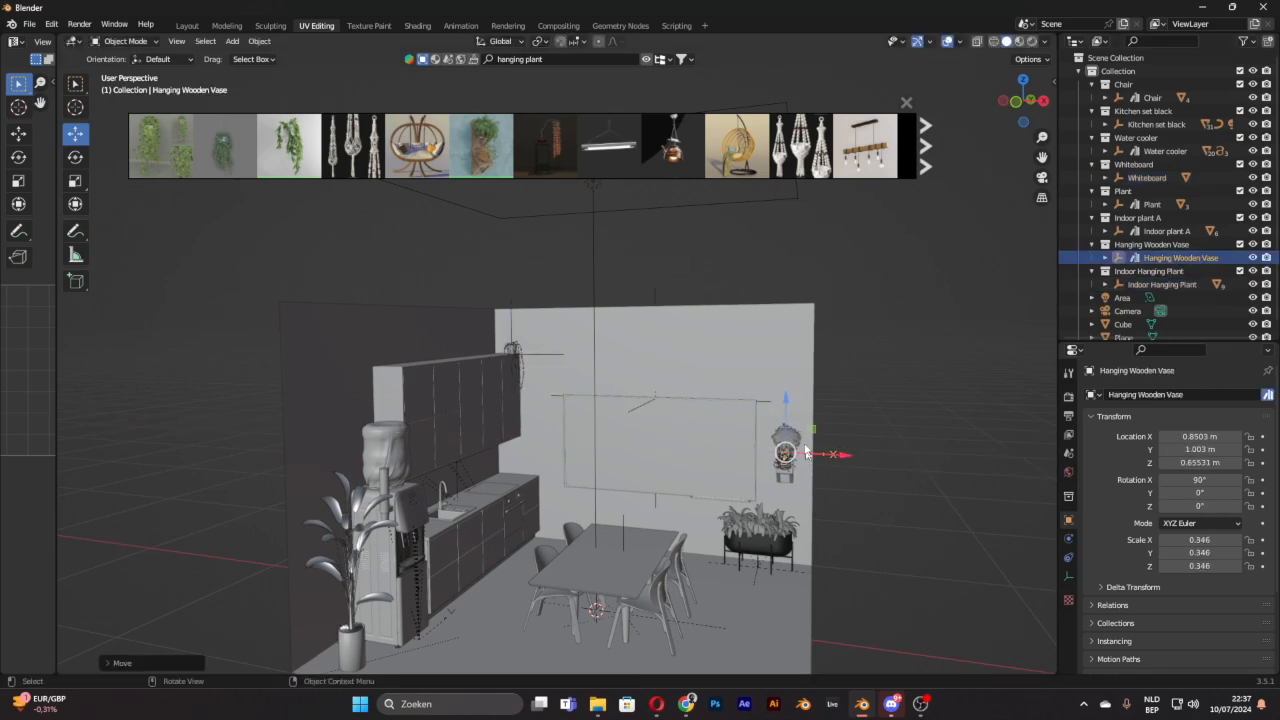
left_click(983, 423)
scroll(990, 404, "down", 3)
middle_click_drag(991, 403, 851, 436)
scroll(839, 443, "up", 2)
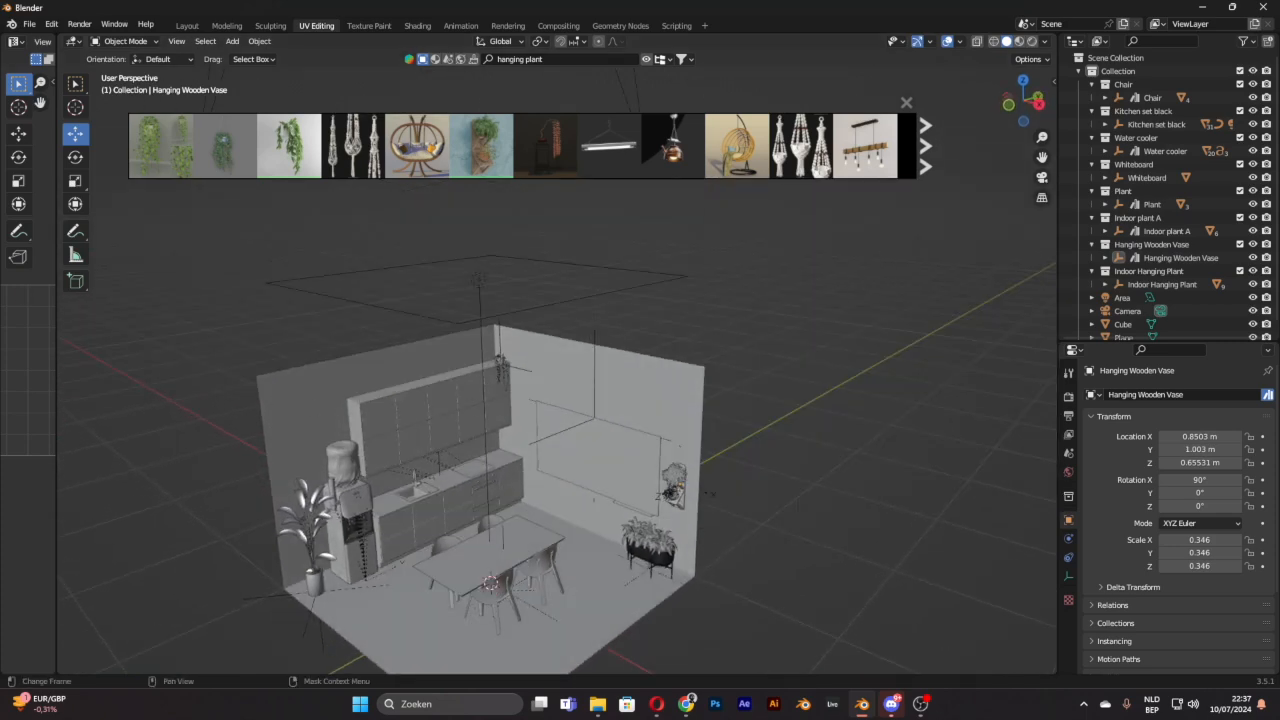
Step: Save the scene as "isometric 2" in the VOID WIP PROJECTS folder
left_click(29, 23)
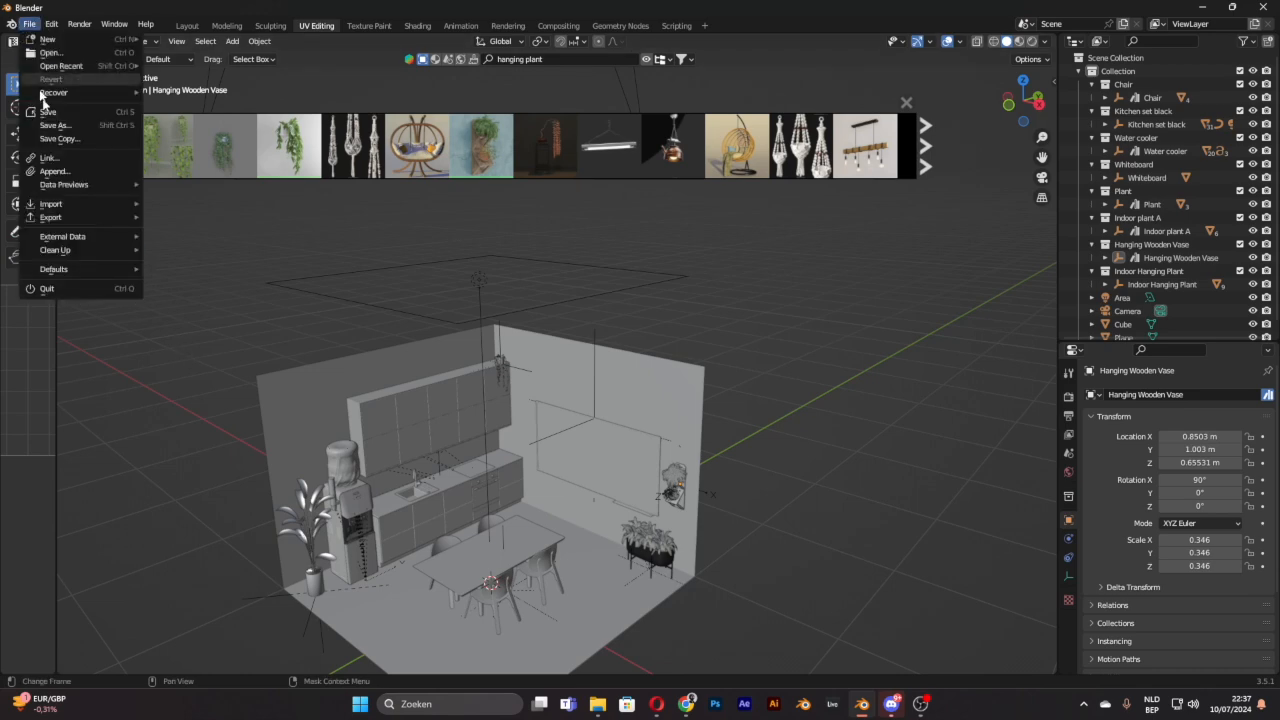
left_click(72, 125)
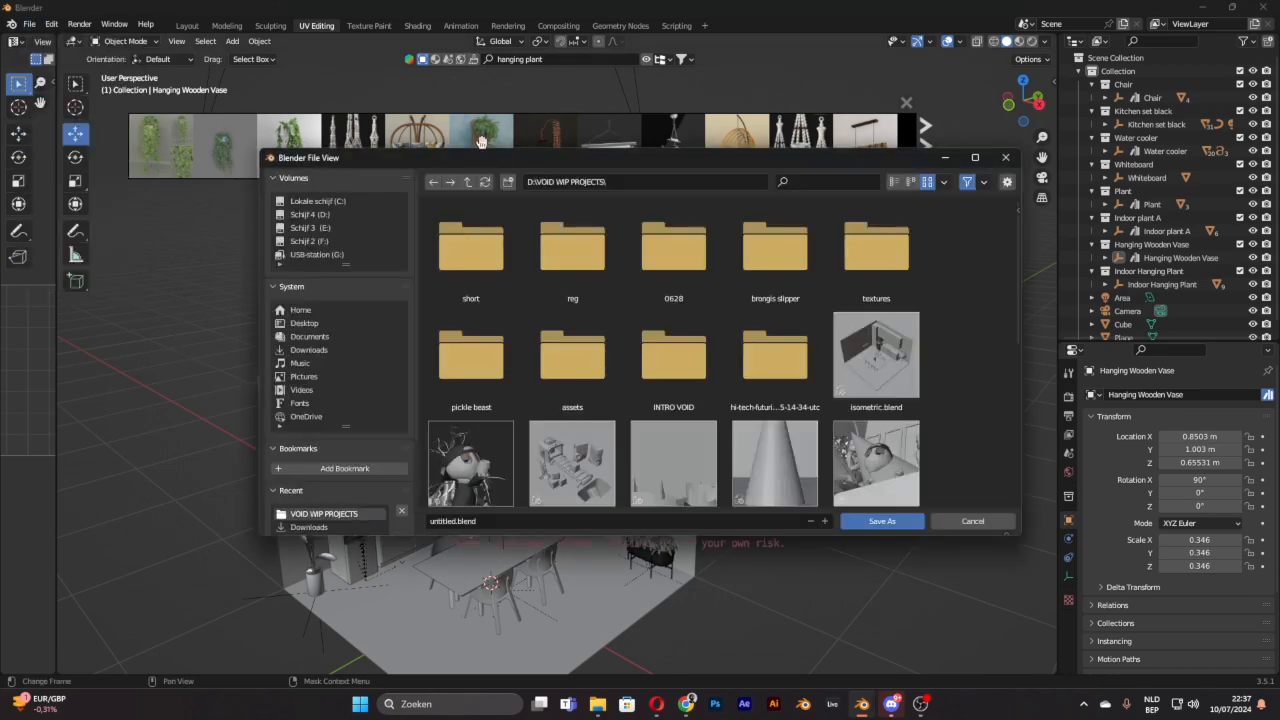
left_click(495, 521)
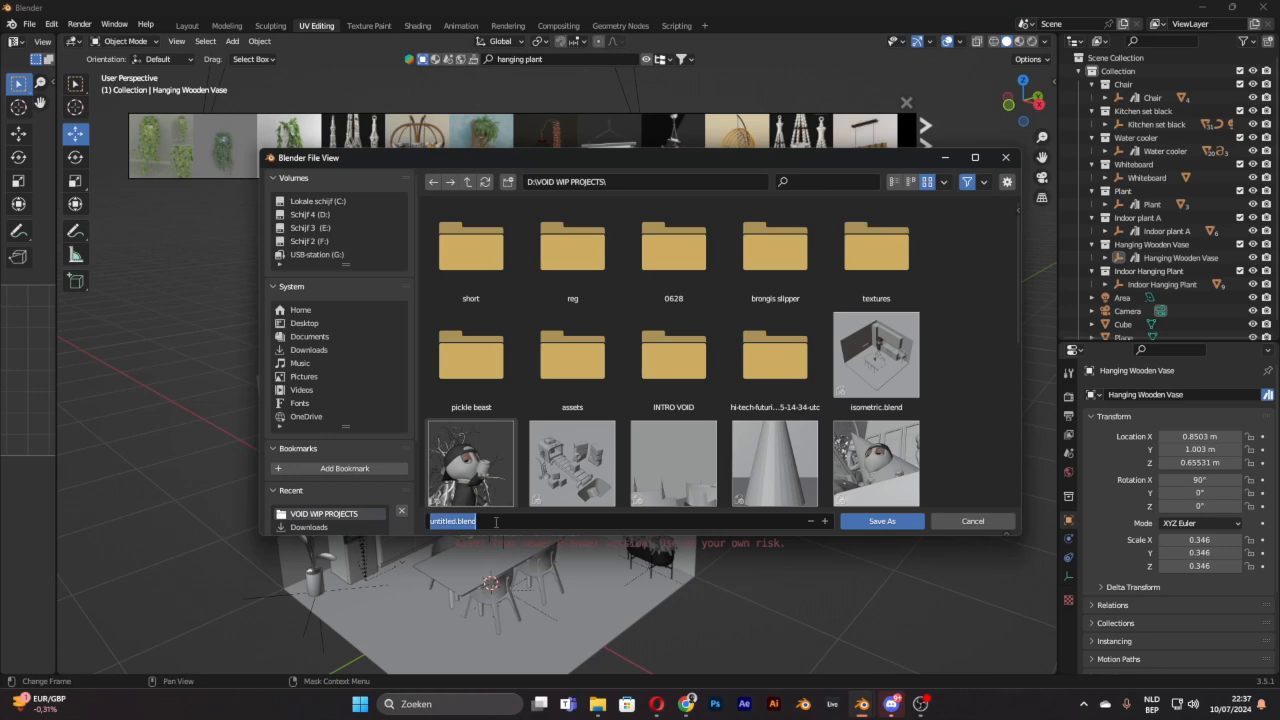
type("isometric 2")
key("Return")
left_click(877, 521)
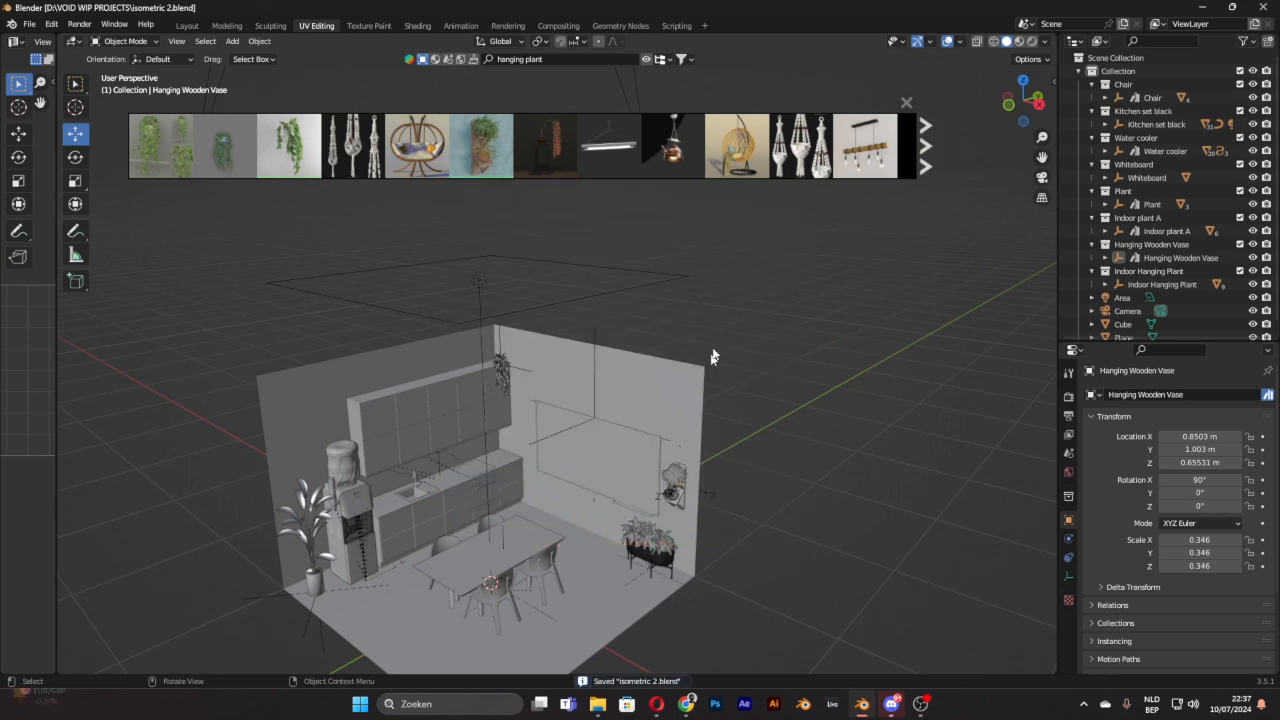
Step: Hide the asset search results and open a second program window docked beside the main one
left_click(645, 60)
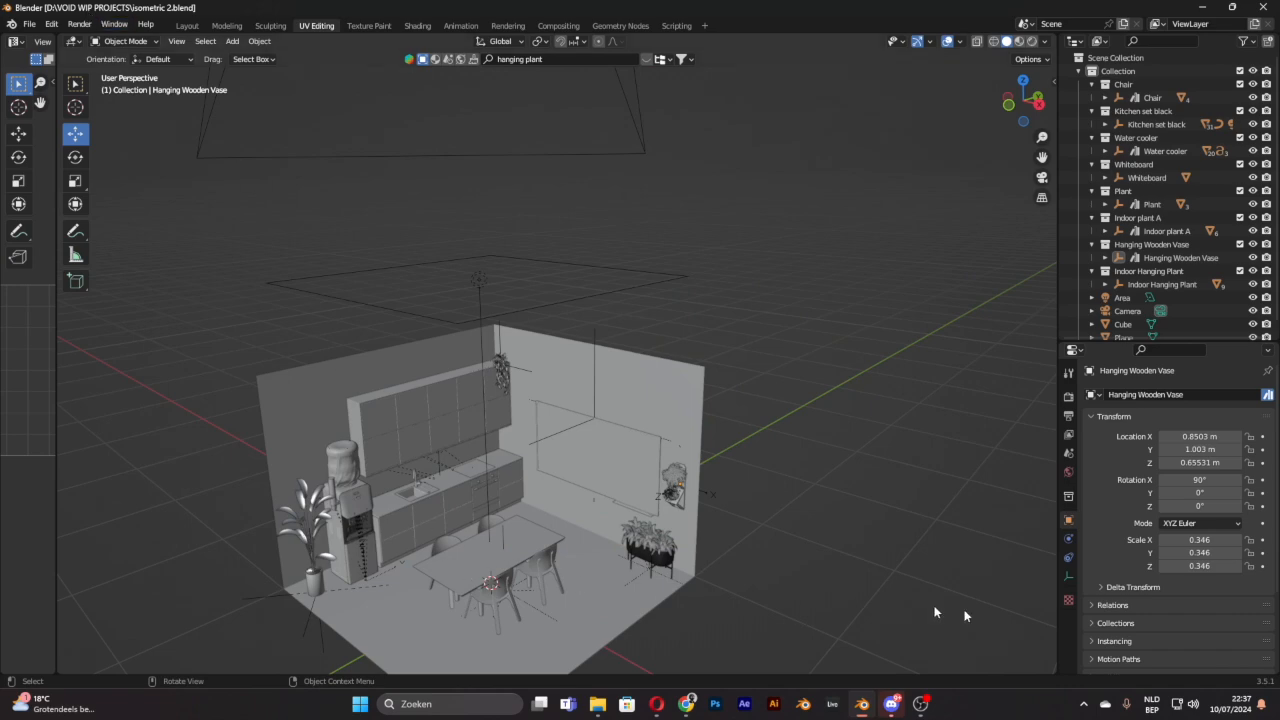
left_click(122, 24)
left_click(136, 39)
left_click_drag(533, 42, 0, 120)
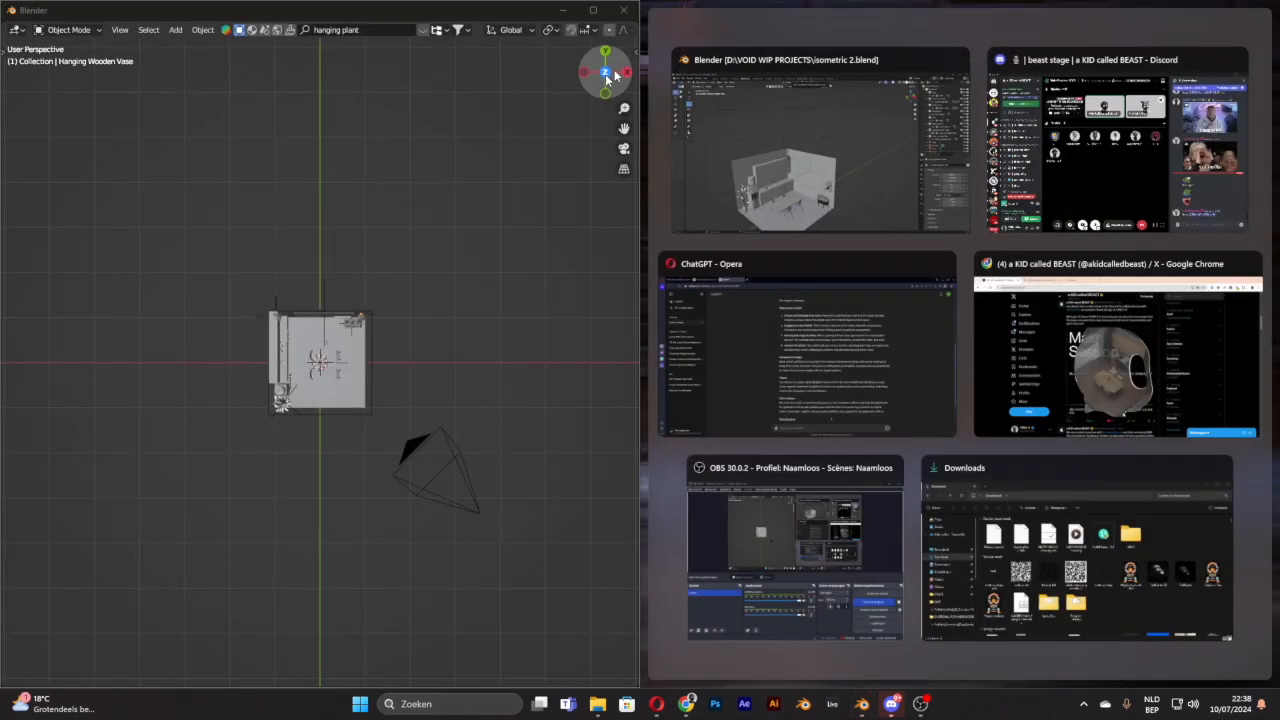
Step: Show the camera view in the second window with rendered shading, hiding its gizmos and overlays
left_click(418, 450)
right_click(298, 320)
left_click(296, 318)
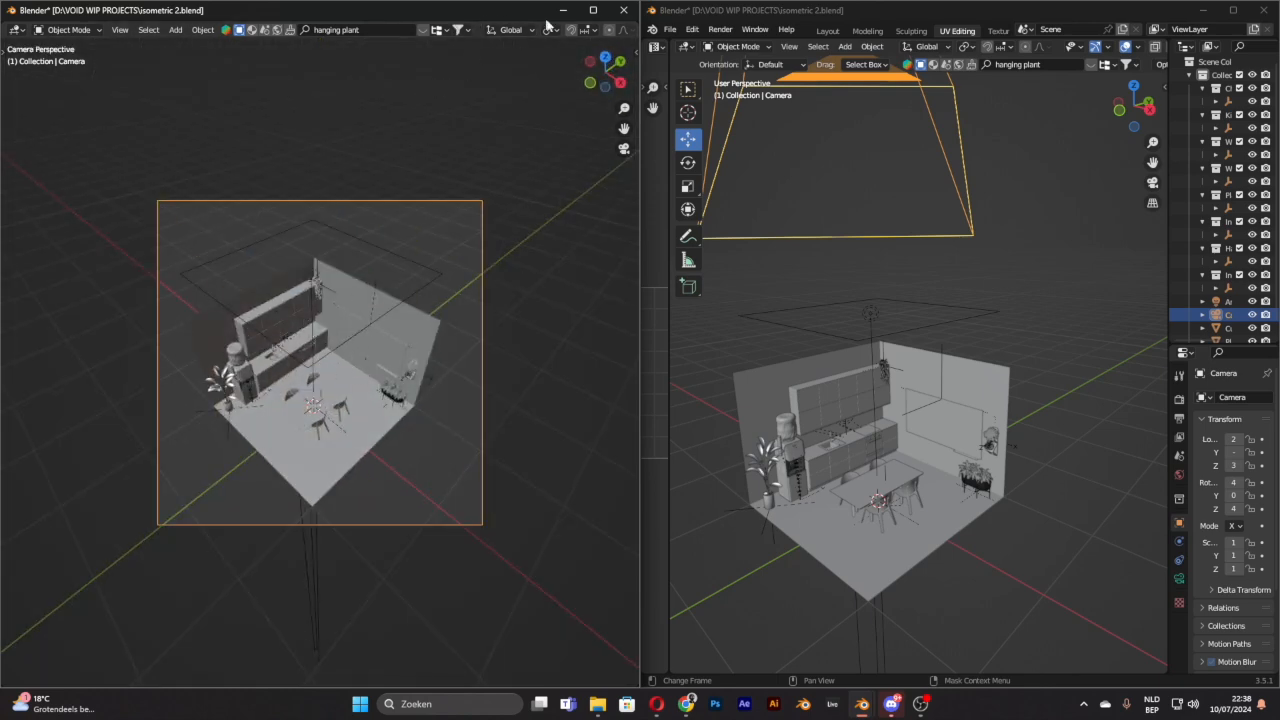
middle_click_drag(540, 30, 357, 33)
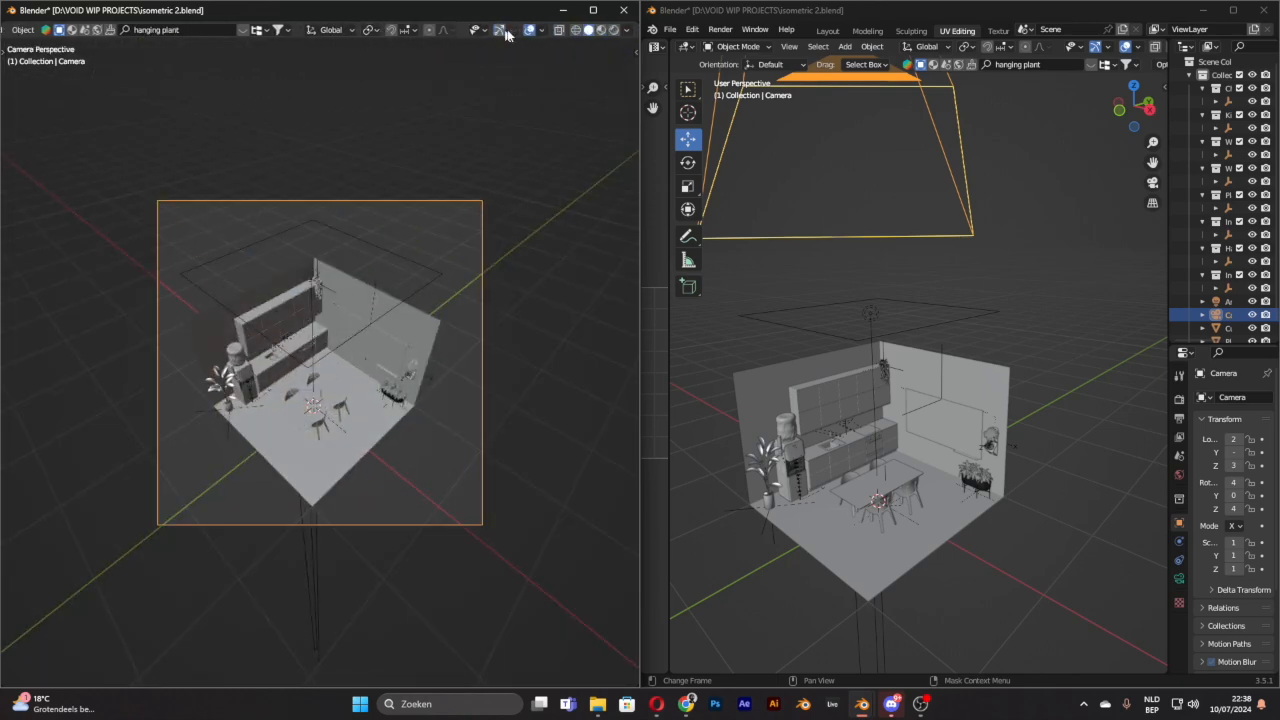
left_click(500, 30)
left_click(615, 33)
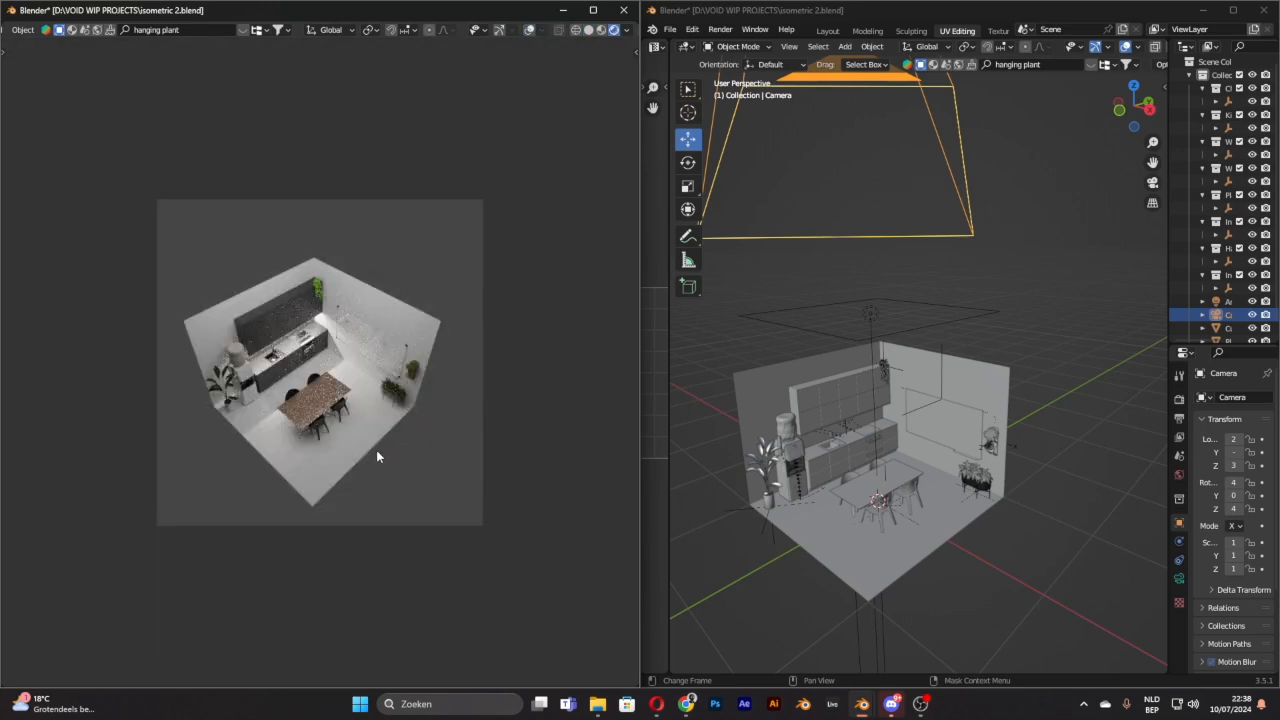
Step: Examine the rendered camera preview of the furnished room and compare it with the room in the main window
scroll(314, 396, "up", 4)
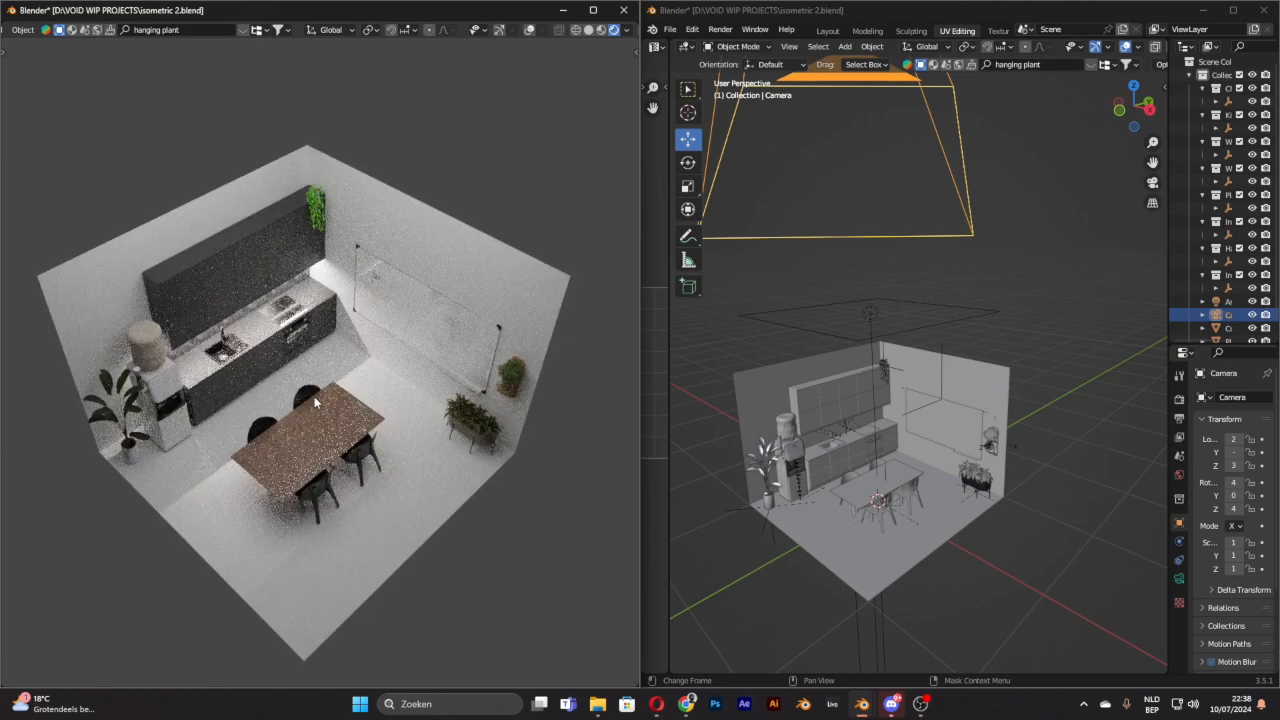
scroll(314, 396, "up", 3)
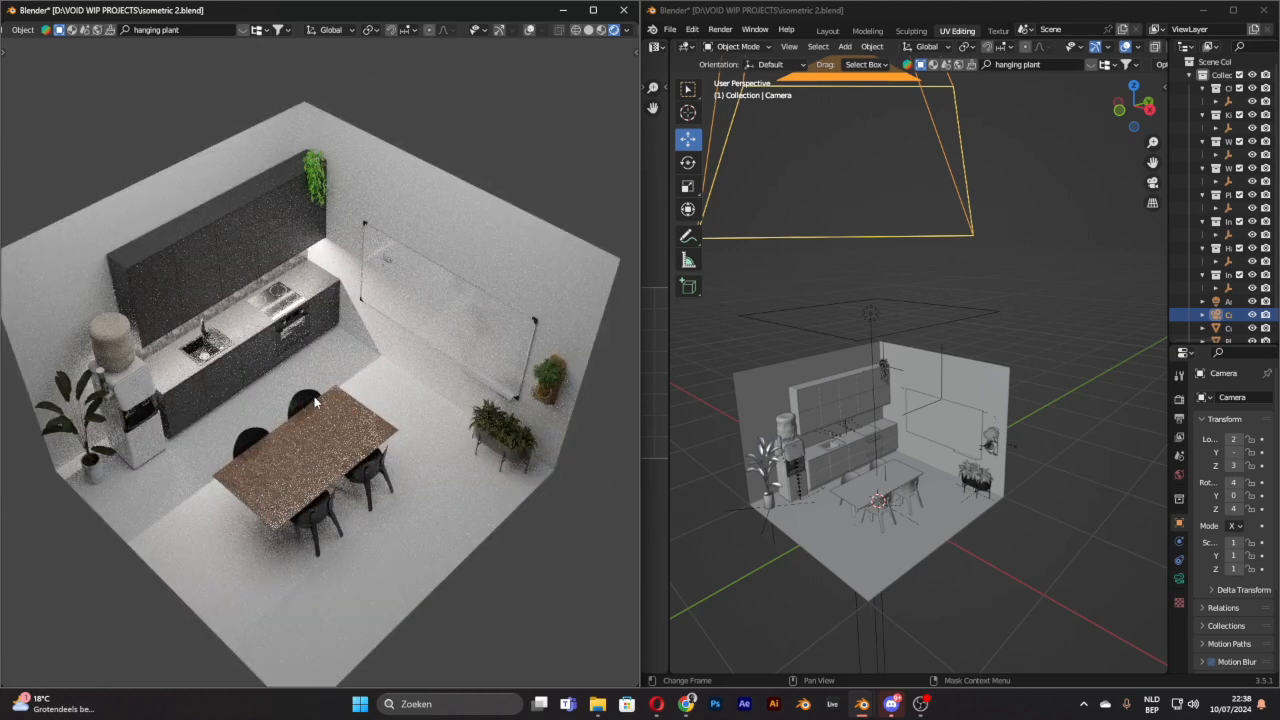
scroll(314, 396, "down", 1)
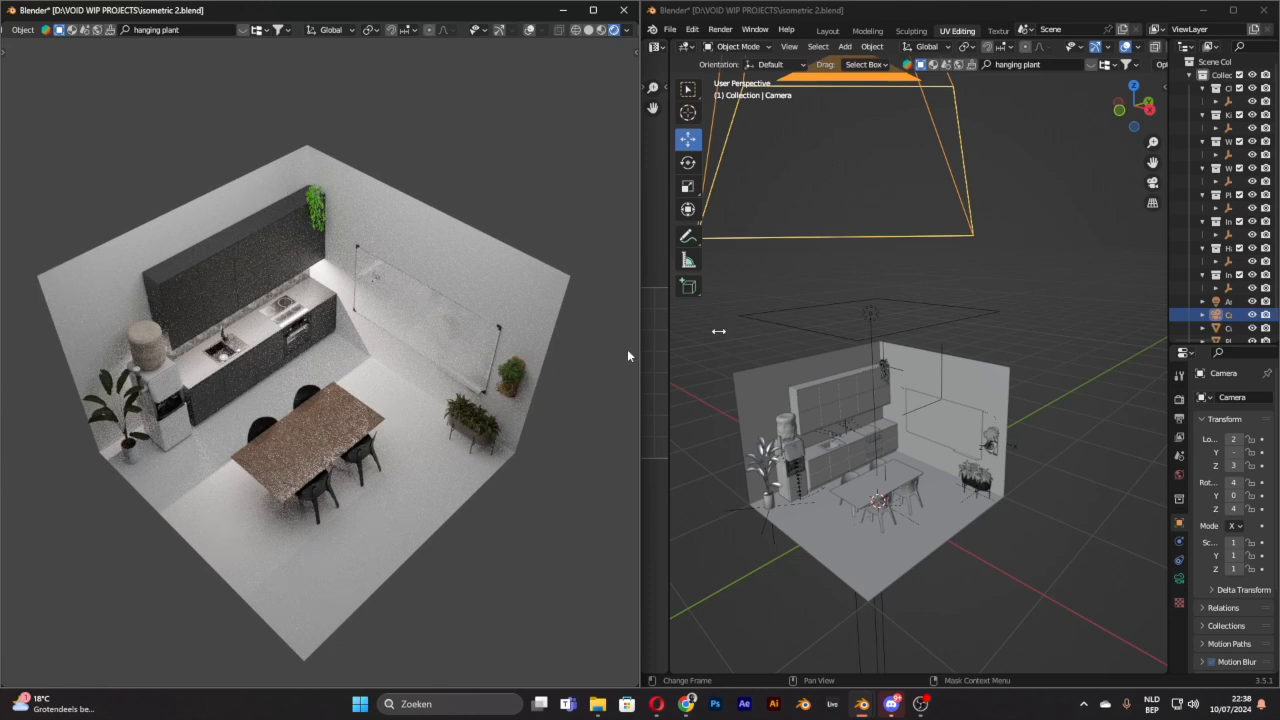
left_click_drag(1153, 162, 1158, 165)
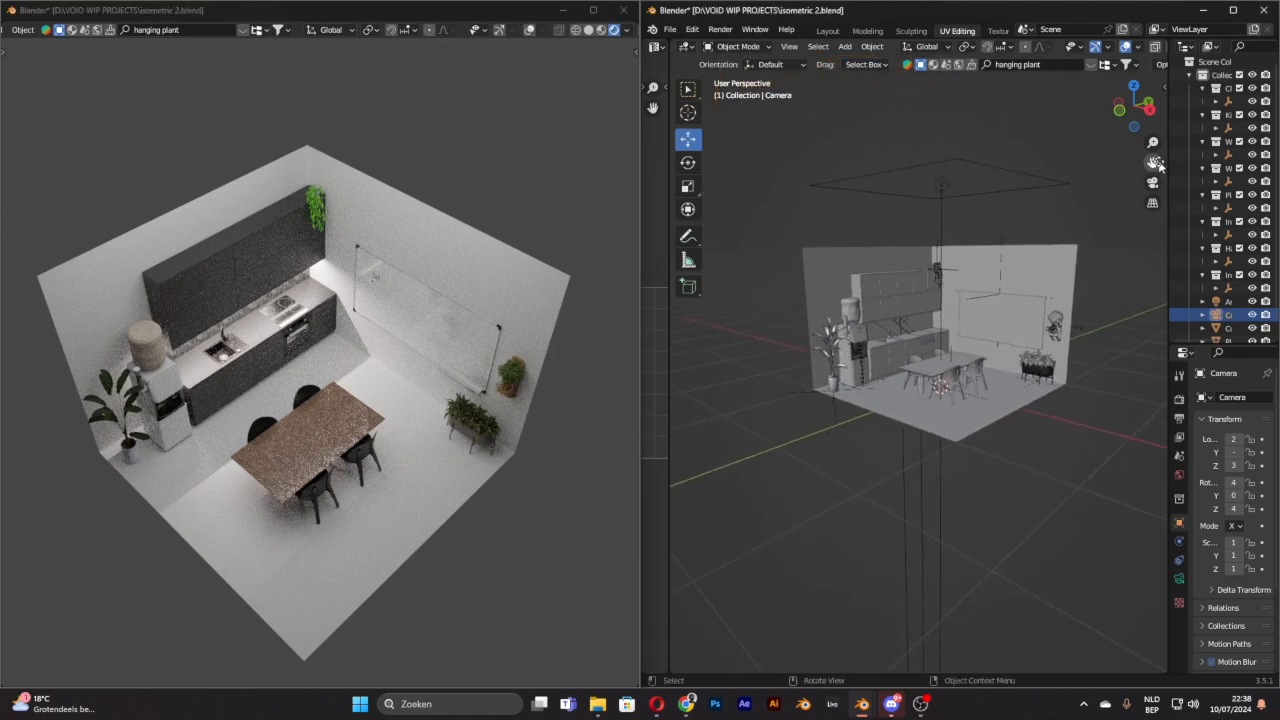
scroll(1072, 360, "up", 6)
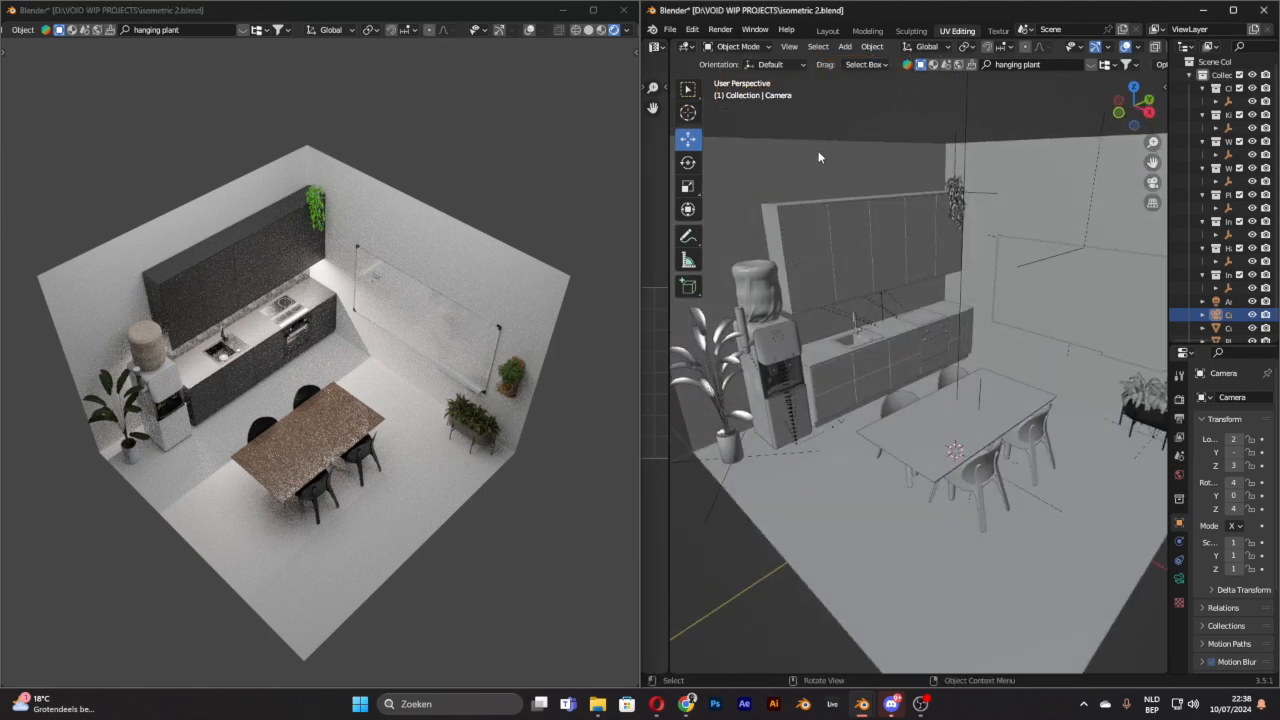
left_click(1036, 172)
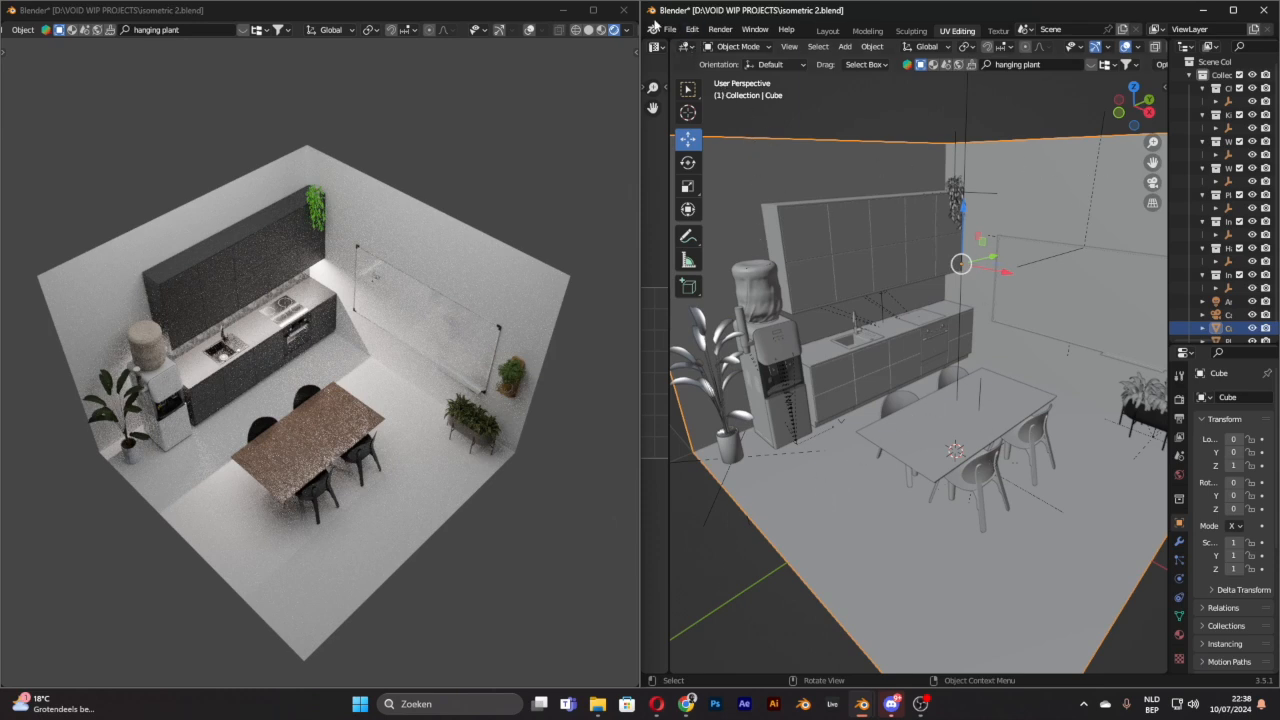
Step: Minimize the camera preview window and maximize the main window on the whole room
left_click(563, 12)
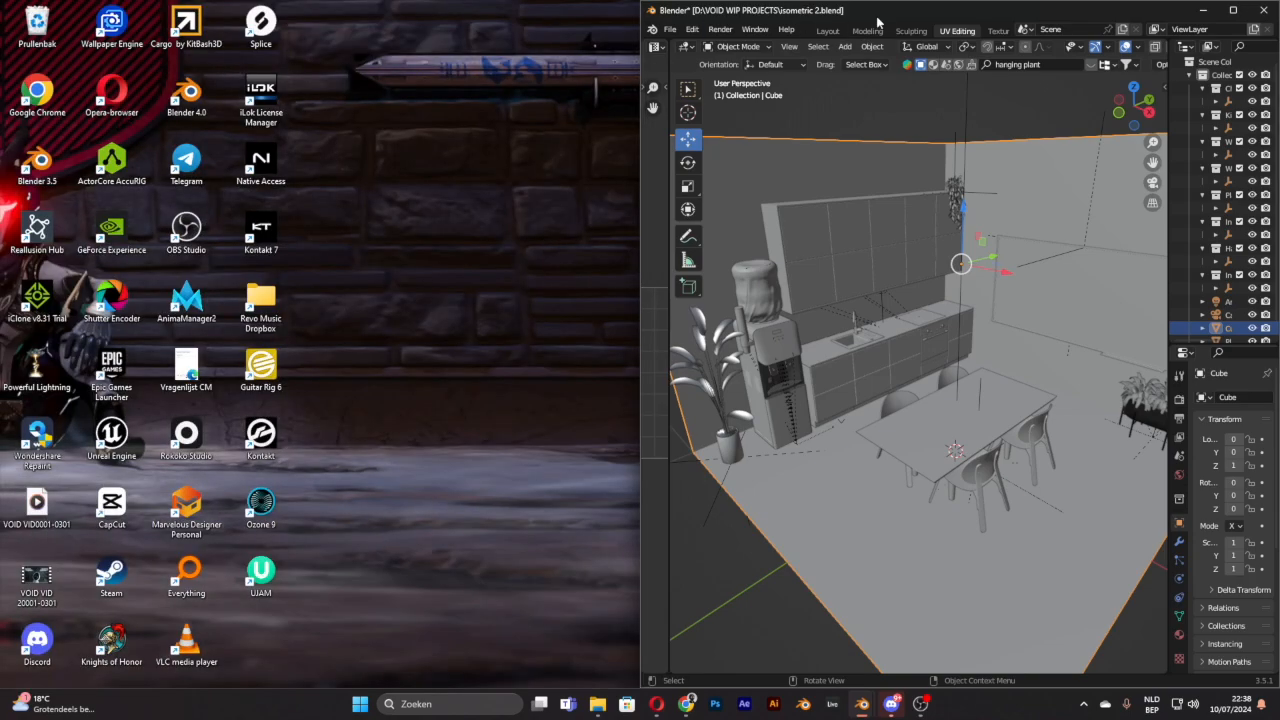
left_click_drag(880, 12, 900, 60)
double_click(1157, 62)
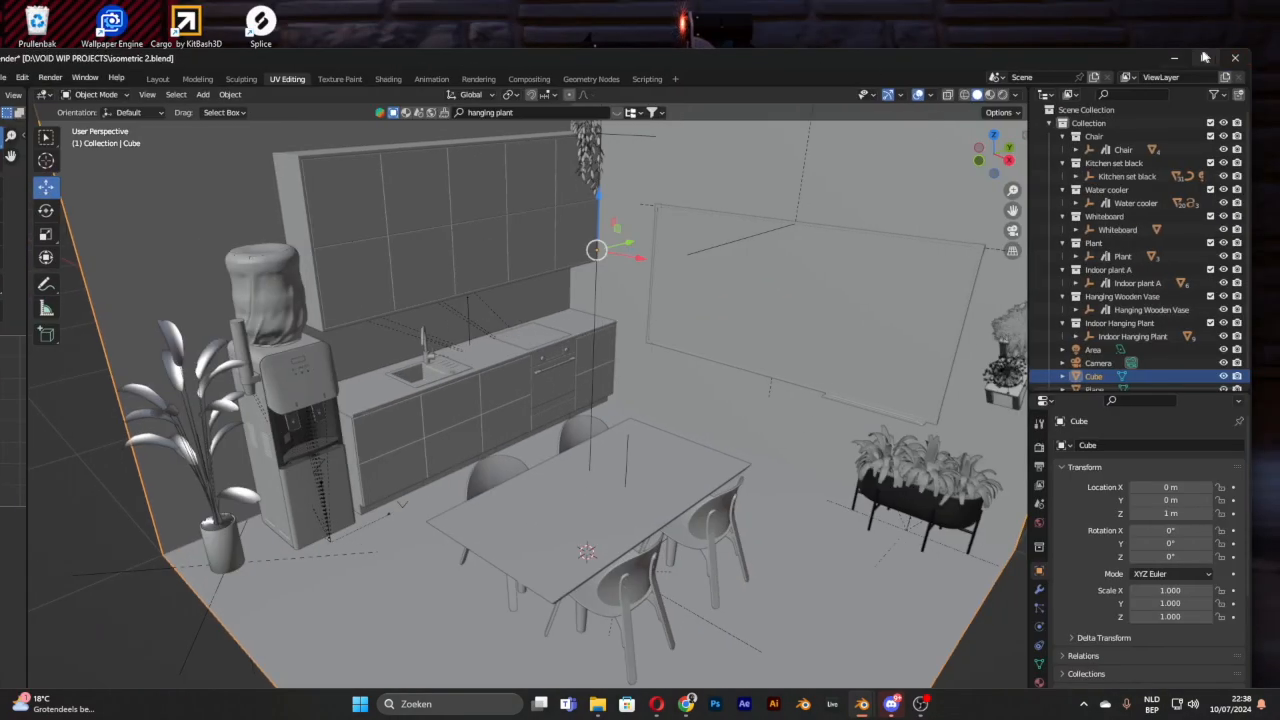
scroll(684, 300, "down", 4)
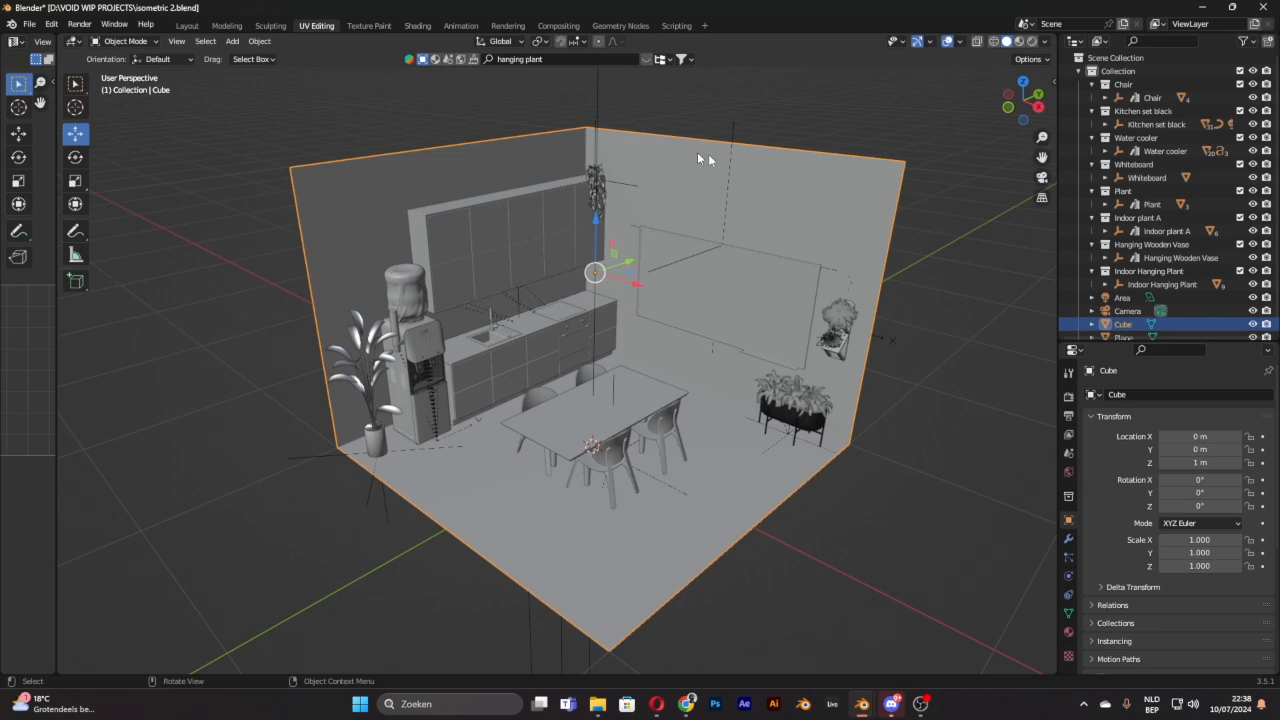
scroll(539, 160, "up", 2)
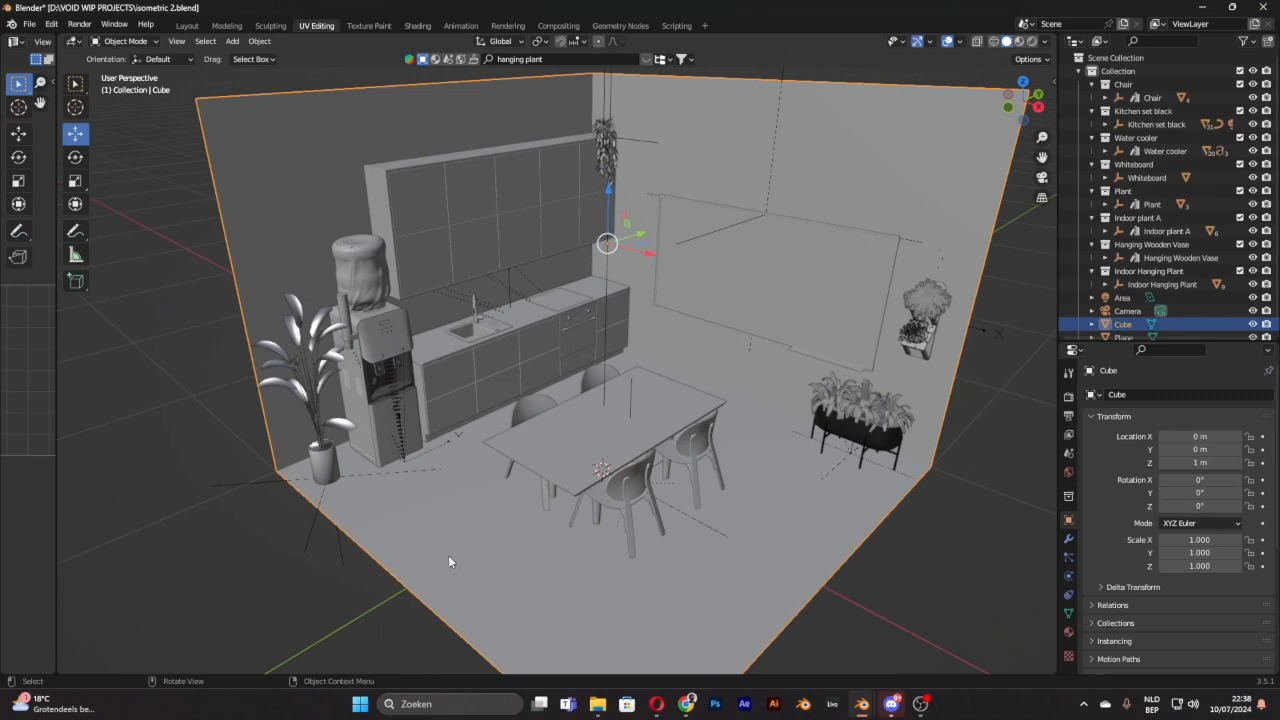
Step: Select the room shell and open its mesh for editing in face selection mode
scroll(334, 204, "down", 3)
left_click(461, 233)
left_click(435, 233)
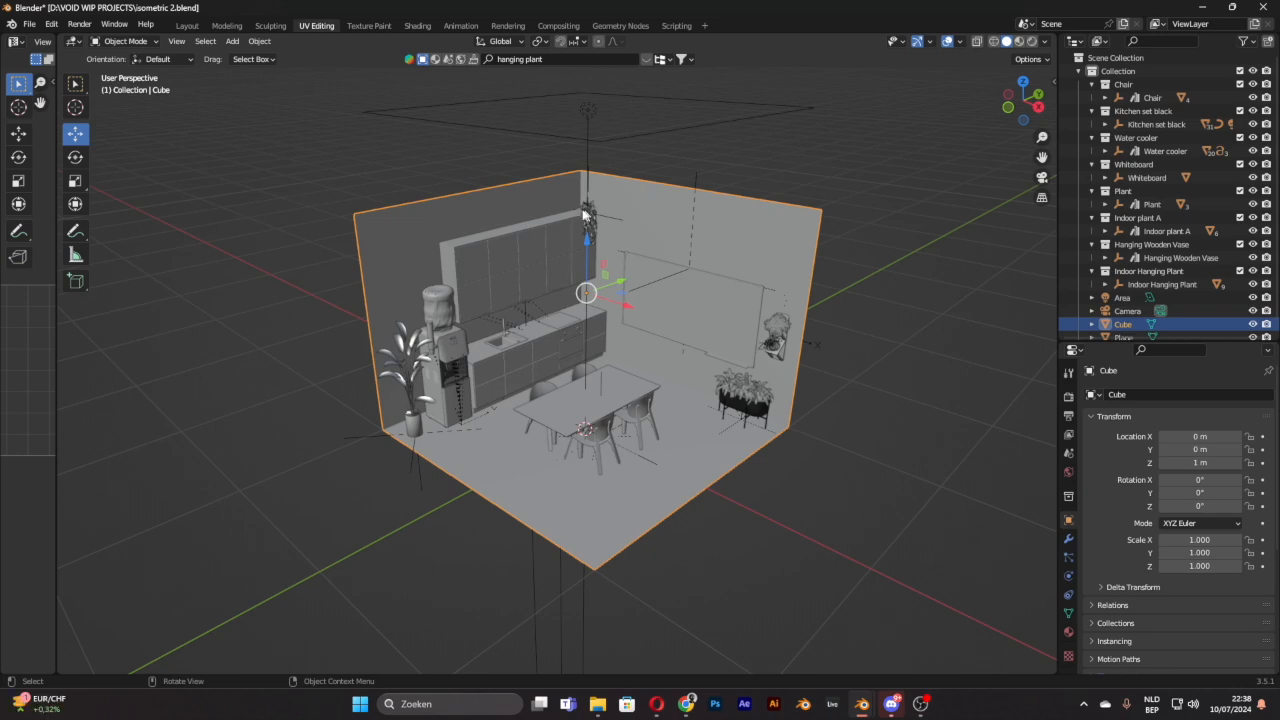
left_click(553, 210)
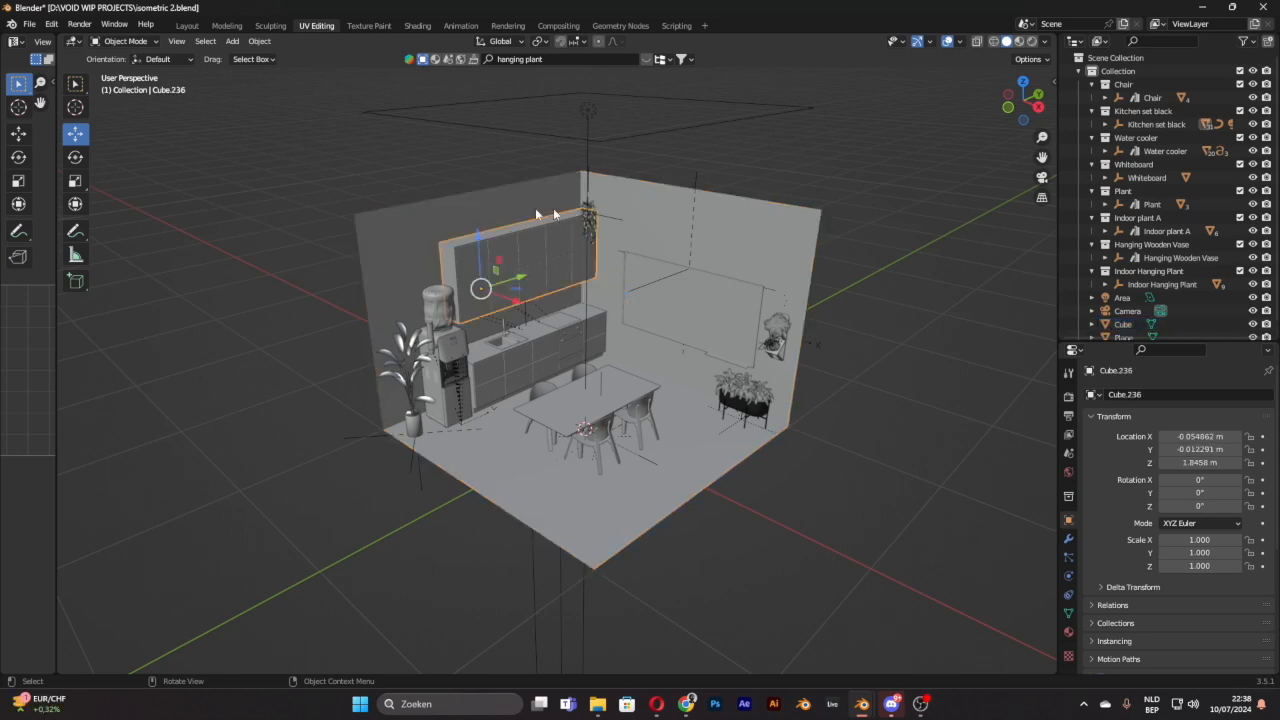
left_click(416, 223)
key("Tab")
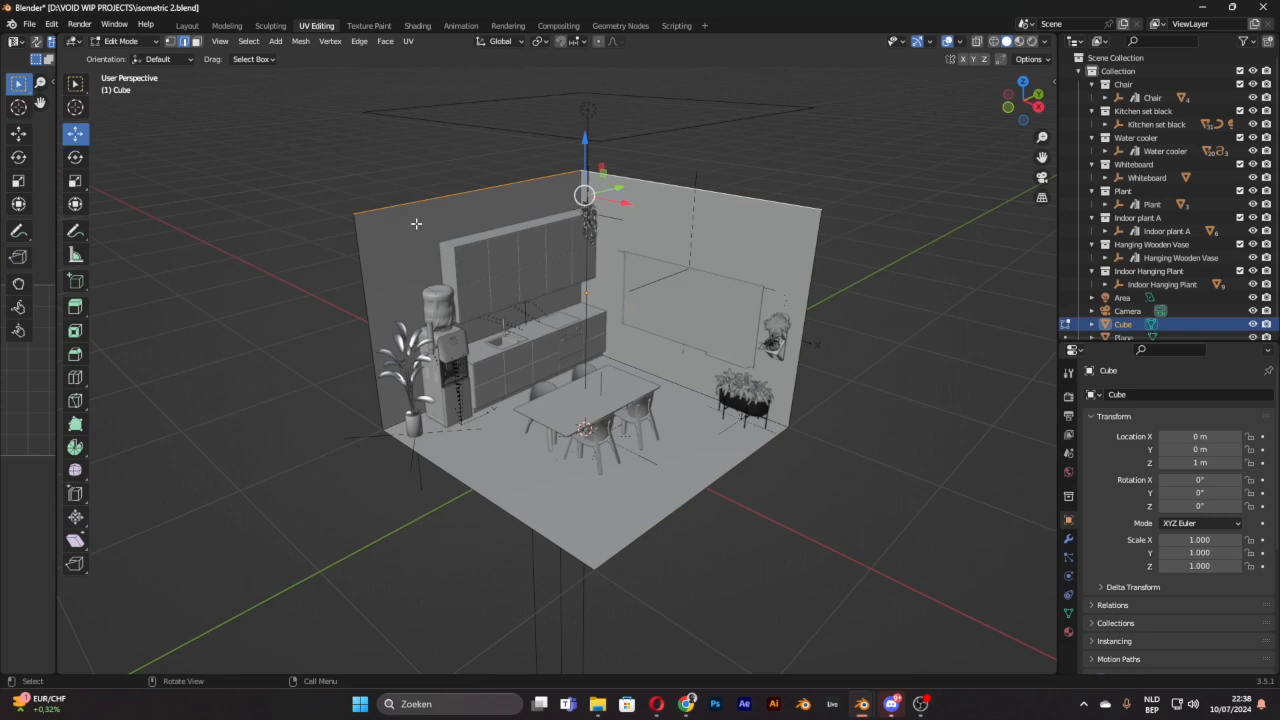
left_click(197, 42)
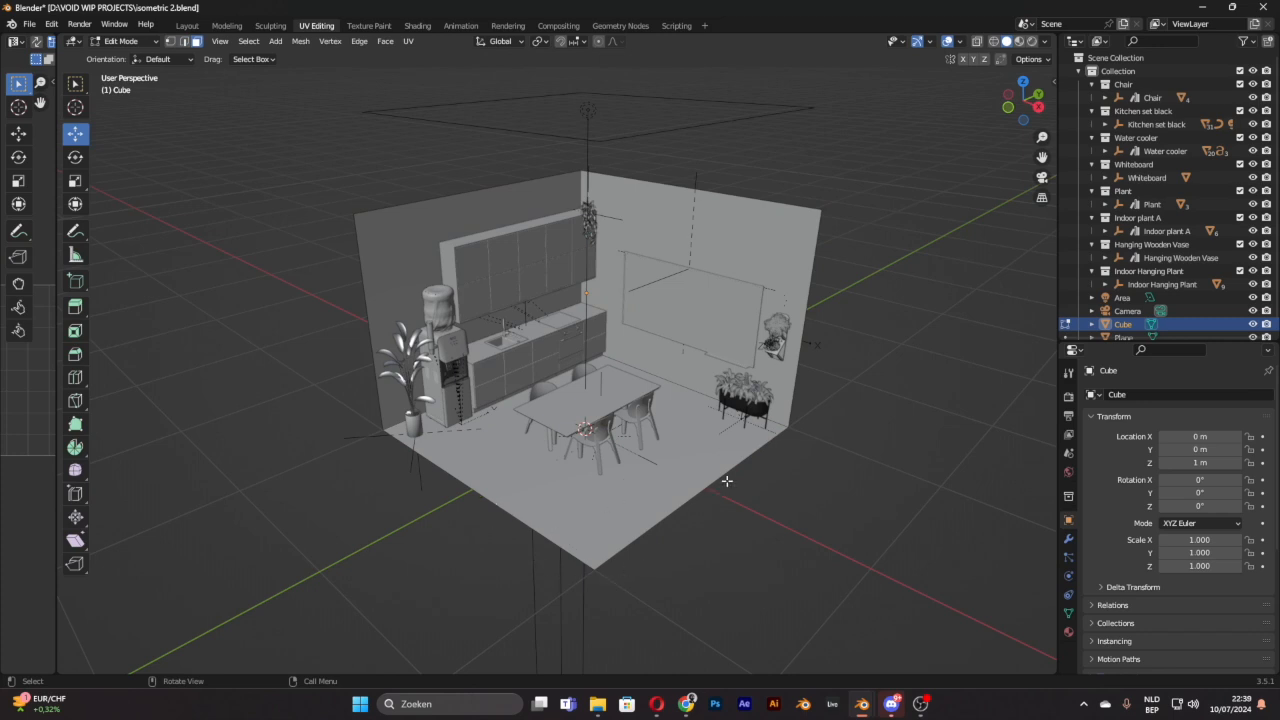
Step: Separate the floor face from the walls into its own object and return to Object Mode
left_click(582, 482)
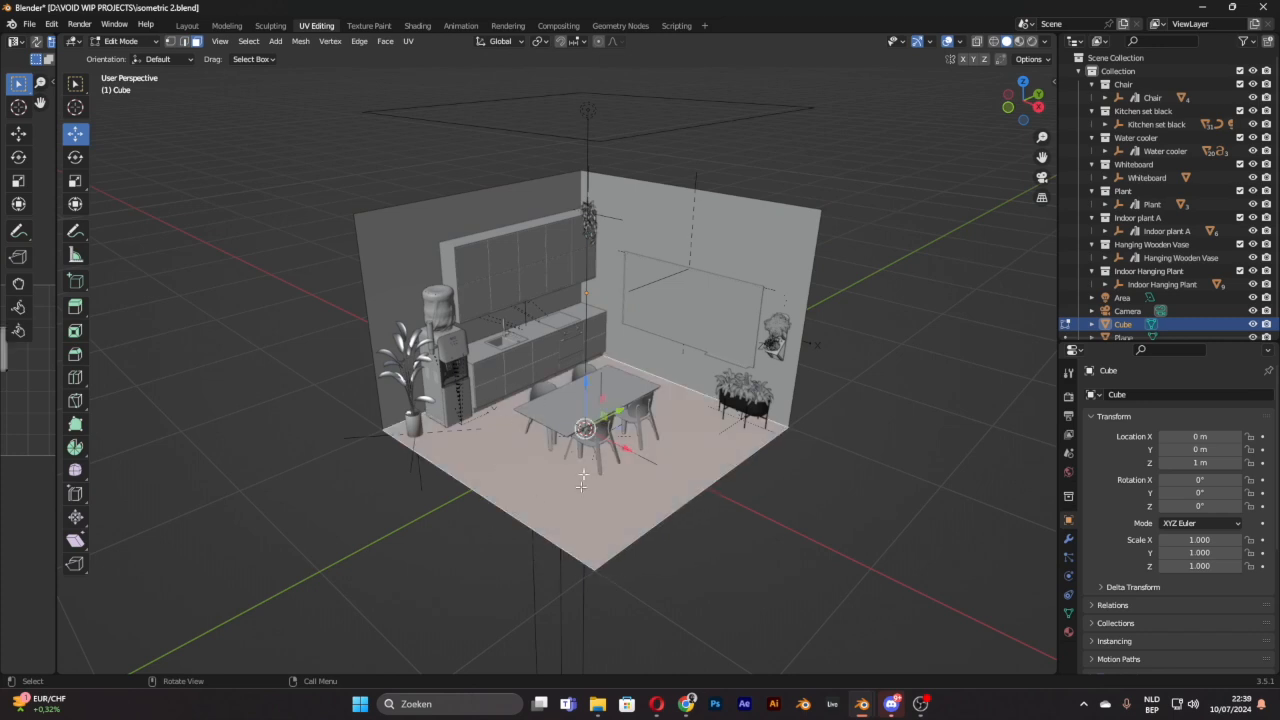
right_click(503, 450)
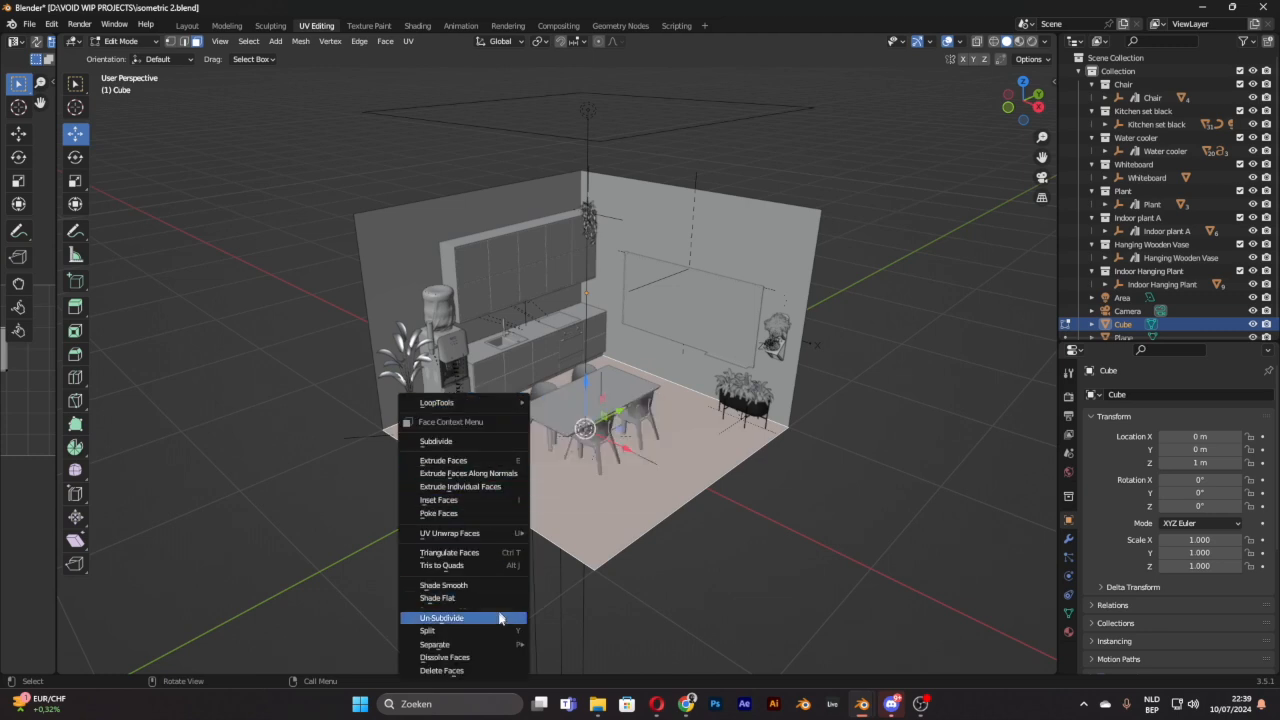
mouse_move(503, 645)
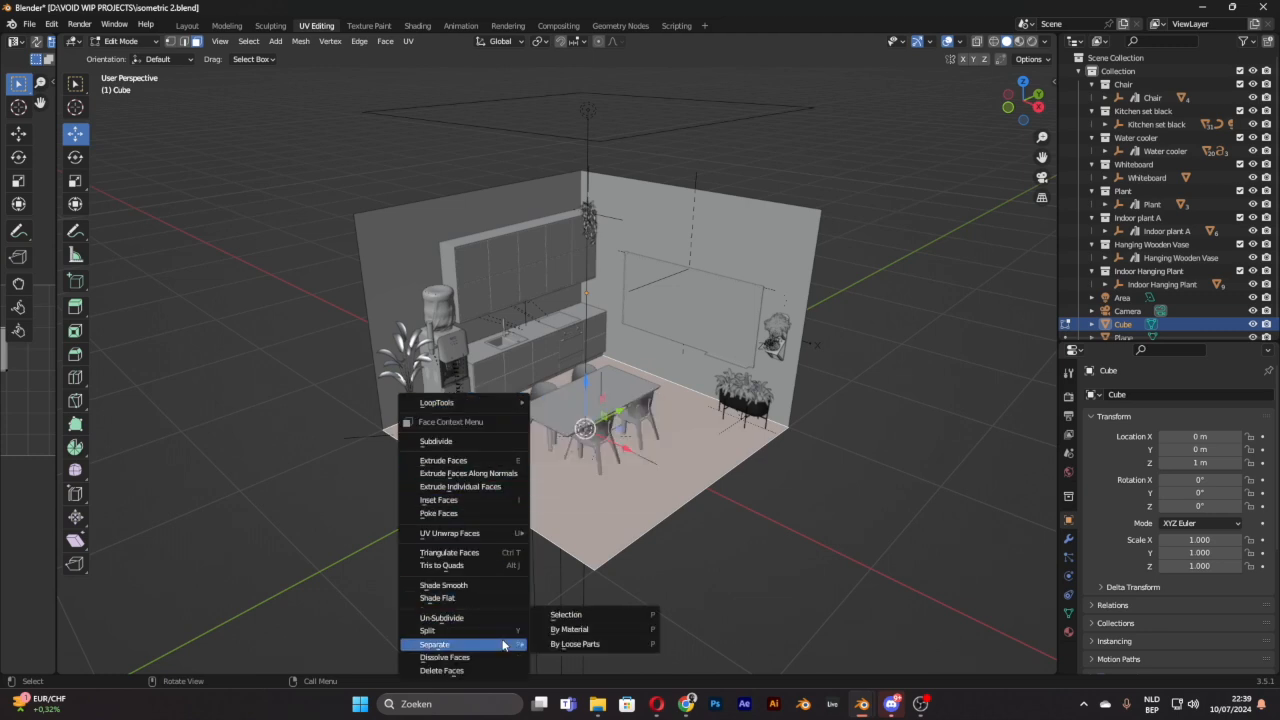
left_click(565, 616)
left_click(125, 41)
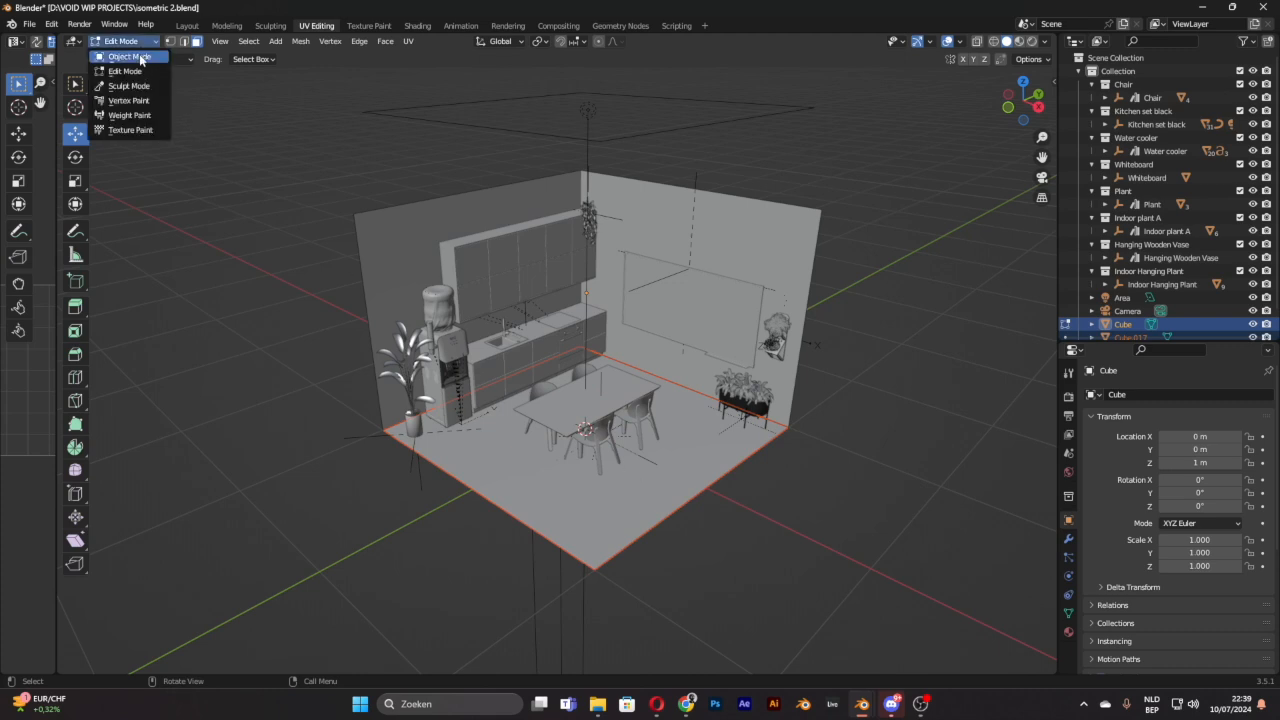
left_click(130, 57)
left_click(535, 486)
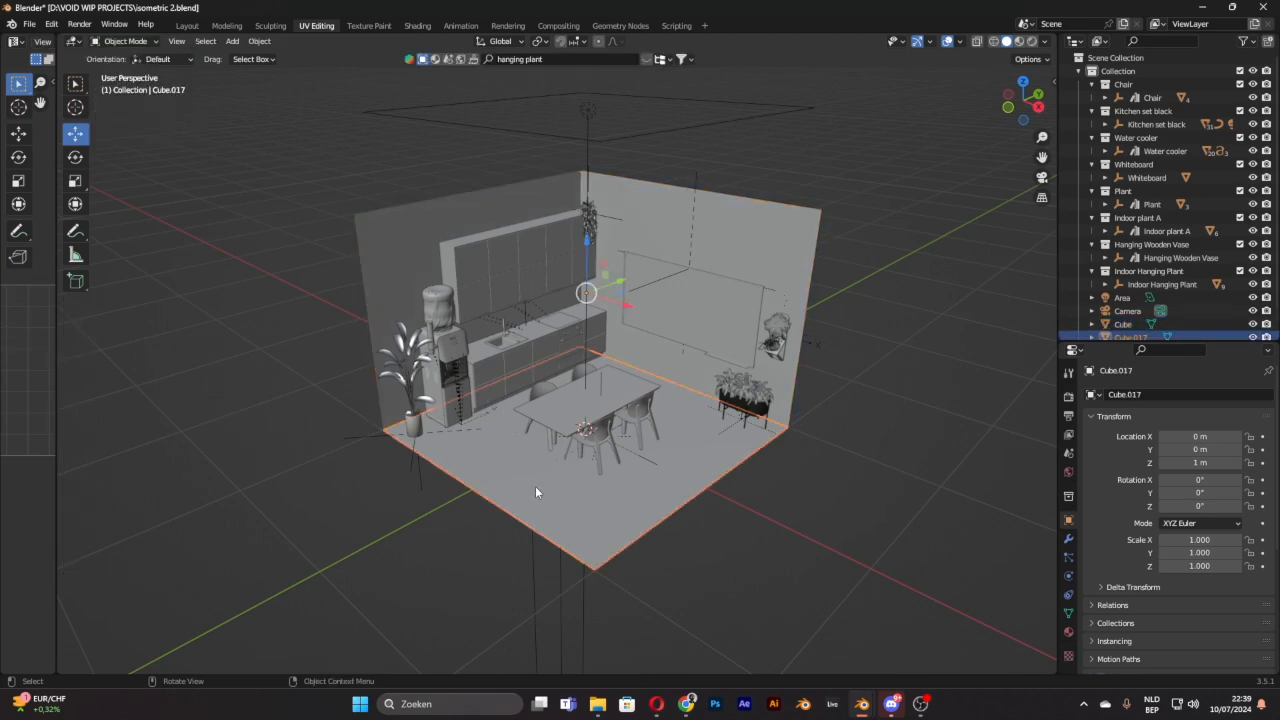
left_click(411, 256)
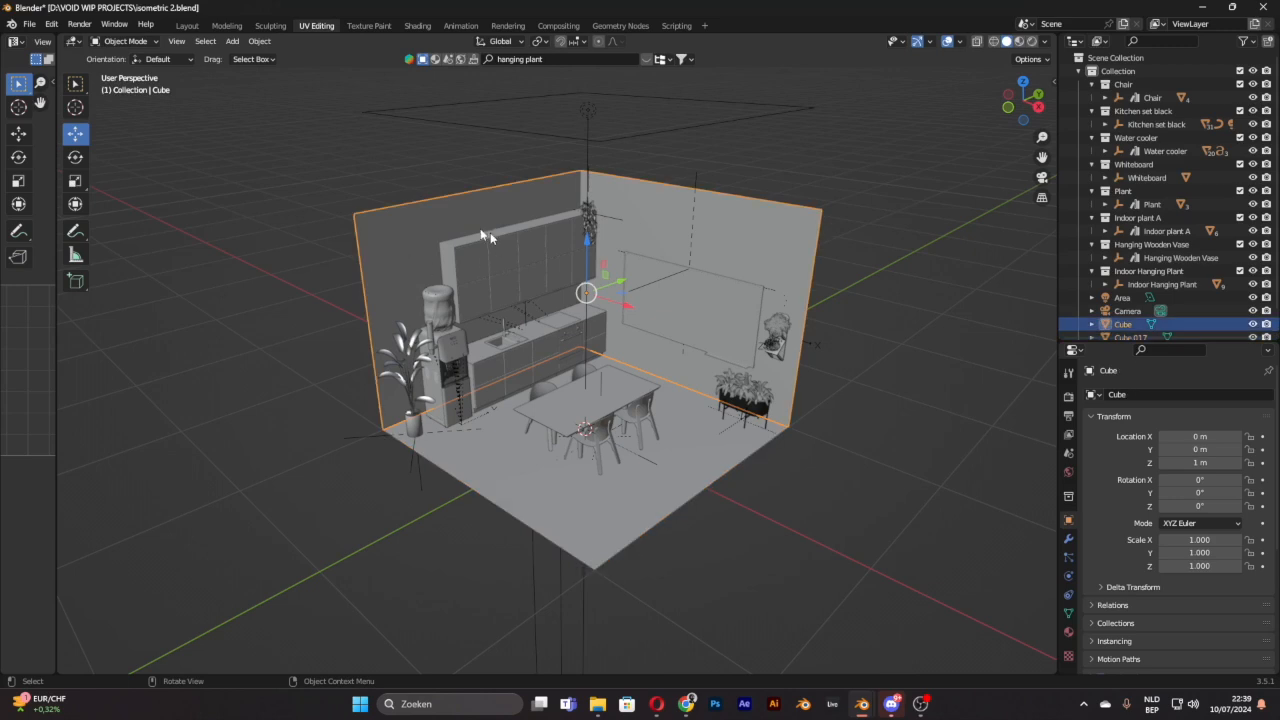
Step: Select the separated floor and search the online asset library's materials for "tiles"
left_click(517, 494)
left_click(435, 59)
left_click(646, 59)
left_click(594, 58)
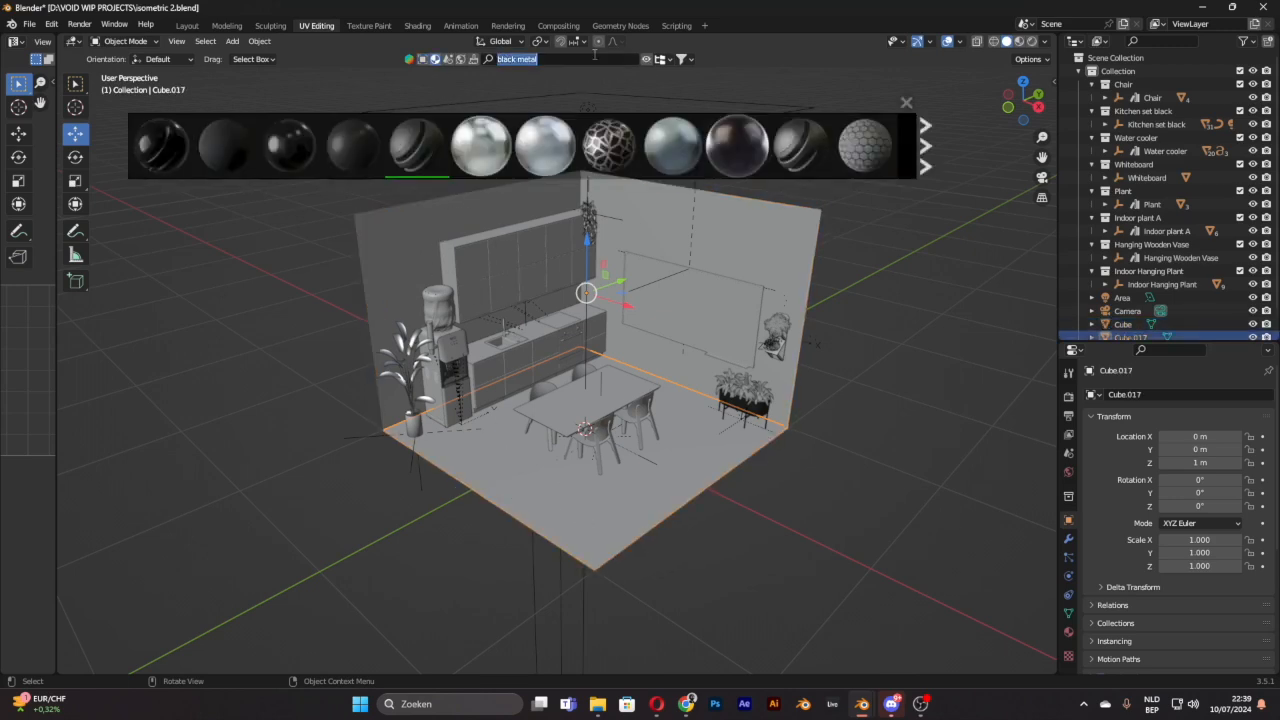
type("tiles")
key("Return")
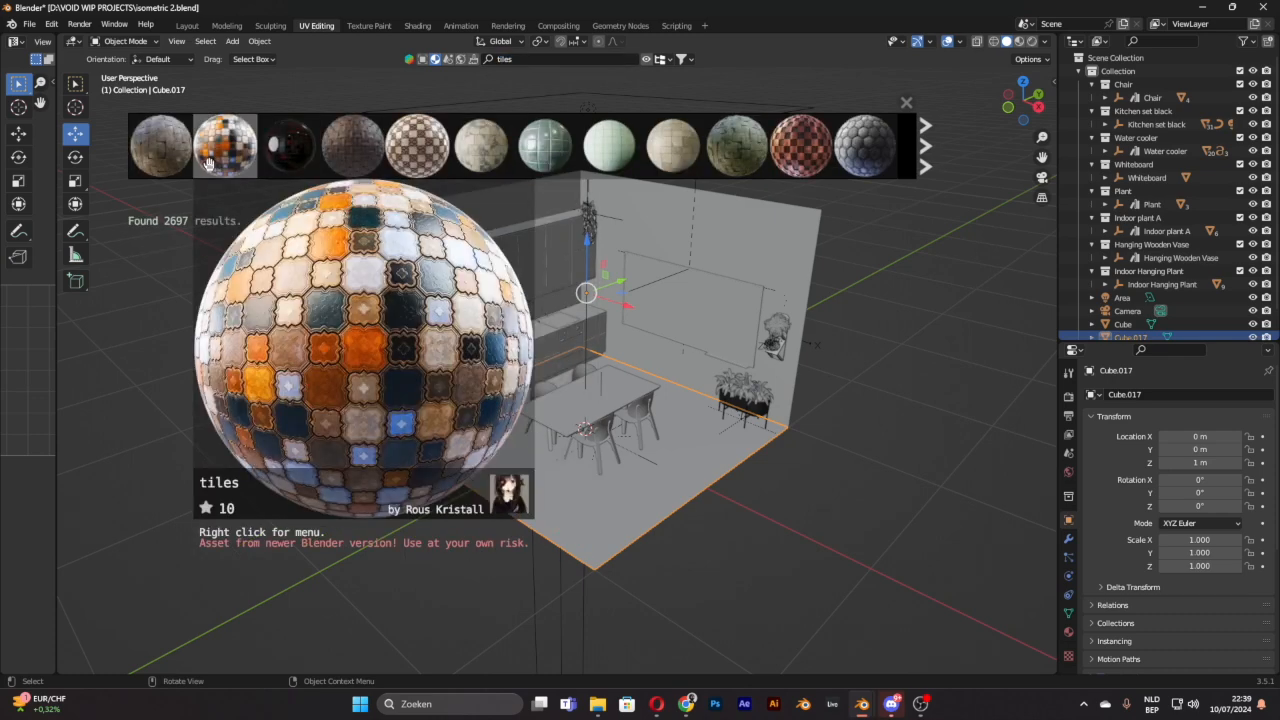
Step: Browse the tile materials and apply the off-white Concrete tiles material to the floor
mouse_move(170, 163)
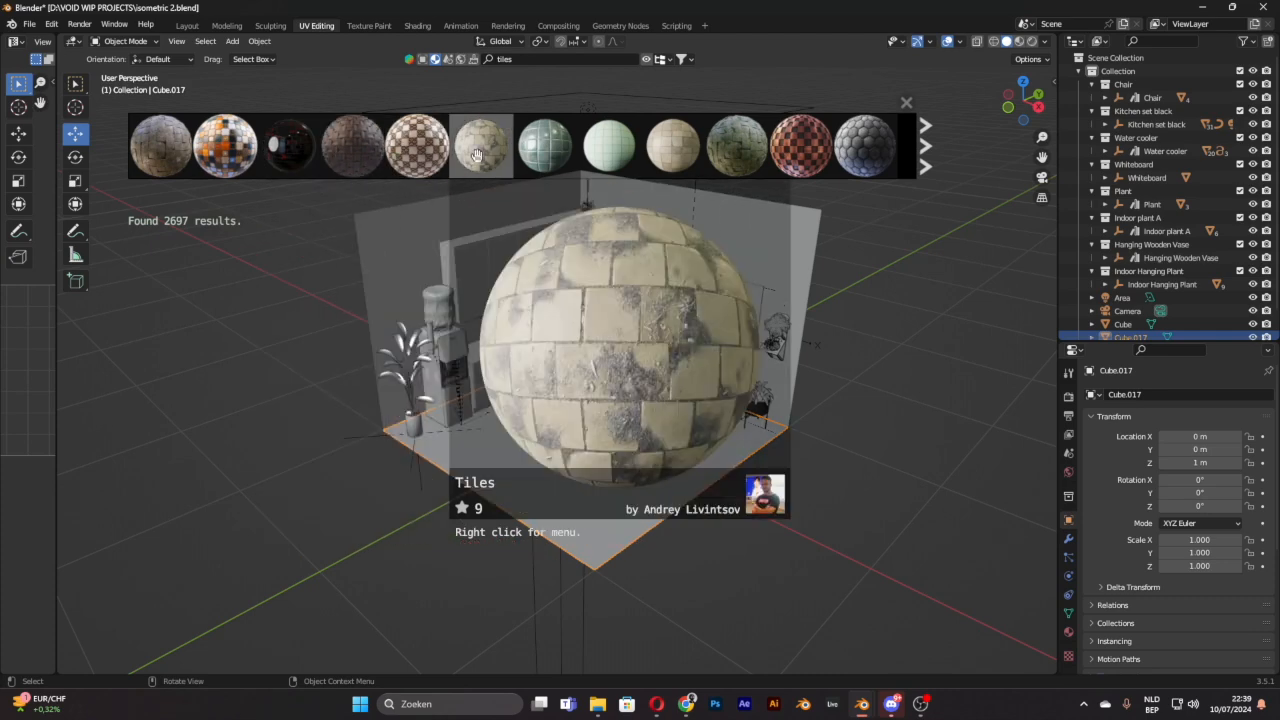
left_click(929, 154)
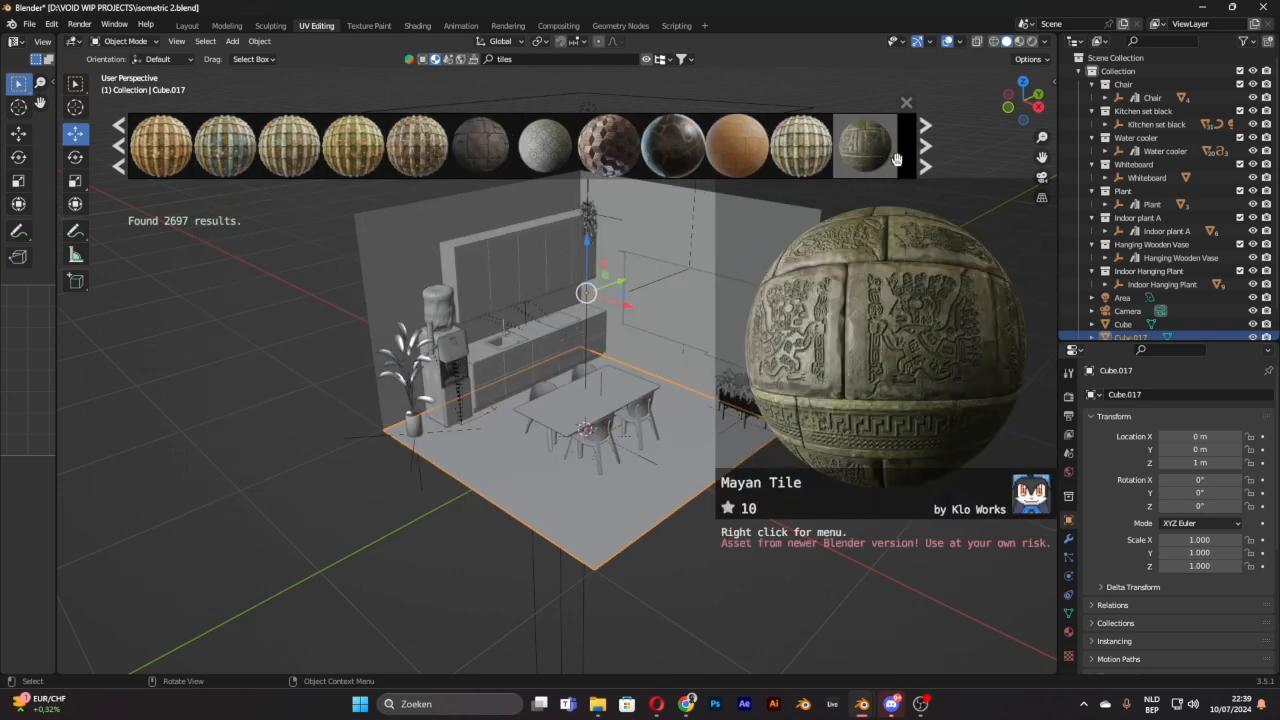
left_click(930, 163)
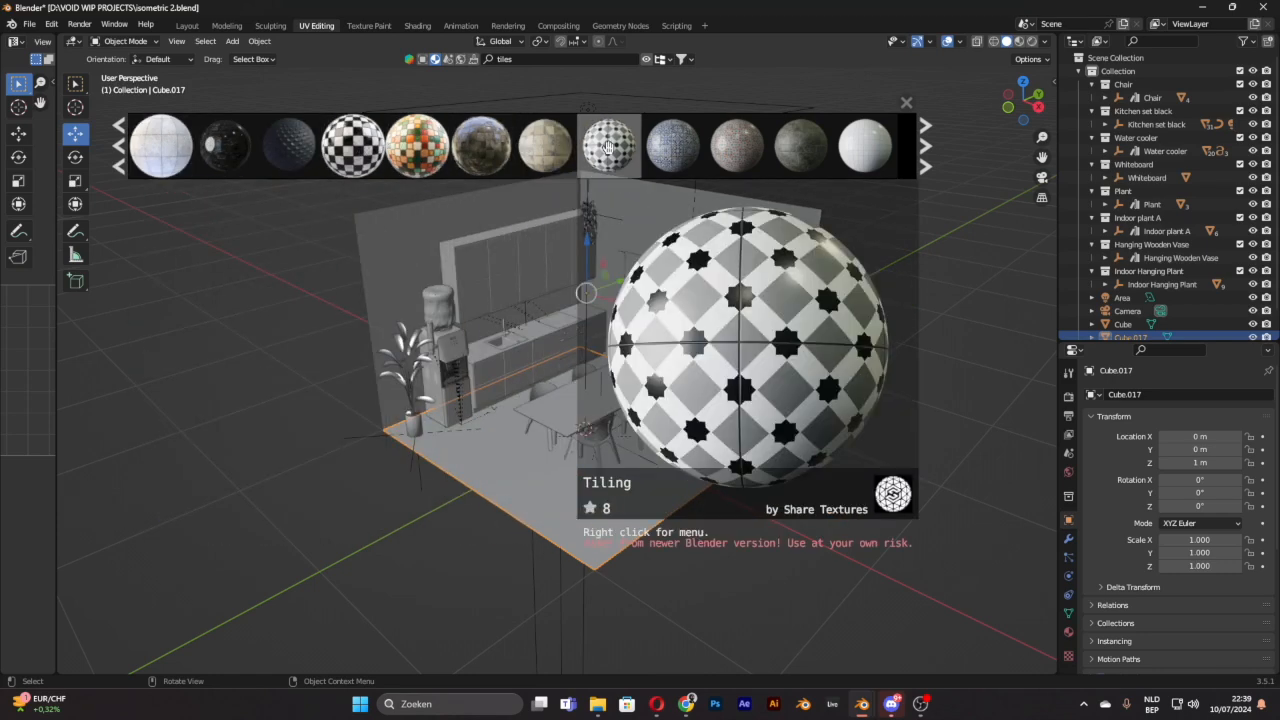
left_click(928, 150)
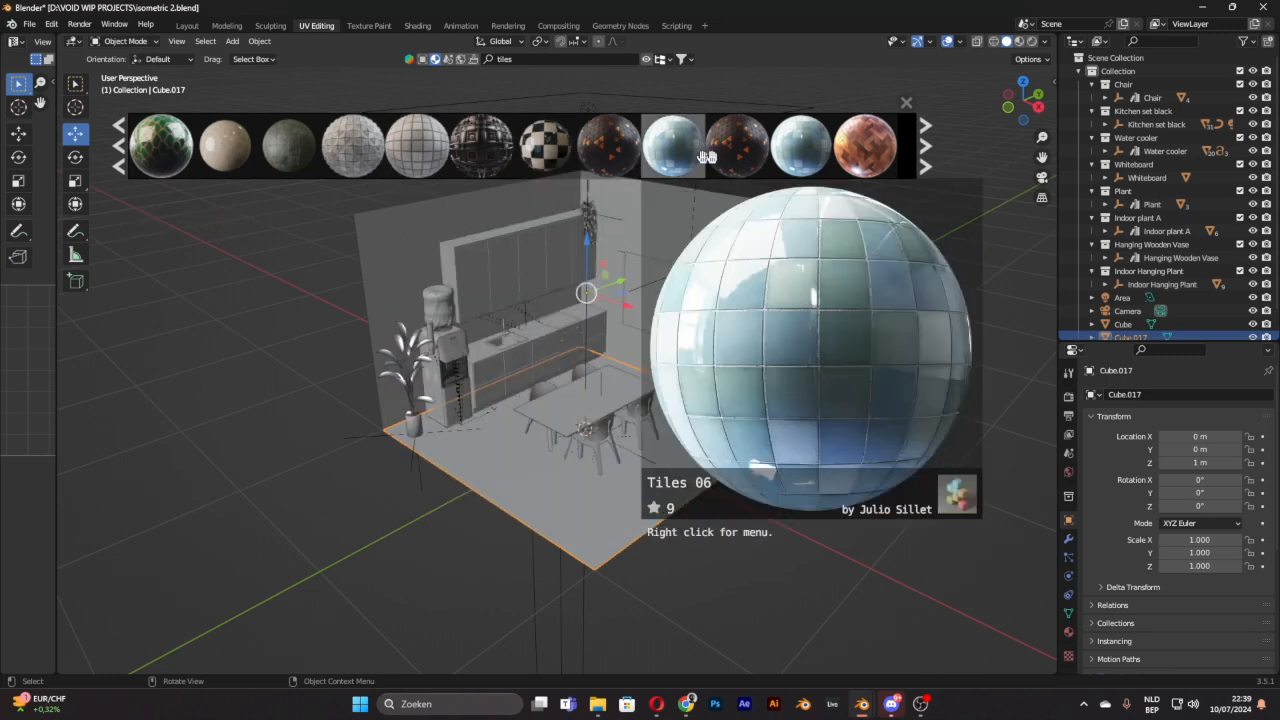
left_click(927, 164)
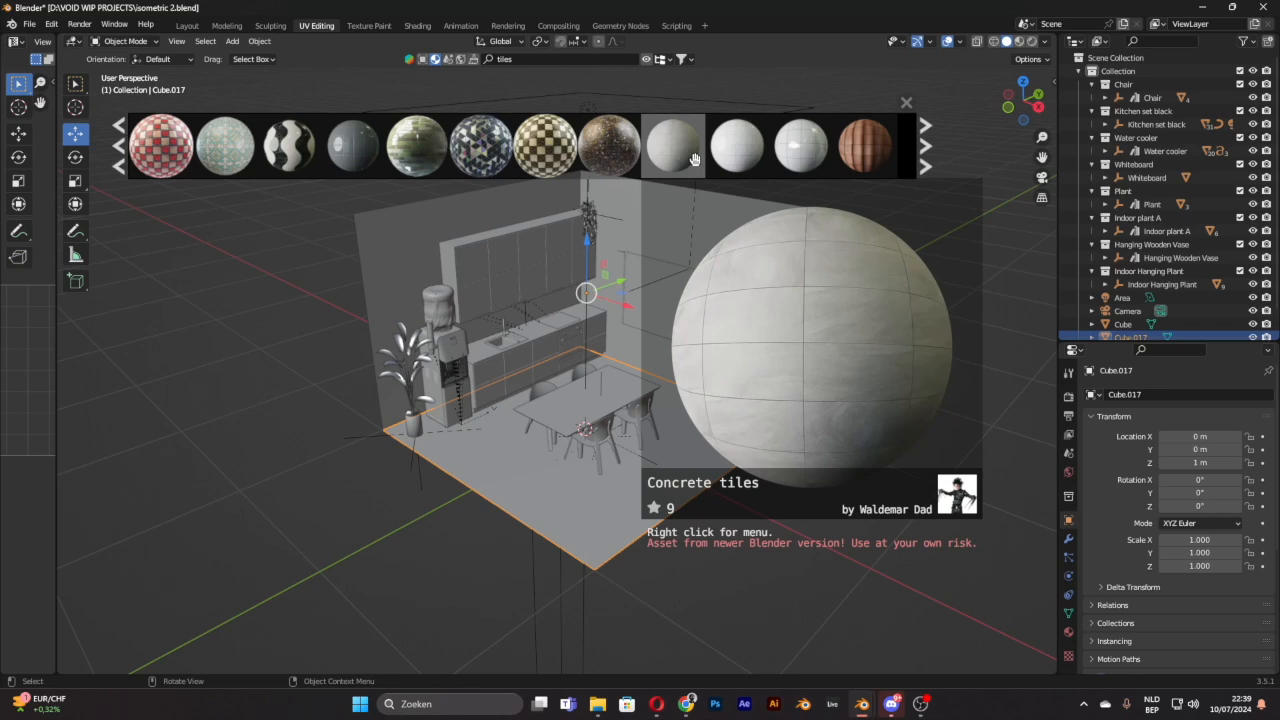
left_click_drag(694, 160, 577, 514)
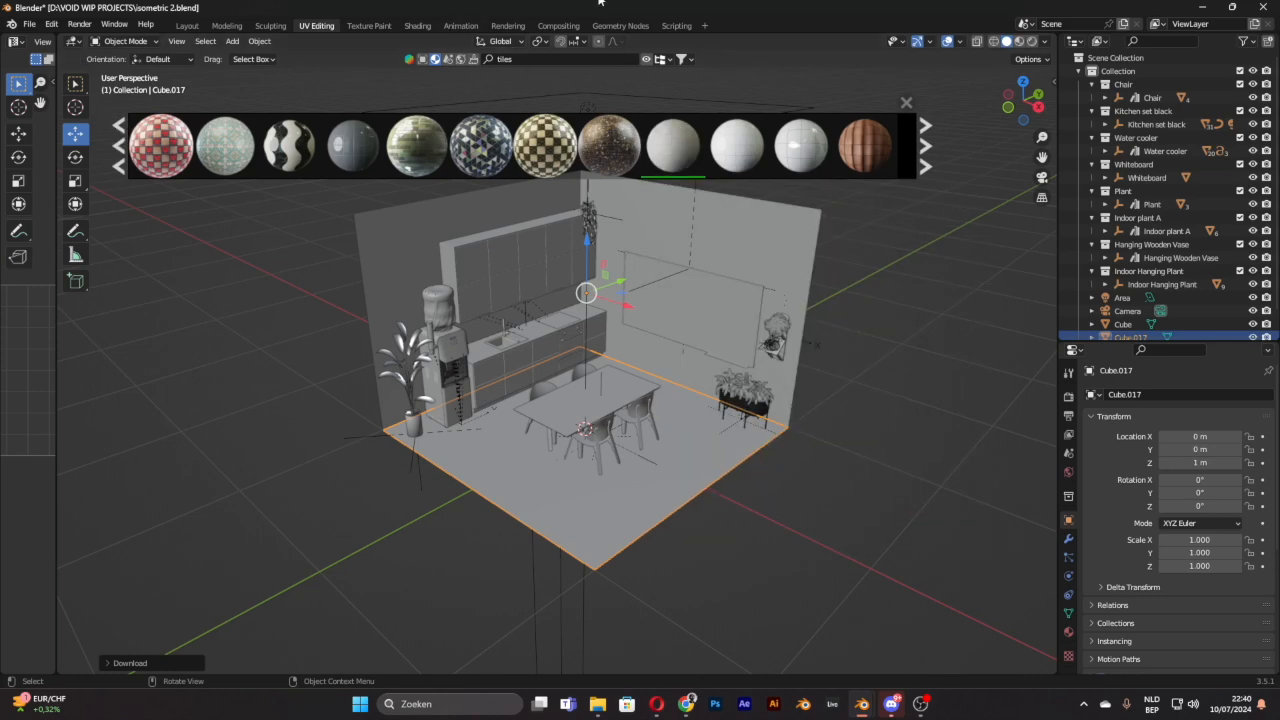
Step: Arrange the main window side by side with the rendered camera view
left_click_drag(649, 10, 1279, 187)
left_click(176, 160)
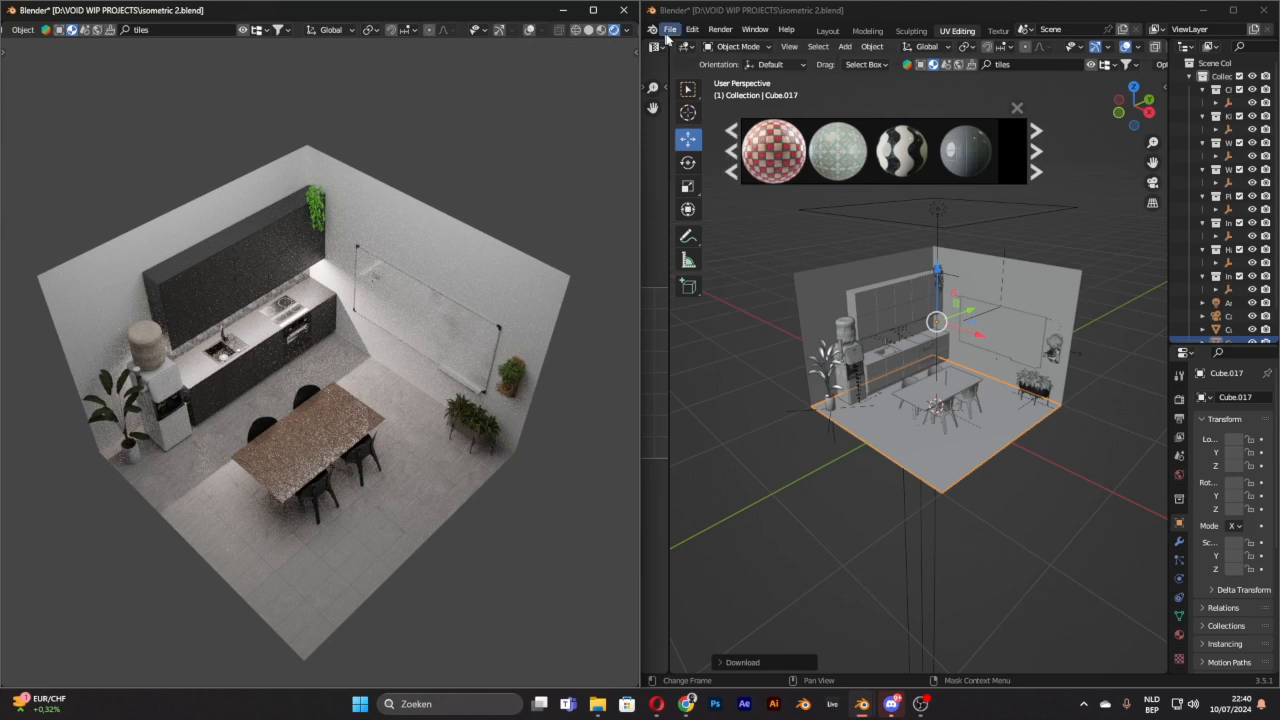
Step: Search the material library for wallpaper and examine the results for a suitable wall finish
left_click(1018, 65)
type("wal")
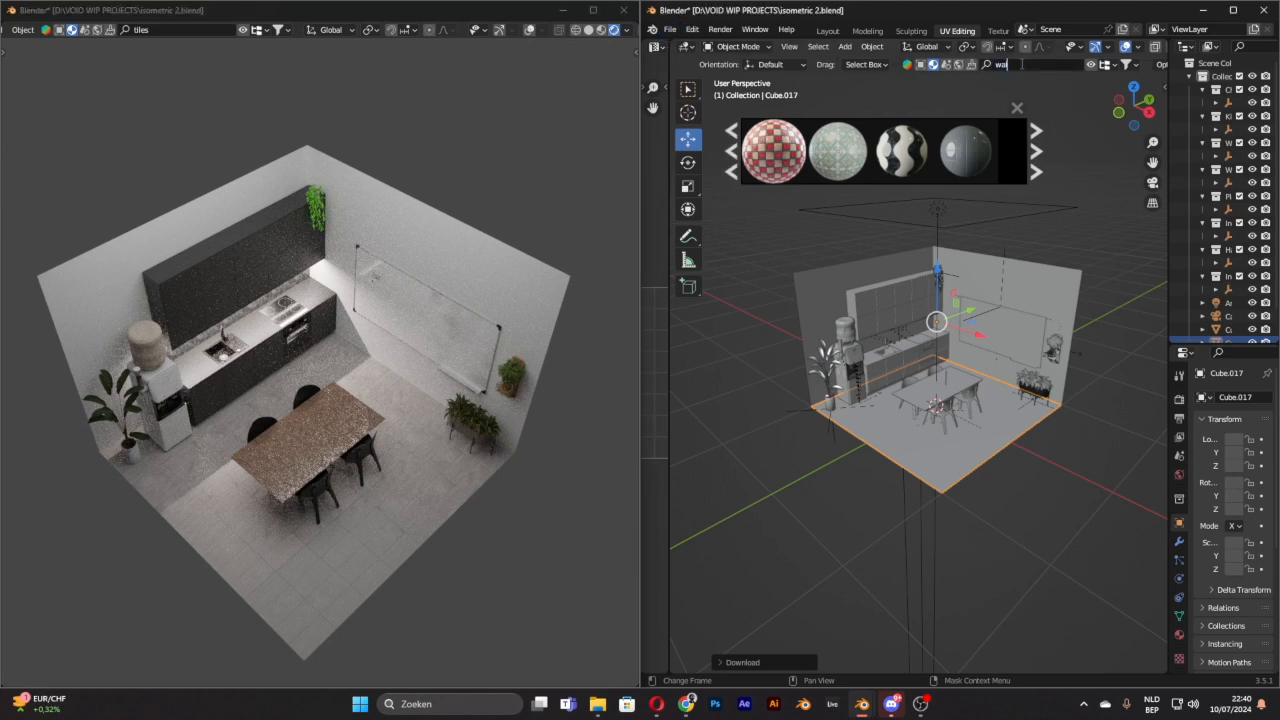
type("lpaper")
key("Return")
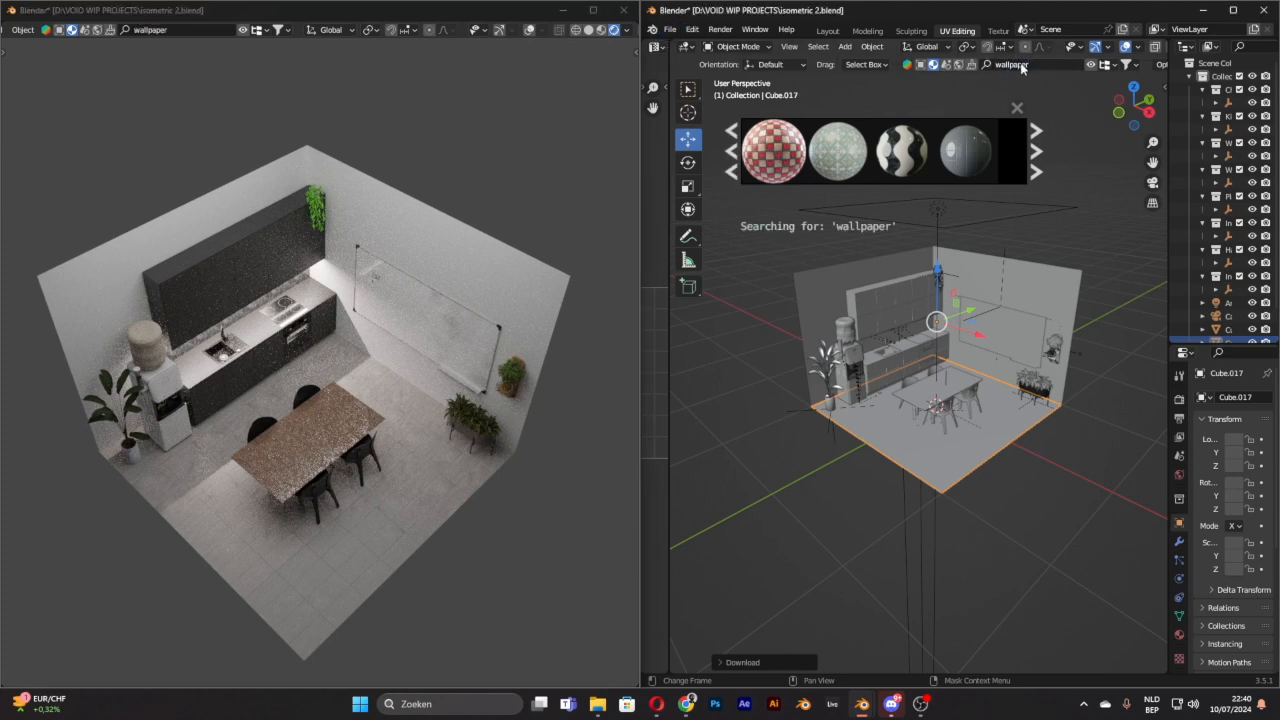
mouse_move(790, 178)
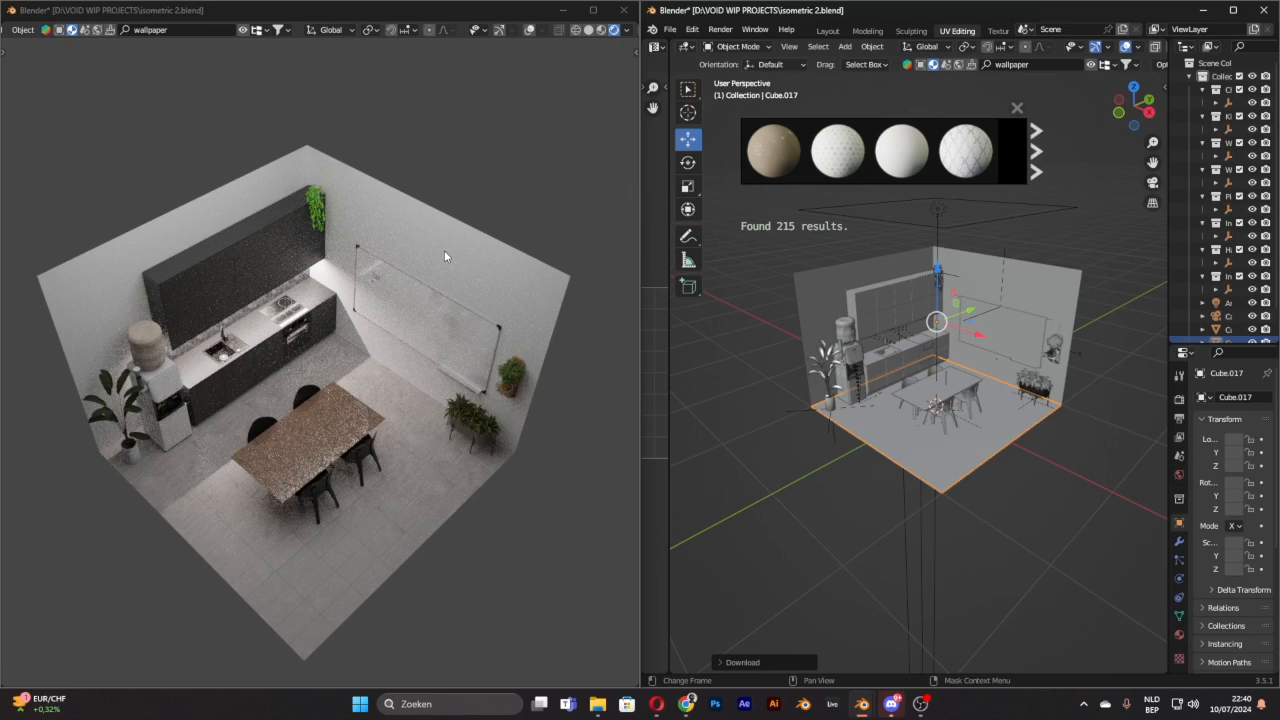
left_click(1037, 174)
left_click(1037, 175)
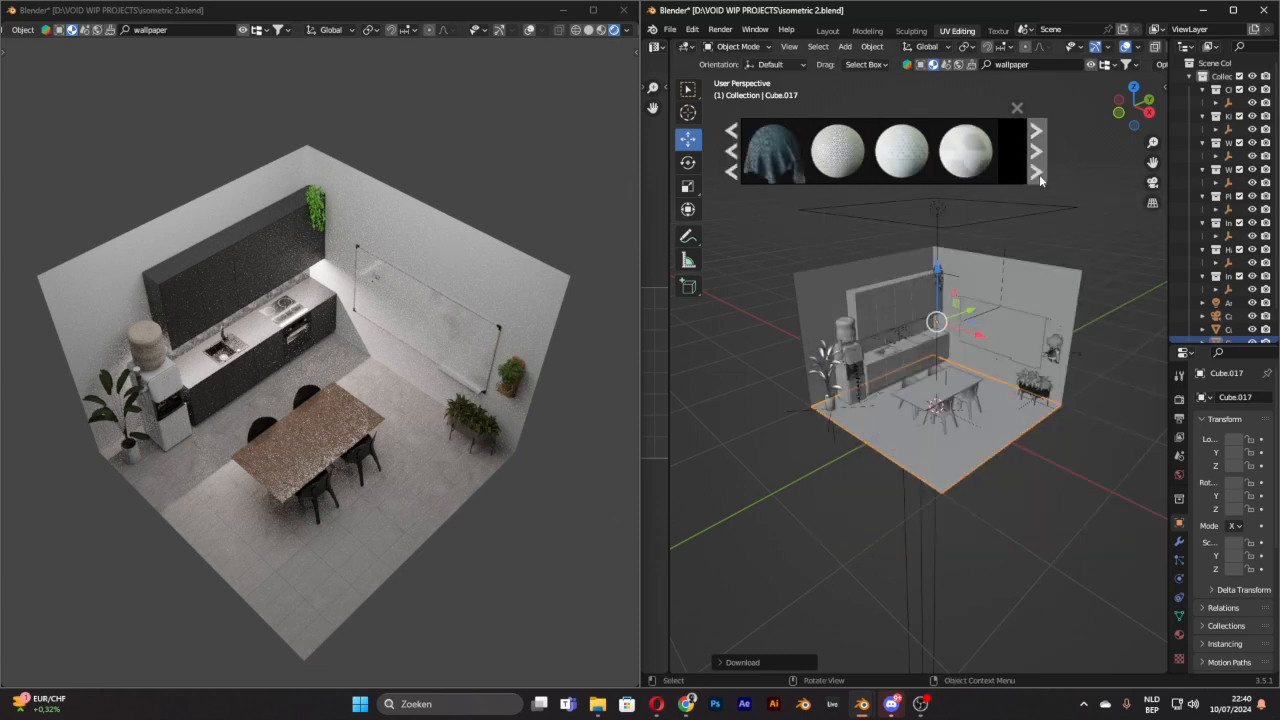
left_click(1039, 176)
left_click(1039, 176)
left_click(1039, 176)
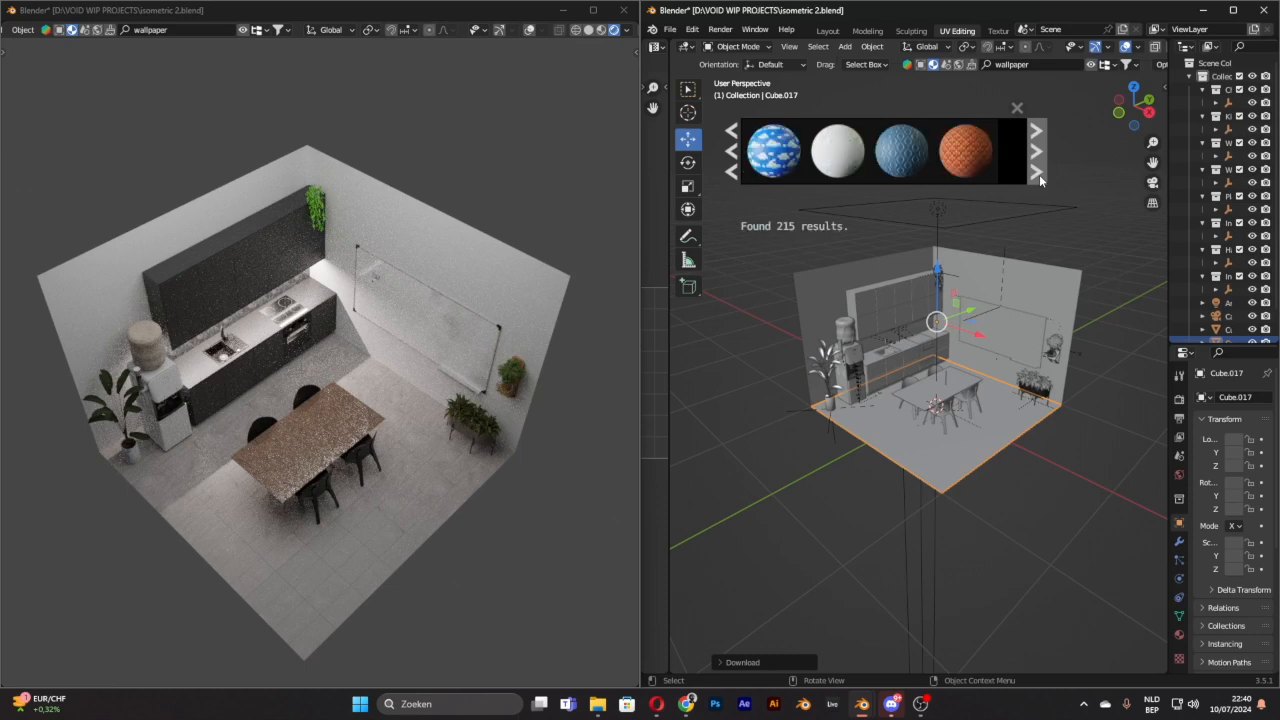
left_click(1039, 176)
left_click(1039, 176)
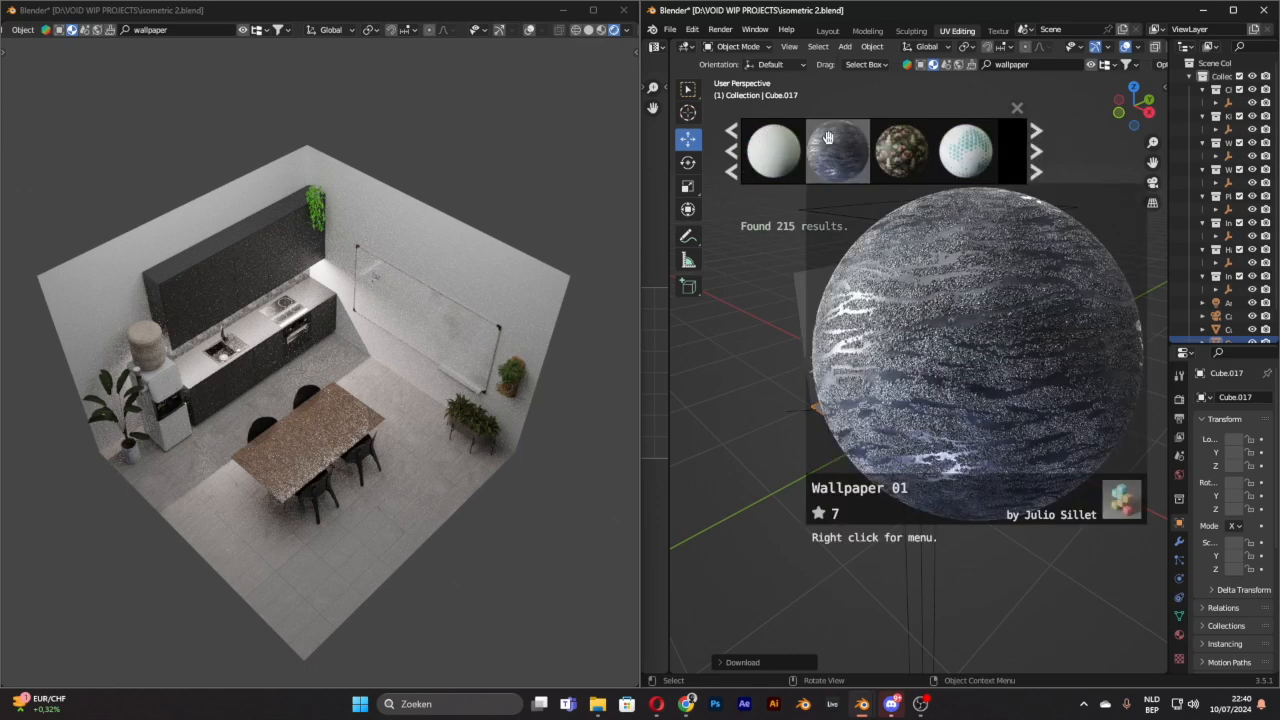
mouse_move(829, 155)
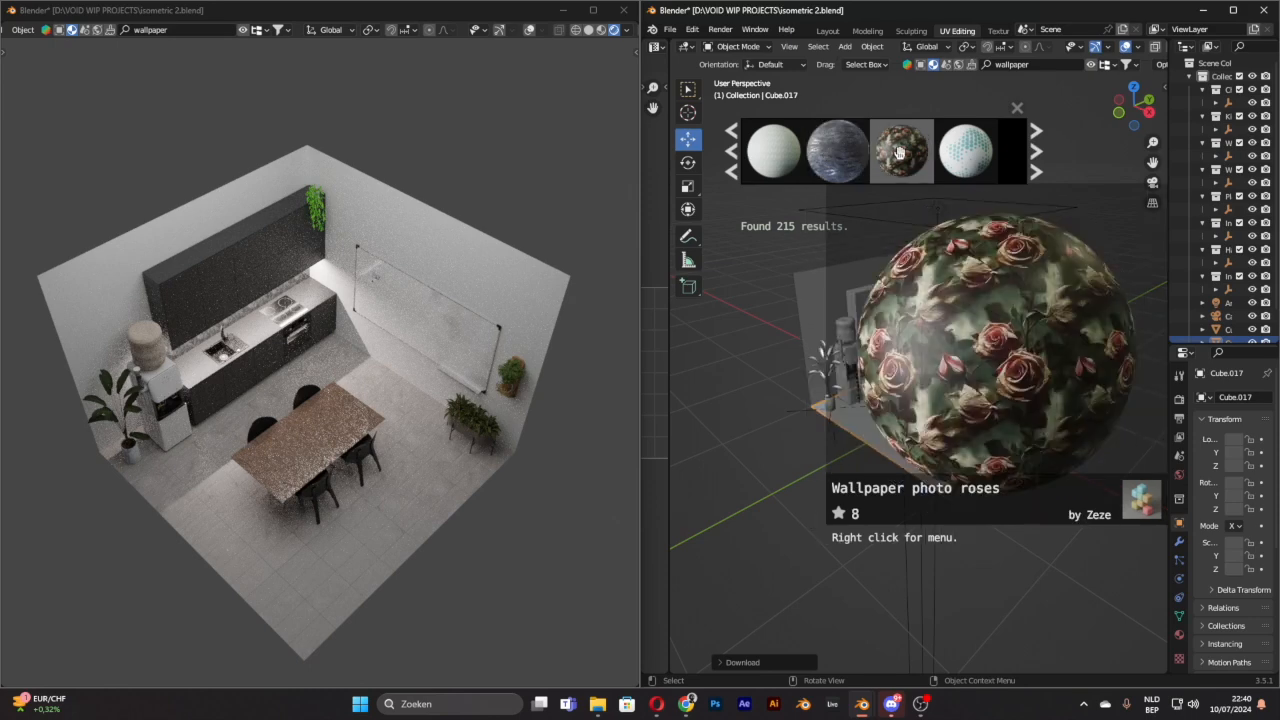
left_click(1037, 172)
mouse_move(965, 160)
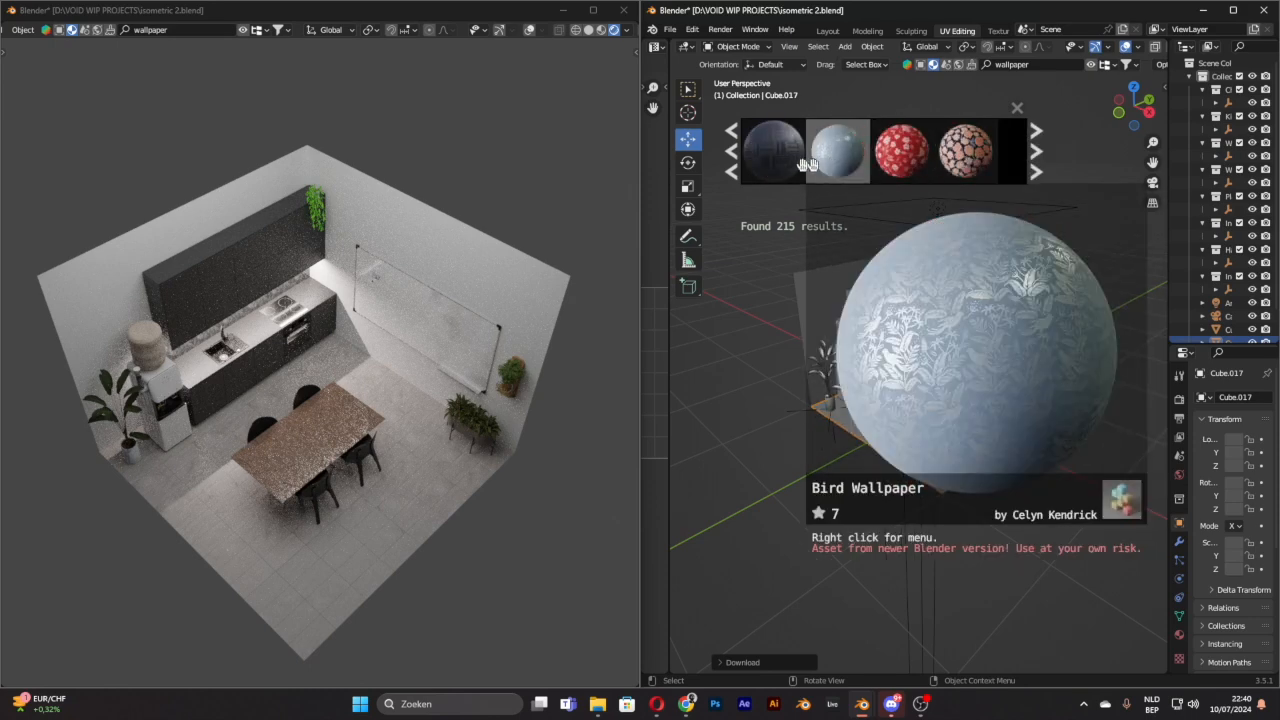
mouse_move(789, 163)
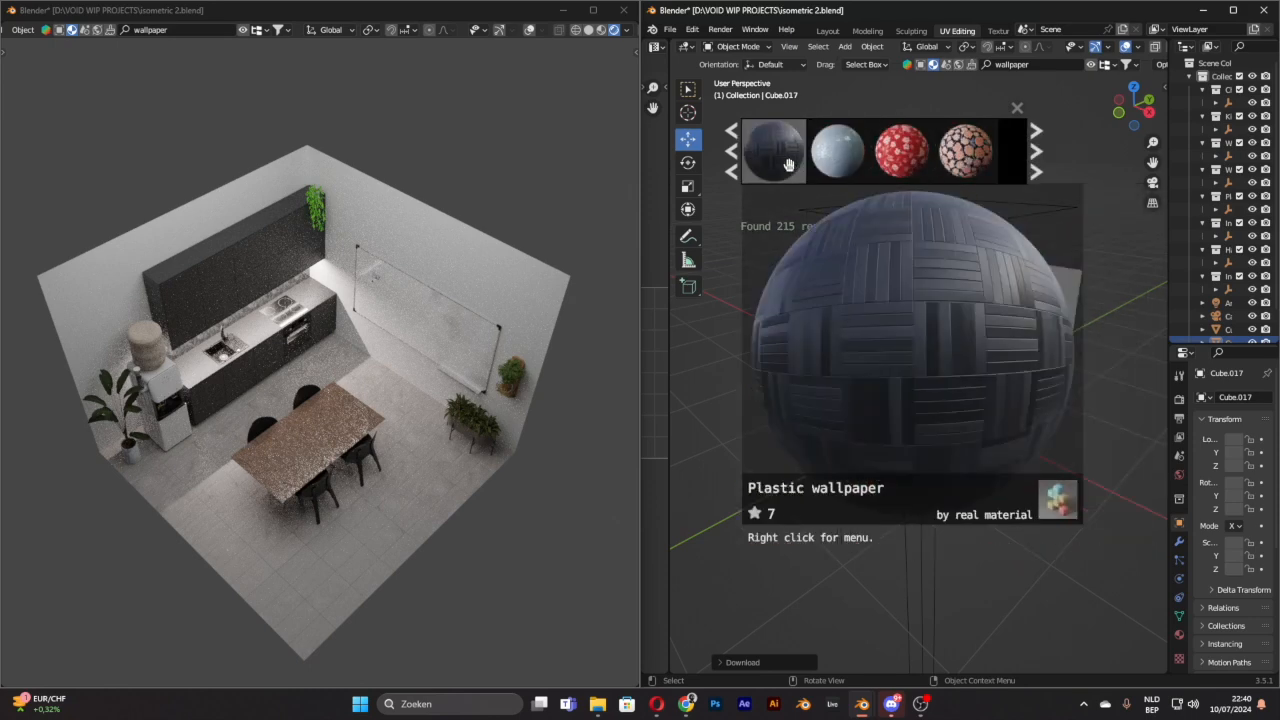
left_click(1036, 151)
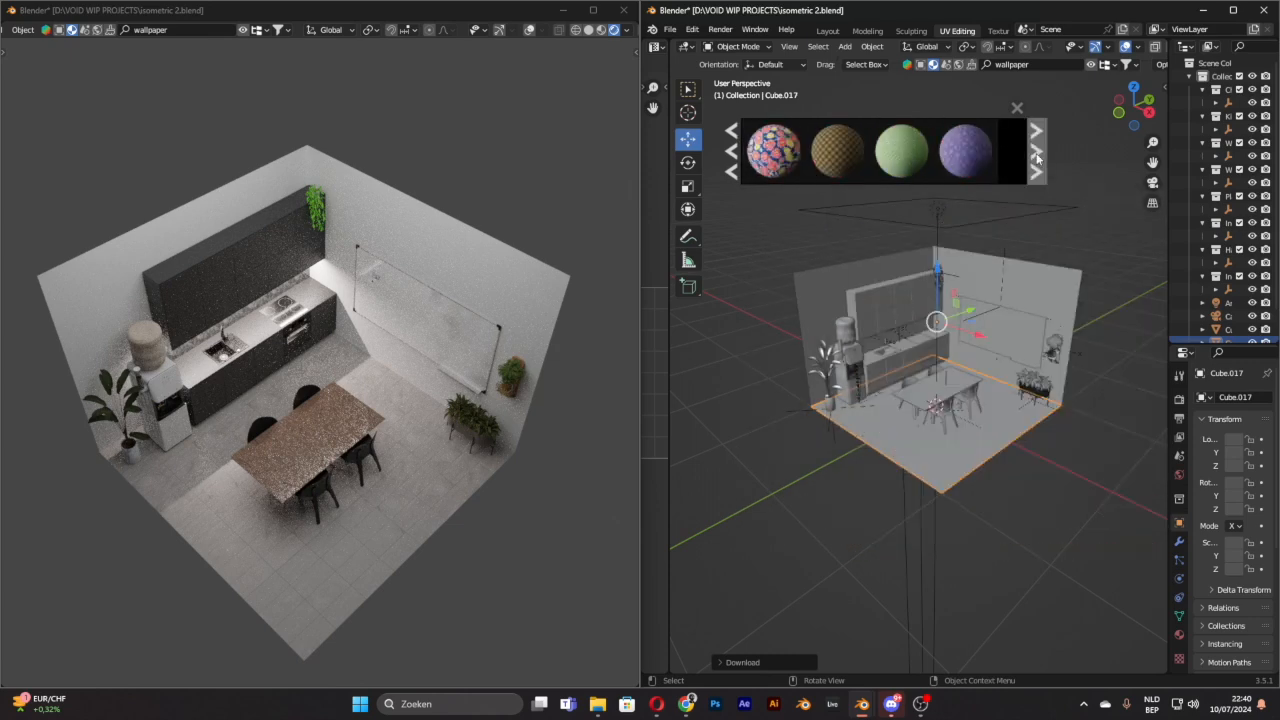
mouse_move(872, 157)
left_click(1036, 172)
left_click(1036, 158)
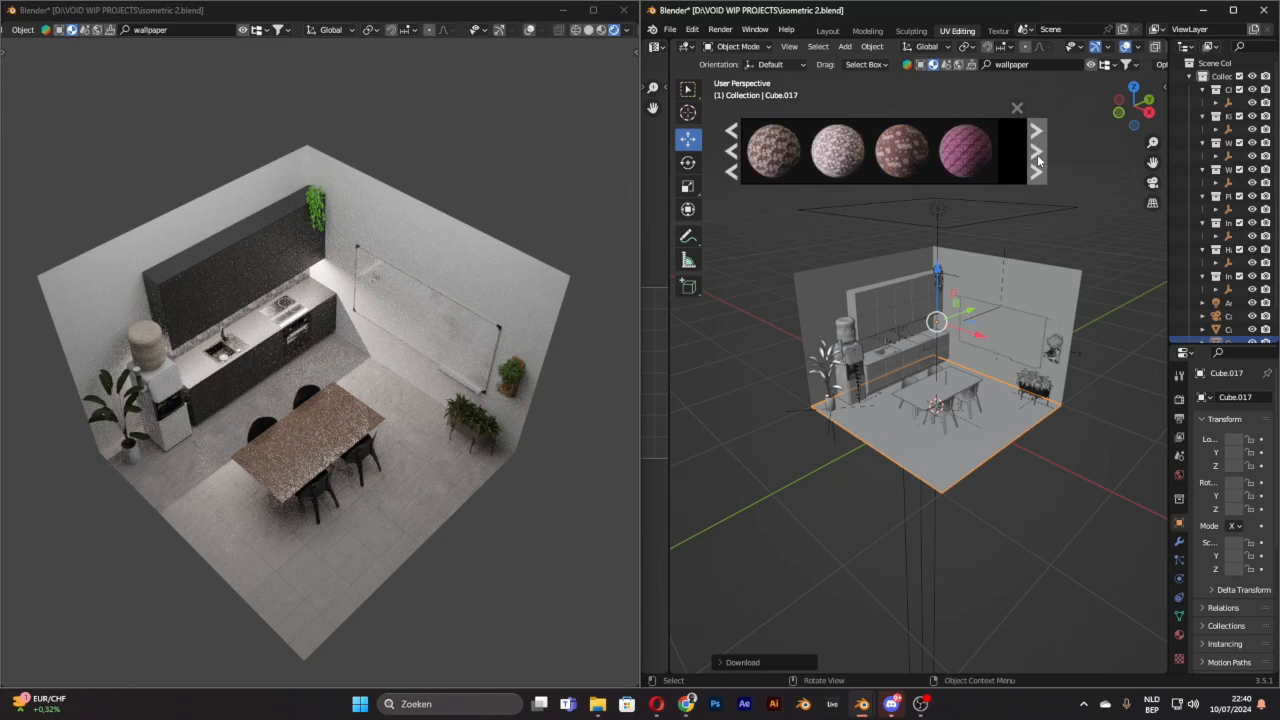
Step: Search the material library for plaster
left_click(1015, 65)
type("plaster")
key("Return")
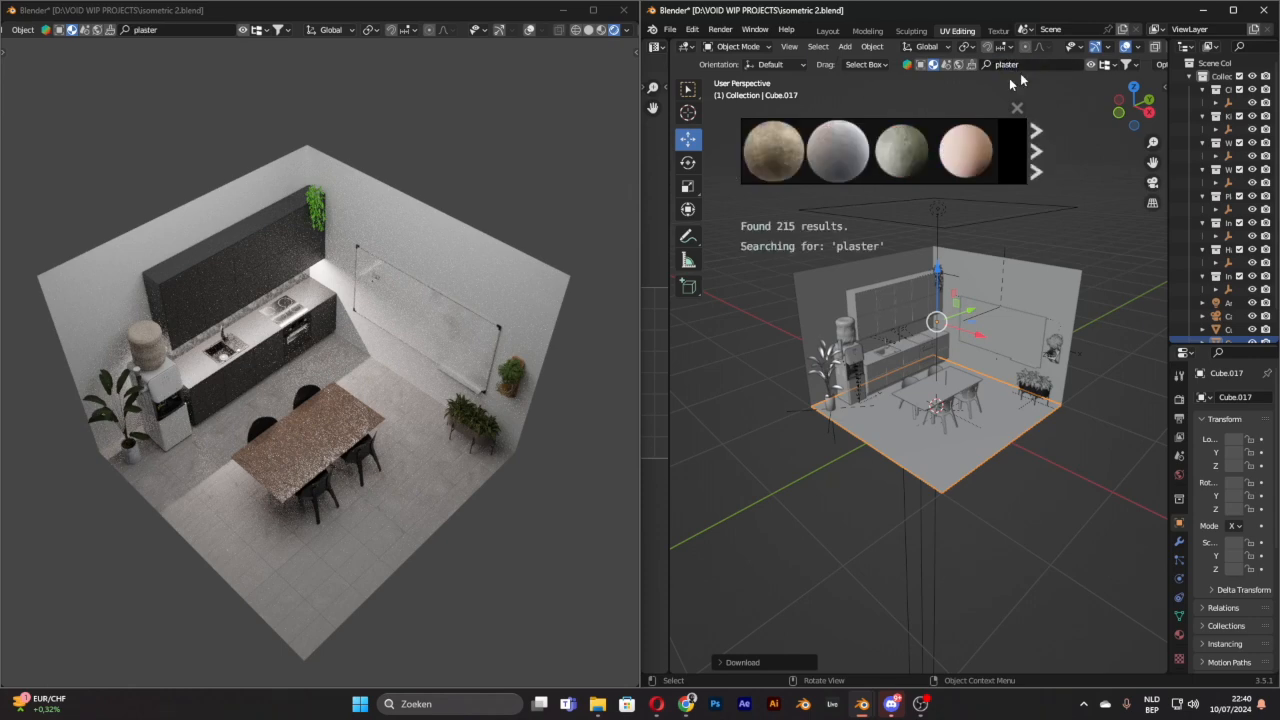
Step: Compare the first plaster materials and apply Grey Plaster to the room walls
mouse_move(790, 147)
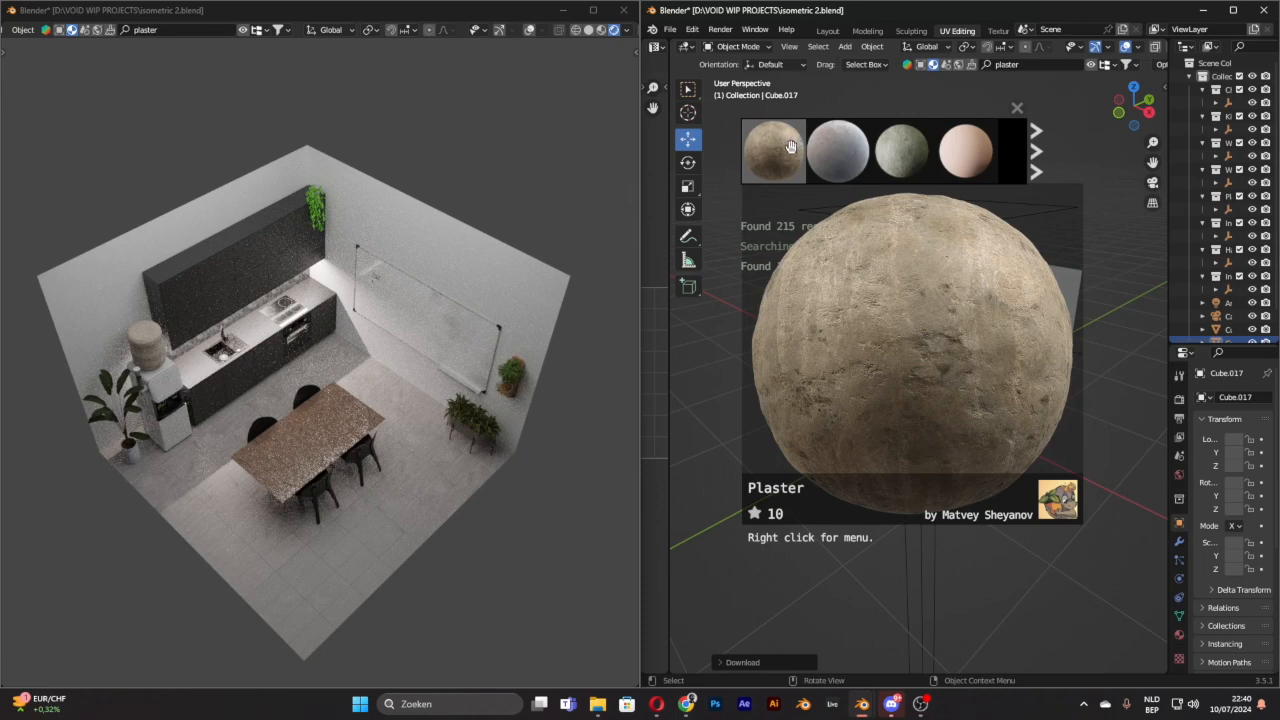
mouse_move(893, 153)
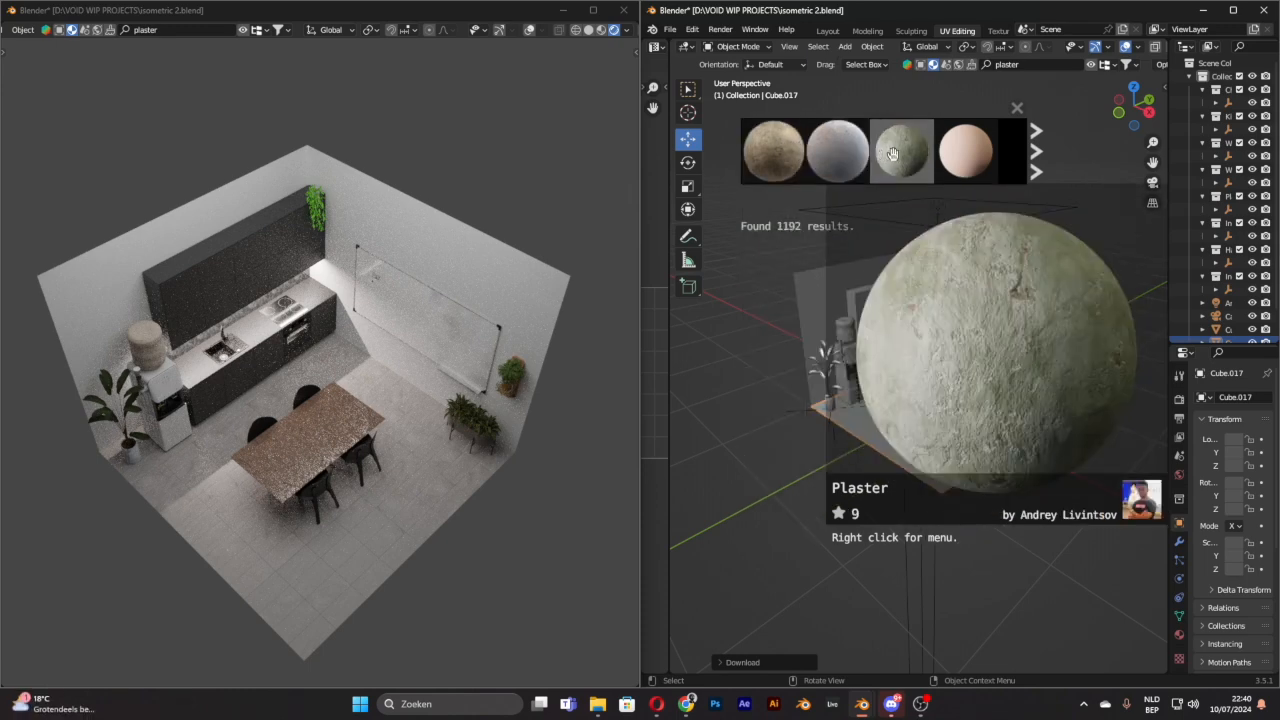
mouse_move(975, 158)
left_click(1037, 153)
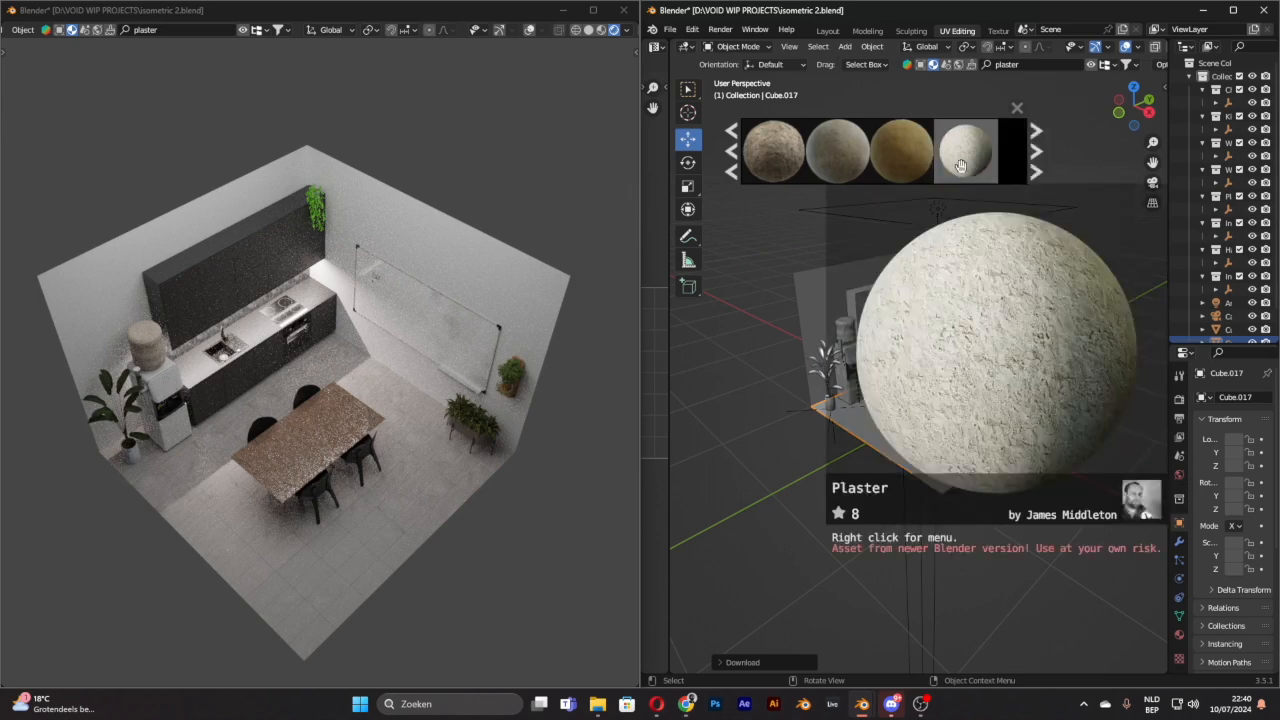
mouse_move(905, 168)
mouse_move(838, 157)
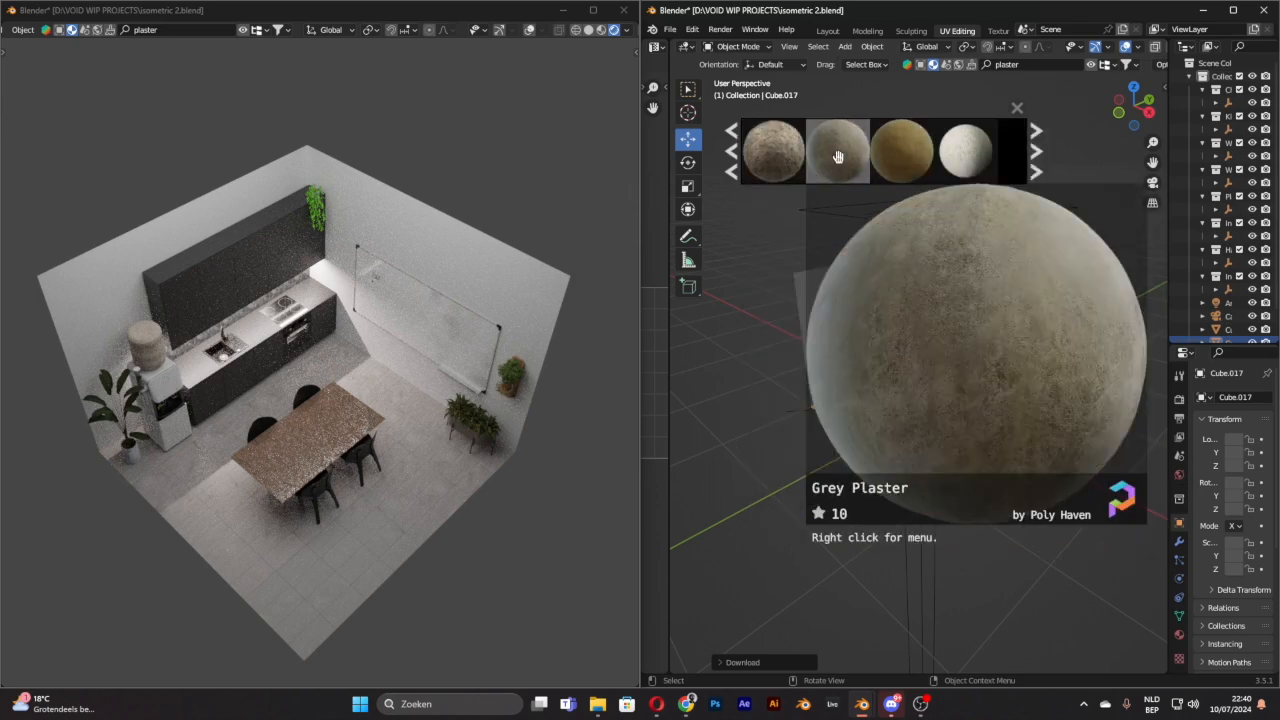
left_click_drag(838, 157, 828, 290)
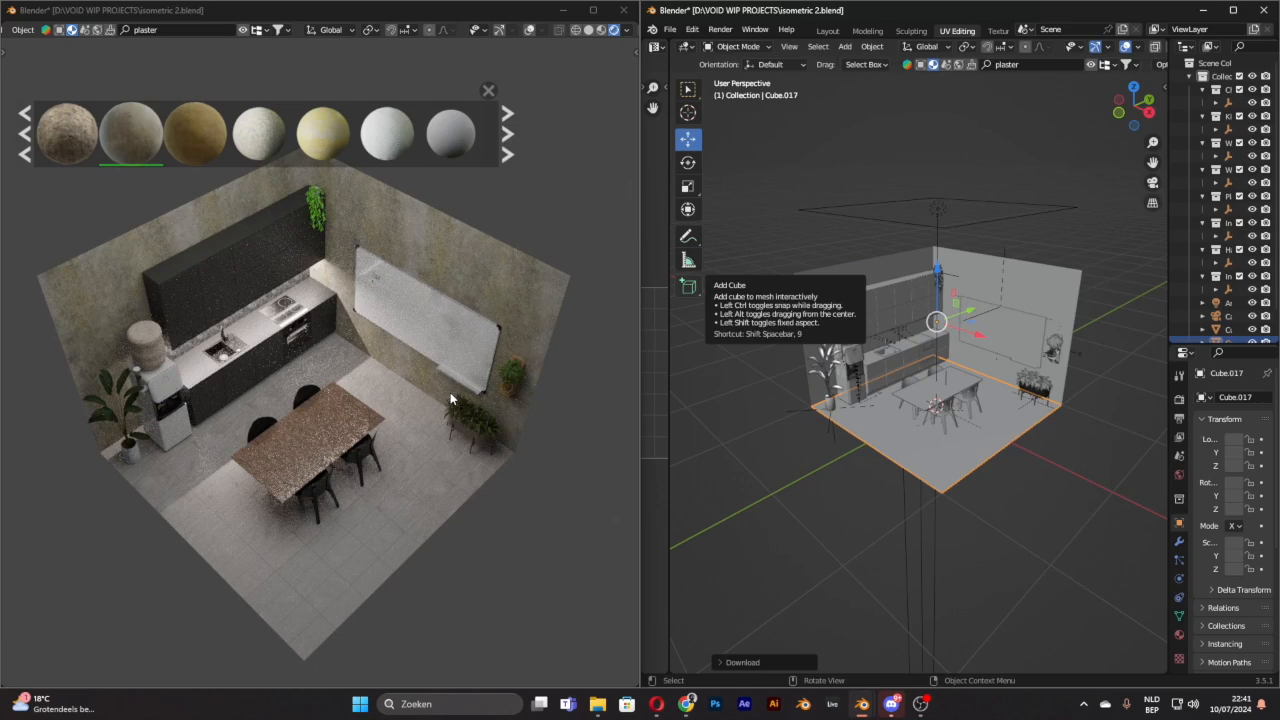
Step: Look further through the plaster materials and apply the golden-yellow plaster to the room walls
left_click(1093, 64)
left_click(1034, 141)
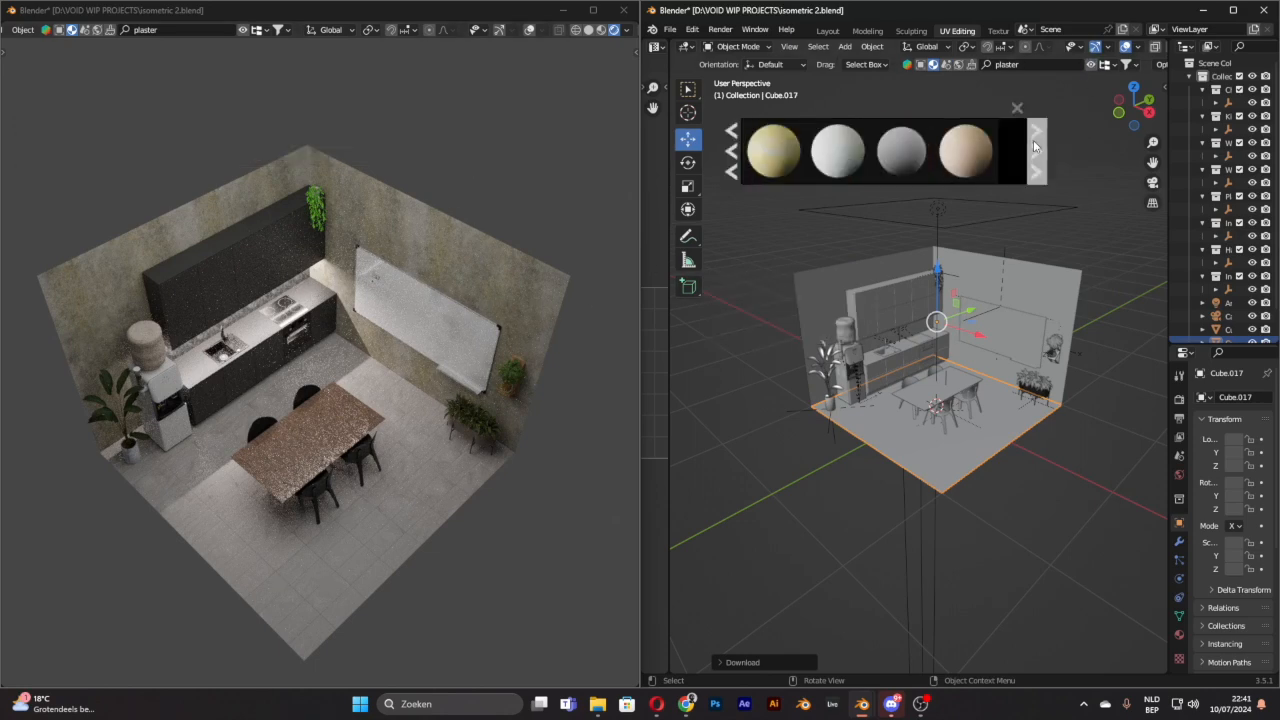
mouse_move(960, 148)
mouse_move(909, 152)
mouse_move(835, 152)
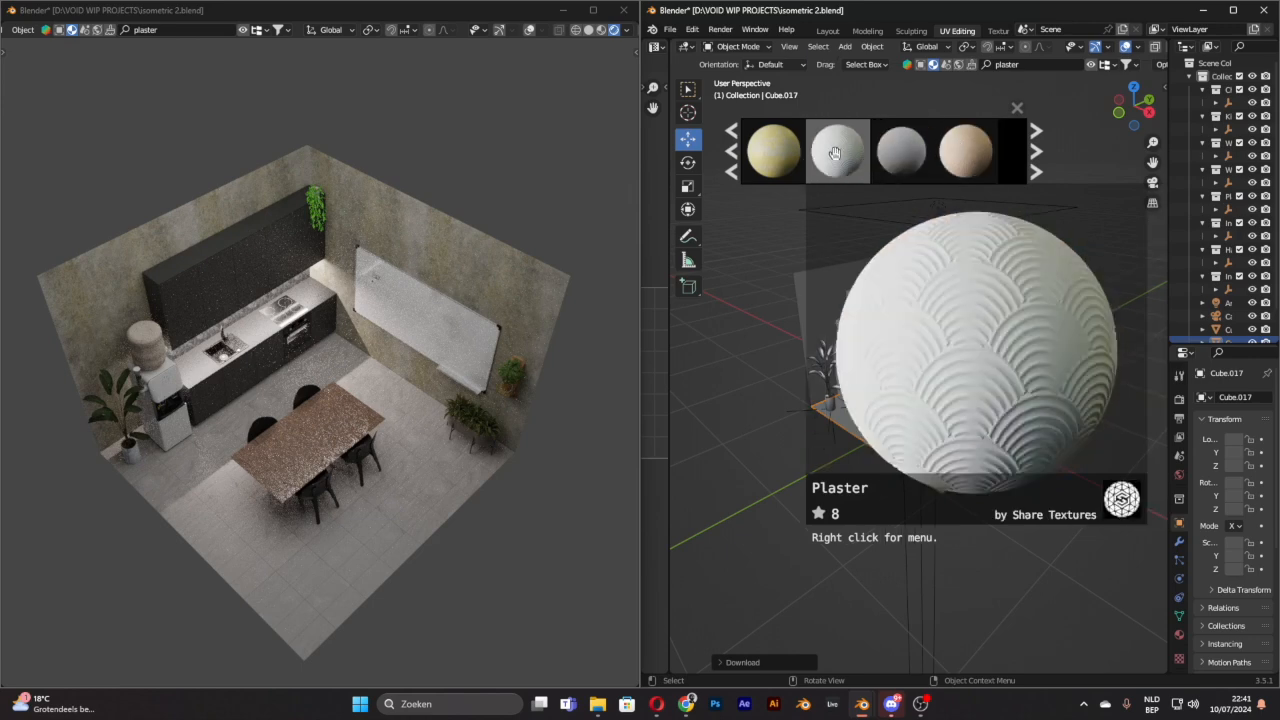
mouse_move(755, 150)
left_click(1035, 150)
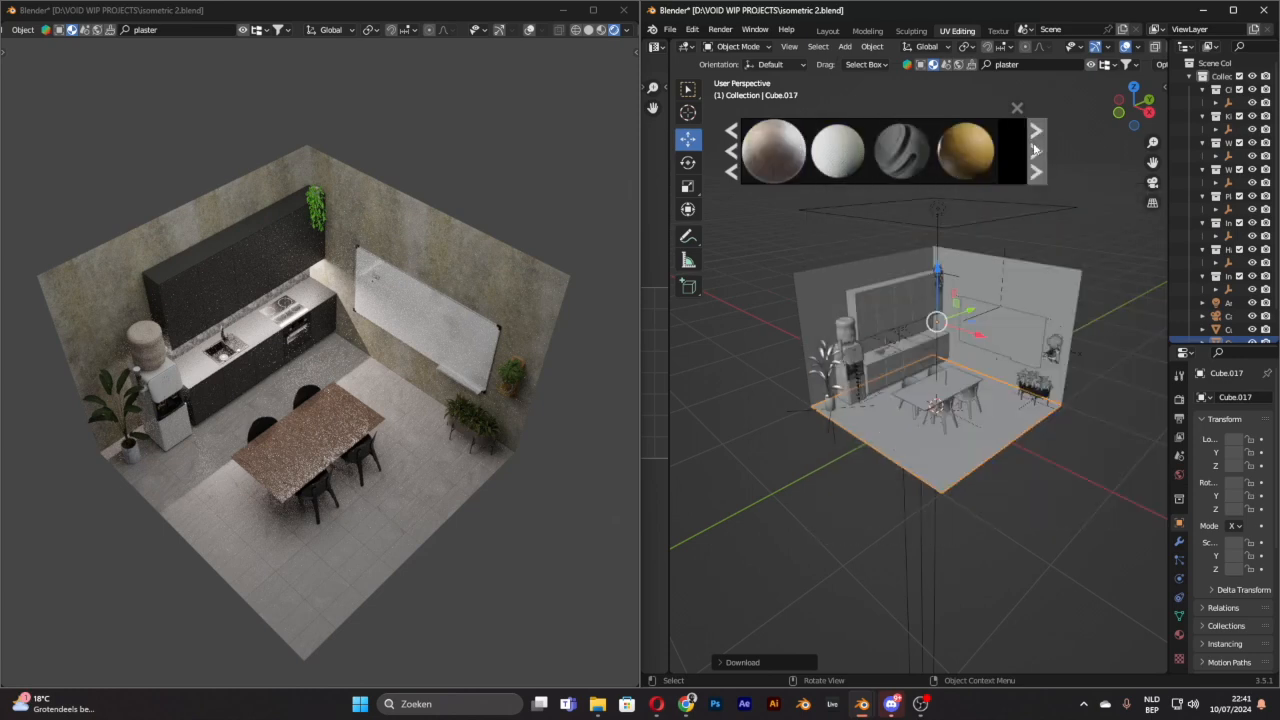
left_click_drag(966, 150, 874, 266)
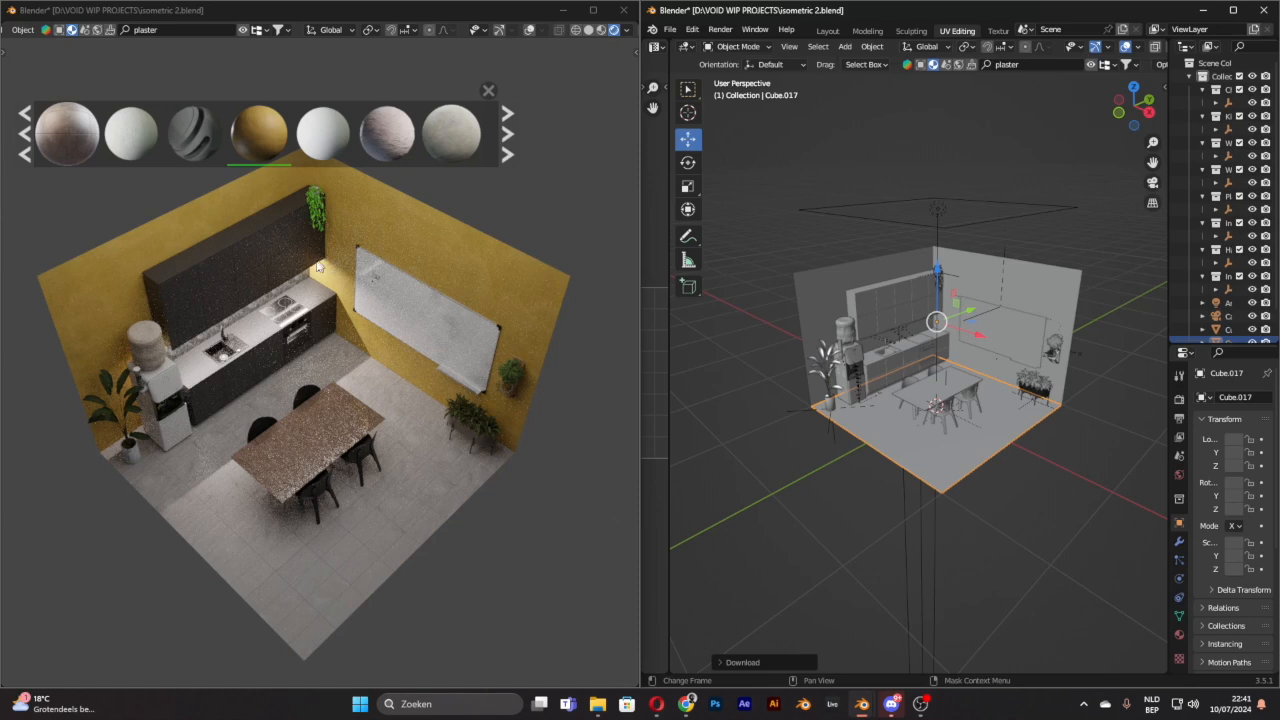
Step: Select the area light under the kitchen wall cabinets, then maximize the main window and minimize the rendered view
scroll(1012, 319, "up", 8)
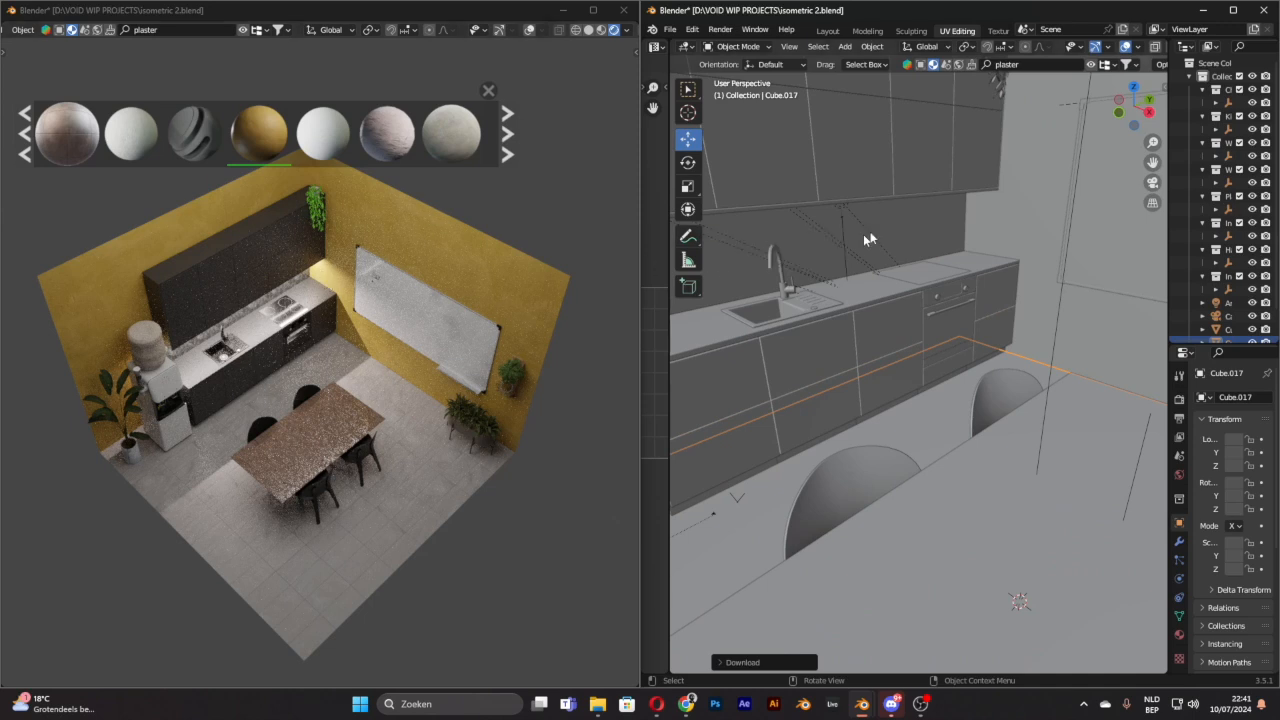
left_click(840, 211)
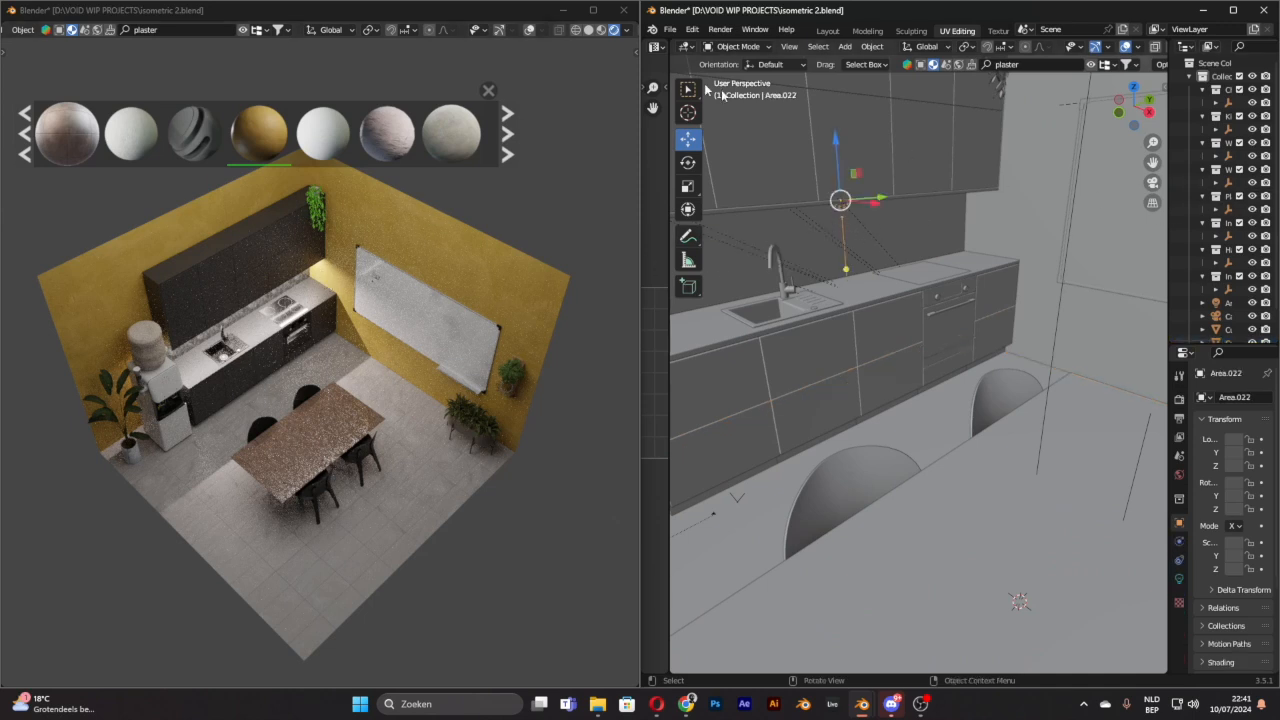
left_click(1234, 1)
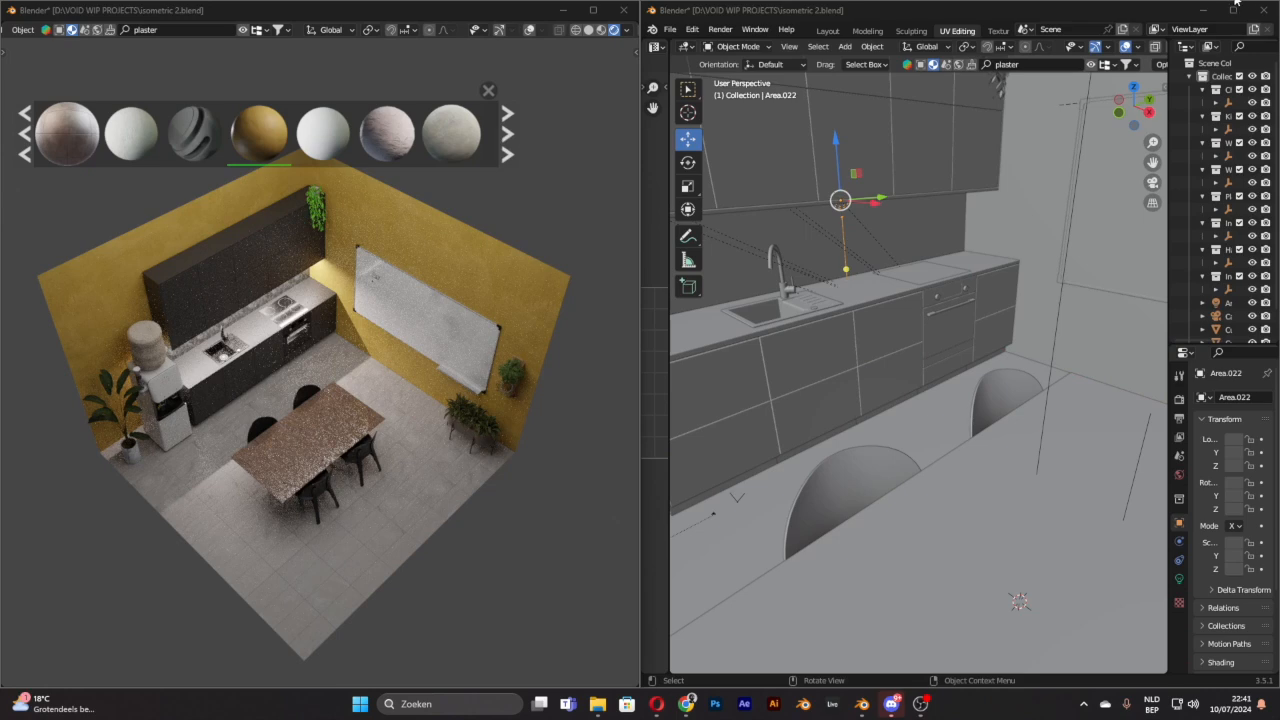
left_click(1234, 8)
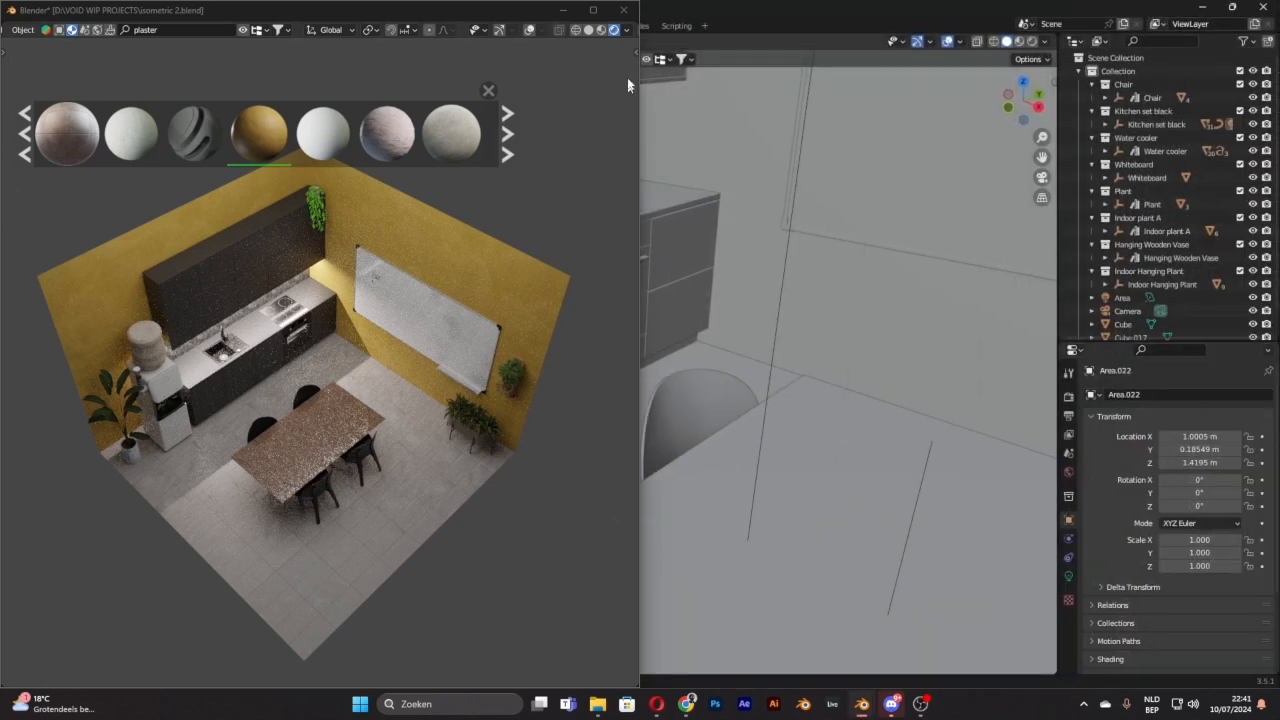
left_click(562, 13)
Step: Expand the Kitchen set black object's hierarchy and hide its area lights Area.019 and Area.022 in the viewport
scroll(627, 217, "down", 3)
middle_click_drag(627, 217, 612, 238)
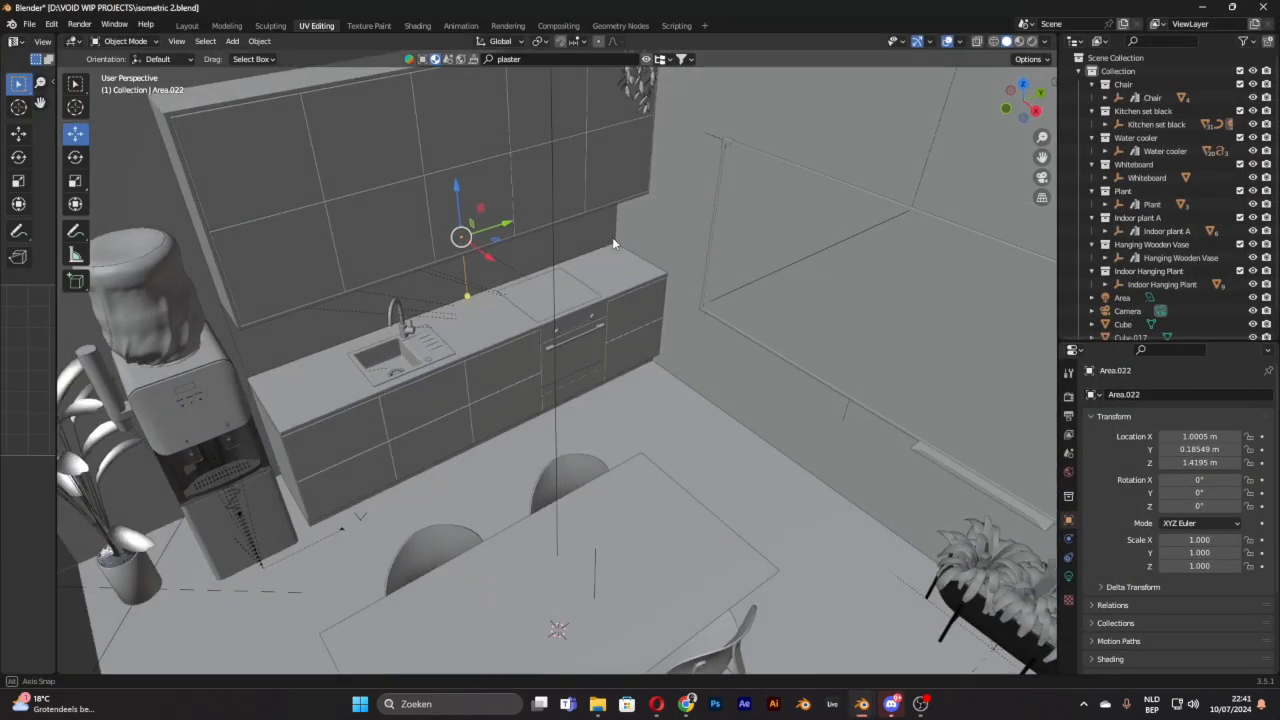
left_click(1163, 125)
left_click(1105, 124)
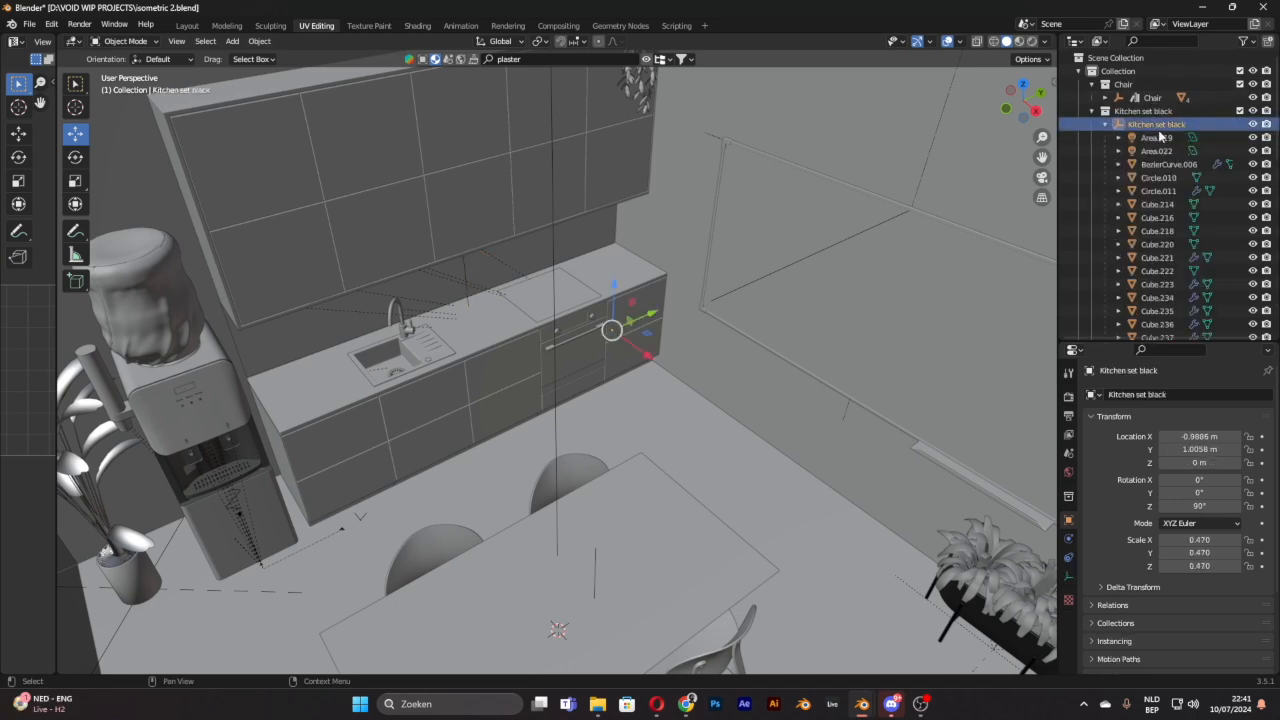
scroll(1160, 300, "down", 10)
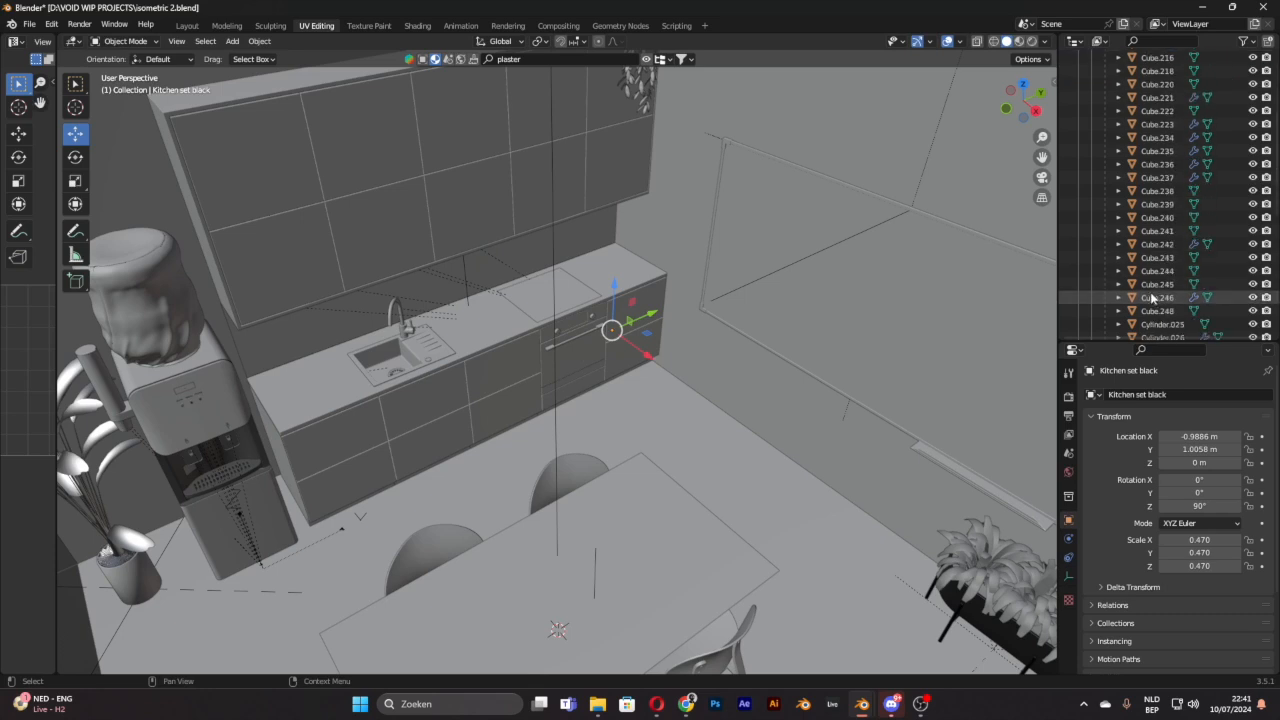
scroll(1165, 290, "up", 10)
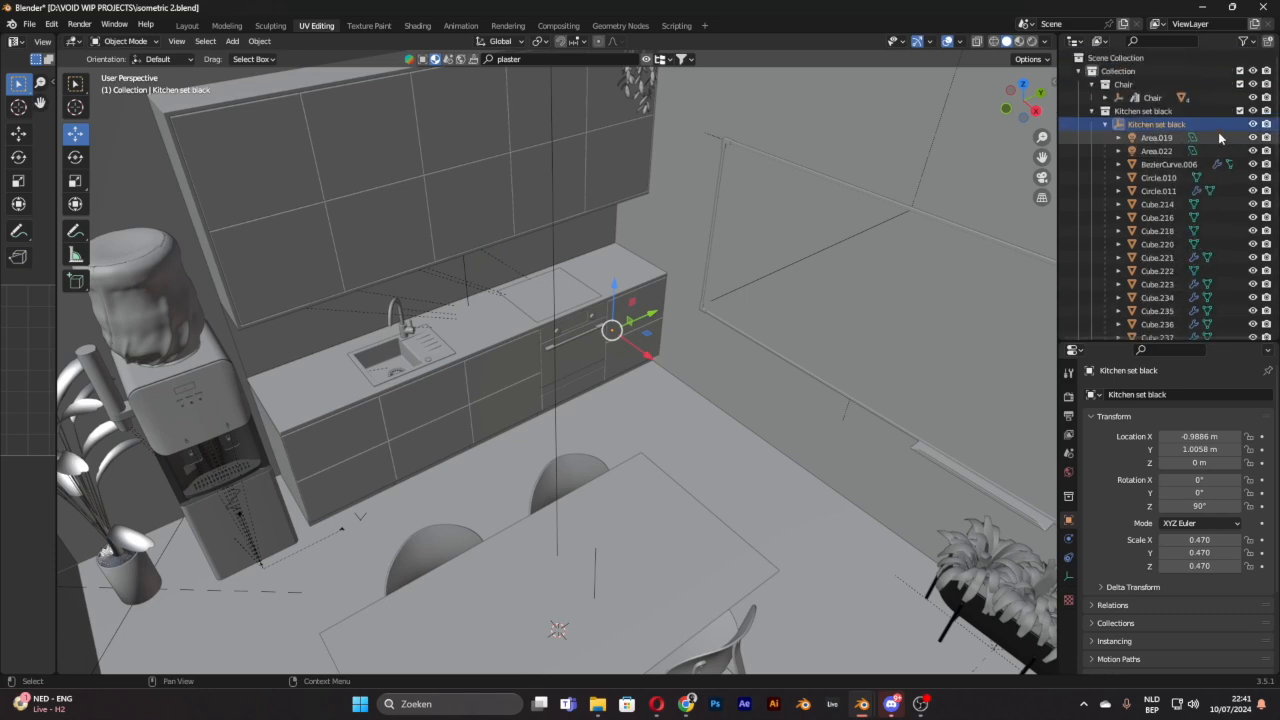
left_click_drag(1252, 138, 1266, 157)
Step: Bring up the rendered view to check the kitchen lighting, then move that window off the main window
mouse_move(862, 703)
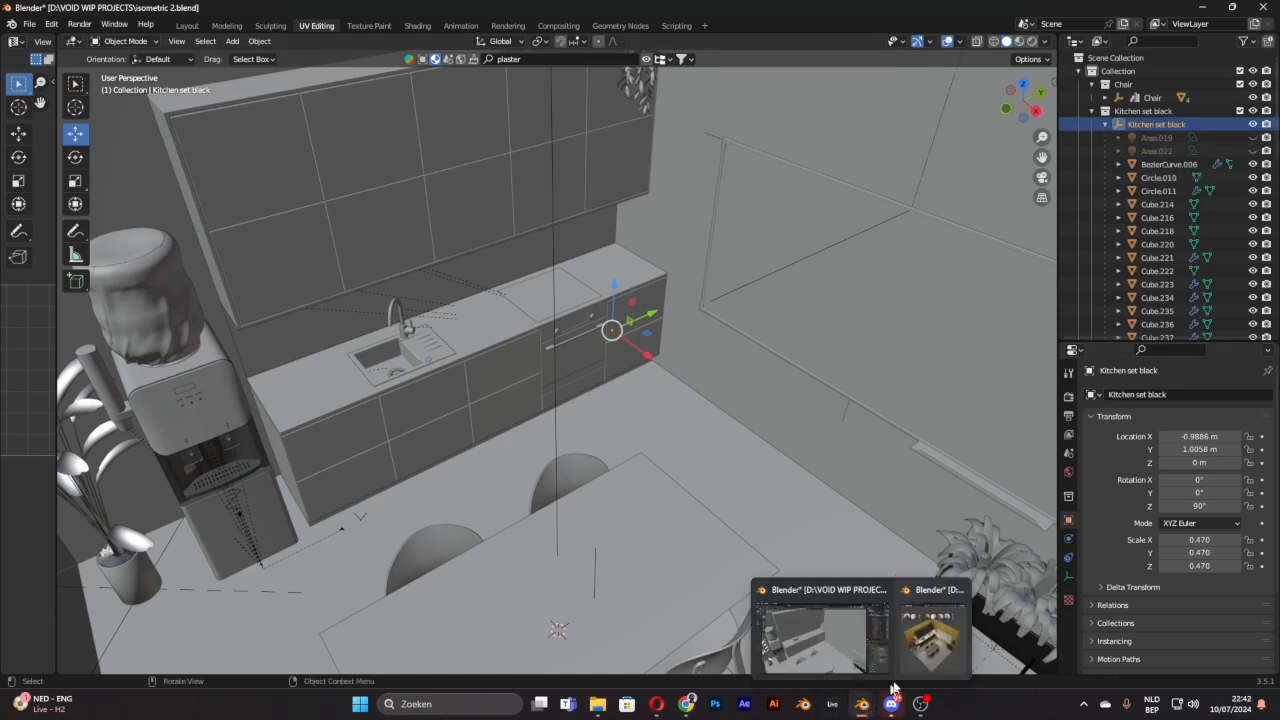
left_click(933, 640)
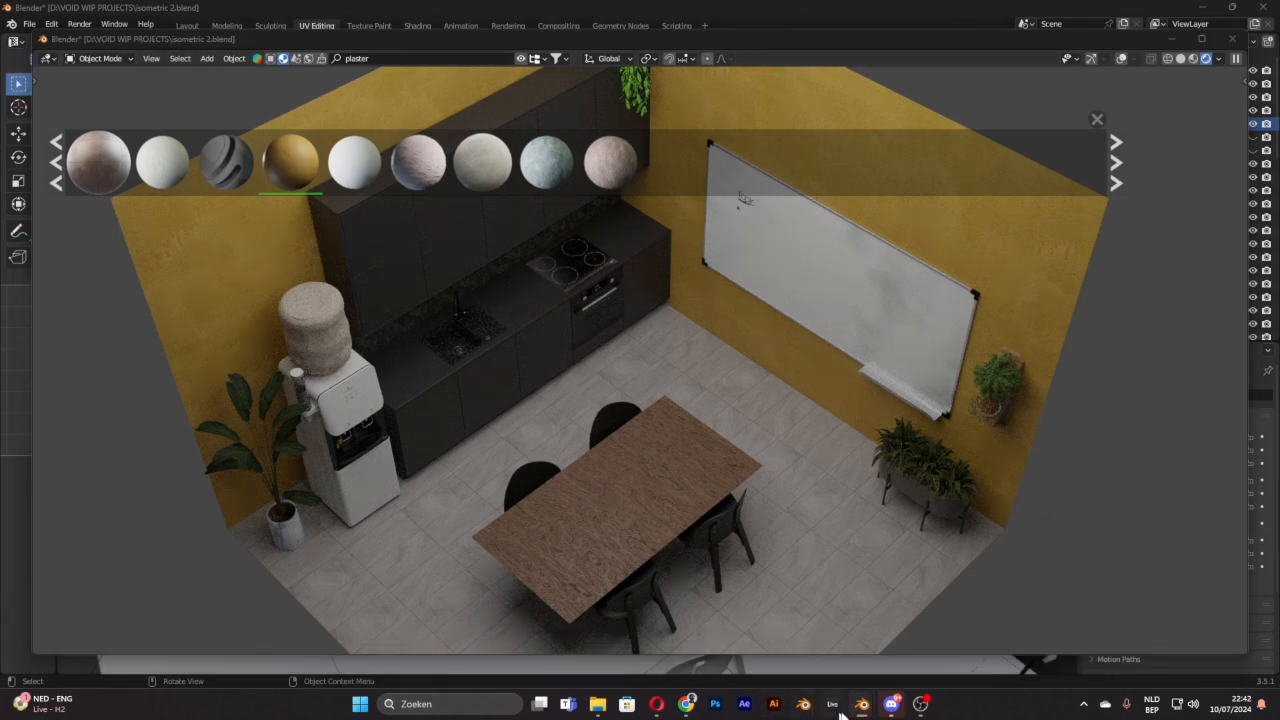
mouse_move(862, 704)
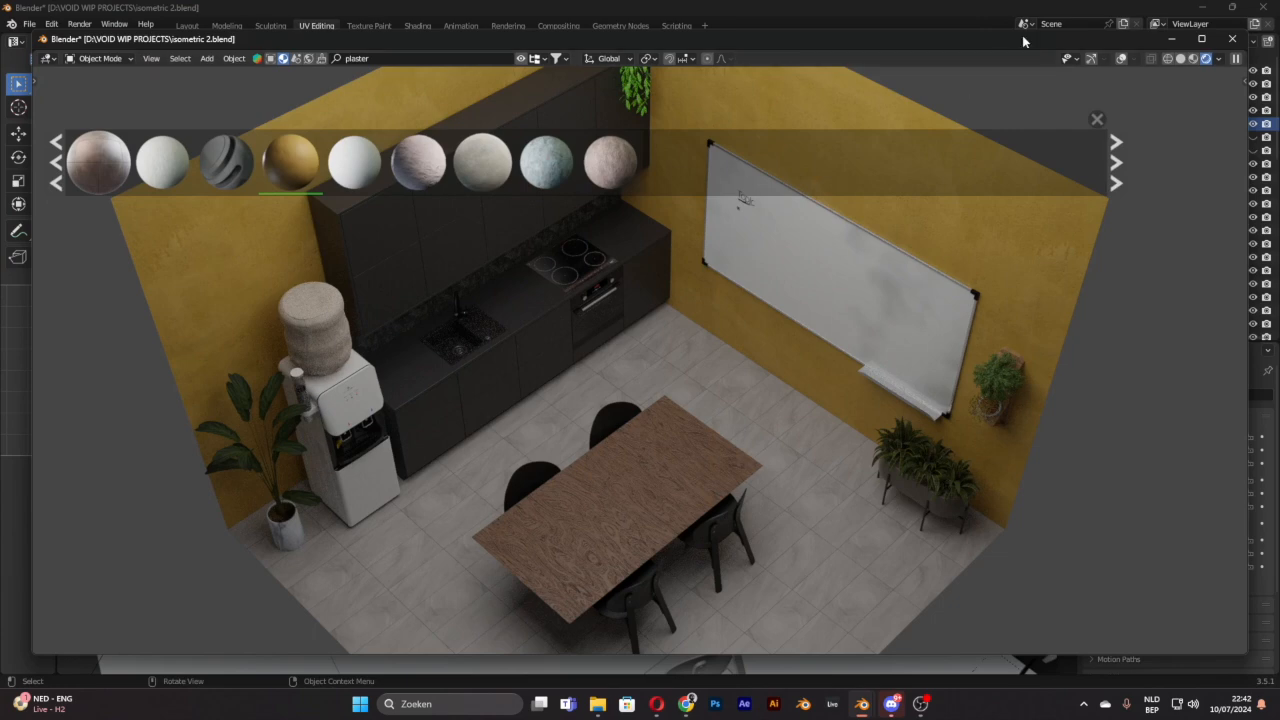
left_click_drag(1022, 37, 0, 185)
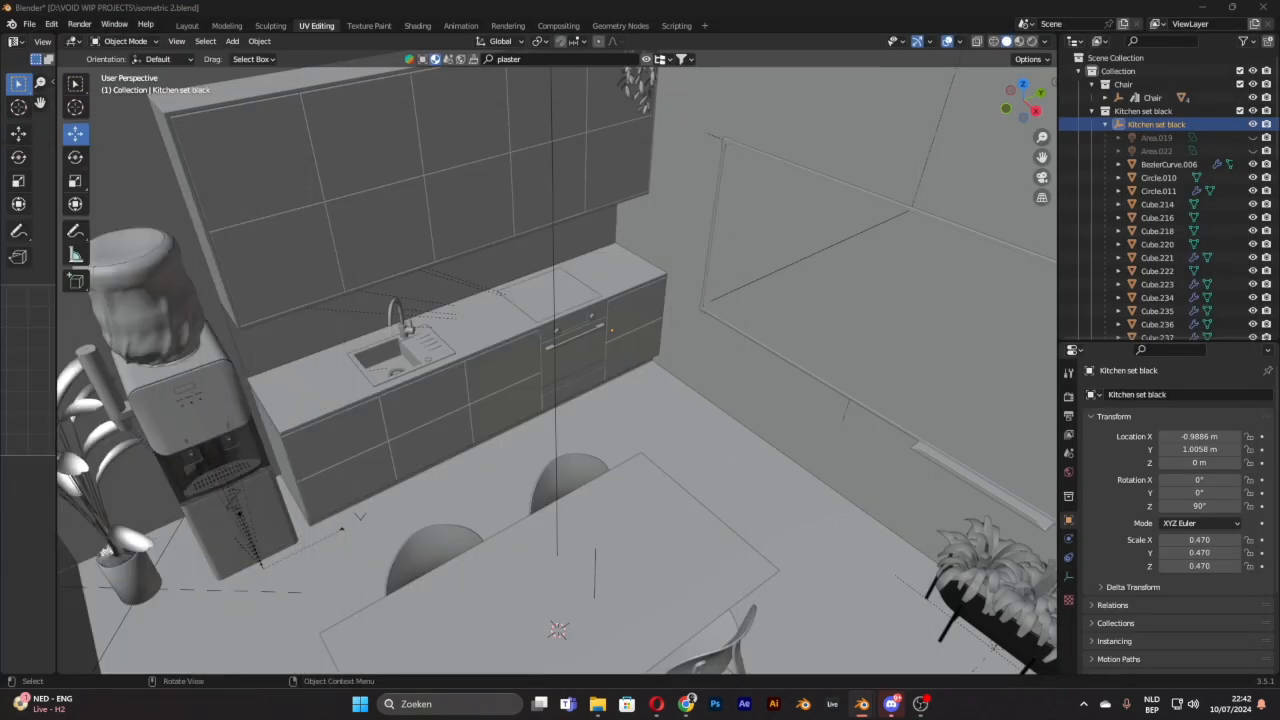
Step: Exclude the kitchen set's area lights Area.019 and Area.022 from renders
left_click(1267, 138)
left_click(1267, 151)
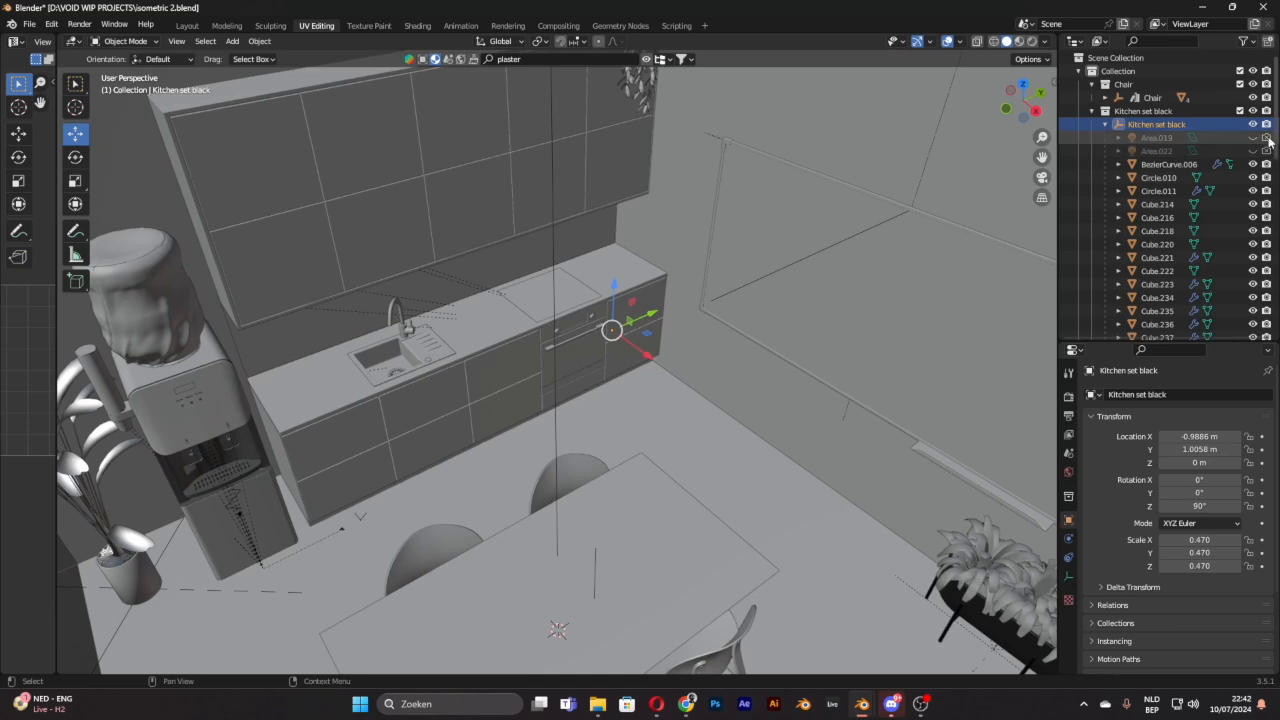
Step: Arrange the main window and the rendered view side by side, and close the material asset results
left_click(1091, 111)
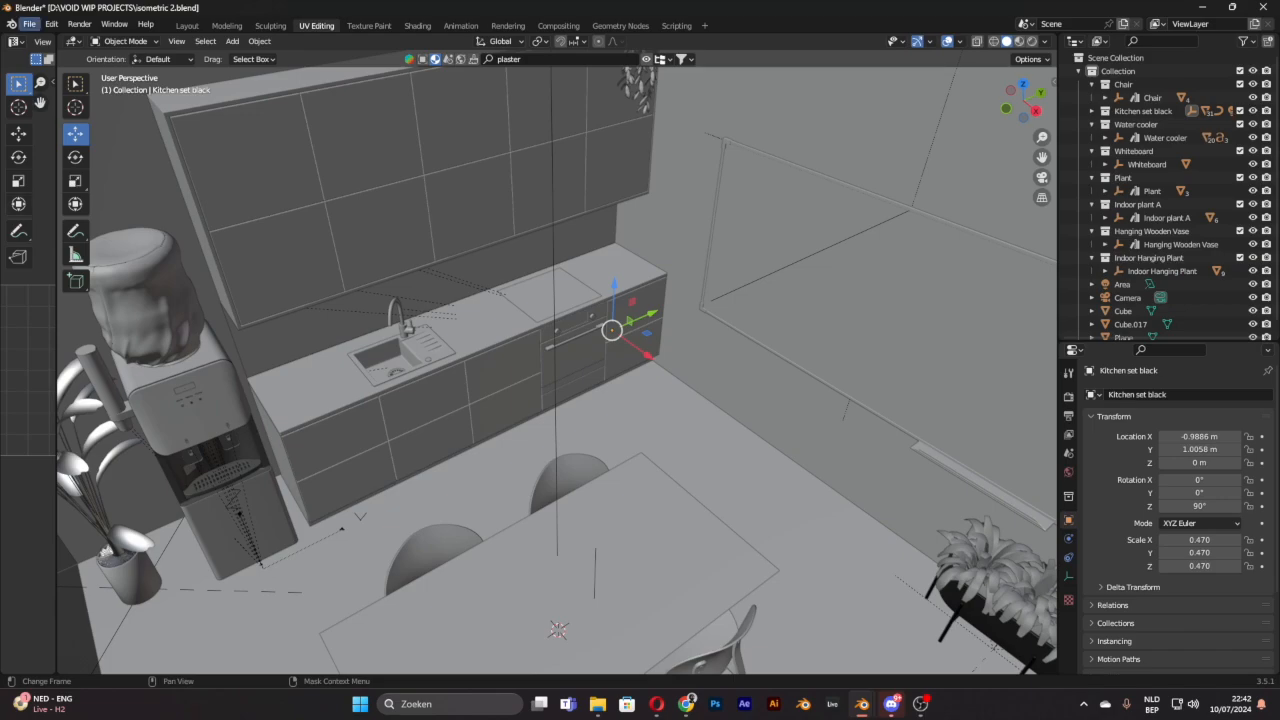
left_click_drag(243, 10, 1278, 180)
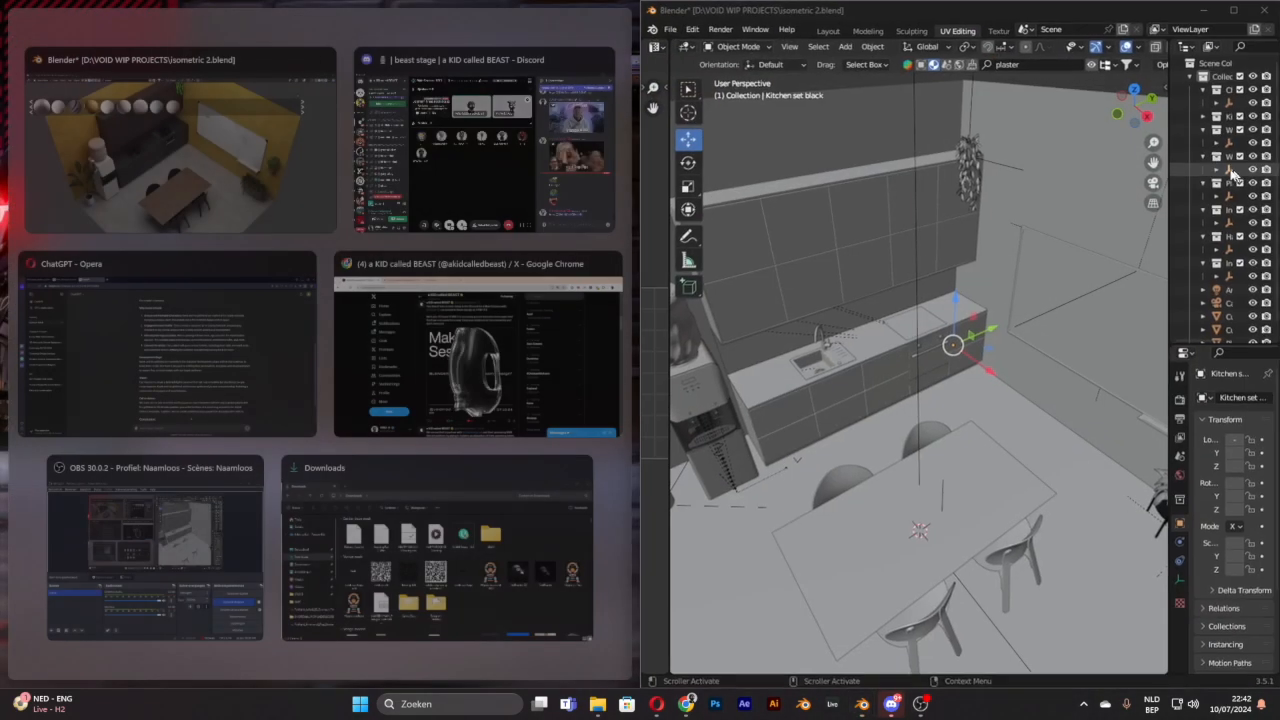
left_click(180, 150)
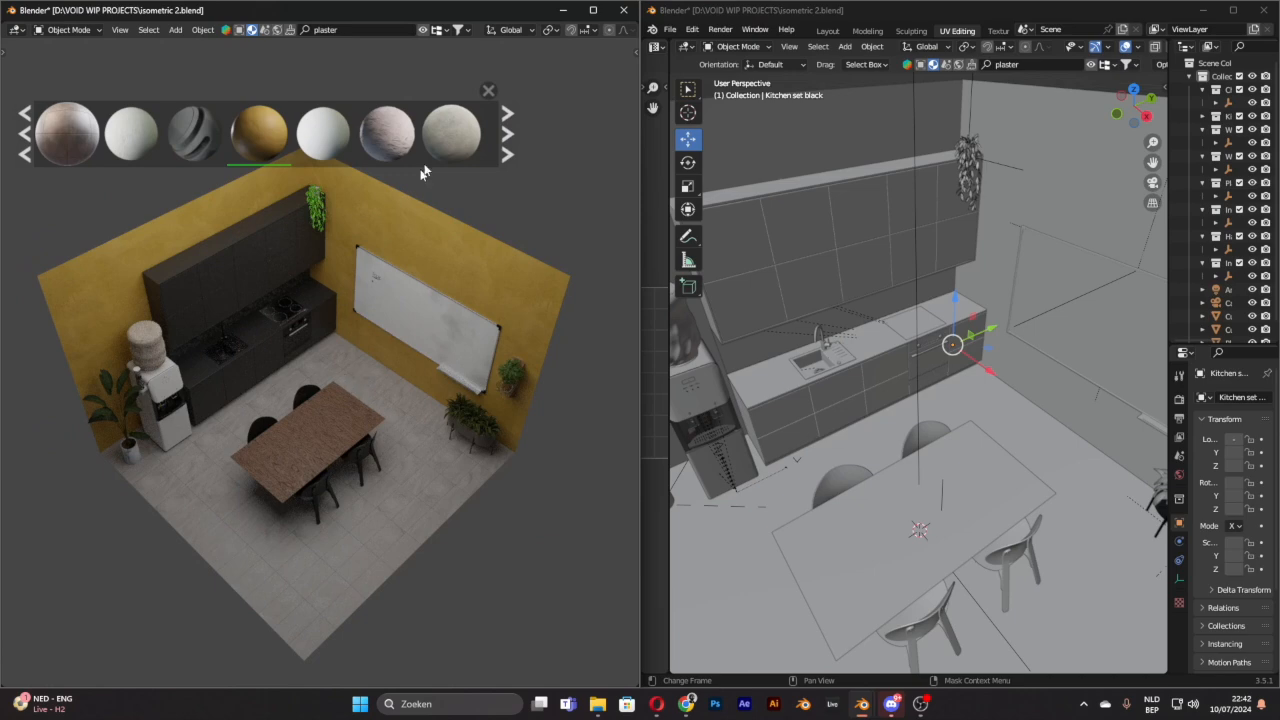
left_click(488, 90)
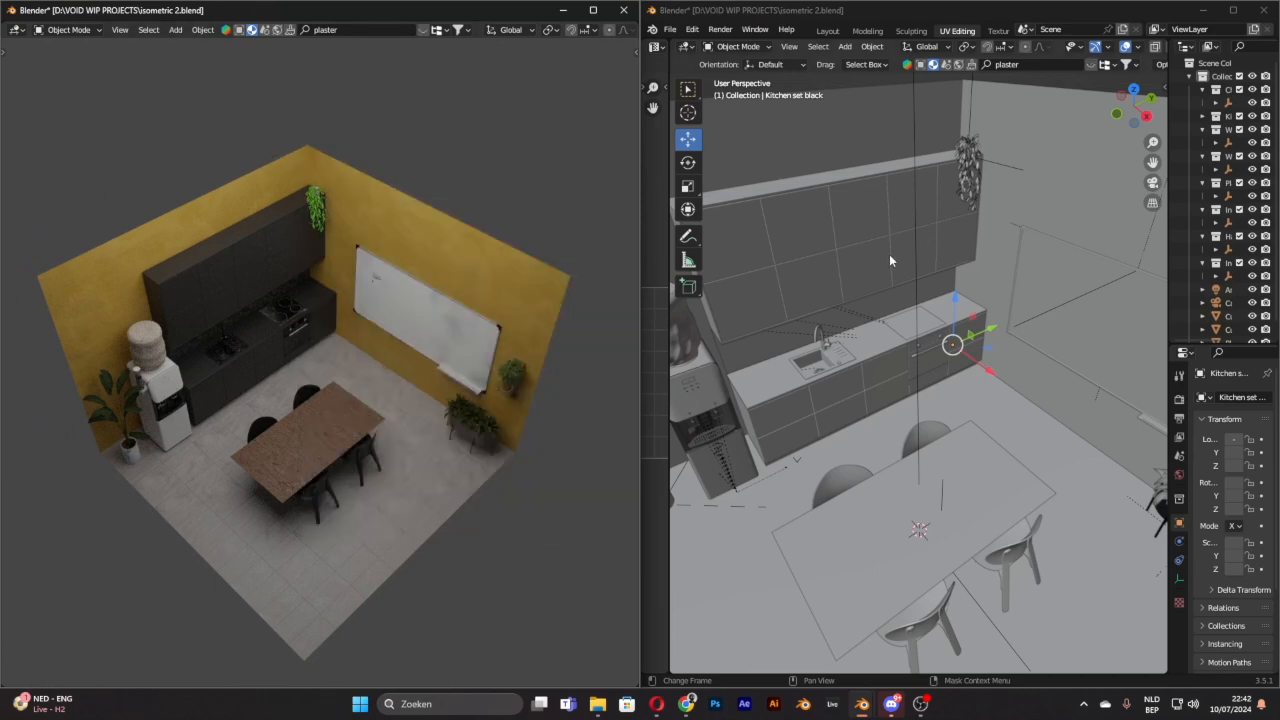
Step: Select the large area light hanging above the room
scroll(889, 260, "down", 5)
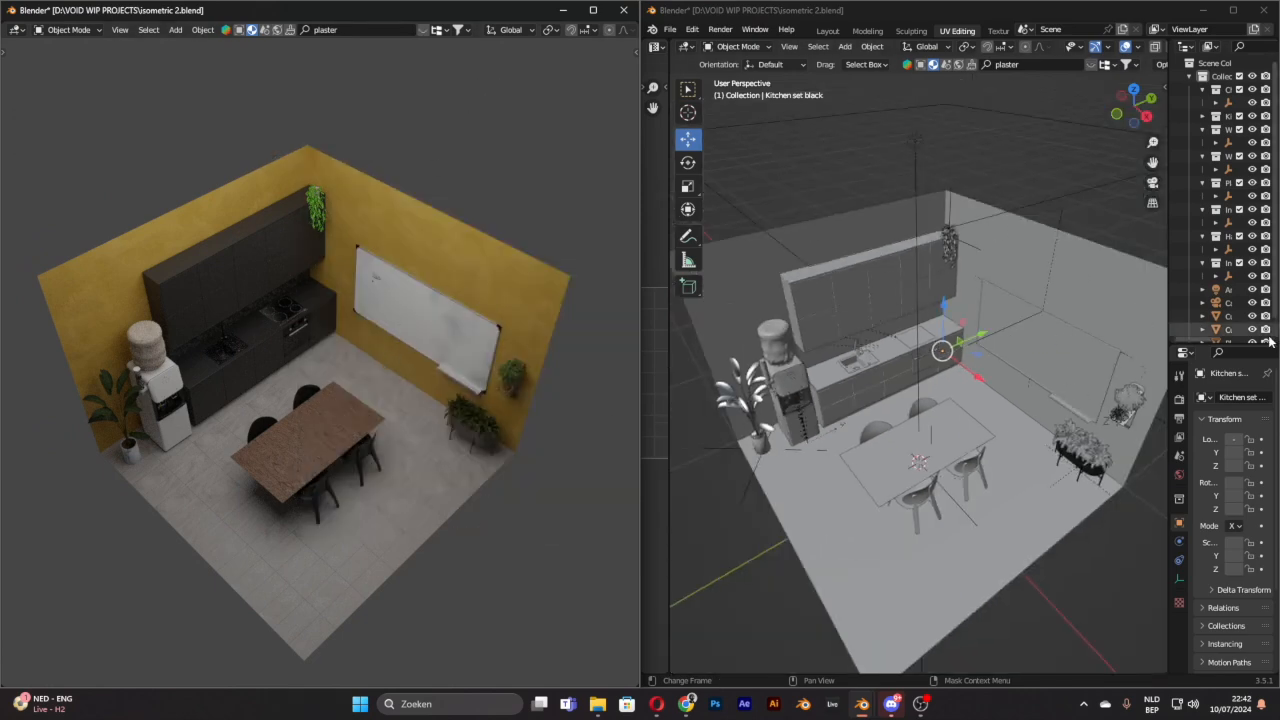
scroll(1082, 259, "down", 4)
left_click(917, 253)
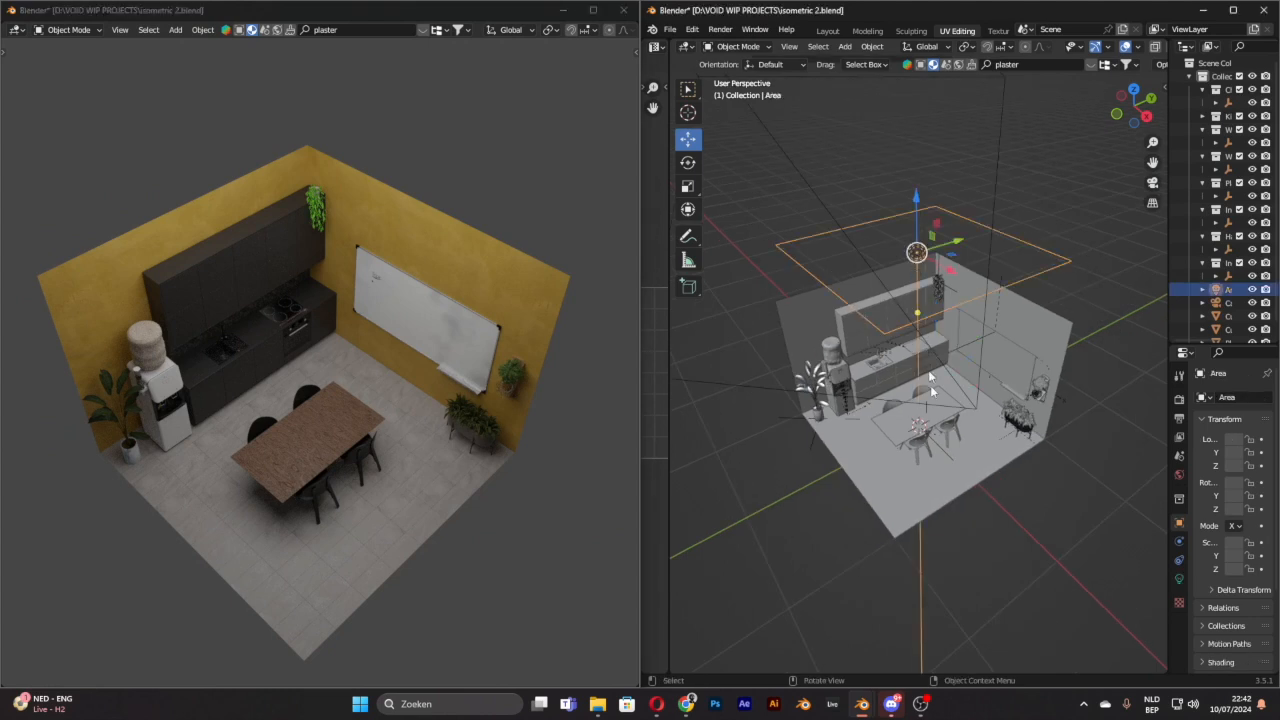
Step: Widen the properties area and set the world background's strength to 0
left_click(1180, 477)
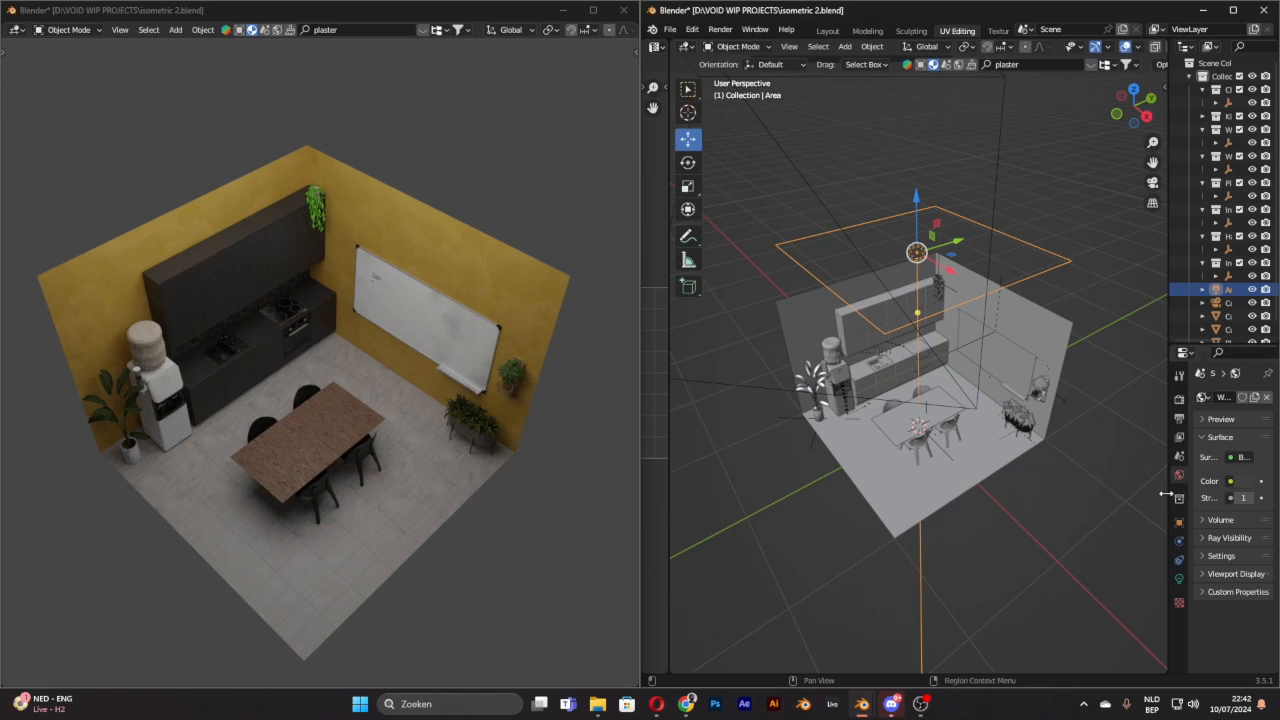
left_click_drag(1166, 493, 1048, 493)
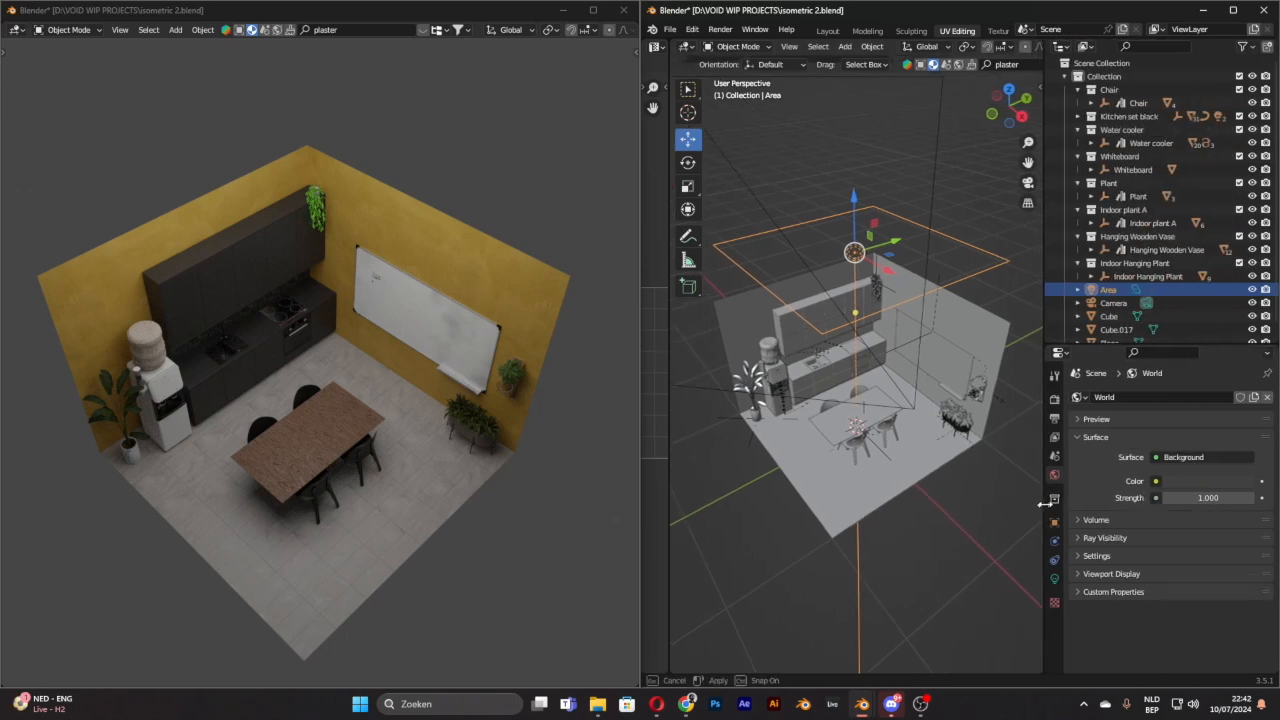
left_click(920, 262)
left_click(857, 257)
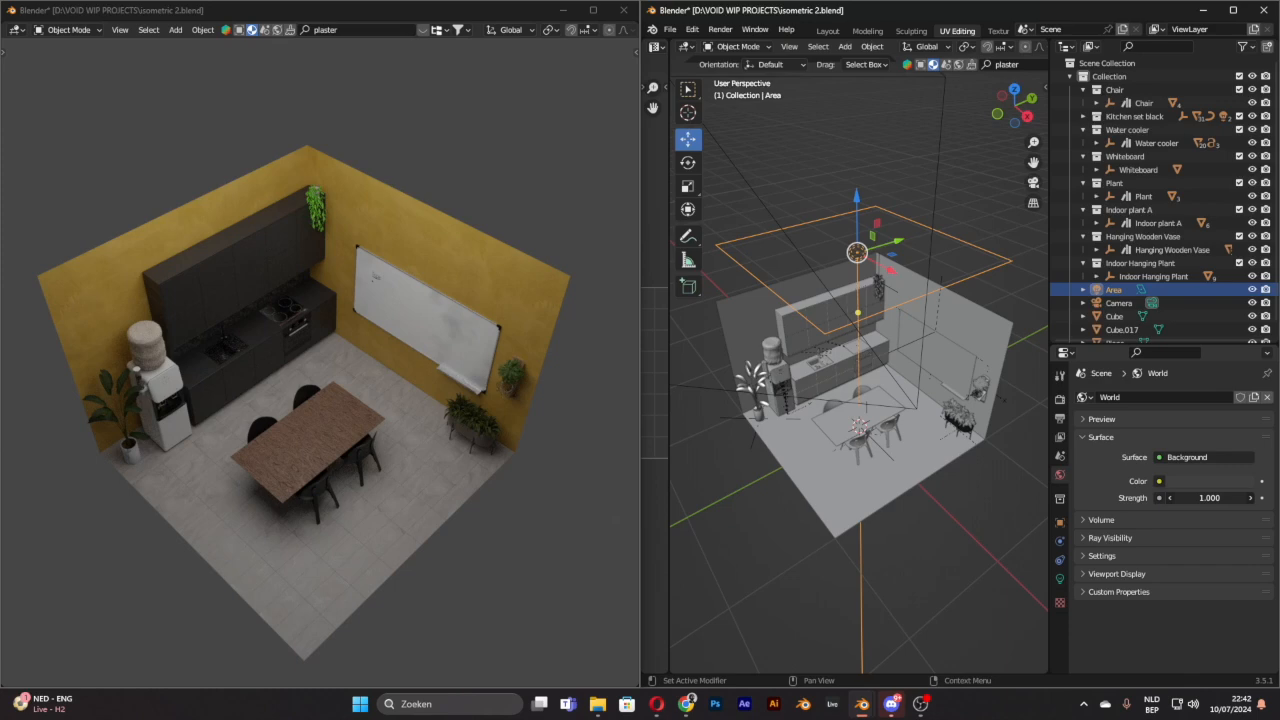
key("BackSpace")
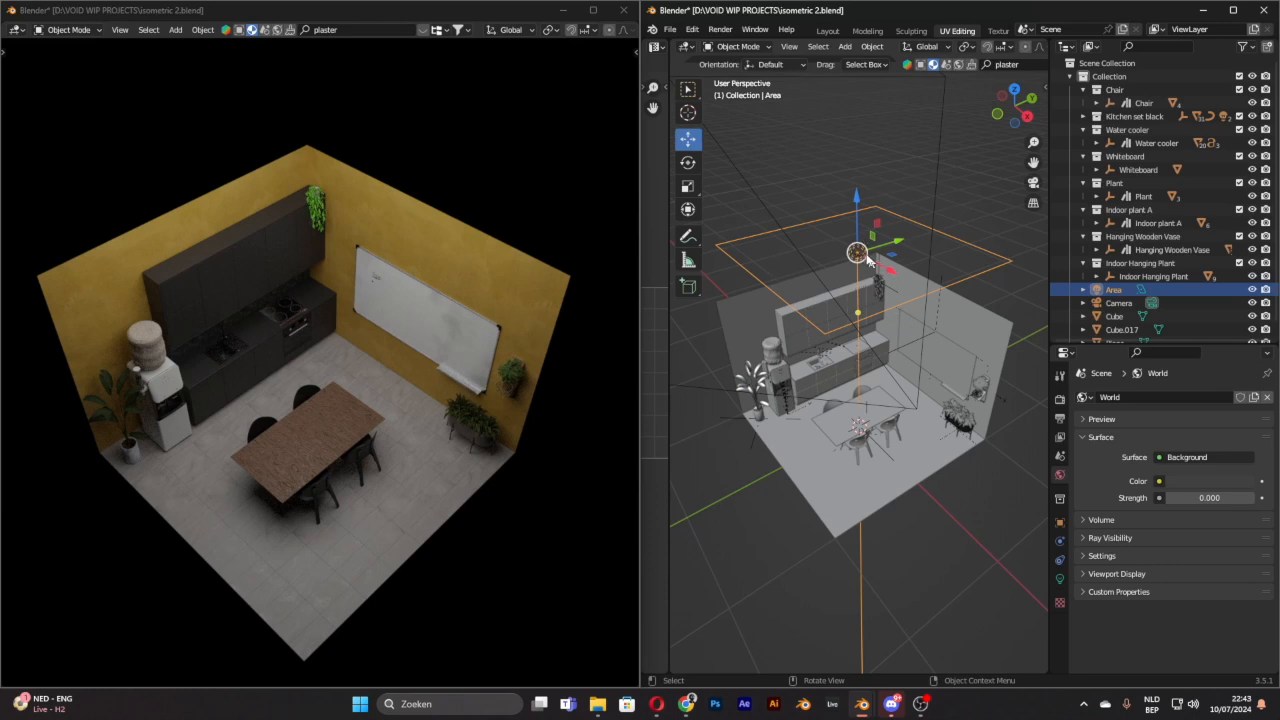
Step: Try a warm cream tint and a cool blue tint as the colour of the area light above the room
left_click(1060, 578)
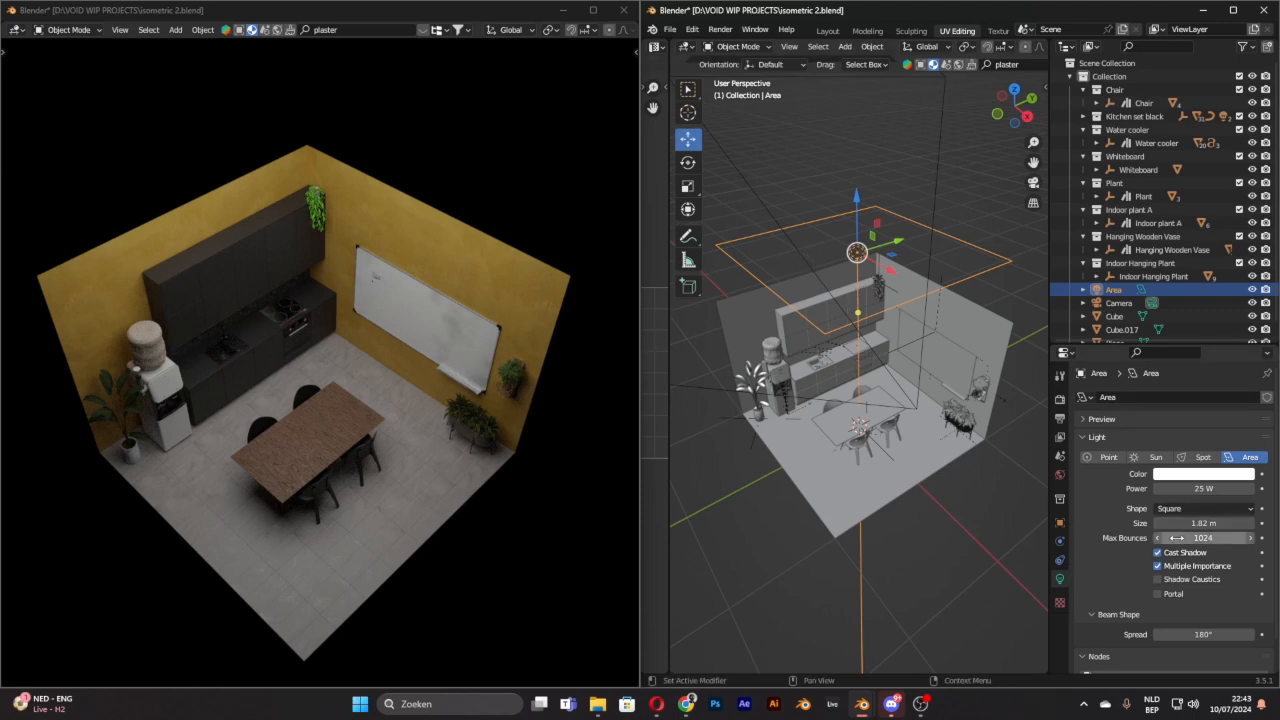
left_click(1203, 473)
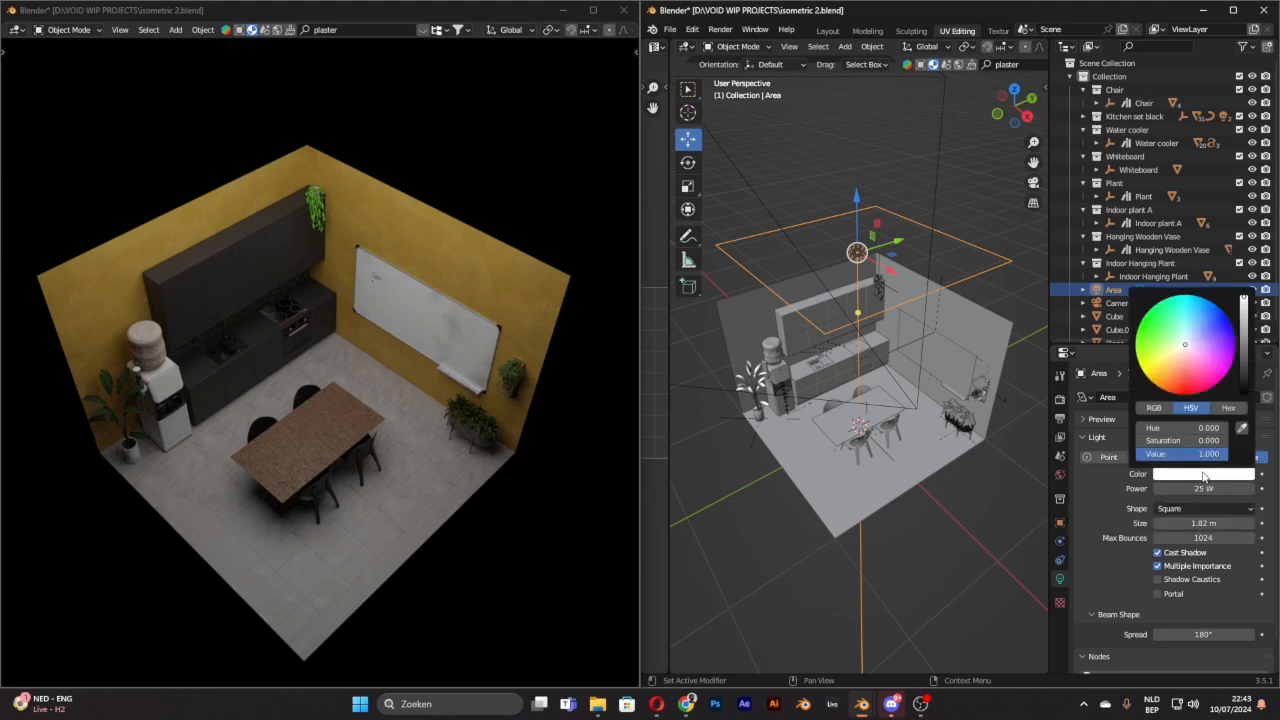
left_click(1179, 352)
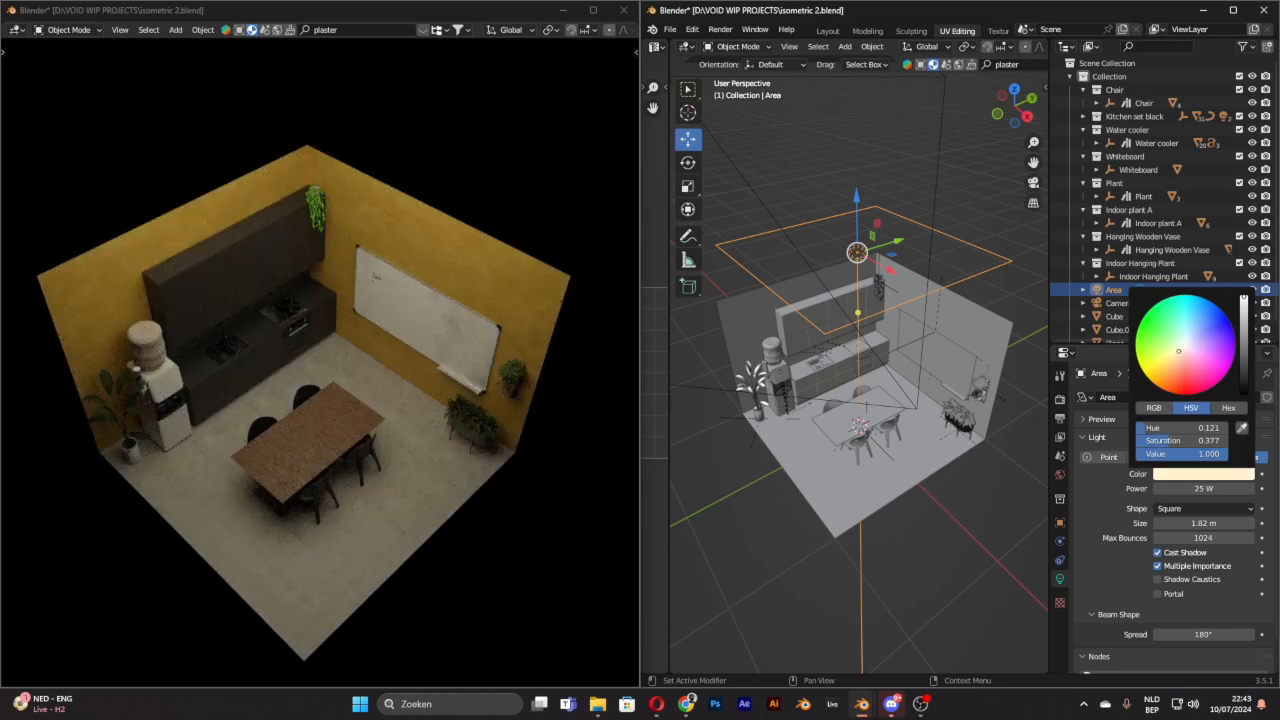
left_click(1187, 477)
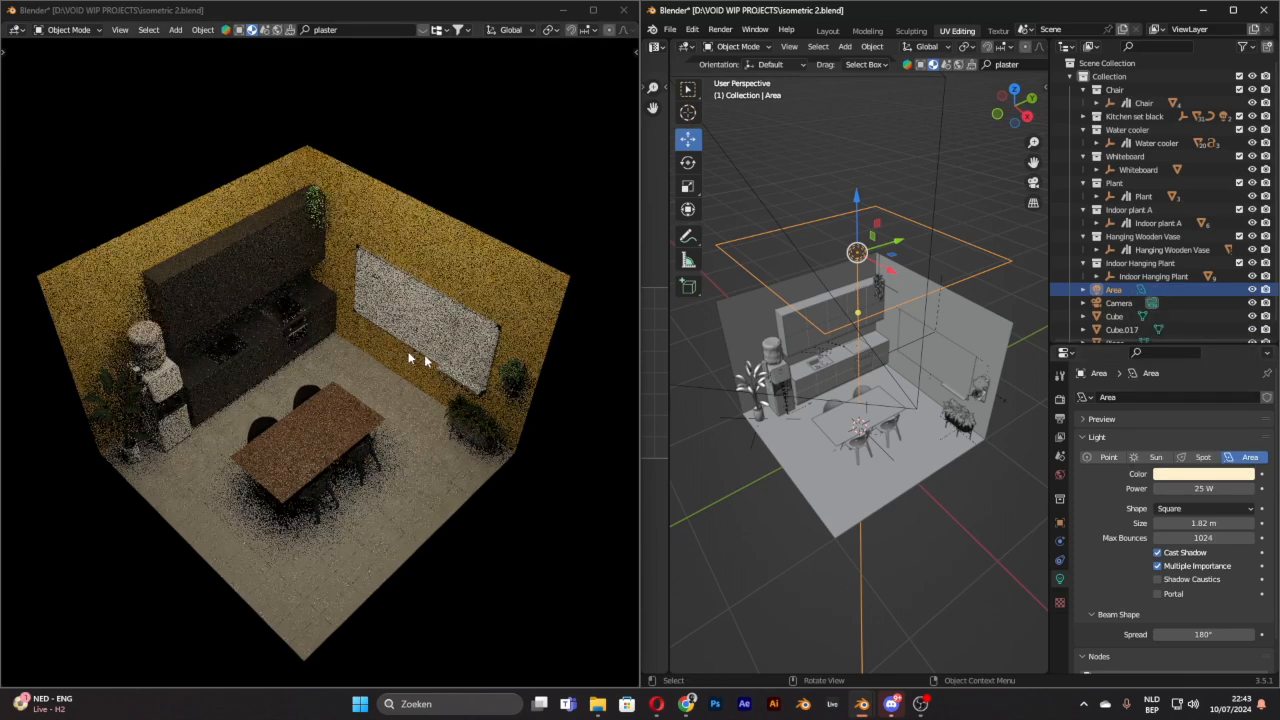
left_click(1195, 474)
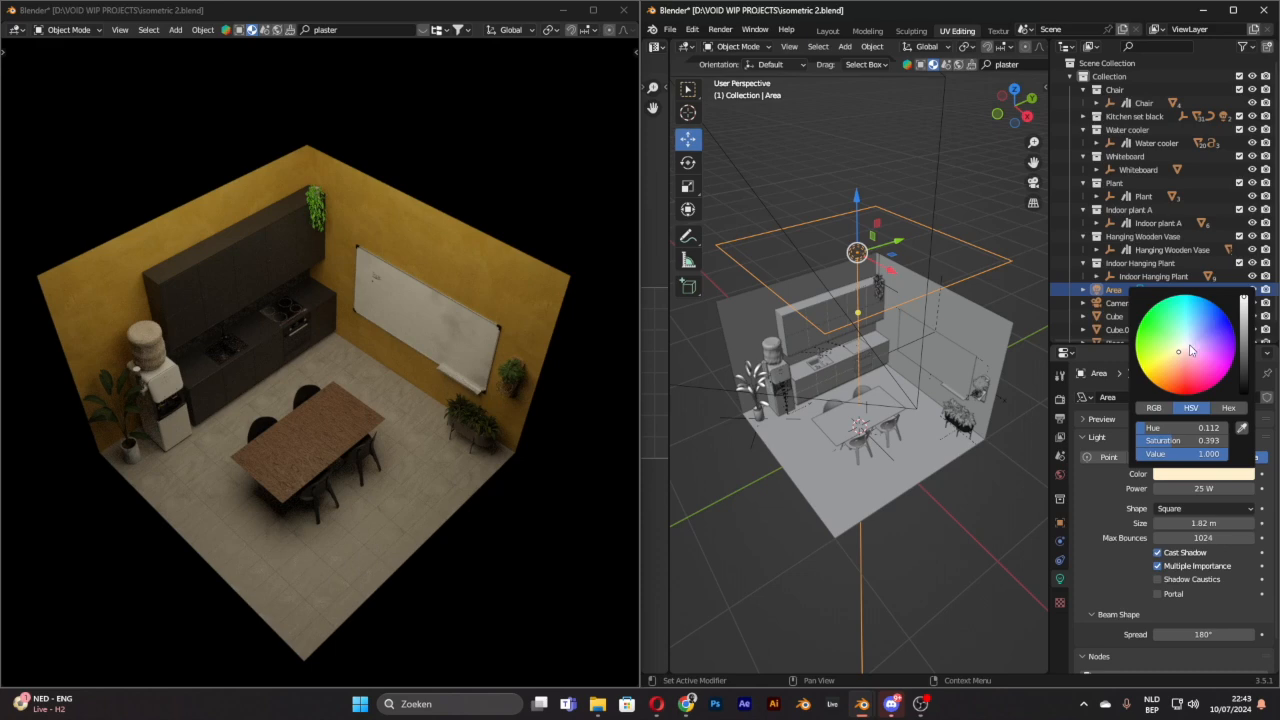
left_click(1189, 339)
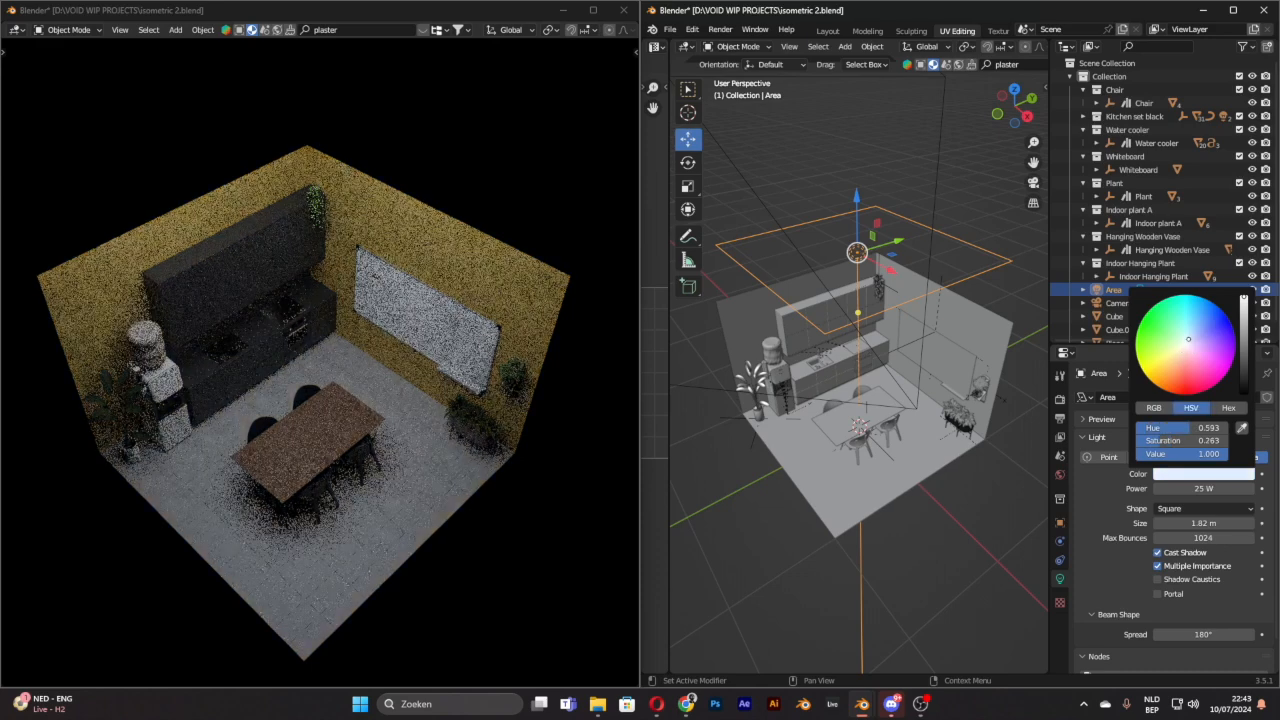
left_click_drag(1190, 338, 1192, 338)
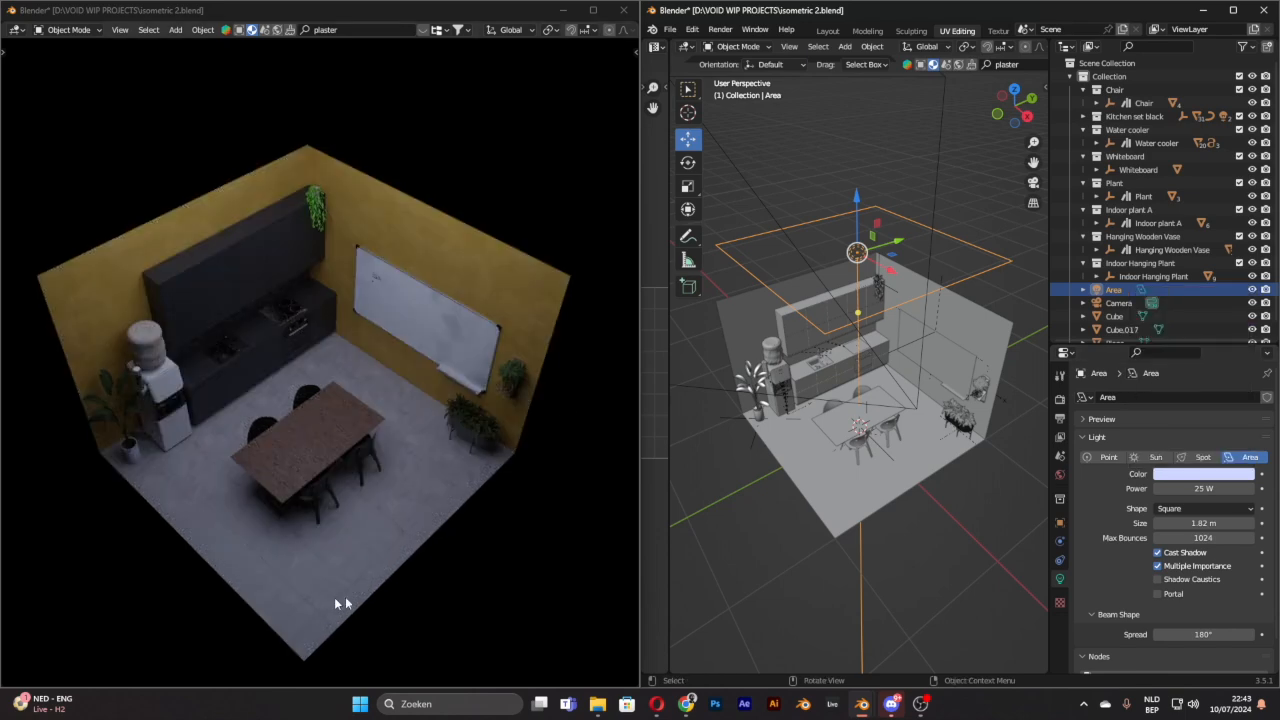
Step: Set the area light's colour to a near-white with hue 0.125 and saturation 0.042
left_click(1203, 474)
left_click(1184, 346)
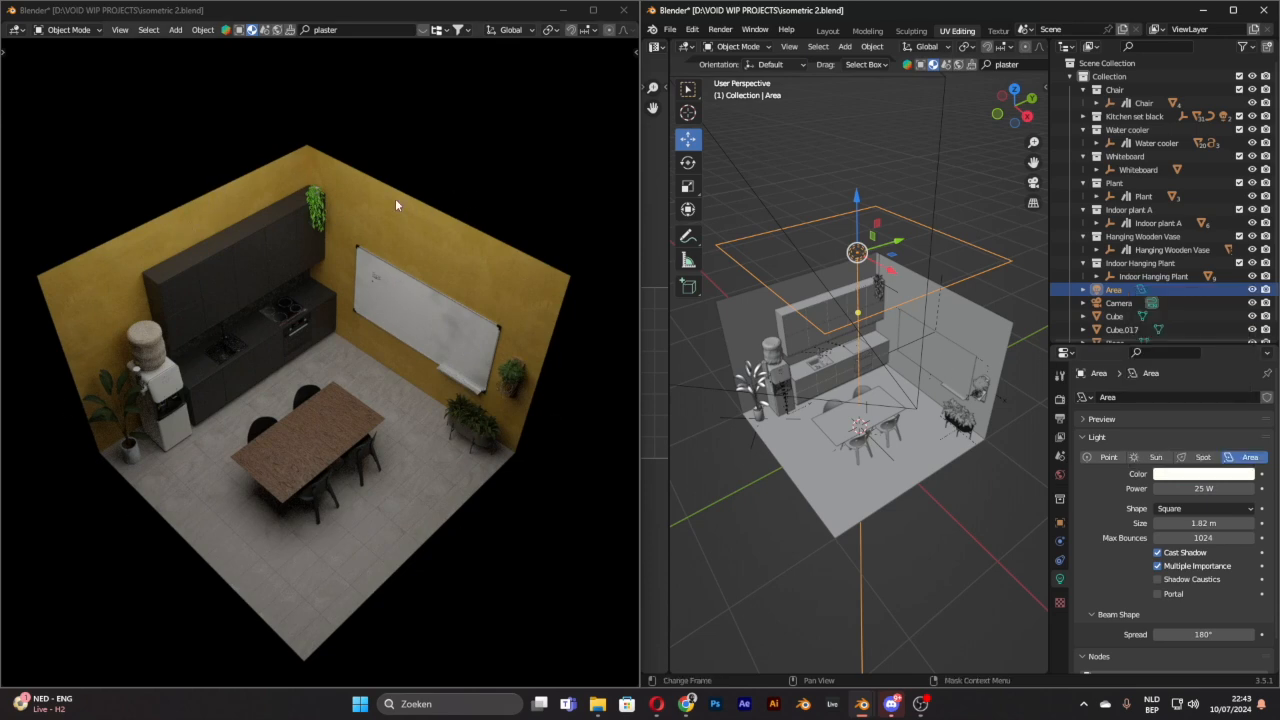
left_click(1222, 476)
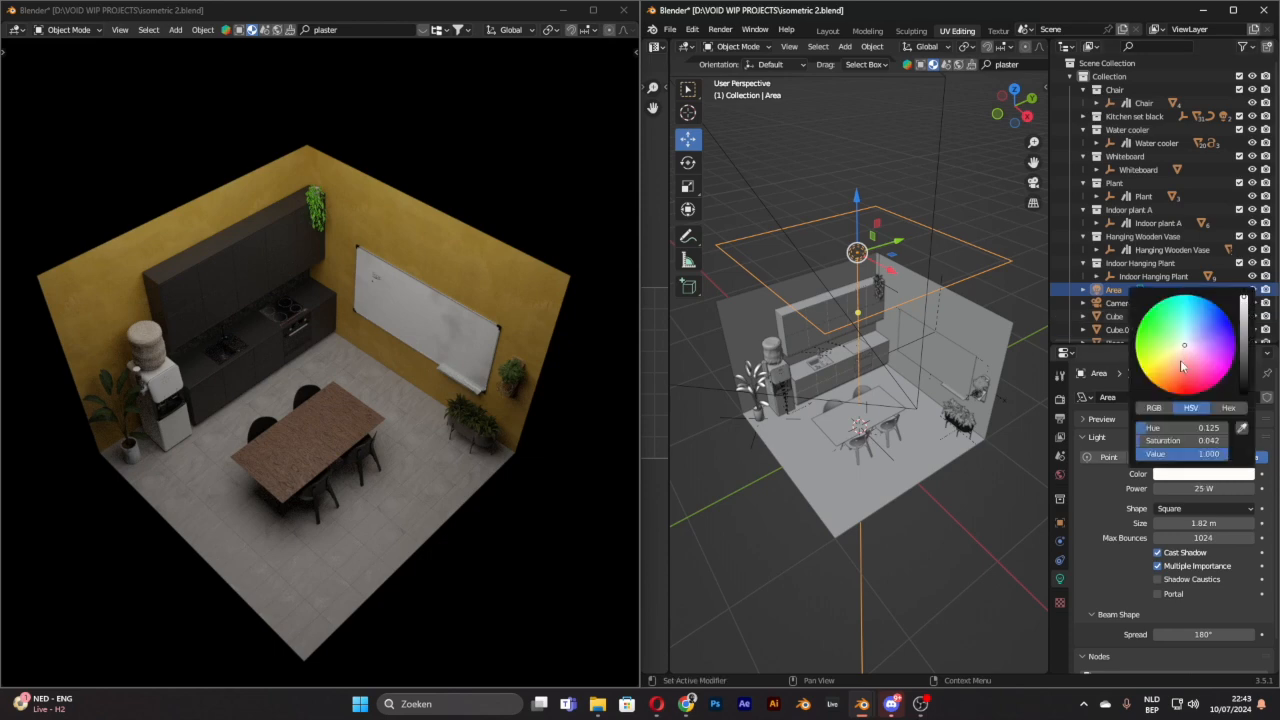
left_click(1208, 489)
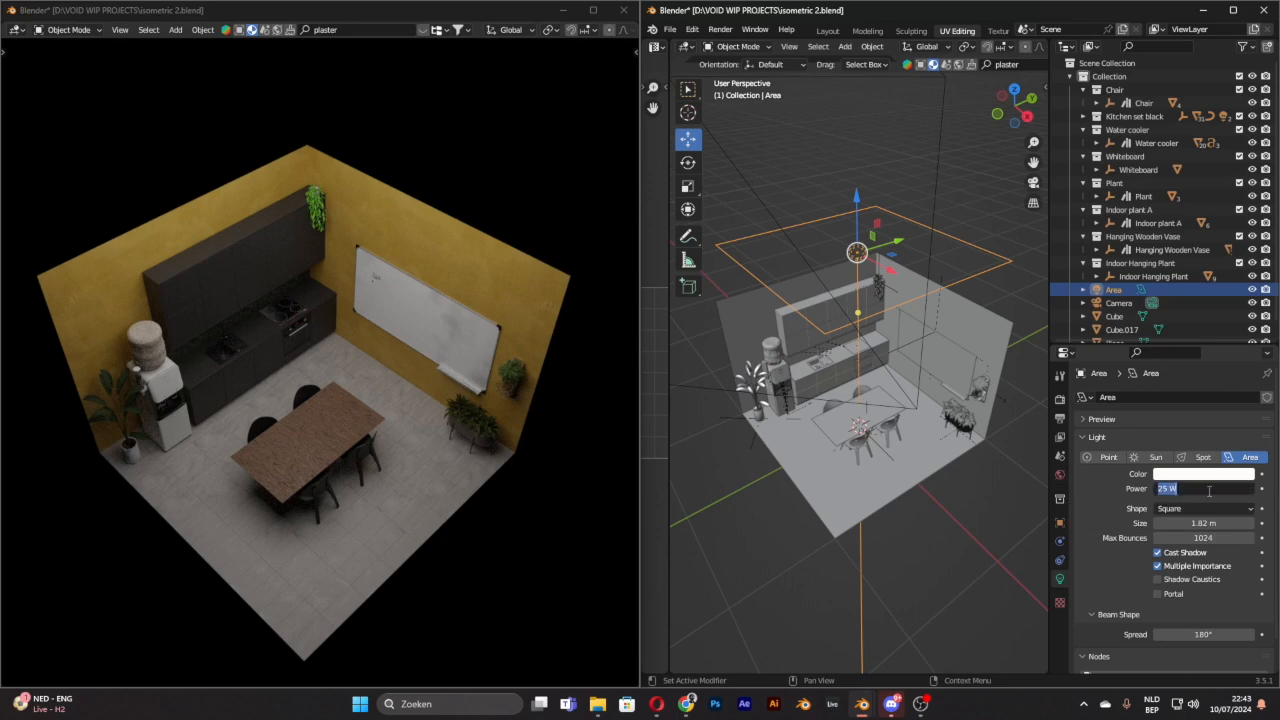
left_click(1102, 542)
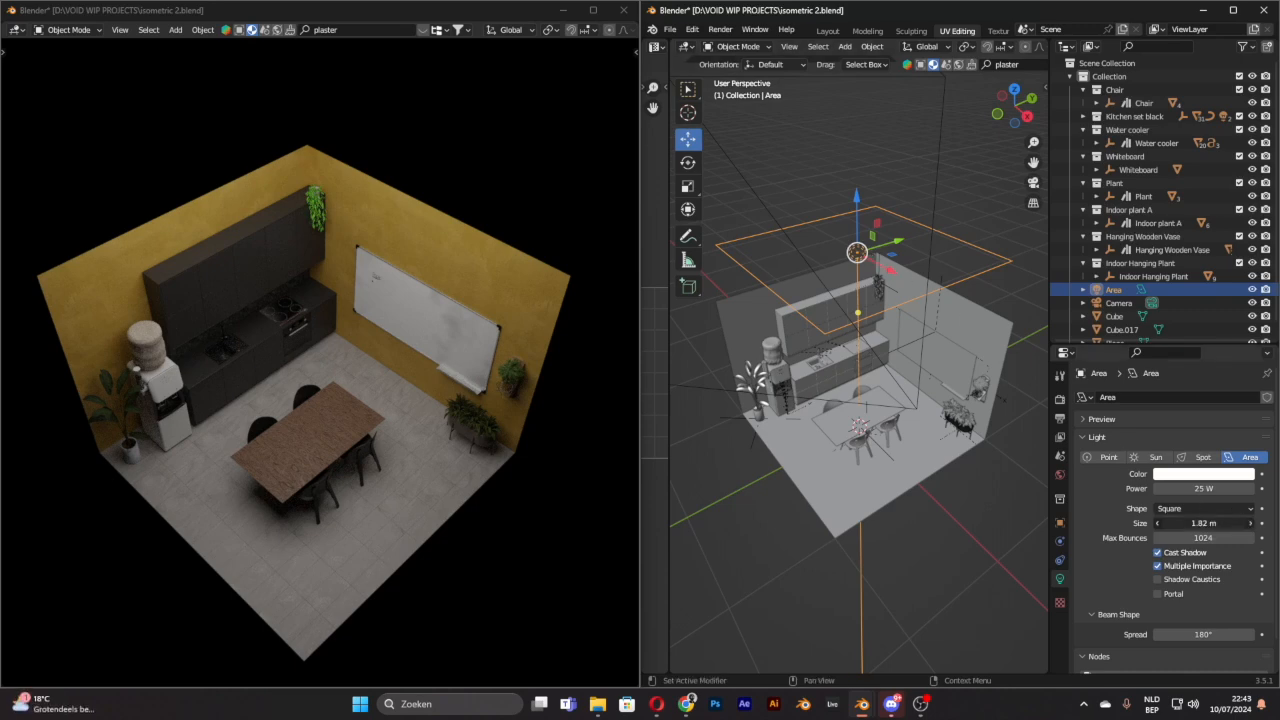
Step: Try shrinking the area light to sizes of 0 m and 0.01 m to compare the shadows
left_click_drag(1203, 523, 1160, 523)
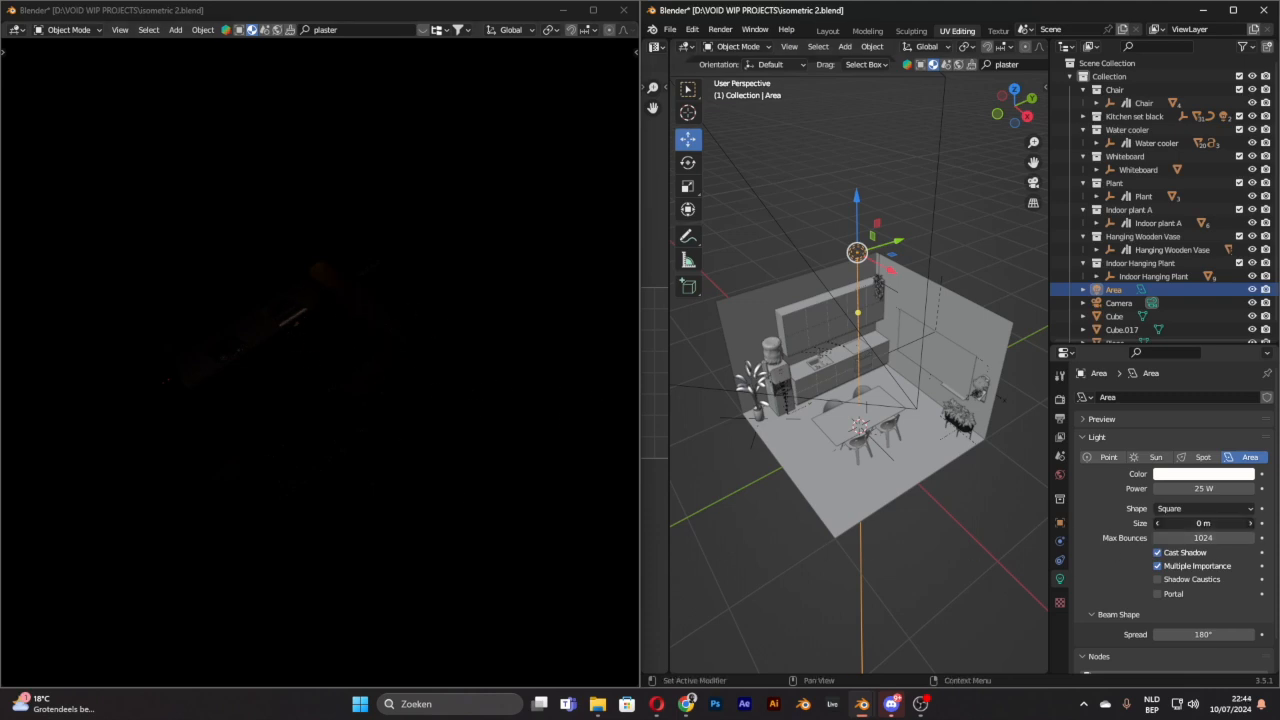
left_click(1203, 523)
left_click(1108, 523)
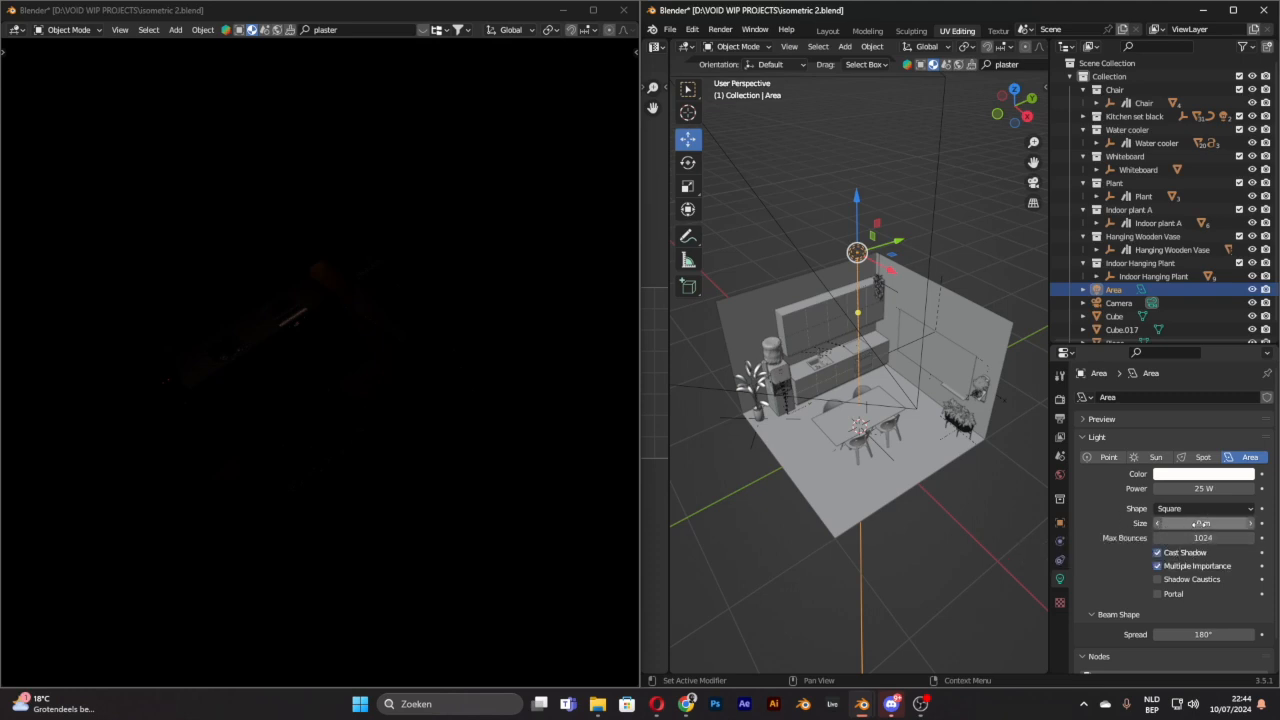
left_click_drag(1200, 523, 1206, 523)
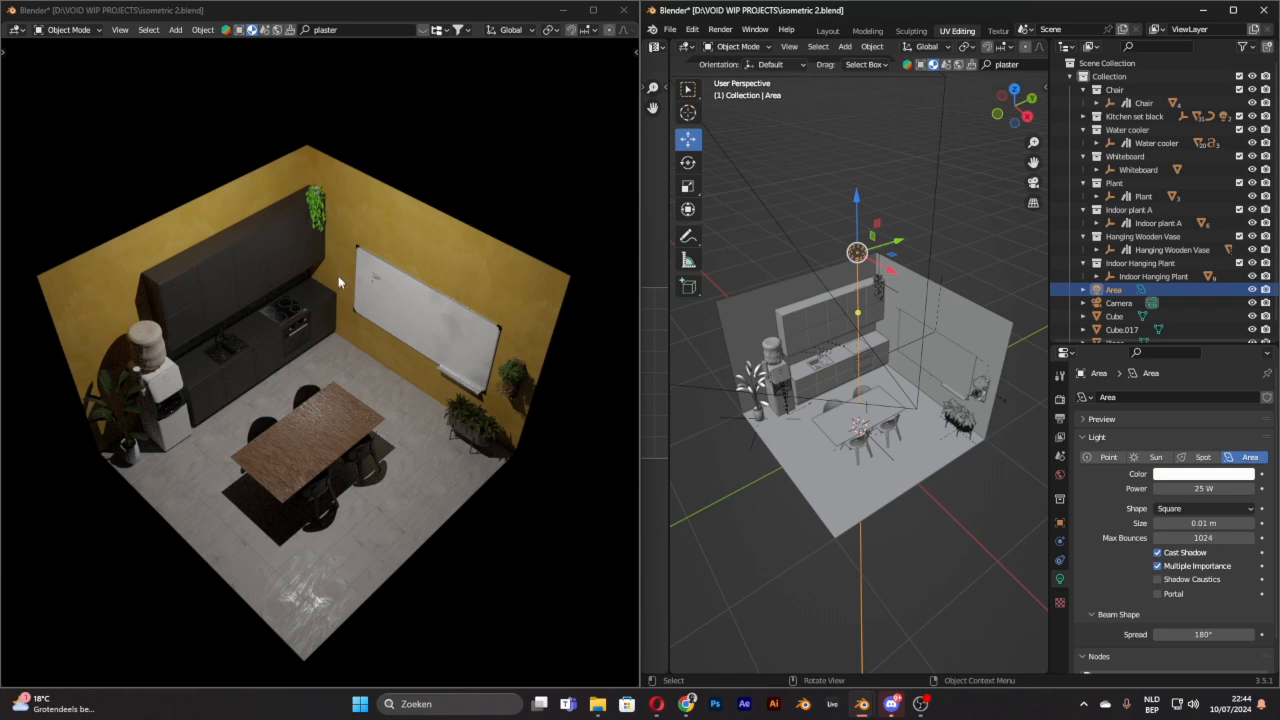
left_click(491, 438)
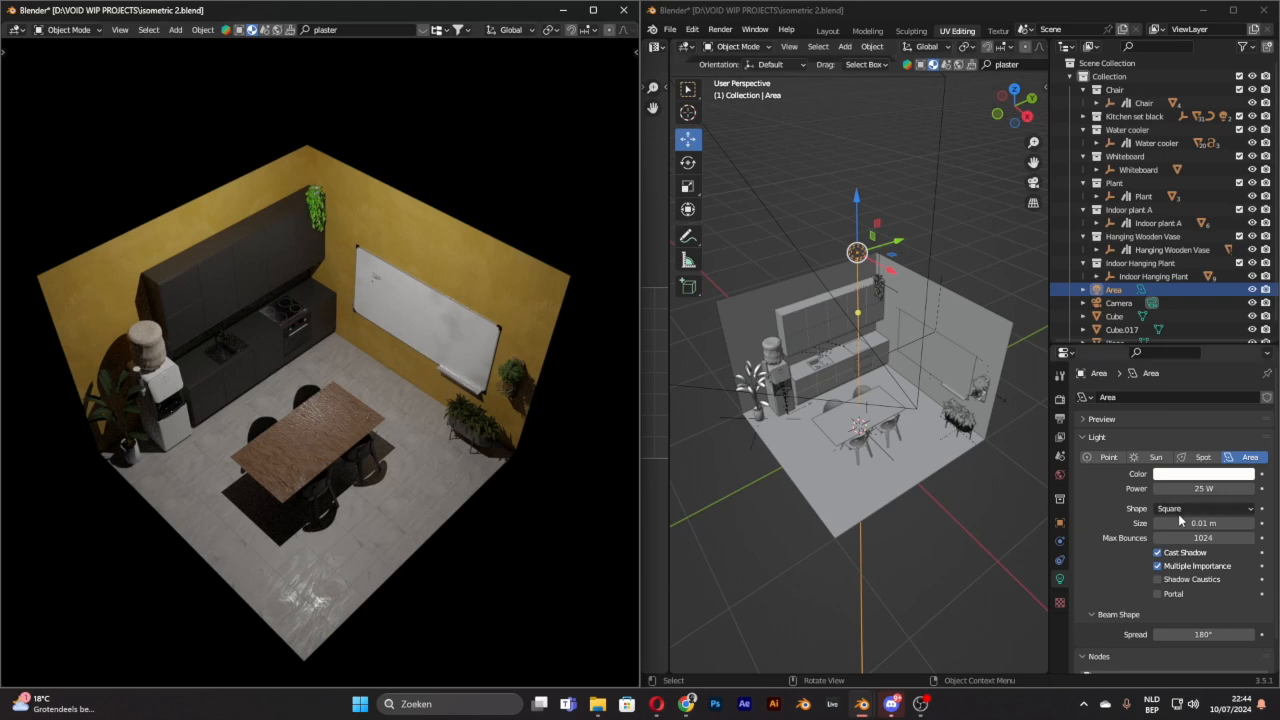
Step: Try several area light sizes between 0.2 m and 1.68 m to compare how soft the shadows are
left_click_drag(1181, 523, 1254, 523)
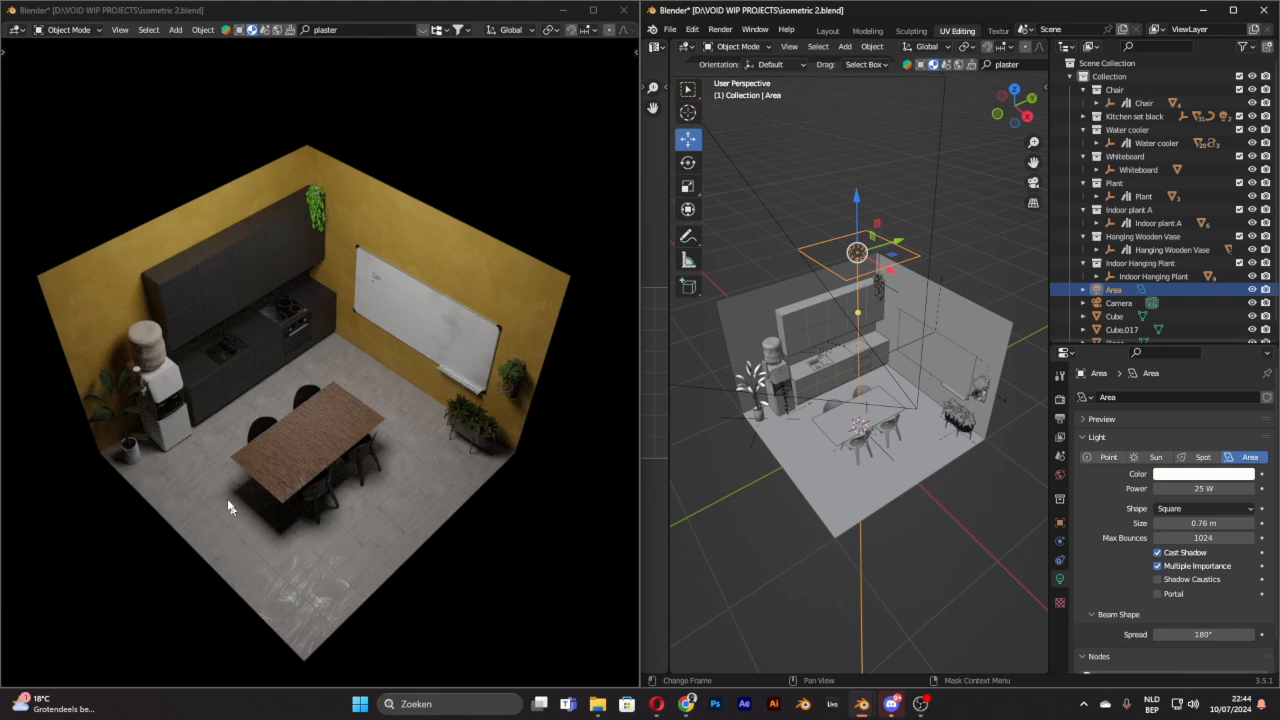
left_click_drag(1200, 522, 1163, 523)
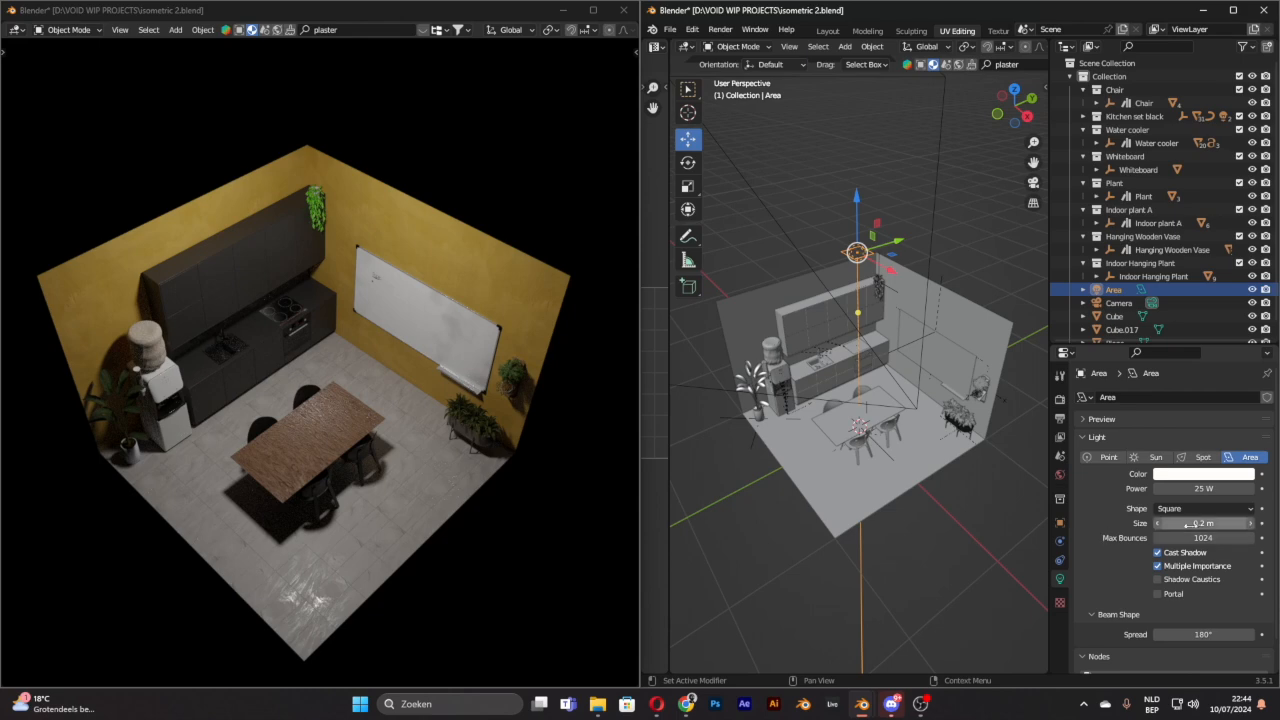
left_click_drag(1213, 523, 1262, 524)
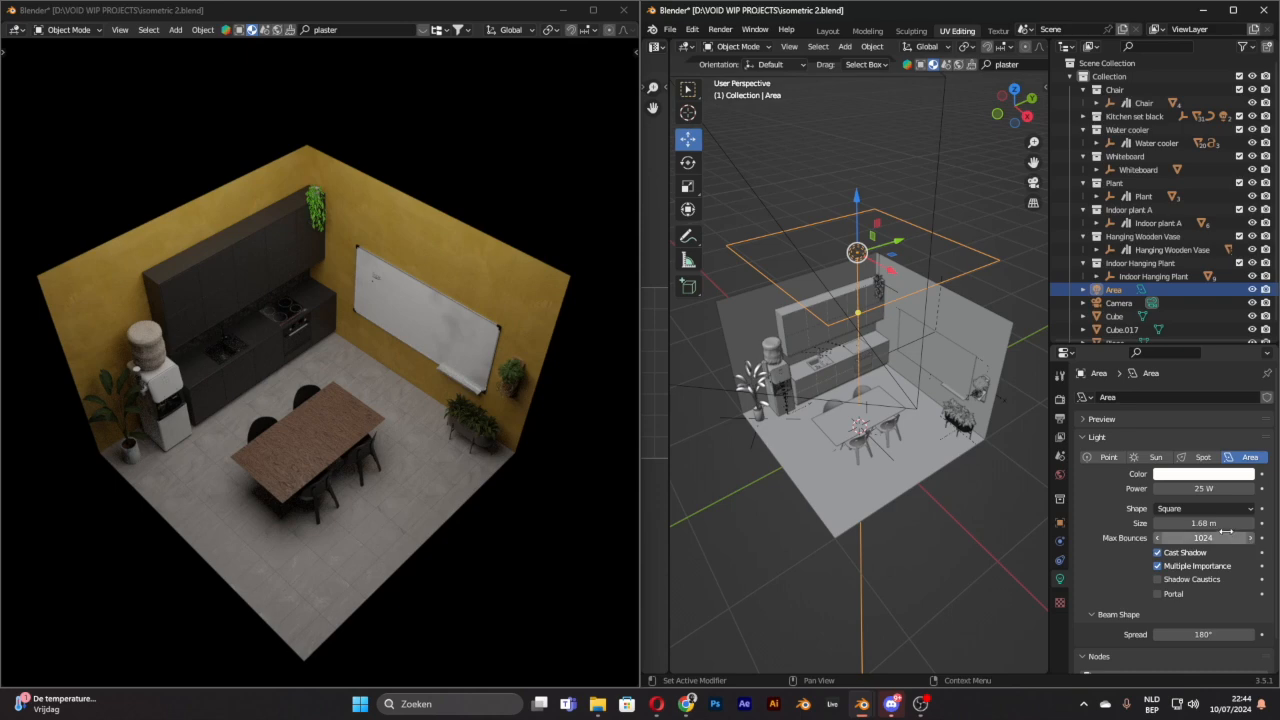
left_click_drag(1226, 524, 1165, 524)
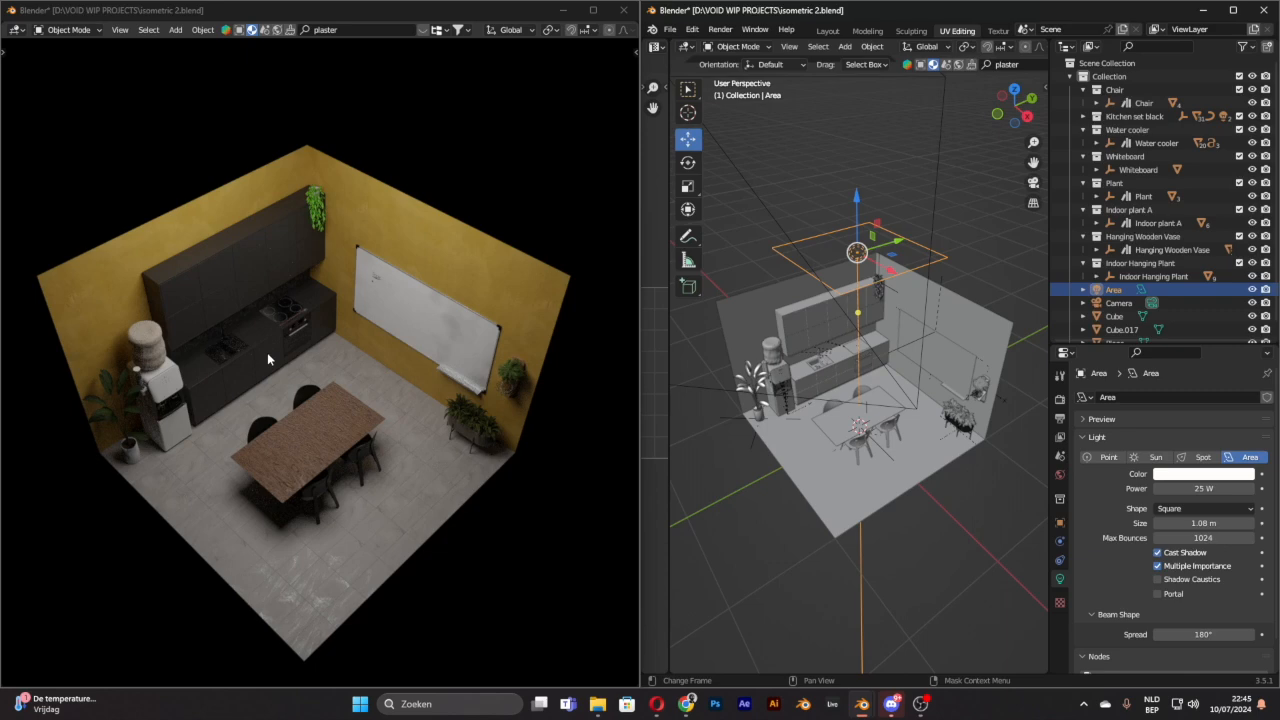
mouse_move(1203, 523)
left_mouse_down()
mouse_move(1130, 523)
mouse_move(1238, 523)
mouse_move(1188, 525)
left_mouse_up()
Step: Set the area light's size to 1.5 m and its power to 50 W
left_click(1208, 525)
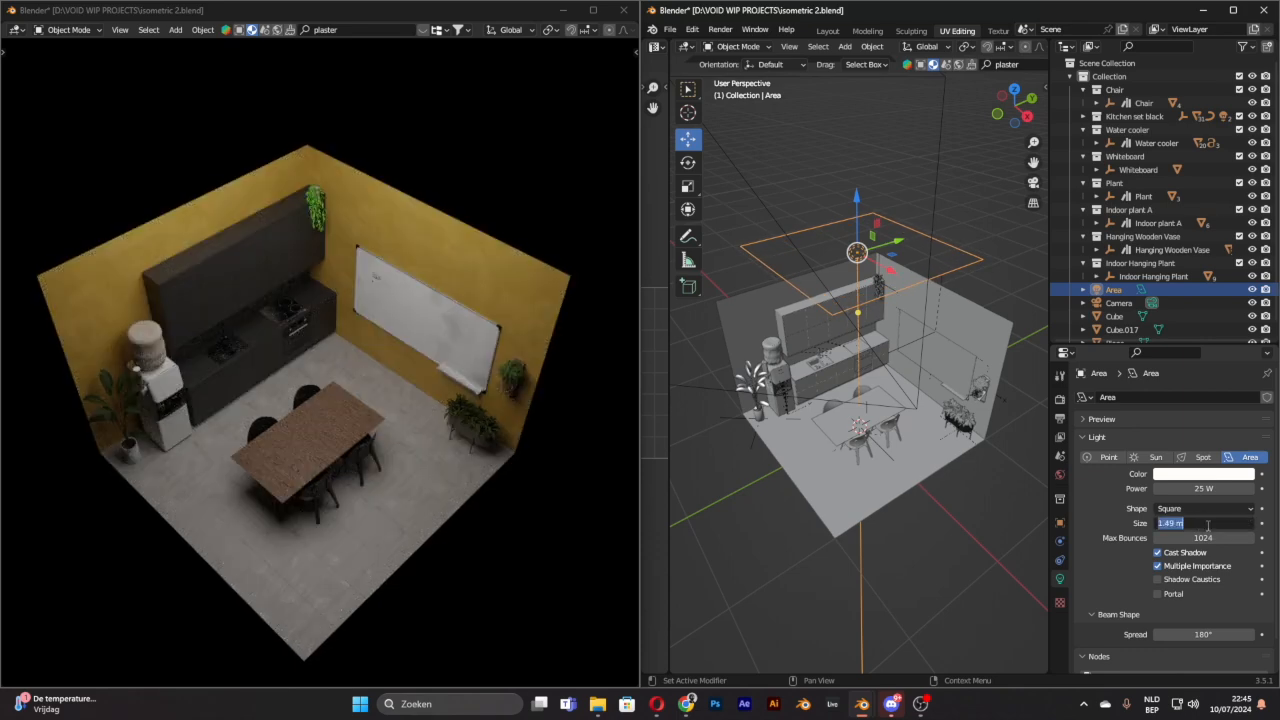
type("1.5")
key("Return")
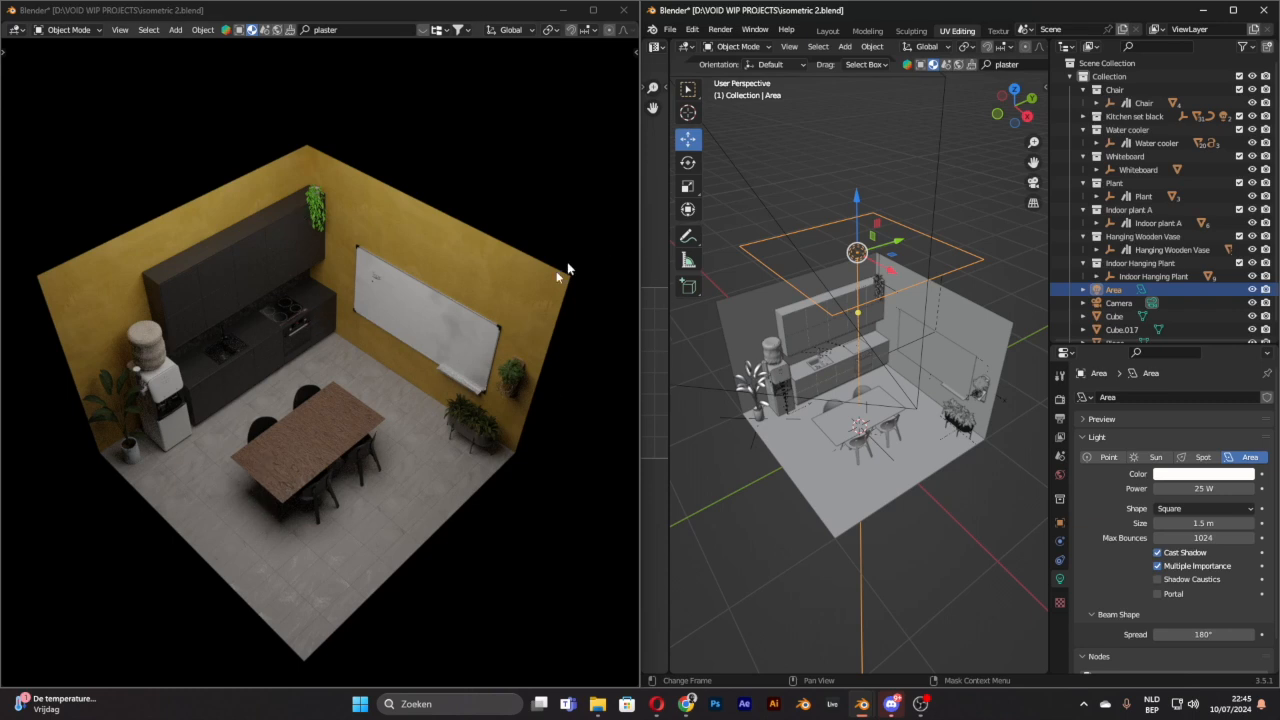
left_click(1222, 489)
type("50")
key("Return")
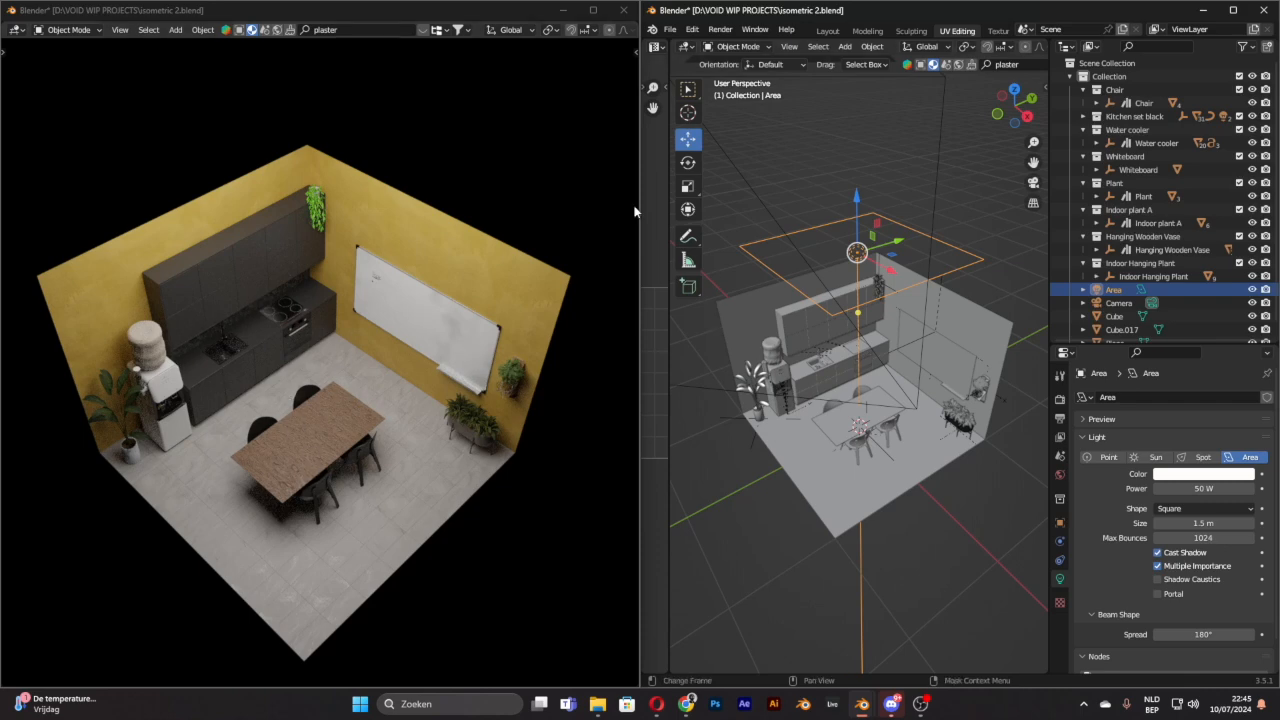
Step: Add a mesh plane at the room's floor and scale it up into a large ground surface extending well beyond the walls
scroll(466, 251, "down", 3)
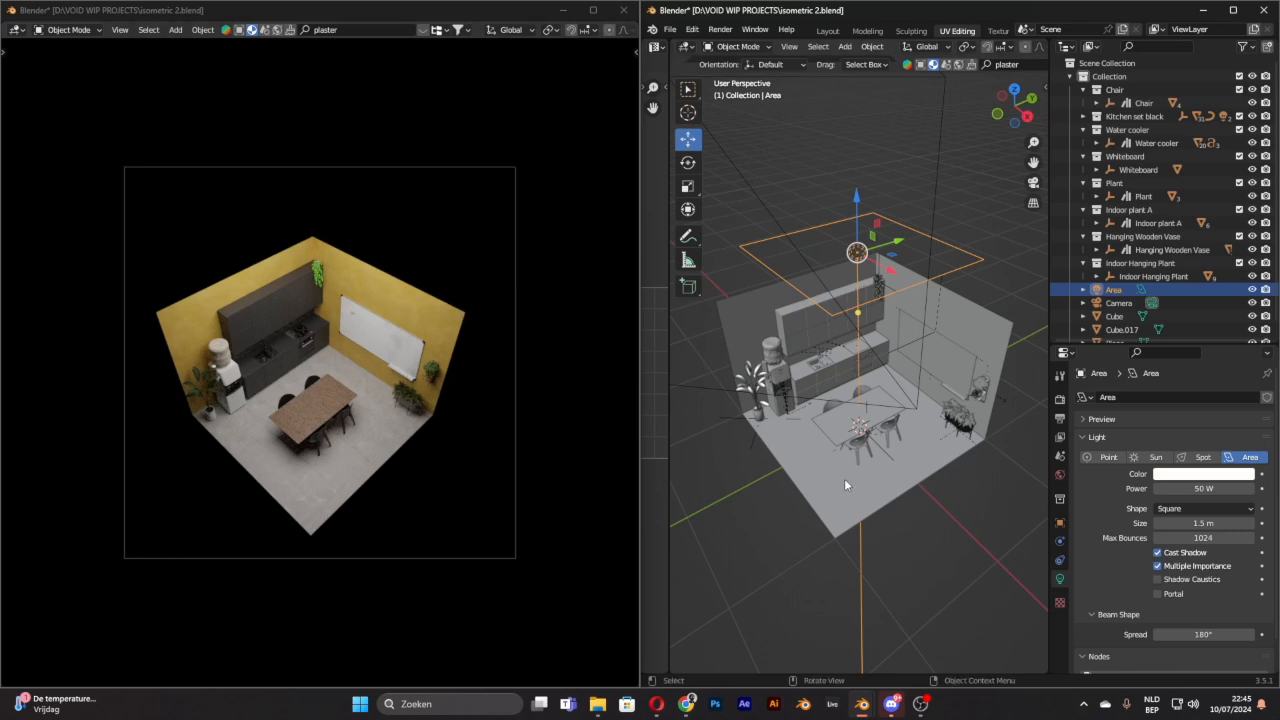
left_click(1060, 474)
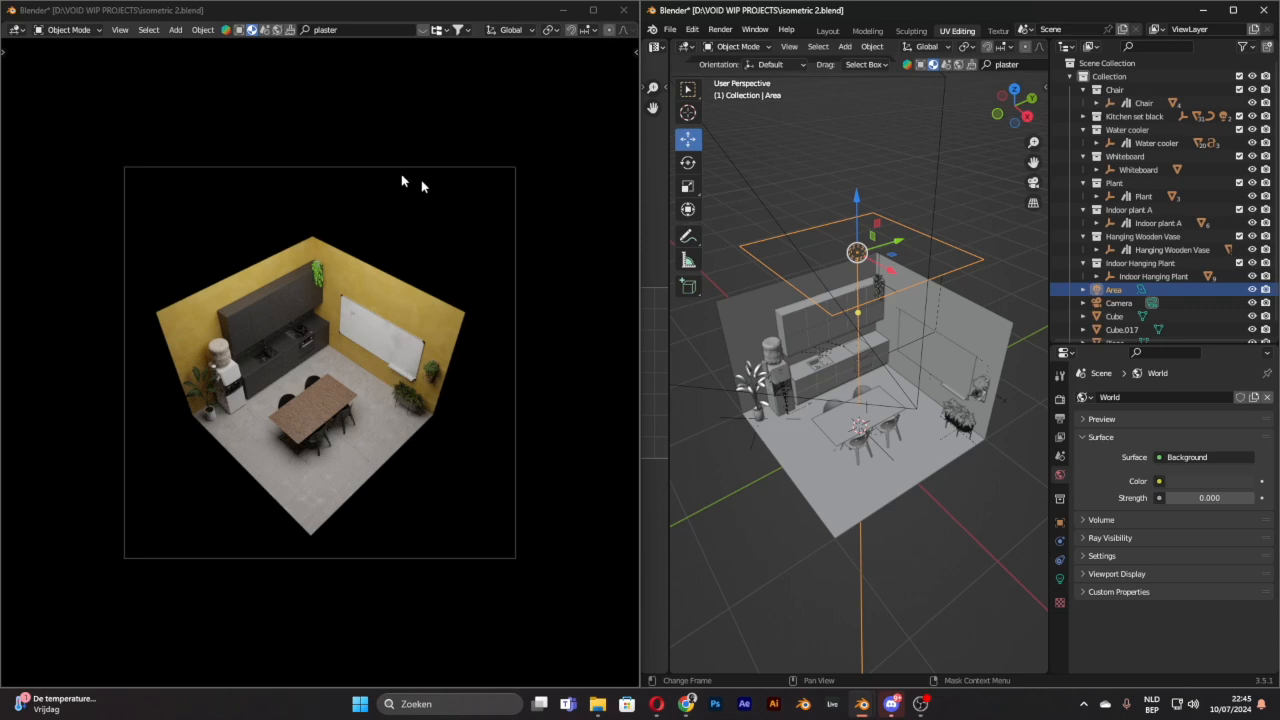
left_click(845, 47)
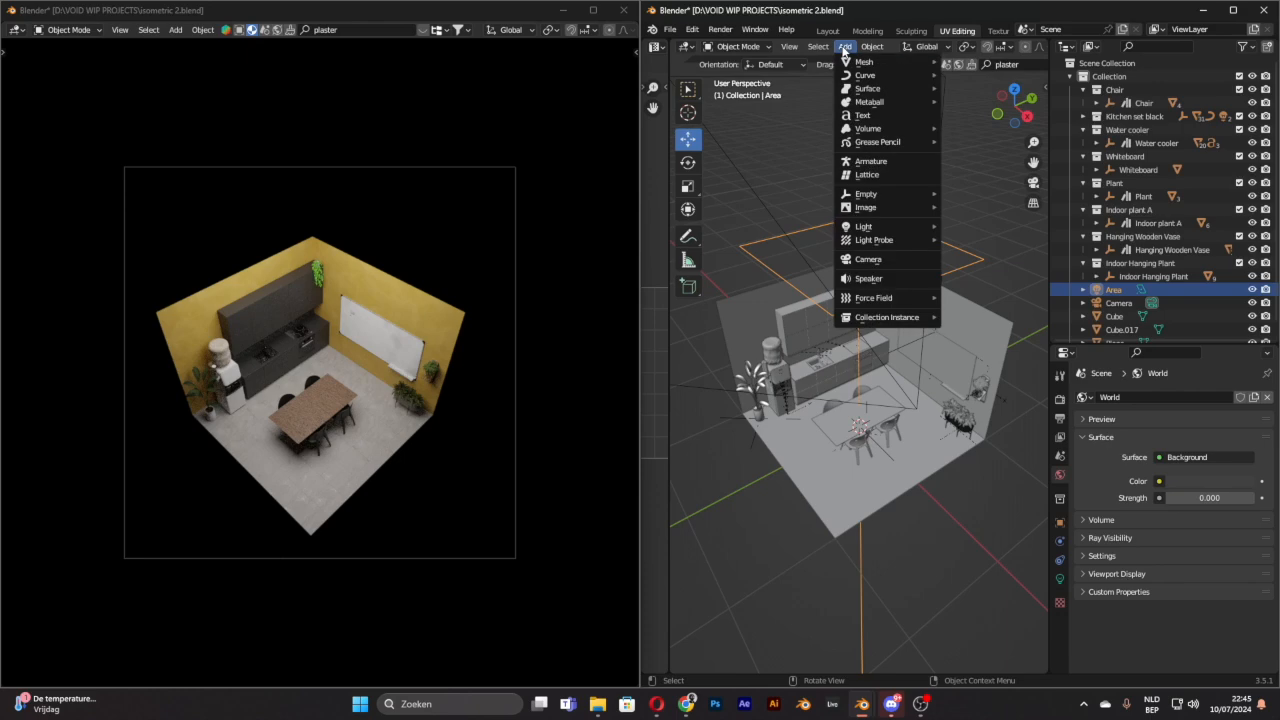
mouse_move(864, 62)
left_click(961, 61)
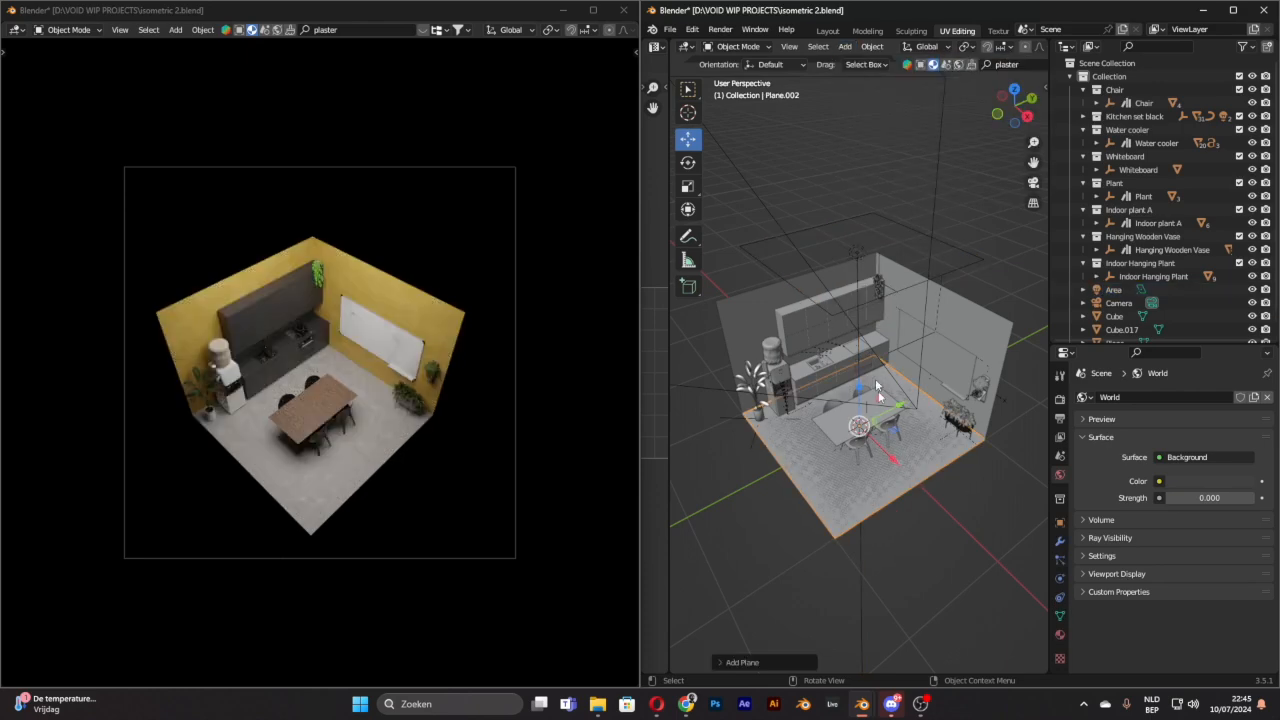
key("s")
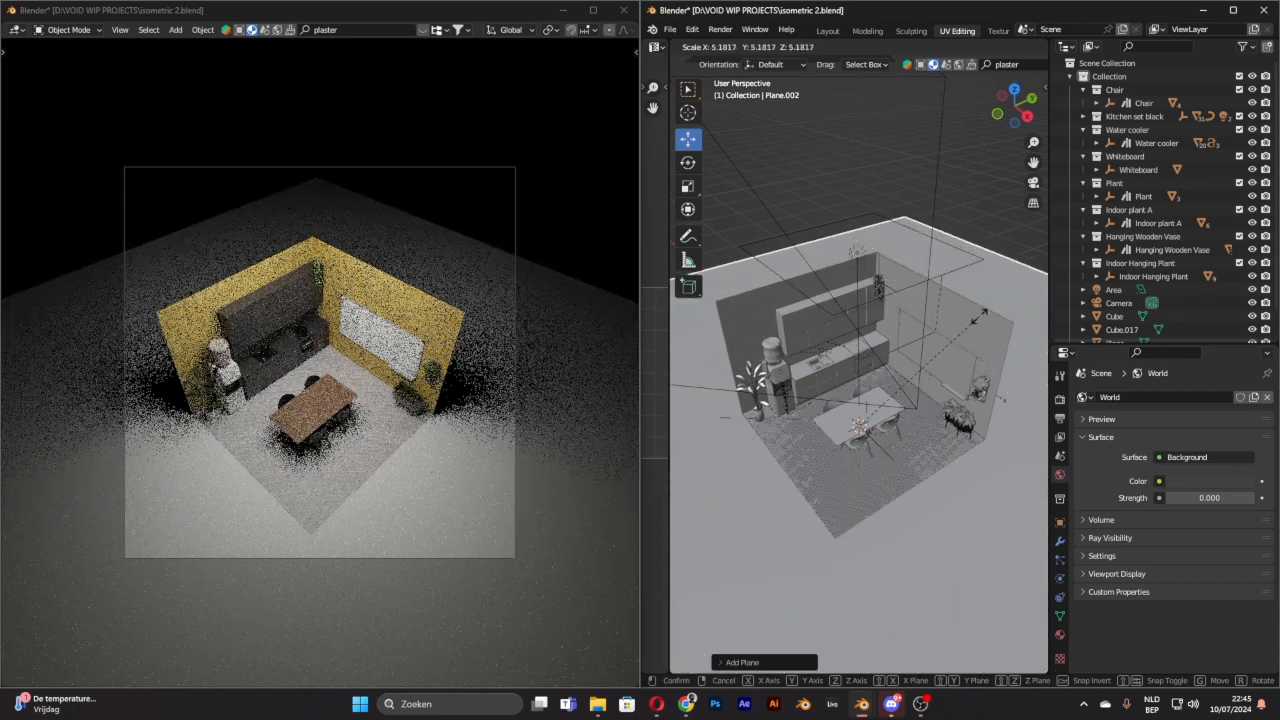
left_click(1013, 162)
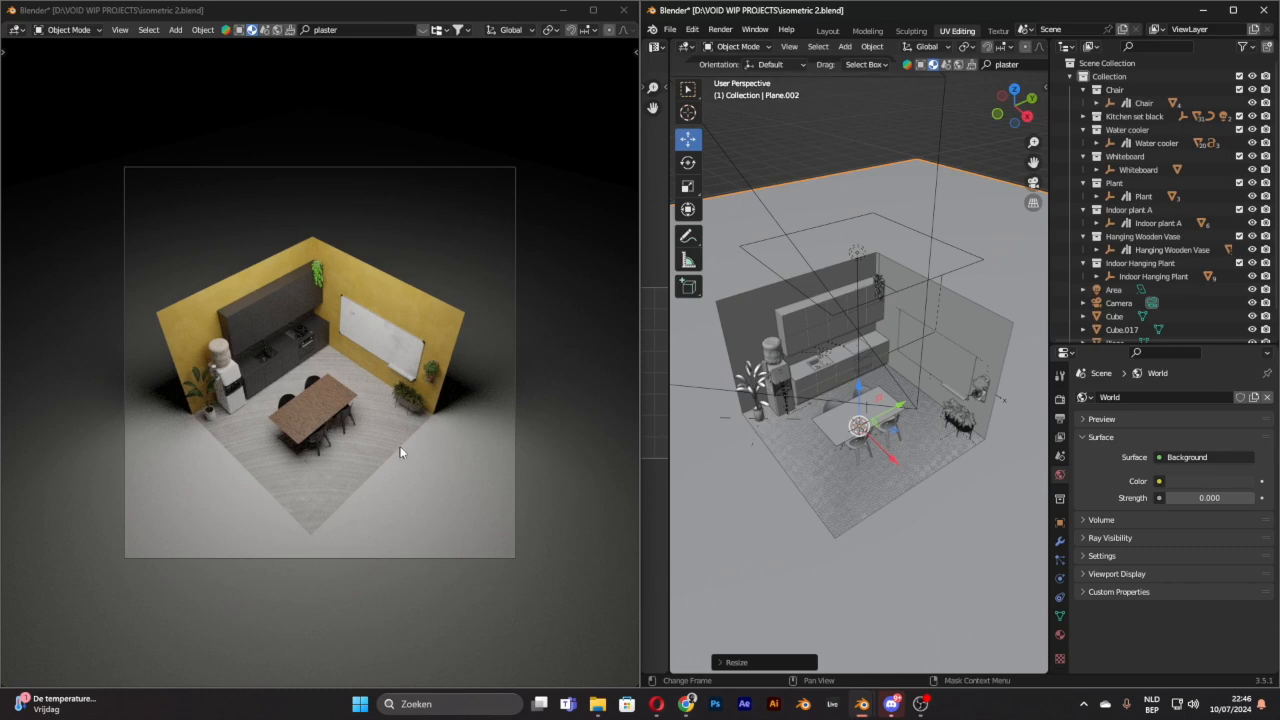
Step: Lower the large ground plane slightly along Z so it sits just beneath the room's tiled floor
scroll(367, 468, "up", 5)
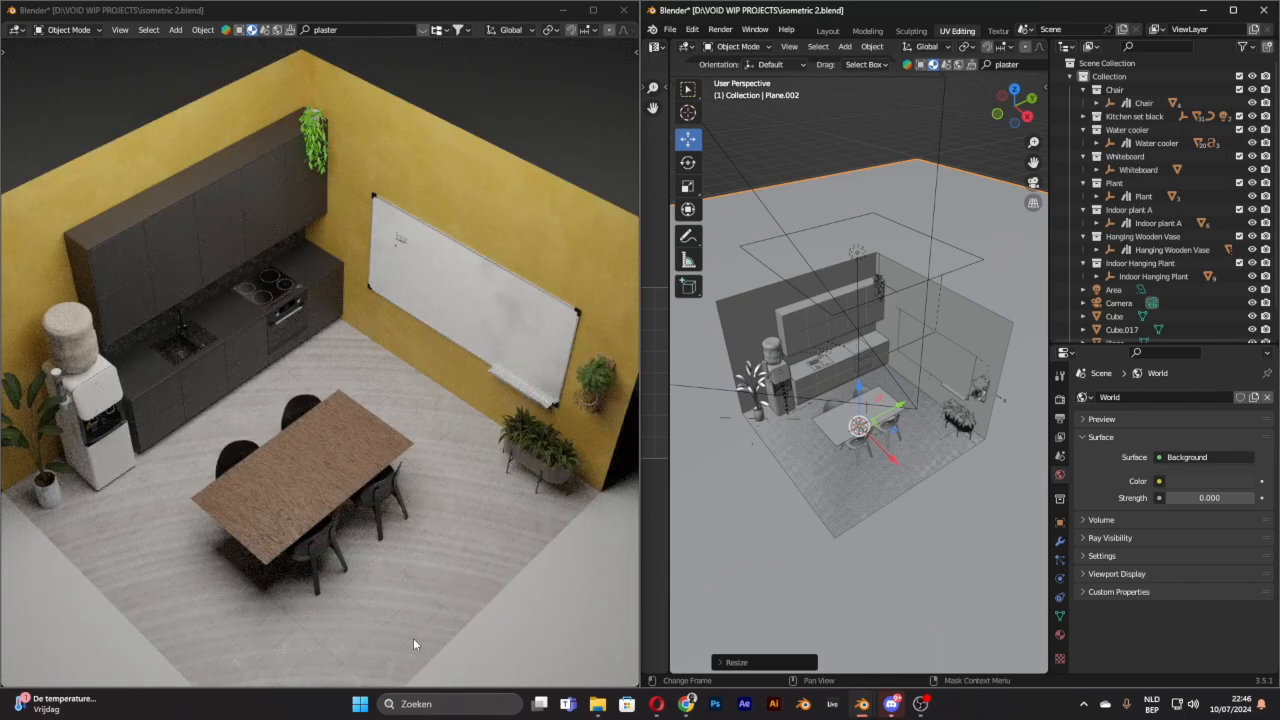
scroll(850, 473, "up", 5)
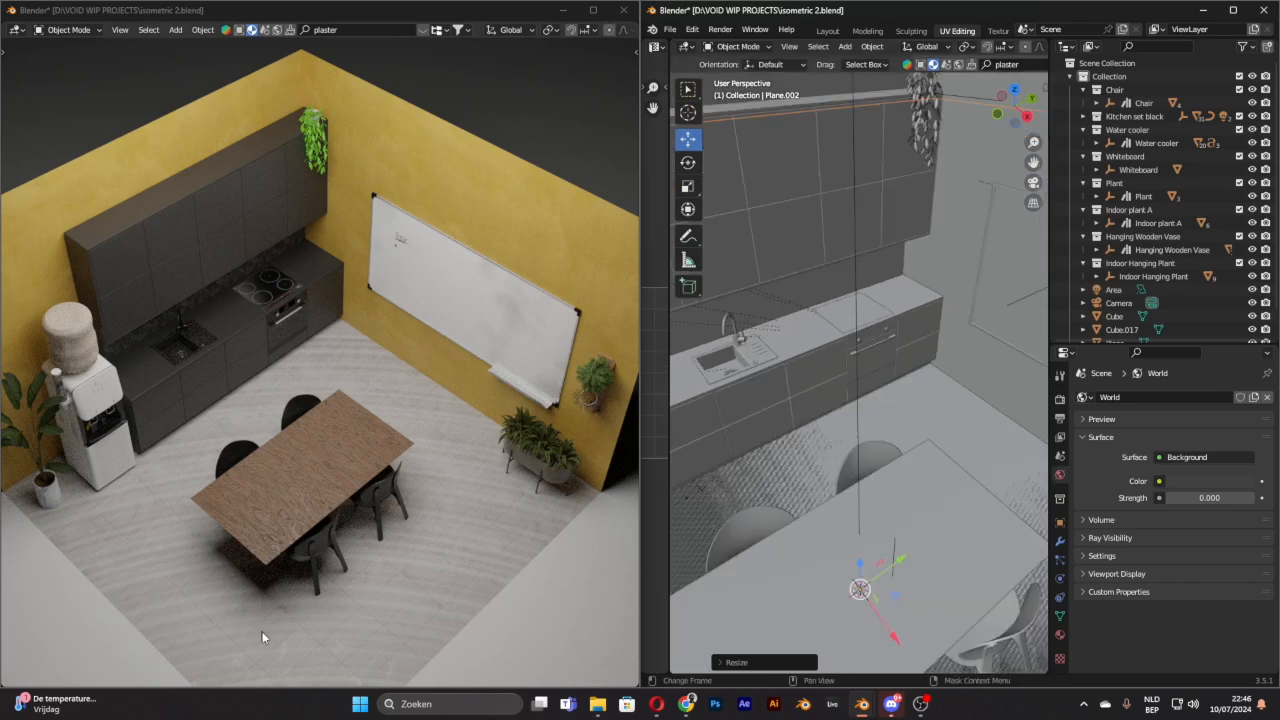
scroll(808, 408, "down", 4)
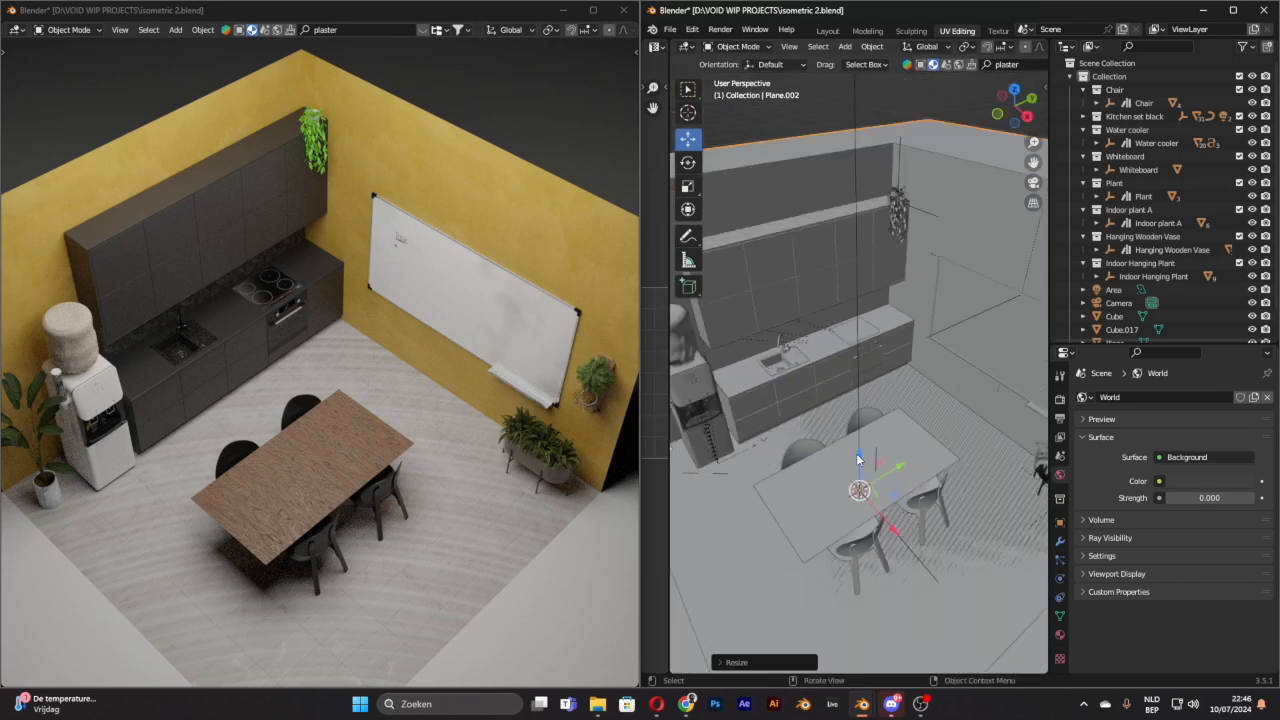
left_click_drag(860, 456, 861, 458)
scroll(562, 522, "down", 3)
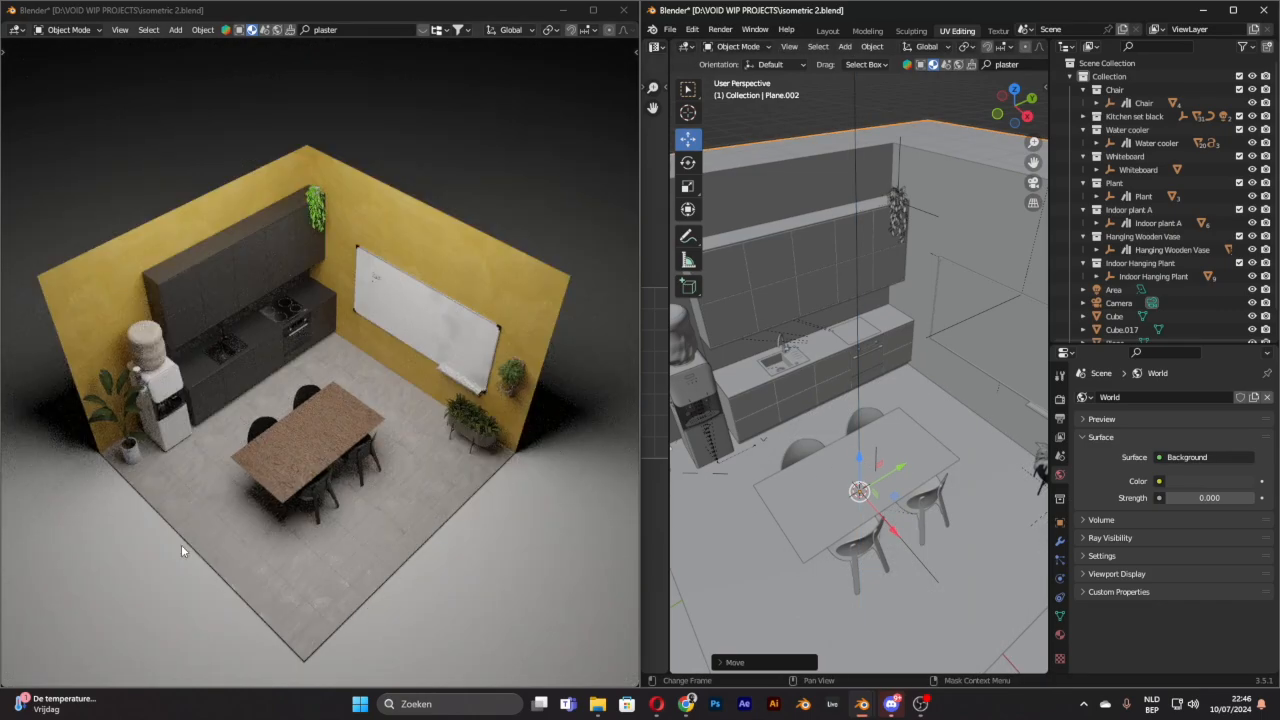
scroll(181, 544, "down", 2)
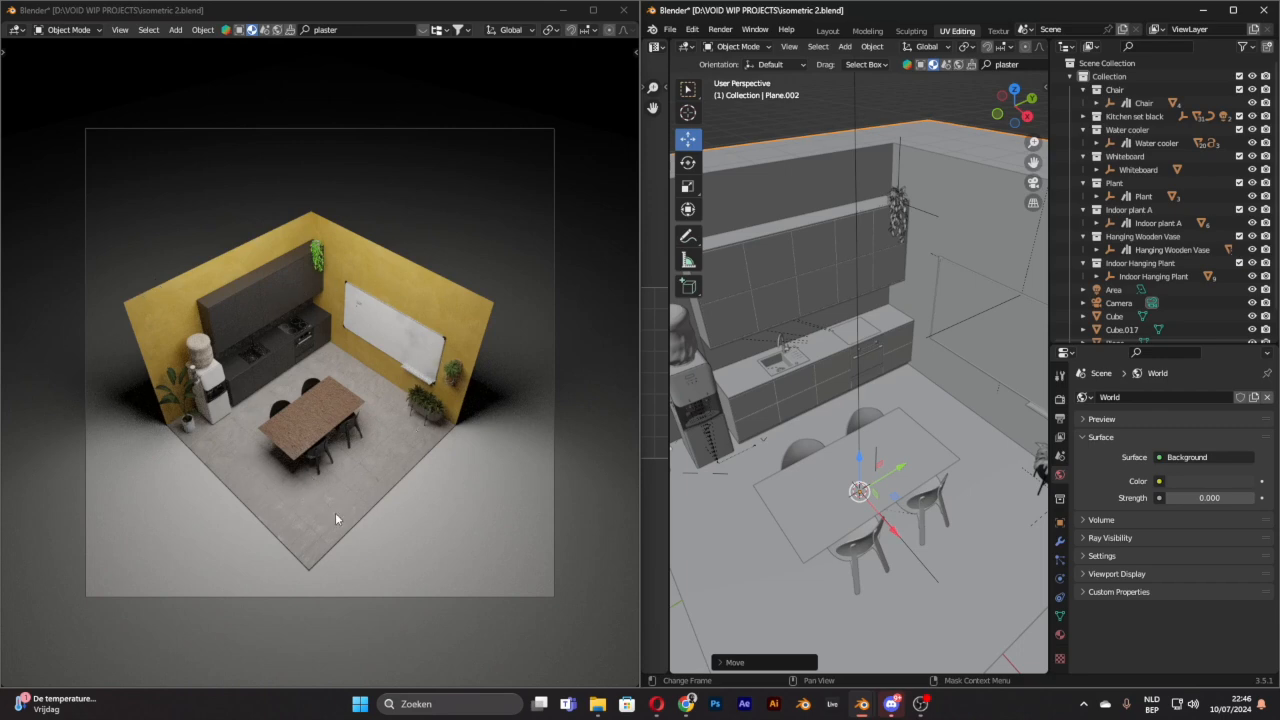
scroll(288, 484, "up", 2)
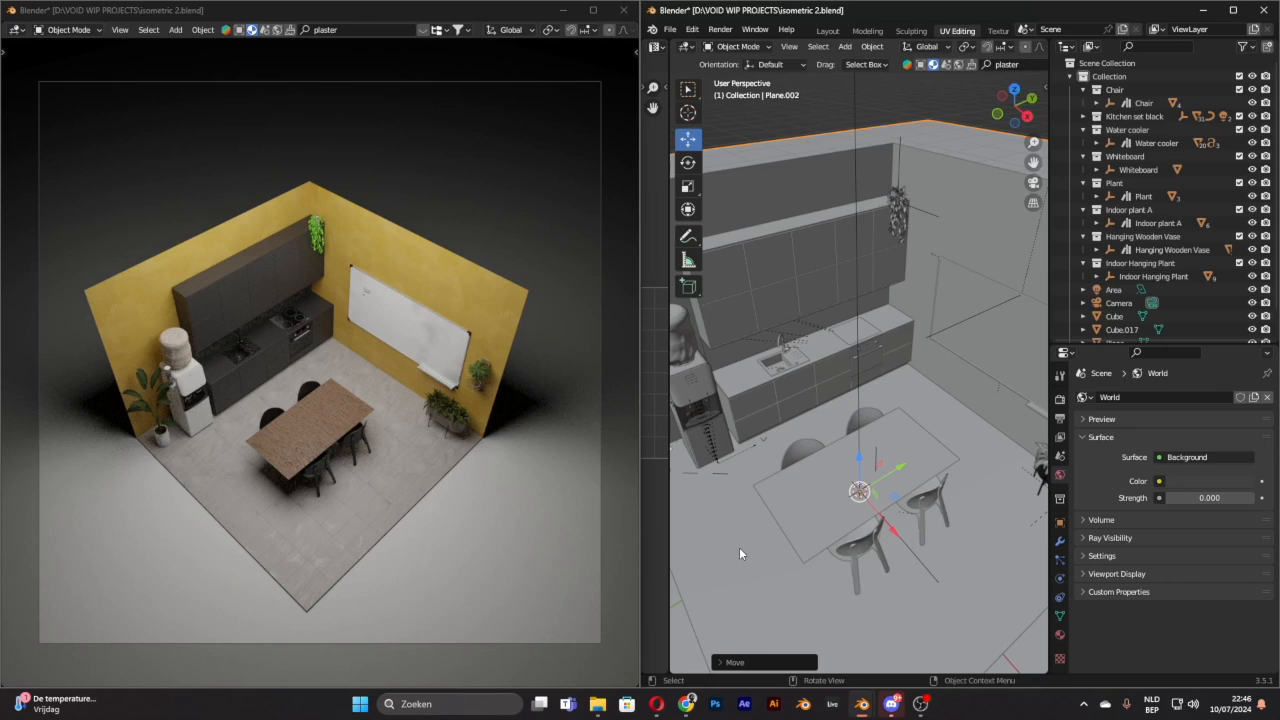
scroll(739, 553, "down", 3)
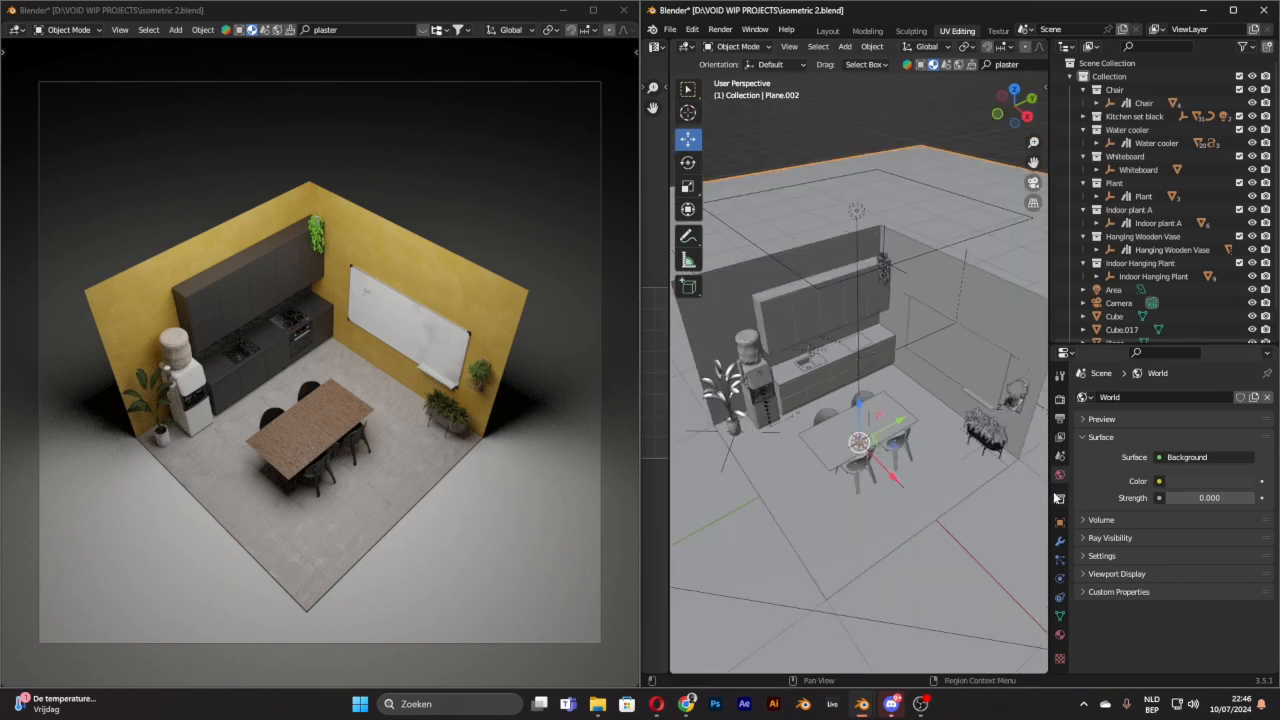
Step: Give the ground plane a new material with a saturated yellow base colour, hue 0.138, saturation 1 and value 0.8
left_click(1060, 634)
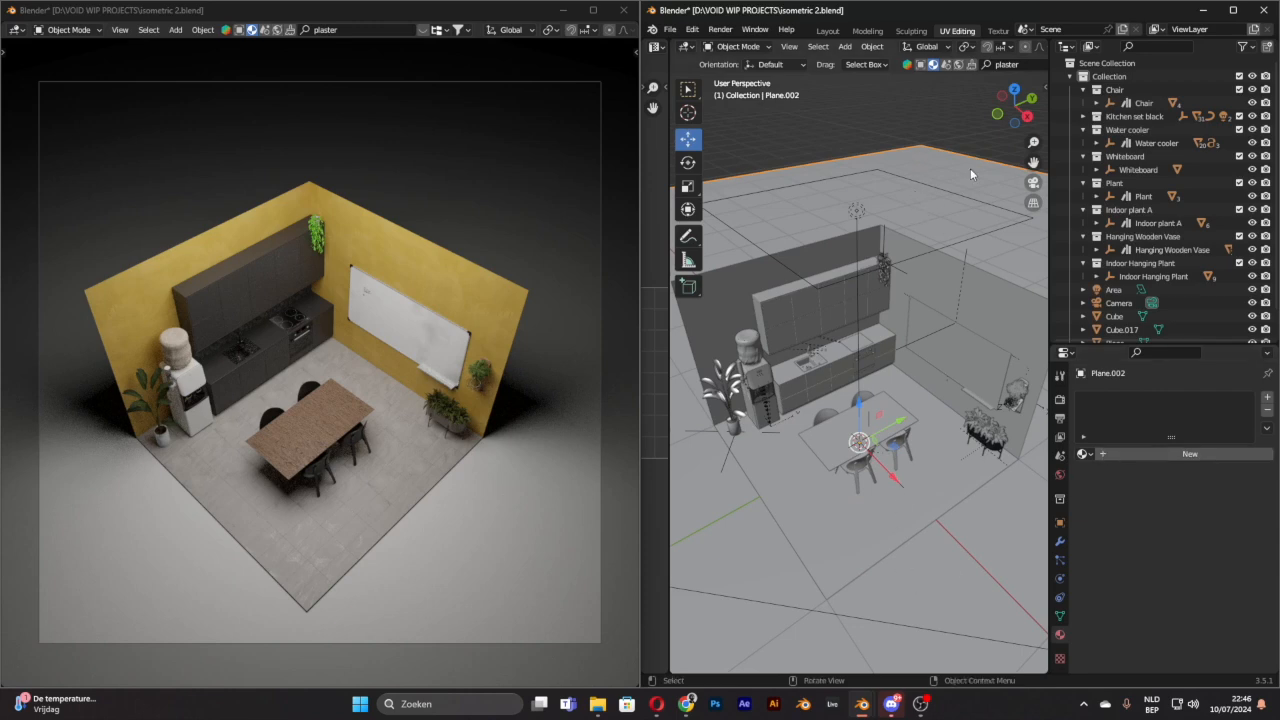
scroll(430, 215, "down", 2)
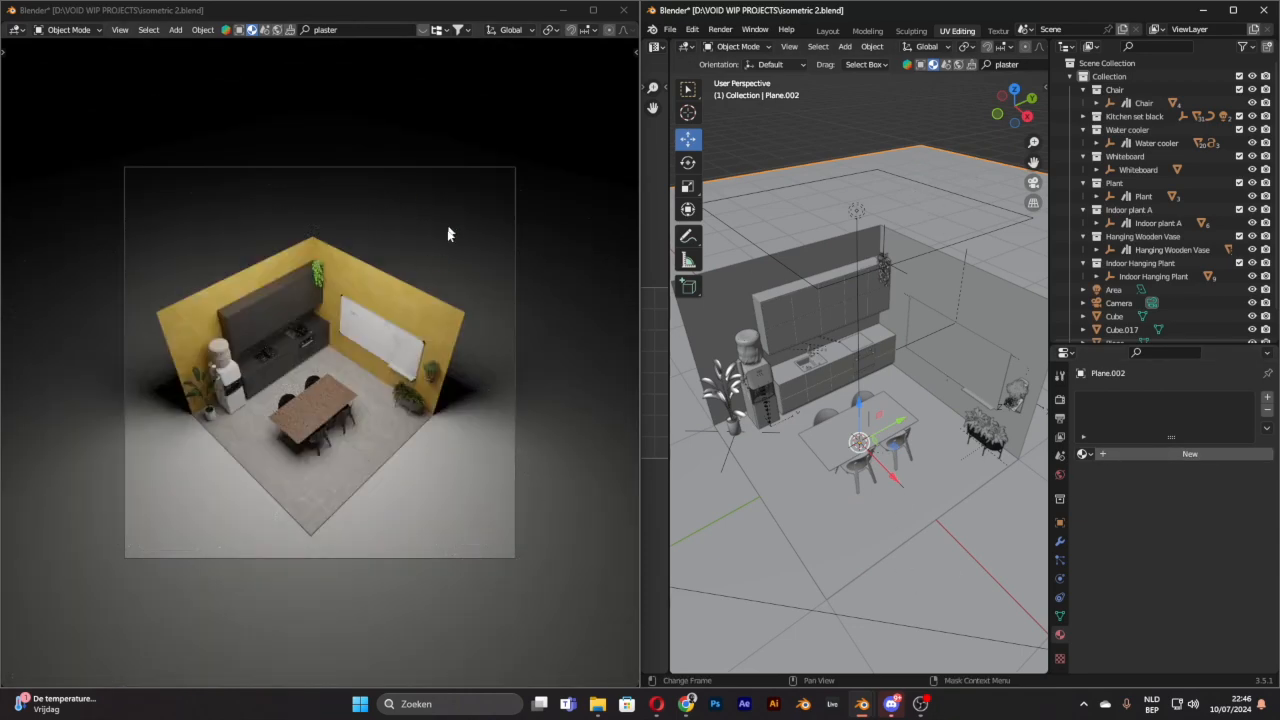
scroll(719, 418, "down", 3)
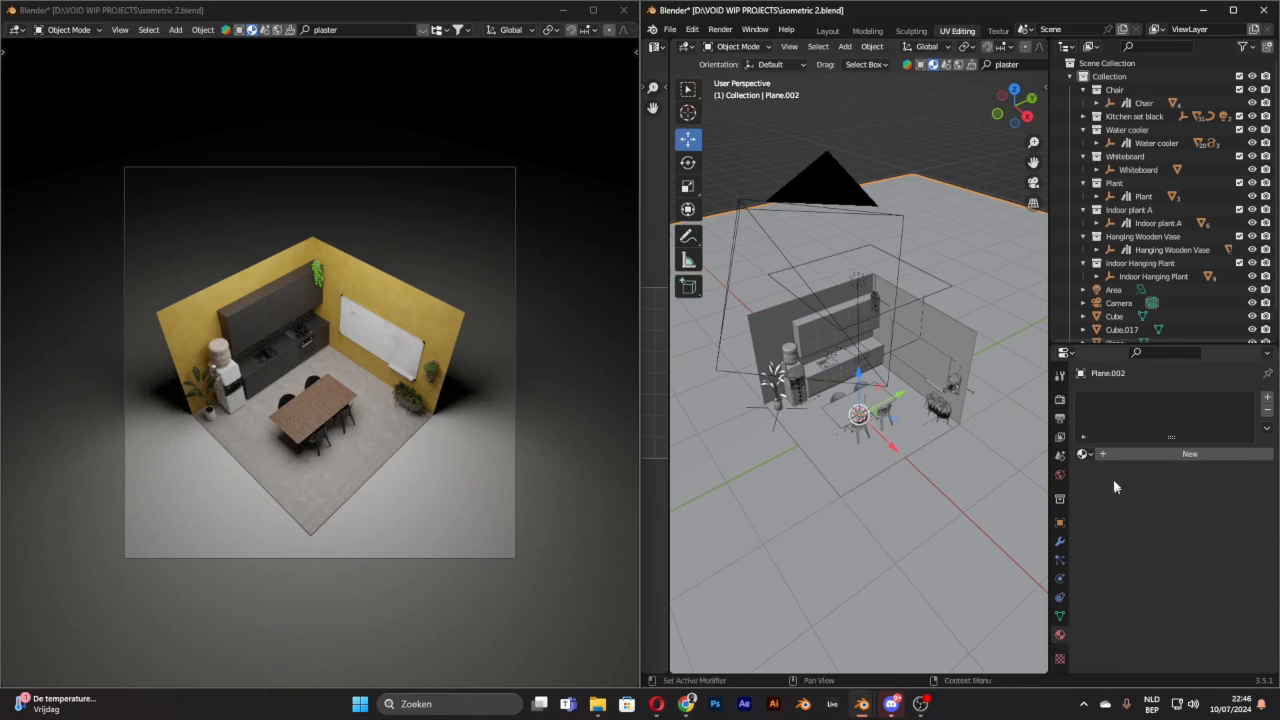
left_click(1200, 454)
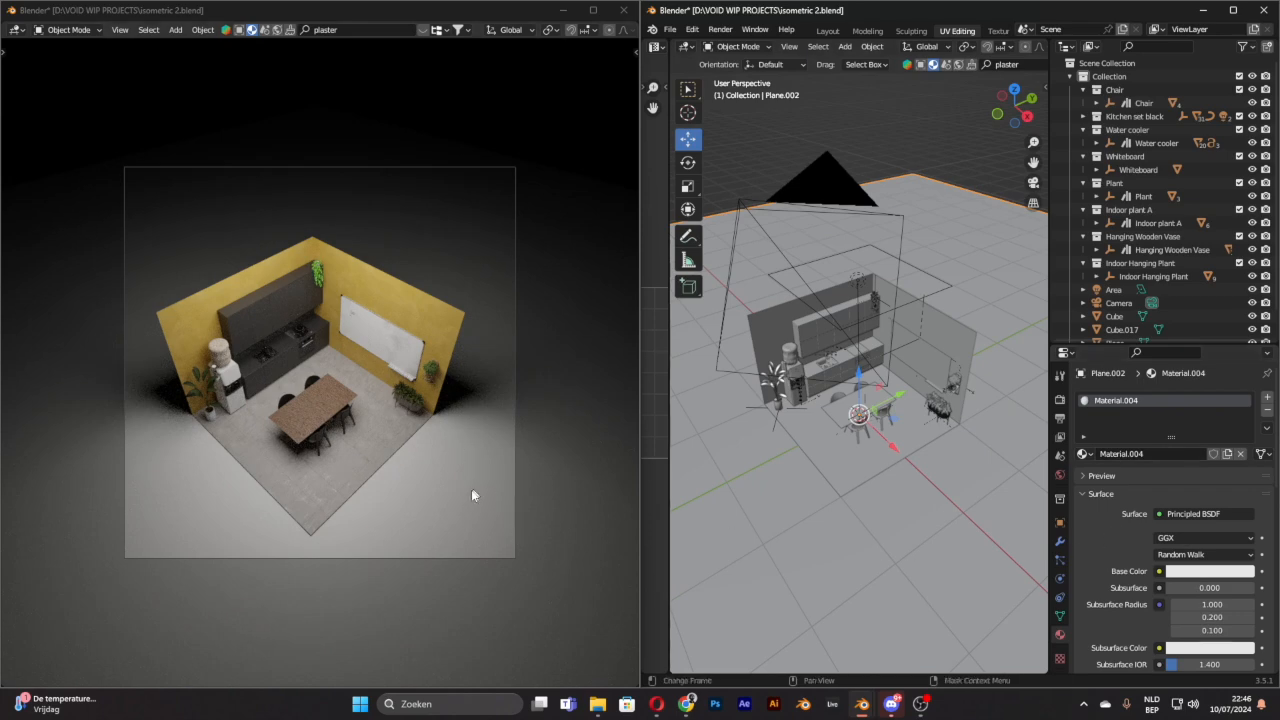
left_click(1199, 572)
left_click_drag(1182, 433, 1141, 459)
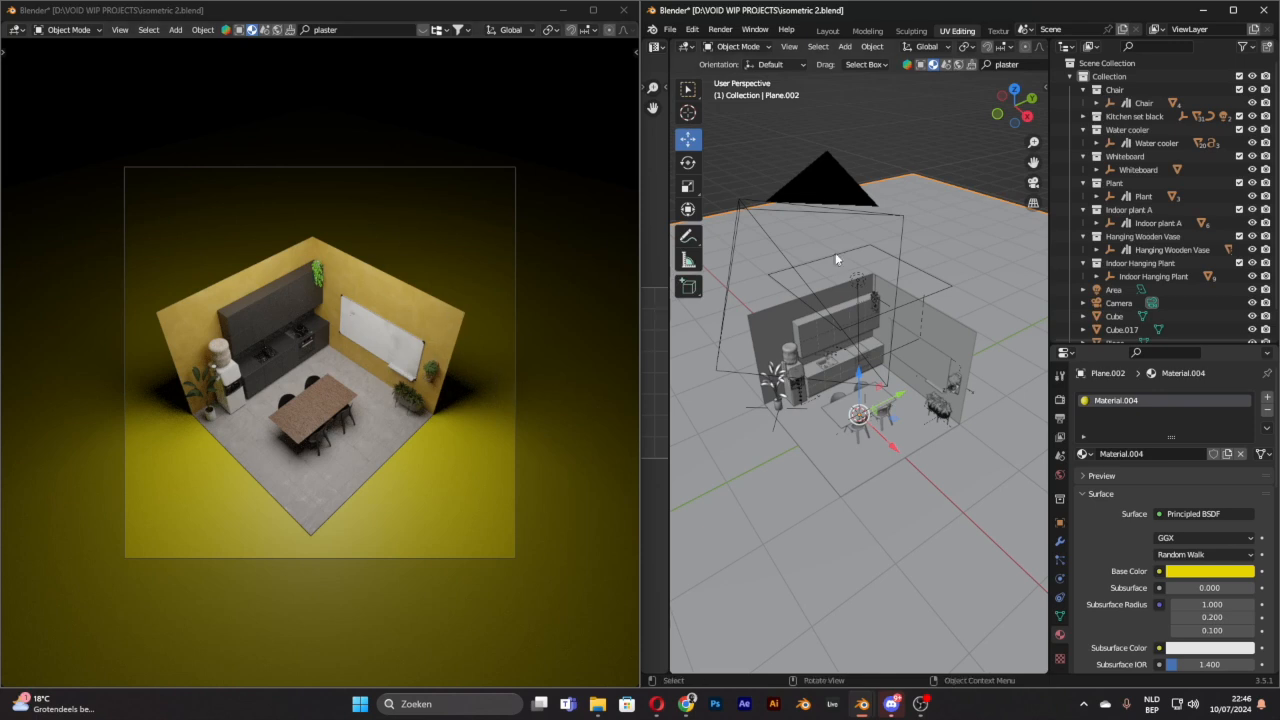
Step: Set the world background strength to 1
left_click(858, 284)
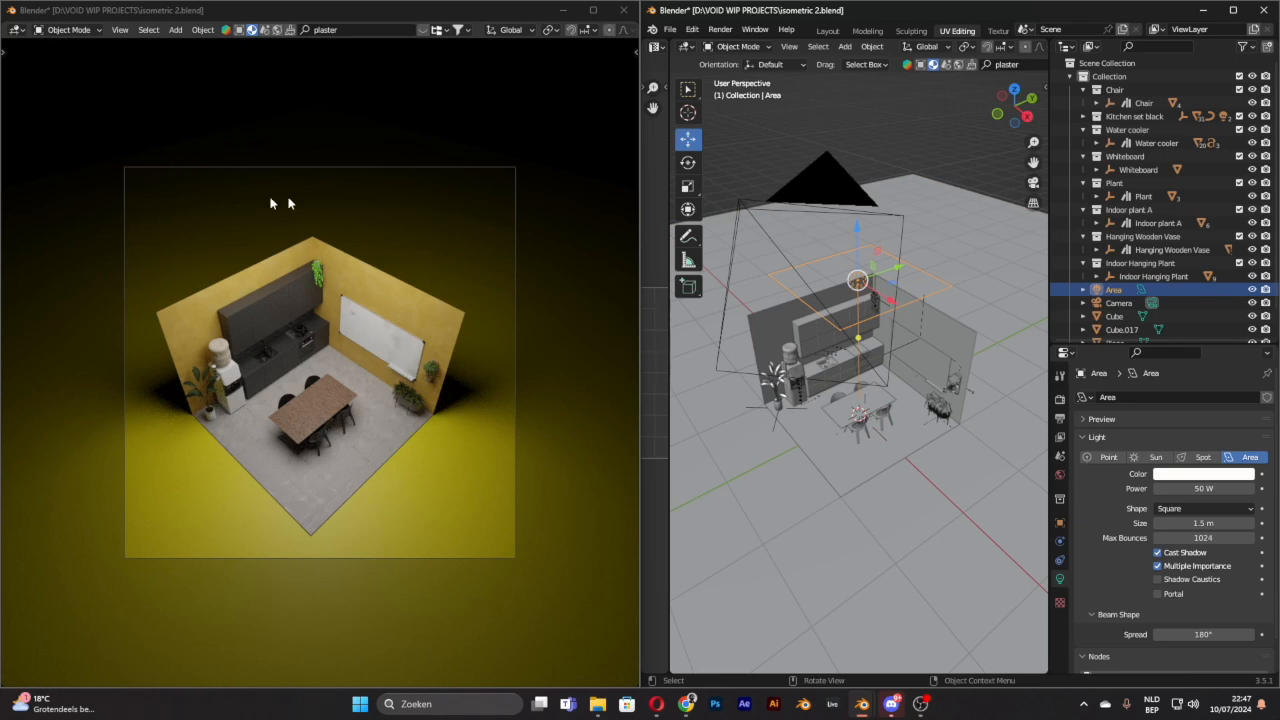
left_click(1060, 476)
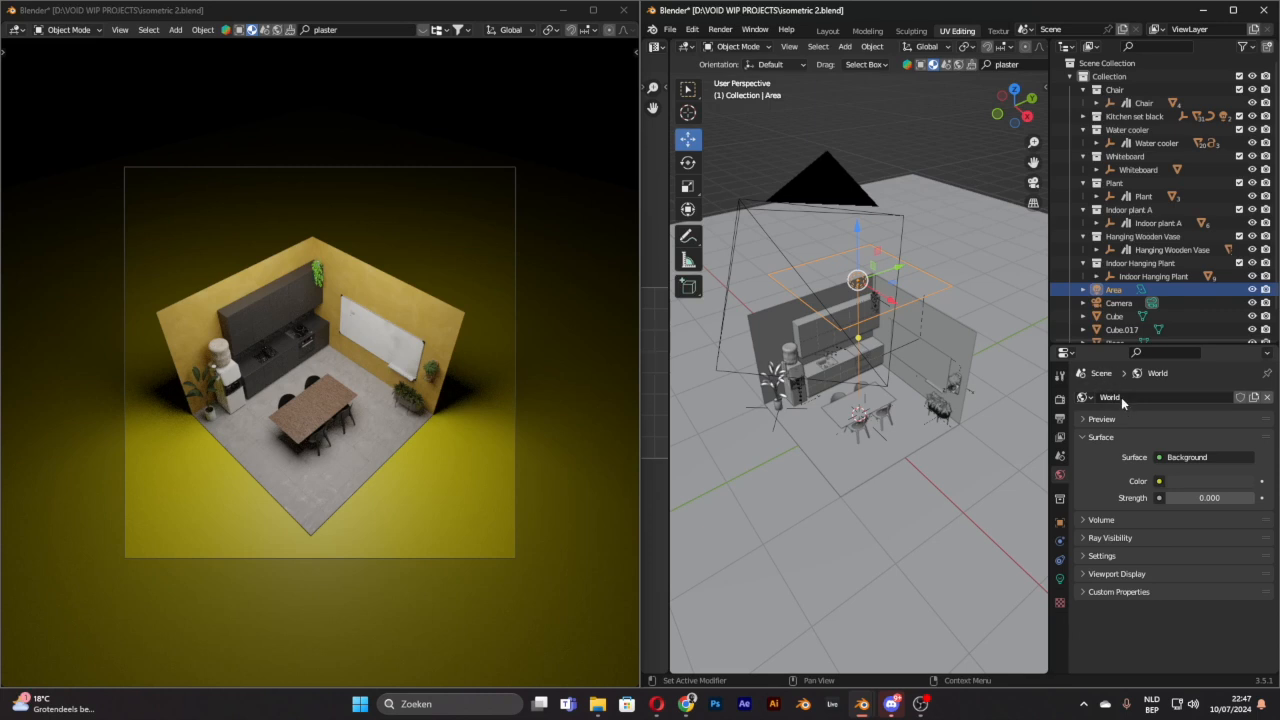
double_click(1162, 497)
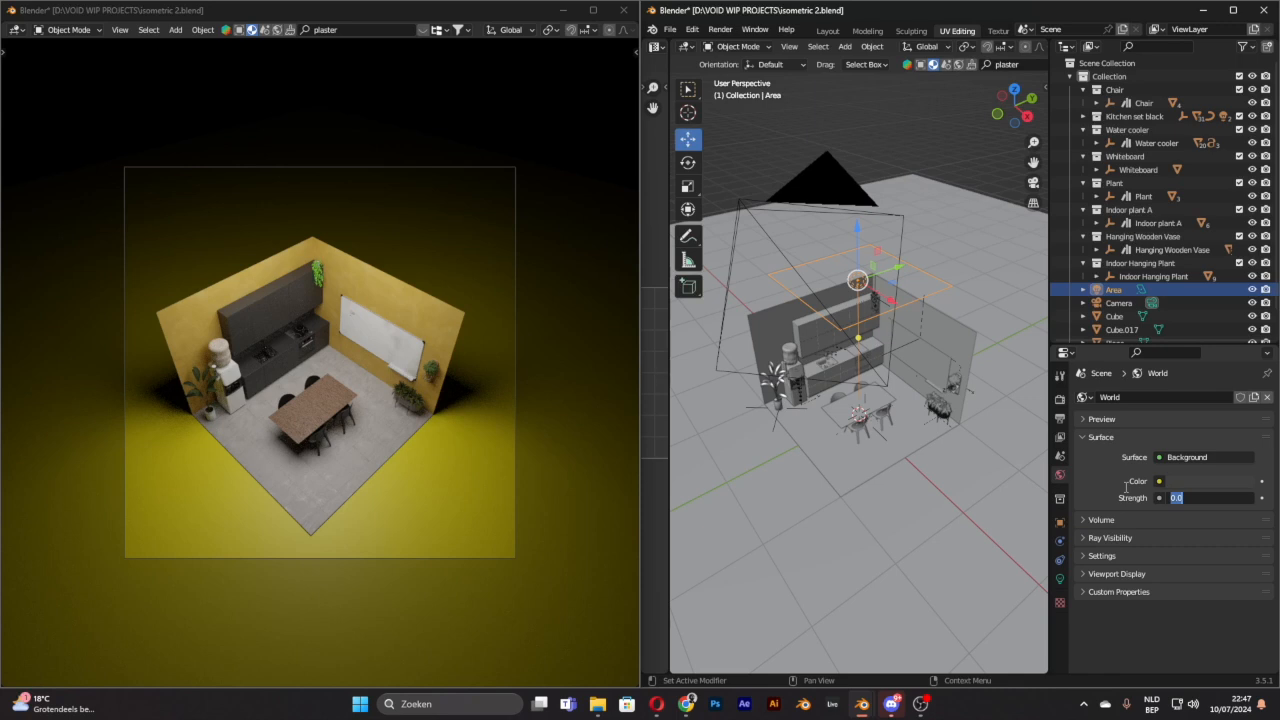
type("1")
key("Return")
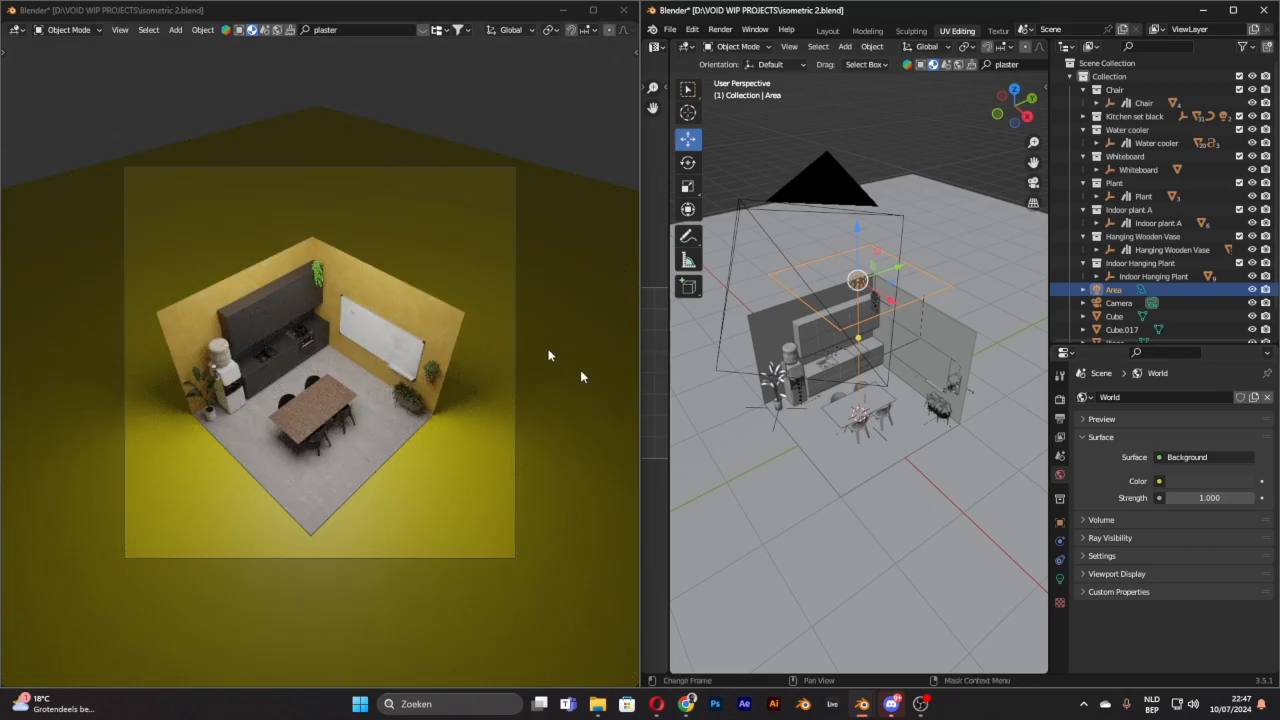
Step: Enable Render Region and Crop to Render Region in the output format settings
left_click(1060, 399)
left_click(1059, 420)
left_click(1163, 488)
left_click(1163, 501)
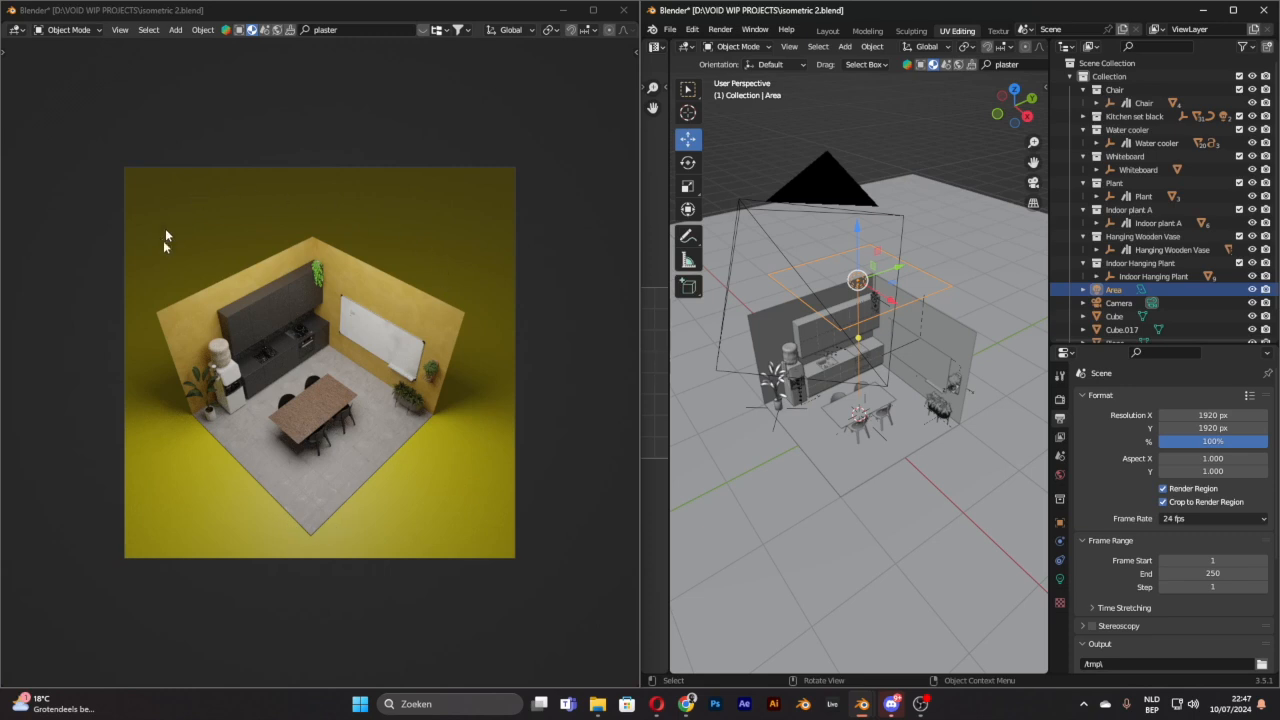
Step: Switch the world background strength to 0 and back to 1 to compare the shadows around the room
left_click(1060, 474)
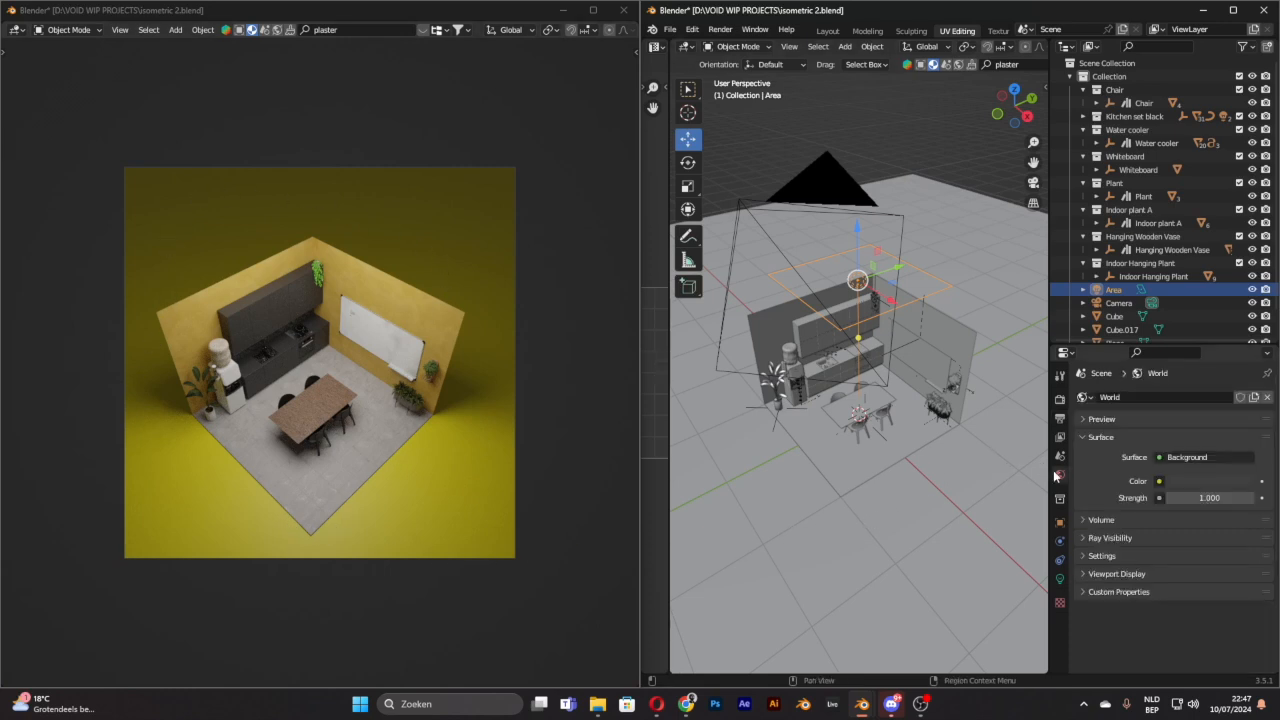
left_click(1212, 497)
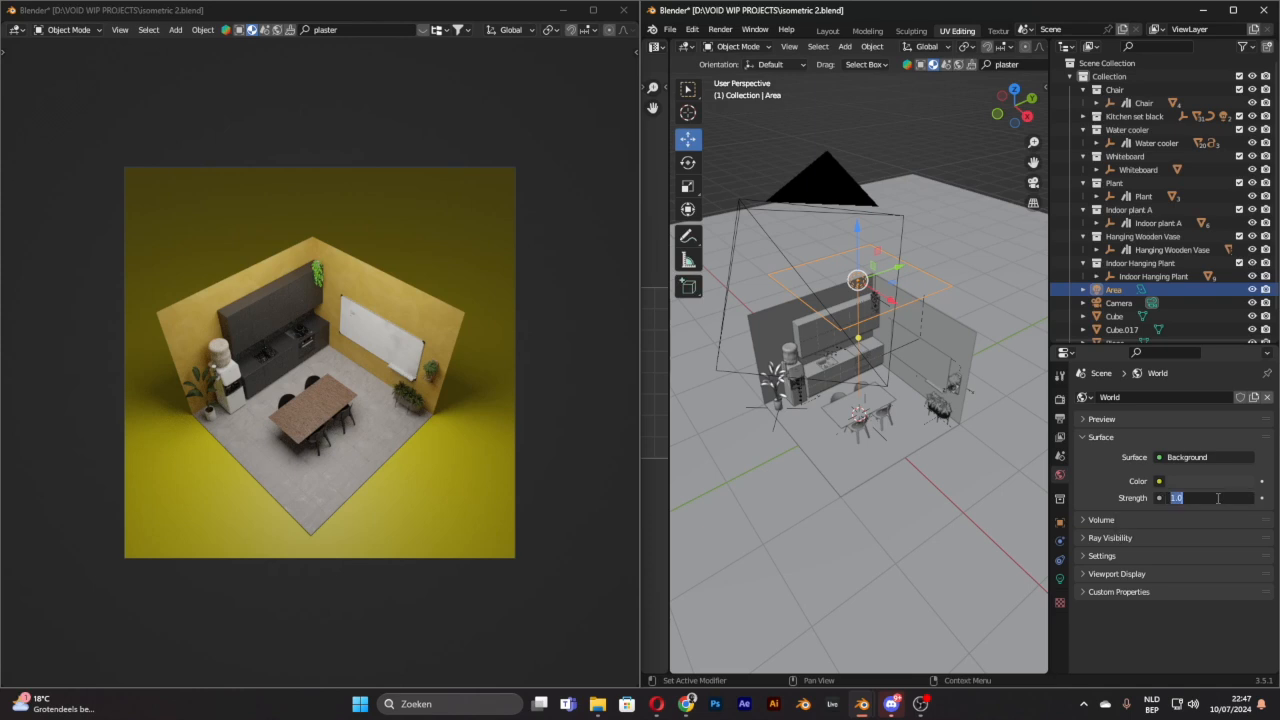
type("0")
key("Return")
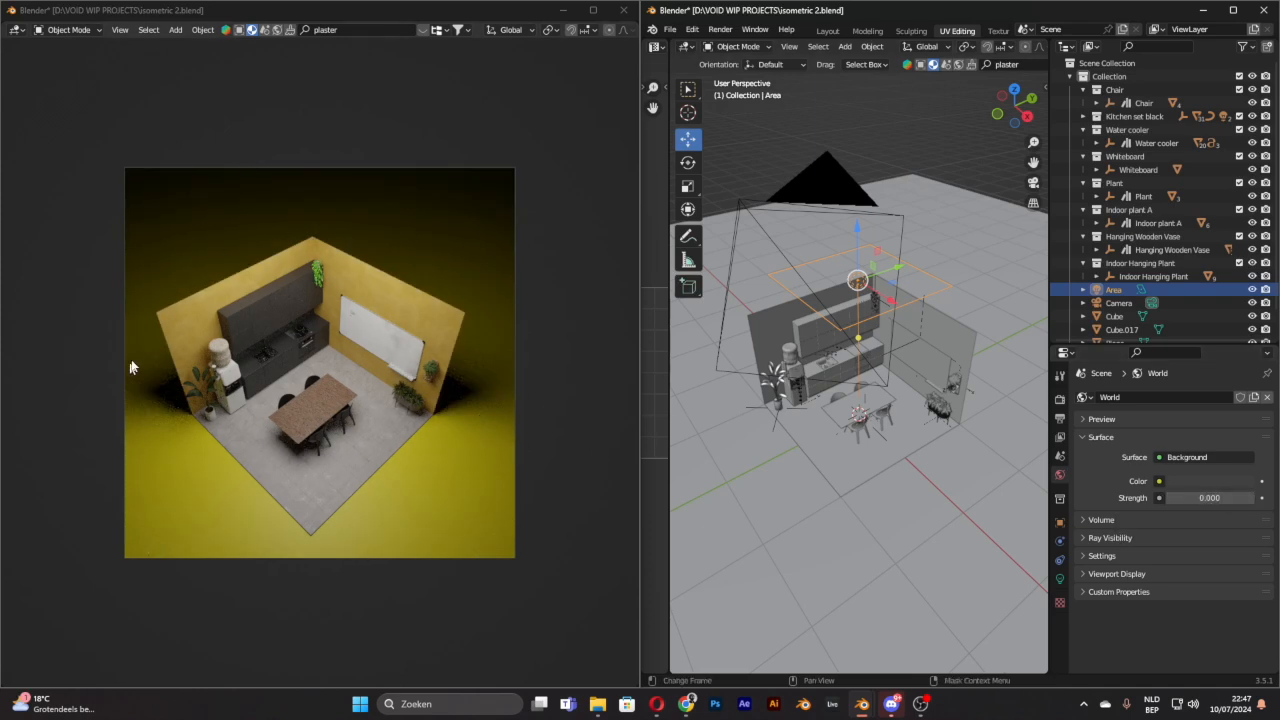
left_click(1215, 497)
type("1")
key("Return")
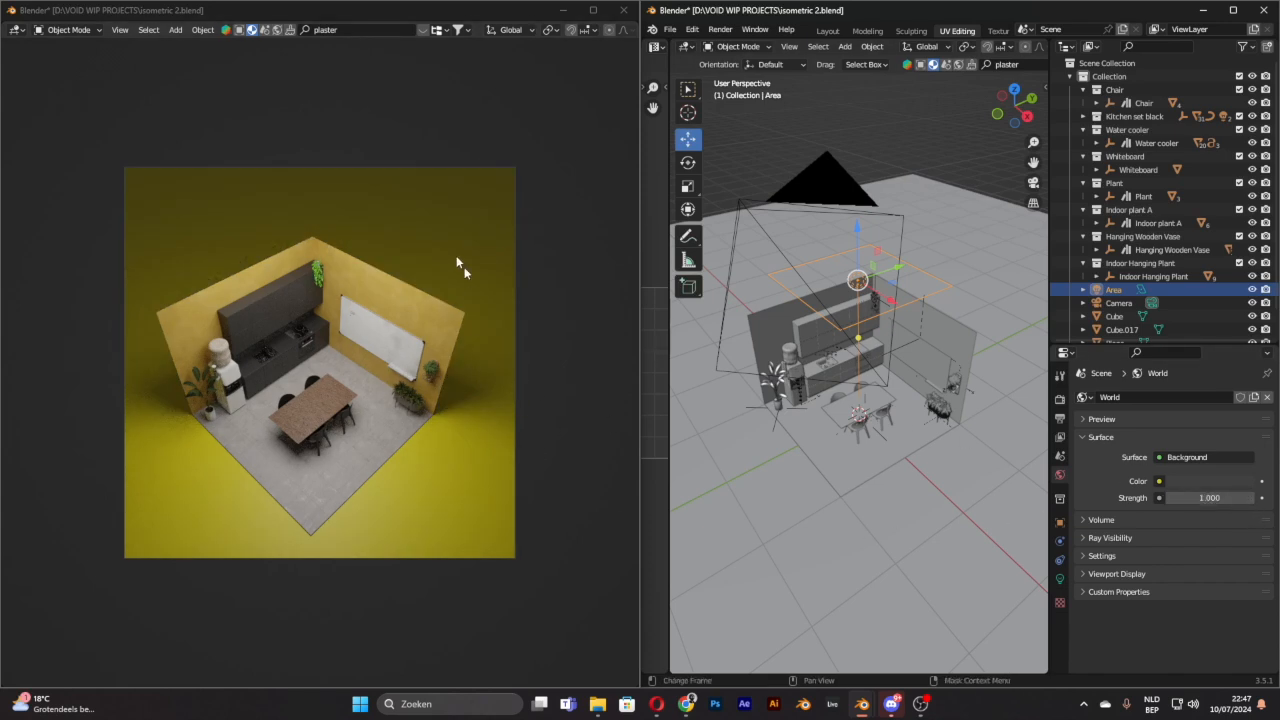
Step: Try stronger world background strengths of 2 and 5 to compare the ambient light on the yellow ground
left_click(1199, 497)
type("2")
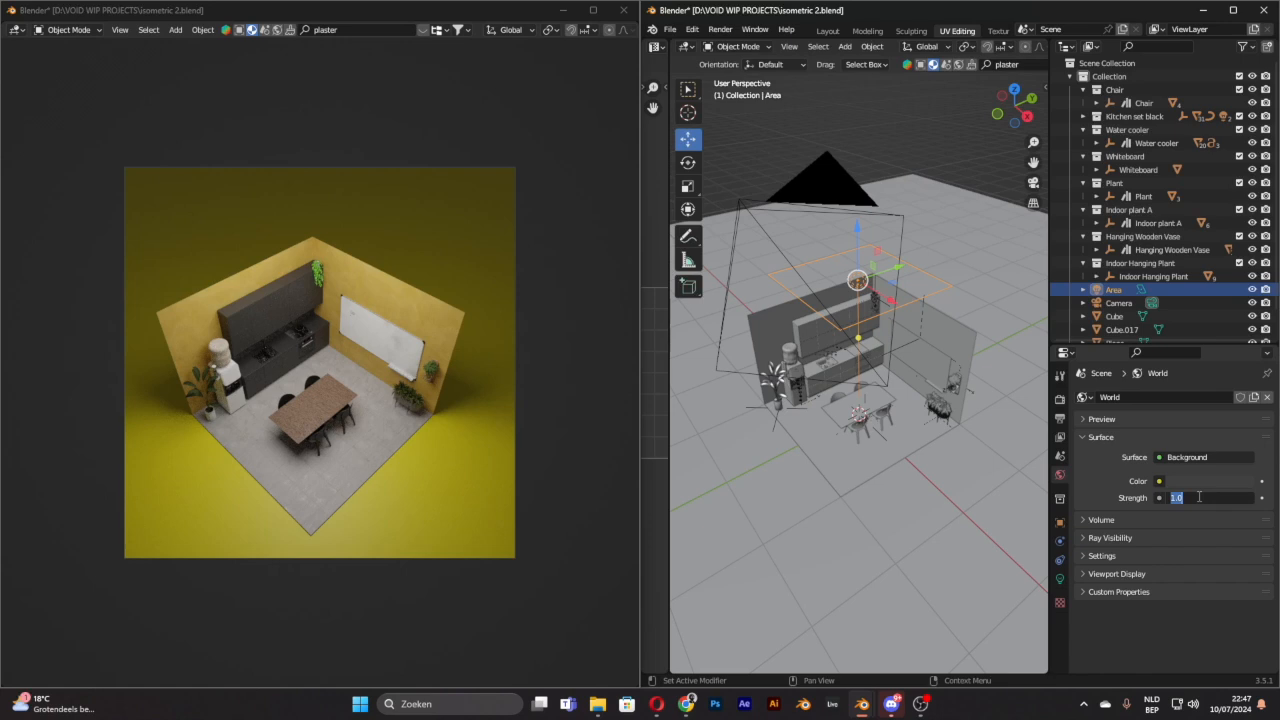
key("Return")
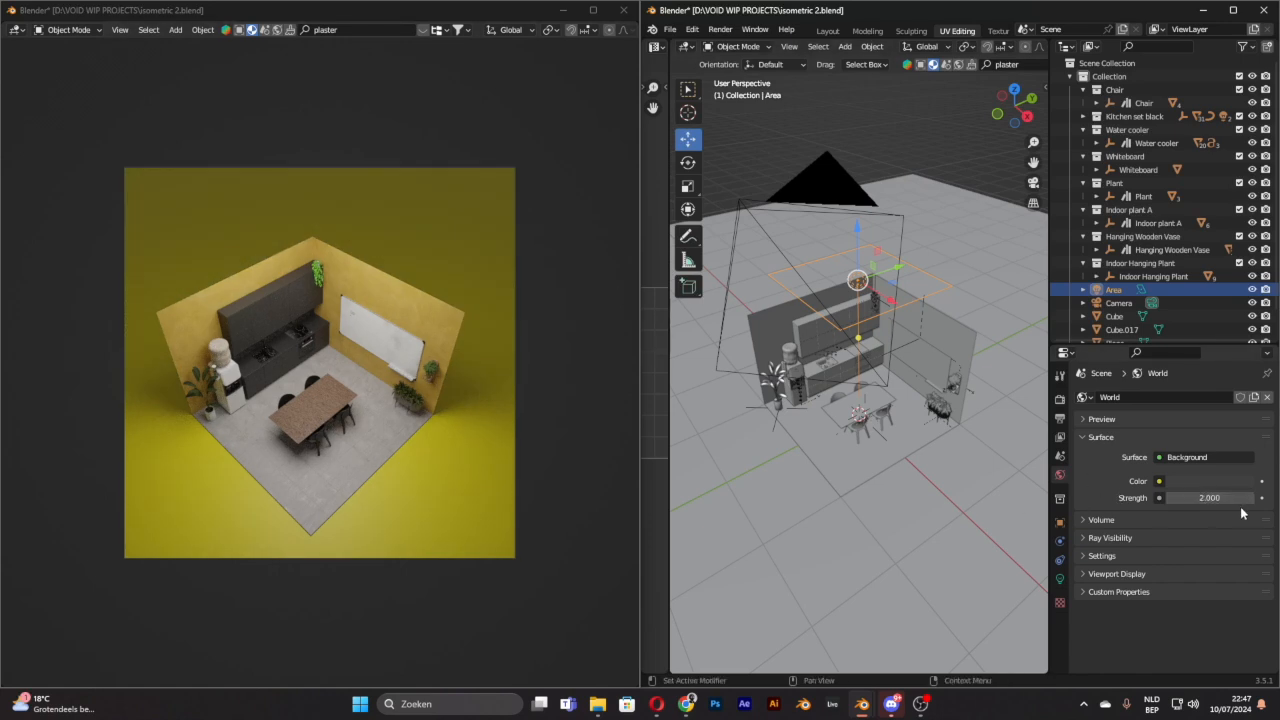
left_click(1199, 497)
type("5")
key("Return")
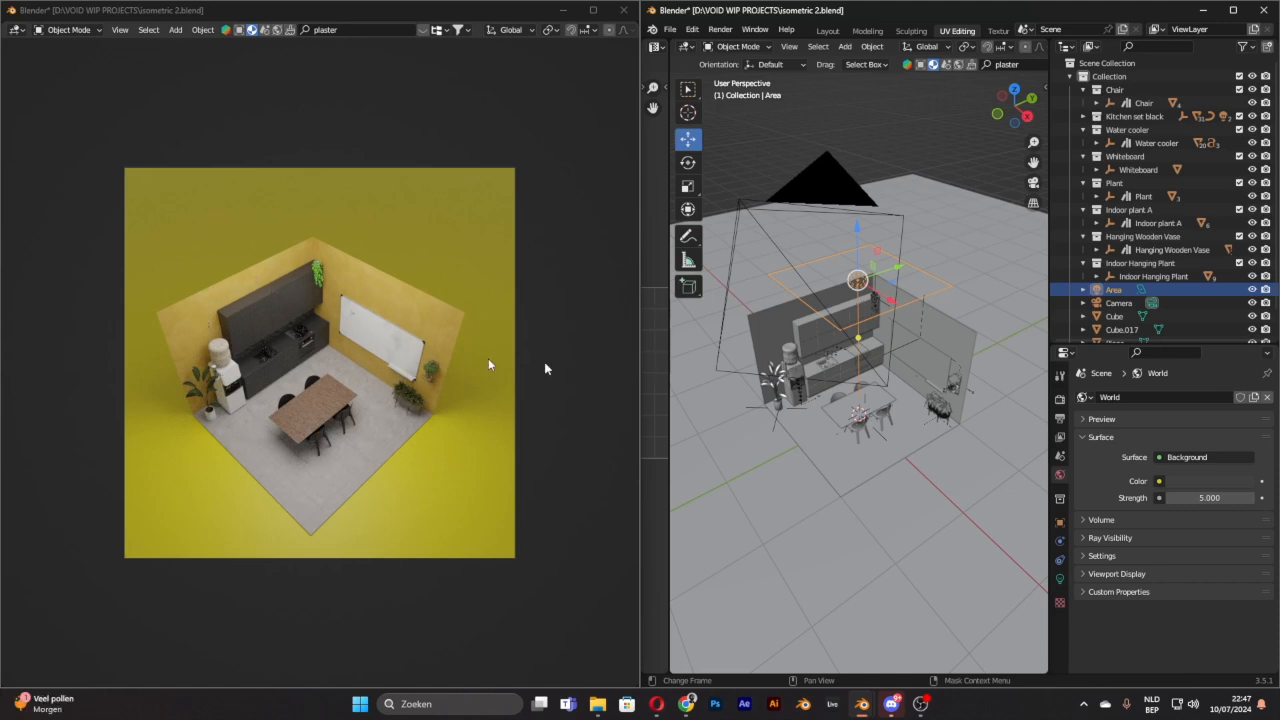
Step: Set the world background strength to 2.5
left_click(1199, 497)
type("2.5")
key("Return")
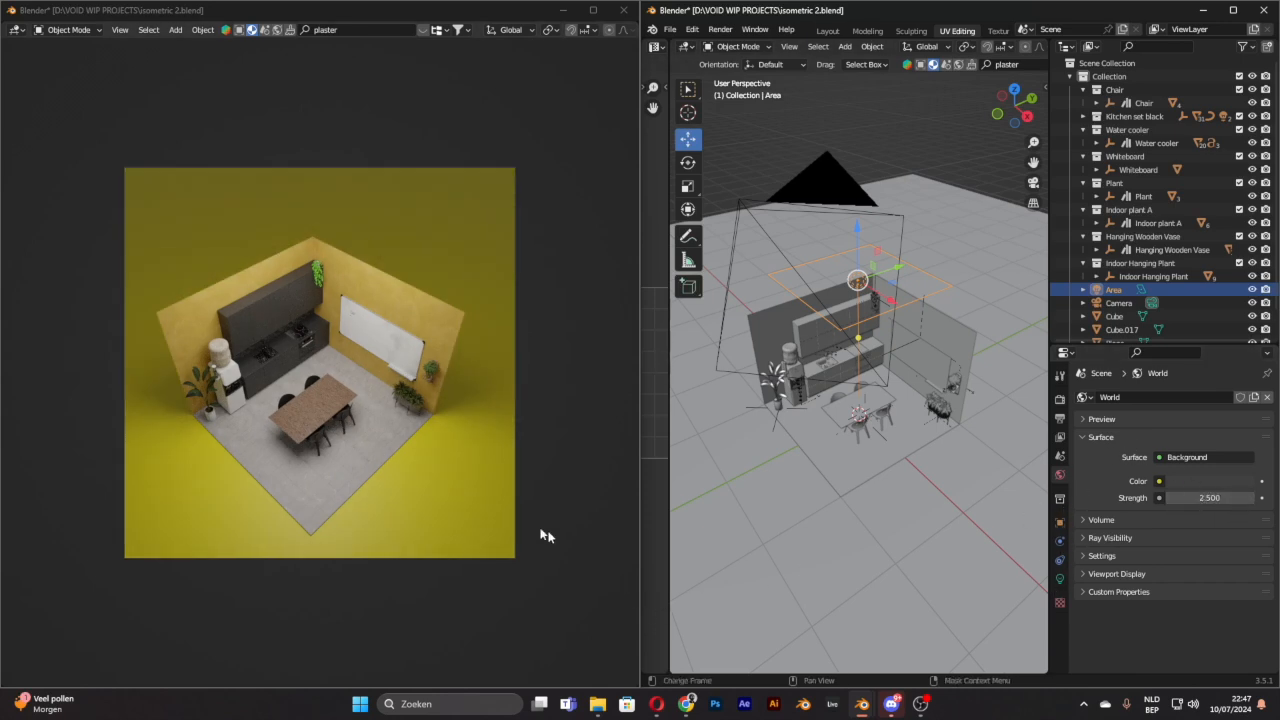
Step: Change the ground plane material's base colour to a dark red, with its value lowered to about 0.157
left_click(756, 523)
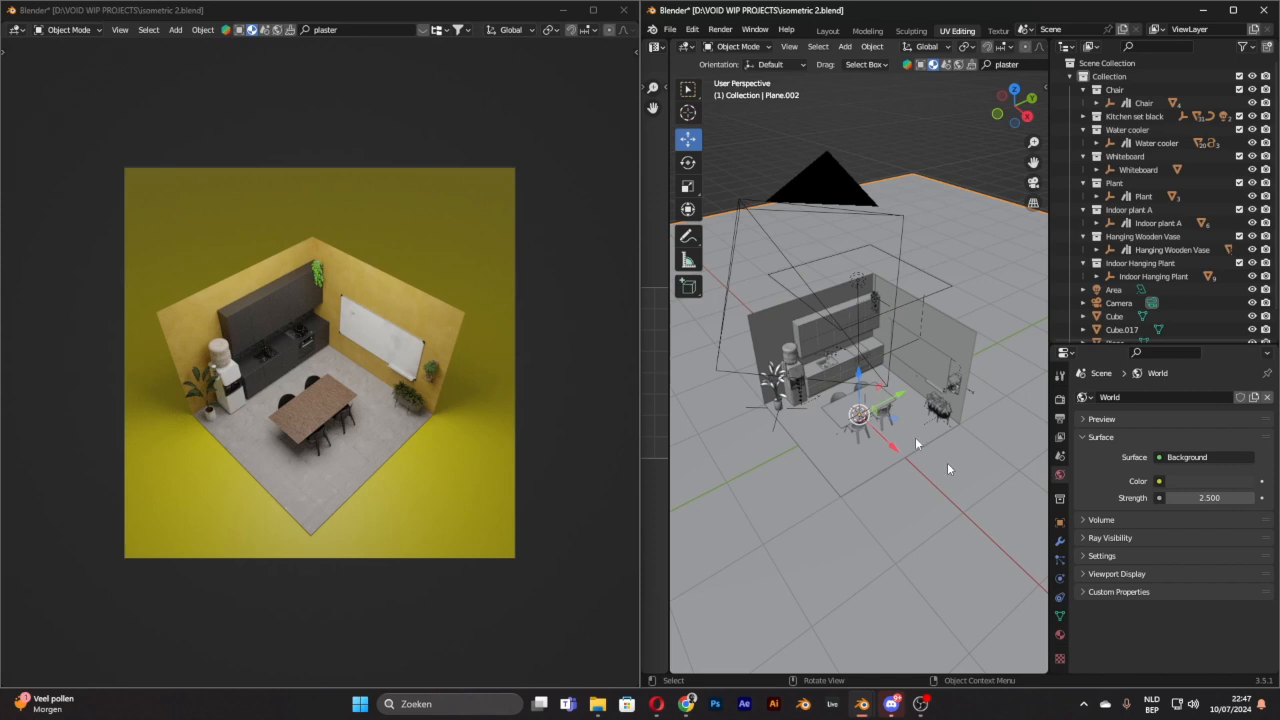
left_click(1060, 634)
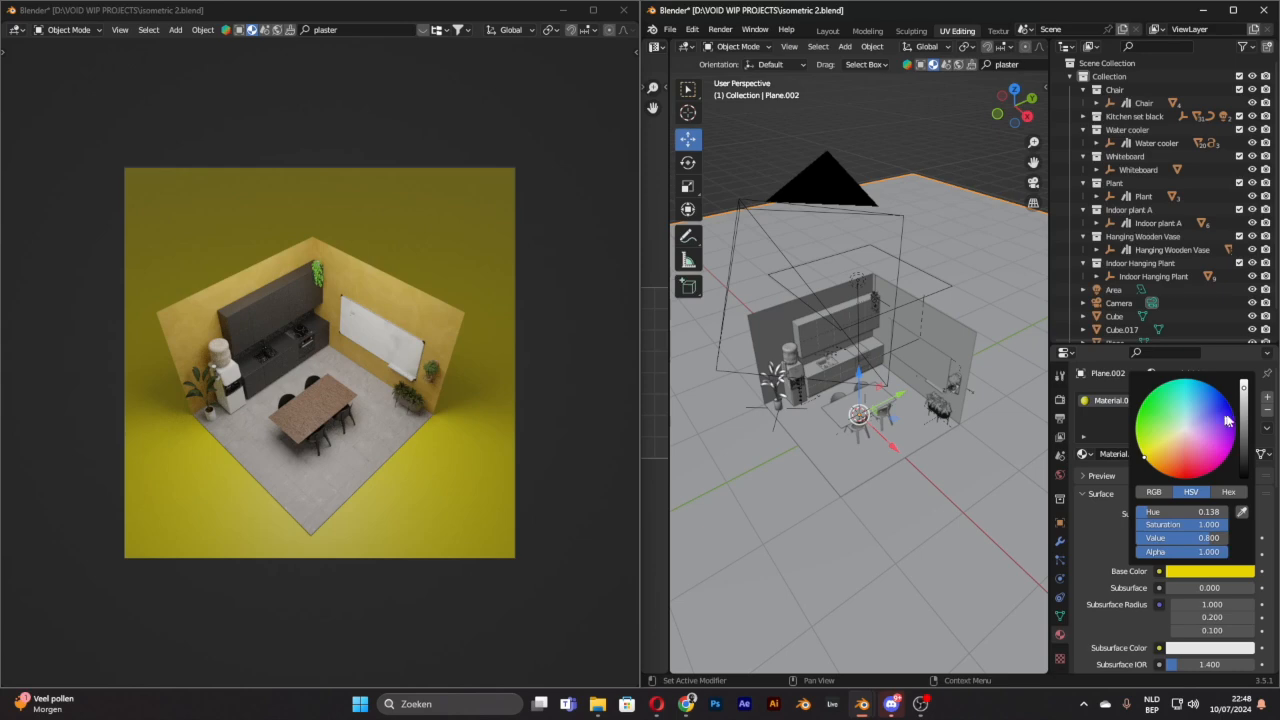
left_click_drag(1245, 404, 1243, 434)
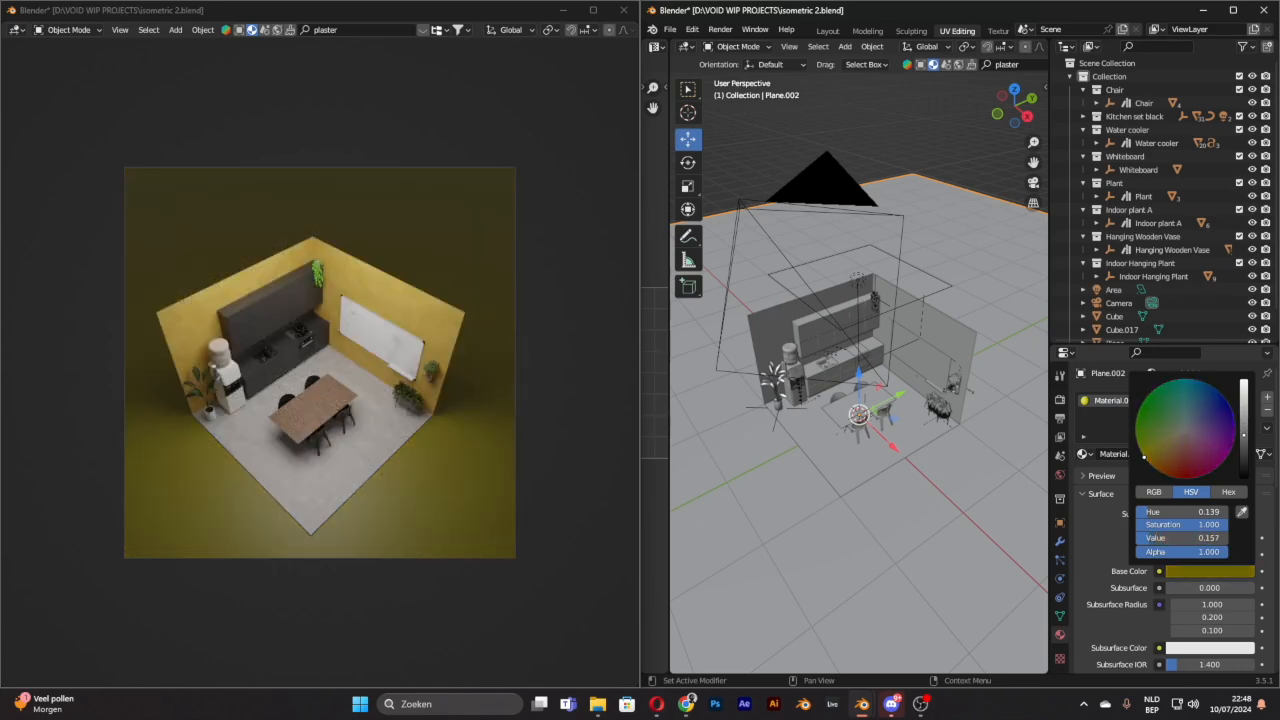
left_click(1228, 445)
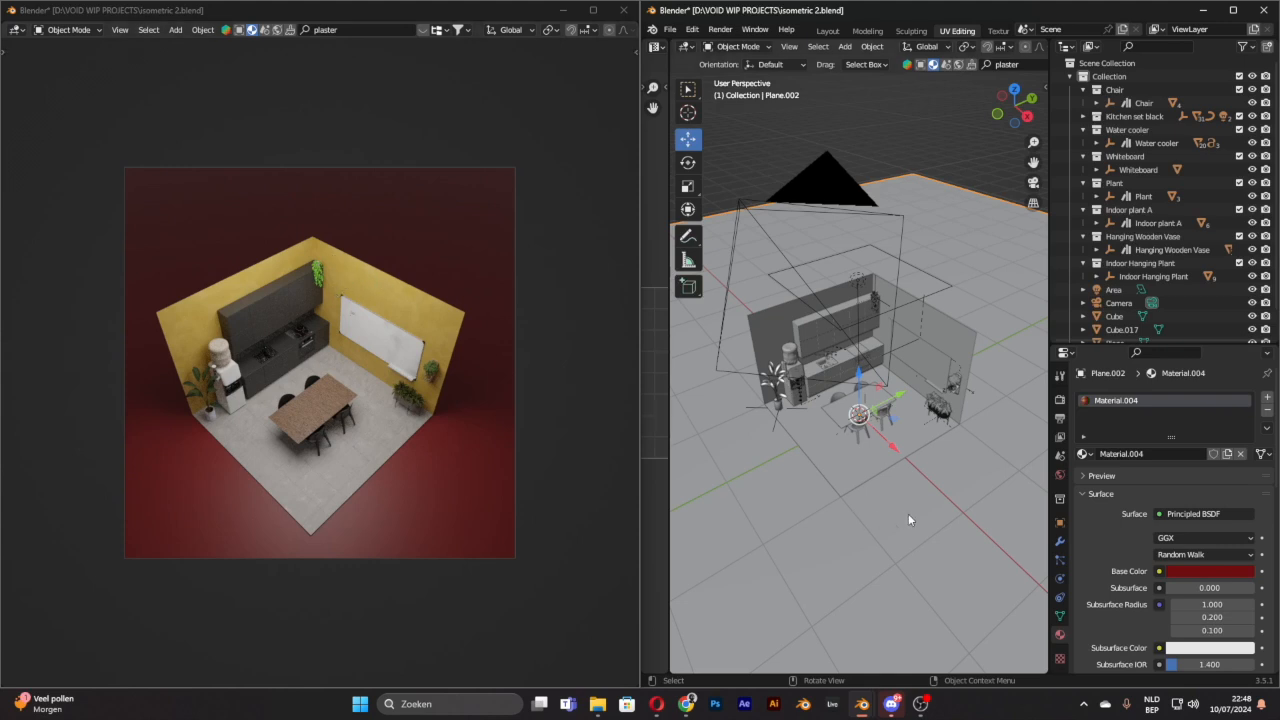
Step: Shift the ground plane material's base colour to a crimson red with hue about 0.991 and value about 0.288
left_click(1225, 572)
left_click(1210, 459)
mouse_move(1210, 459)
left_mouse_down()
mouse_move(1221, 393)
mouse_move(1224, 459)
mouse_move(1201, 476)
left_mouse_up()
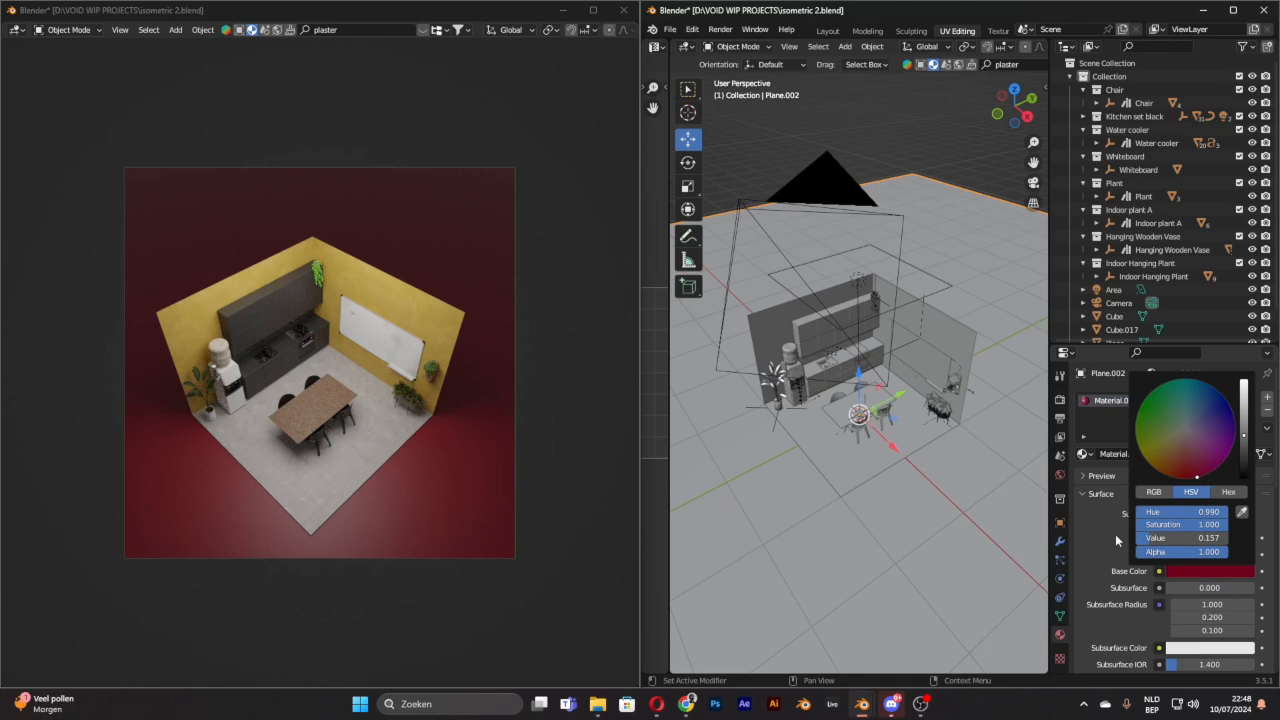
left_click(1185, 571)
mouse_move(1245, 436)
left_mouse_down()
mouse_move(1245, 478)
mouse_move(1244, 383)
mouse_move(1244, 421)
left_mouse_up()
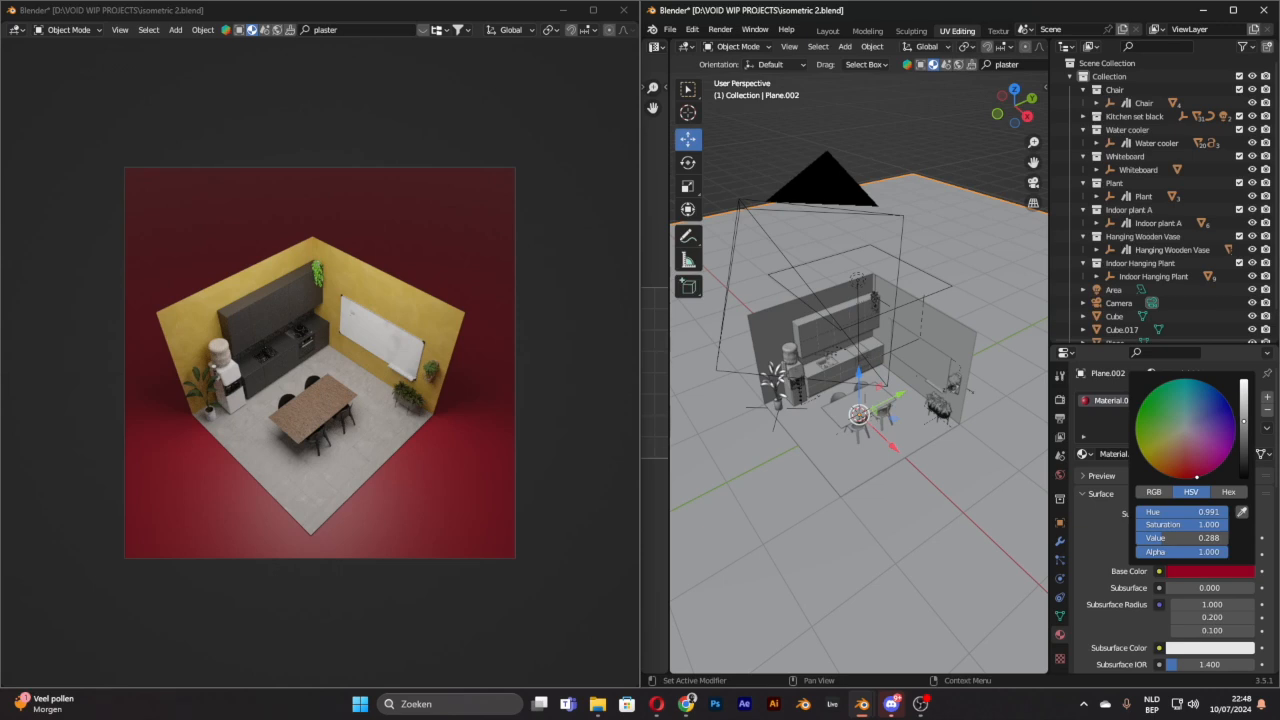
Step: Try world background strengths of 4, 2 and 5 to compare the ambient light on the red ground
left_click(1060, 474)
left_click(1223, 498)
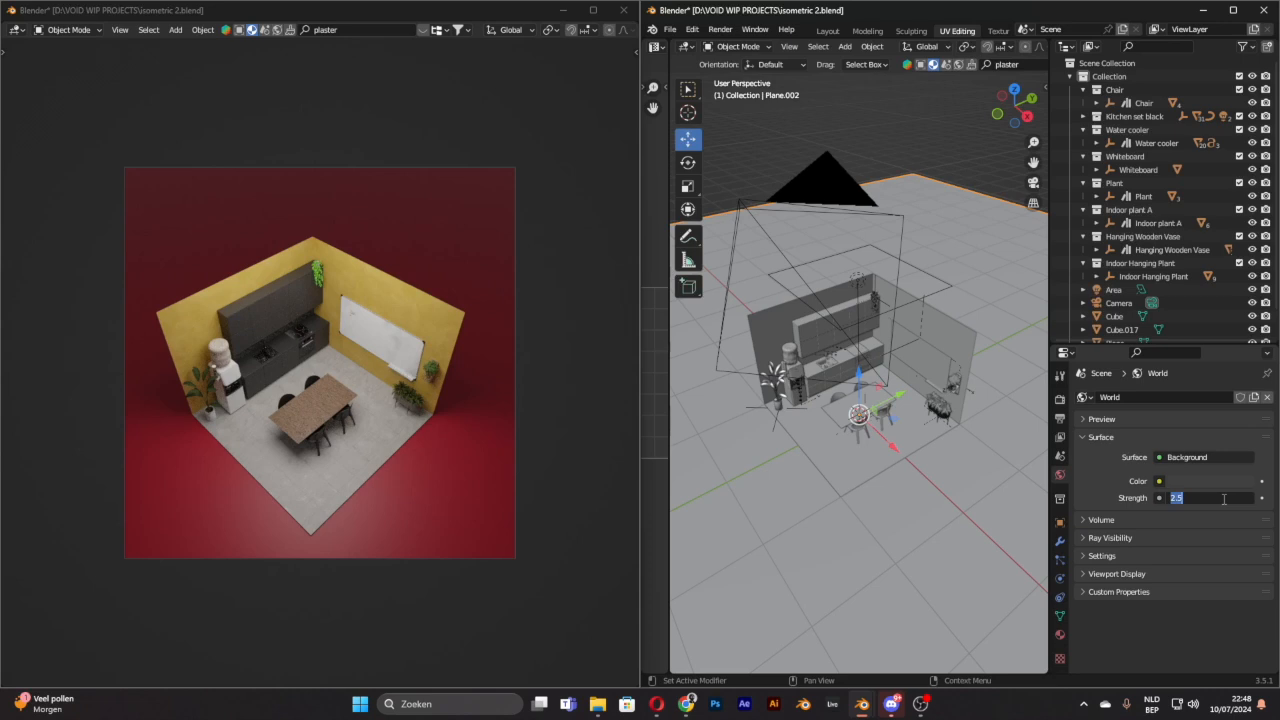
type("40")
key("BackSpace")
key("Return")
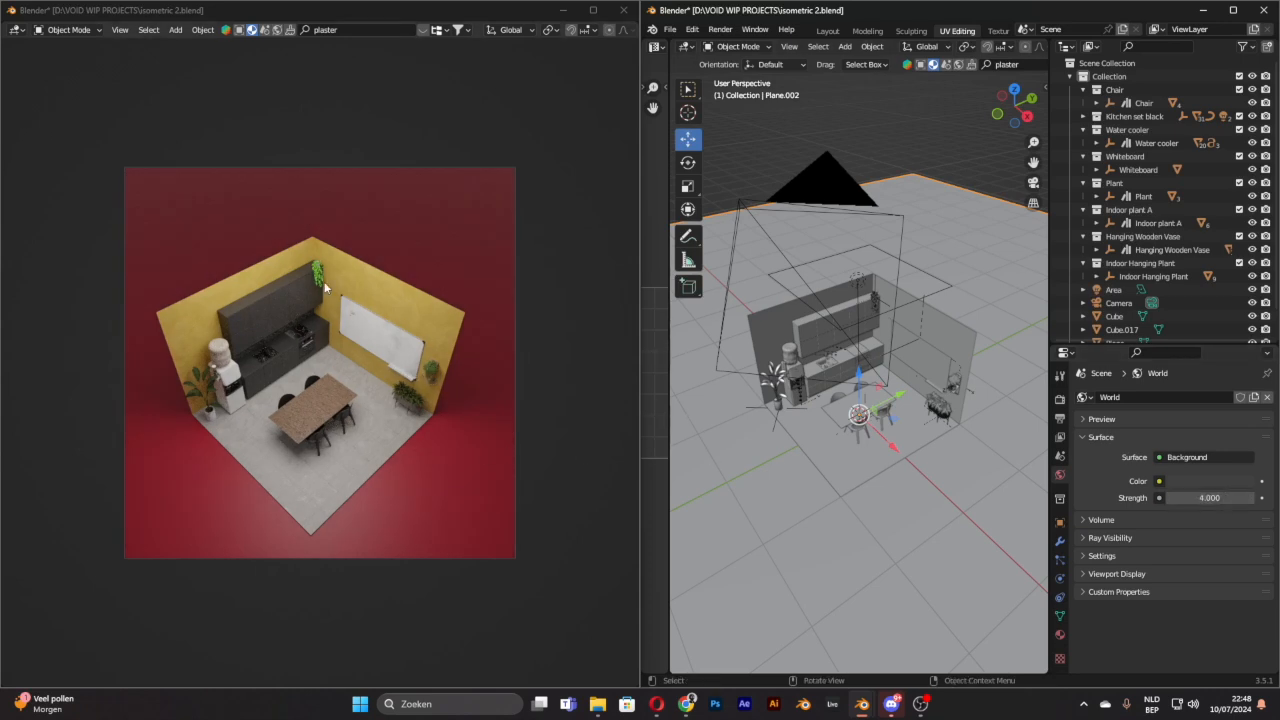
left_click(1218, 496)
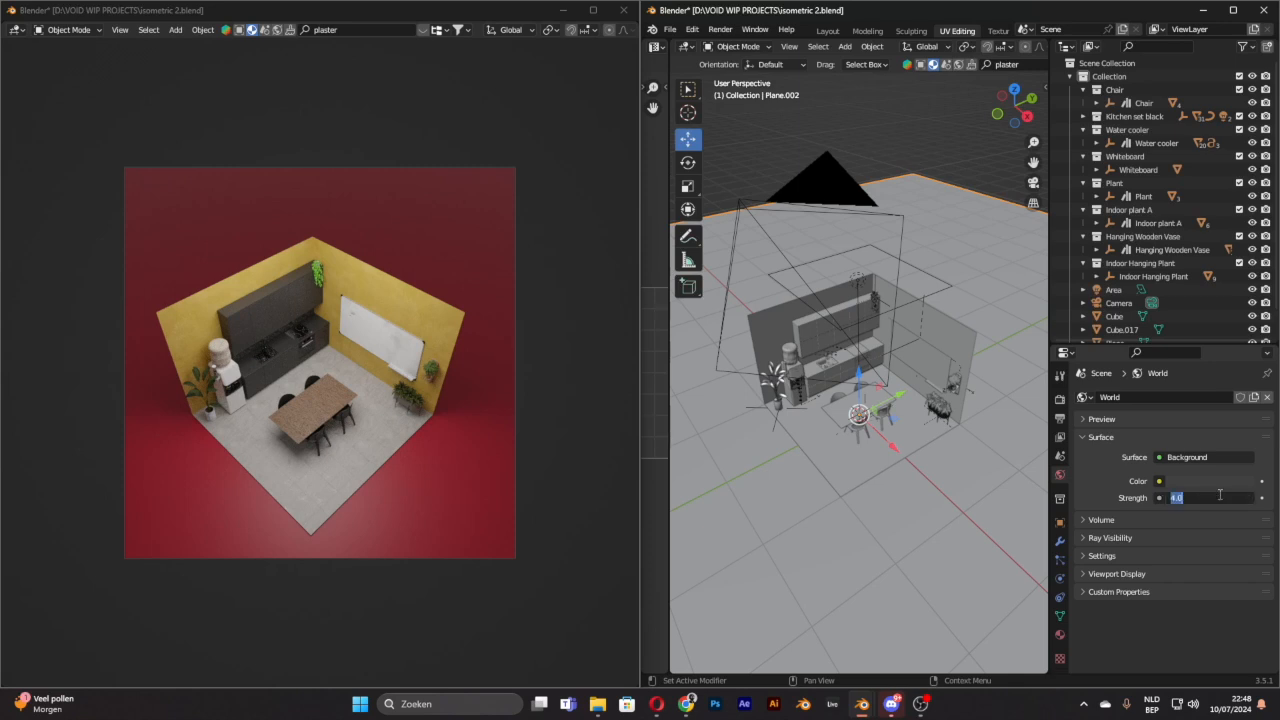
type("2")
key("Return")
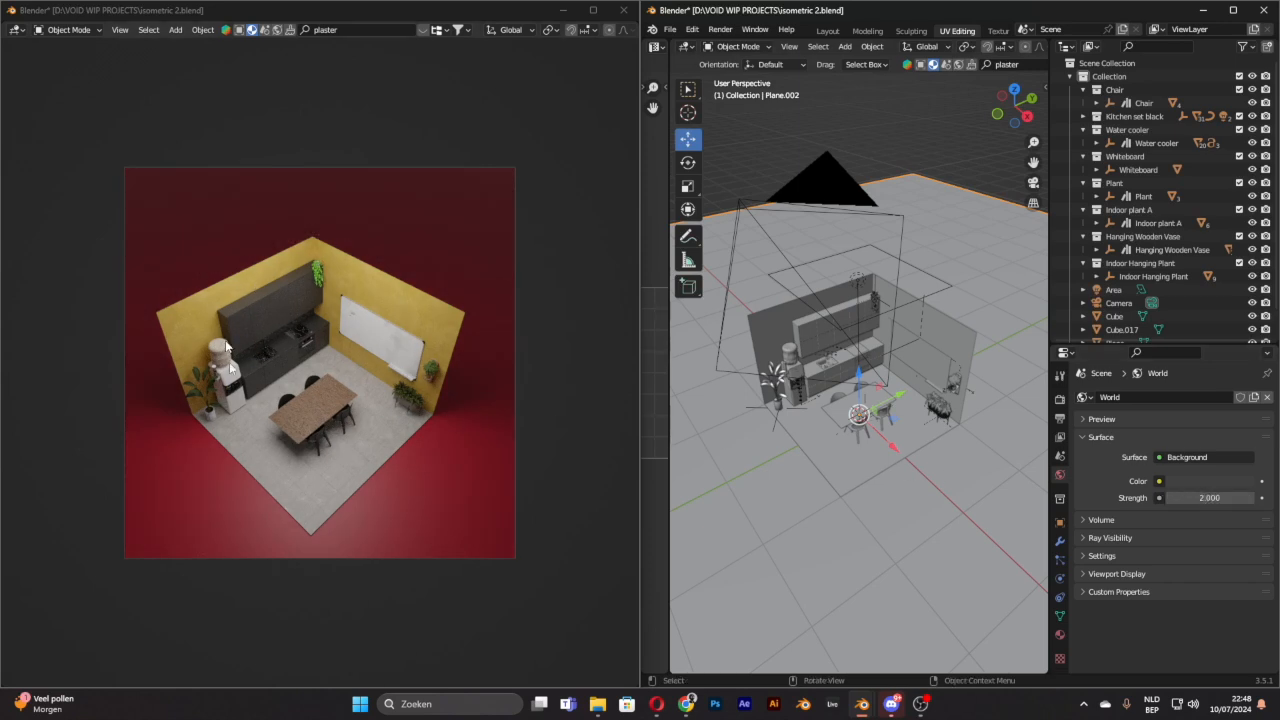
left_click(1226, 498)
type("5")
key("Return")
Step: Darken the world background colour to black and back up to a value of about 0.024, and dismiss the system notification
left_click(1222, 483)
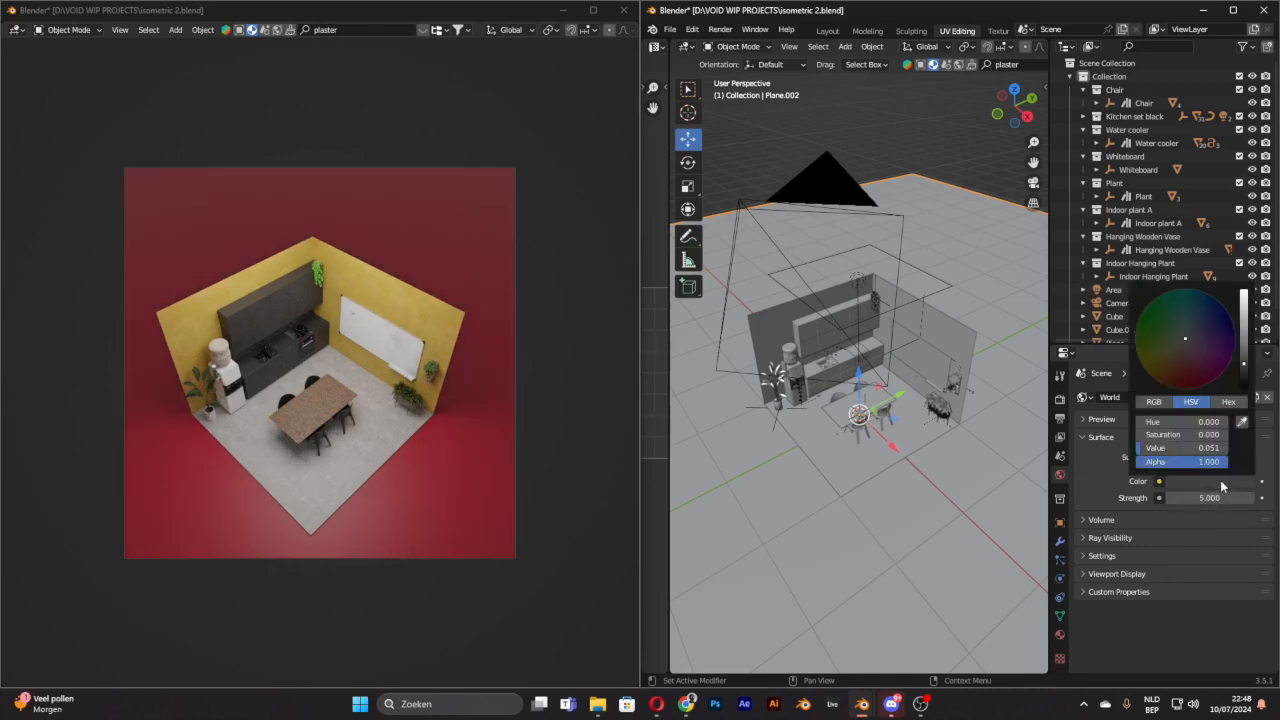
mouse_move(1245, 367)
left_mouse_down()
mouse_move(1244, 336)
mouse_move(1244, 387)
left_mouse_up()
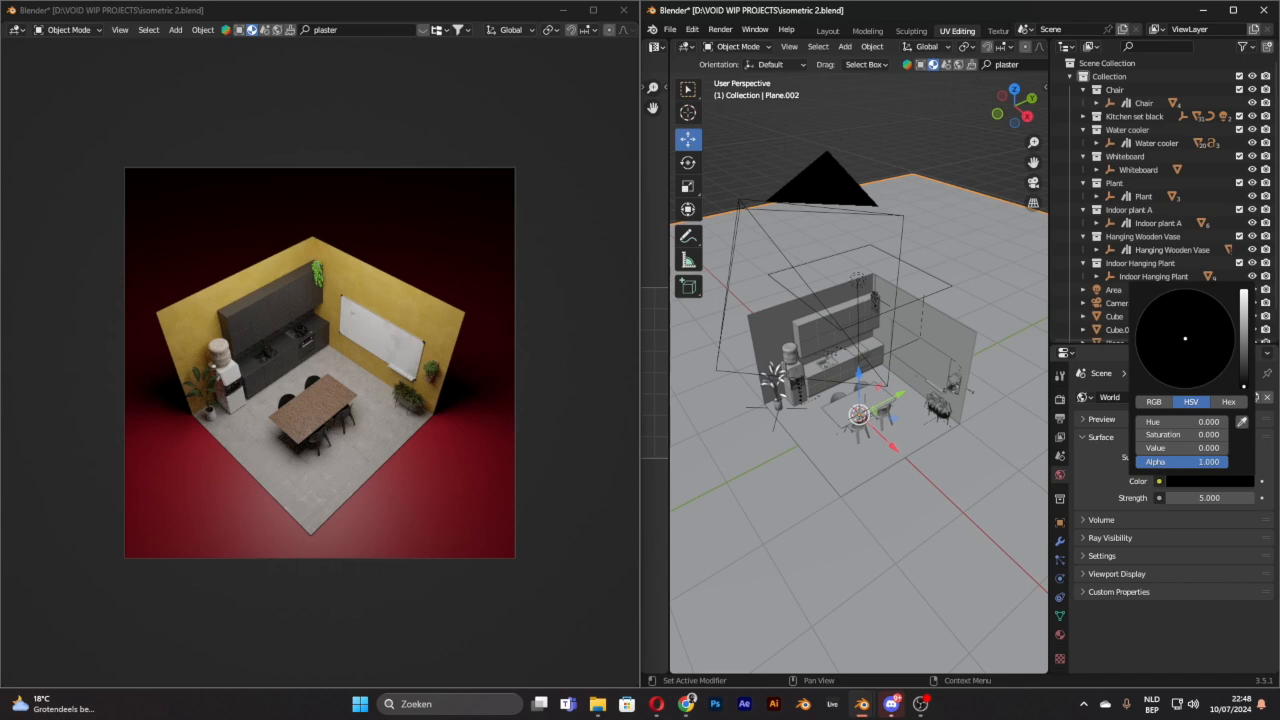
left_click_drag(1244, 387, 1244, 372)
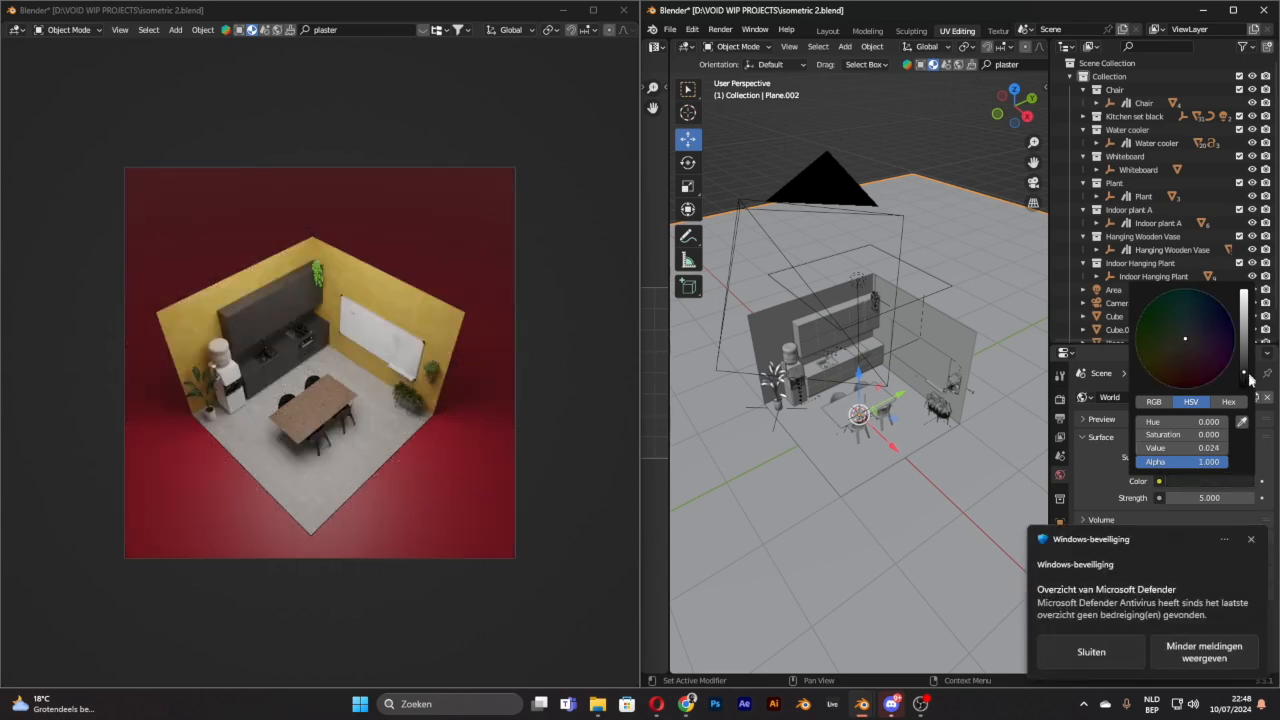
left_click(1250, 536)
Step: Set the world background strength to 2.5
left_click(1205, 497)
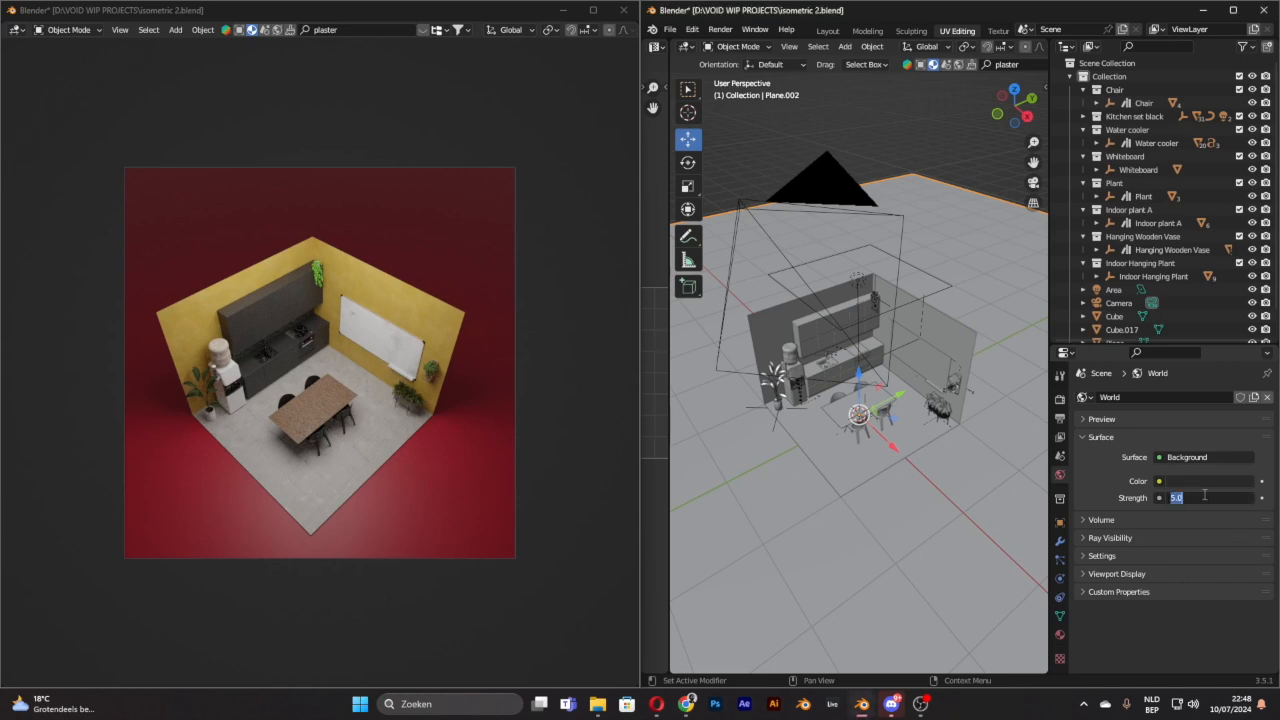
type("2.5")
key("Return")
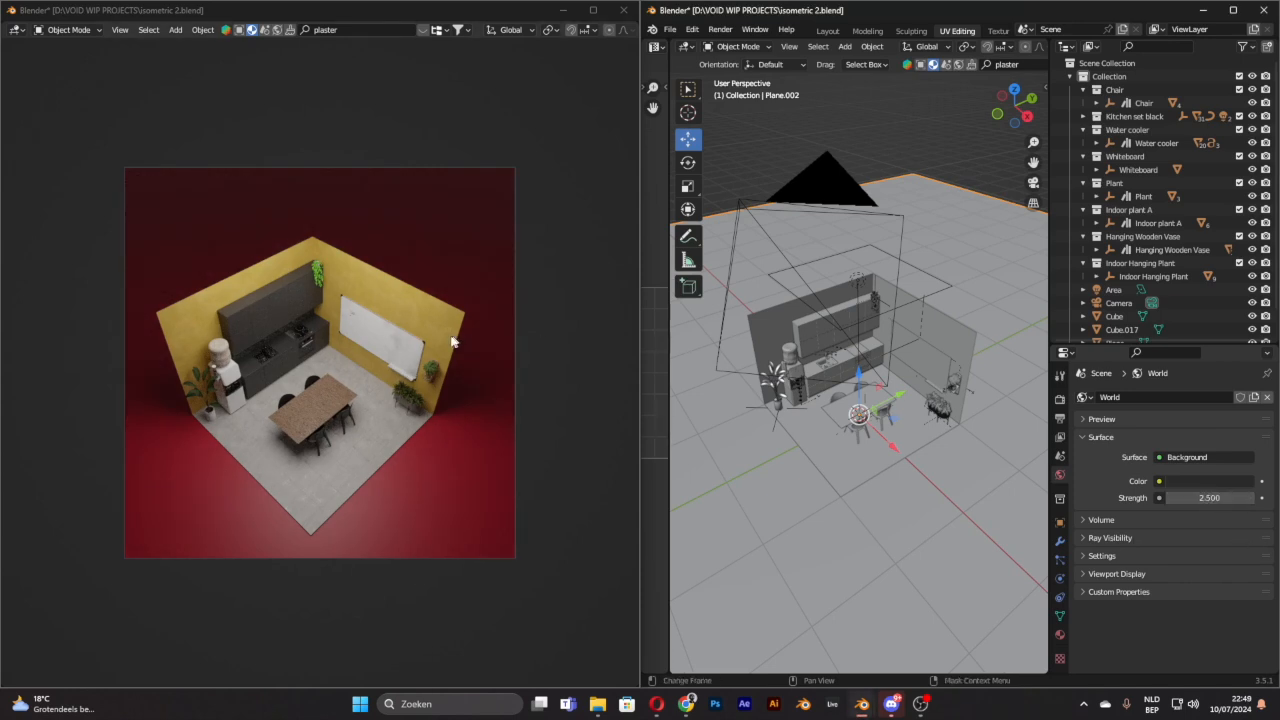
Step: Move the camera slightly lower so that the room sits vertically centred in the render frame
left_click(830, 192)
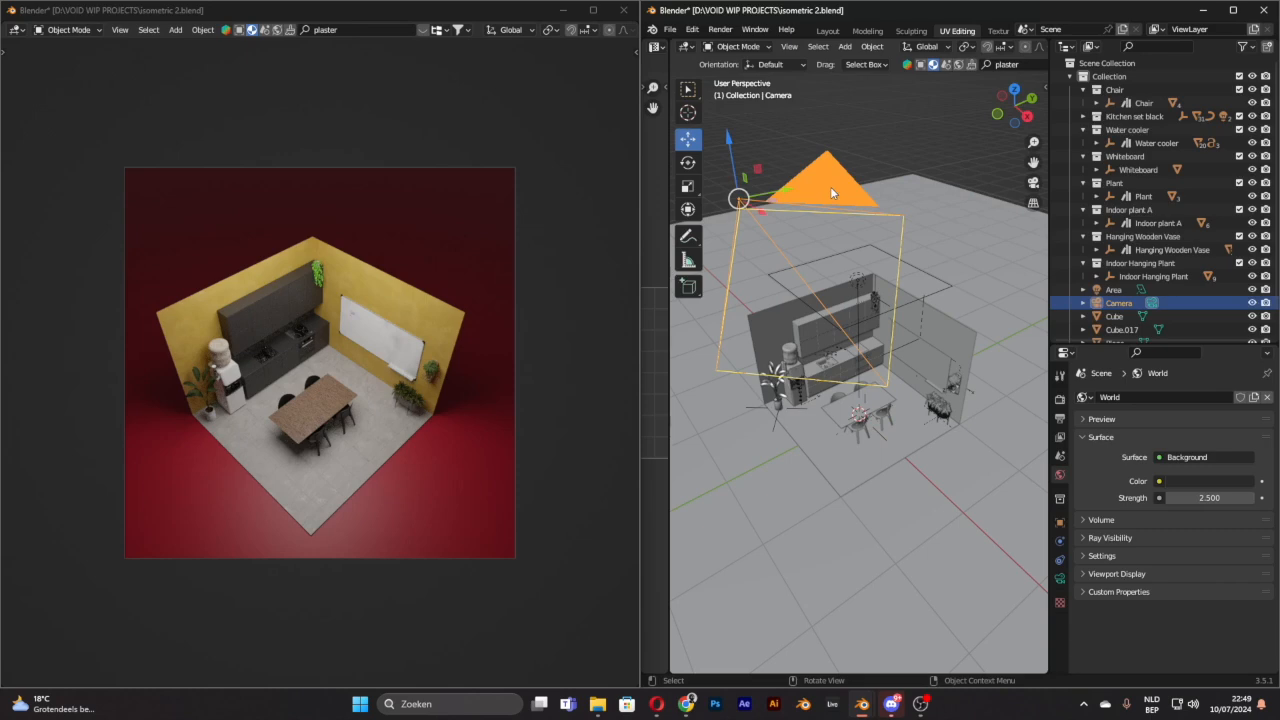
scroll(872, 250, "down", 8)
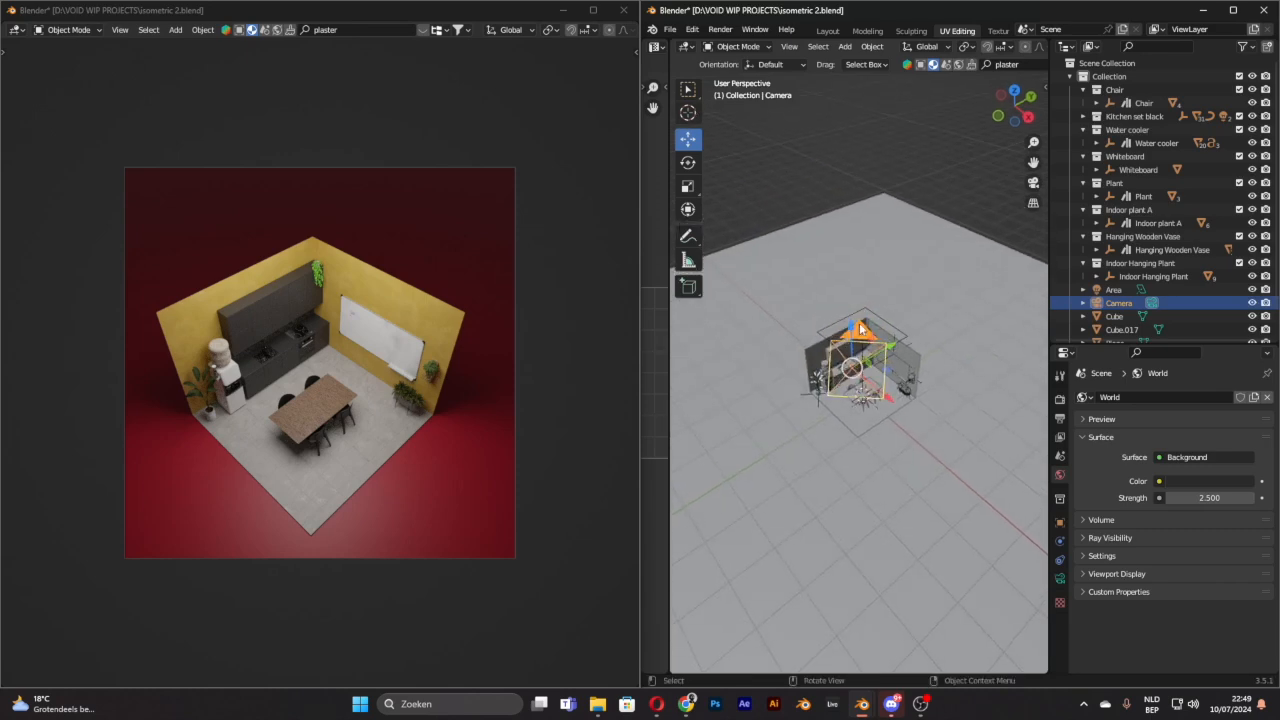
mouse_move(849, 328)
left_mouse_down()
mouse_move(849, 341)
mouse_move(894, 361)
mouse_move(851, 338)
left_mouse_up()
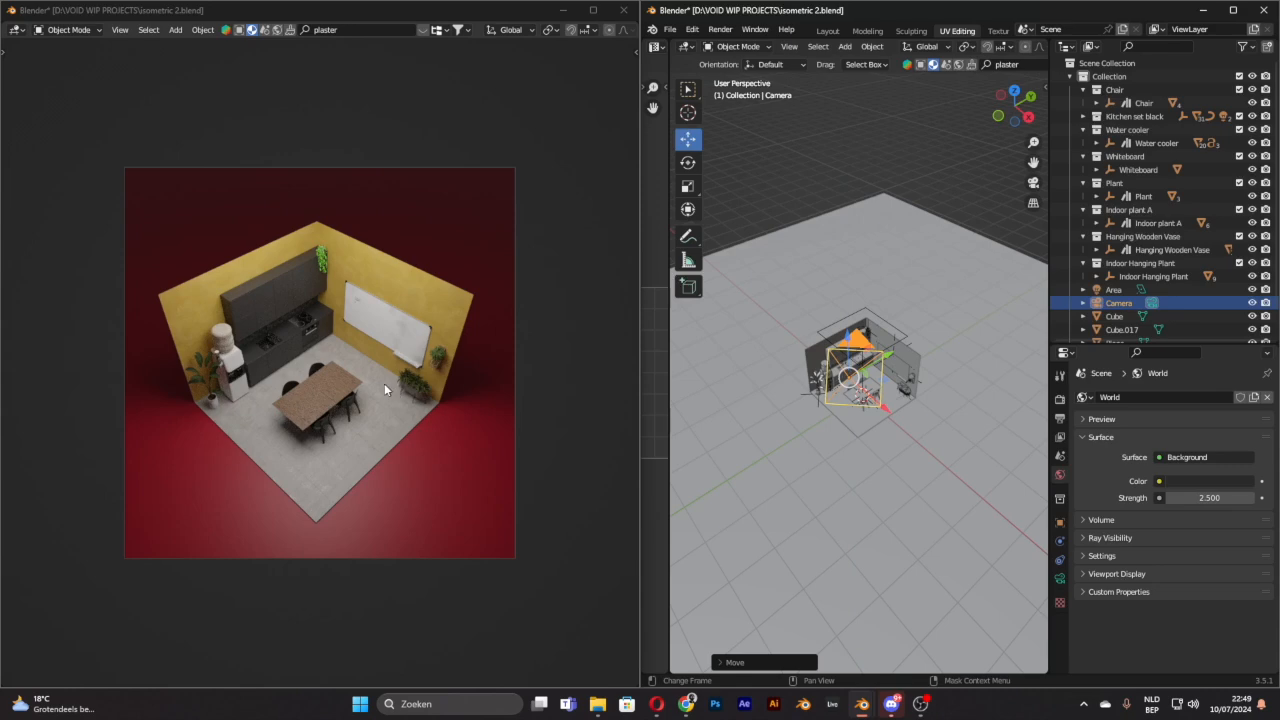
scroll(262, 336, "up", 3)
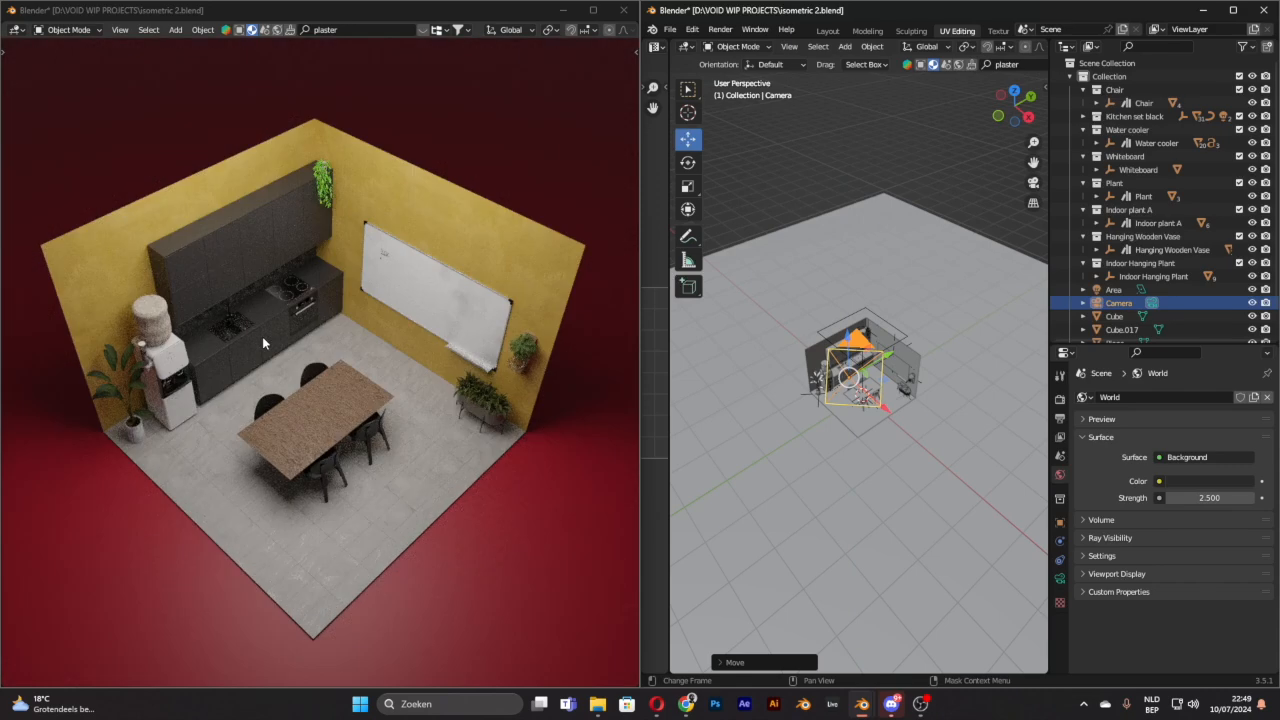
scroll(262, 336, "down", 3)
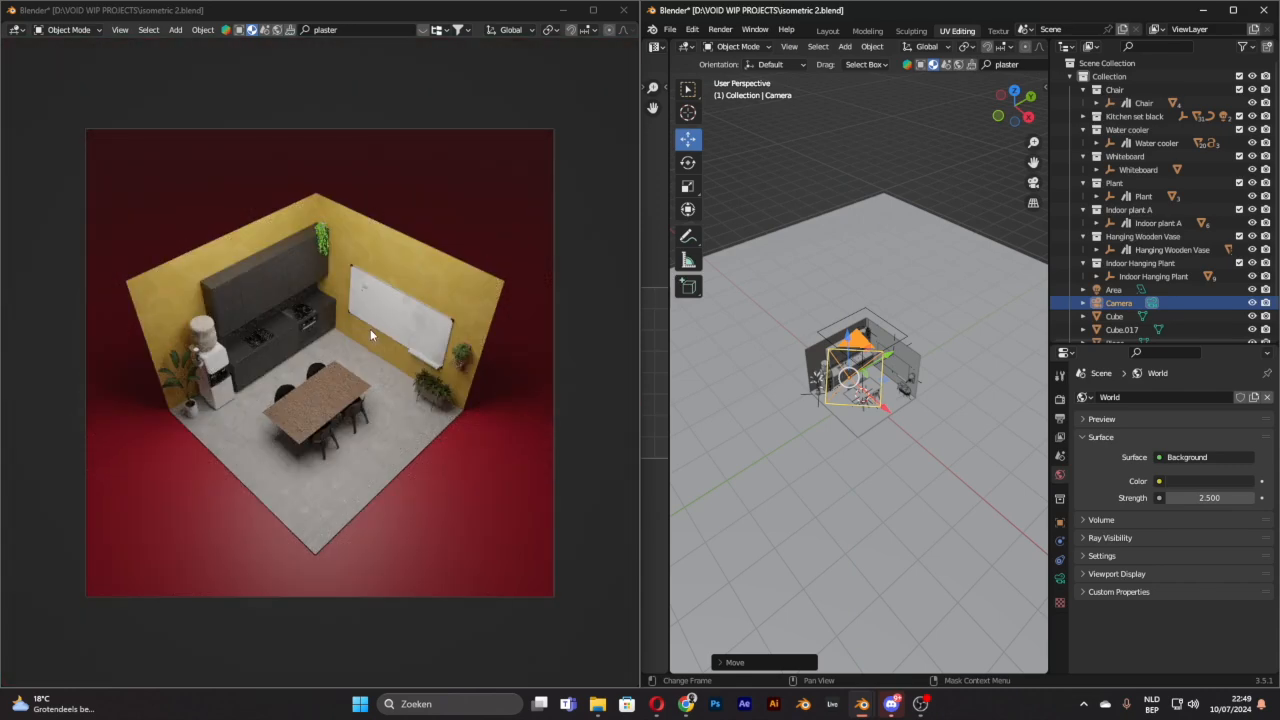
scroll(940, 450, "up", 1)
scroll(963, 456, "up", 5)
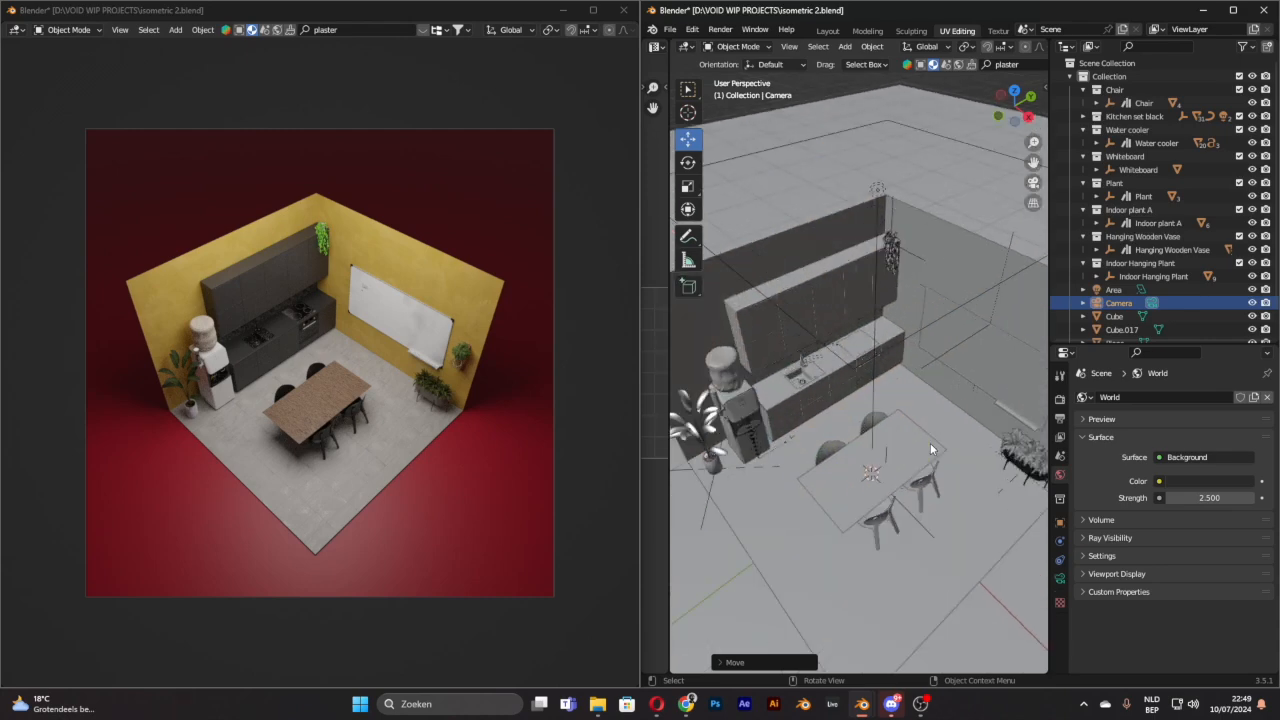
scroll(930, 443, "down", 4)
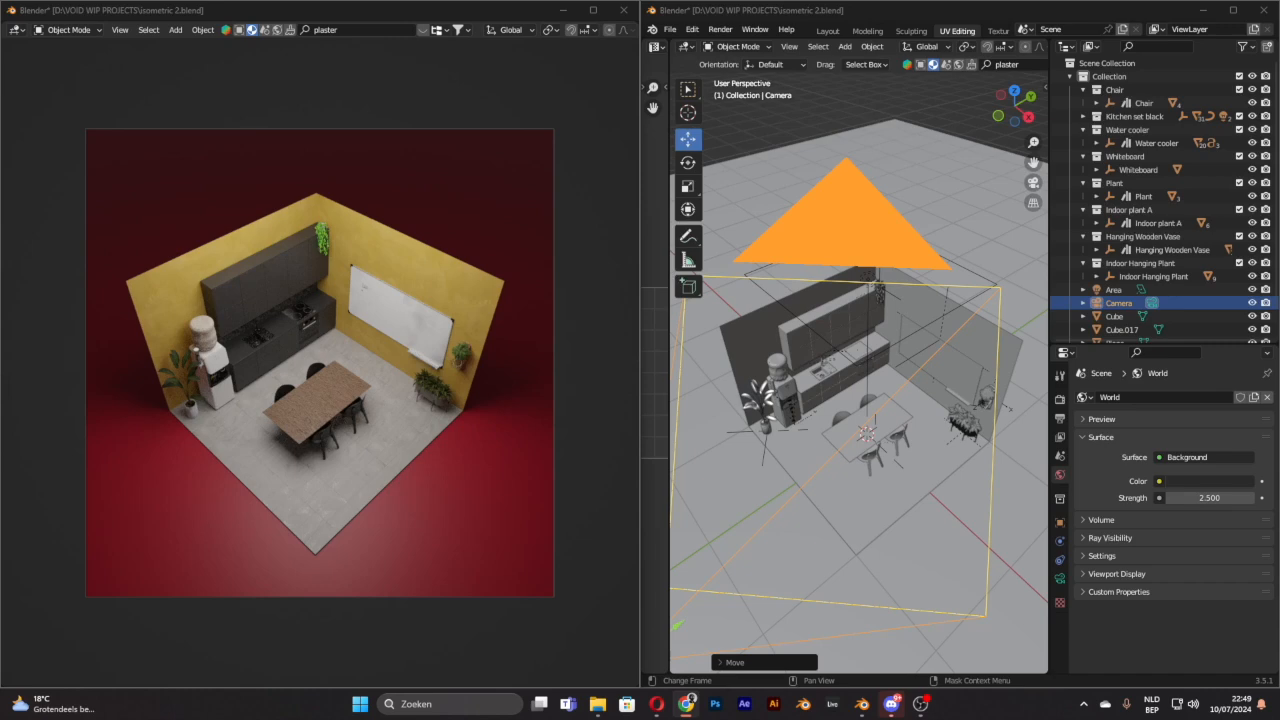
left_click_drag(0, 75, 384, 73)
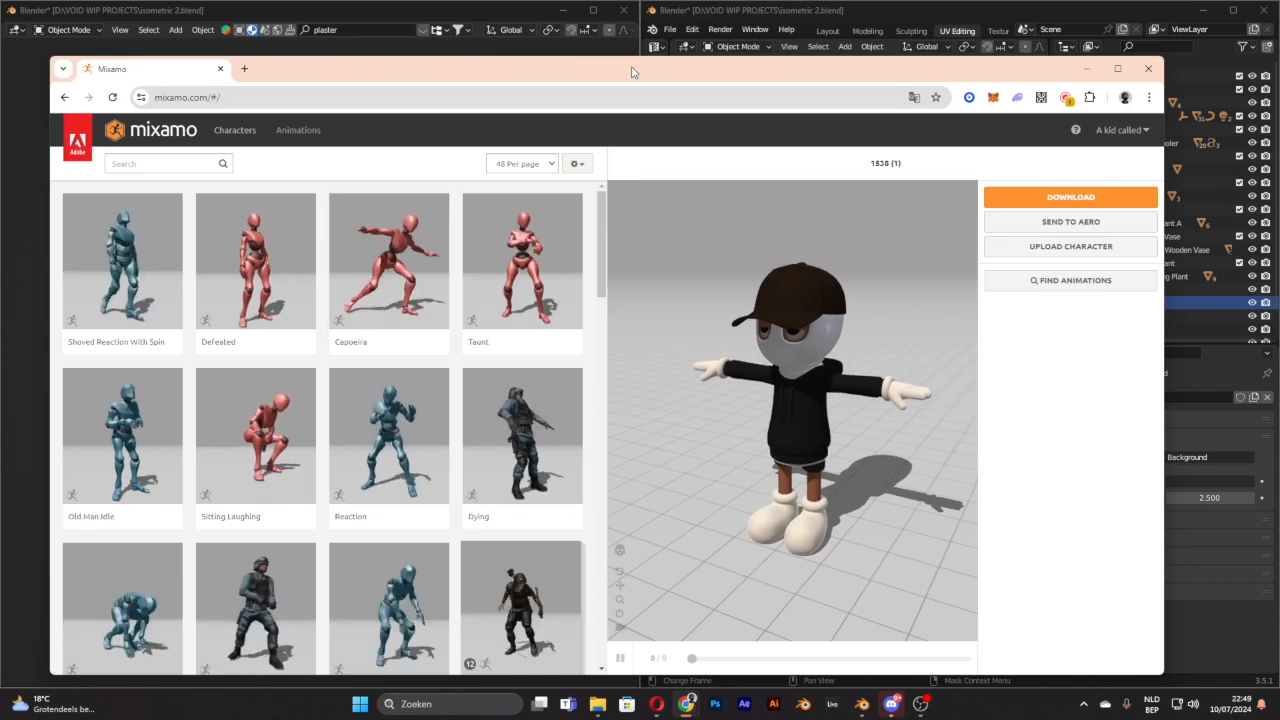
left_click_drag(634, 71, 0, 140)
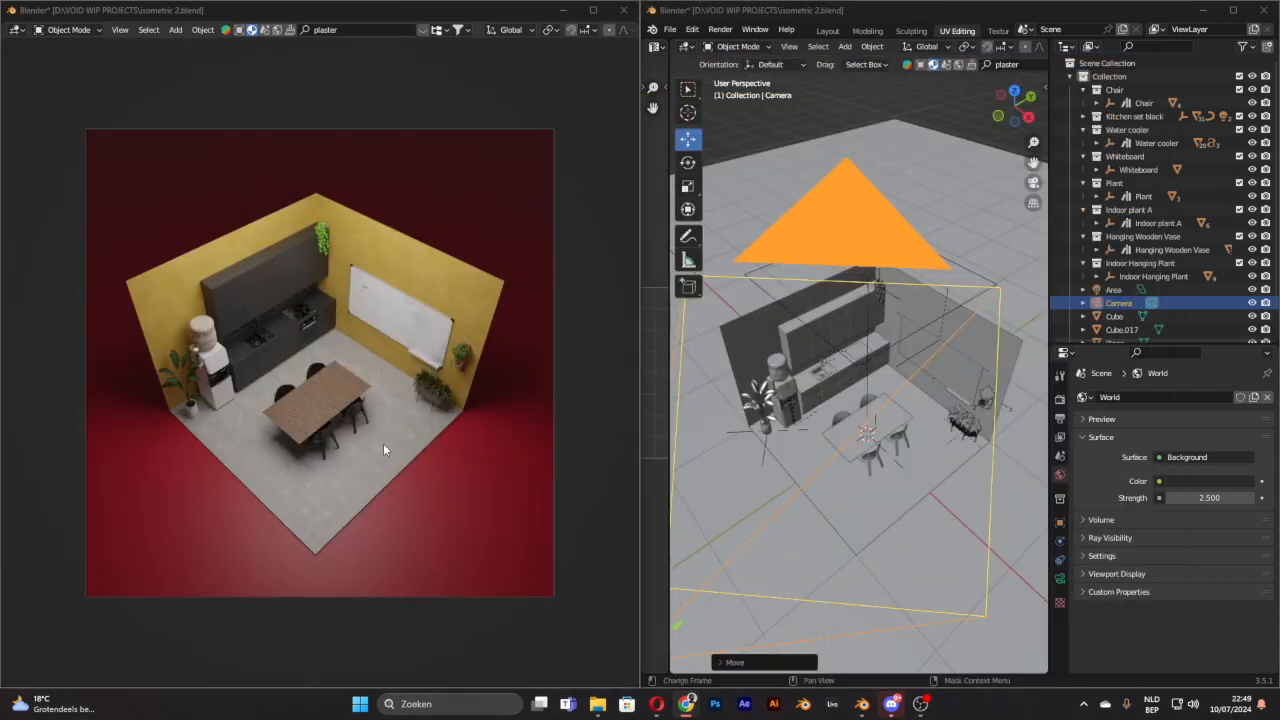
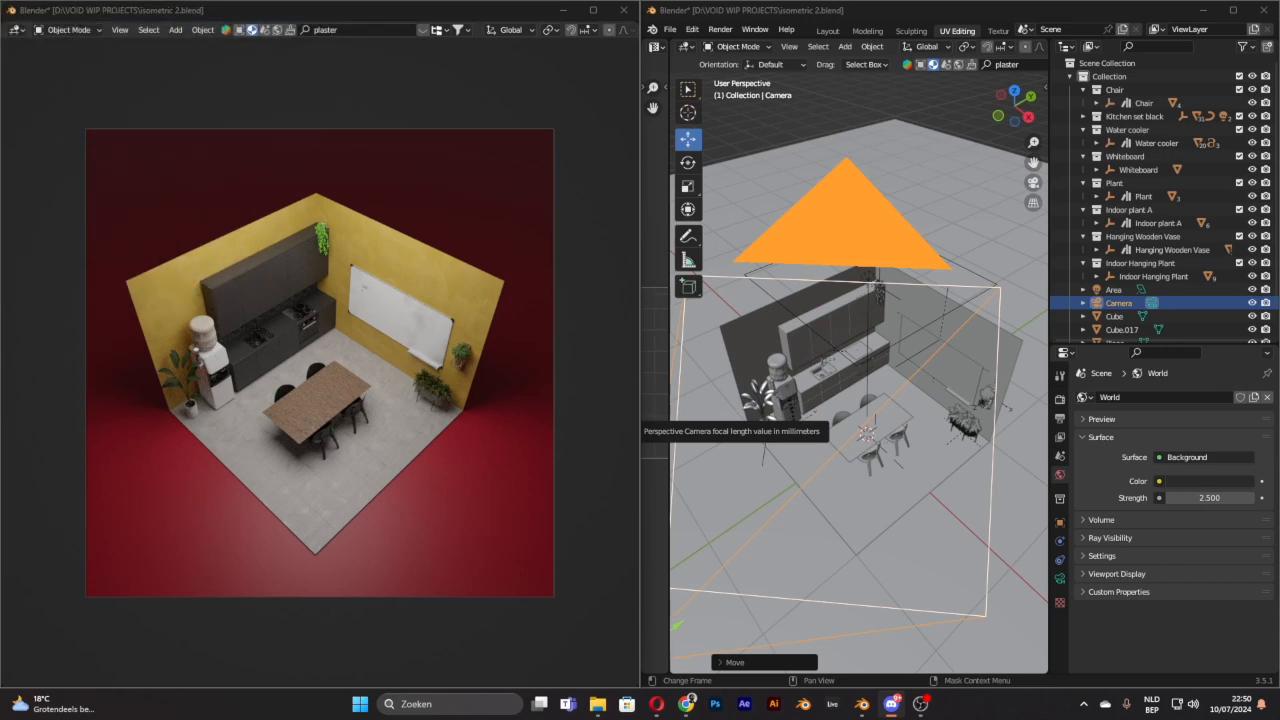
left_click_drag(0, 51, 591, 57)
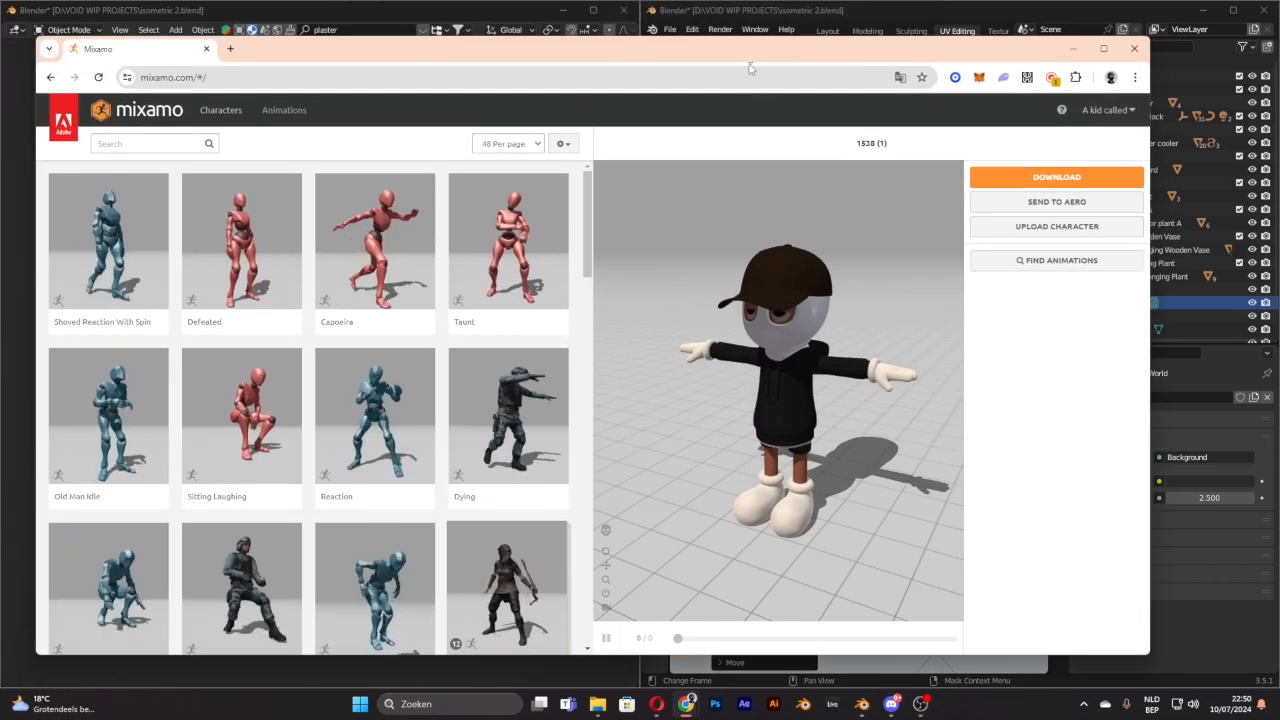
left_click_drag(752, 52, 0, 140)
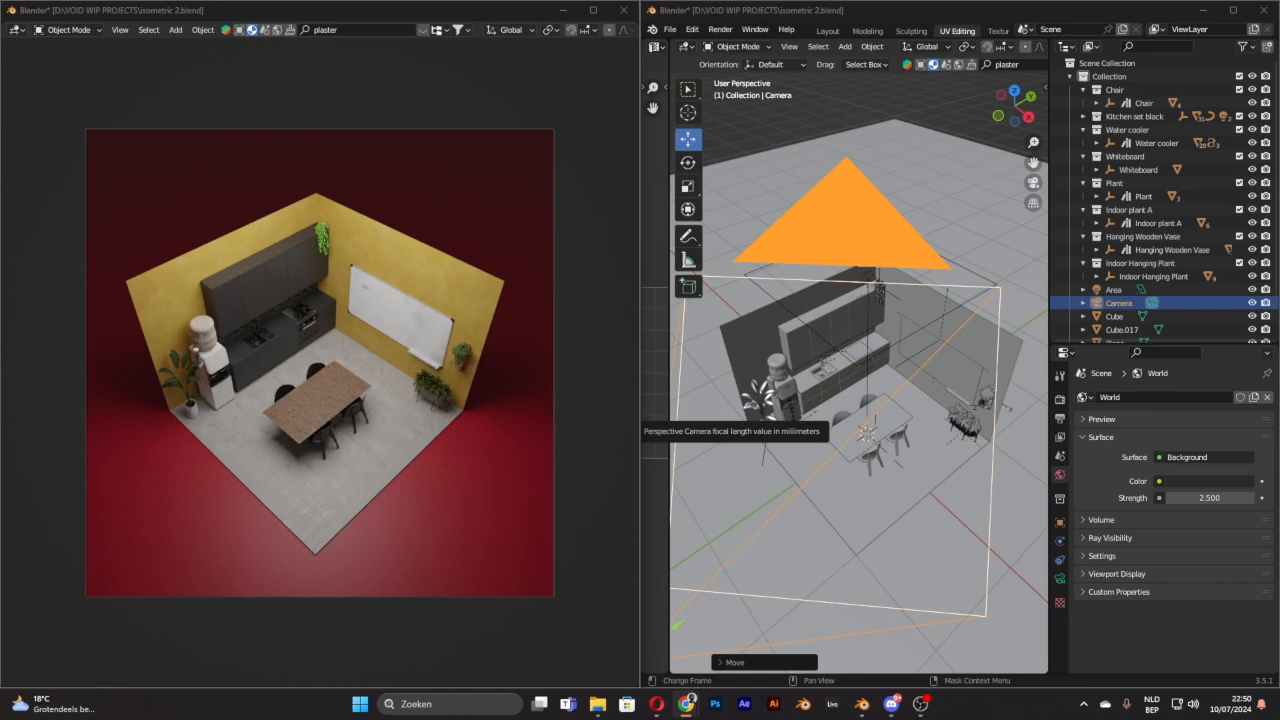
Step: Switch to Mixamo, search for "sitting" and apply the leaning-forward Sitting animation to the character, paused at frame 32
left_click_drag(0, 94, 372, 60)
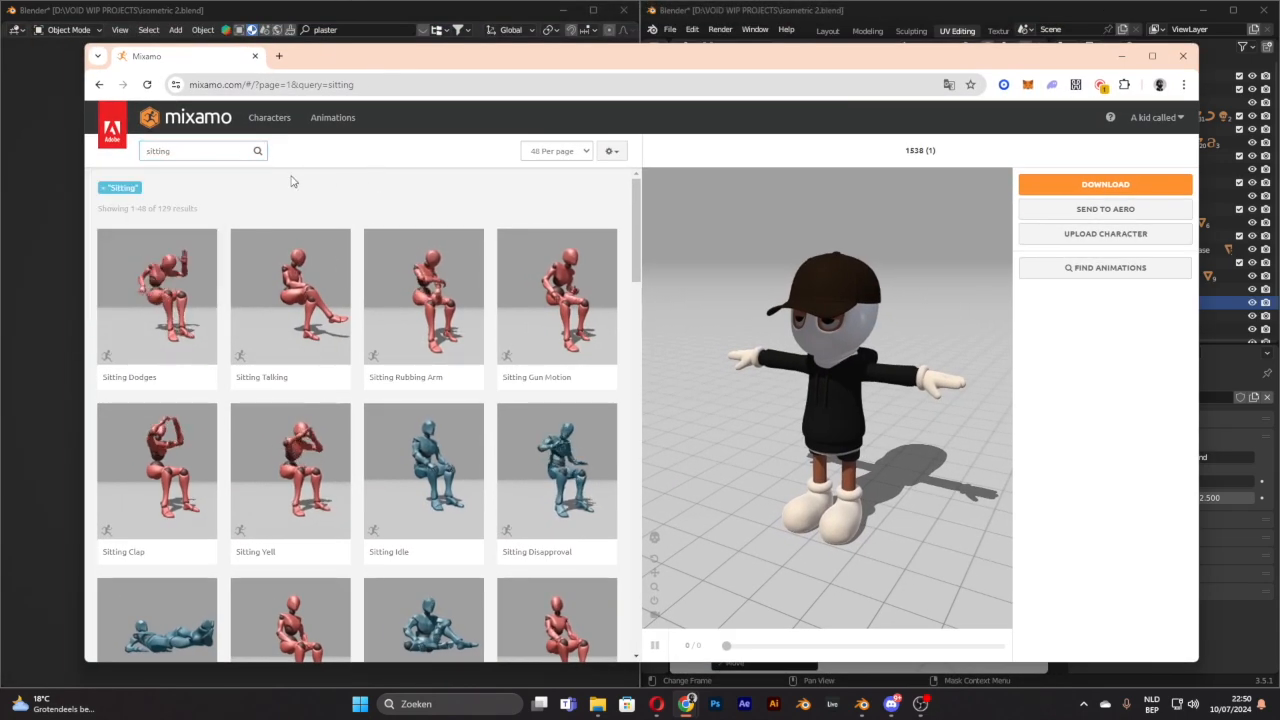
left_click(424, 485)
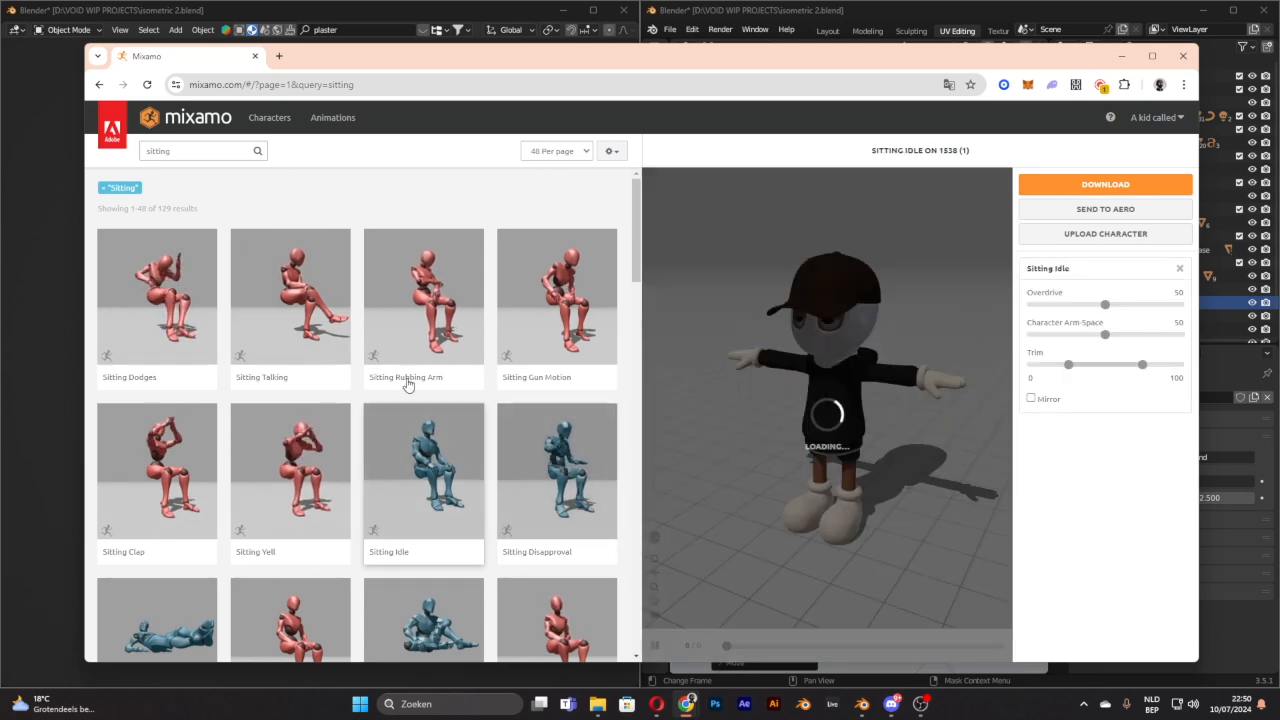
scroll(408, 380, "down", 1)
scroll(408, 385, "down", 3)
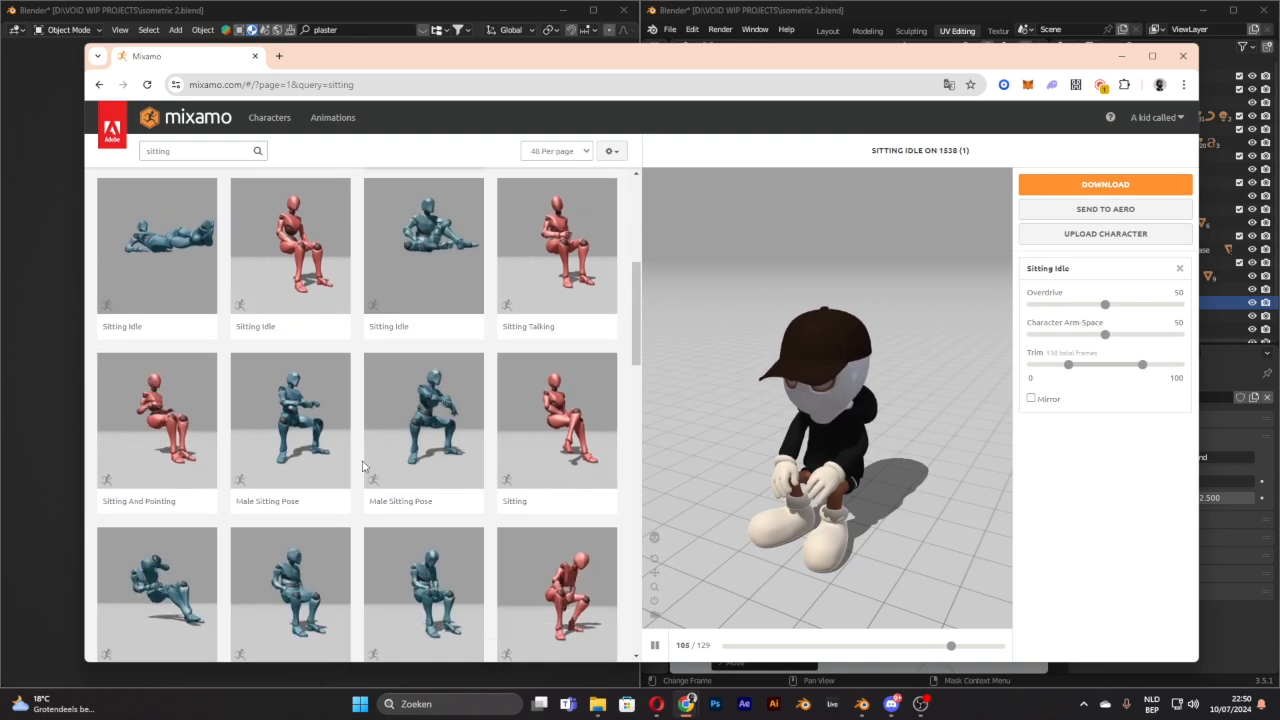
scroll(357, 478, "down", 2)
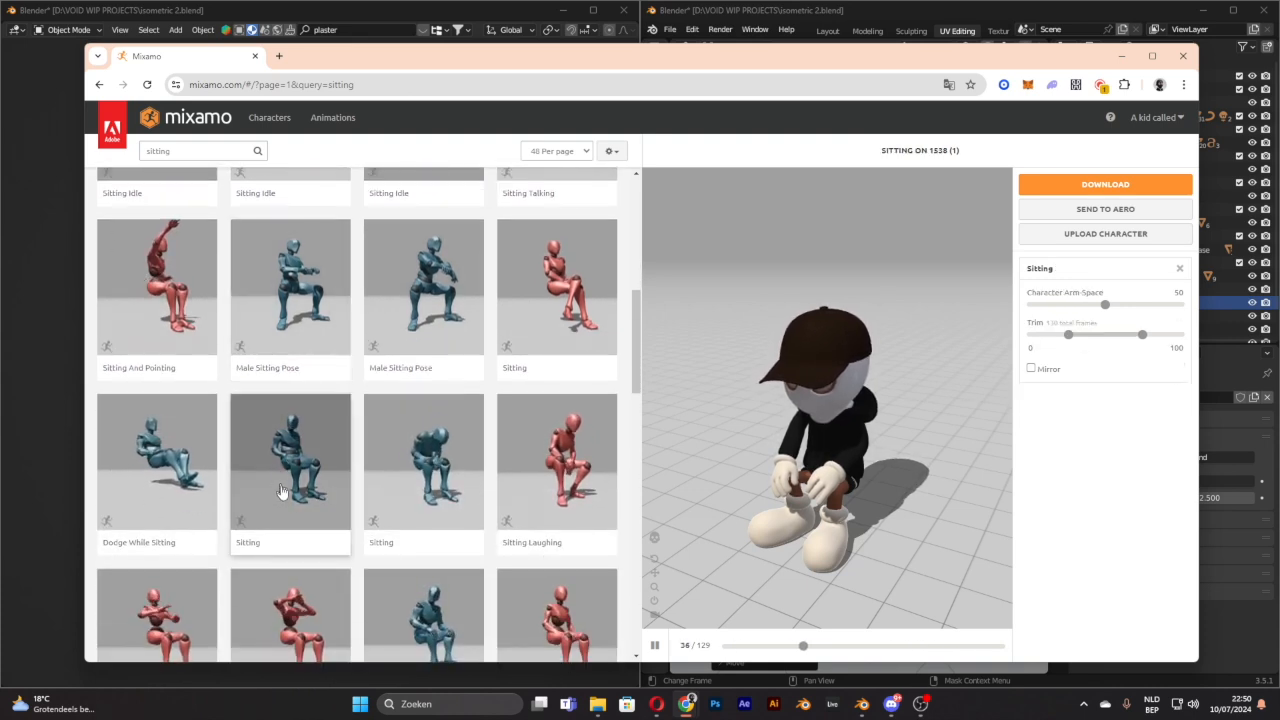
left_click(289, 470)
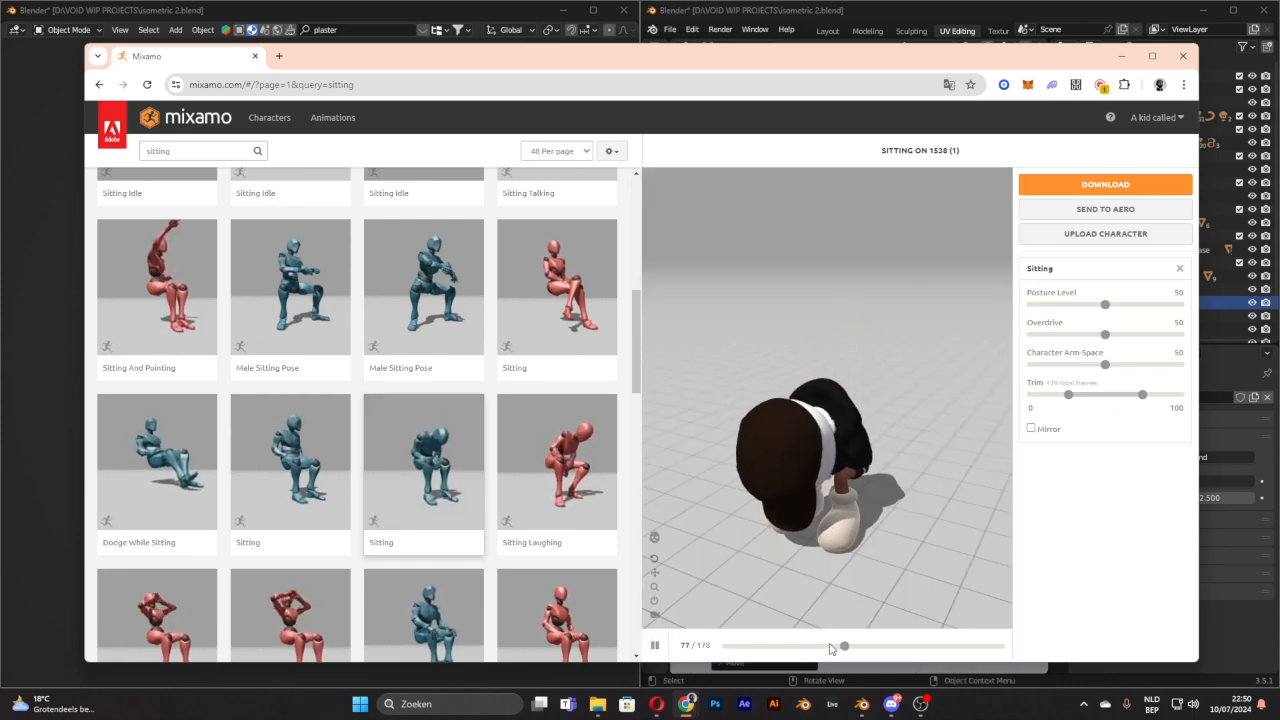
mouse_move(783, 648)
left_mouse_down()
mouse_move(762, 648)
mouse_move(776, 648)
left_mouse_up()
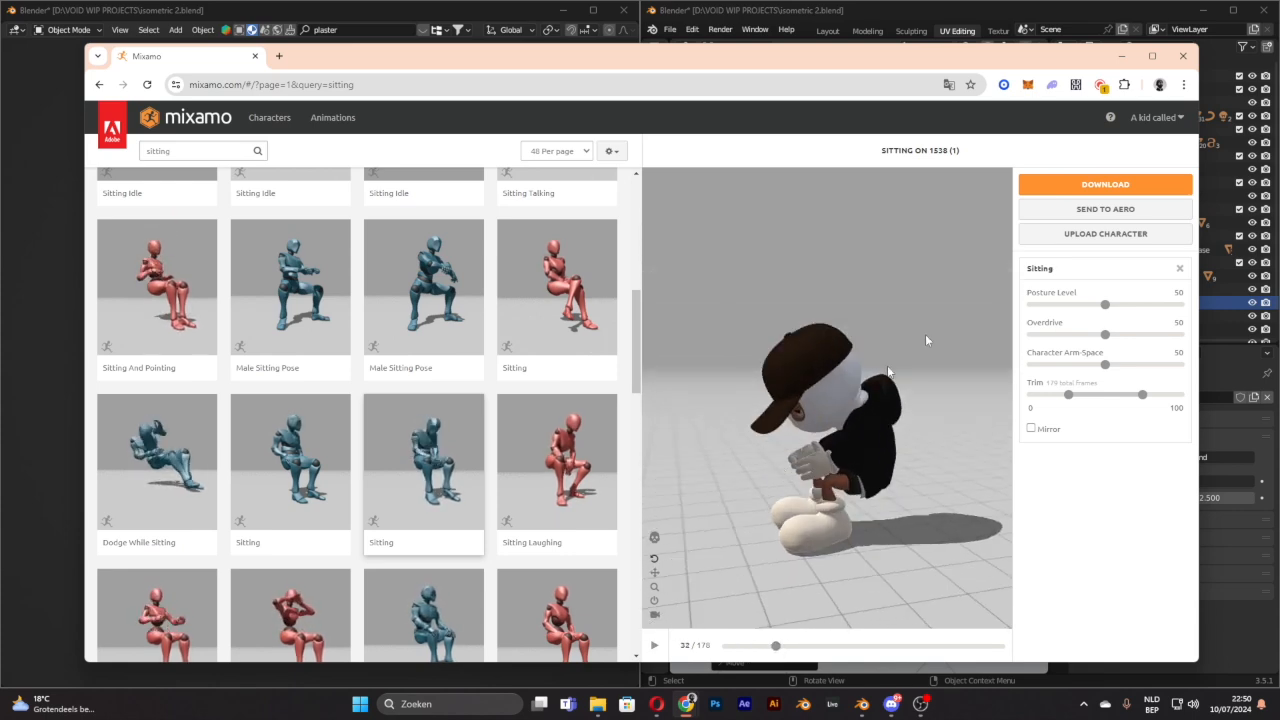
Step: Download the seated character as FBX Binary (.fbx) with skin, 30 frames per second and no keyframe reduction
left_click(1105, 184)
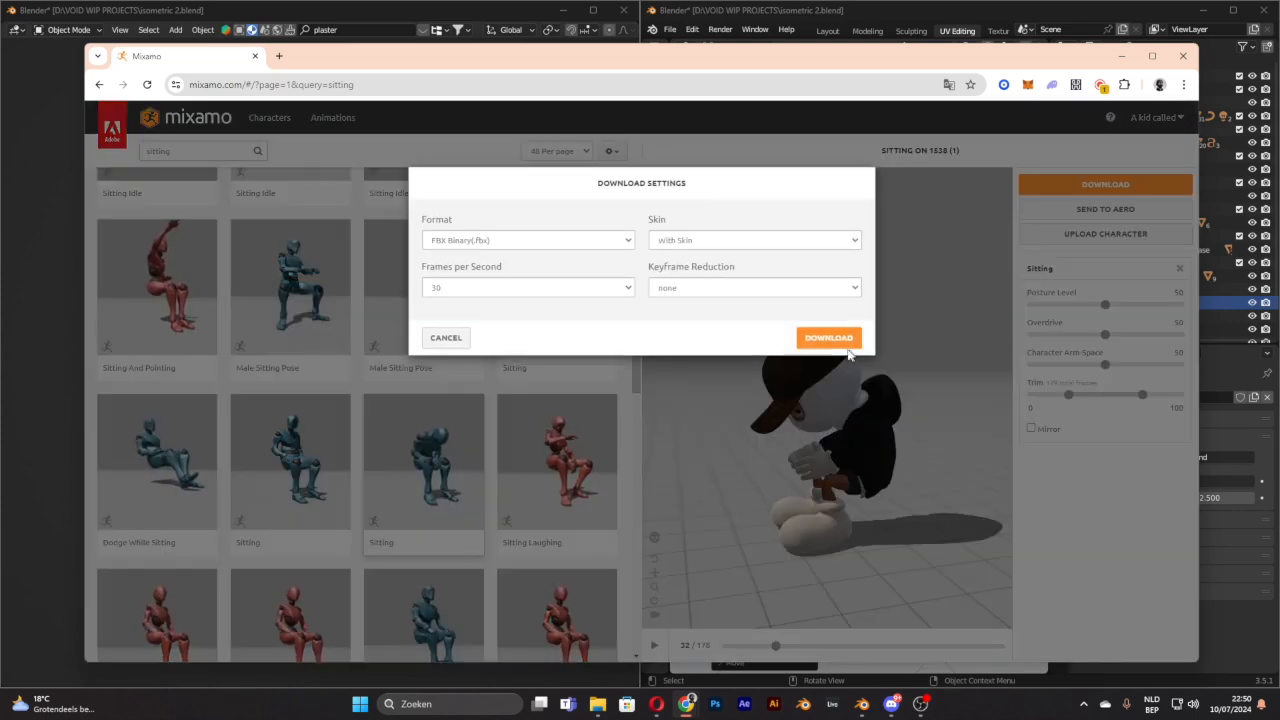
left_click(838, 340)
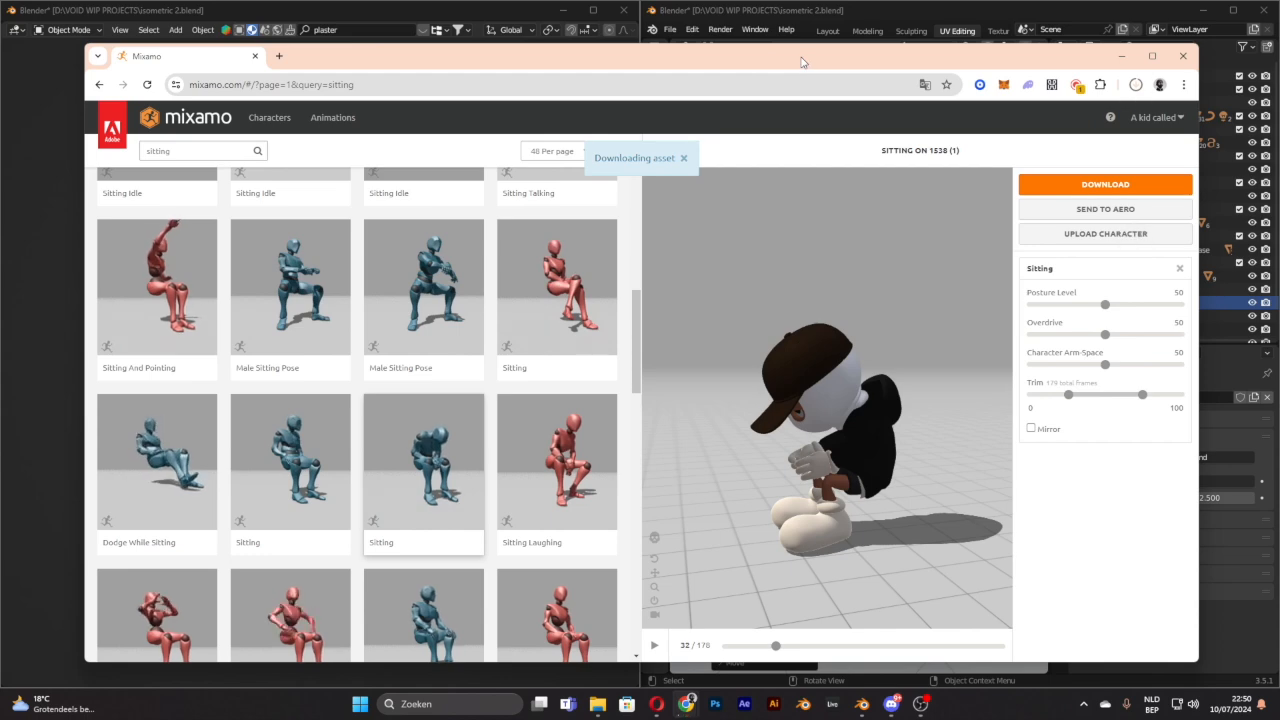
left_click_drag(802, 60, 0, 46)
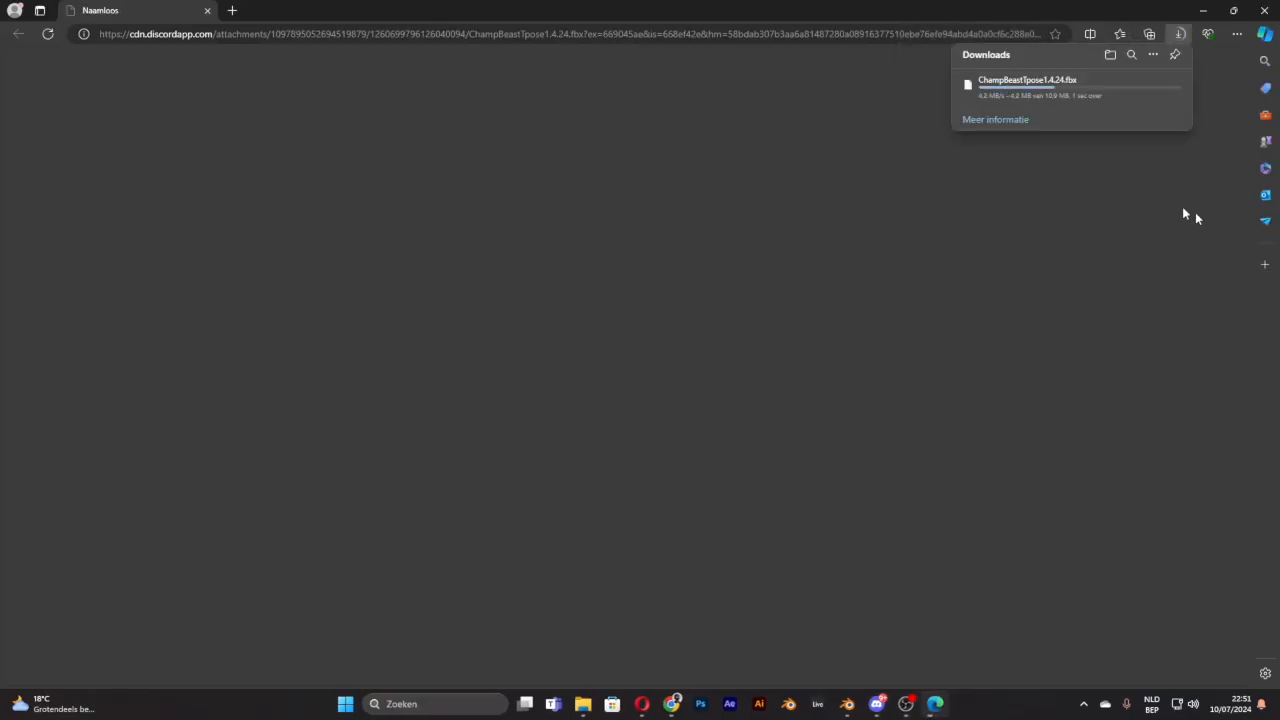
Step: Switch back to Blender, widen the main modelling window and import the downloaded seated character's FBX file from the Downloads folder
left_click(1203, 10)
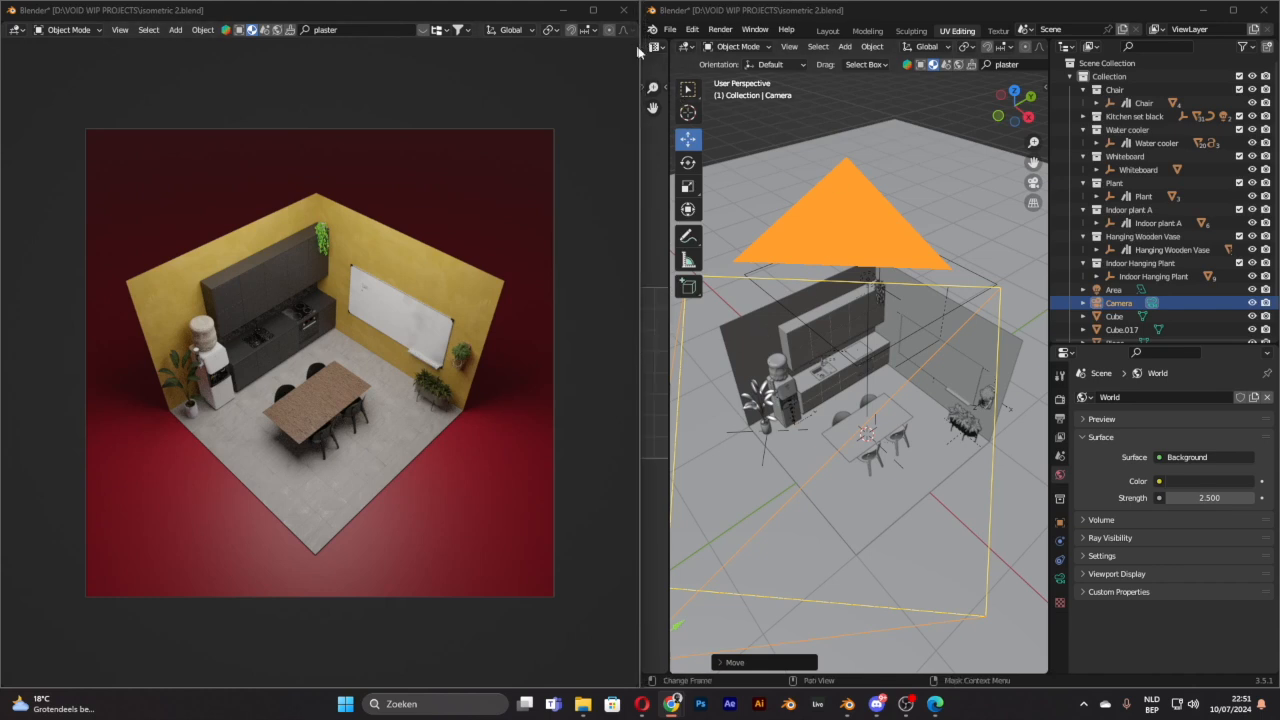
left_click_drag(638, 50, 332, 55)
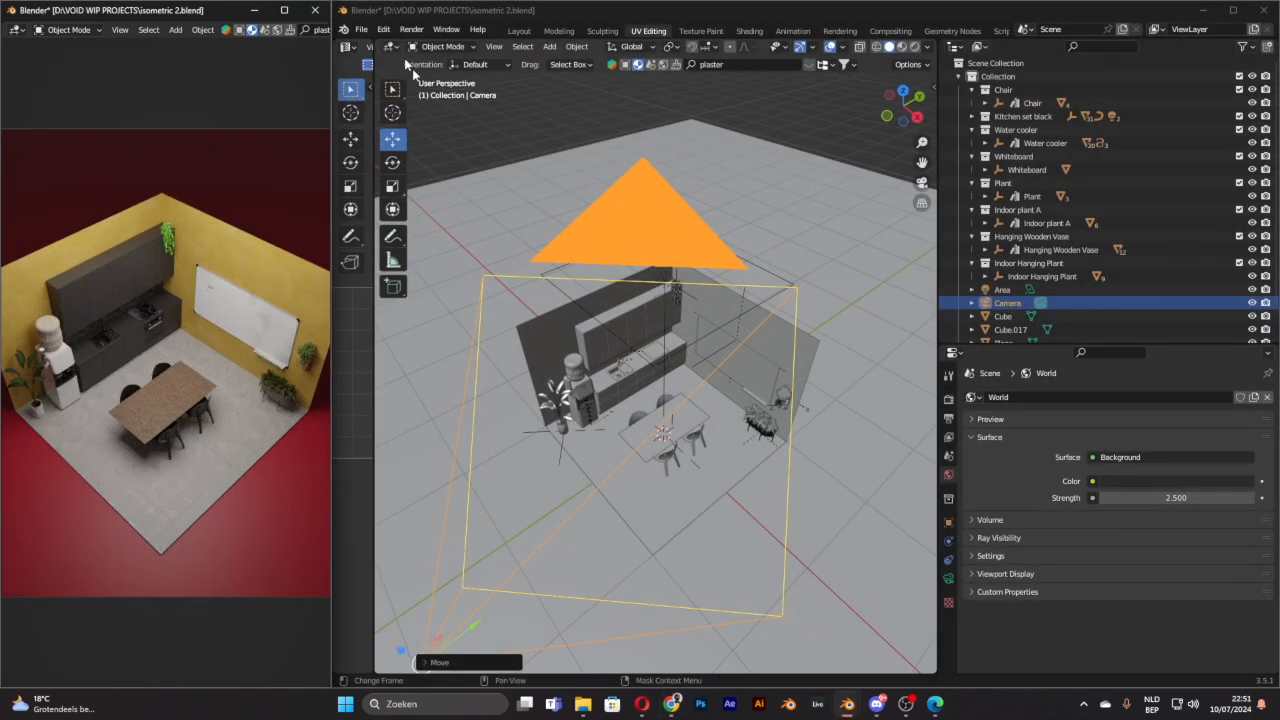
left_click(361, 29)
mouse_move(420, 209)
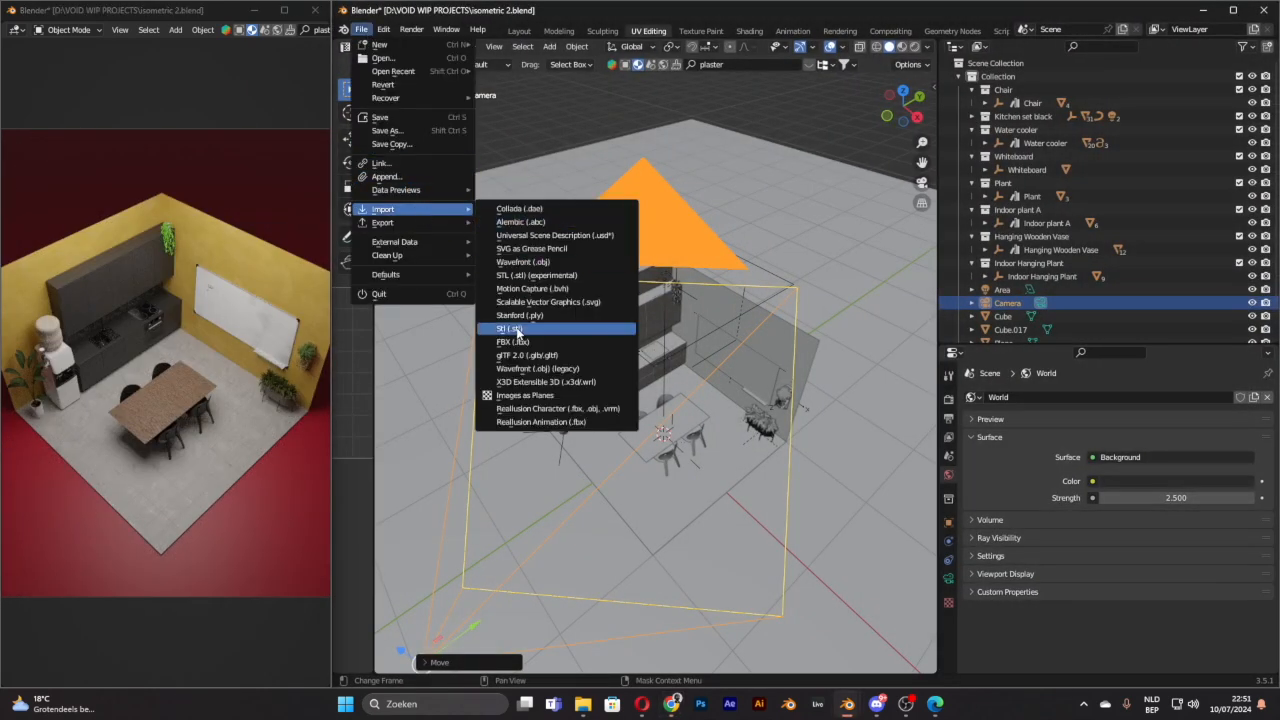
left_click(513, 342)
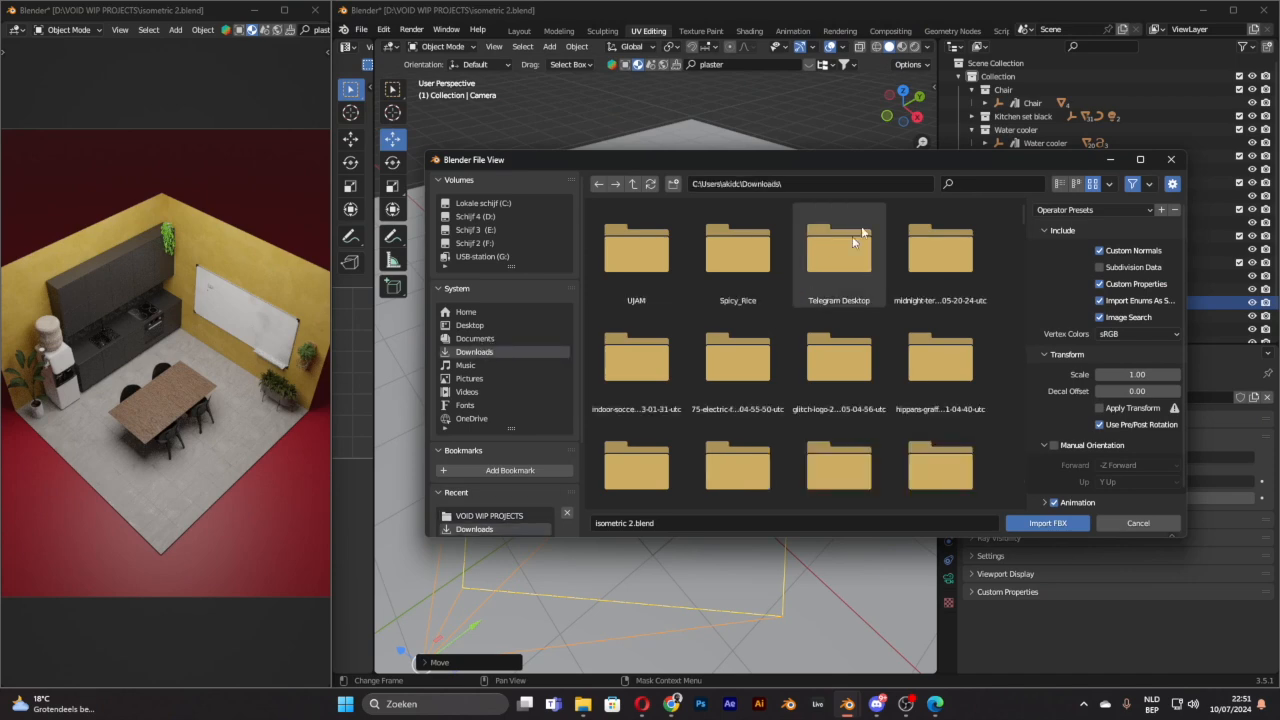
left_click_drag(1022, 221, 1045, 266)
double_click(738, 328)
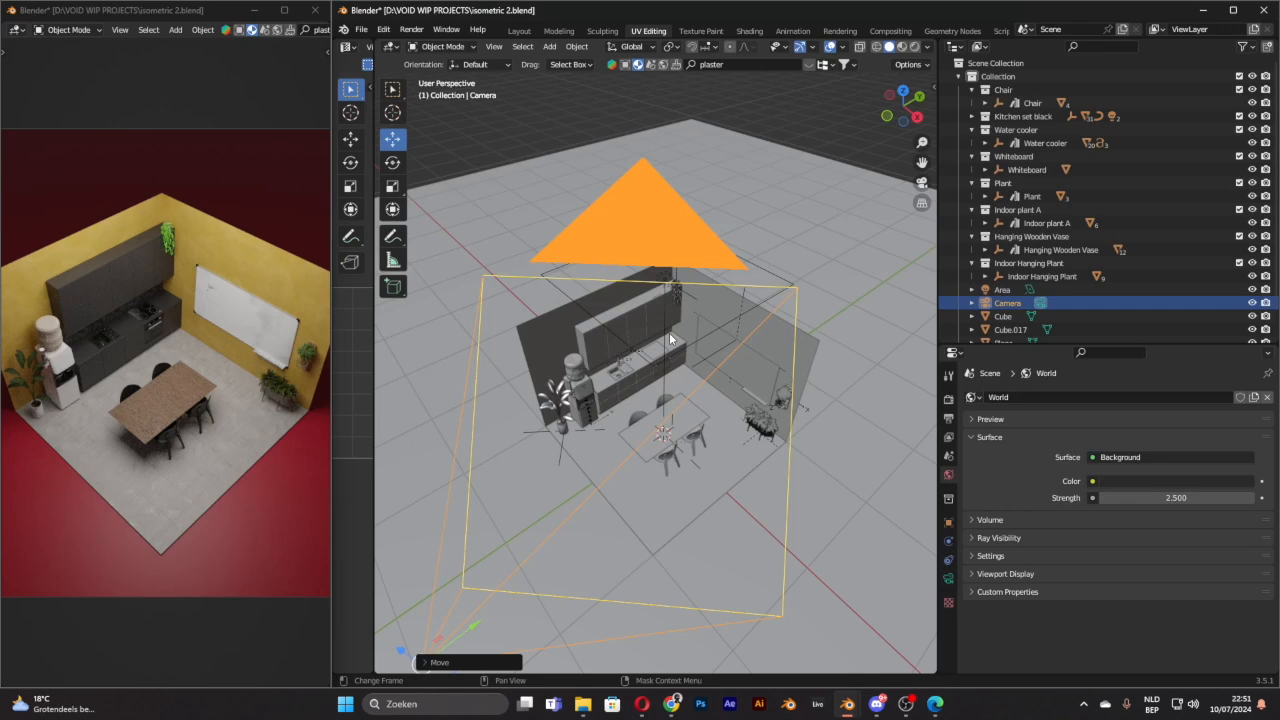
Step: Scale the imported seated character down so that it fits the meeting table and chairs
scroll(703, 401, "up", 5)
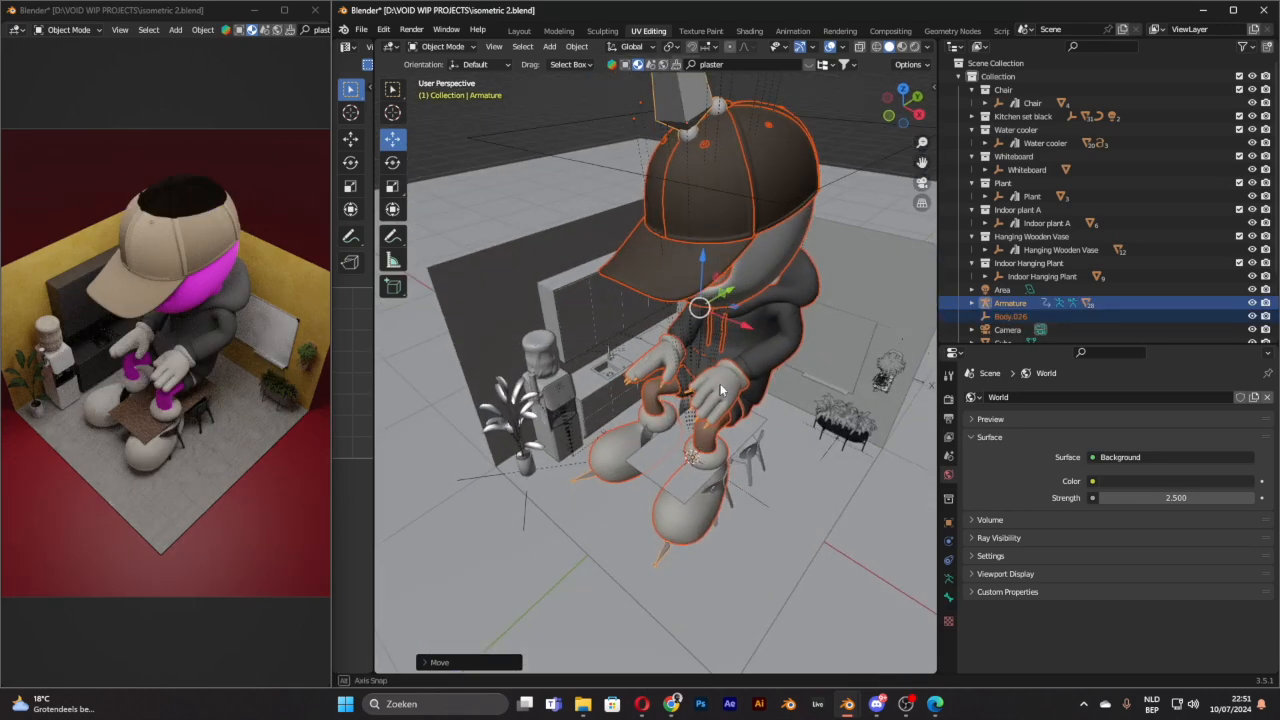
key("s")
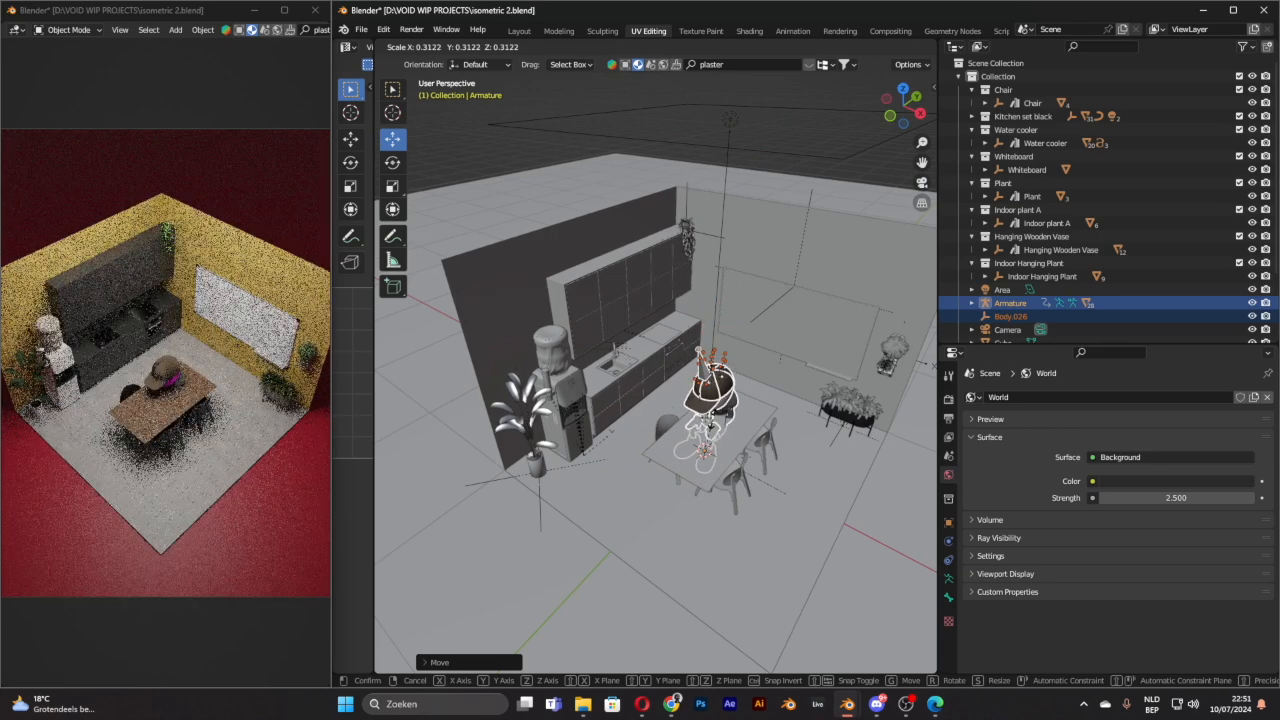
left_click(710, 430)
scroll(798, 409, "up", 2)
scroll(798, 409, "up", 2)
middle_click_drag(800, 350, 808, 257)
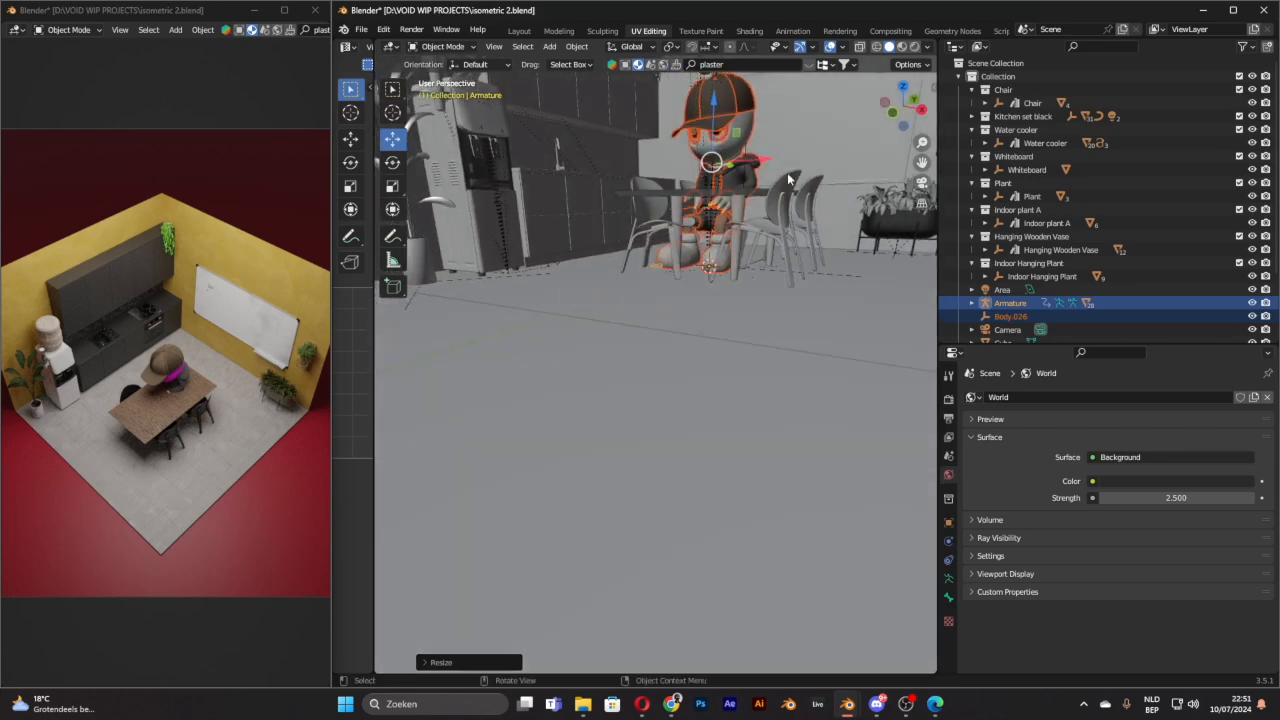
key("s")
left_click(777, 182)
middle_click_drag(798, 199, 795, 252)
key("s")
left_click(761, 290)
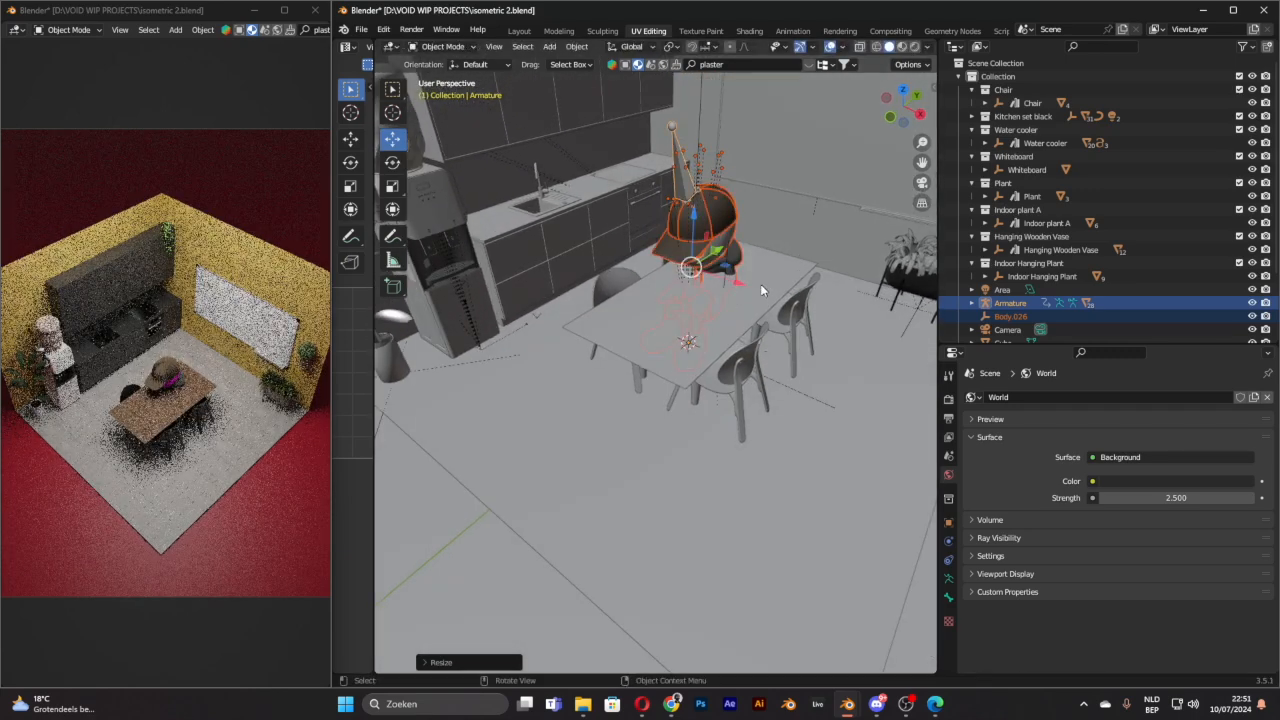
Step: Rotate the seated character to face the table and move it onto the nearest chair at the table's long side
left_click(392, 162)
middle_click_drag(740, 380, 809, 397)
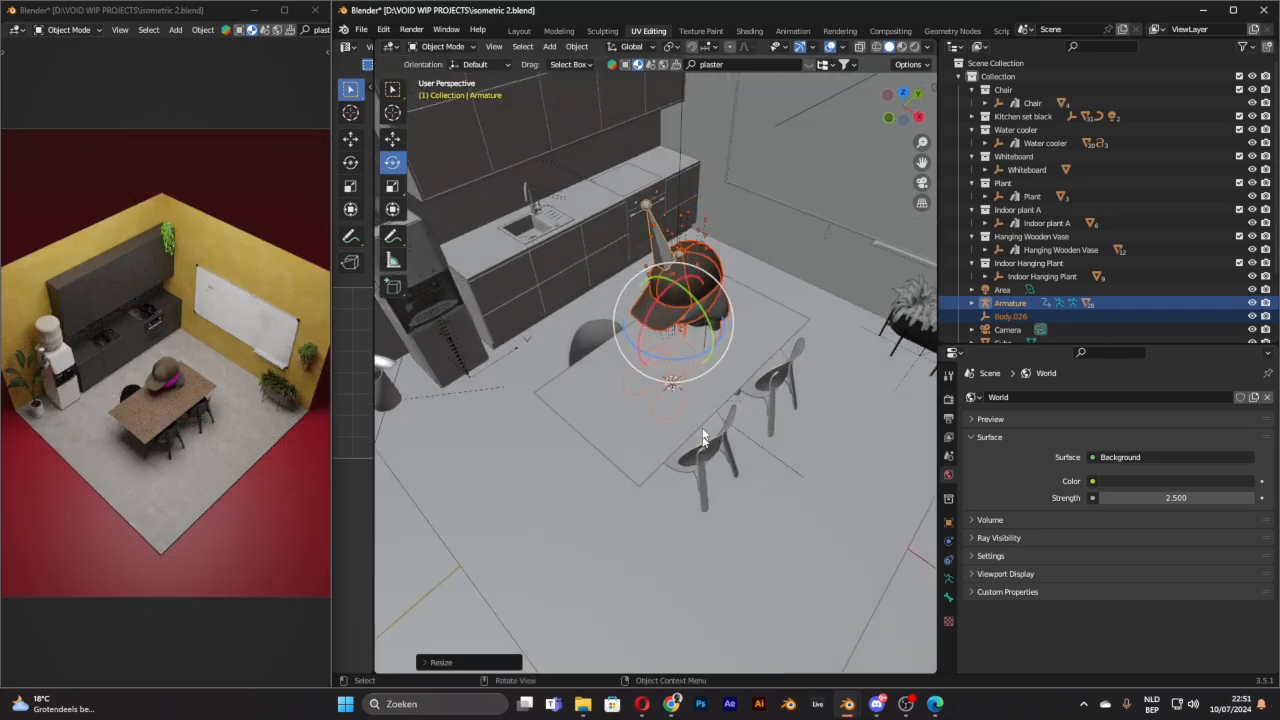
left_click_drag(685, 363, 710, 433)
left_click(393, 139)
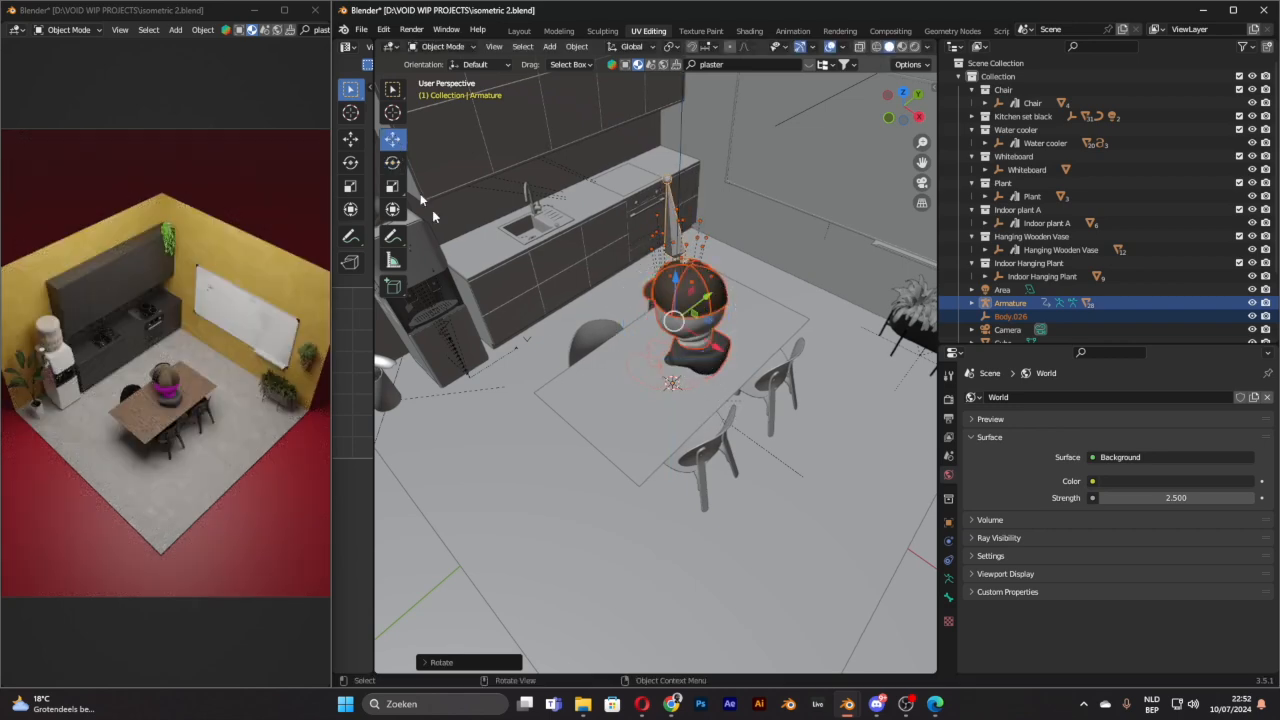
left_click_drag(712, 344, 722, 373)
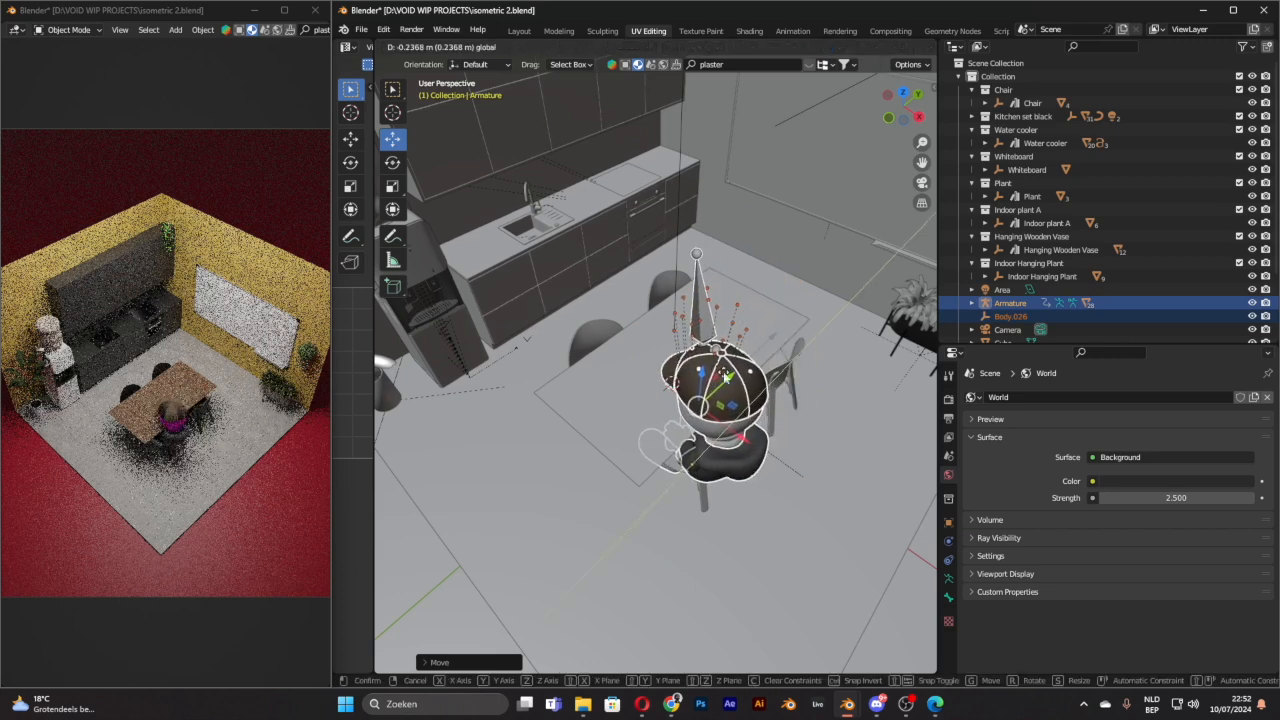
middle_click_drag(799, 358, 812, 336)
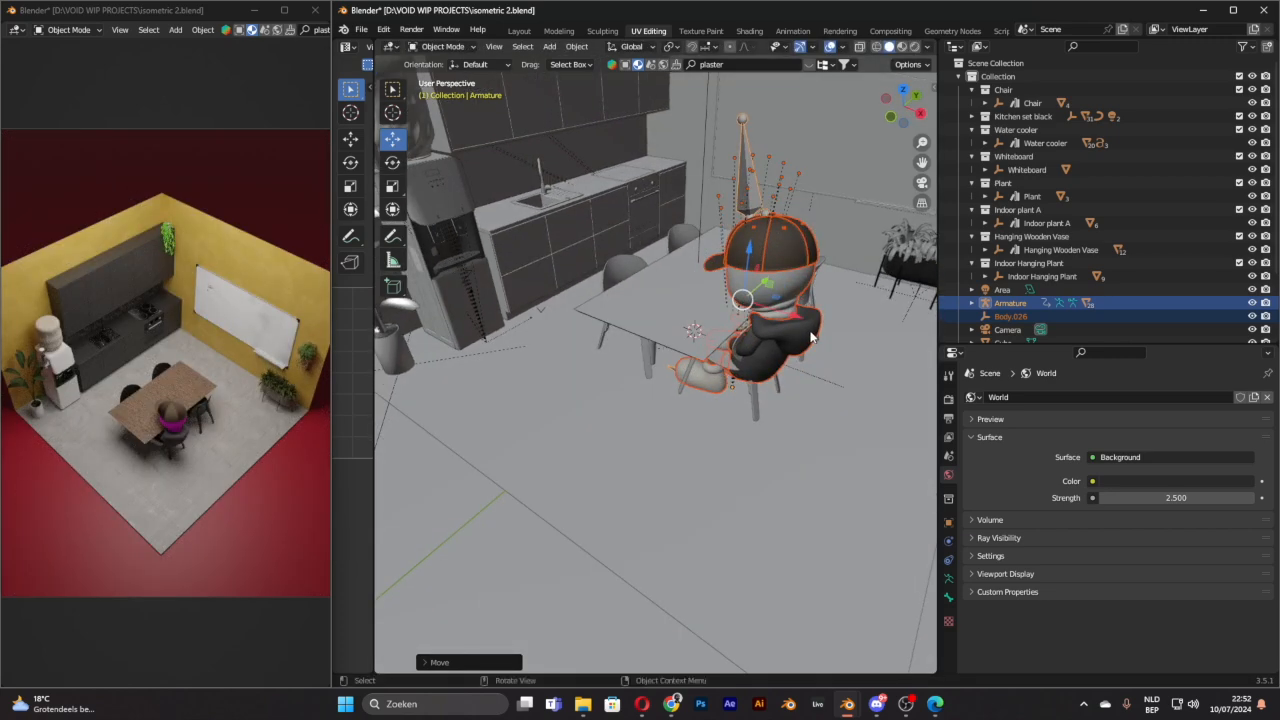
left_click_drag(778, 316, 790, 318)
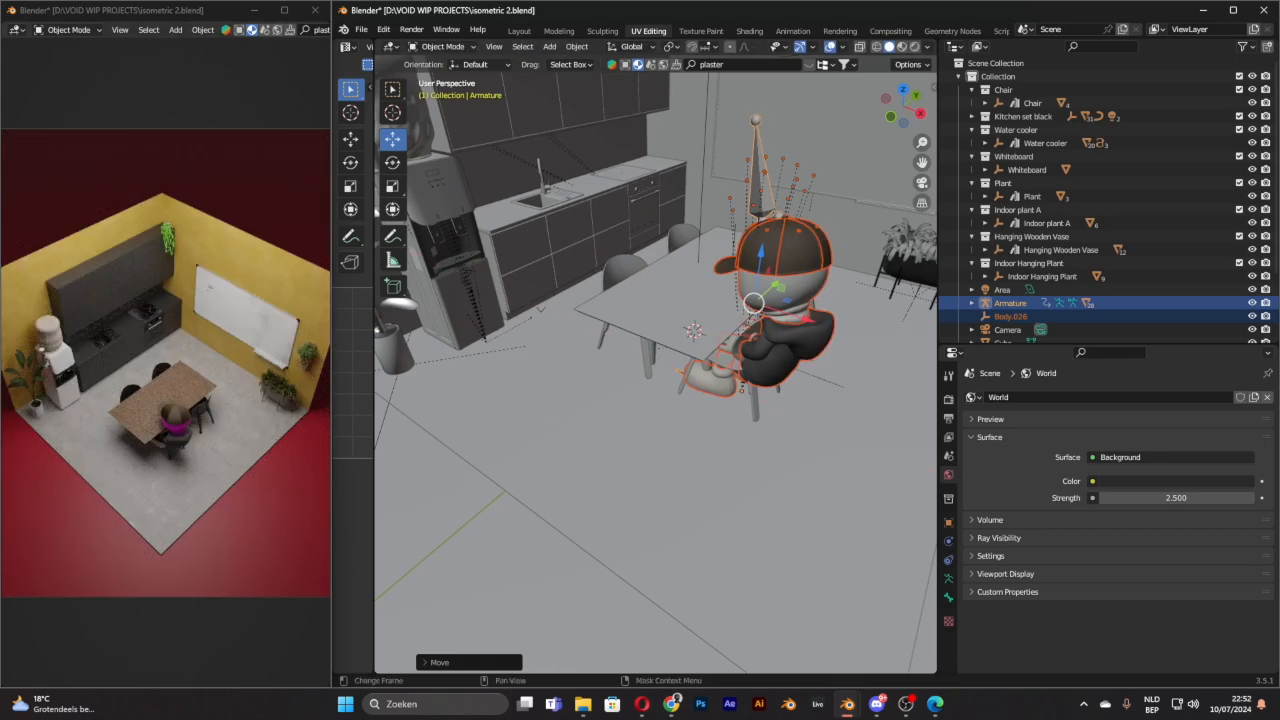
Step: Switch to Mixamo and place the auto-rigger's chin, wrist, elbow, knee and groin markers on the character in the red tracksuit
left_click_drag(0, 120, 977, 75)
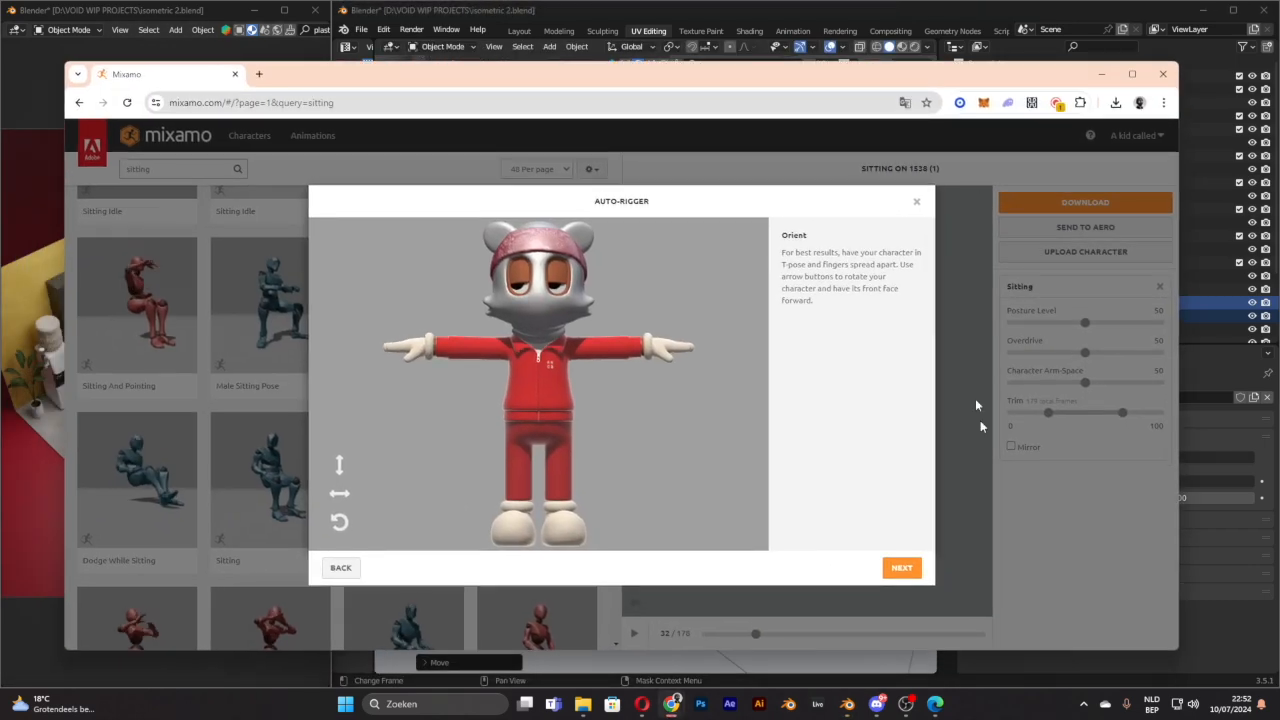
left_click(908, 567)
mouse_move(382, 384)
left_mouse_down()
mouse_move(535, 310)
mouse_move(540, 323)
left_mouse_up()
left_click_drag(380, 420, 430, 351)
mouse_move(415, 451)
left_mouse_down()
mouse_move(520, 398)
mouse_move(477, 351)
left_mouse_up()
left_click_drag(382, 484, 517, 467)
mouse_move(382, 517)
left_mouse_down()
mouse_move(530, 455)
mouse_move(538, 431)
left_mouse_up()
left_click(902, 567)
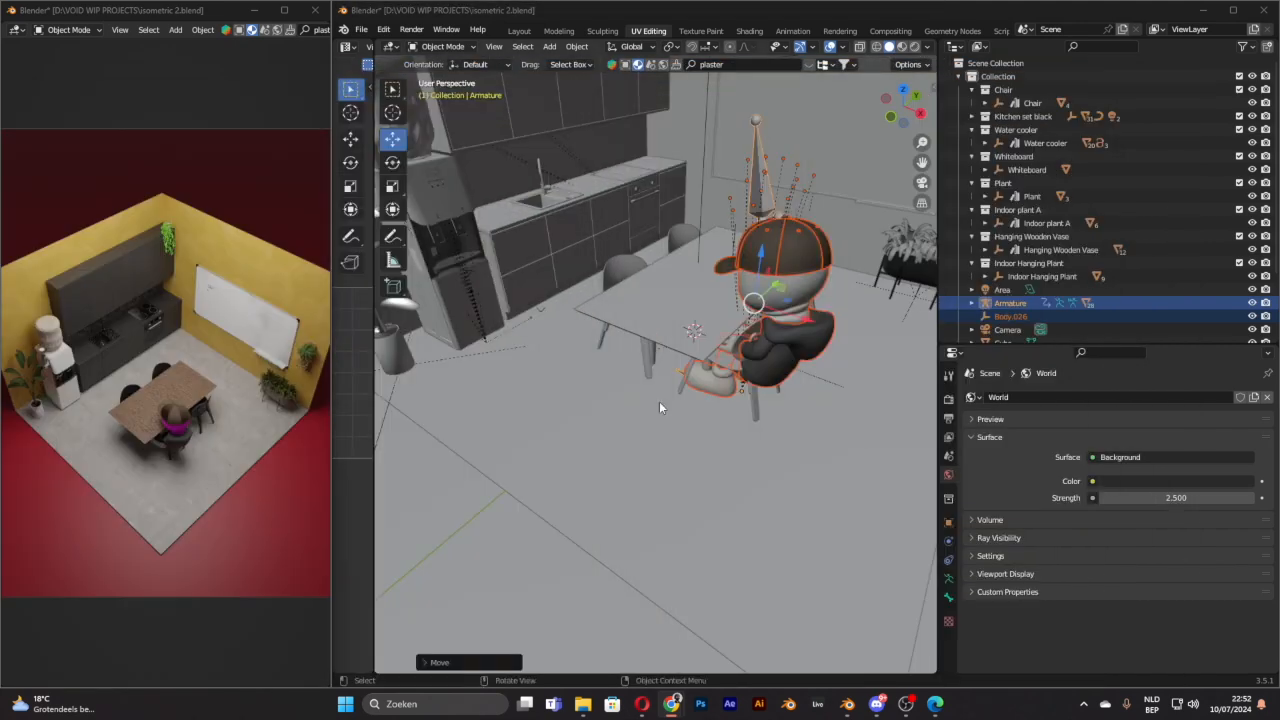
Step: Pull the character's chair away from the table, turn it slightly and reposition it under the seated character
left_click(750, 401)
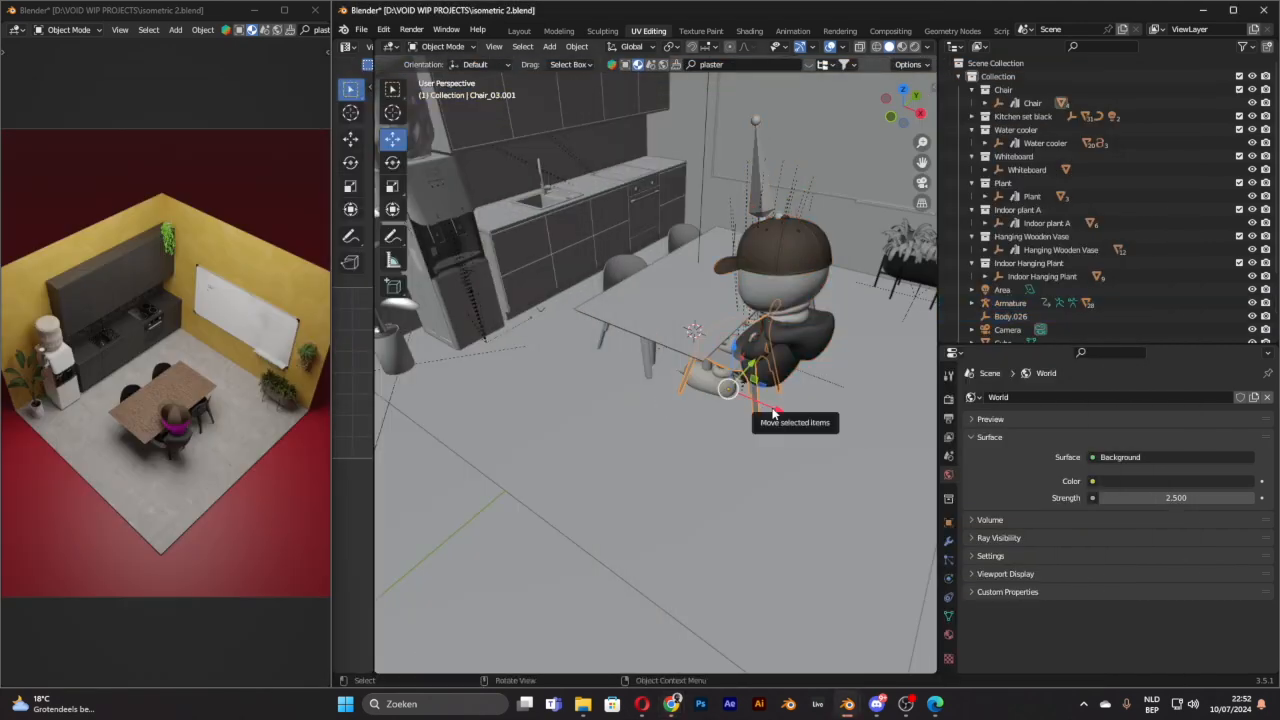
key("g")
left_click(818, 430)
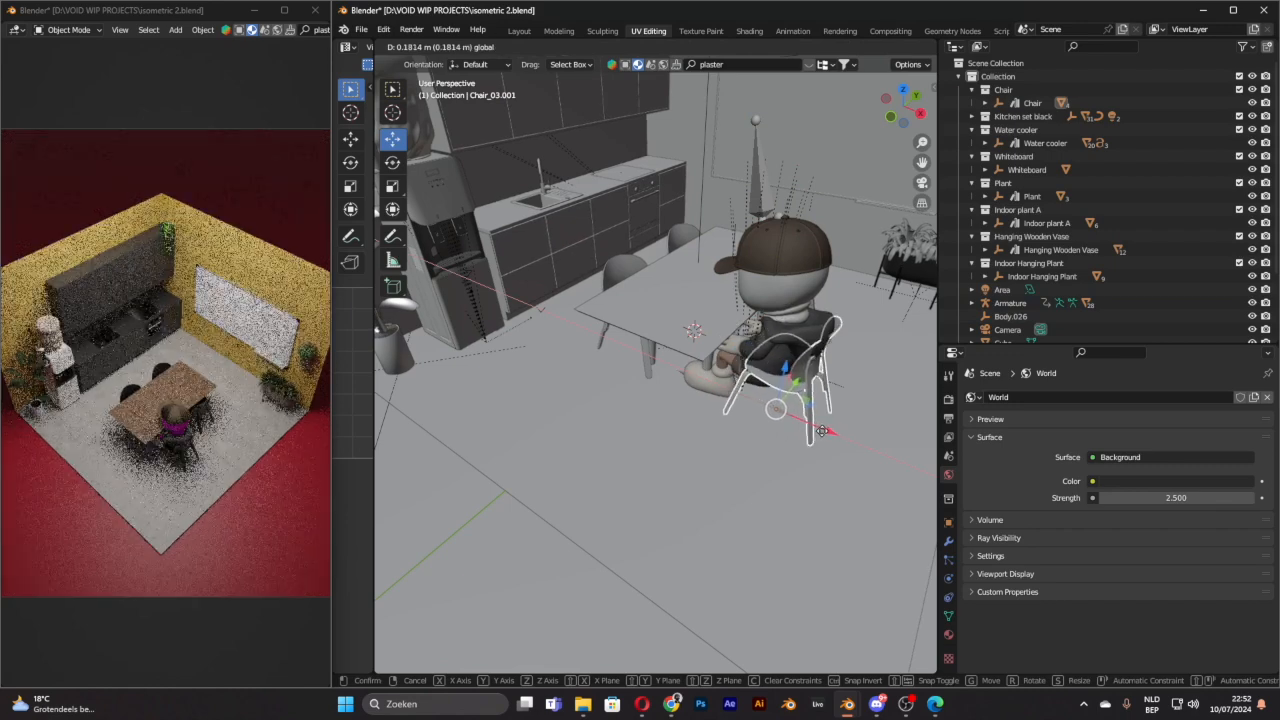
left_click(392, 162)
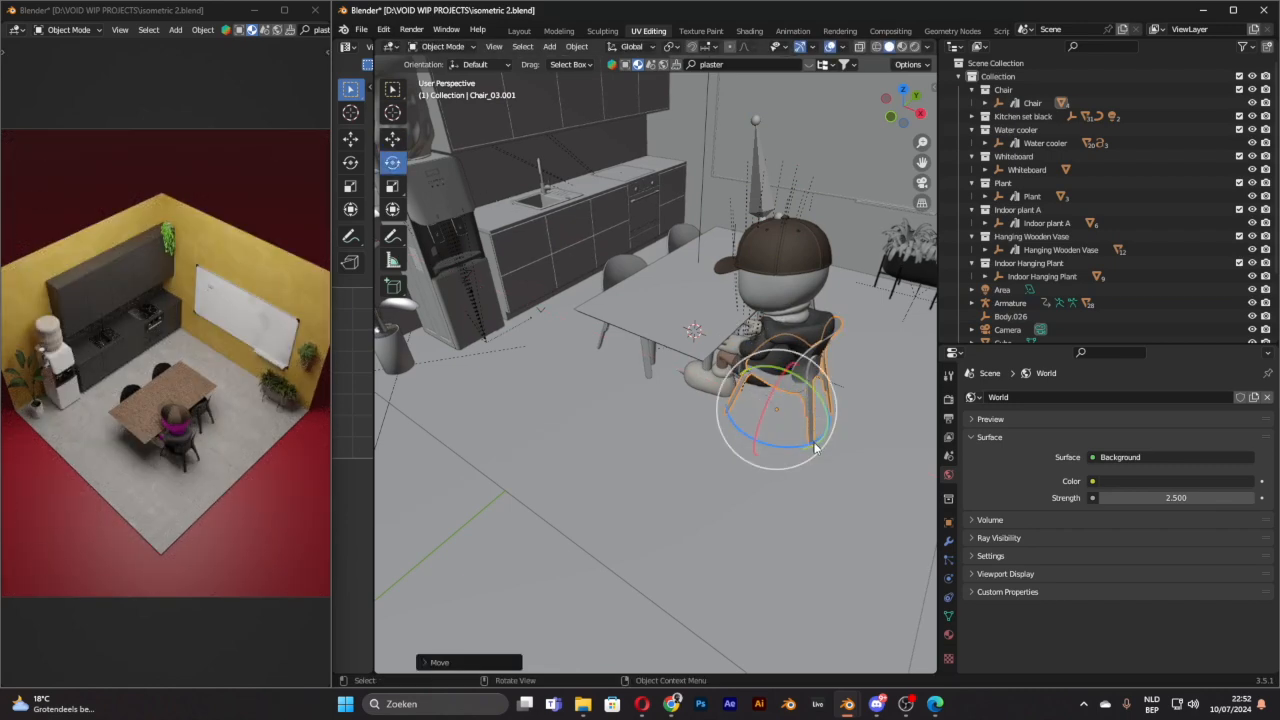
left_click_drag(800, 444, 776, 450)
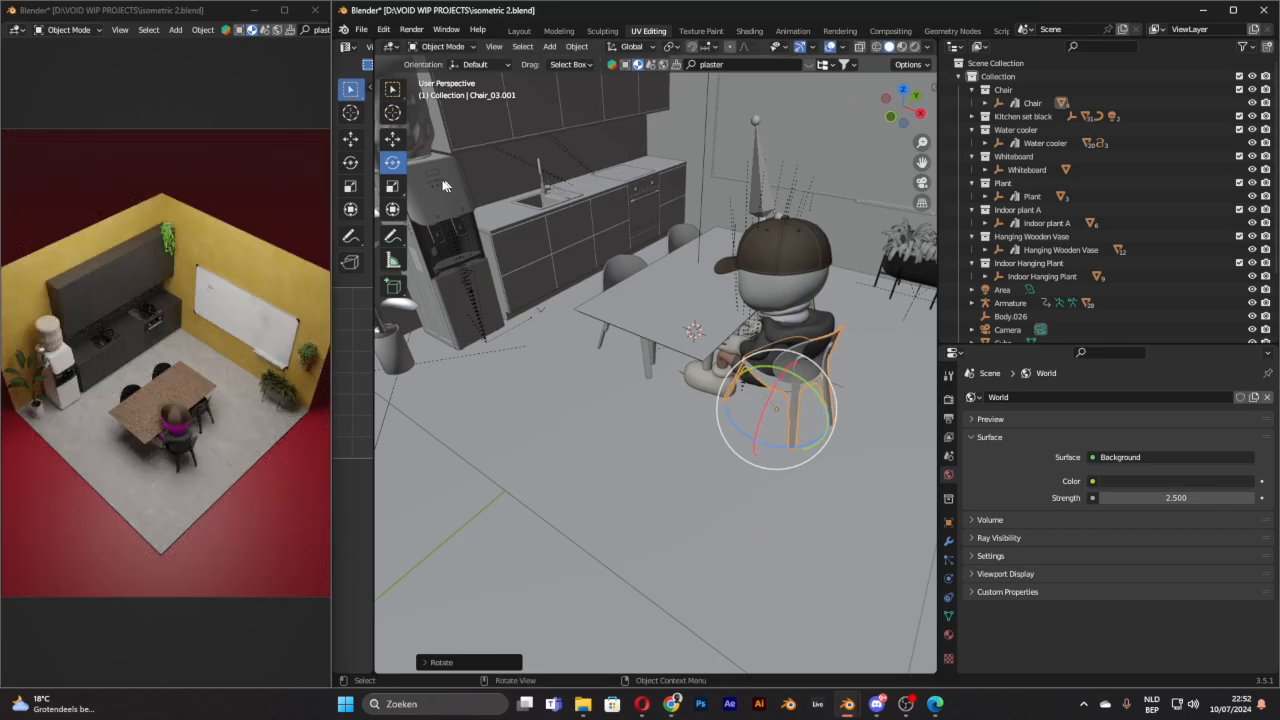
left_click(394, 143)
left_click_drag(800, 390, 776, 396)
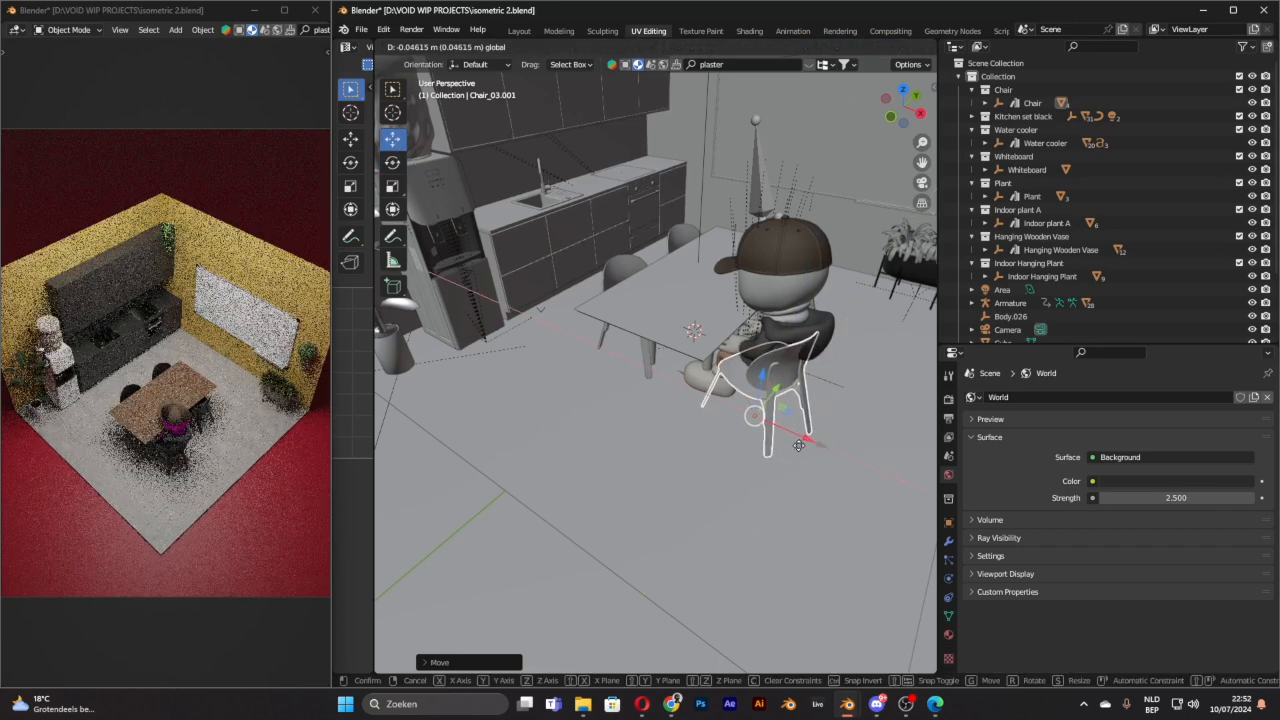
Step: Rotate the seated character's armature slightly to match the angled chair and nudge it into place on the seat
left_click(759, 198)
left_click(393, 163)
left_click_drag(760, 430, 741, 434)
left_click(396, 138)
mouse_move(757, 362)
left_mouse_down()
mouse_move(752, 372)
mouse_move(744, 345)
mouse_move(770, 407)
mouse_move(758, 358)
left_mouse_up()
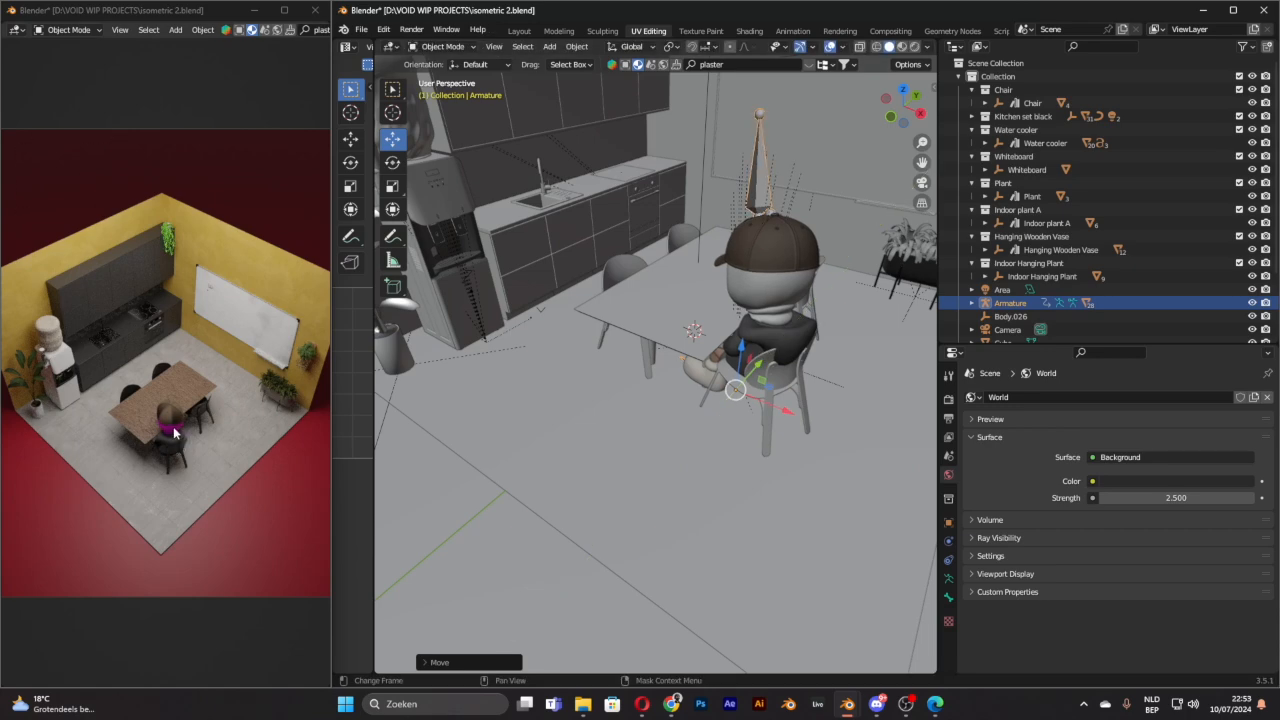
Step: Search the Downloads folder for "1538" and import 1538.glb as a glTF 2.0 file
left_click(361, 29)
mouse_move(435, 212)
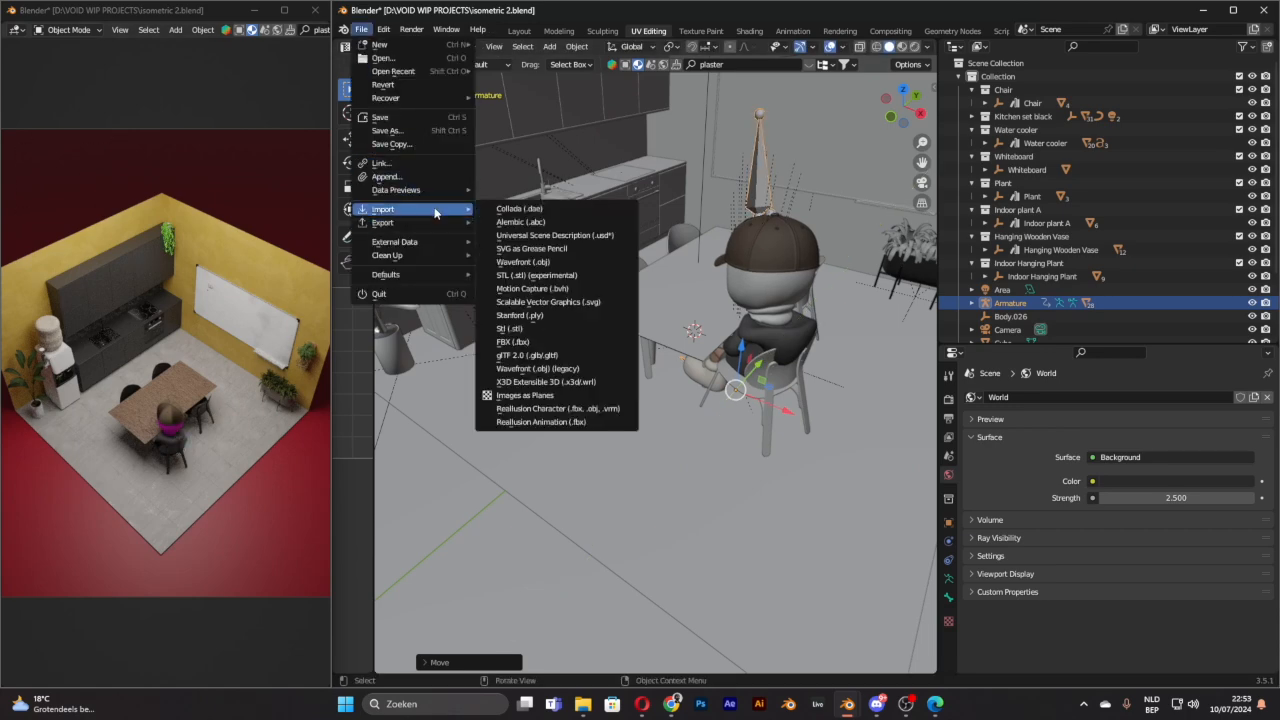
left_click(527, 355)
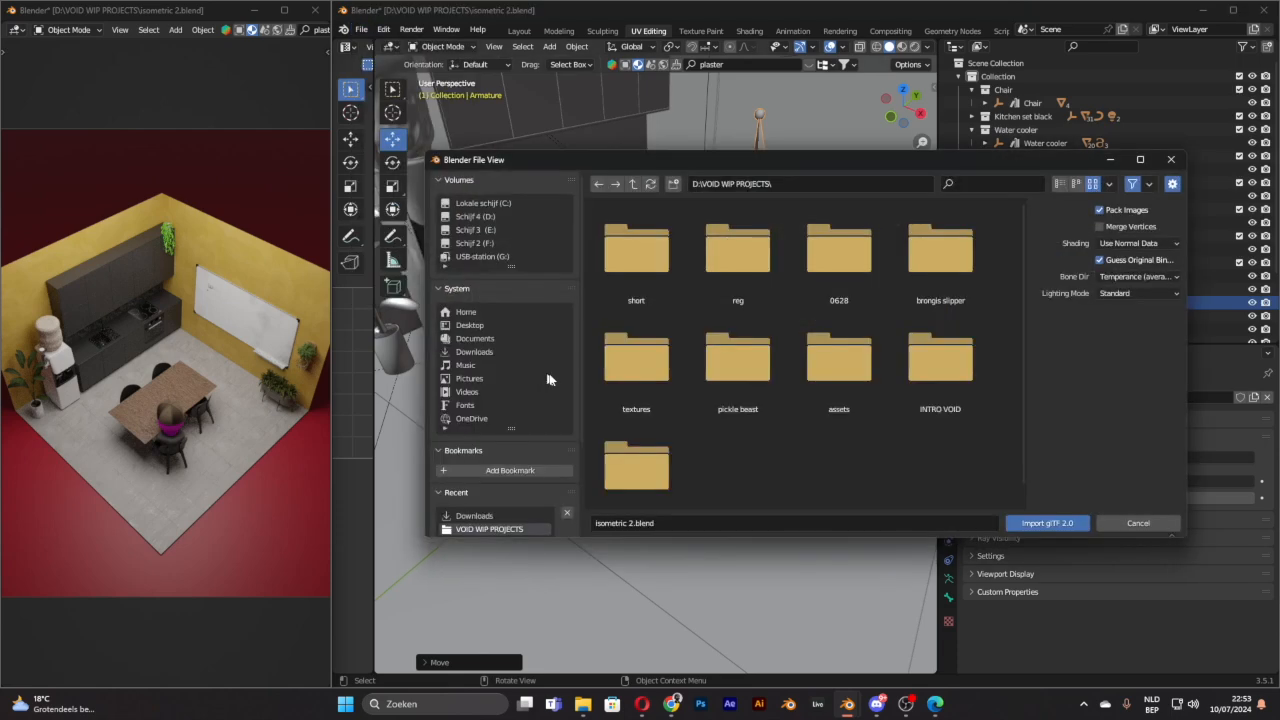
left_click(474, 351)
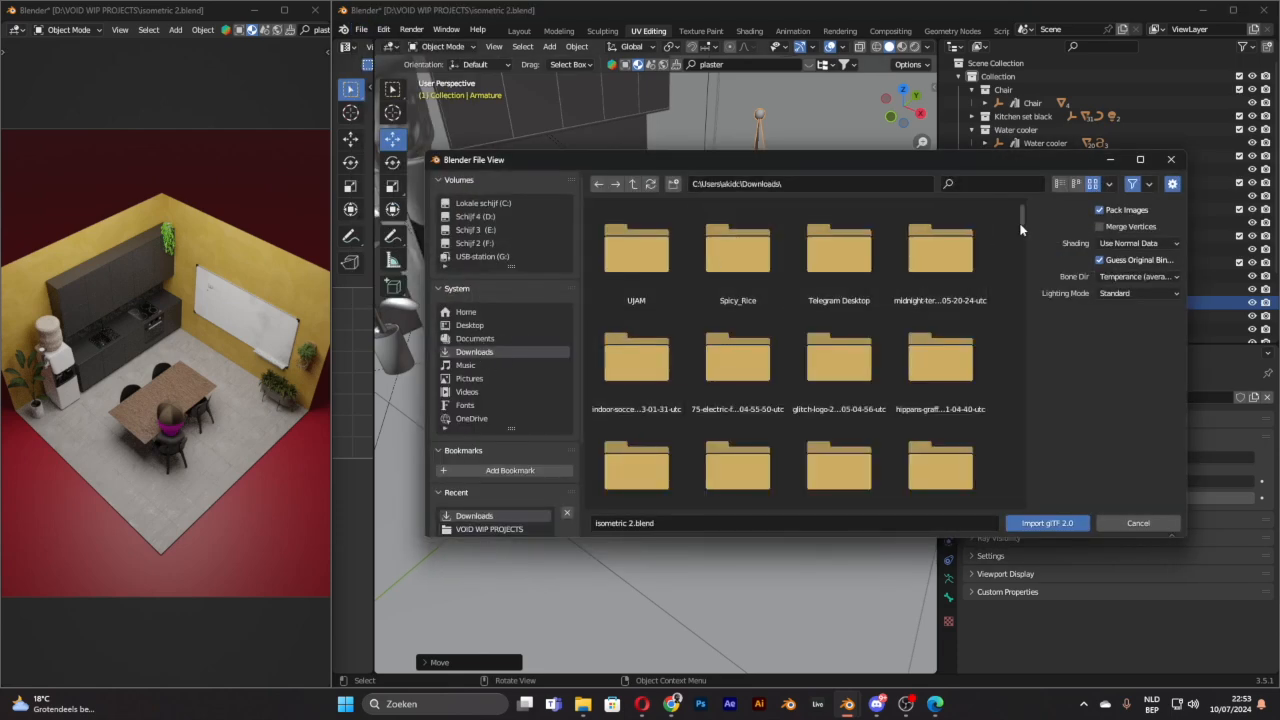
left_click_drag(1020, 206, 1022, 225)
type("1538")
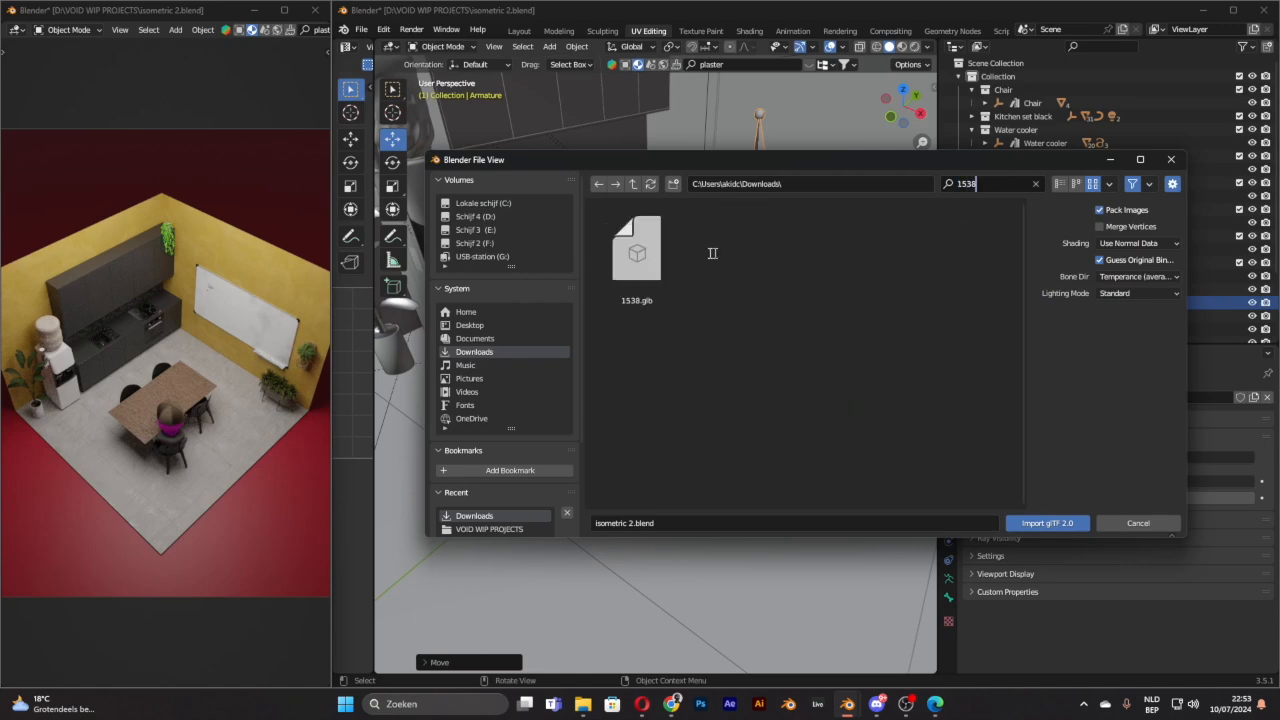
double_click(620, 248)
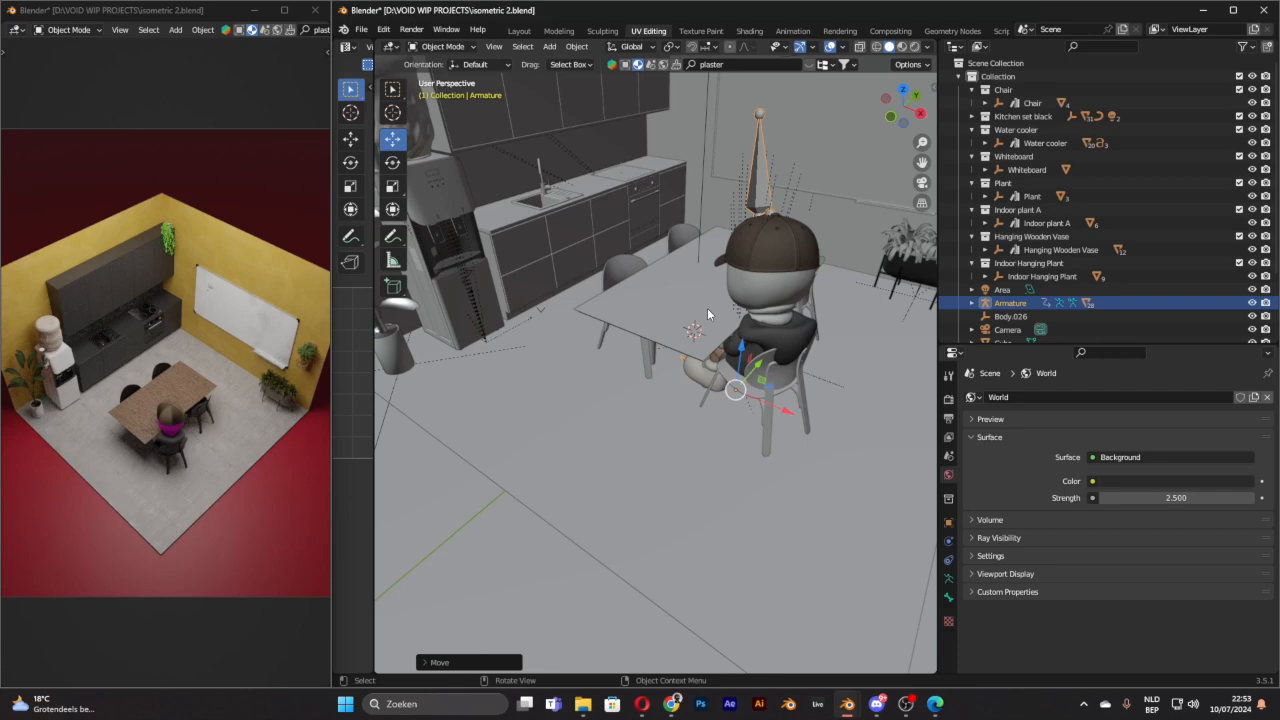
Step: Move the imported standing character straight down below the floor, out of the room's camera view
scroll(707, 308, "down", 7)
scroll(705, 315, "down", 2)
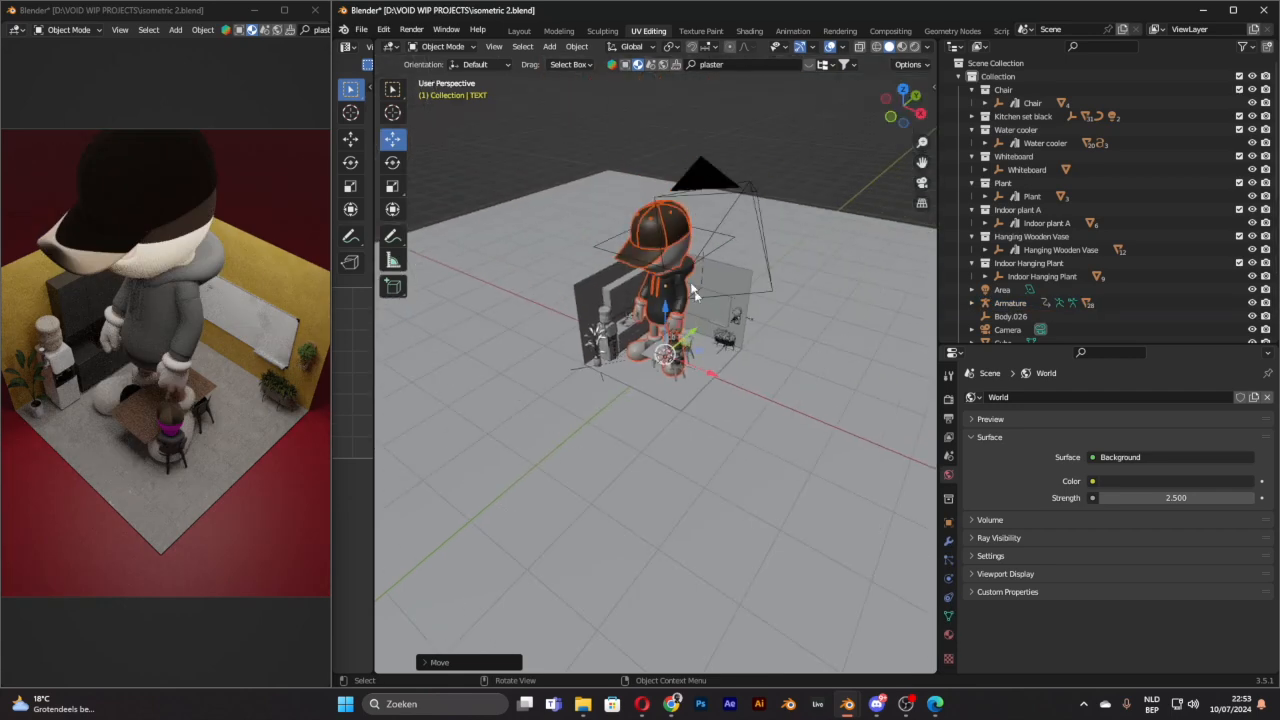
left_click_drag(668, 312, 680, 463)
Step: Assign the existing Business.001 material to the seated character's balaclava
scroll(738, 402, "up", 10)
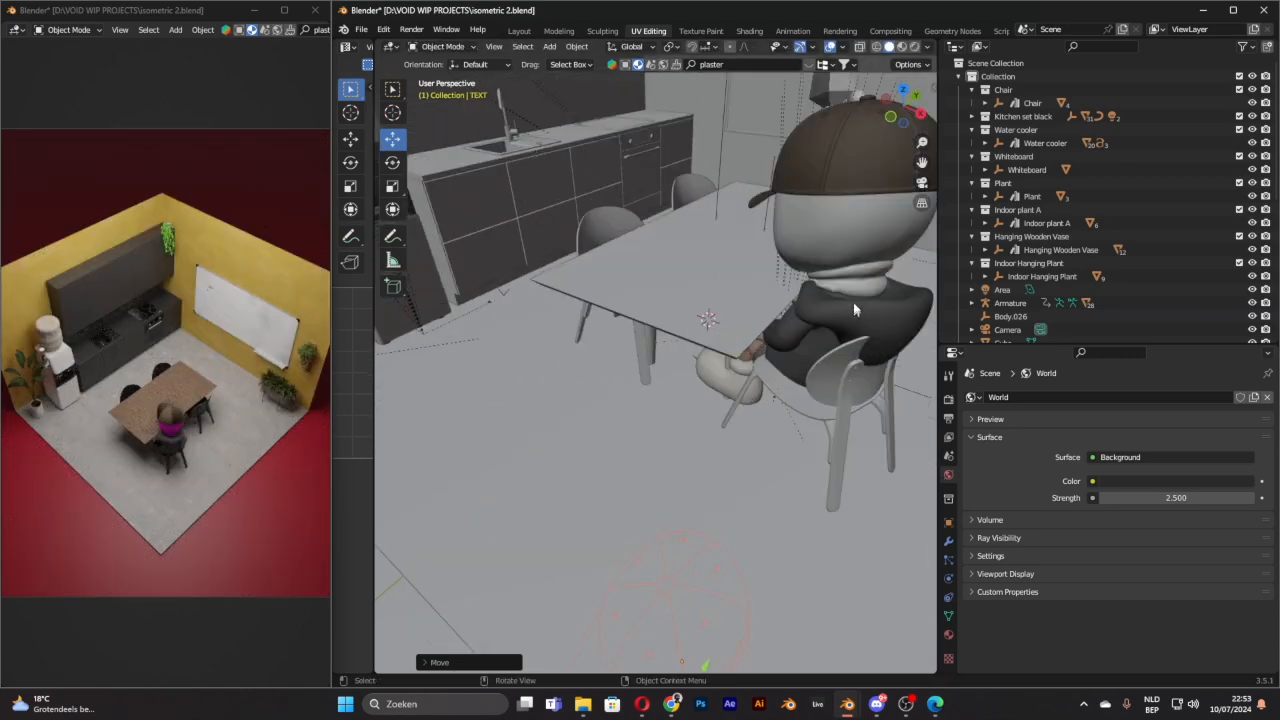
left_click(852, 308)
scroll(815, 265, "down", 3)
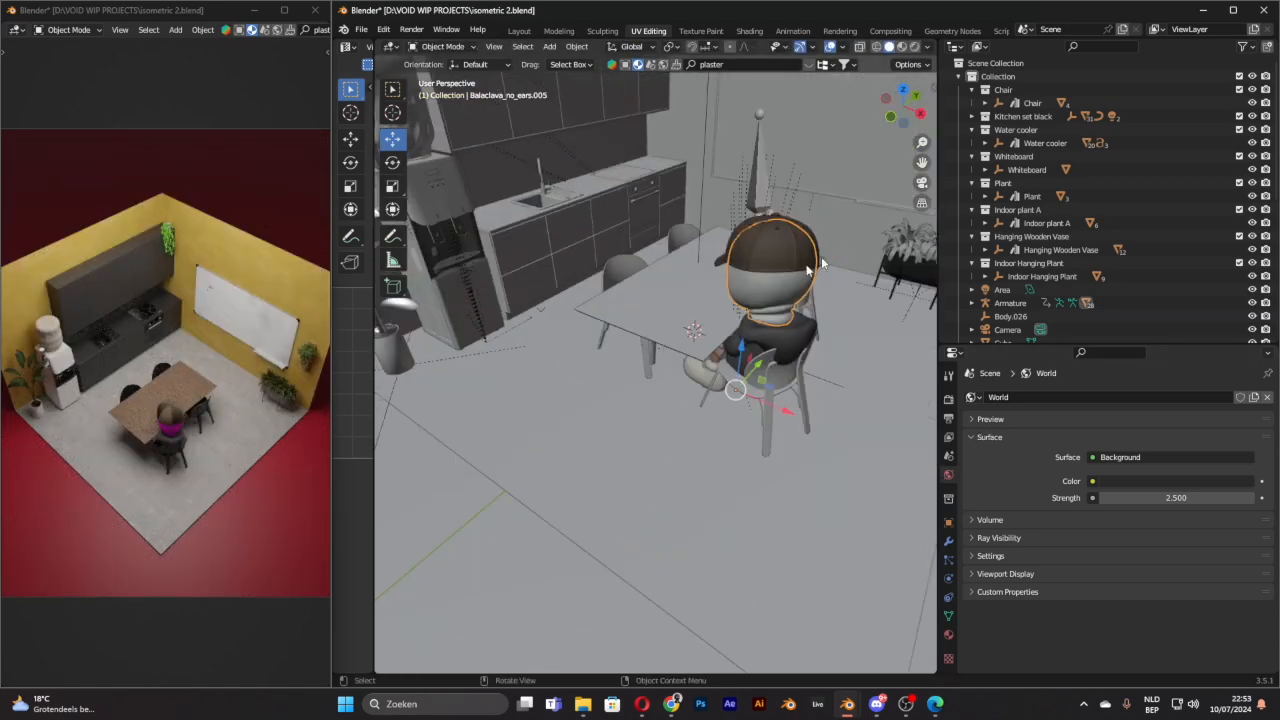
left_click(949, 634)
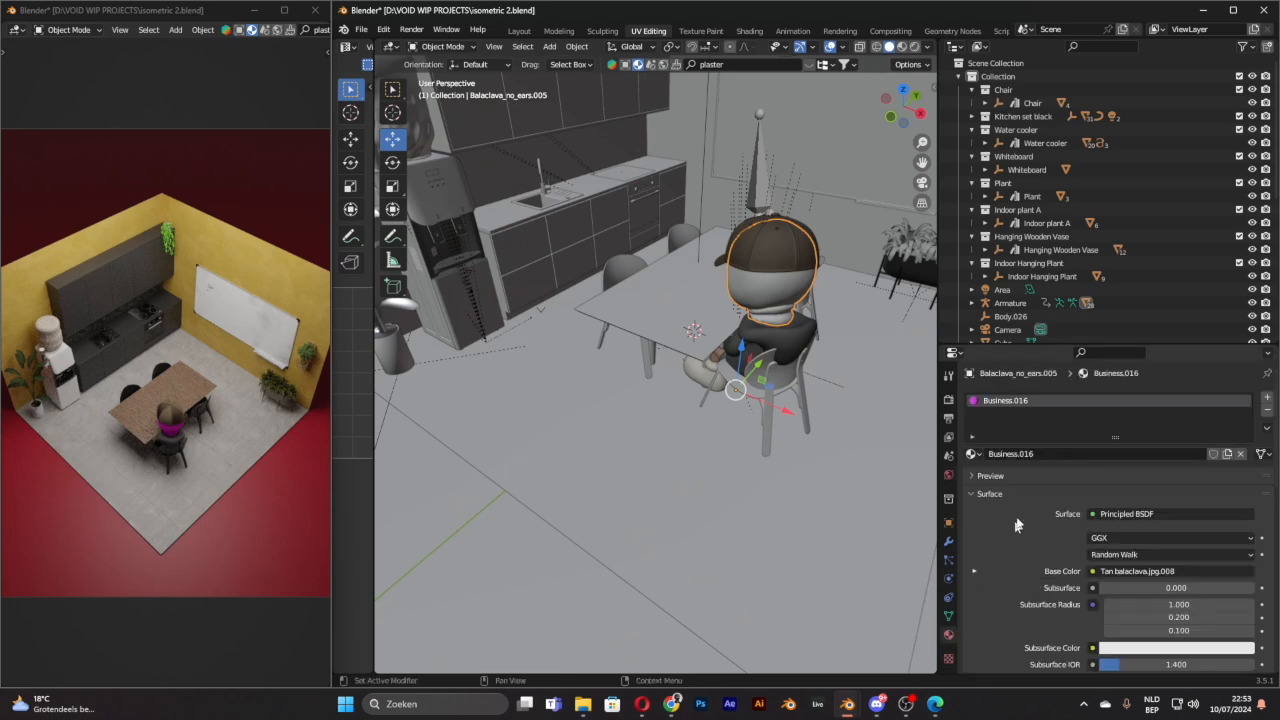
left_click(972, 454)
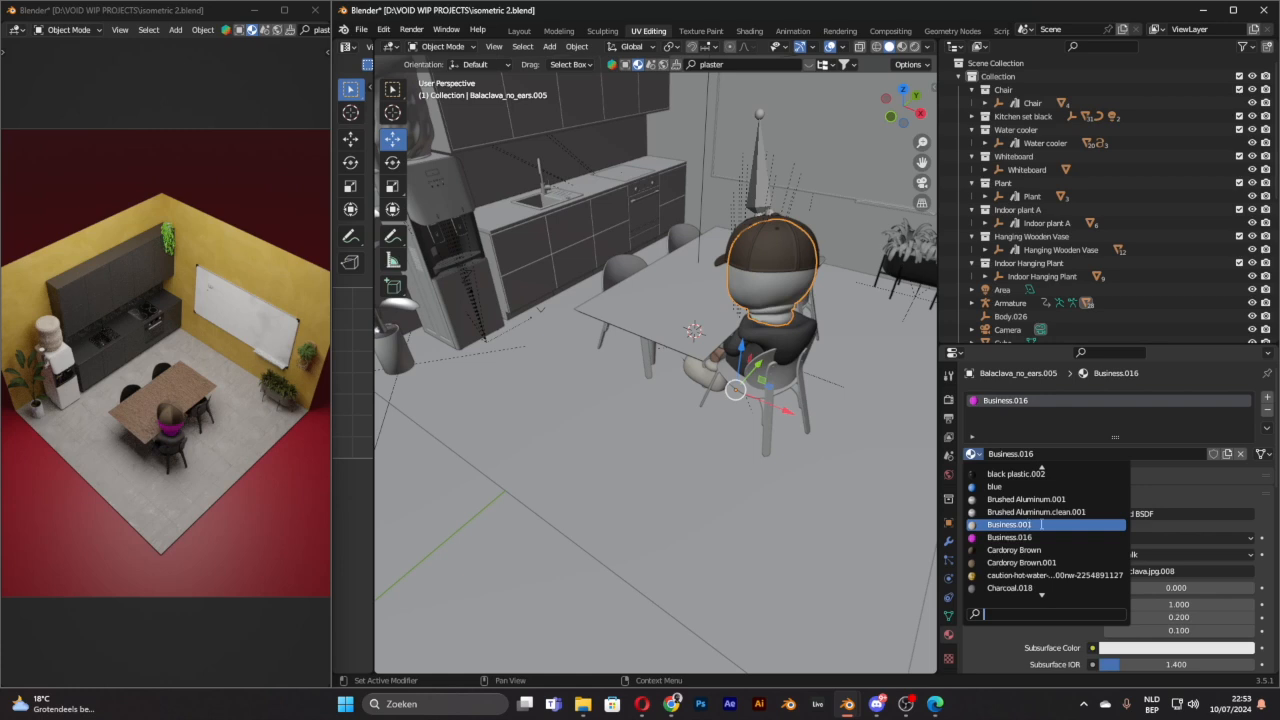
left_click(1041, 524)
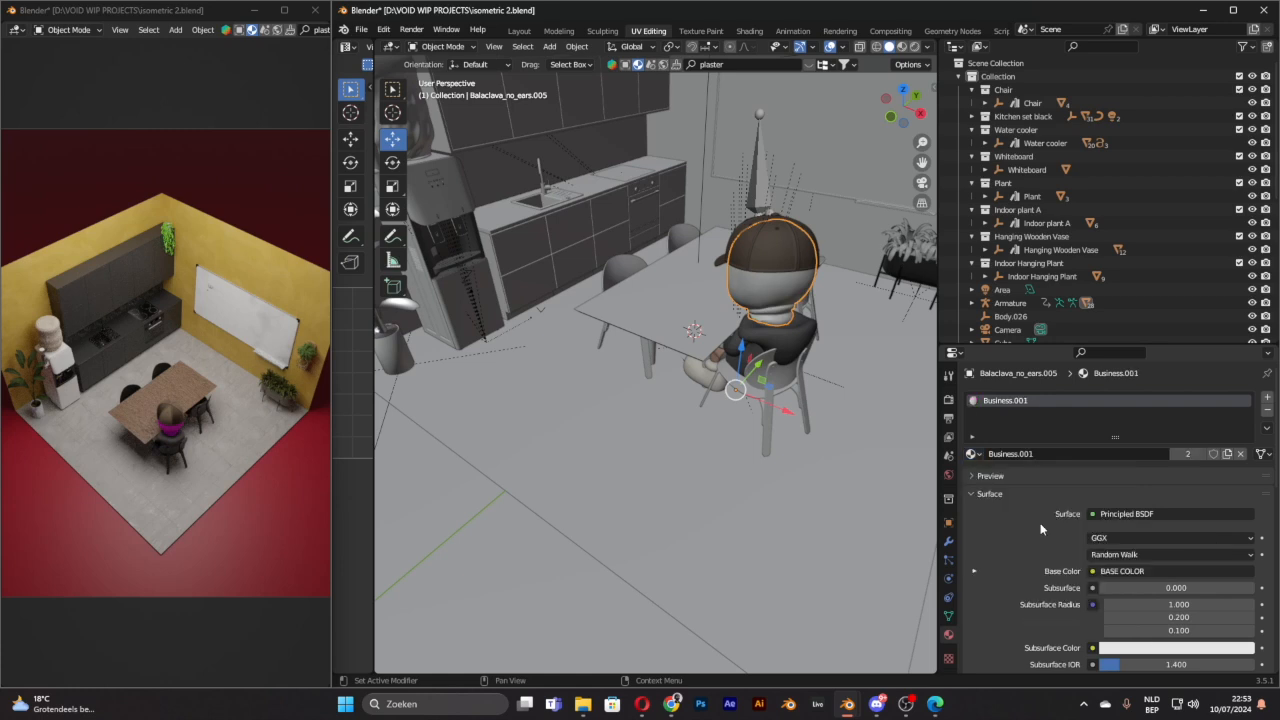
Step: Assign the Cardoroy Brown.001 material to the crown panels of the seated character's cap
left_click(786, 247)
left_click(972, 454)
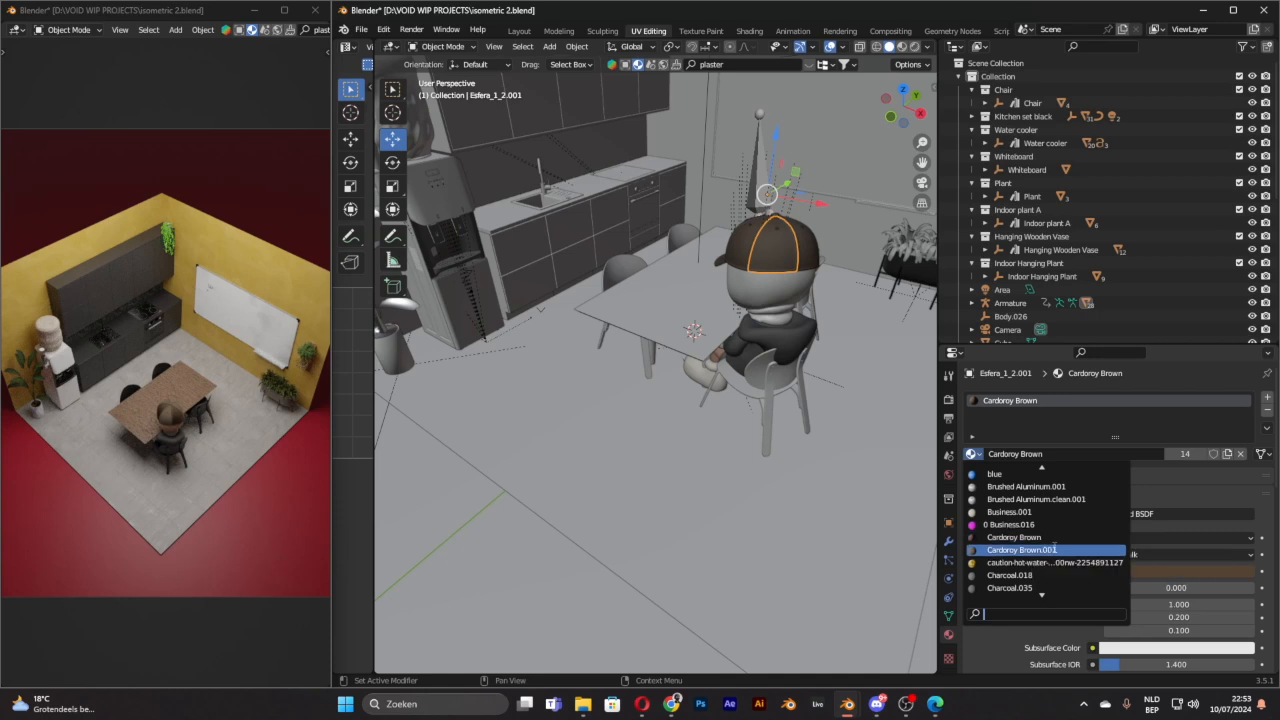
left_click(1053, 549)
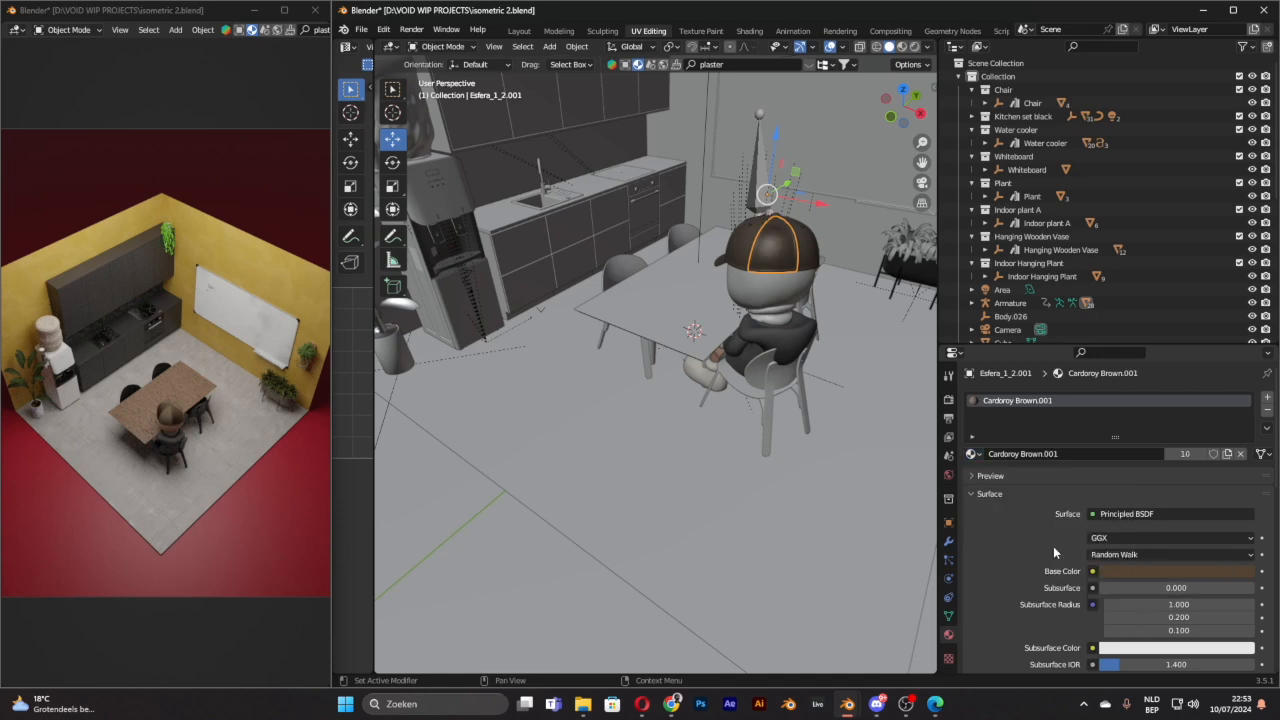
Step: Assign the existing Cardoroy Brown.001 material to the two remaining side panels of the seated character's cap
left_click(810, 257)
left_click(971, 454)
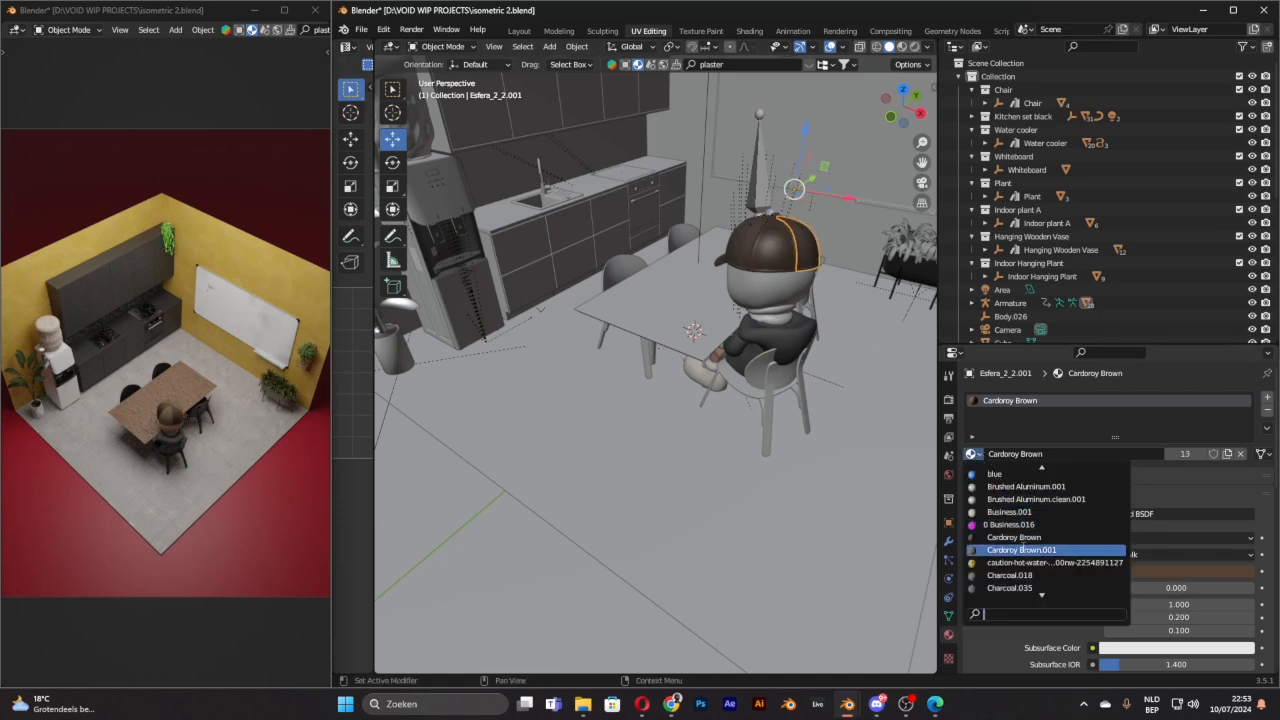
left_click(1021, 549)
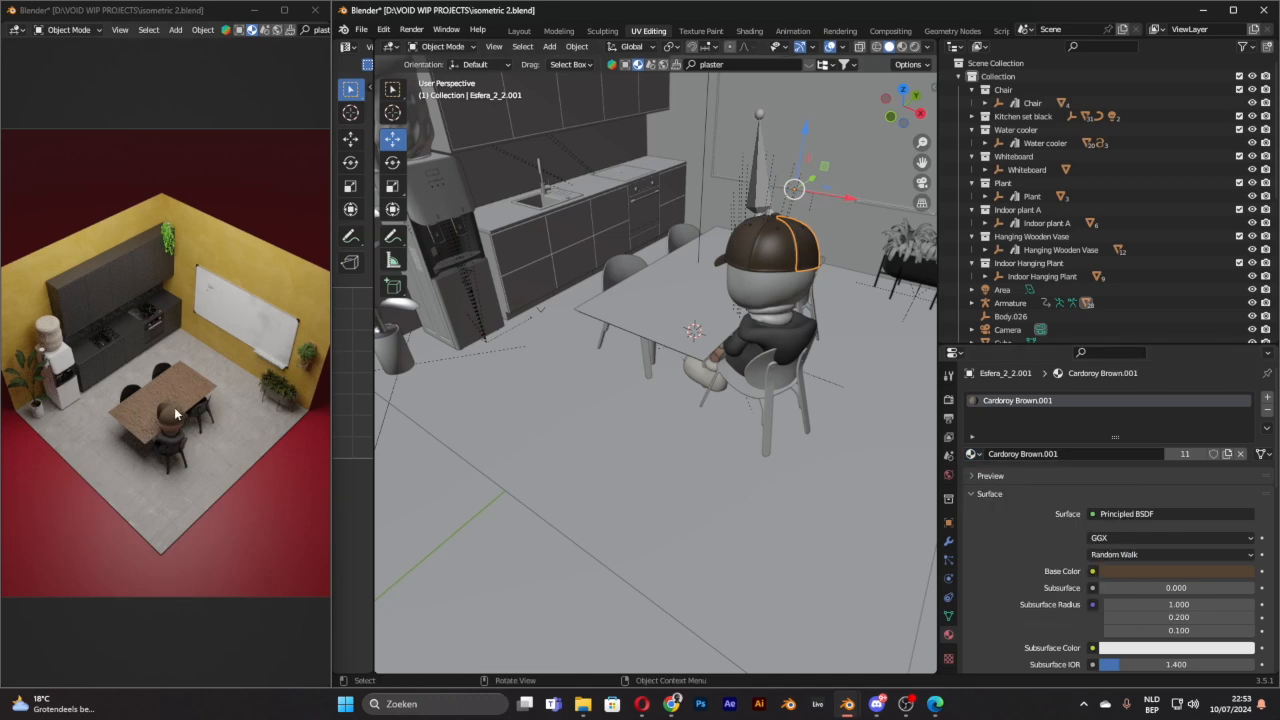
left_click(765, 257)
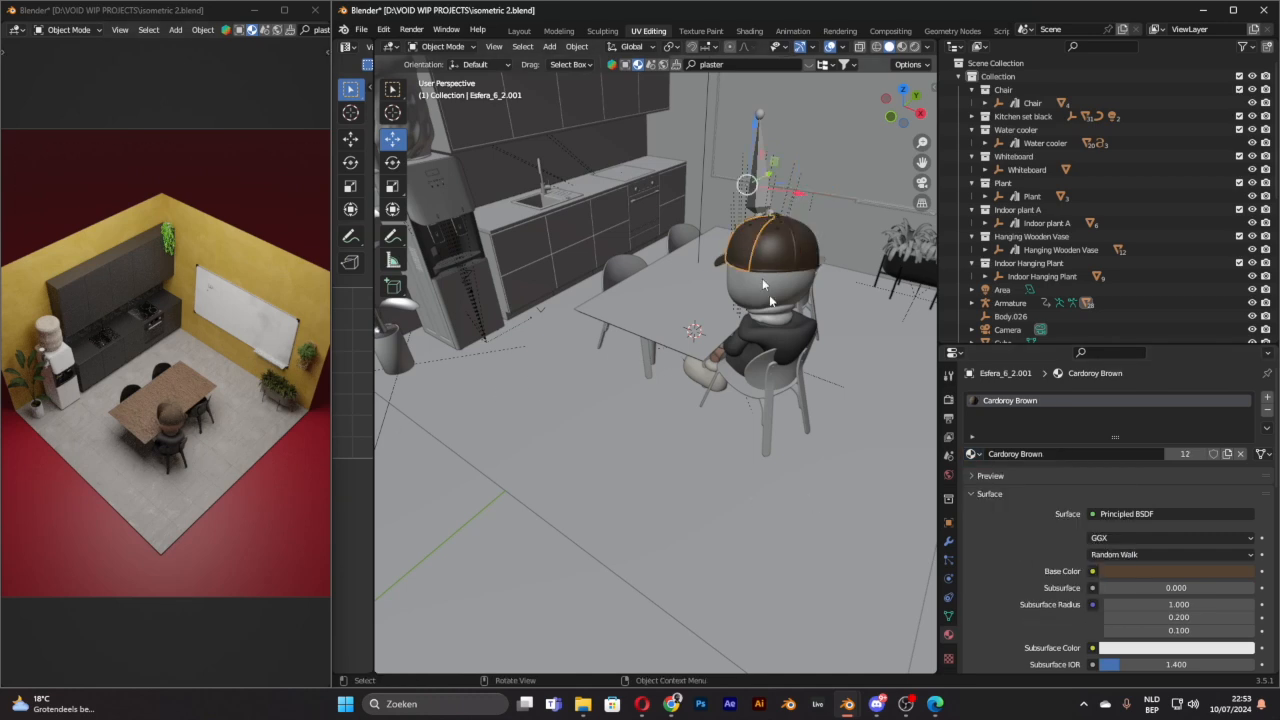
left_click(971, 454)
left_click(1021, 549)
Step: Assign the existing Cardoroy Brown.001 material to the cap's brim and the crown panel next to it
middle_click_drag(850, 372, 746, 374)
left_click(710, 456)
left_click(971, 454)
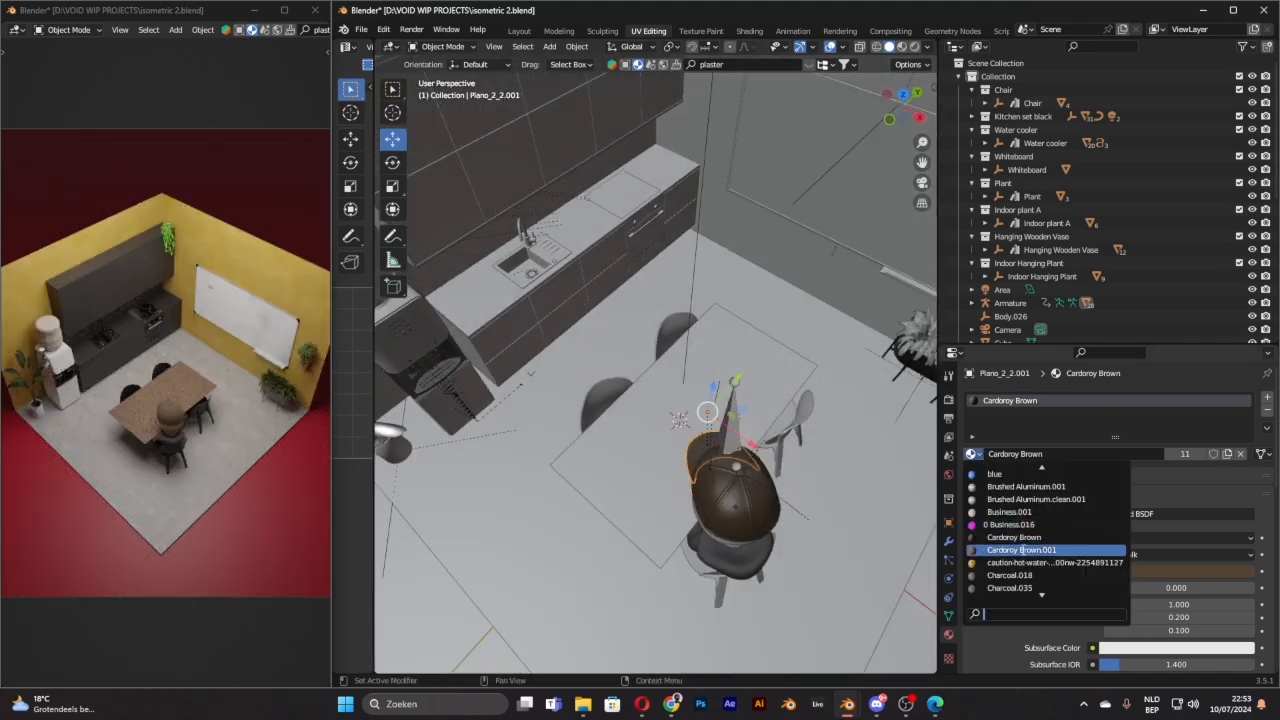
left_click(1021, 549)
left_click(750, 462)
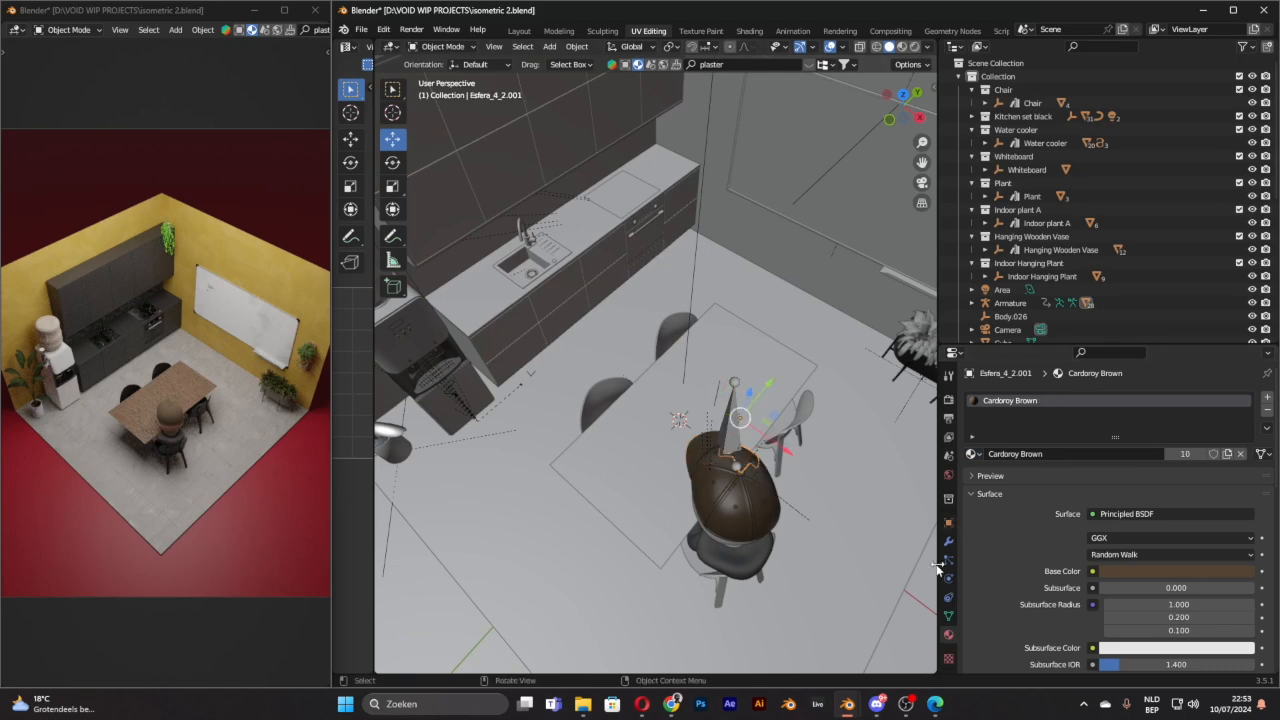
left_click(971, 454)
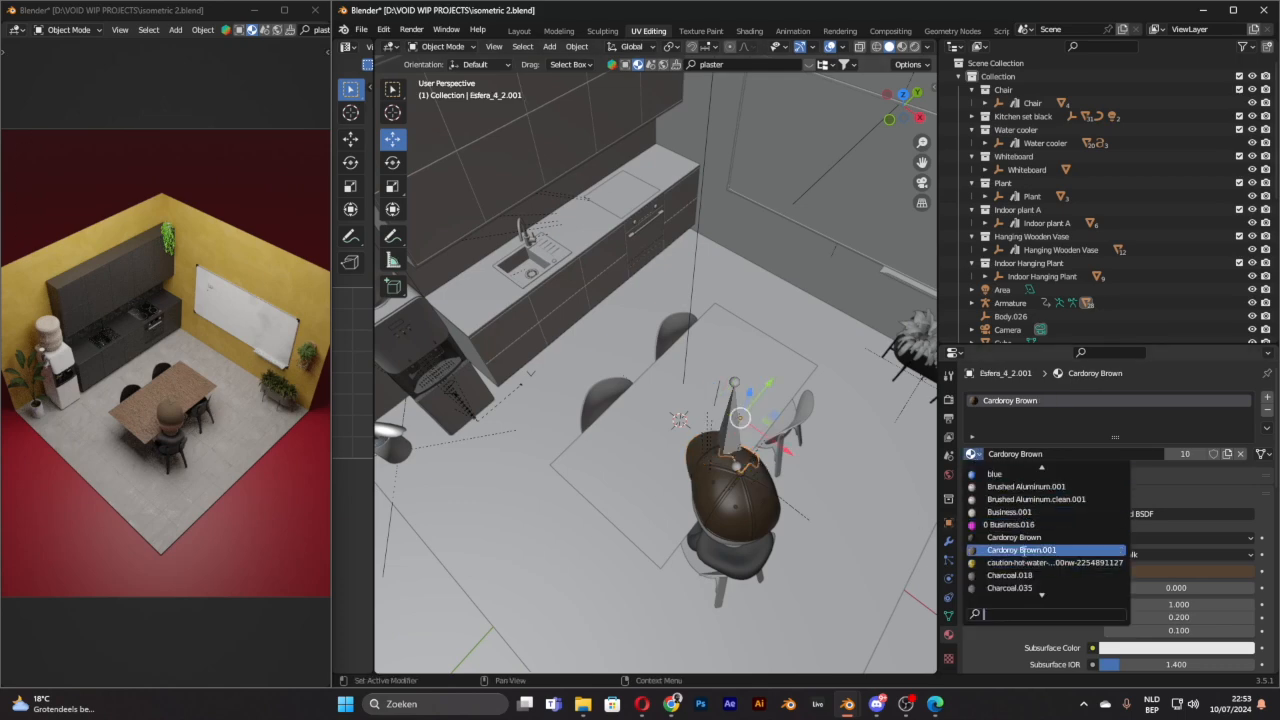
left_click(1025, 550)
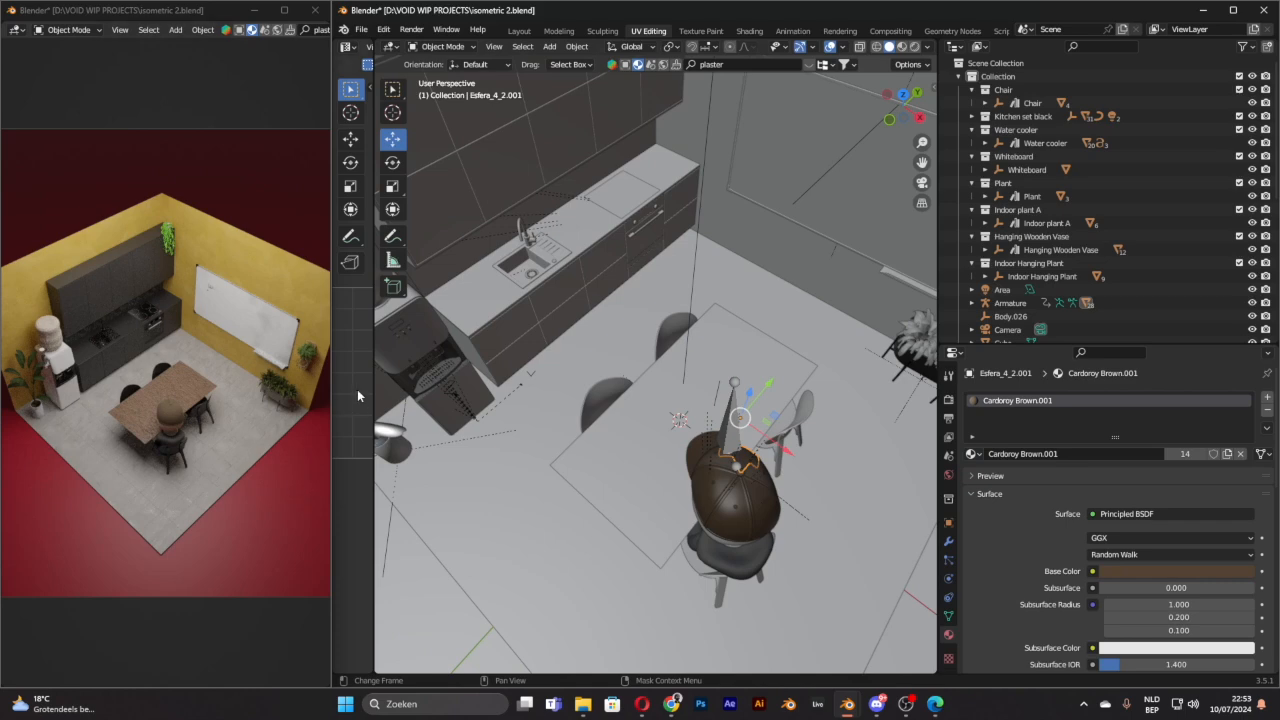
Step: Rotate the chair under the seated character slightly about its vertical axis
middle_click_drag(741, 355, 760, 344)
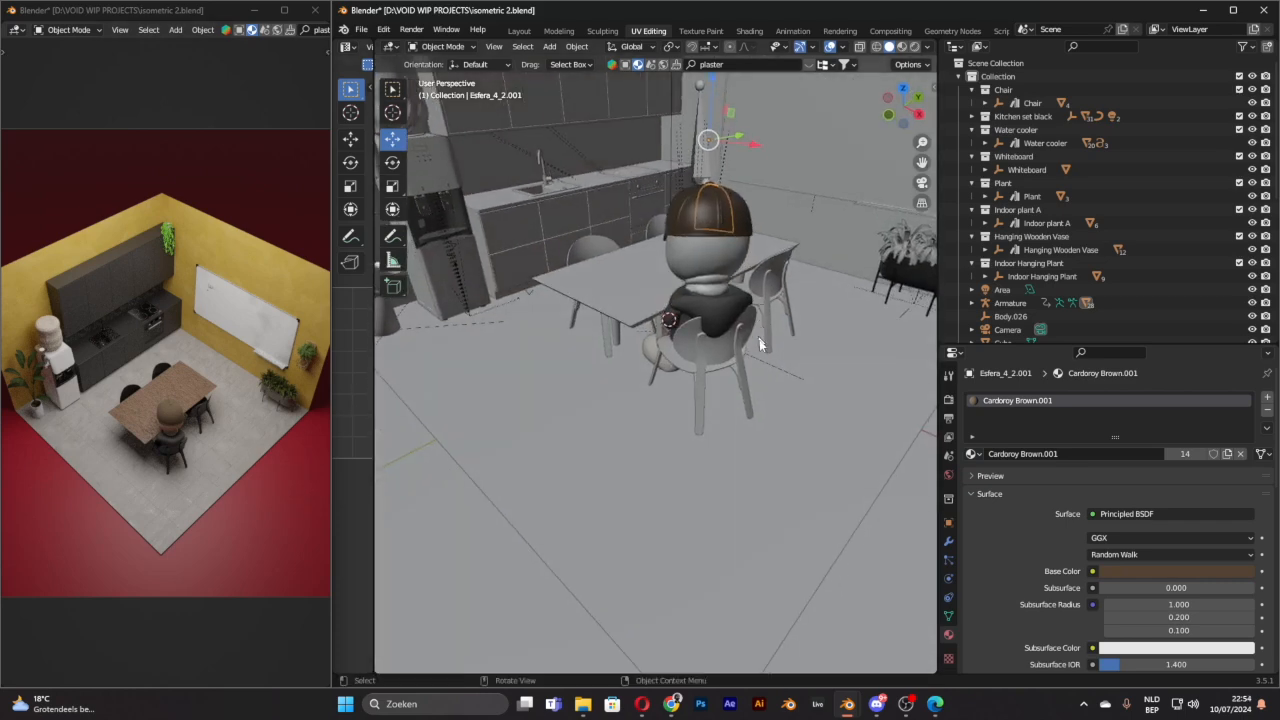
left_click(718, 352)
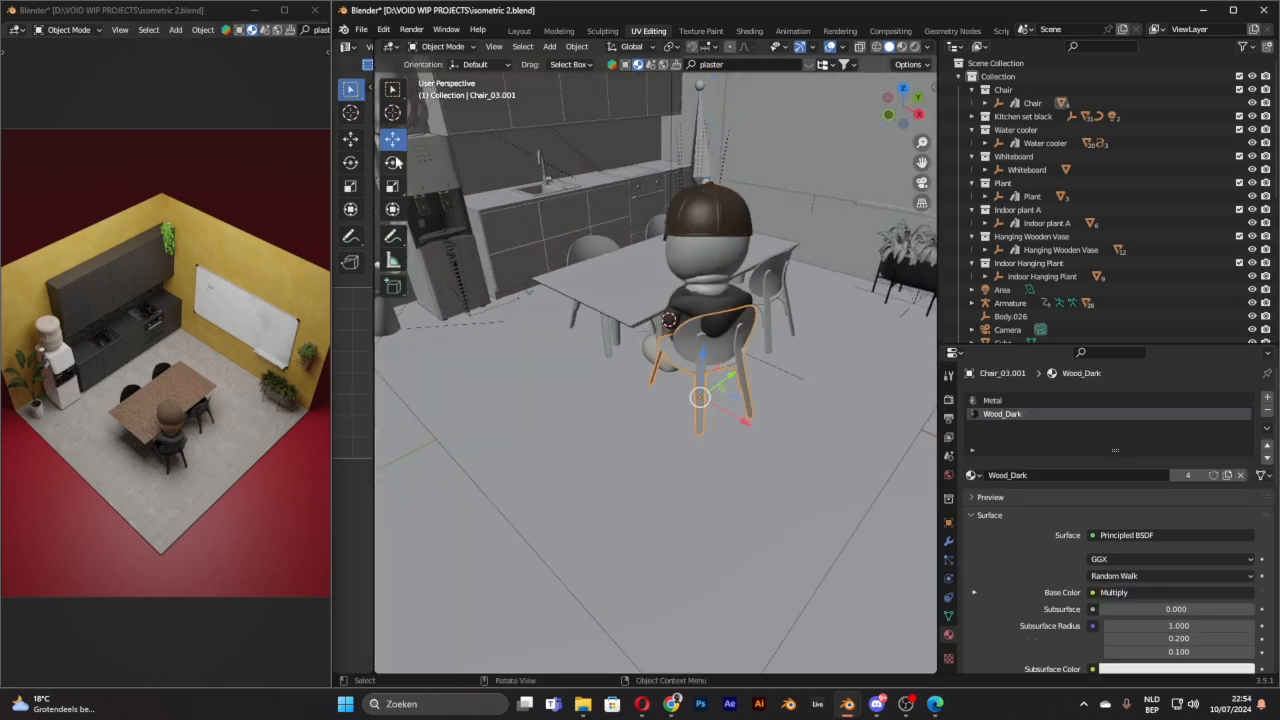
left_click(393, 162)
left_click_drag(690, 428, 705, 432)
middle_click_drag(705, 432, 807, 341)
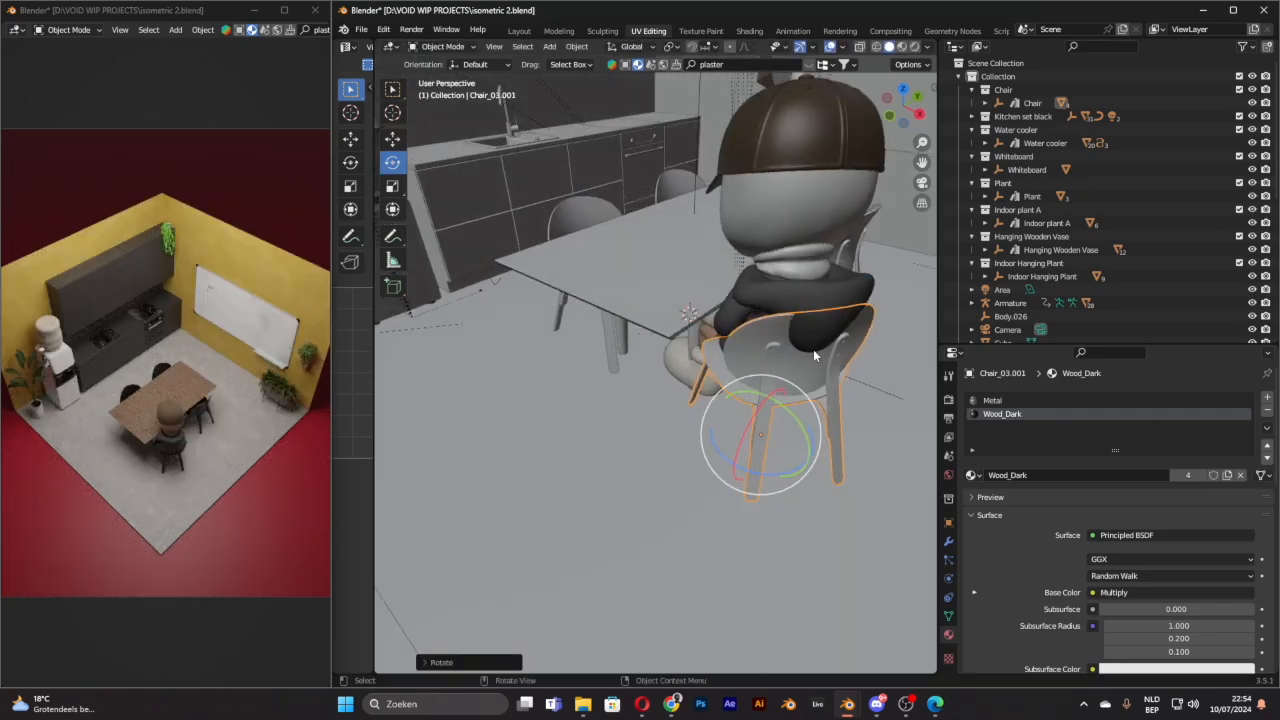
Step: Examine how the seated character's hoodie fits against the chair backrest, in both the rendered camera view and the model
left_click(852, 315)
middle_click_drag(855, 352, 719, 386)
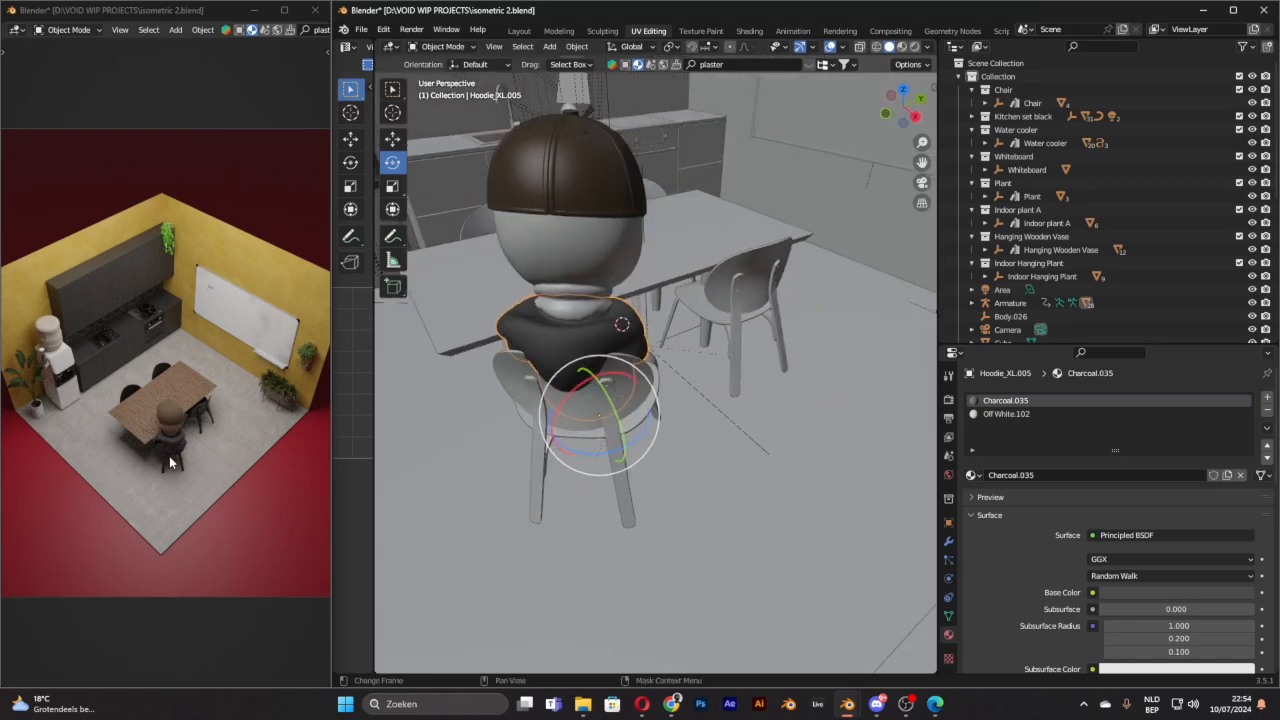
scroll(169, 446, "down", 1)
scroll(170, 441, "down", 2)
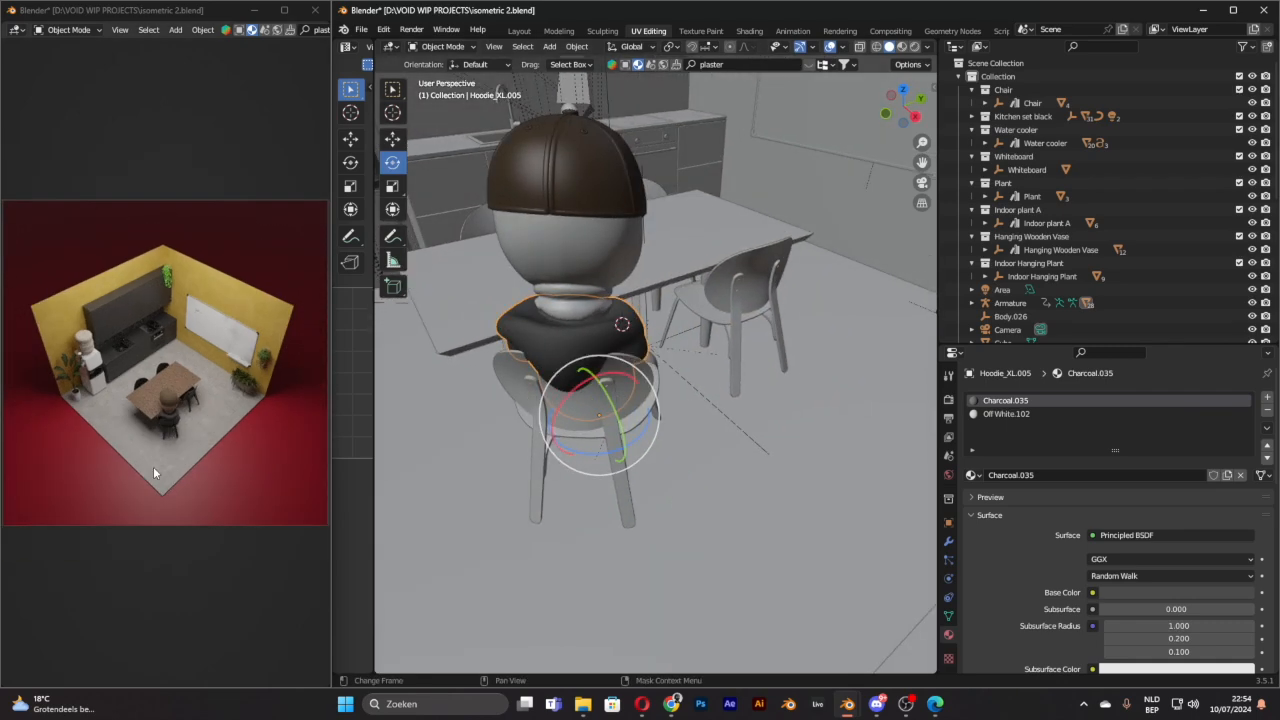
scroll(162, 418, "up", 2)
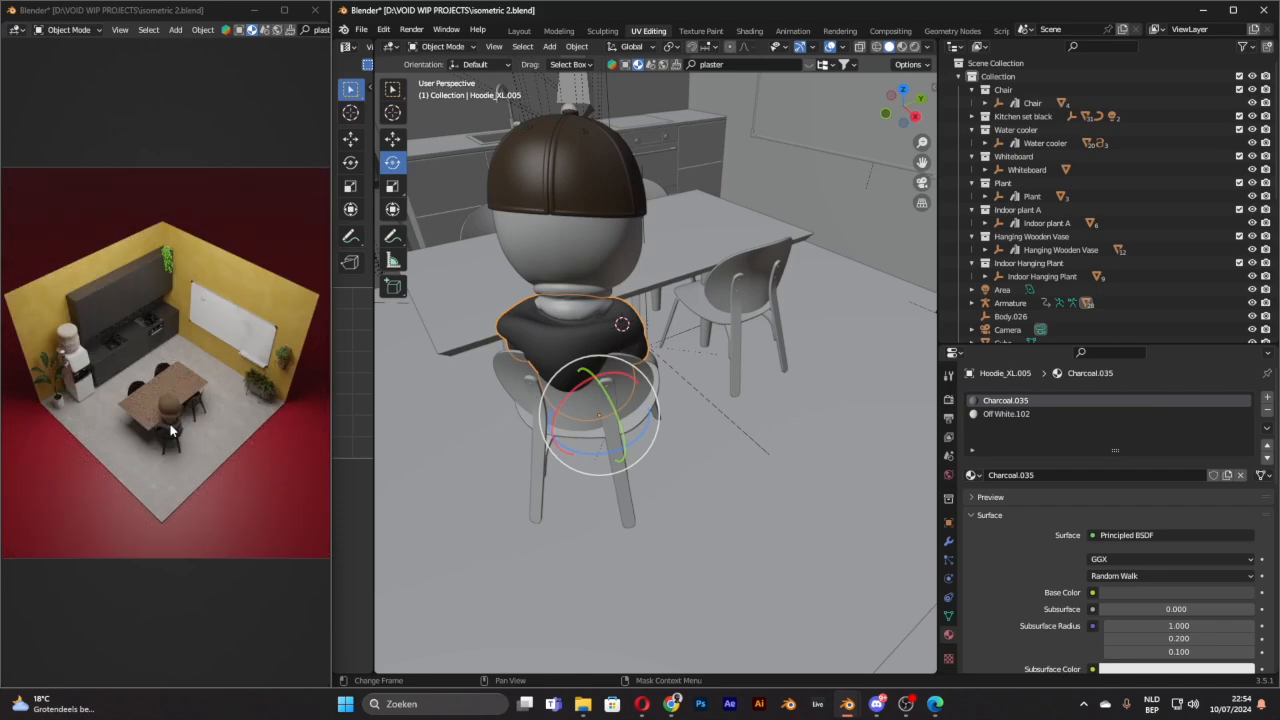
scroll(172, 438, "up", 4)
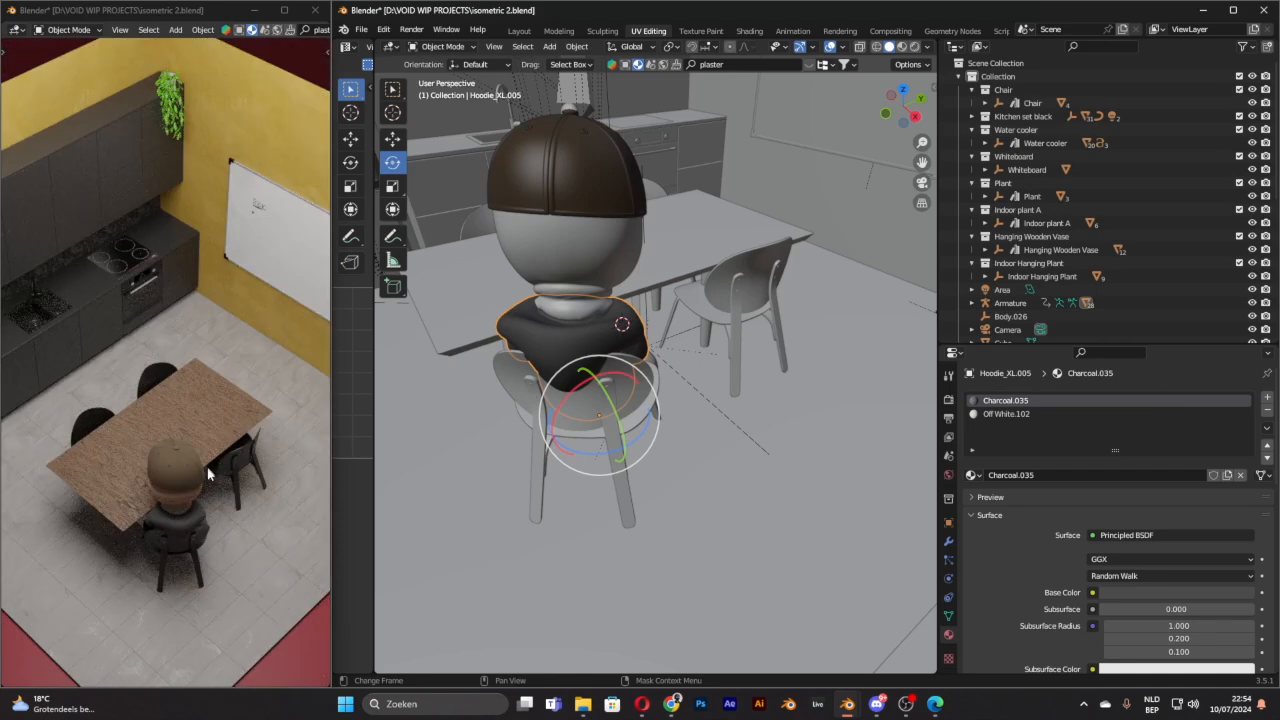
middle_click_drag(632, 375, 668, 366)
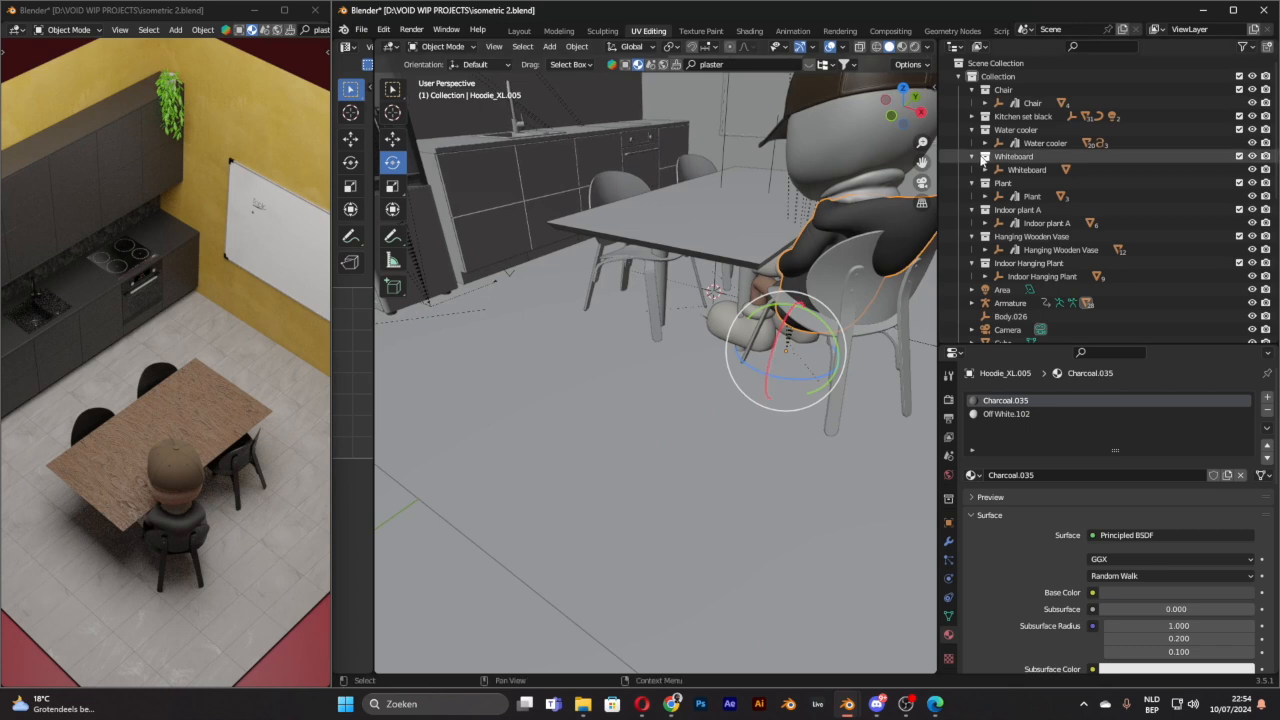
left_click_drag(926, 160, 786, 241)
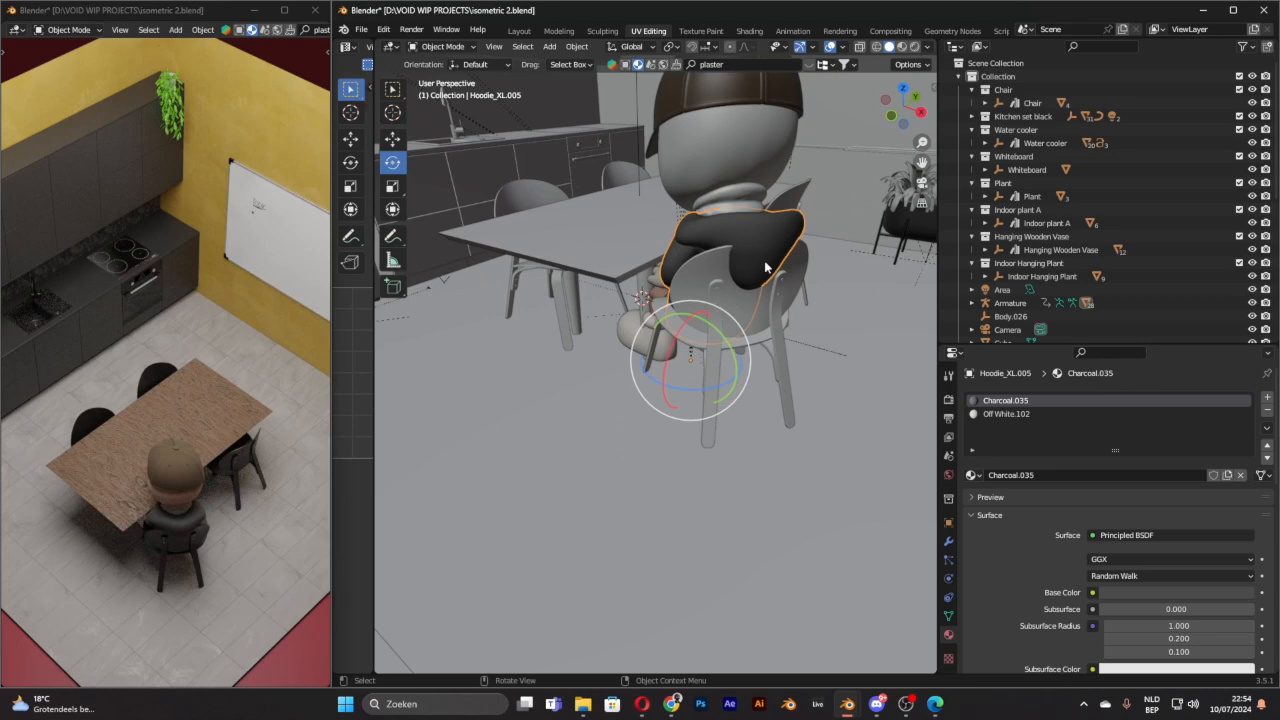
Step: Smooth the back of the seated character's hoodie near the chair backrest in Sculpt Mode, and return to Object Mode
key("Tab")
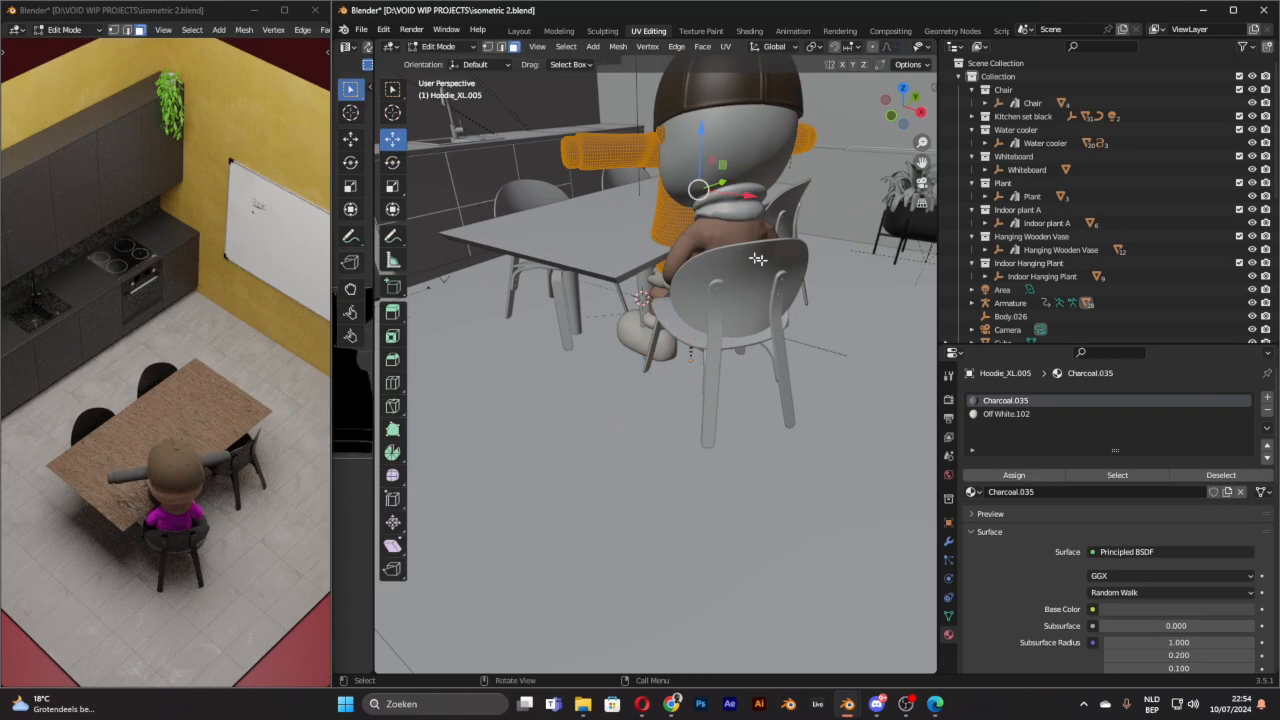
left_click(440, 47)
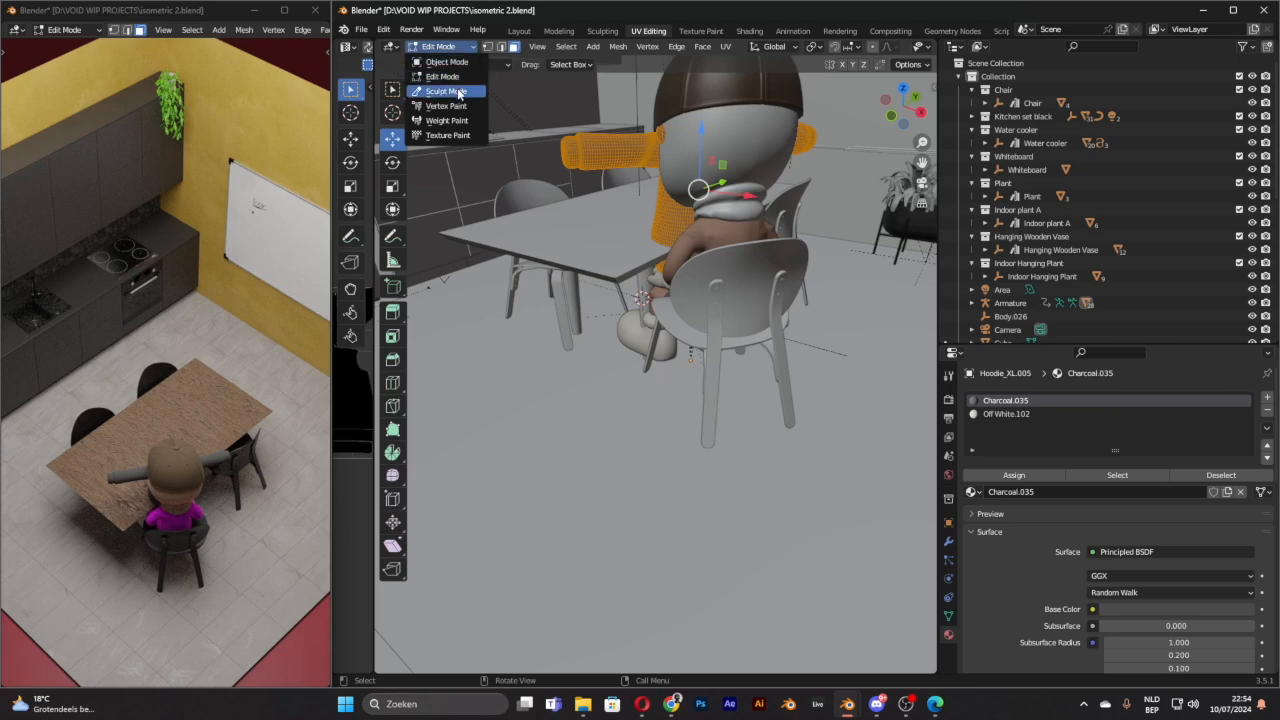
left_click(446, 91)
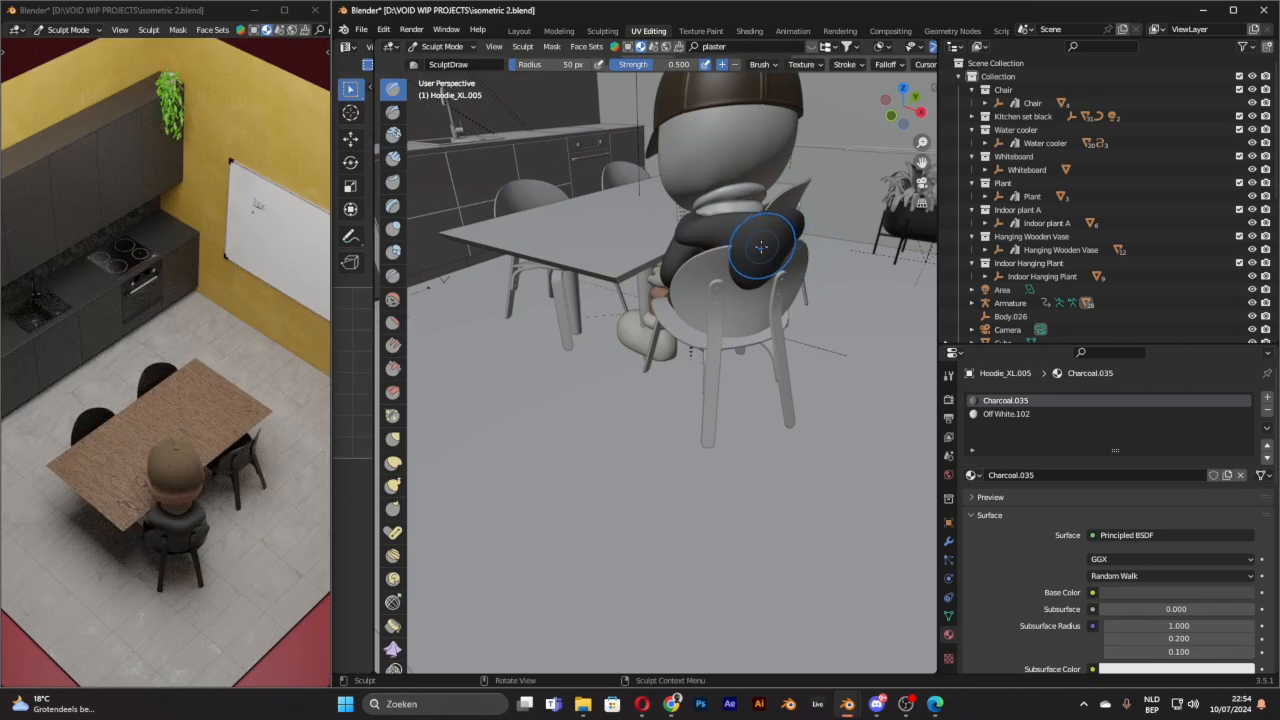
left_click(393, 298)
left_click_drag(728, 278, 770, 258)
left_click(455, 47)
left_click(445, 62)
middle_click_drag(788, 257, 782, 287)
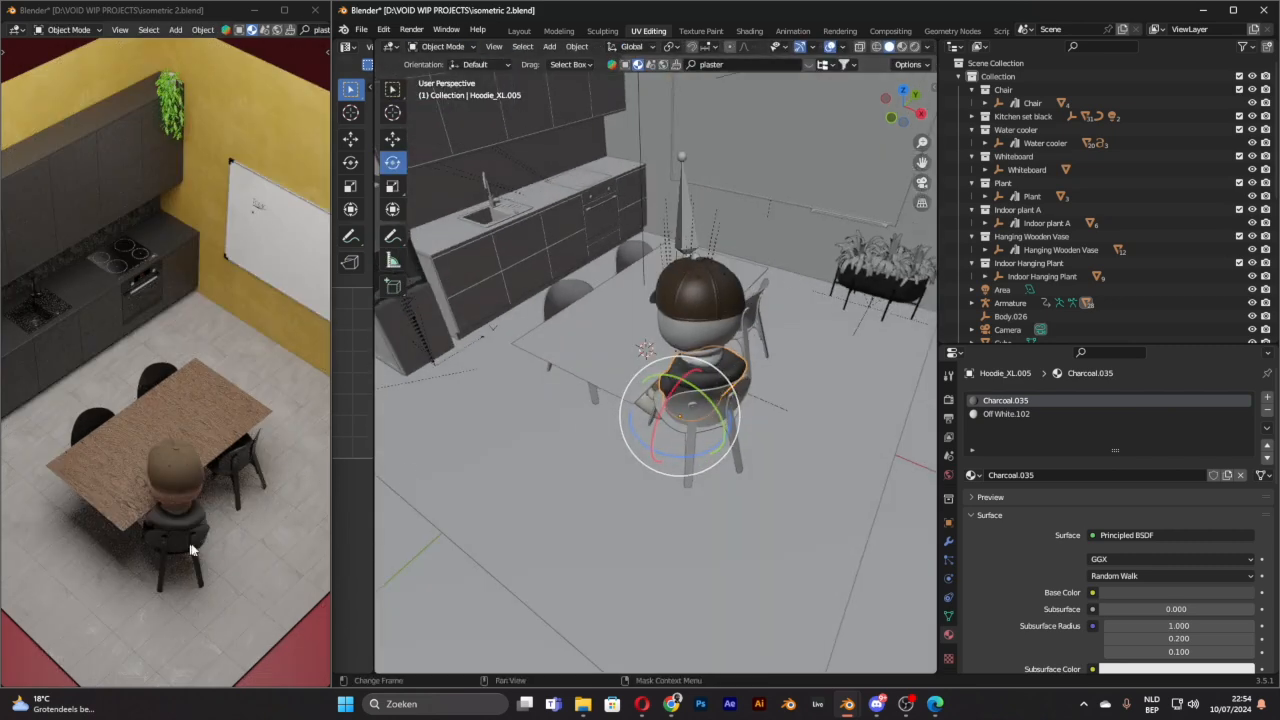
scroll(207, 533, "down", 3)
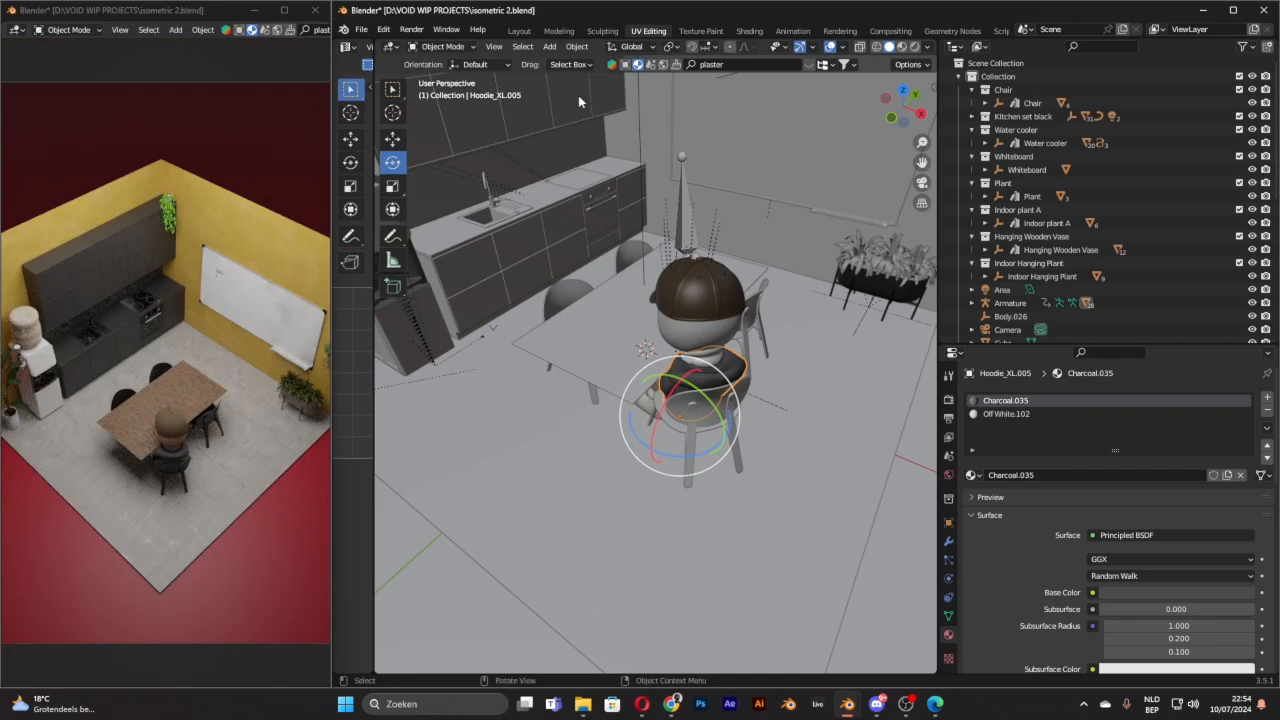
middle_click_drag(554, 108, 725, 486)
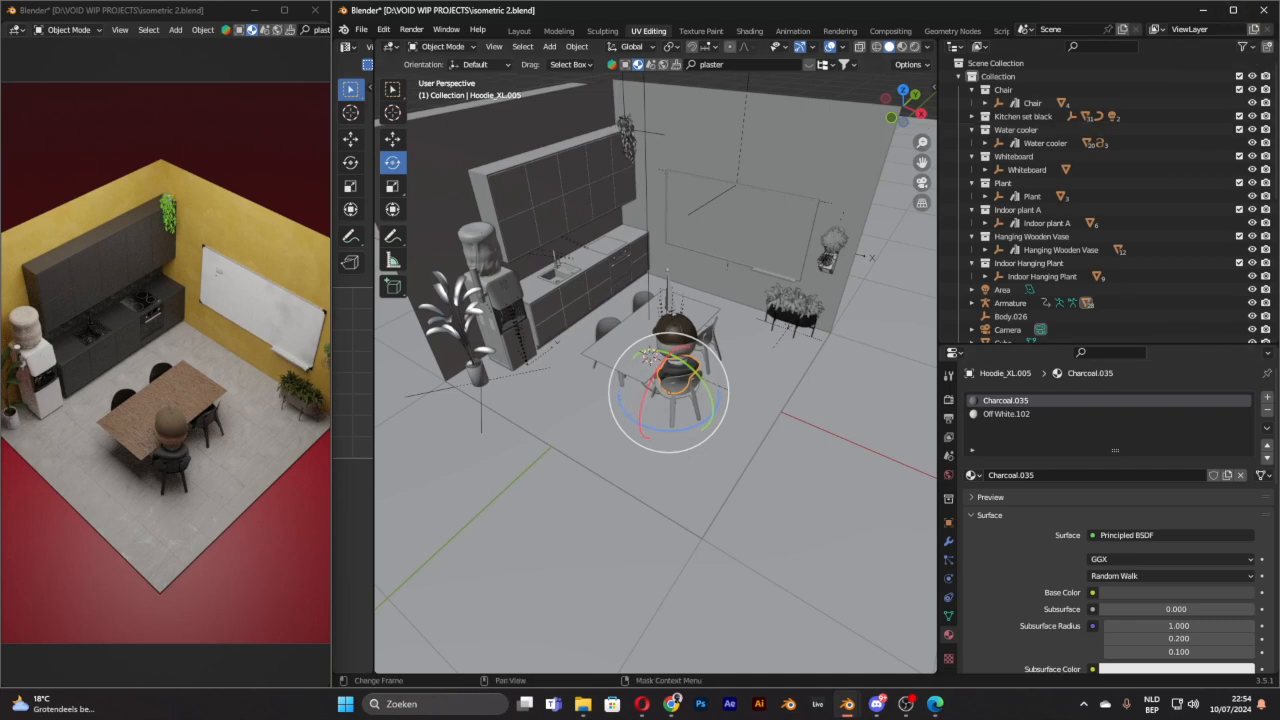
Step: Switch to Mixamo and accept the auto-rigged character in the red tracksuit to finish the Auto-Rigger
left_click_drag(0, 86, 943, 44)
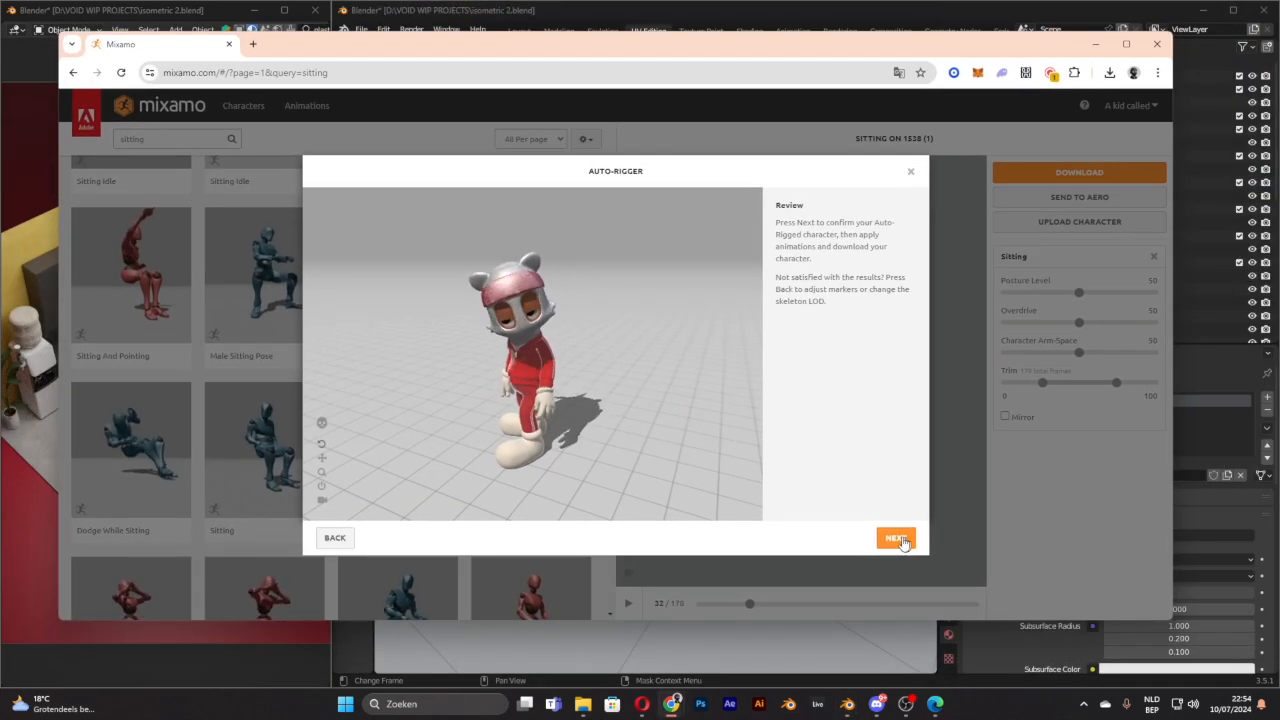
left_click(896, 538)
left_click(896, 538)
left_click_drag(722, 53, 0, 160)
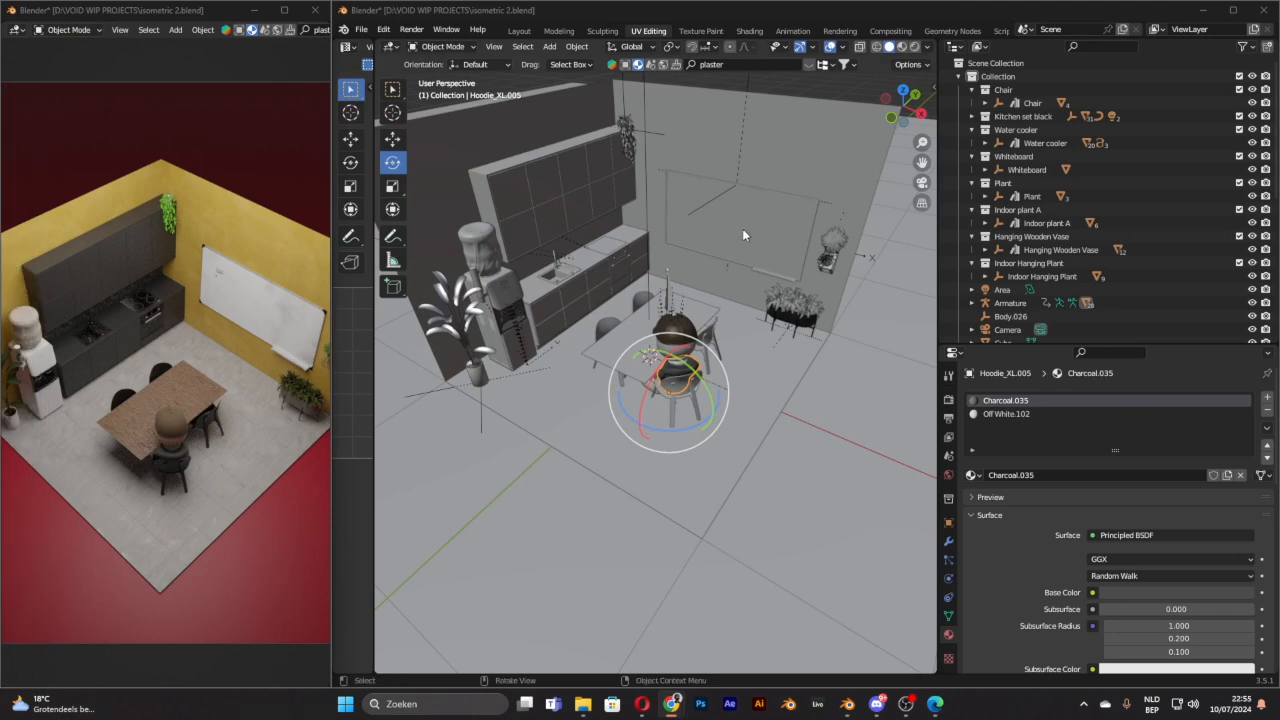
scroll(688, 364, "up", 4)
middle_click_drag(689, 365, 755, 318)
Step: Clear the "sitting" search in Mixamo to list all animations
left_click_drag(0, 84, 893, 79)
left_click(207, 176)
key("ctrl+a")
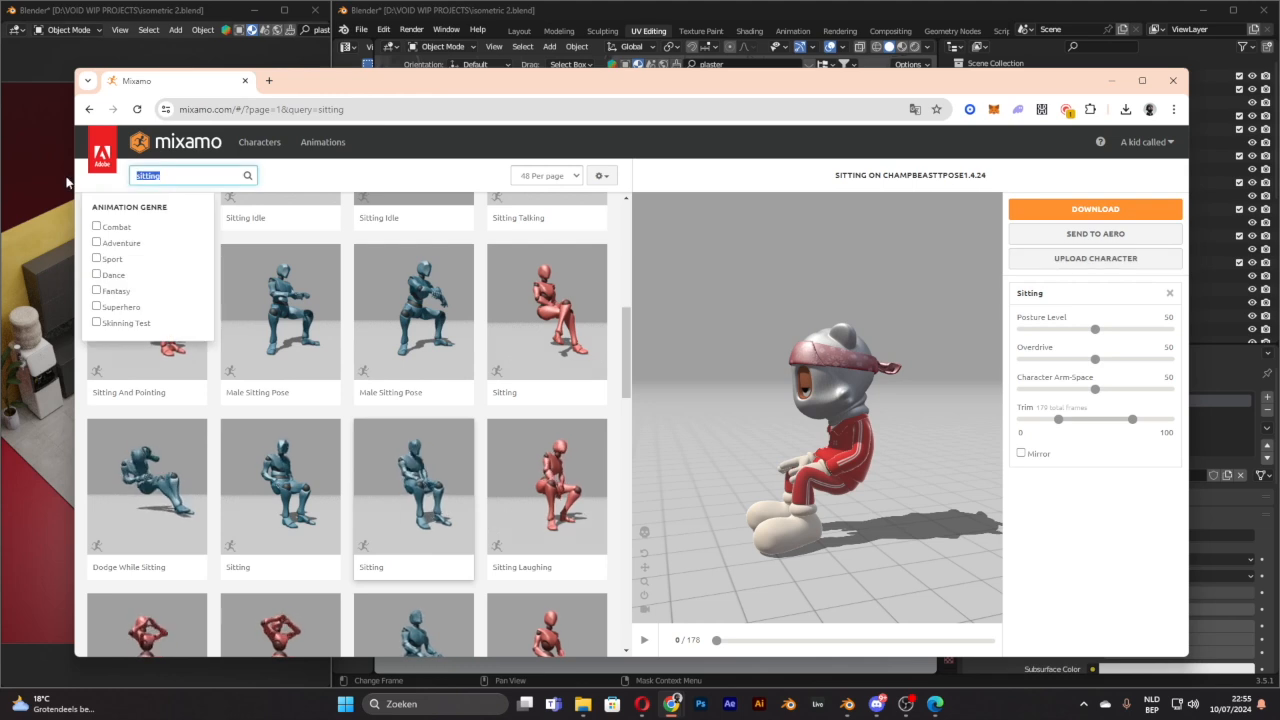
type("l")
key("BackSpace")
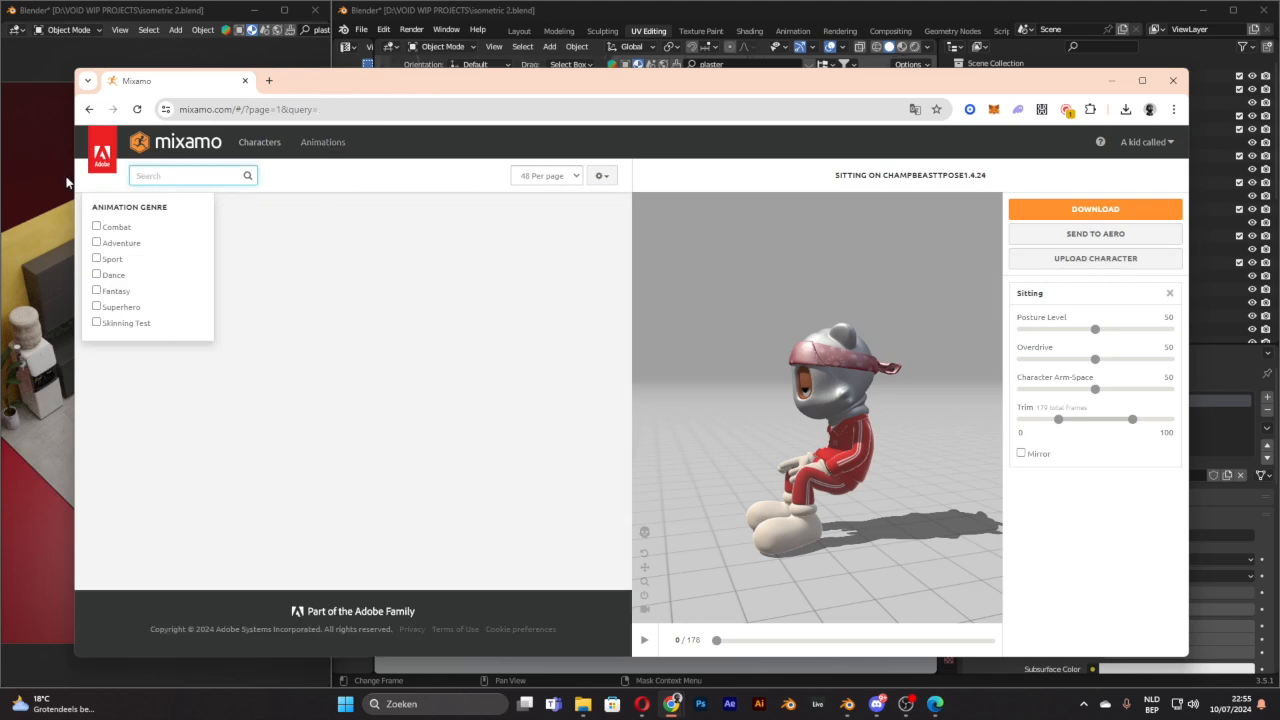
left_click(303, 187)
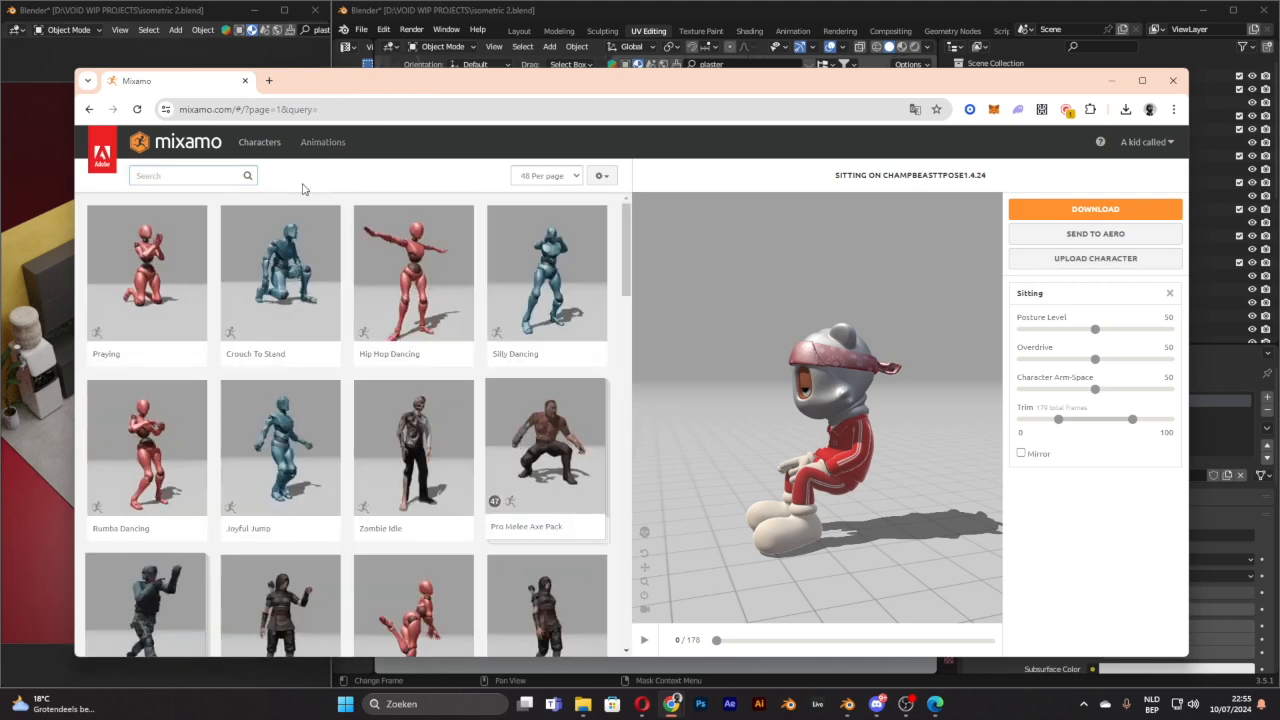
Step: Apply the Standing Torch Light Torch animation to the character and pause it at frame 0
scroll(371, 232, "down", 3)
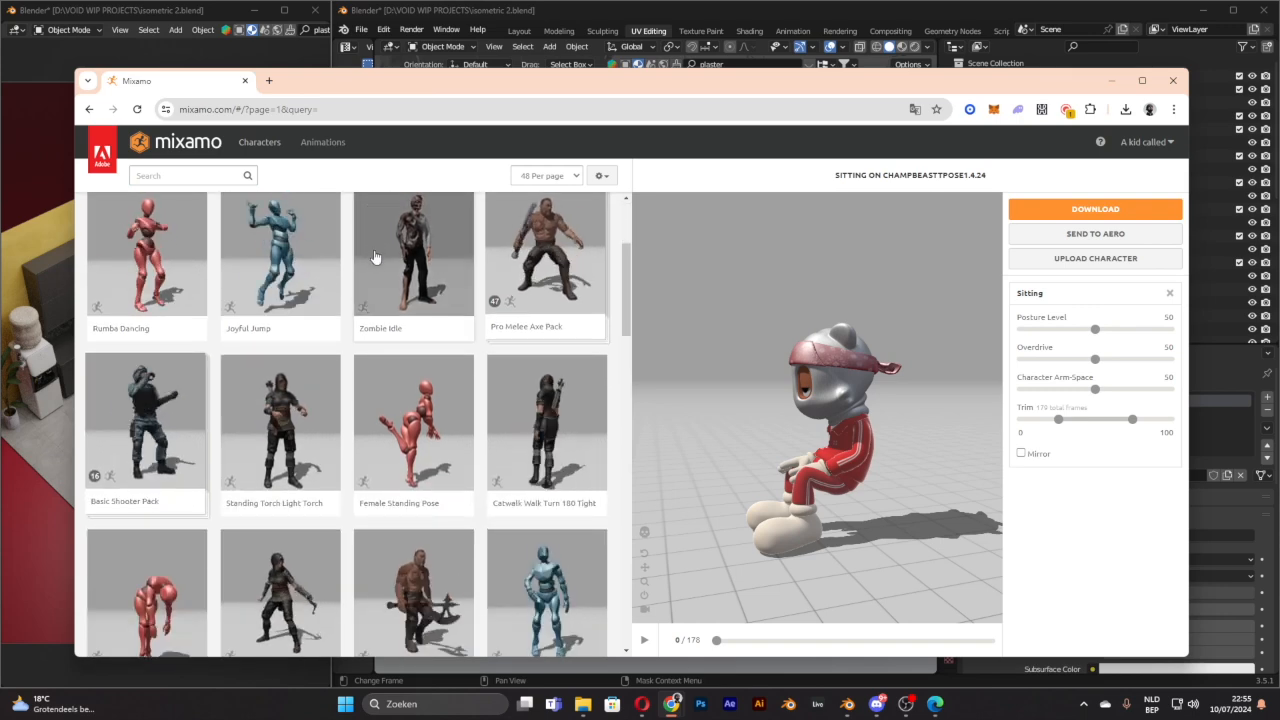
scroll(374, 257, "down", 1)
left_click(300, 290)
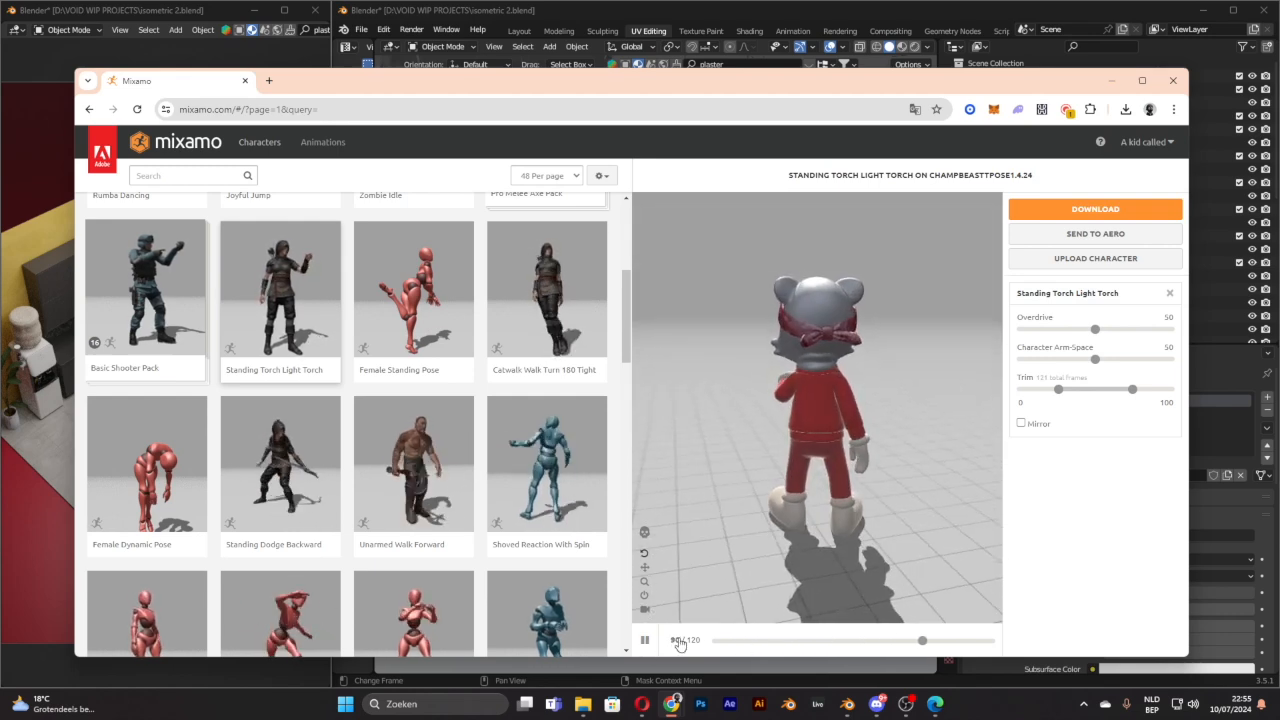
left_click(648, 641)
left_click_drag(747, 641, 707, 635)
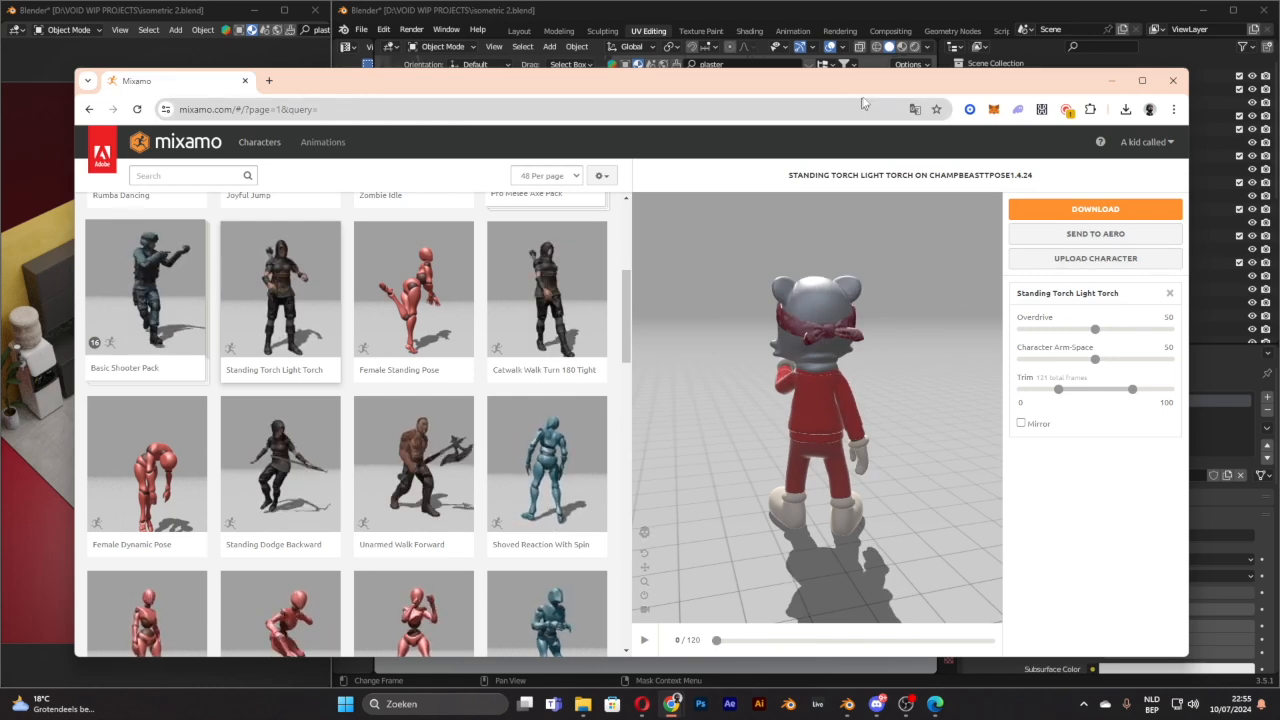
Step: Download the character with the Standing Torch Light Torch animation from Mixamo and return to the Blender scene
left_click_drag(873, 86, 330, 252)
middle_click_drag(664, 172, 682, 205)
scroll(690, 214, "down", 3)
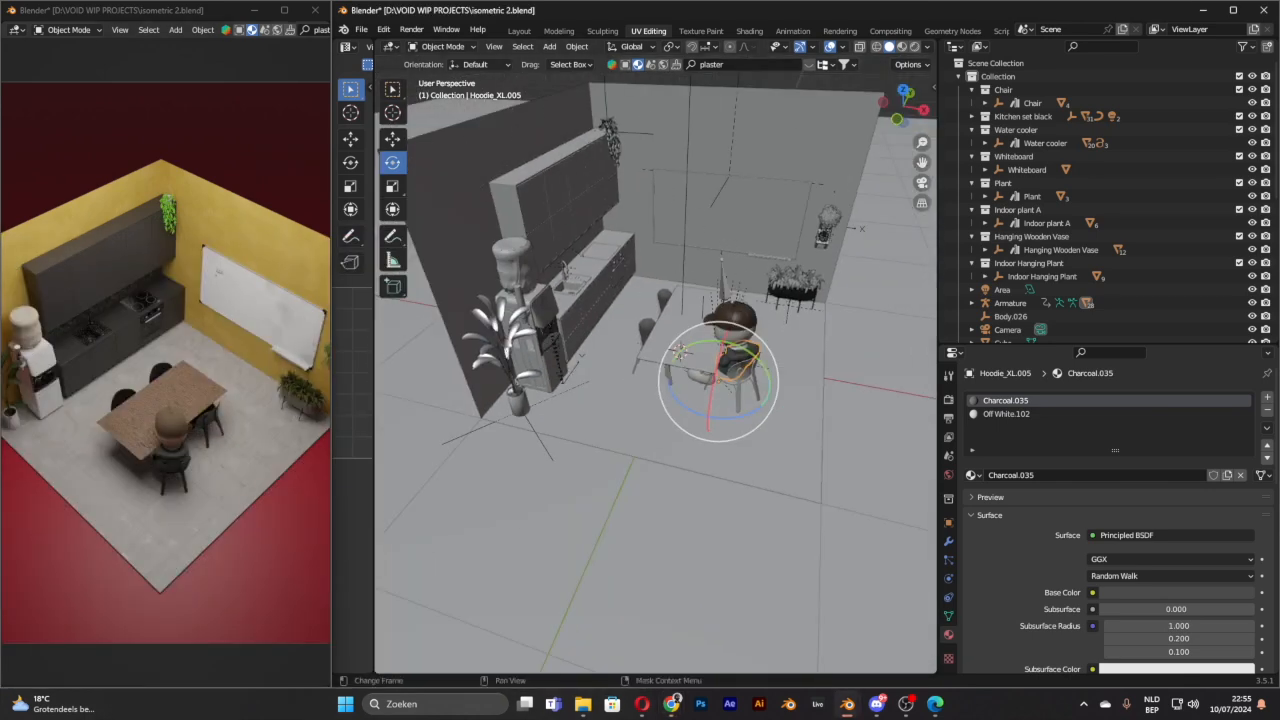
key("alt+Tab")
left_click_drag(278, 265, 743, 116)
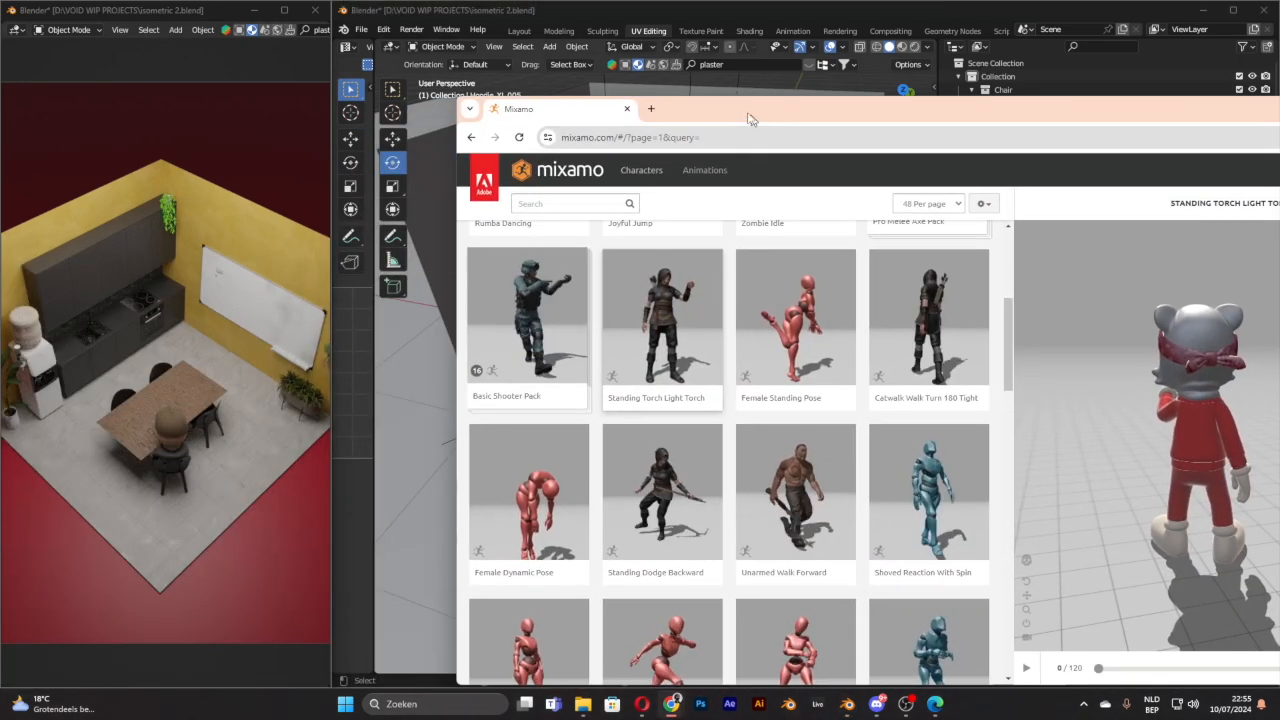
left_click_drag(587, 121, 297, 57)
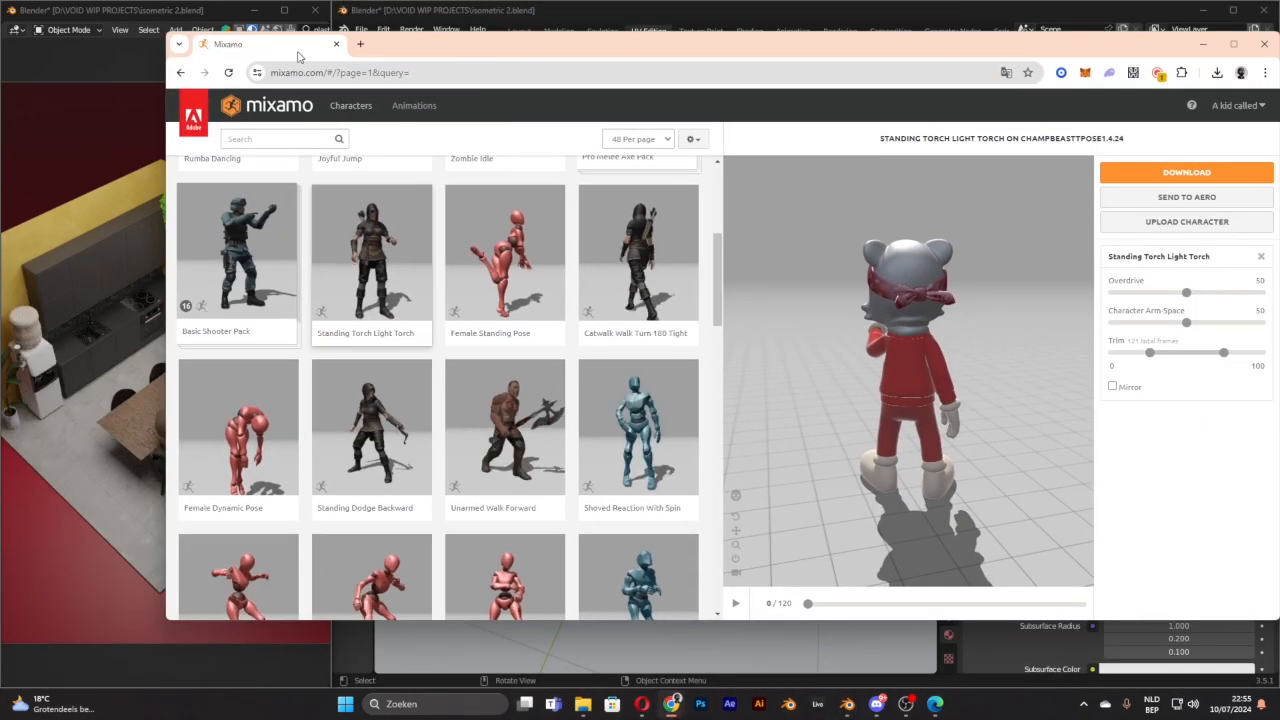
left_click(1199, 176)
left_click(888, 320)
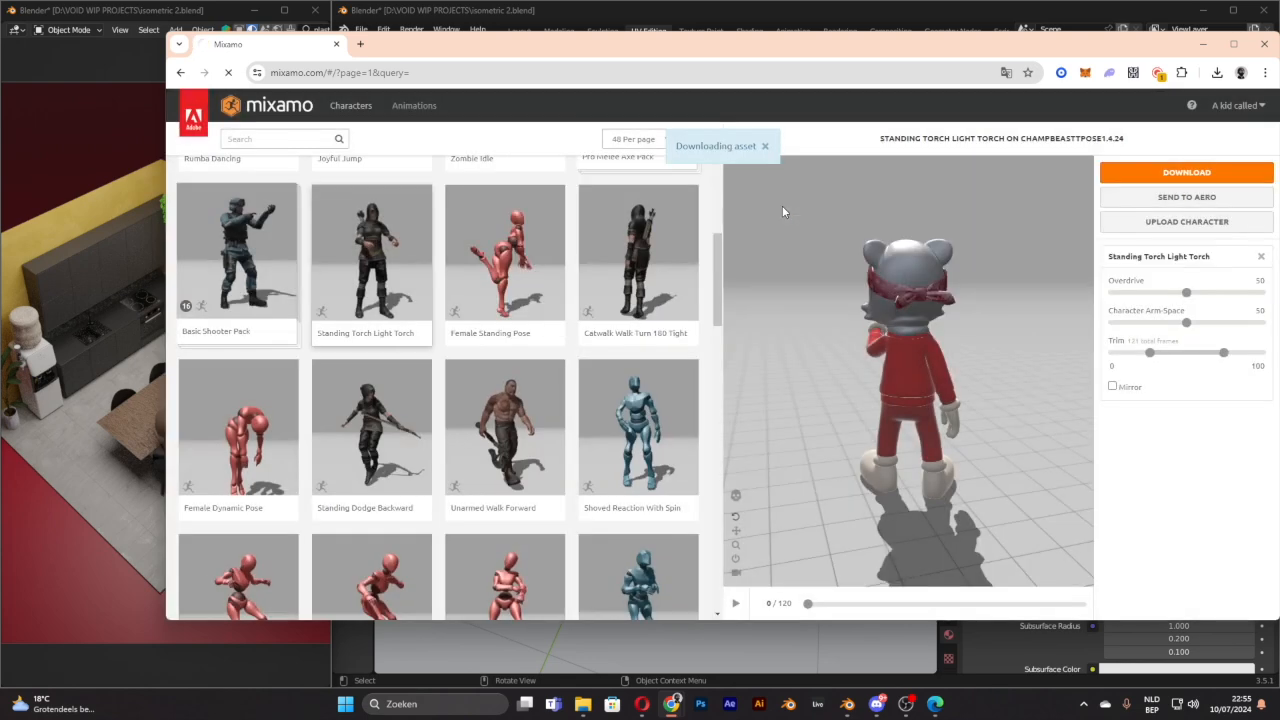
left_click_drag(1080, 52, 0, 122)
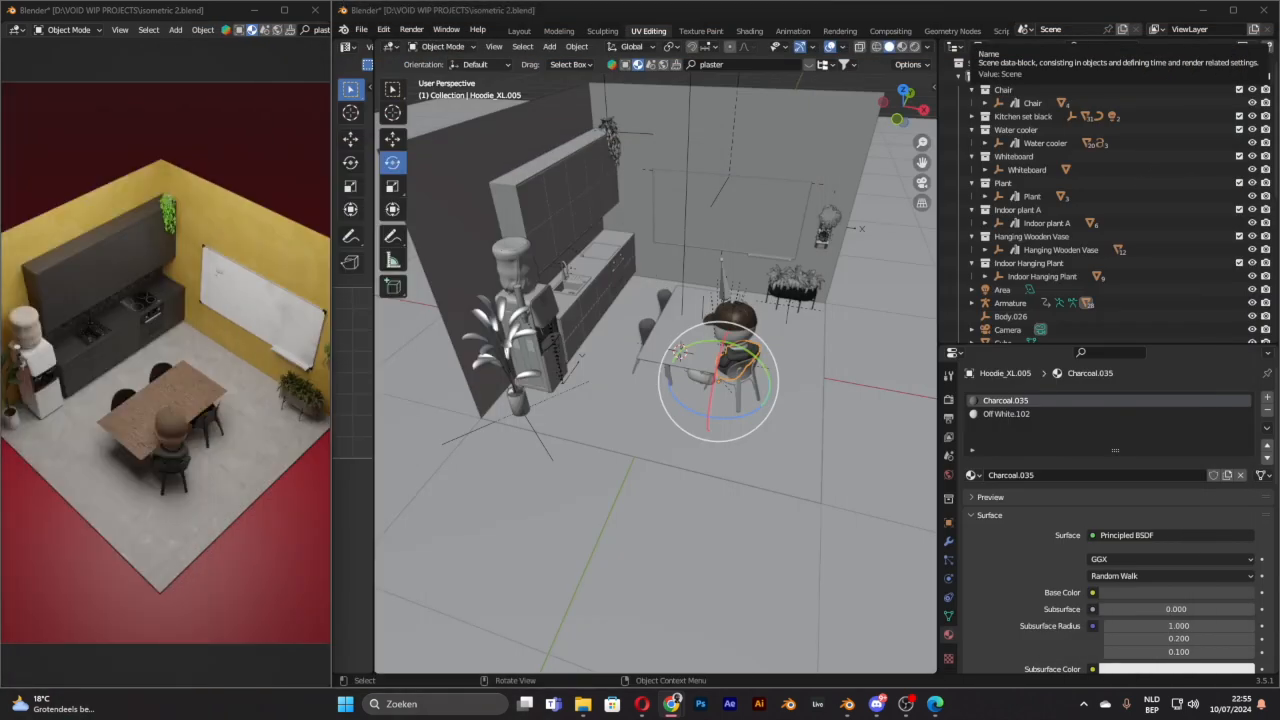
Step: Import the Standing Torch Light Torch (1).fbx character from the Downloads folder into the scene
left_click(361, 29)
mouse_move(430, 209)
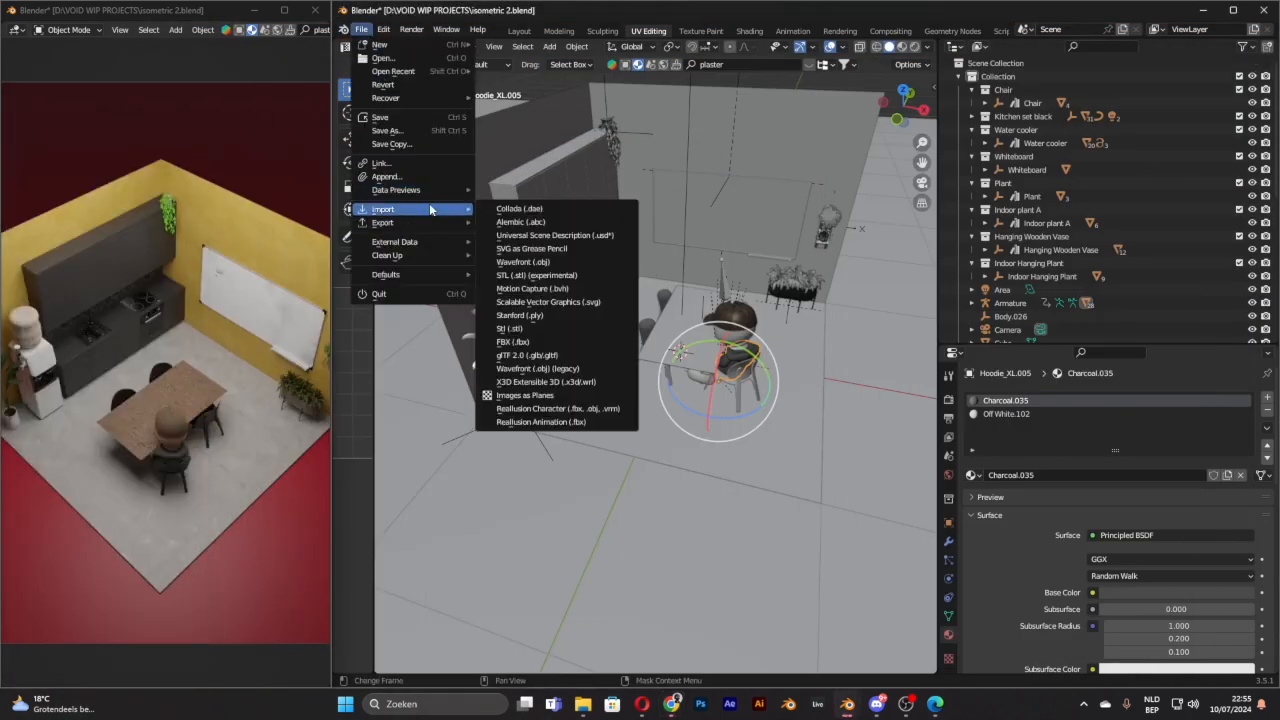
left_click(554, 342)
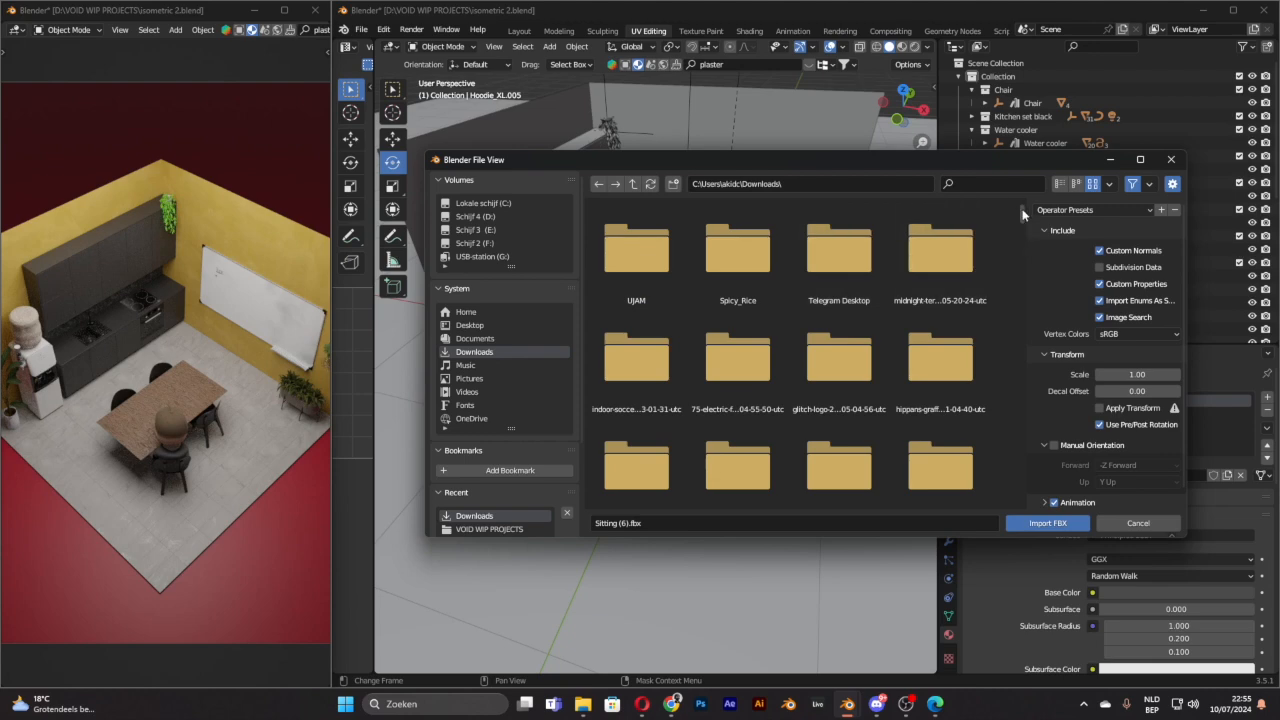
scroll(1024, 249, "down", 6)
scroll(1015, 260, "up", 2)
double_click(632, 425)
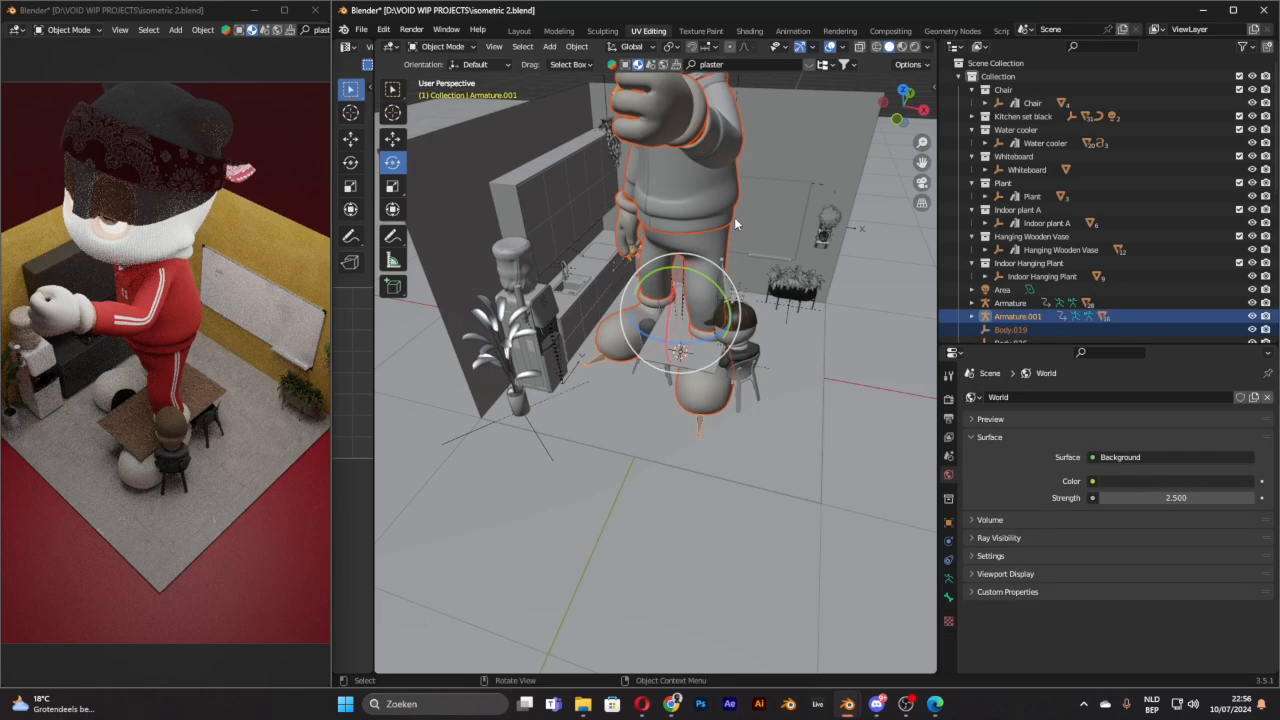
Step: Scale the imported tracksuit character down to match the seated one and rotate it around the vertical axis to face away
key("s")
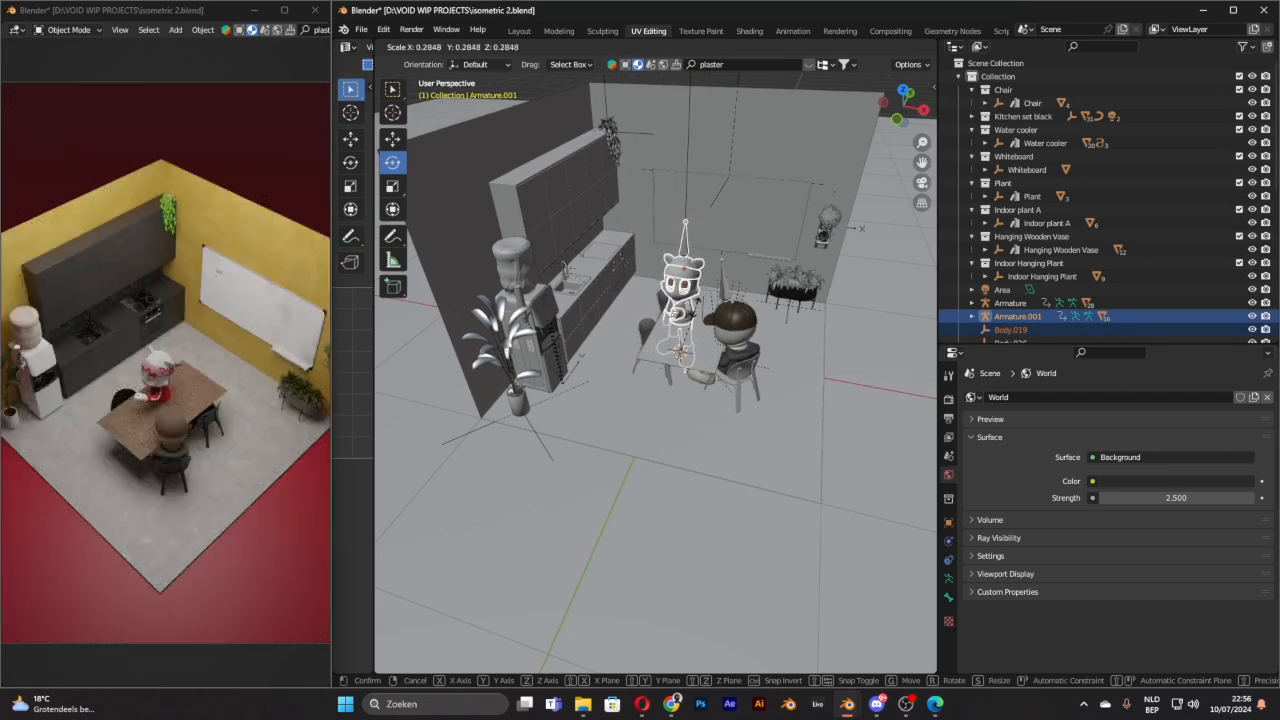
left_click(683, 303)
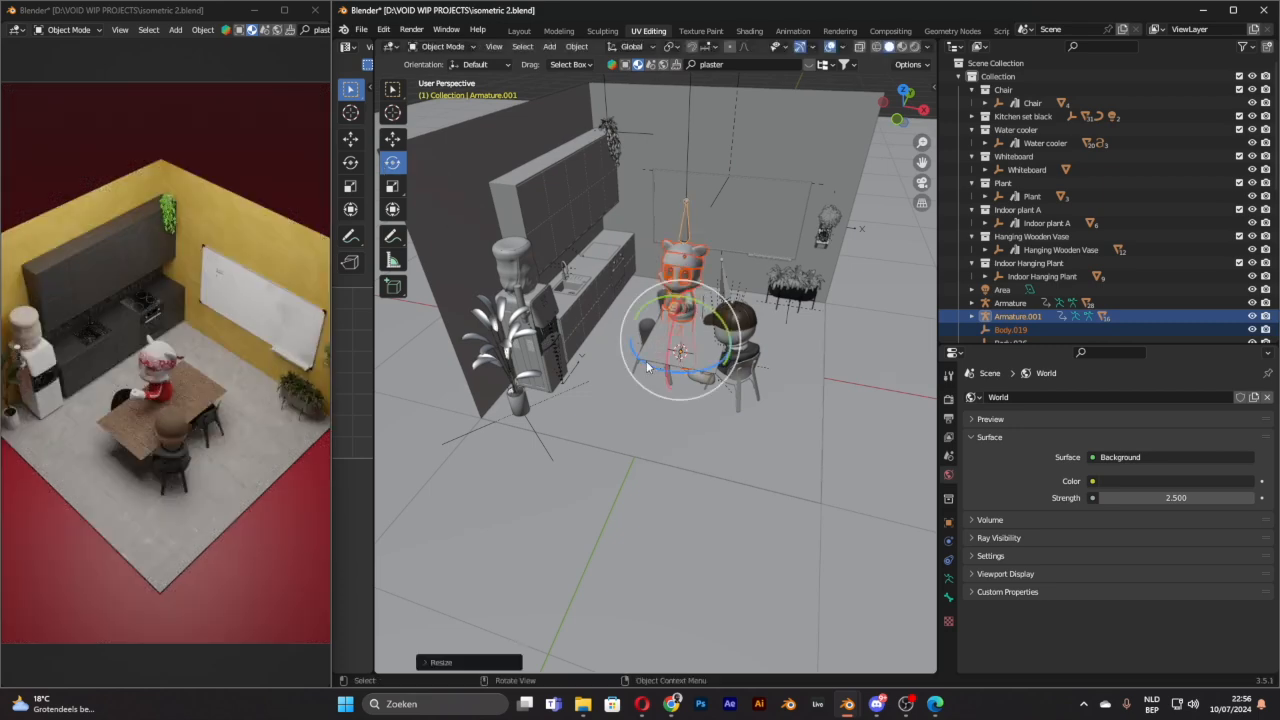
left_click_drag(700, 375, 621, 312)
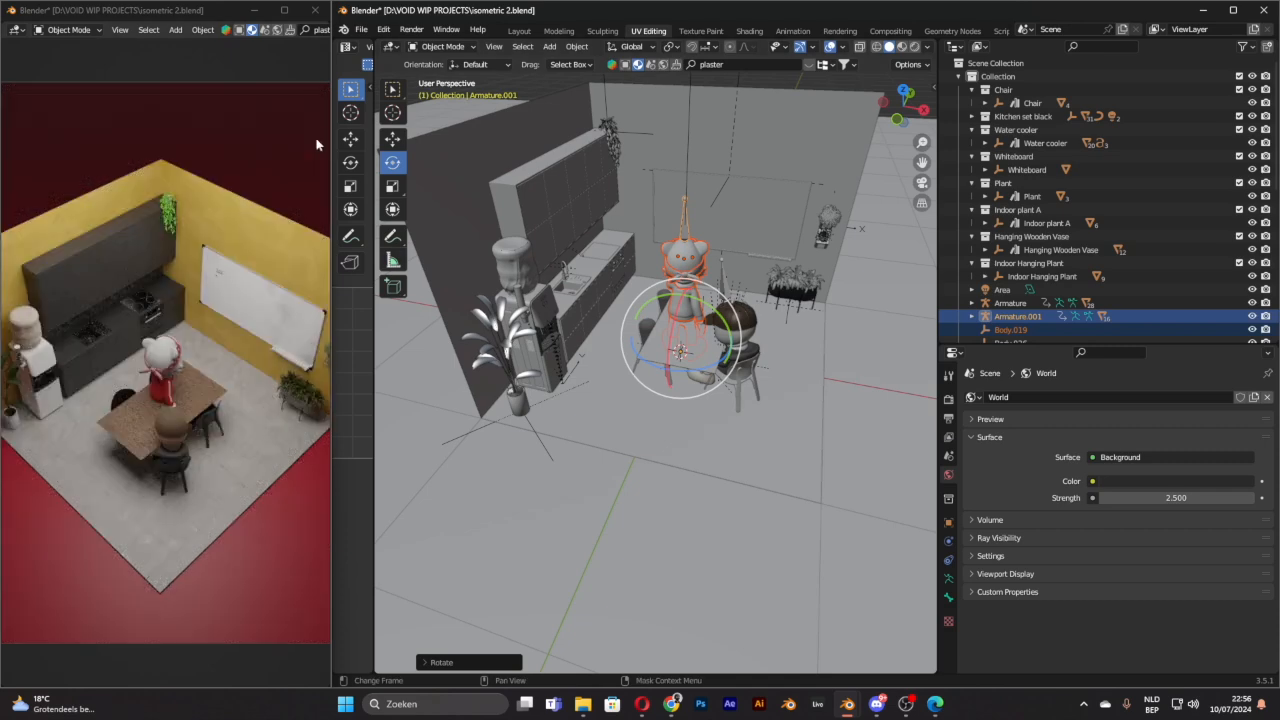
Step: Move the standing character from the table to the floor in front of the whiteboard and save the file
left_click(392, 141)
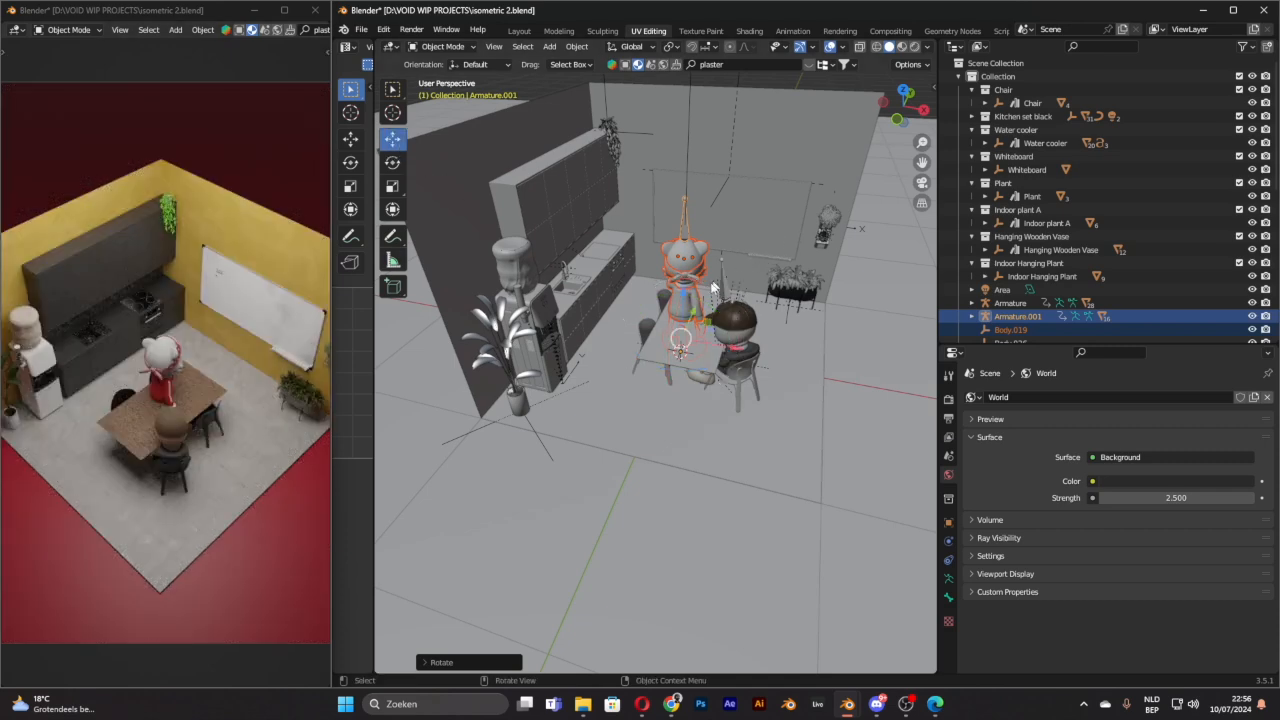
left_click_drag(697, 314, 736, 265)
scroll(734, 248, "up", 4)
middle_click_drag(747, 240, 646, 260)
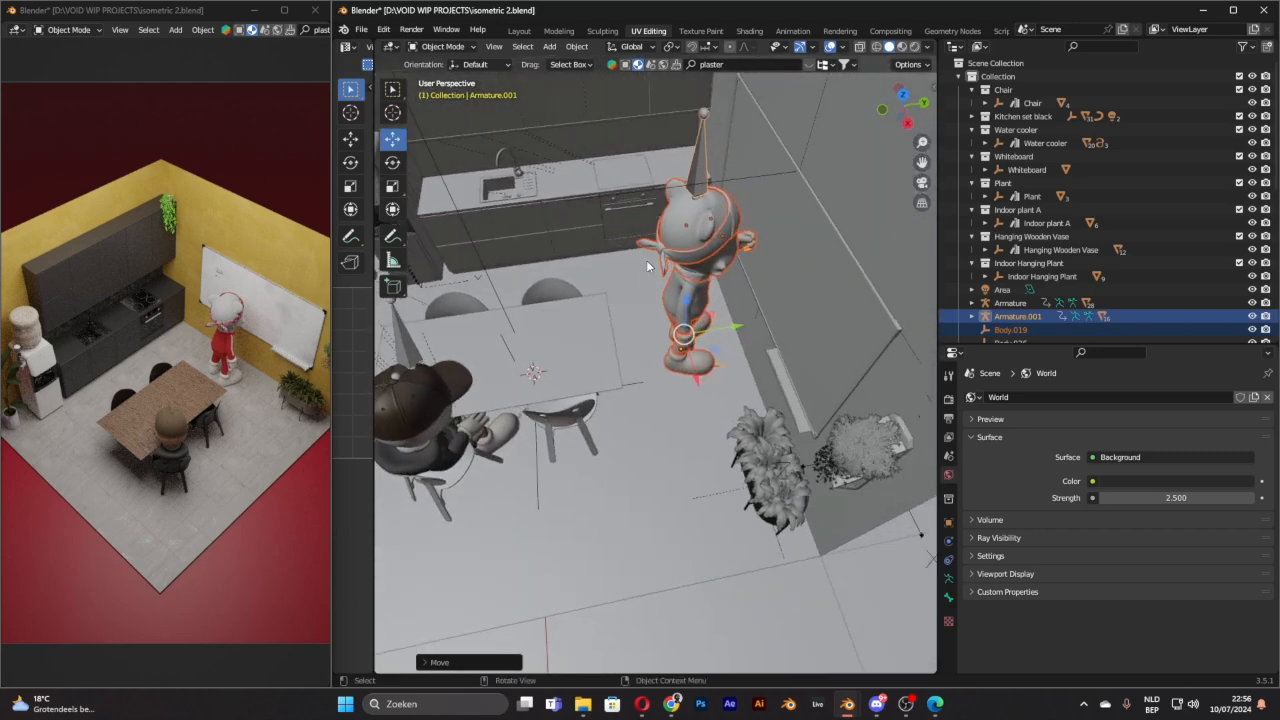
key("ctrl+s")
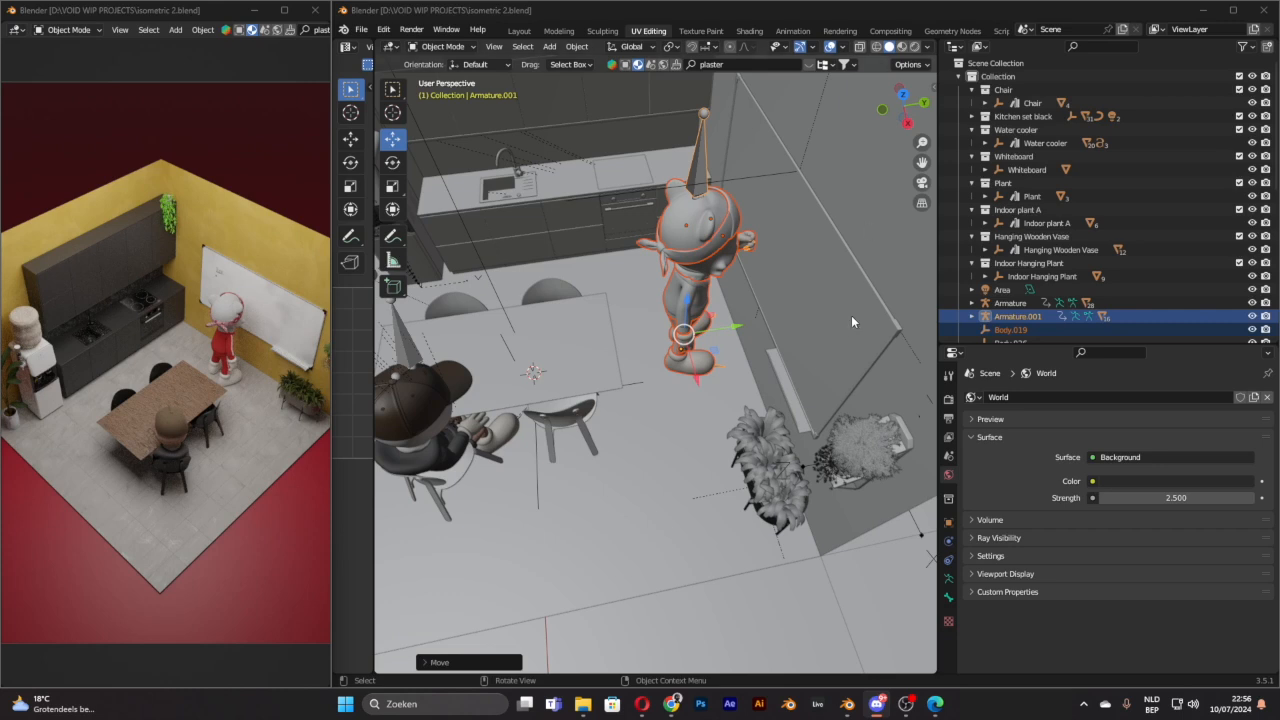
Step: Select the whiteboard on the wall and save the file
scroll(851, 315, "down", 2)
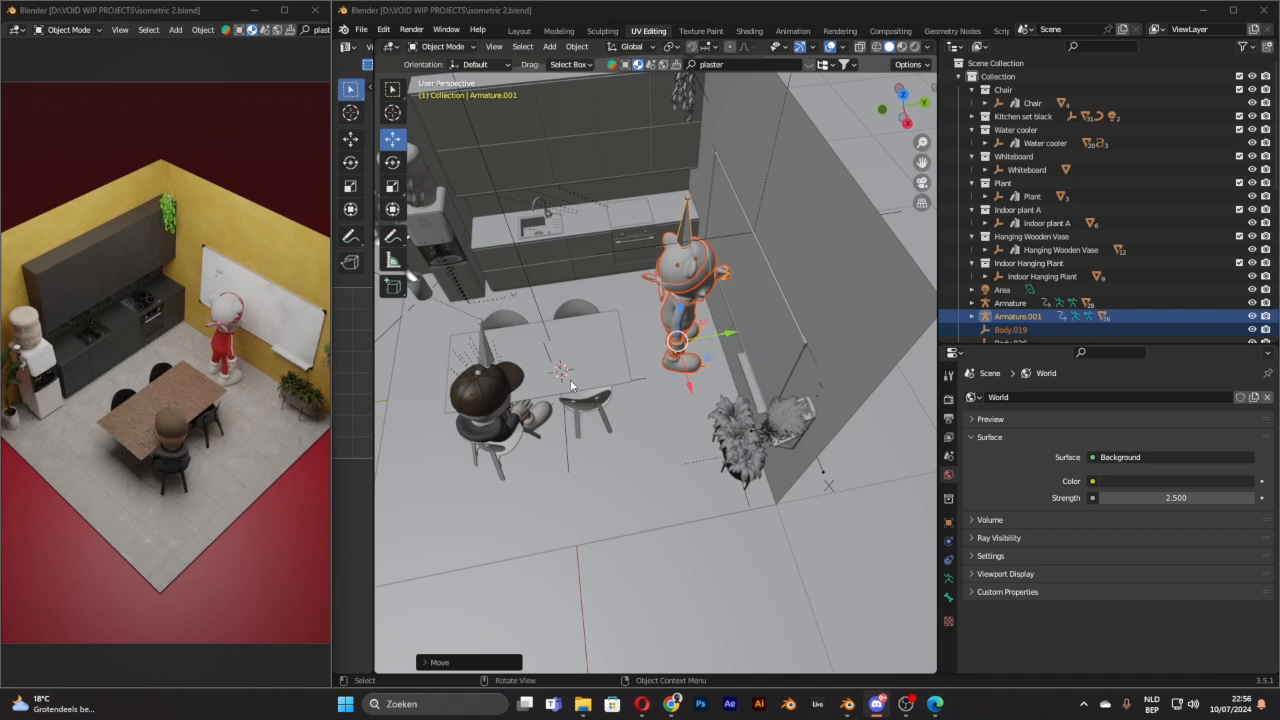
left_click(756, 313)
middle_click_drag(714, 316, 680, 315)
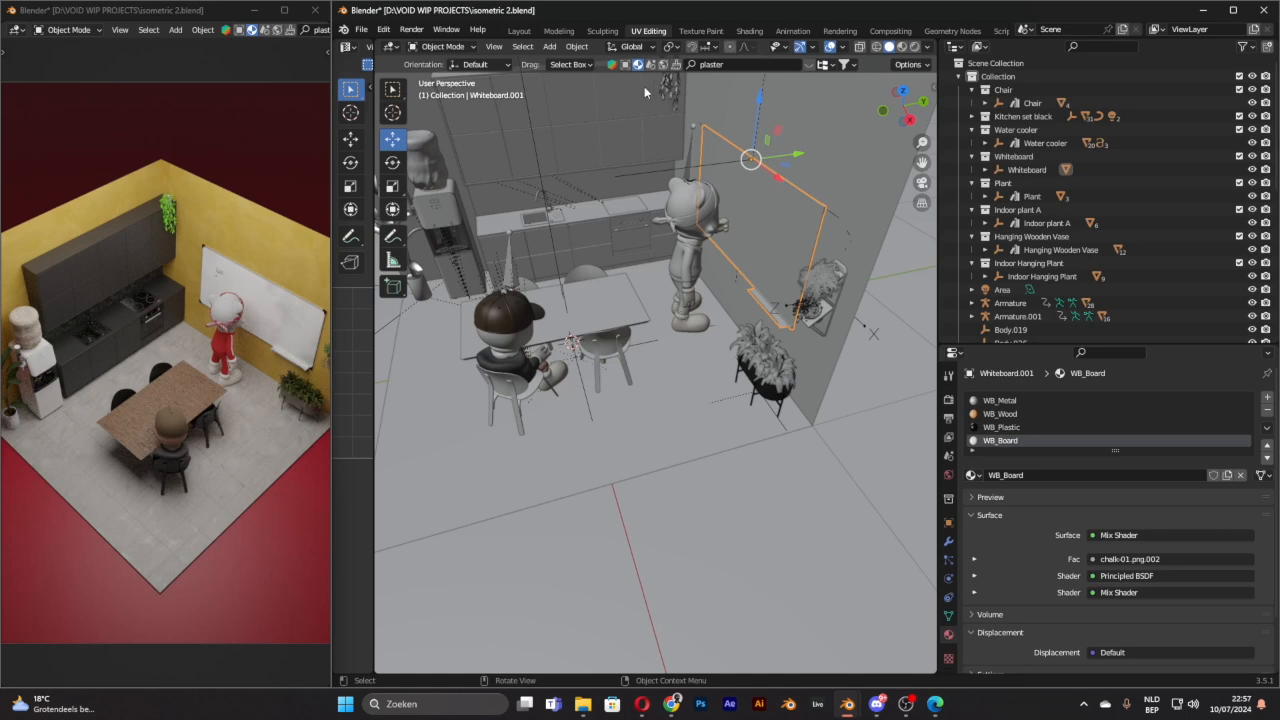
key("ctrl+s")
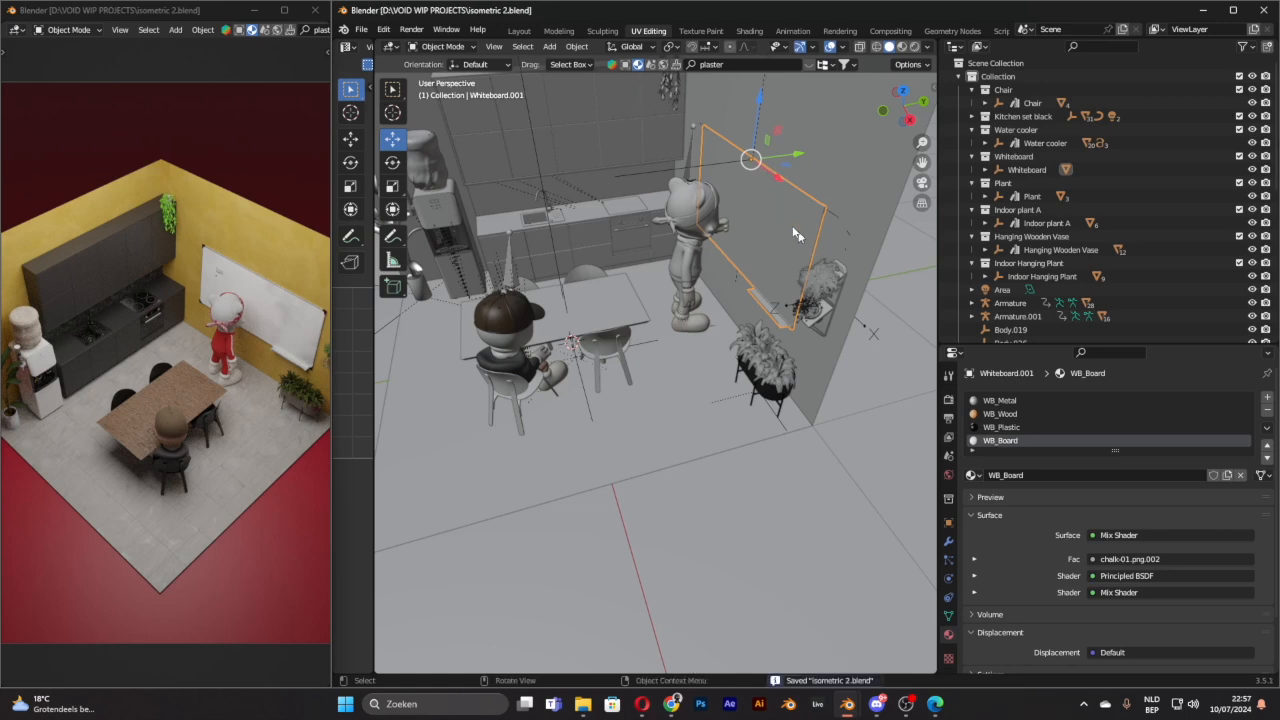
Step: Examine the whiteboard's Metal, Wood, Plastic and Board materials and the image texture that drives the WB_Board Mix Shader factor
left_click(774, 193)
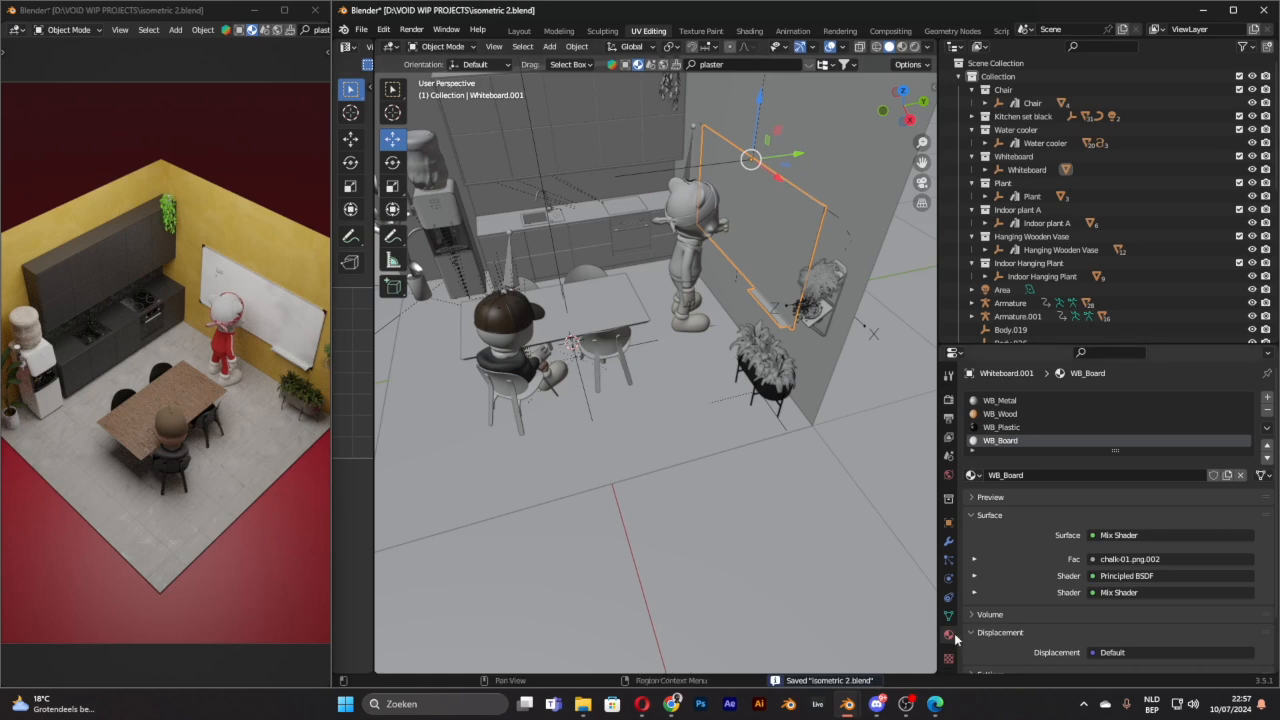
scroll(1030, 409, "down", 3)
scroll(1030, 409, "up", 3)
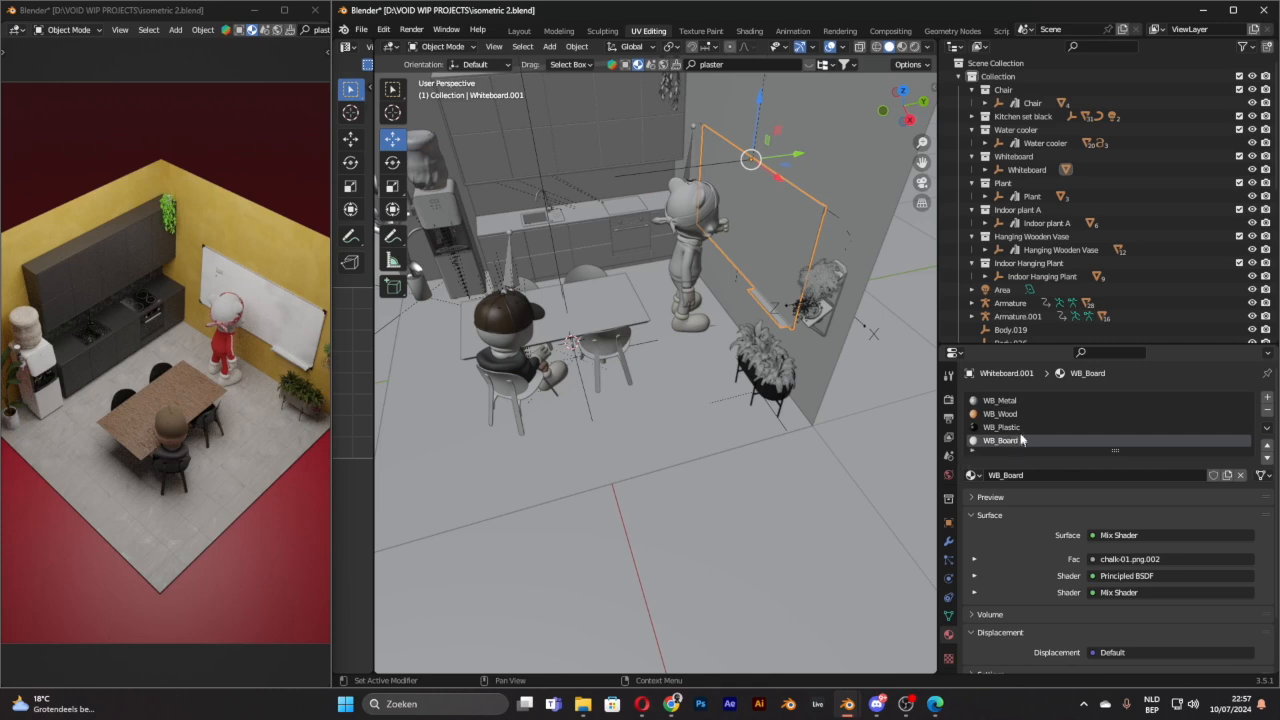
left_click(1013, 404)
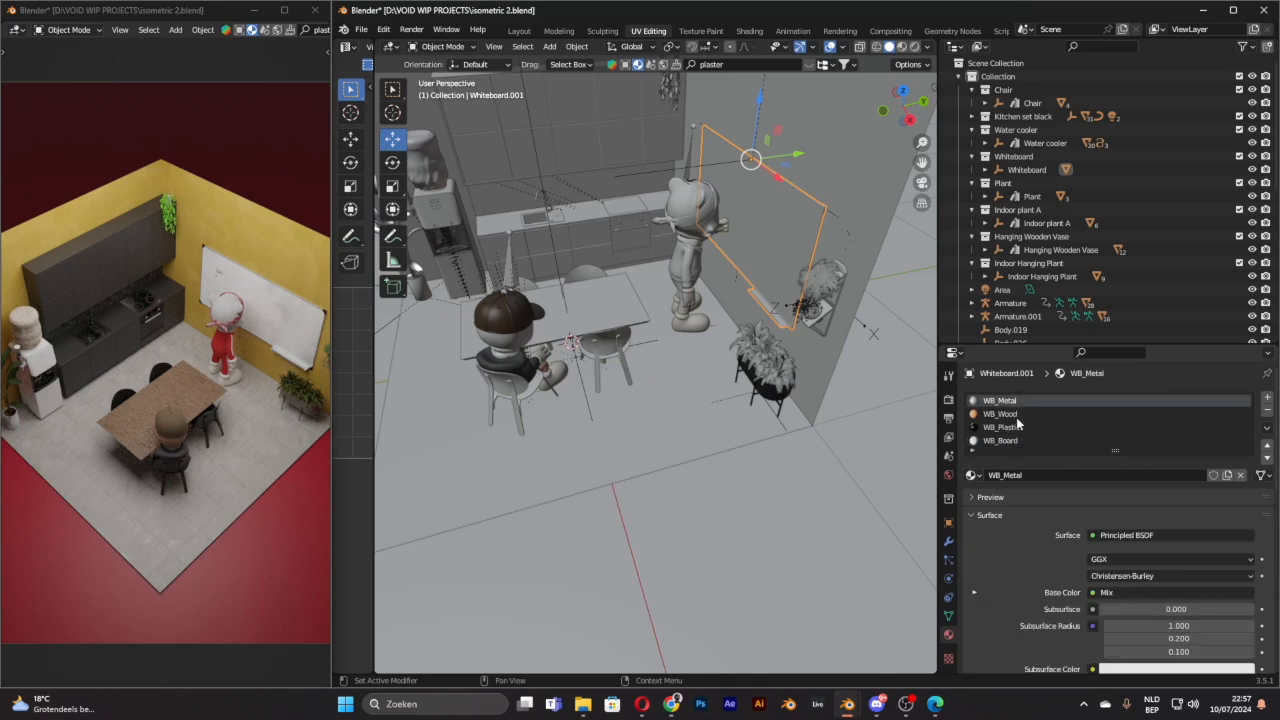
left_click(1019, 415)
left_click(1019, 427)
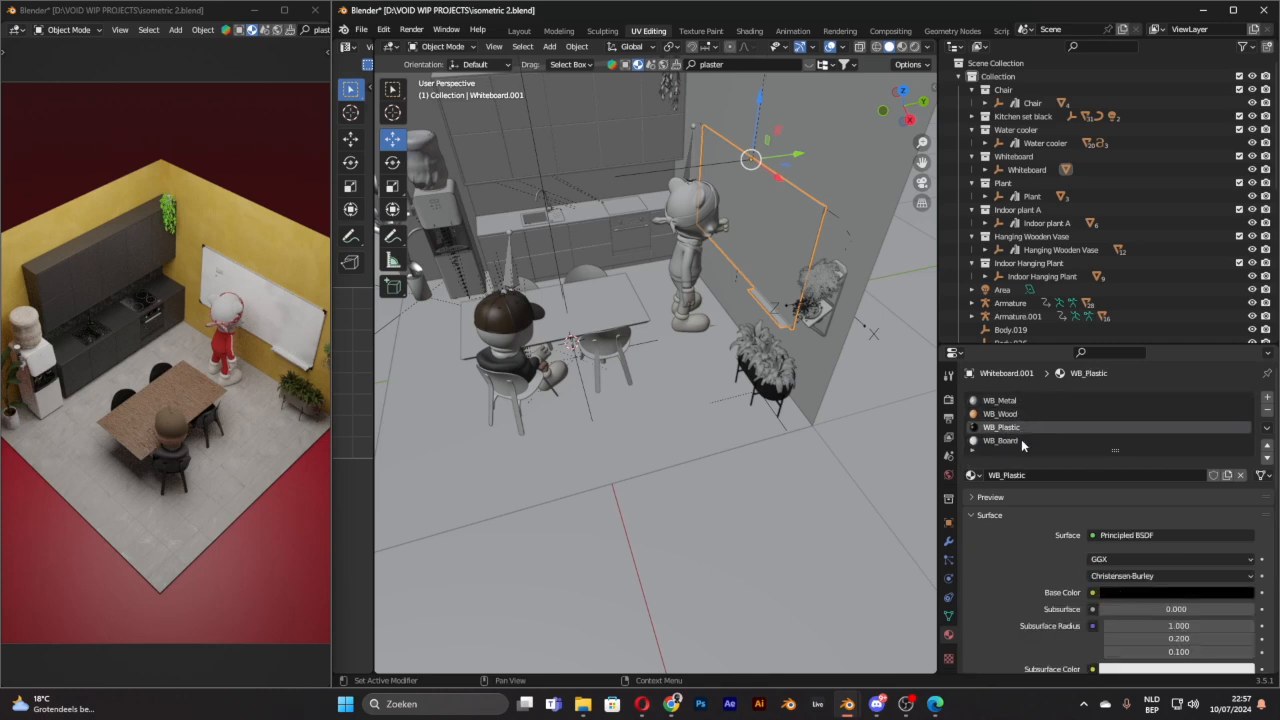
left_click(1019, 440)
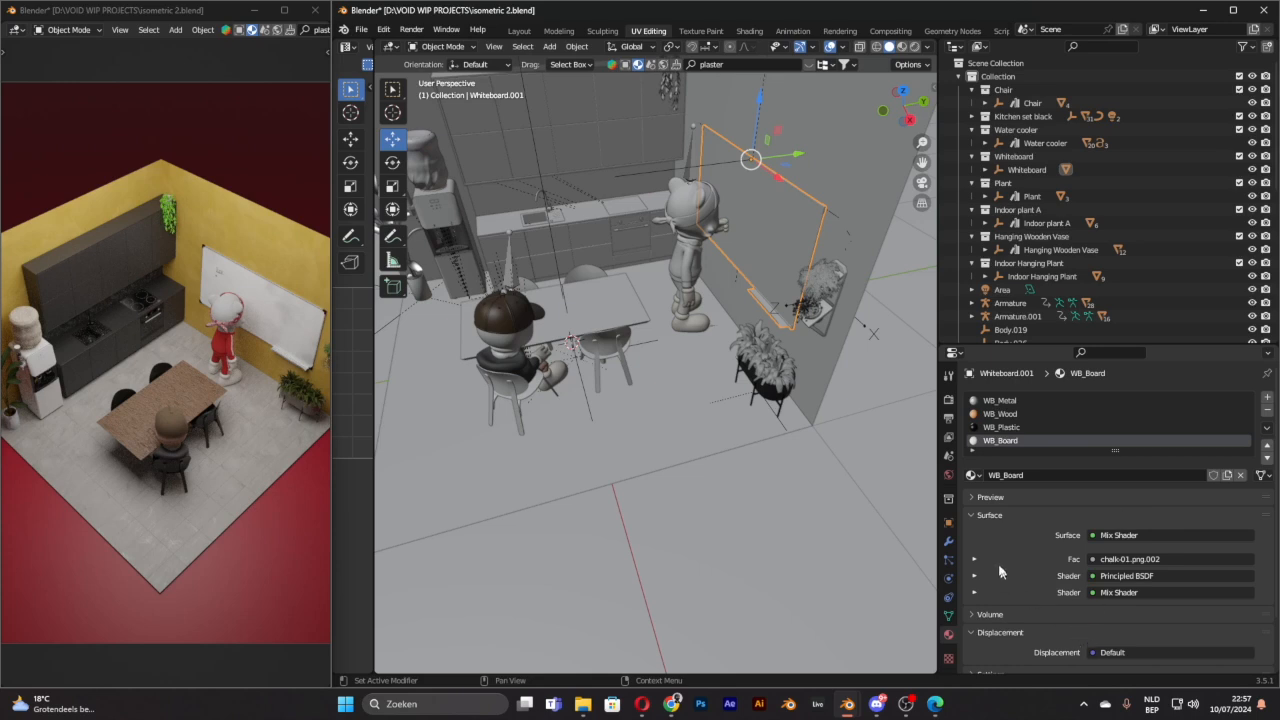
scroll(1002, 539, "down", 1)
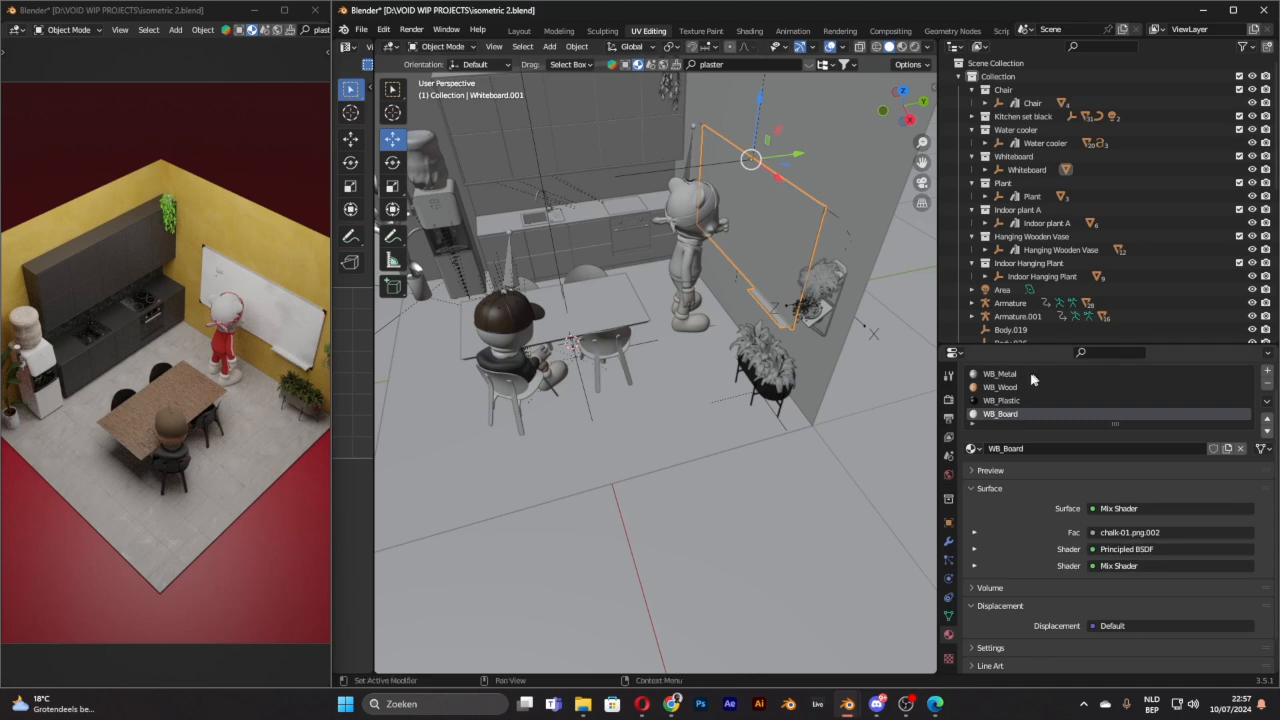
left_click(978, 532)
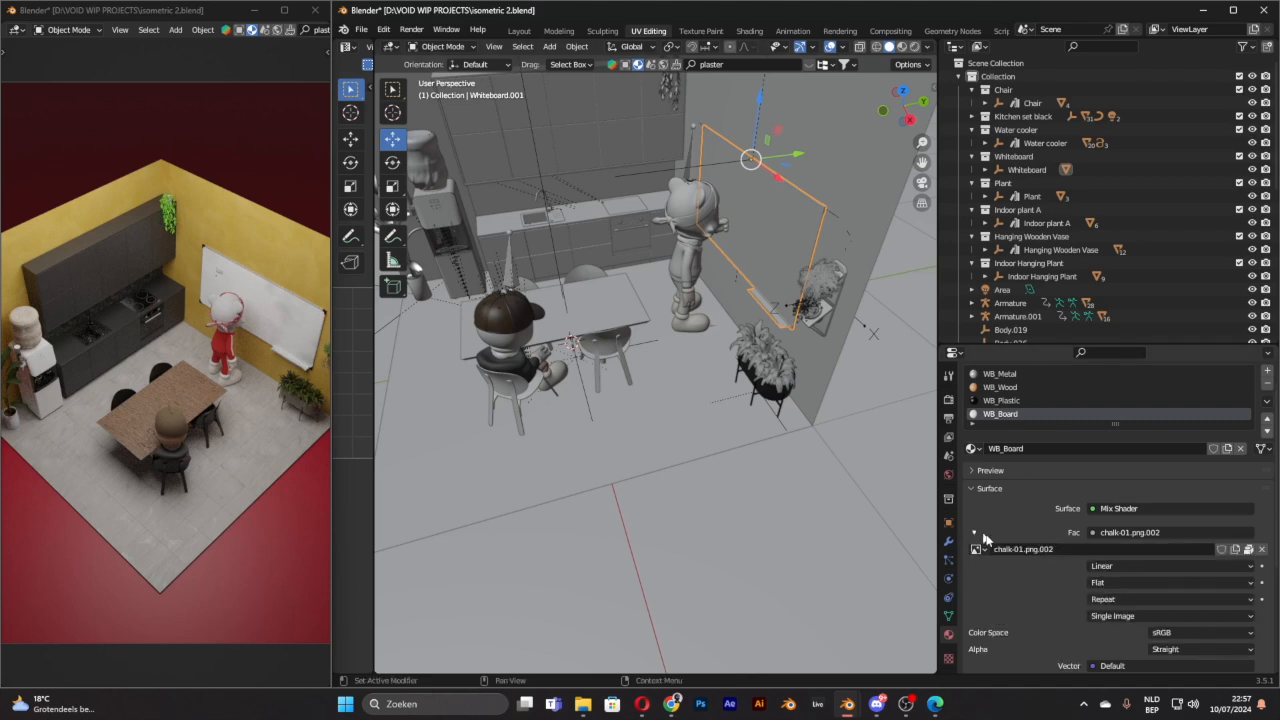
scroll(1047, 544, "down", 2)
scroll(1035, 448, "up", 1)
left_click(976, 505)
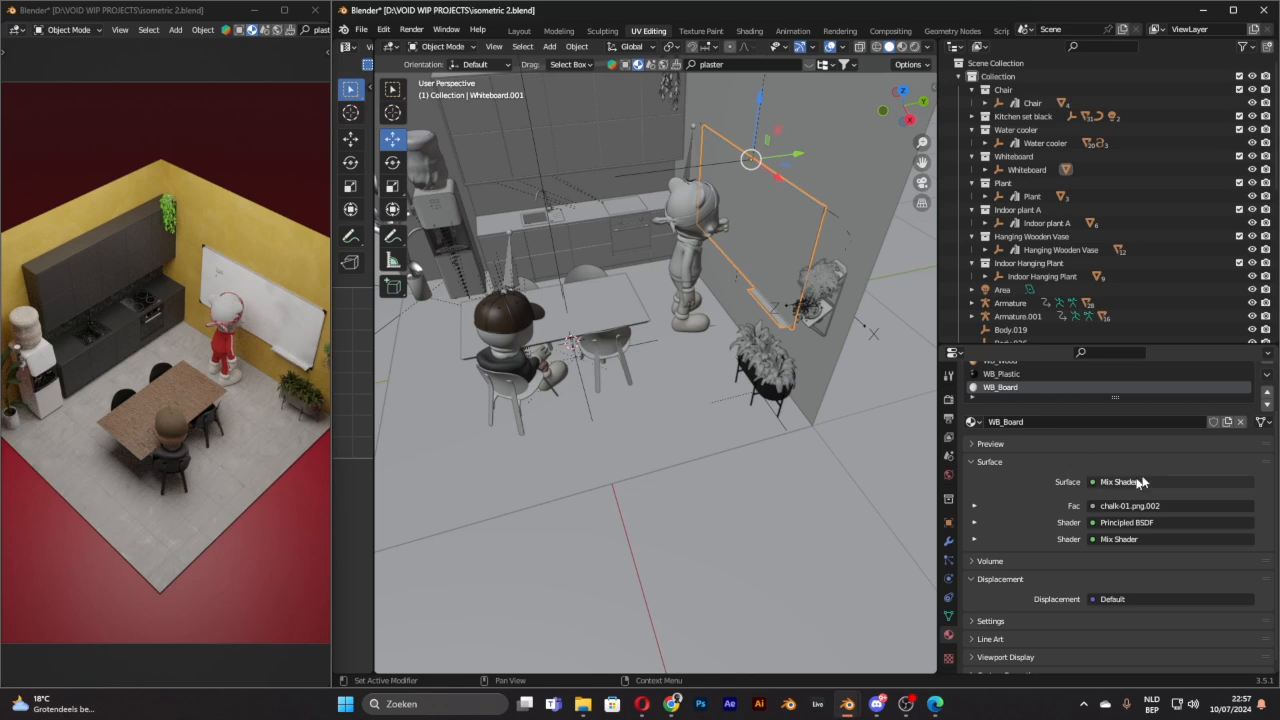
scroll(1146, 562, "up", 2)
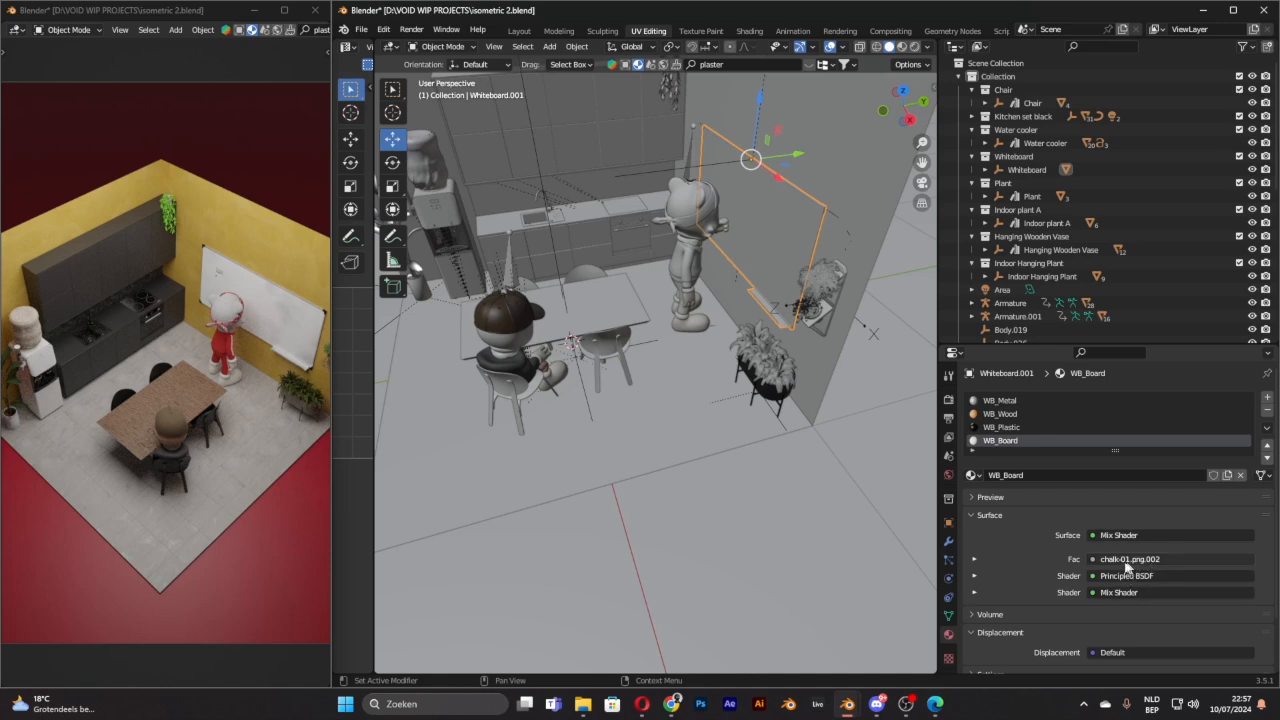
Step: Unpack the WB_Board chalk-01.png texture, using the file from the current directory and creating it when necessary
left_click(975, 559)
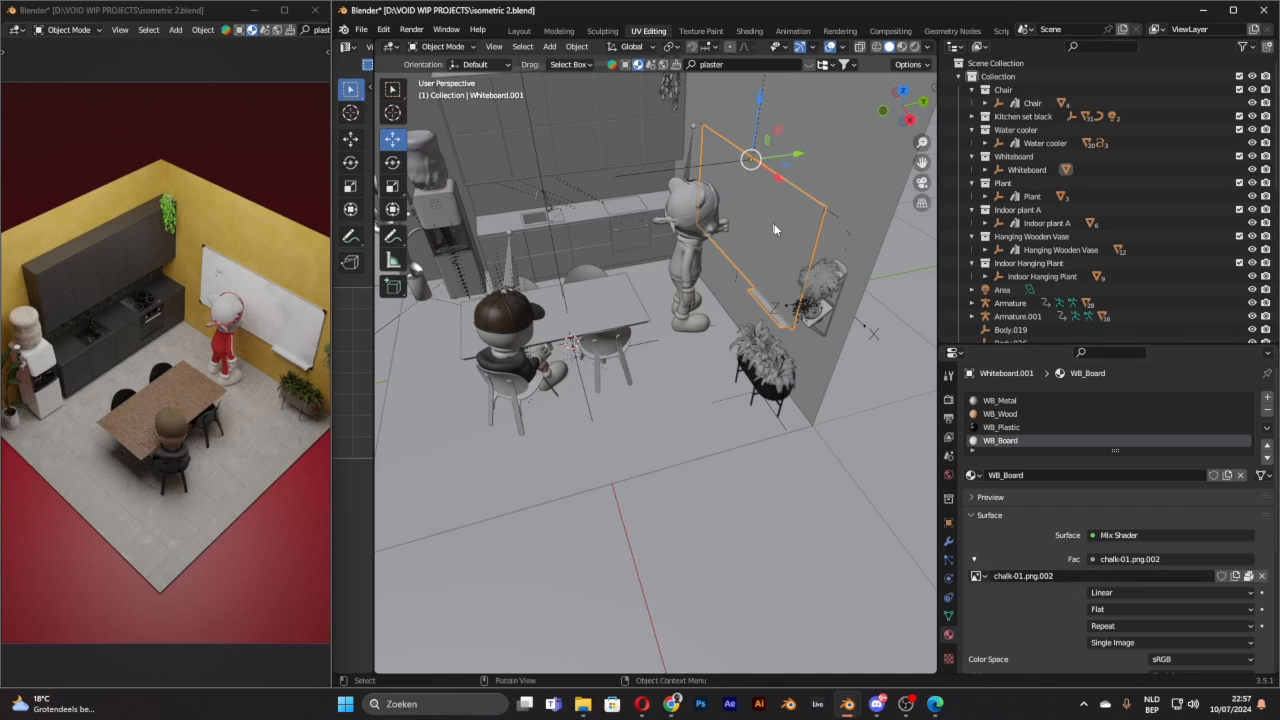
left_click(1247, 577)
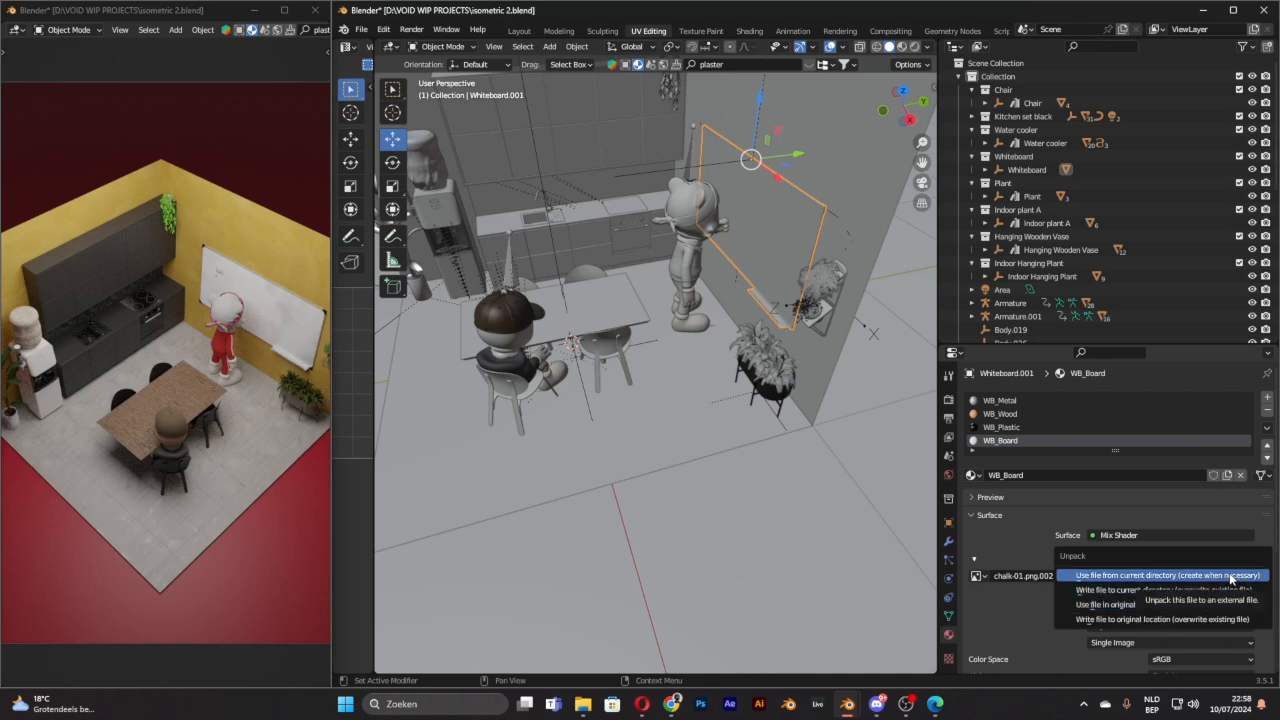
left_click(1231, 576)
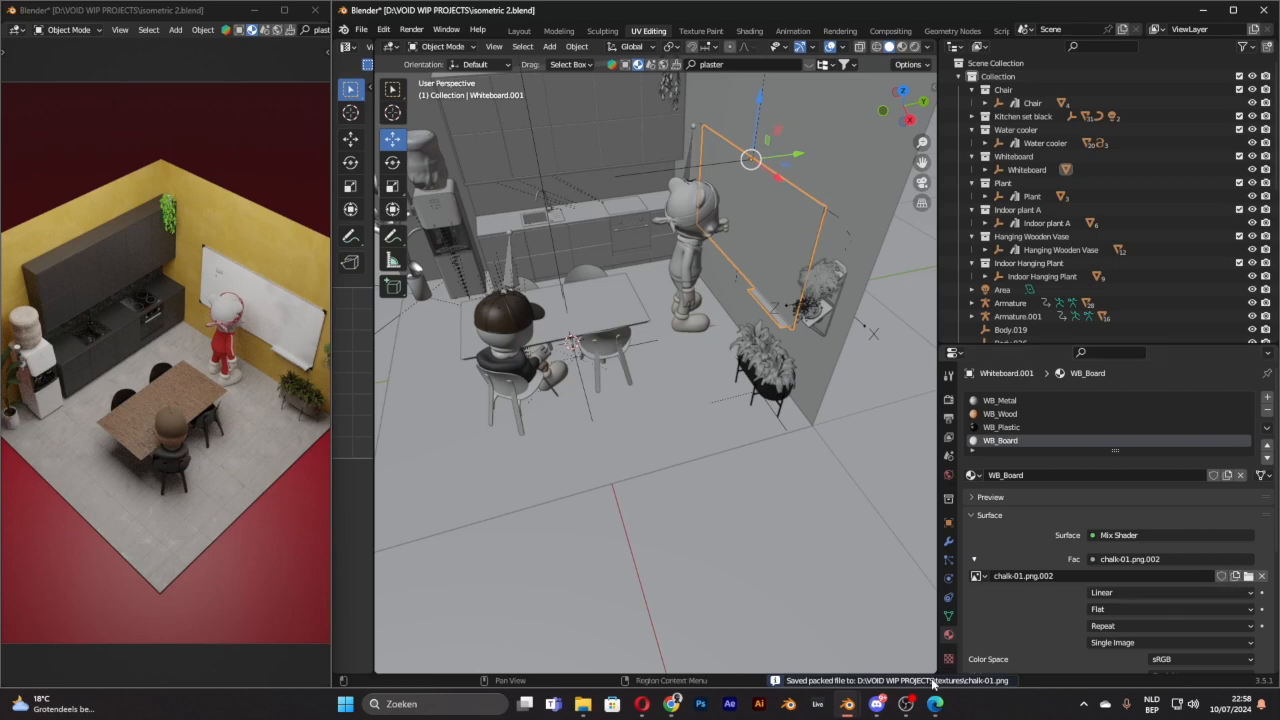
Step: Replace the WB_Board factor texture with the line chart image T3FBKW2LLRGFDDWQ7ZECTWV3ZA.png from the textures folder
left_click(1249, 576)
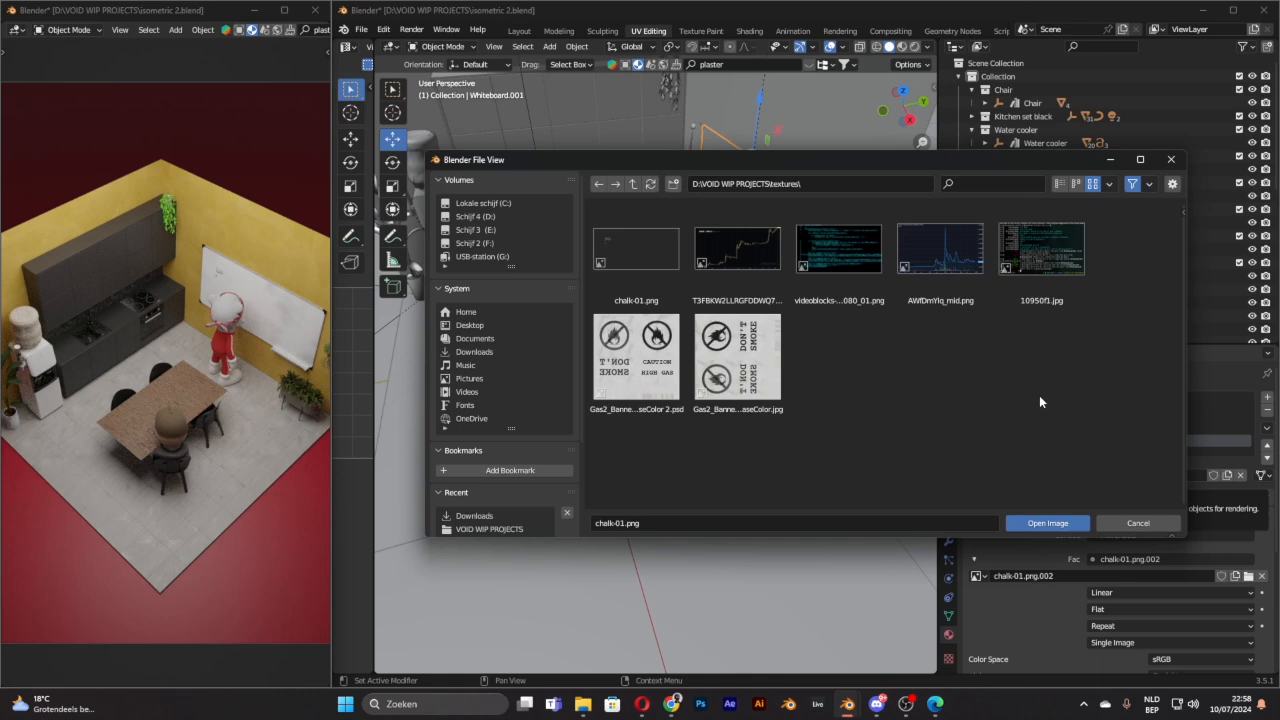
left_click(654, 258)
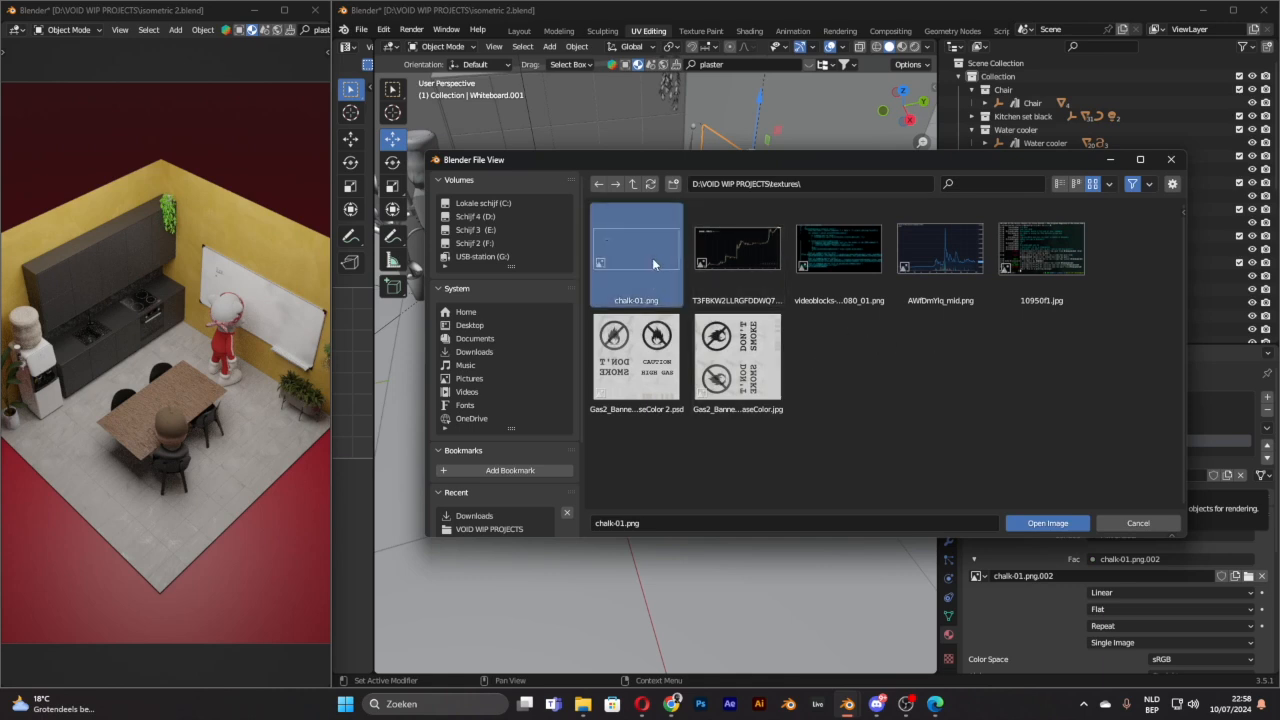
left_click(760, 270)
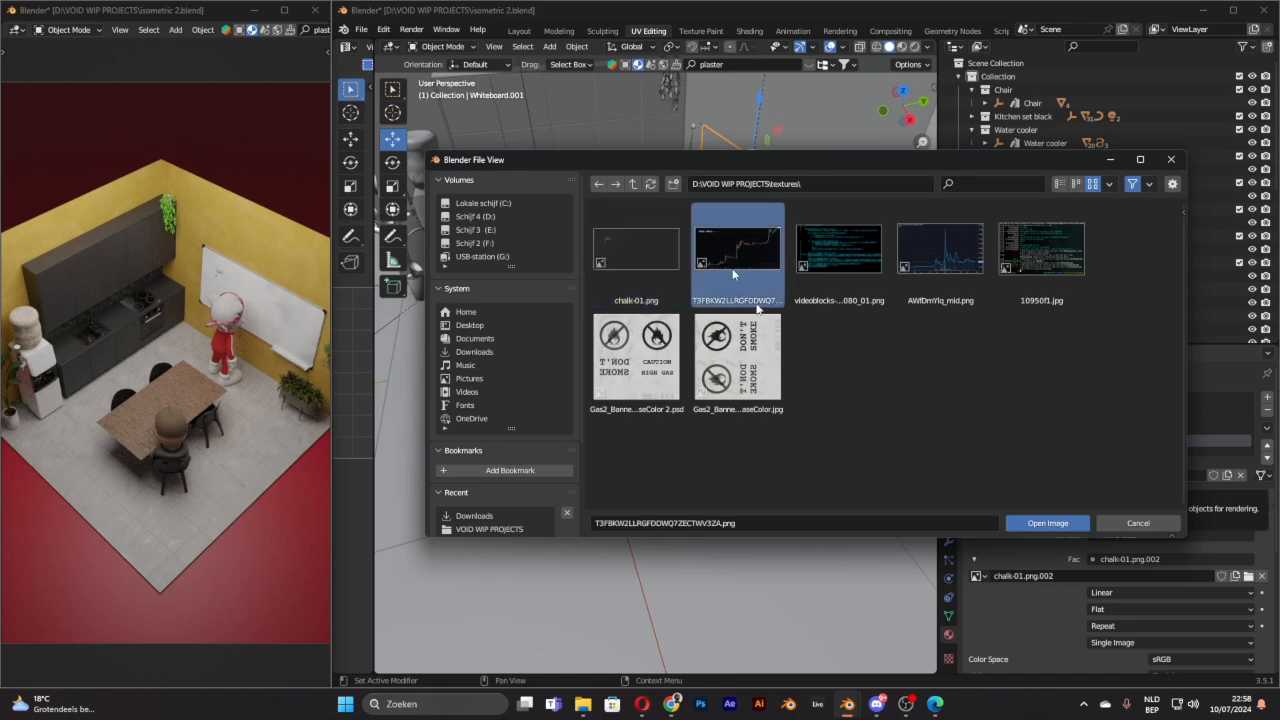
left_click(1047, 523)
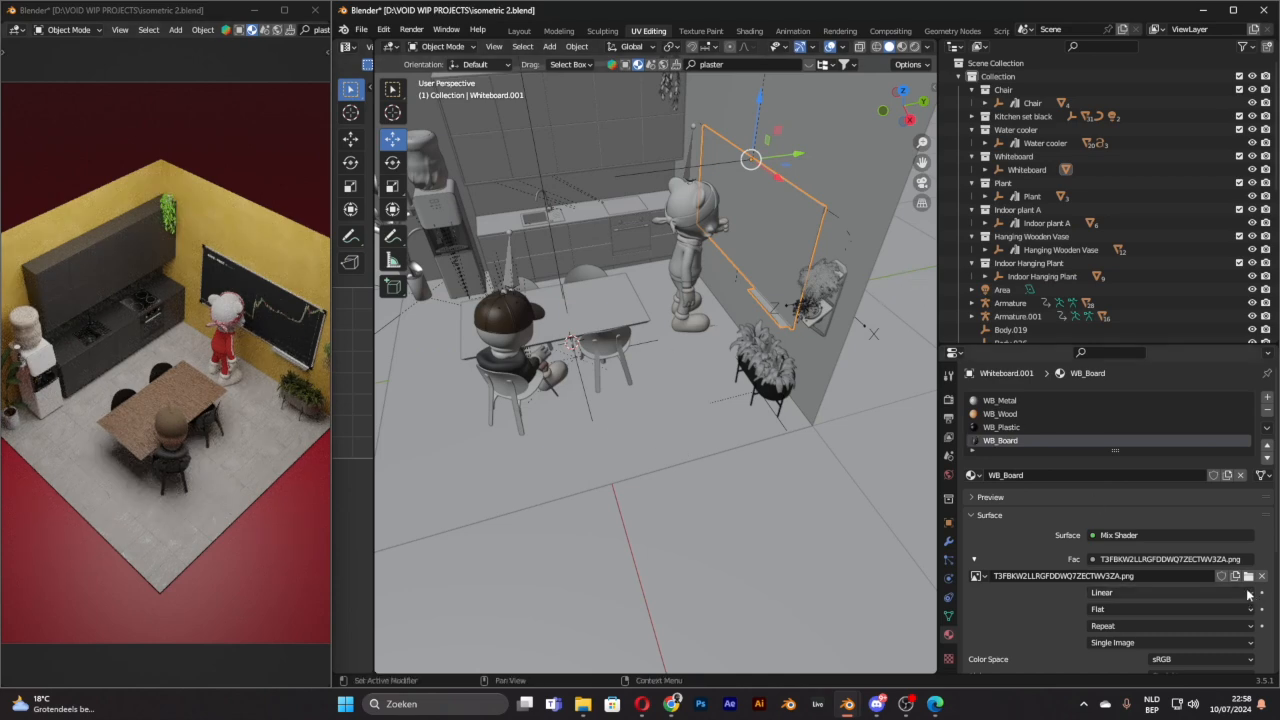
Step: Load chalk-01.png back into the WB_Board factor texture
left_click(1248, 576)
left_click(664, 255)
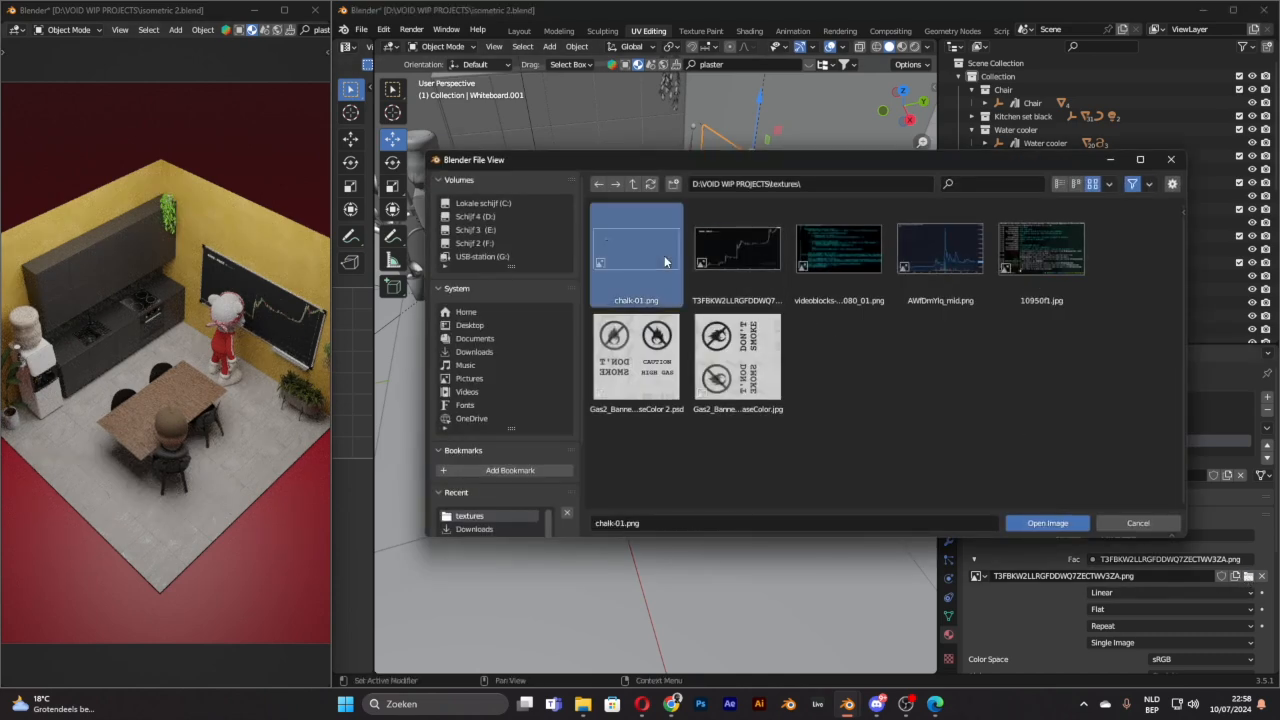
left_click(635, 268)
left_click(1048, 523)
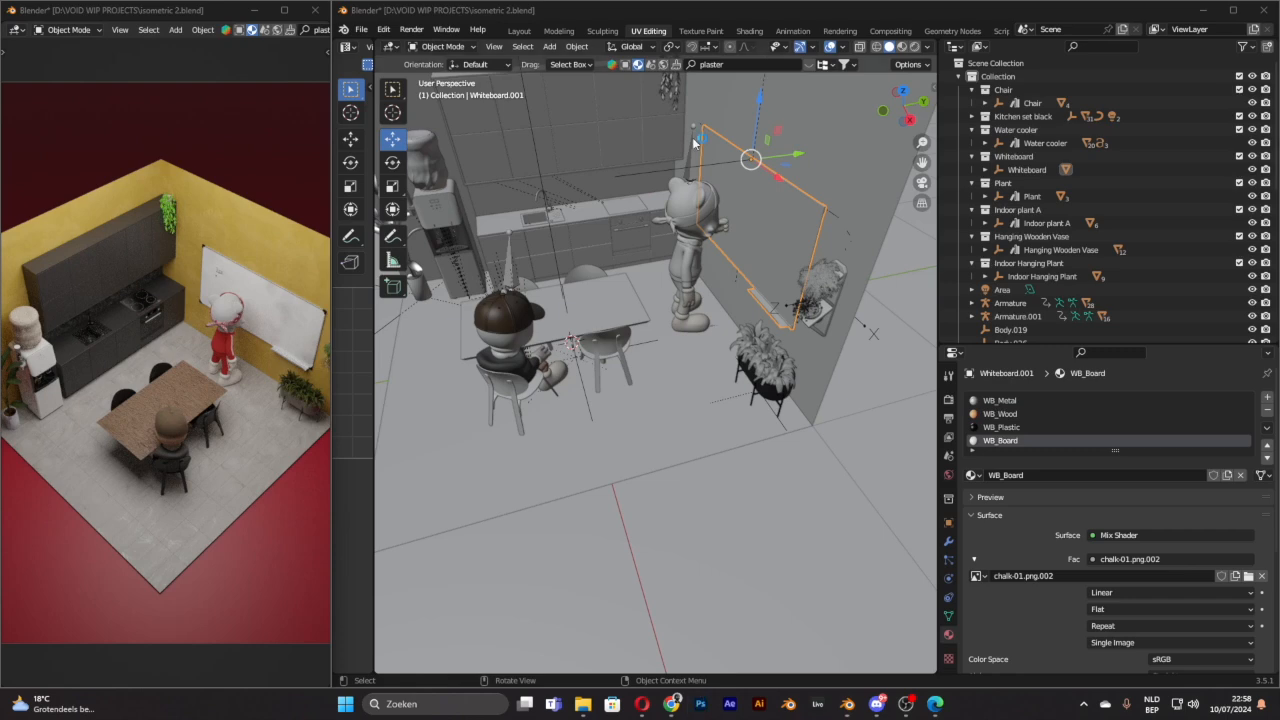
left_click(1248, 576)
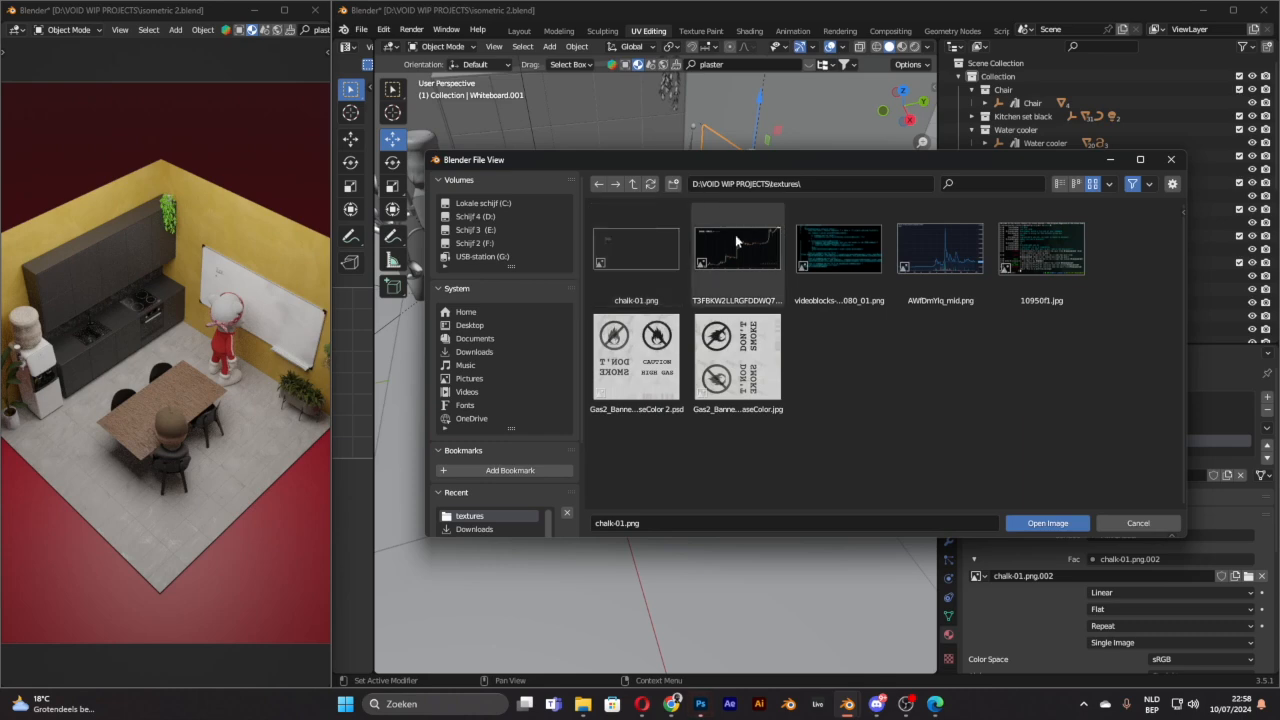
left_click(1130, 523)
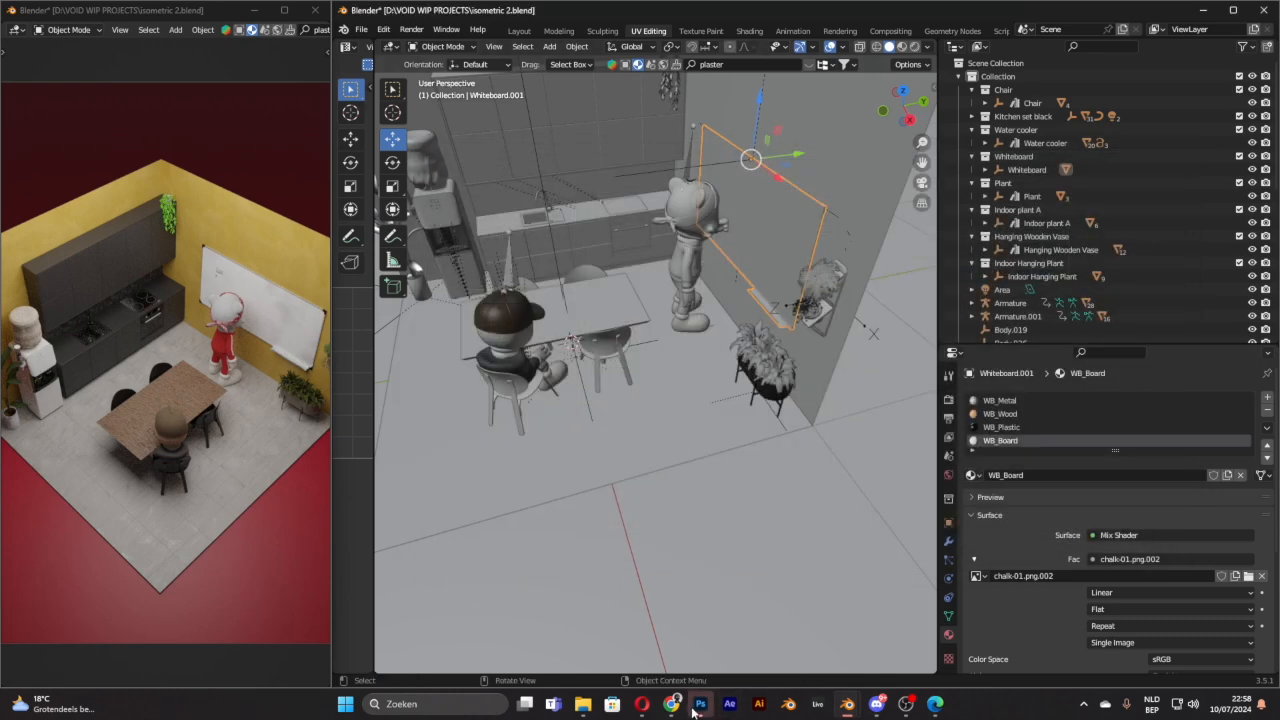
Step: Switch to Photoshop and return to its home screen without creating a new document
mouse_move(700, 706)
left_click(693, 625)
left_click(108, 151)
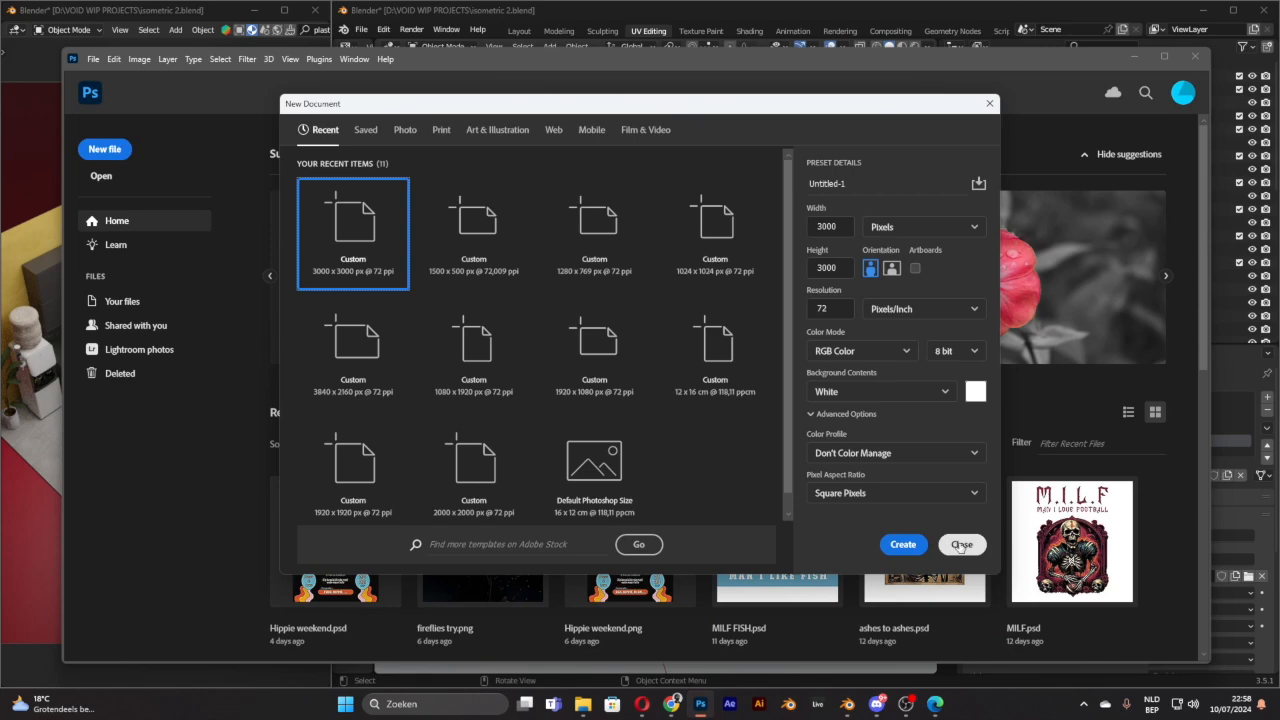
left_click(963, 546)
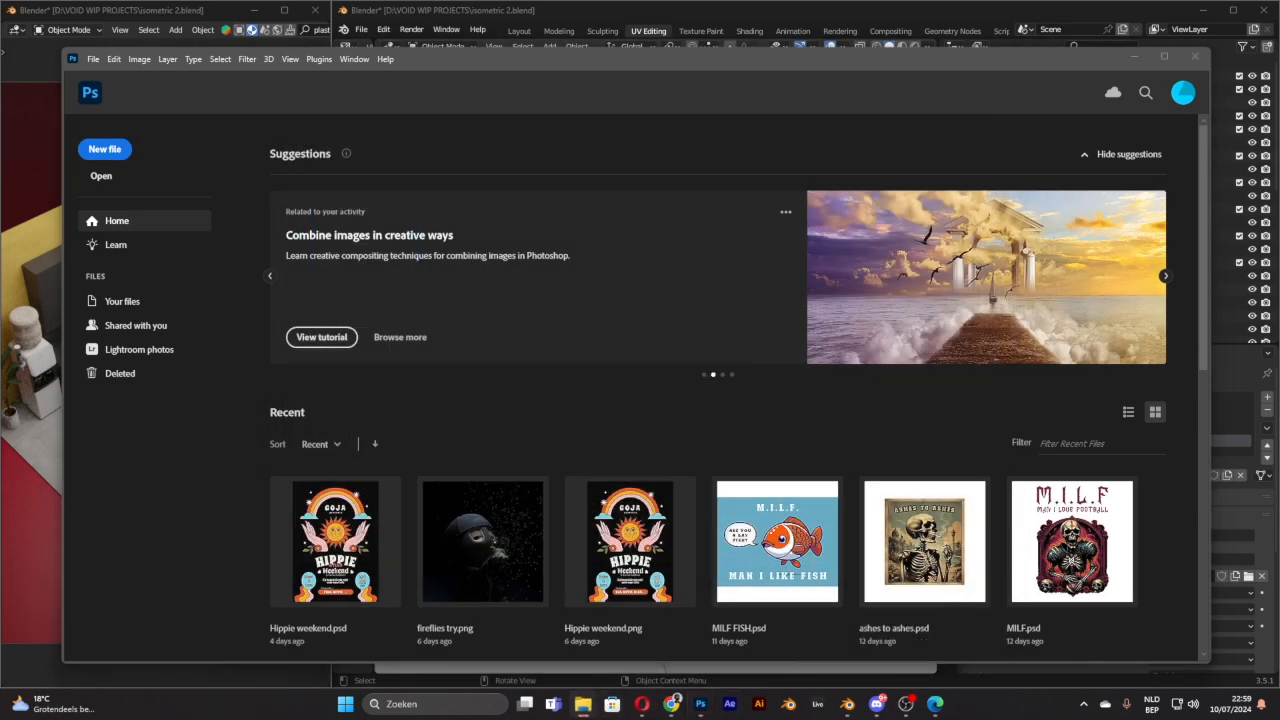
Step: In File Explorer, browse to the textures folder inside VOID WIP PROJECTS on drive D, listing the project folder by name
left_click_drag(651, 0, 562, 195)
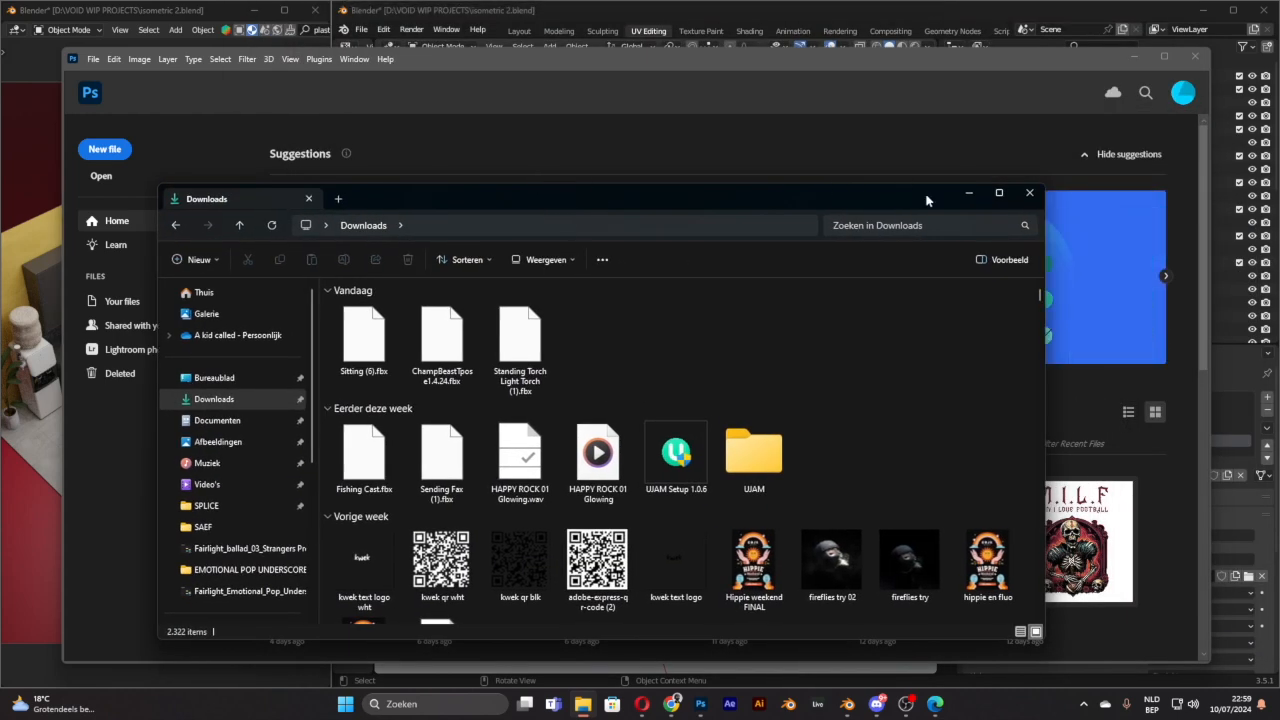
scroll(230, 450, "down", 5)
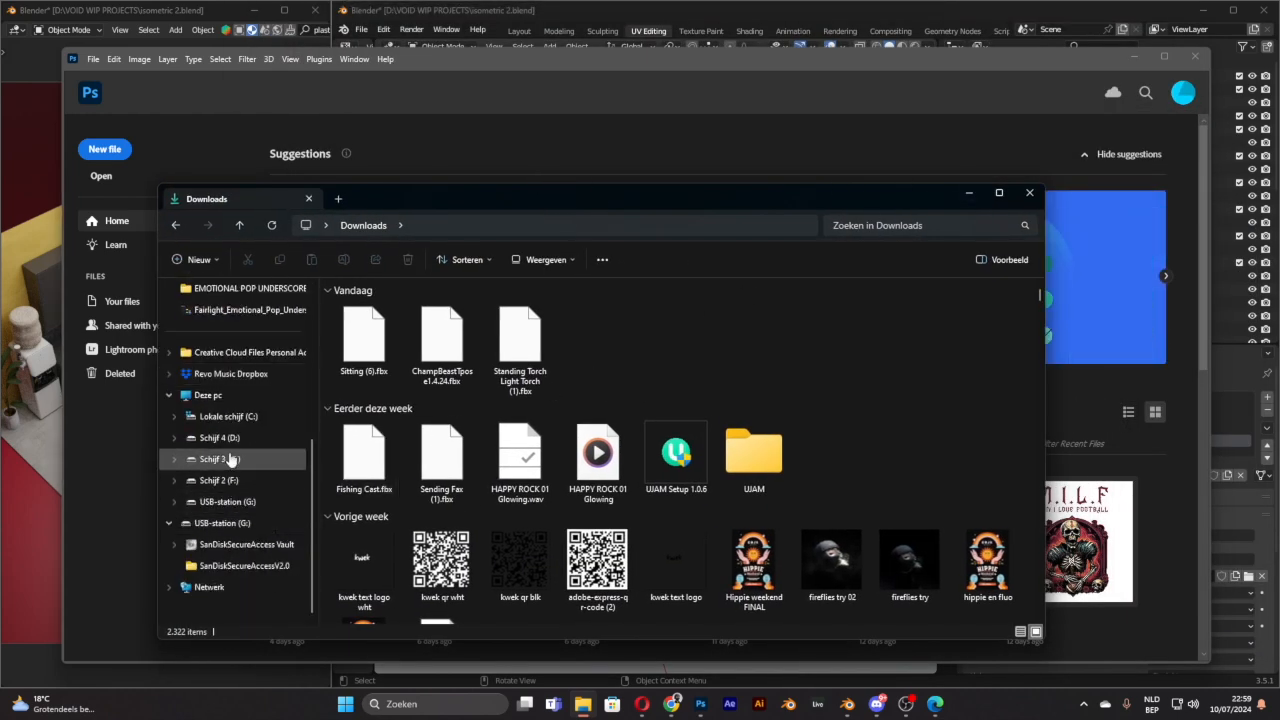
left_click(219, 437)
scroll(403, 440, "down", 10)
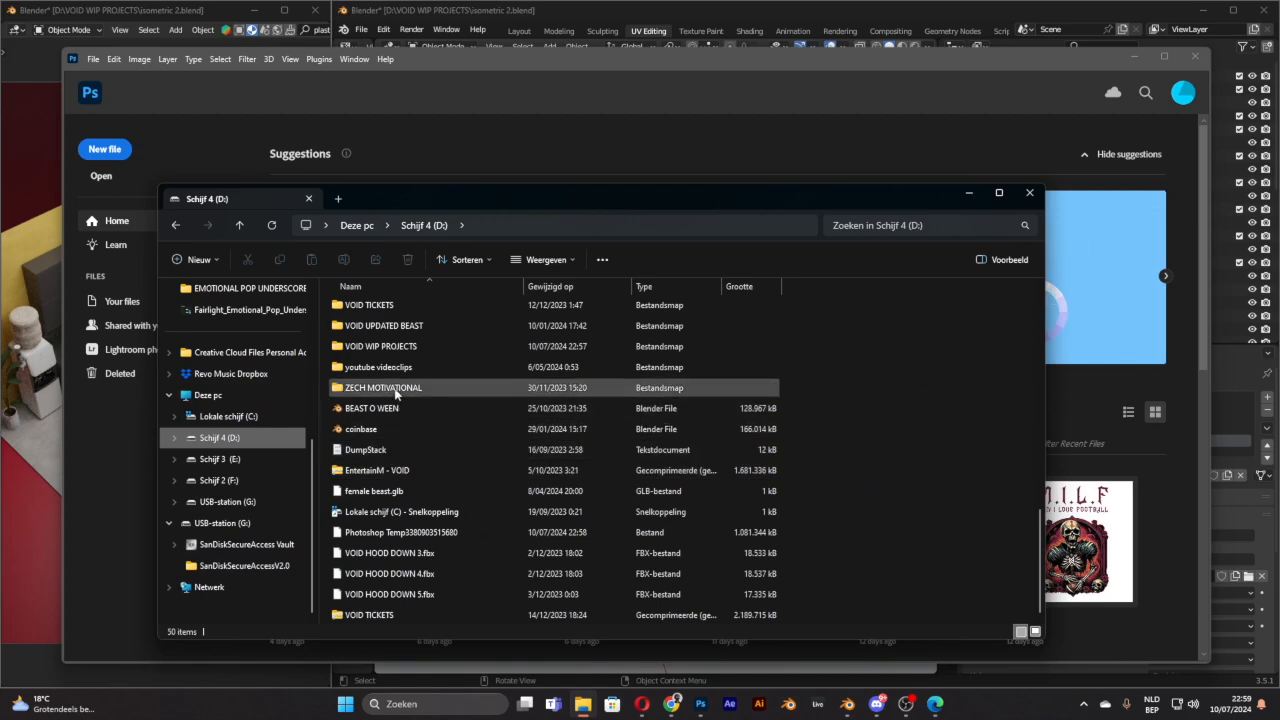
double_click(398, 350)
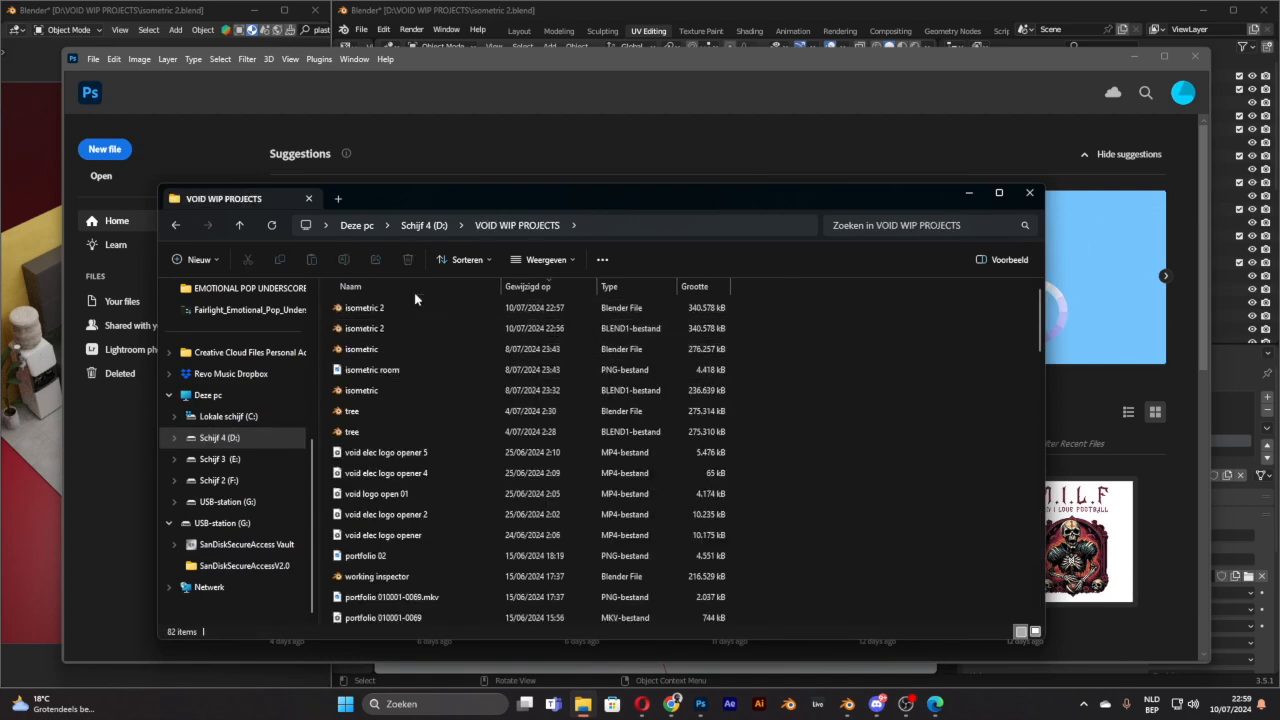
left_click(475, 291)
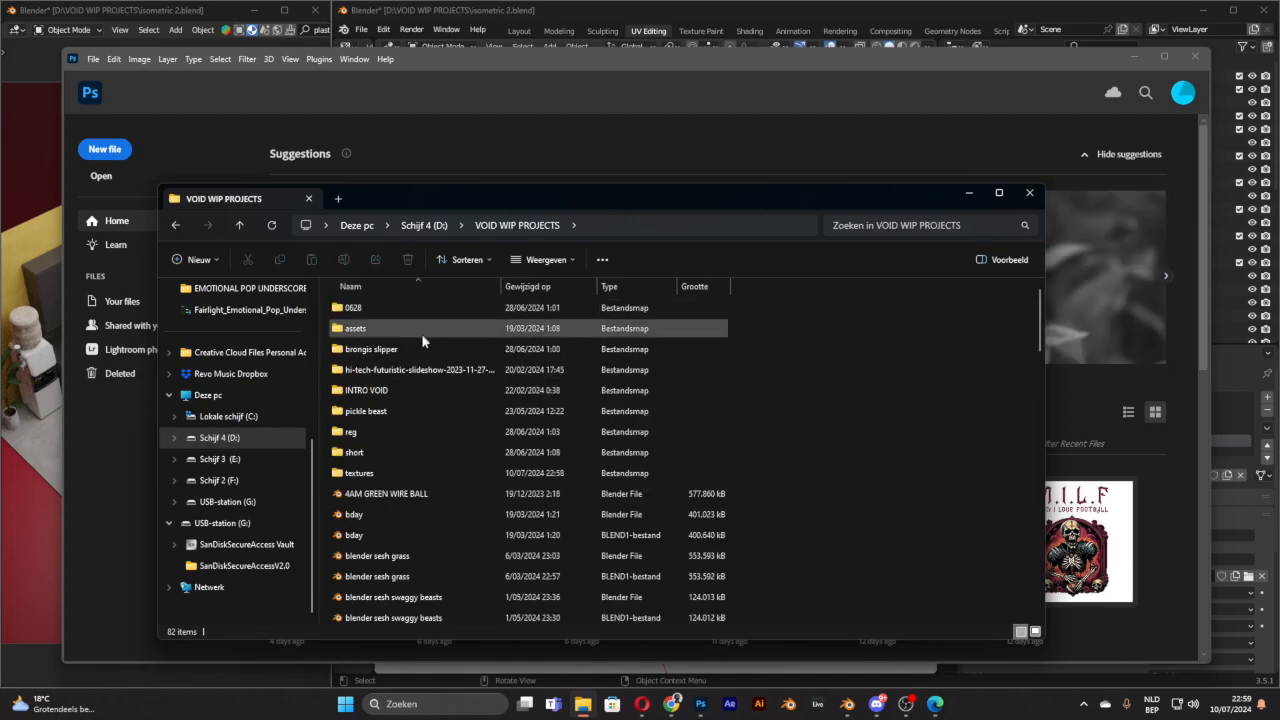
double_click(399, 474)
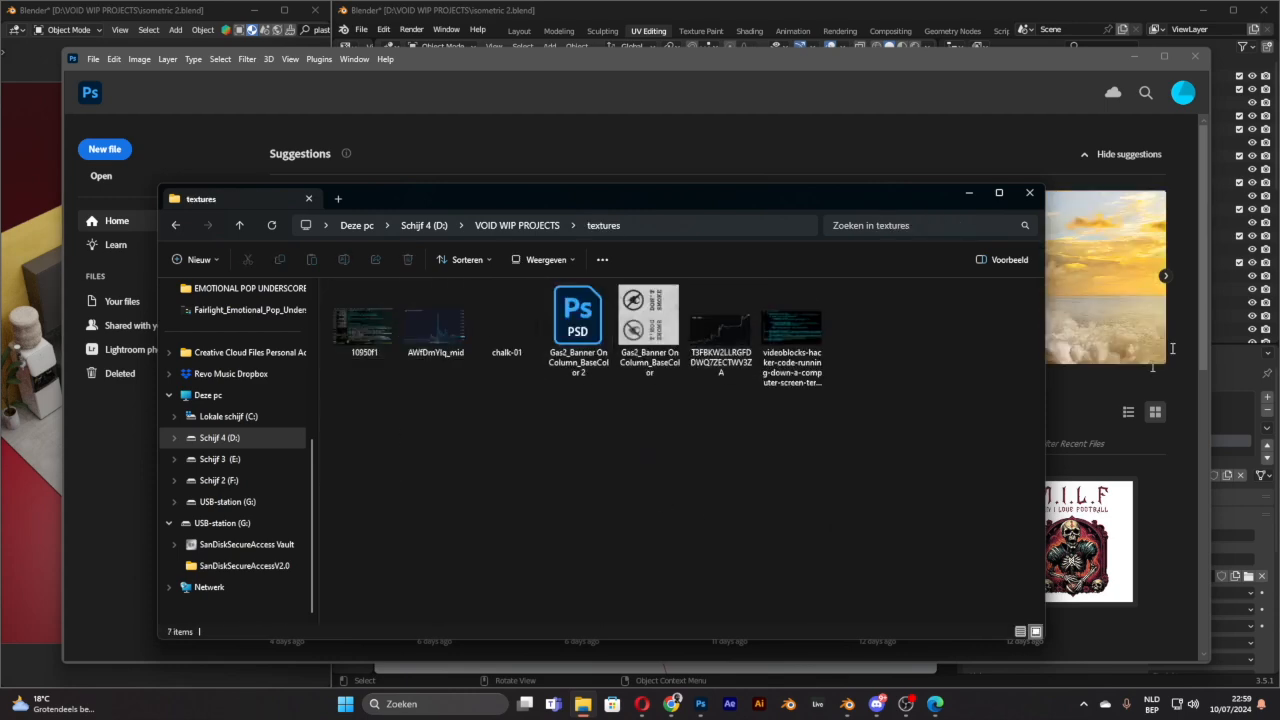
Step: Check in Blender which folder the WB_Board chalk-01.png factor texture comes from, leaving the texture as it is
left_click(1236, 368)
left_click(1248, 577)
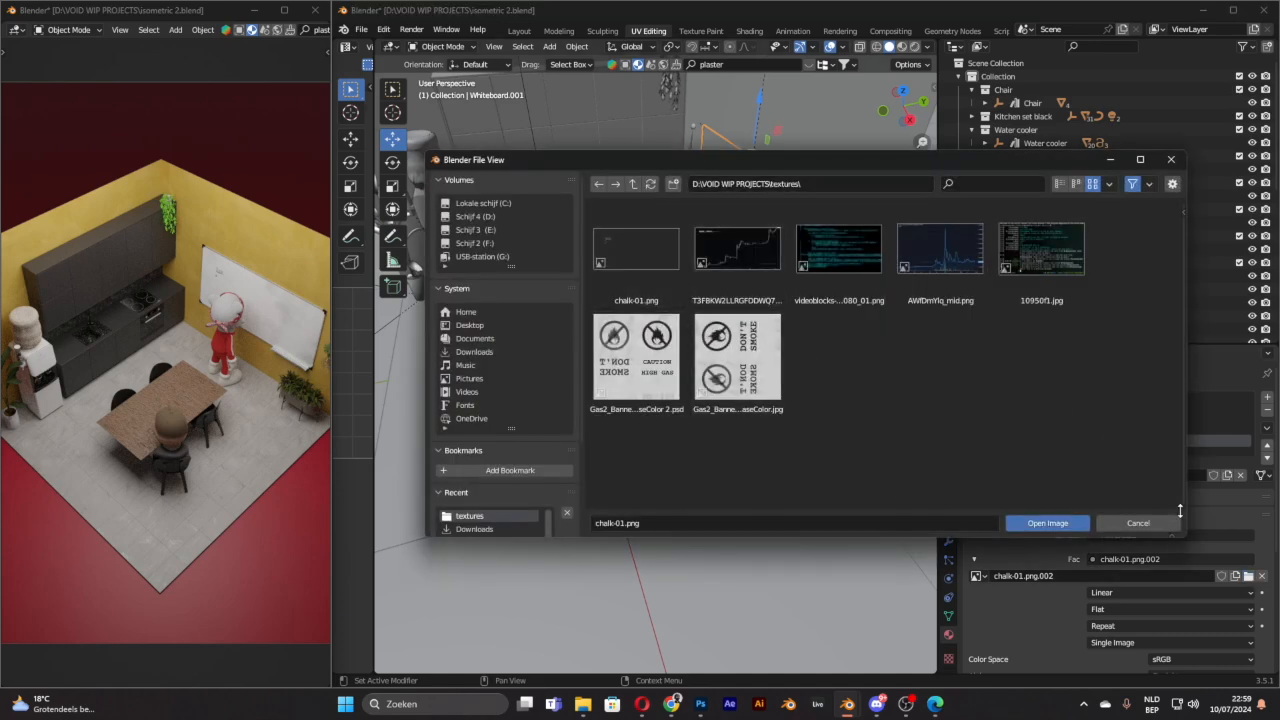
left_click(1138, 523)
Step: Open chalk-01.png from the textures folder in Photoshop
left_click(582, 705)
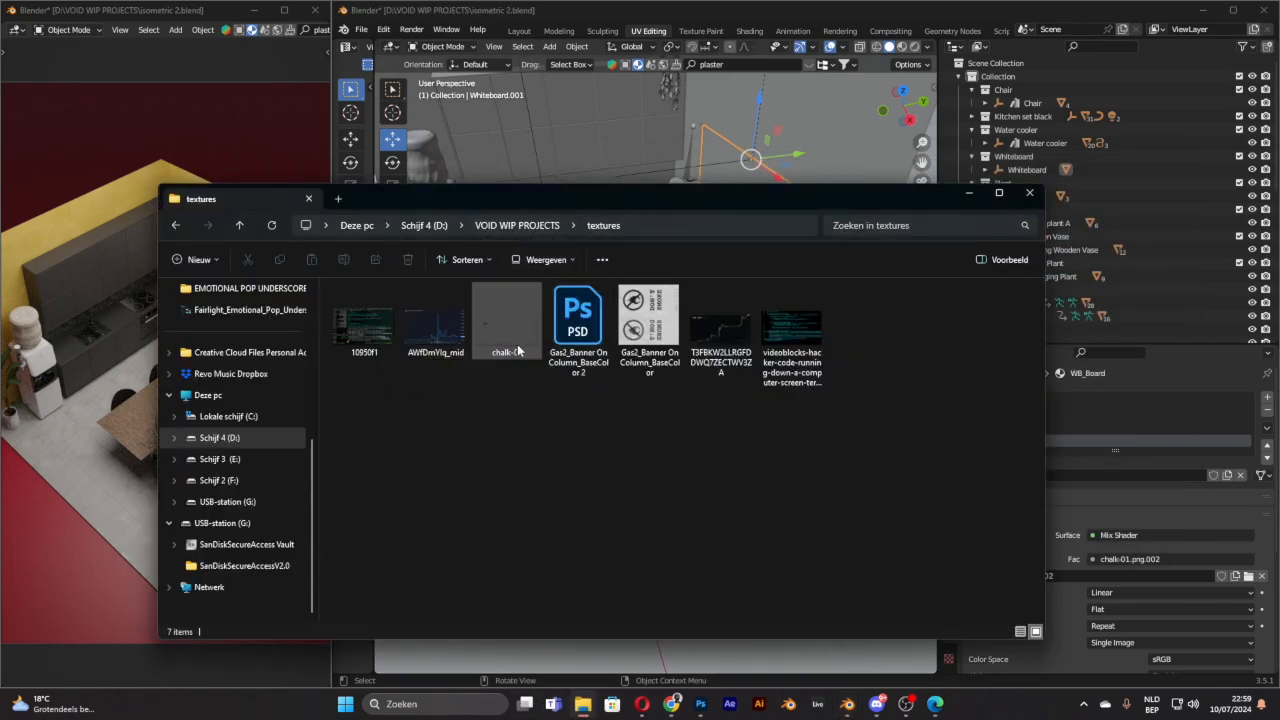
left_click(699, 705)
left_click_drag(661, 60, 0, 67)
left_click_drag(490, 330, 86, 302)
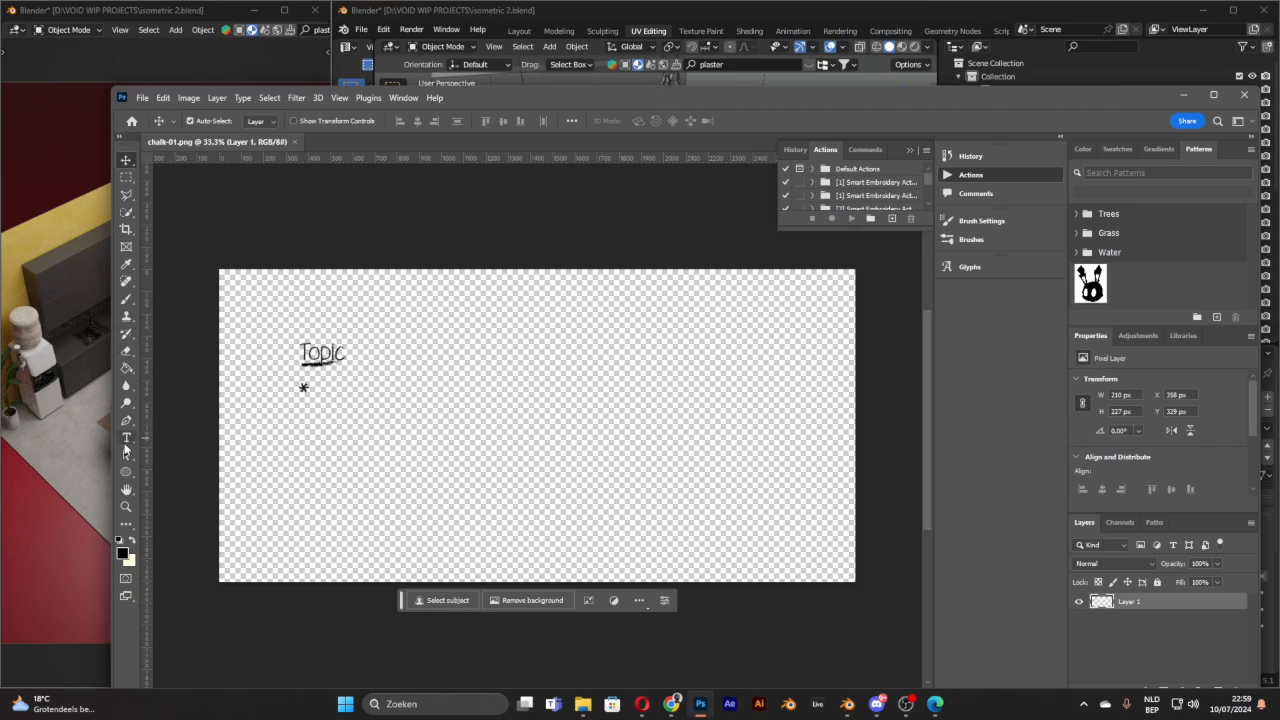
Step: Add a two-line text reading AKCB RULES below the Topic heading in 36 pt Squash Delight
key("t")
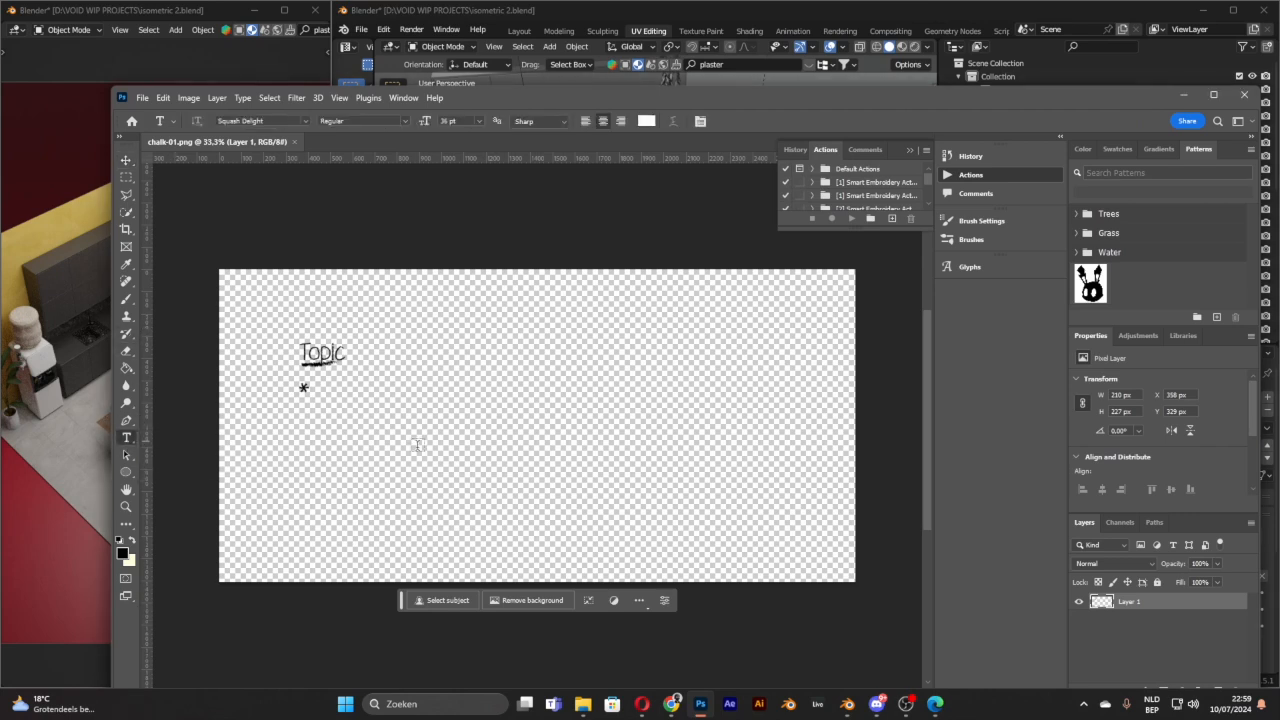
left_click(499, 458)
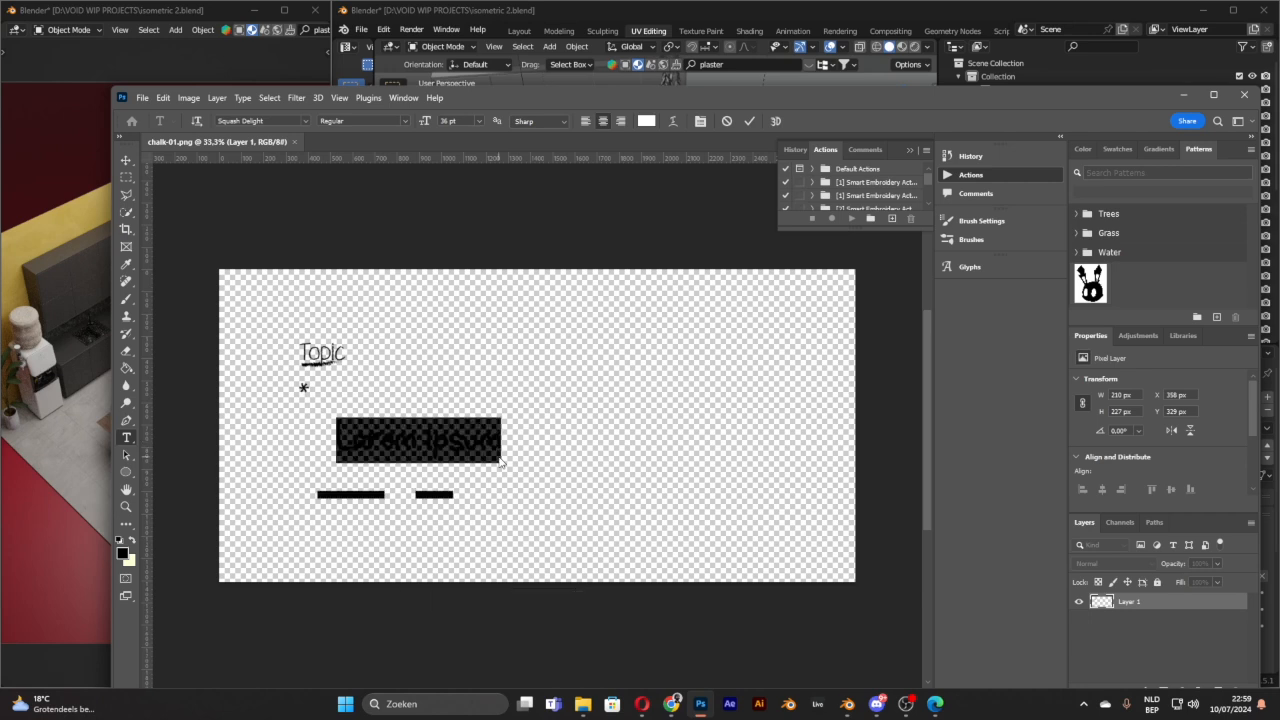
type("AZER ")
type("PULSE")
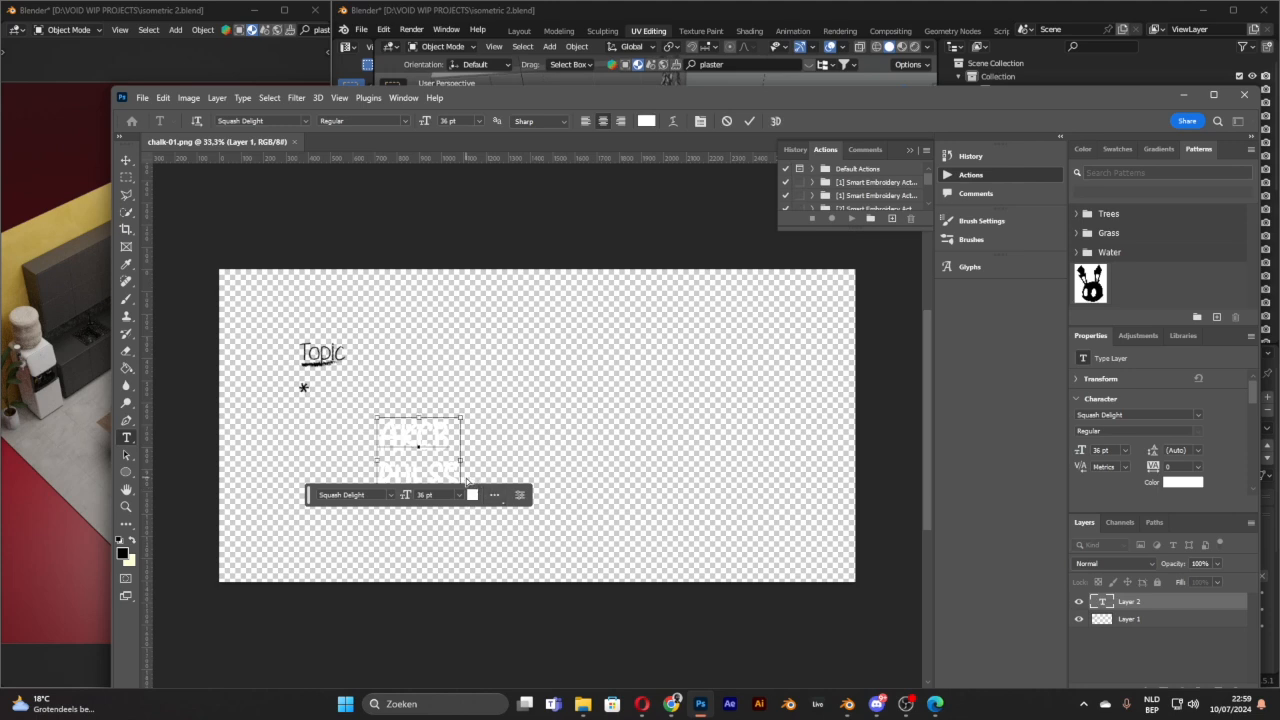
Step: Change the colour of the whole AKCB RULES text to black
key("ctrl+a")
left_click(470, 535)
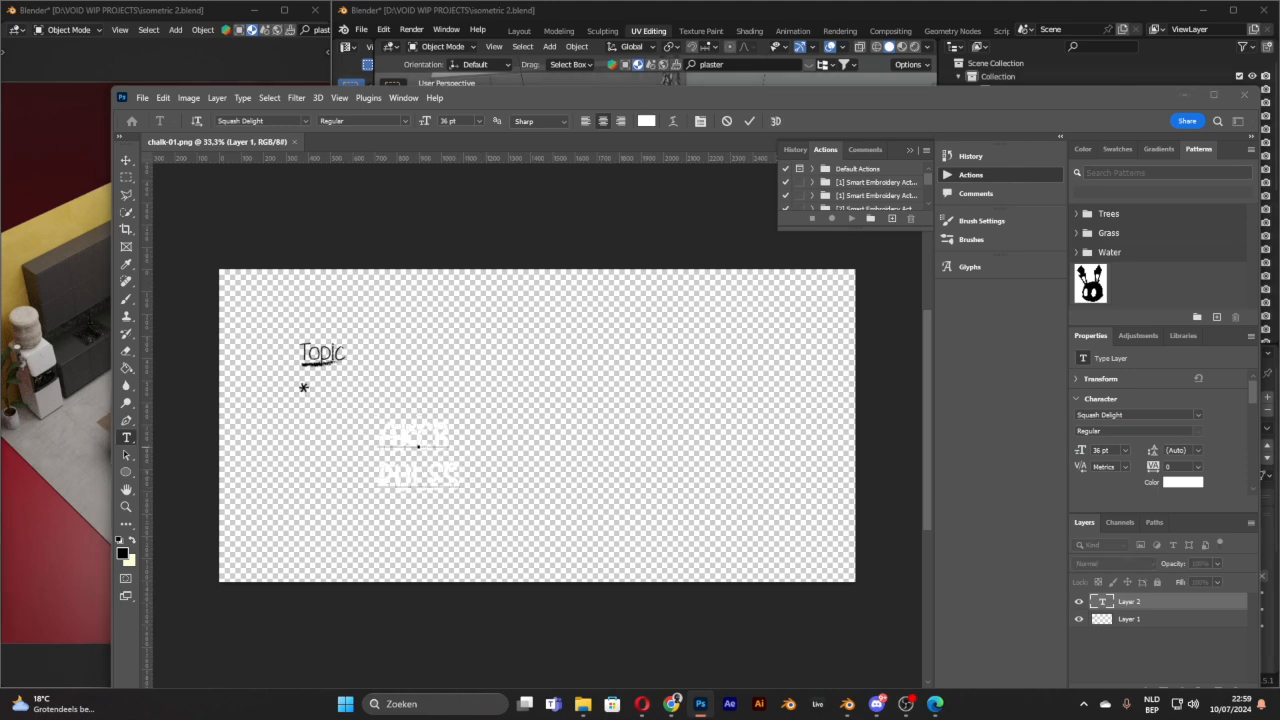
left_click_drag(350, 440, 268, 466)
key("Return")
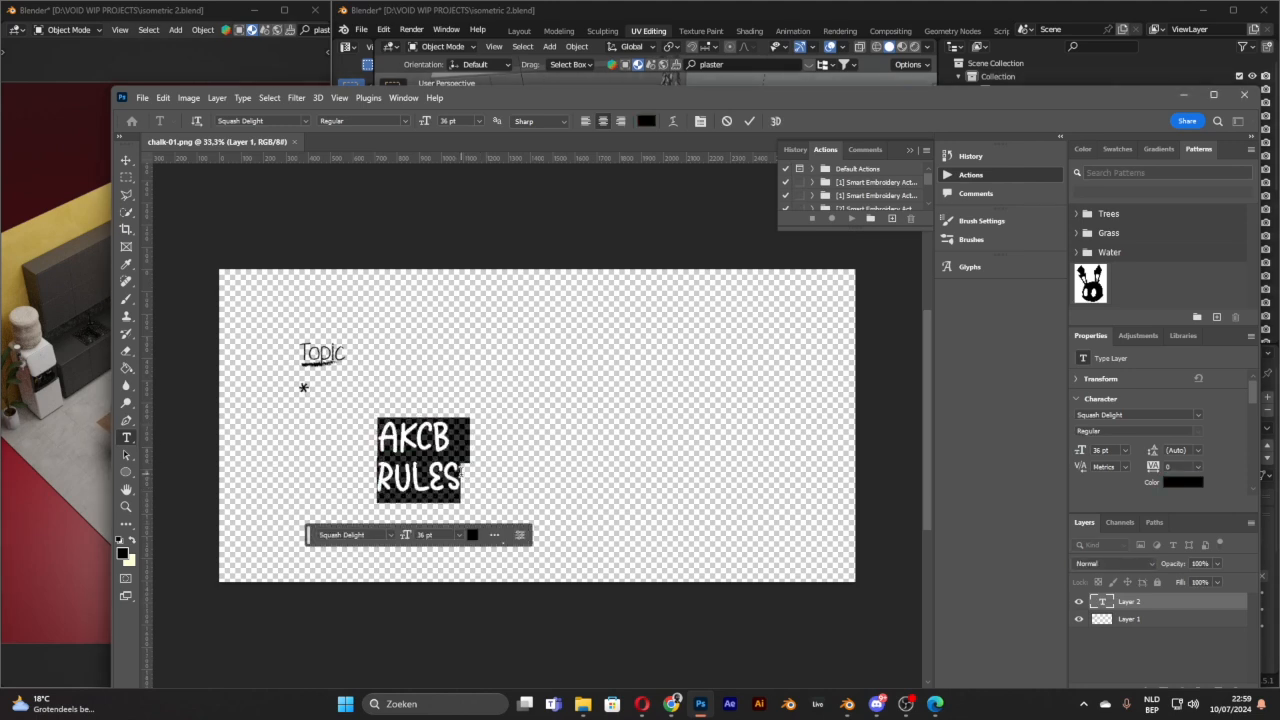
Step: Try the Simple Marker and Letter Marker fonts on the AKCB RULES text and search for "hand" fonts
left_click(368, 536)
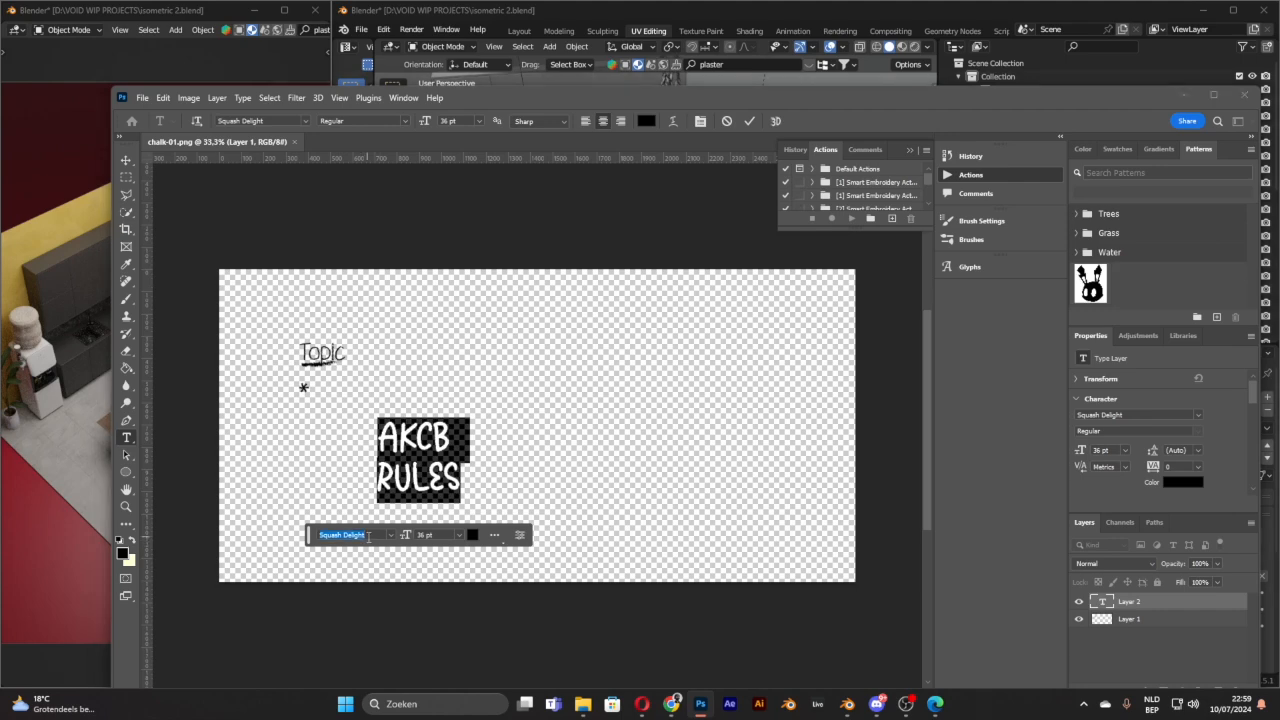
type("mark")
key("Down")
key("Down")
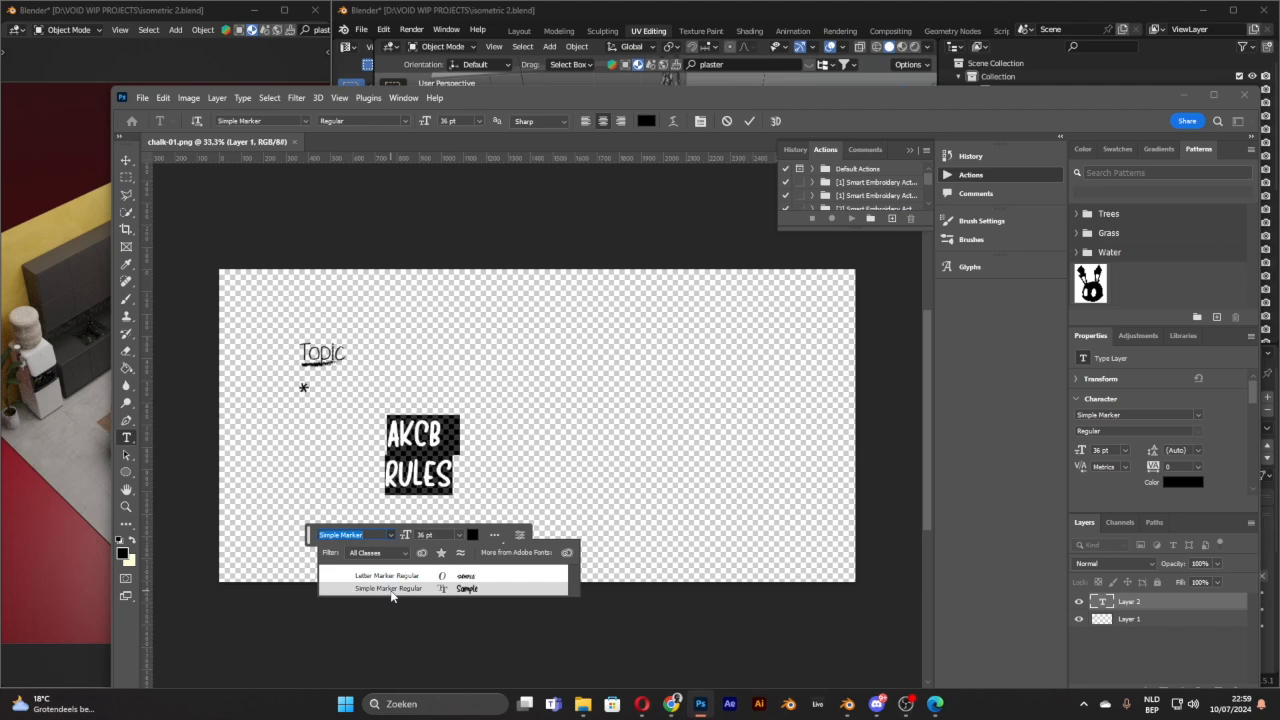
key("Up")
type("hand")
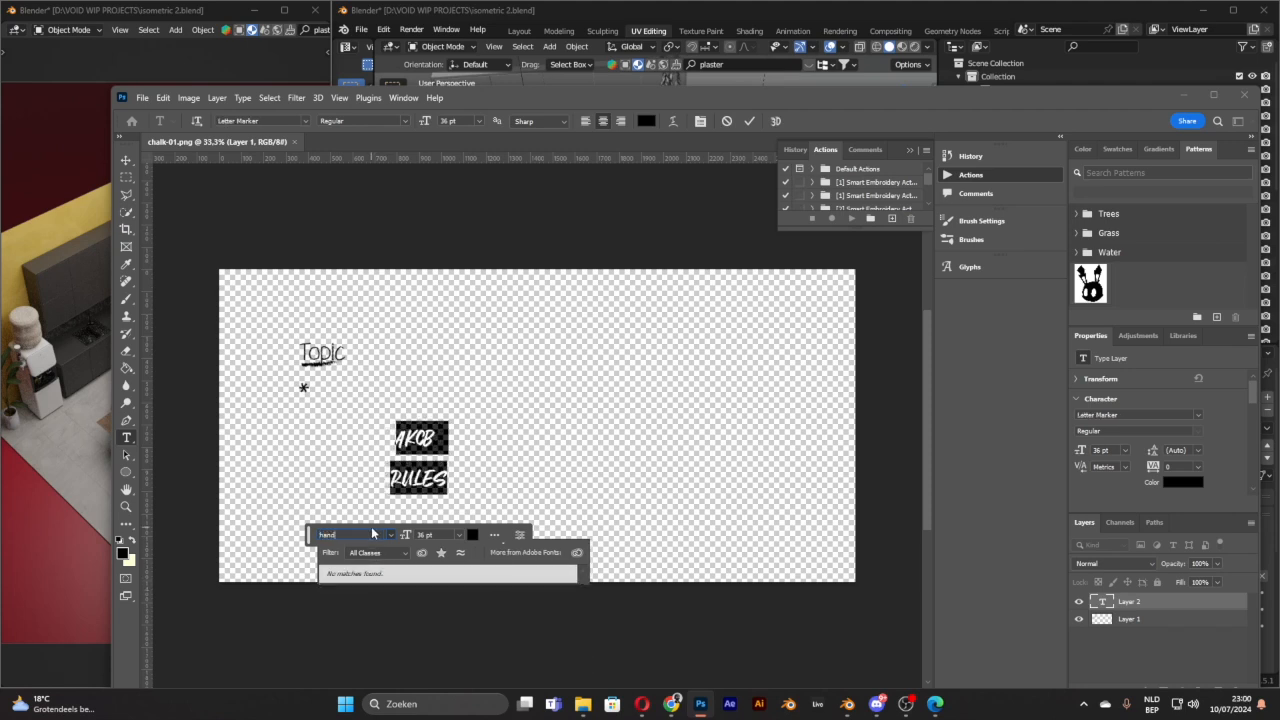
left_click(391, 535)
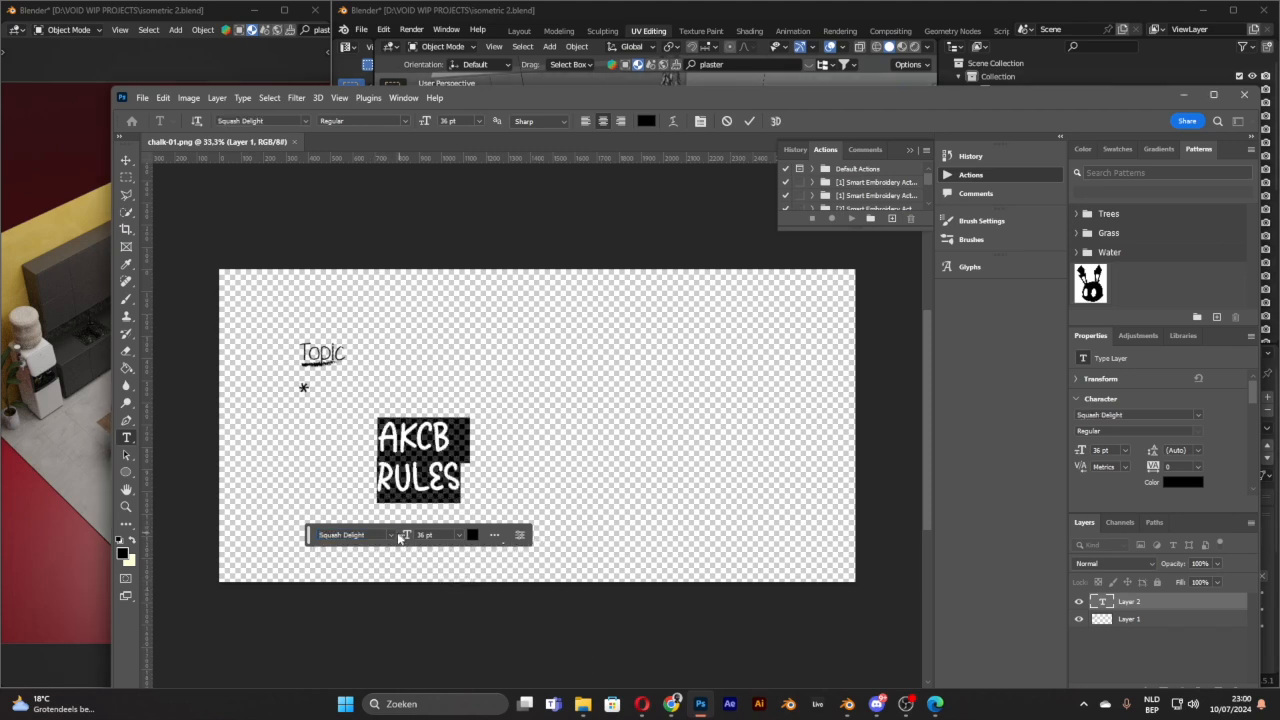
Step: Try the Segoe Print font on the AKCB RULES text, then go back to Squash Delight
left_click(305, 121)
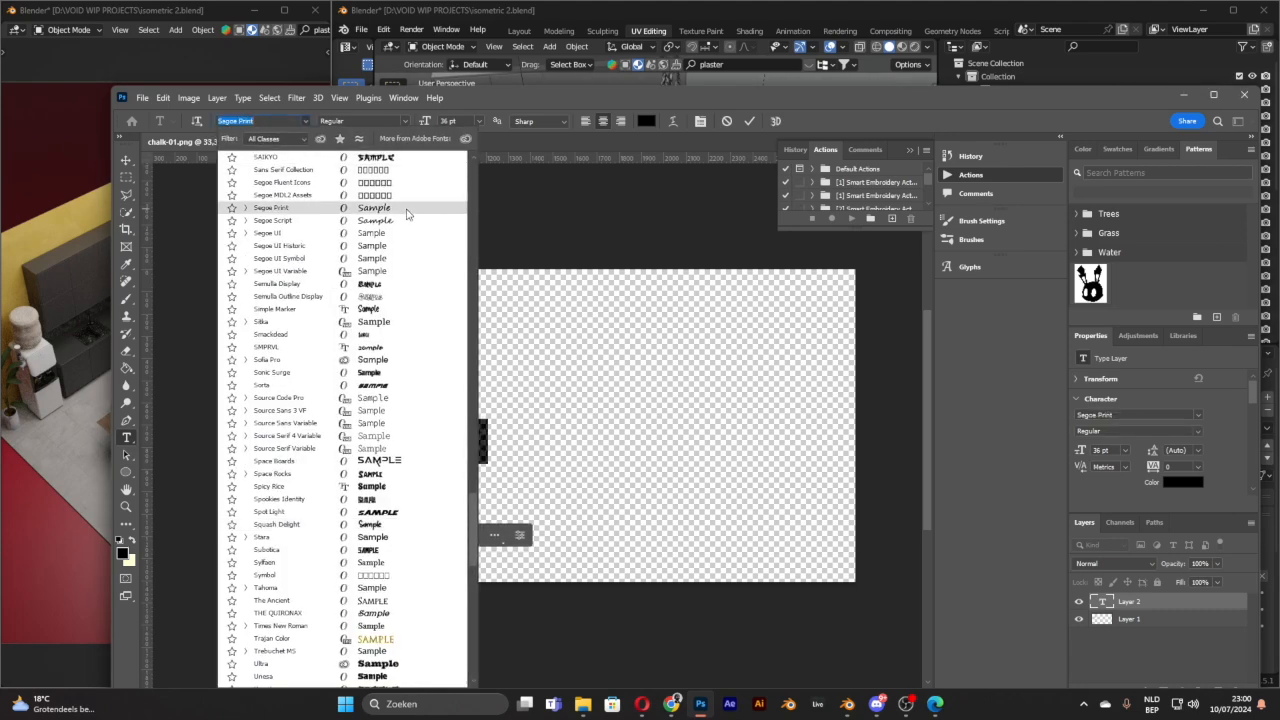
left_click(404, 208)
left_click(307, 121)
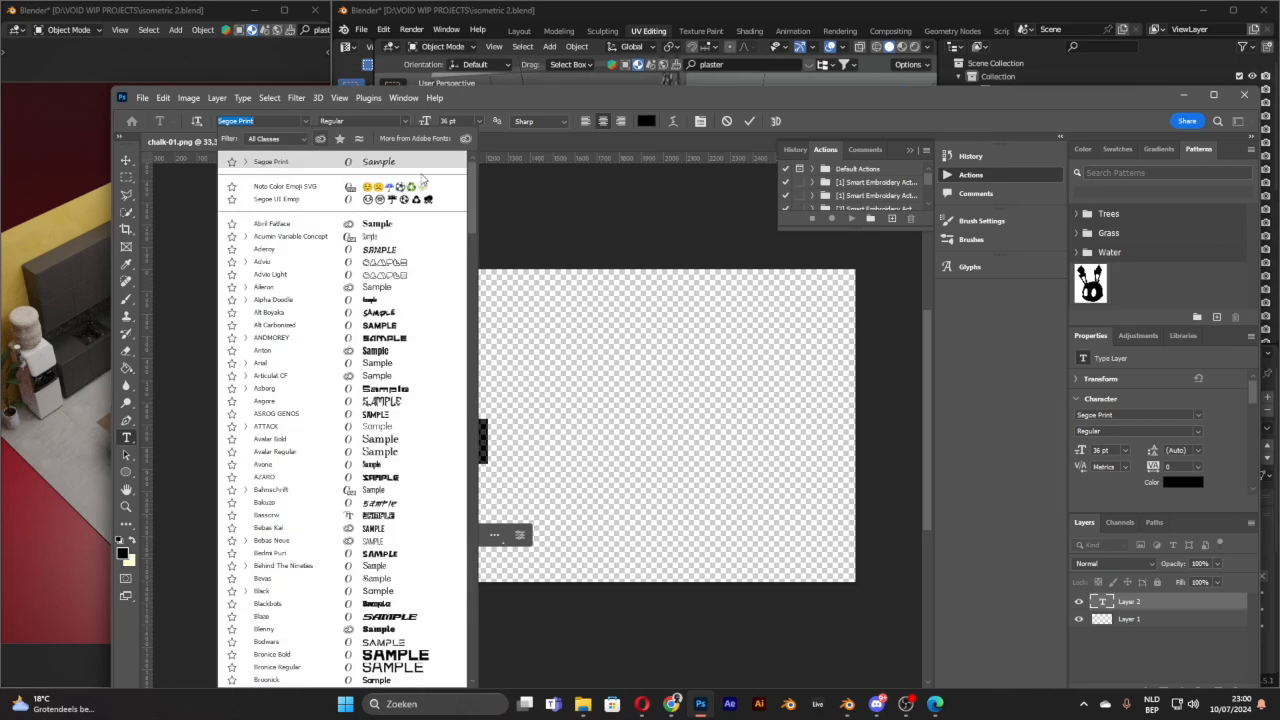
left_click_drag(473, 176, 481, 523)
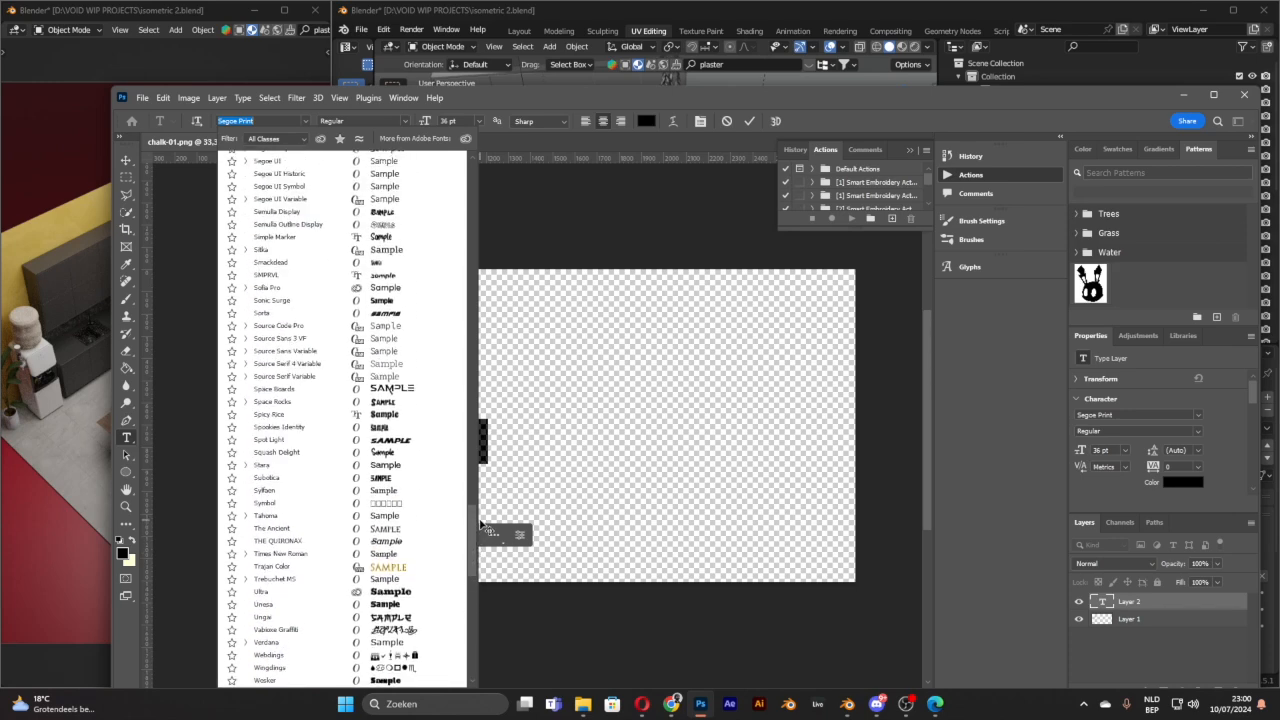
left_click(277, 452)
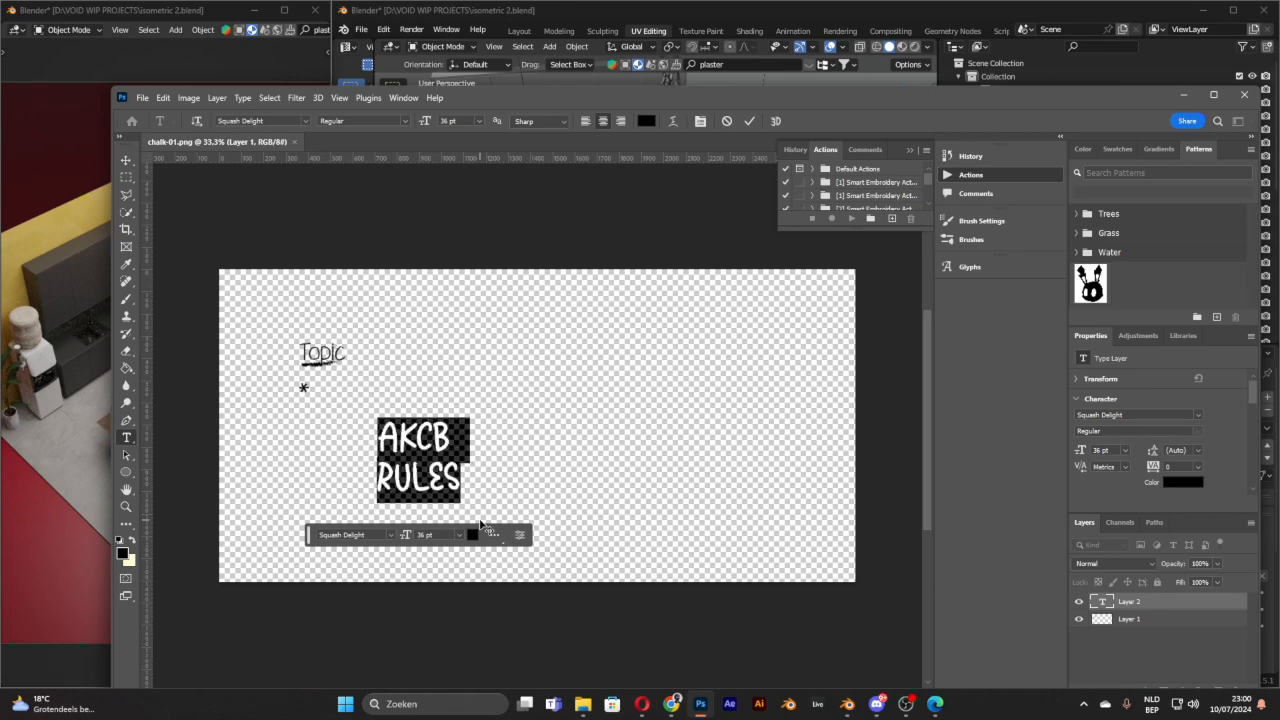
Step: Preview further fonts such as Spicy Rice and The Ancient on the AKCB RULES text
left_click(390, 535)
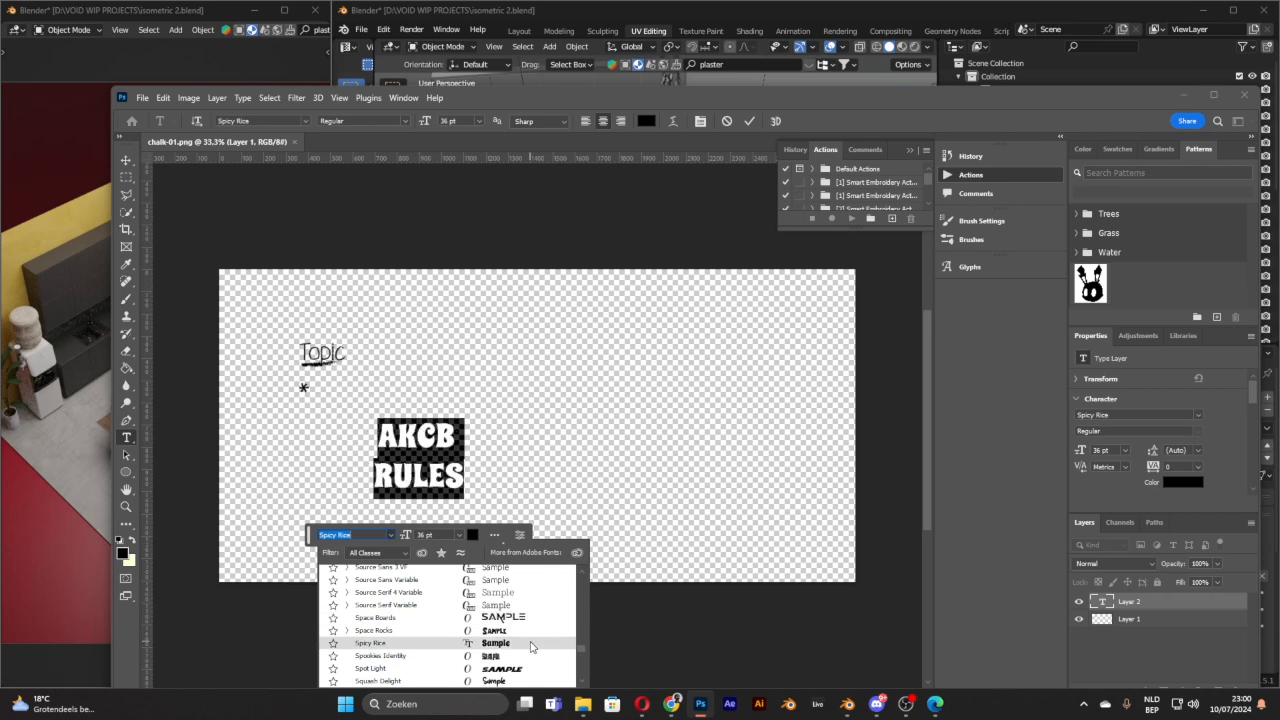
key("Down")
key("Down")
key("Down")
key("Down")
key("Down")
key("Down")
key("Down")
key("Down")
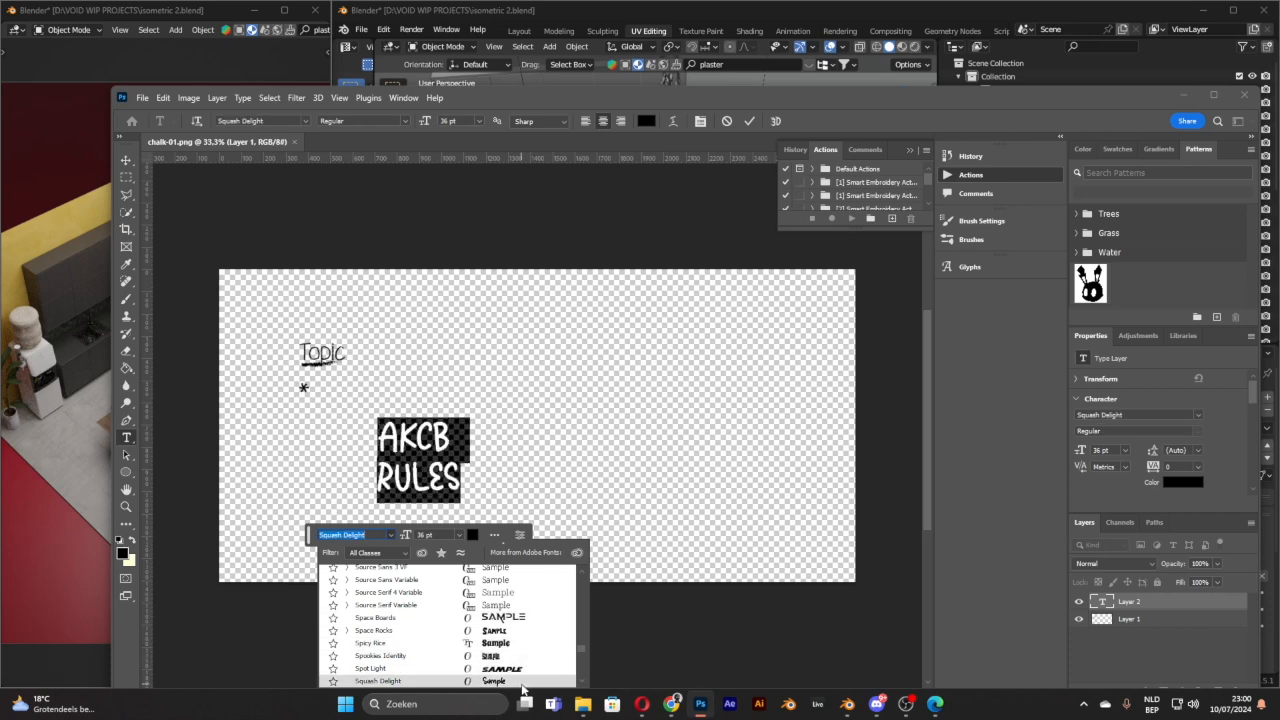
scroll(521, 673, "down", 1)
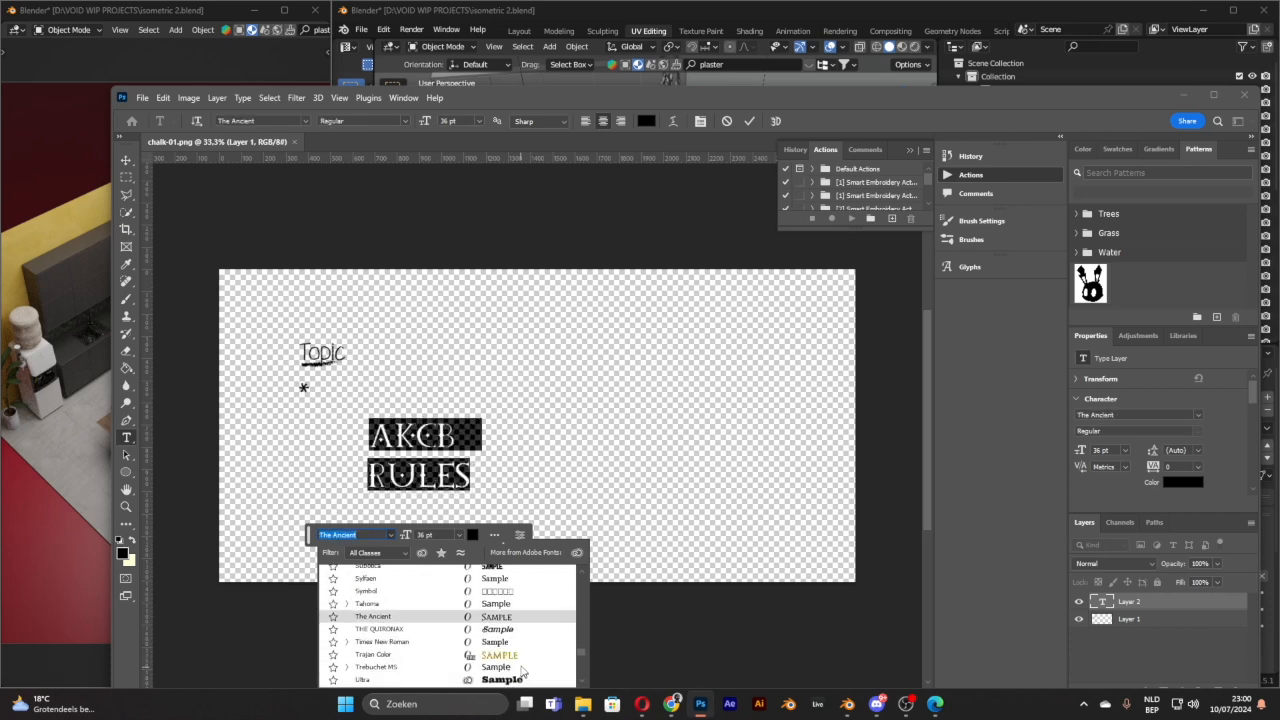
scroll(516, 635, "down", 1)
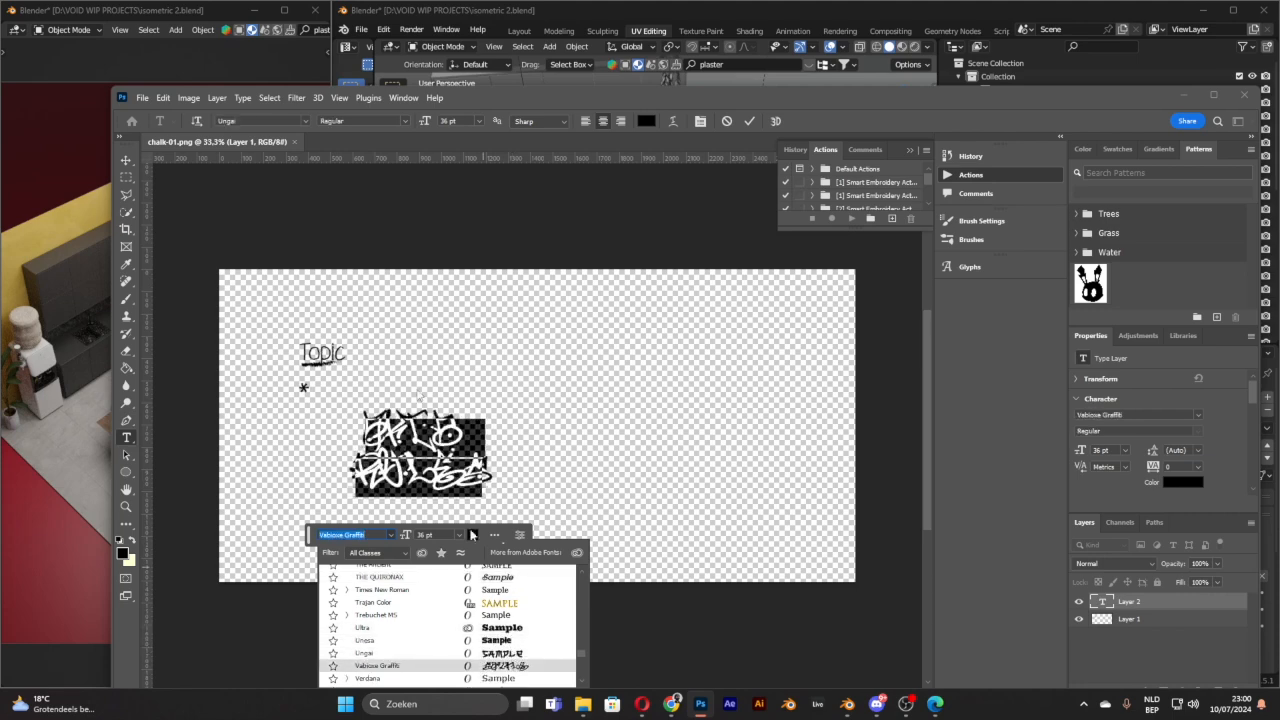
Step: Set the AKCB RULES text to the Simple Marker font and move it right of the image's centre
left_click(304, 123)
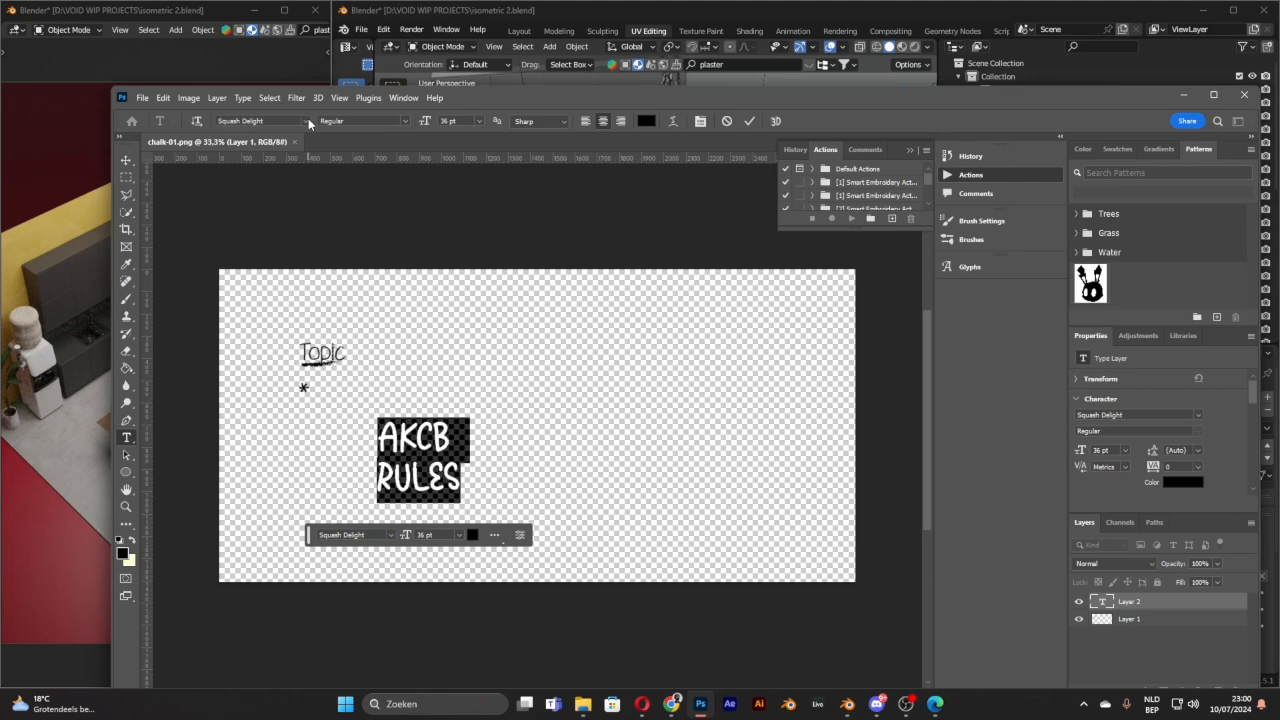
left_click(308, 123)
scroll(392, 398, "down", 3)
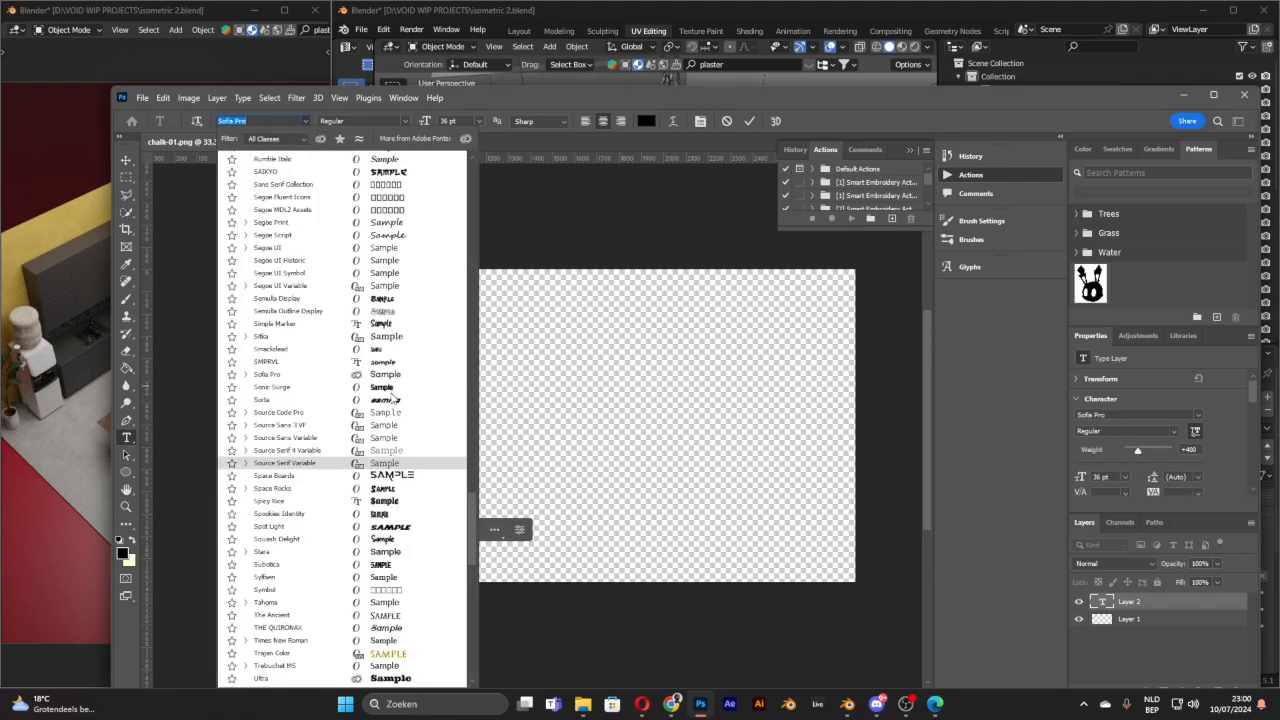
left_click(397, 326)
key("ctrl+Return")
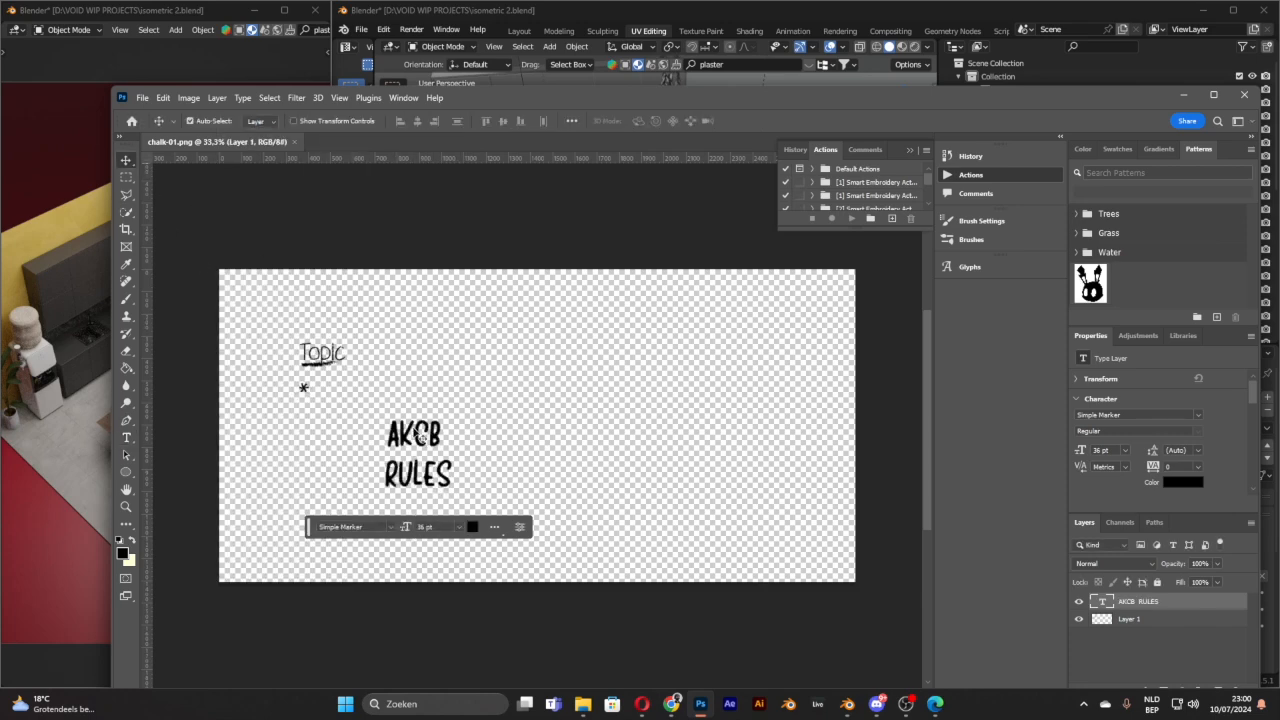
left_click_drag(438, 436, 620, 409)
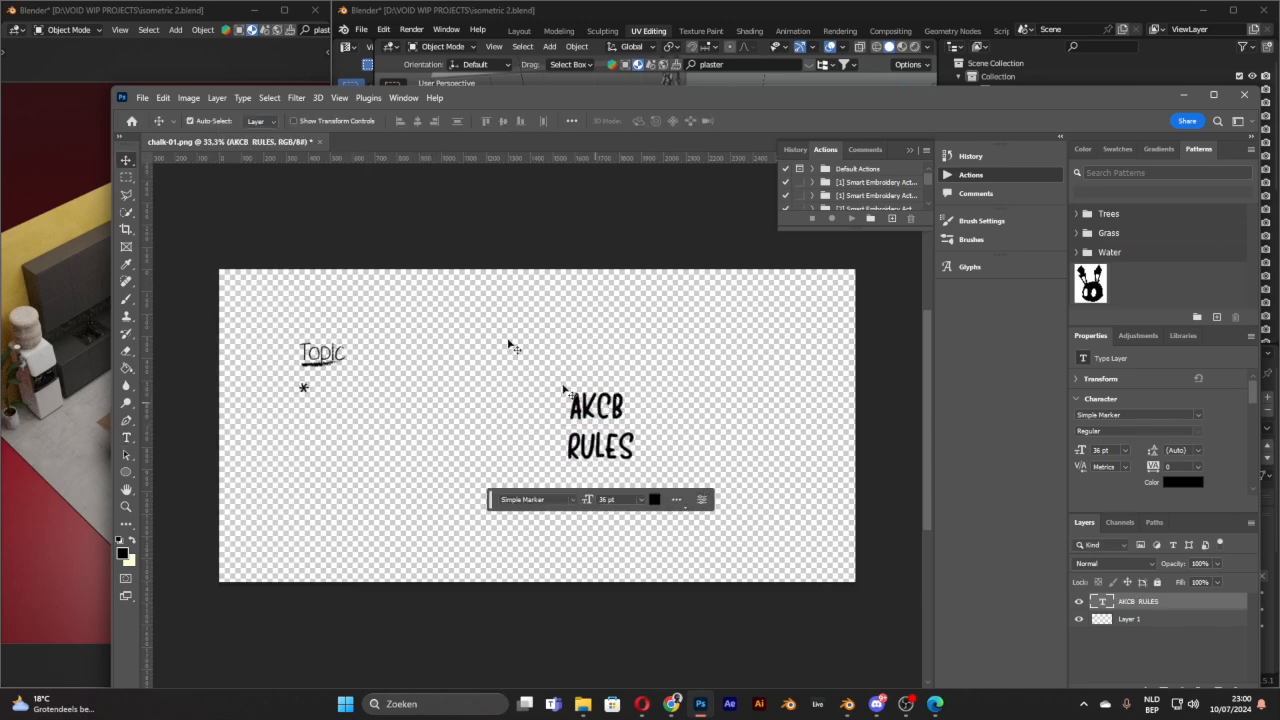
Step: Set the AKCB RULES text to the Gruesome font at 50 pt
double_click(610, 412)
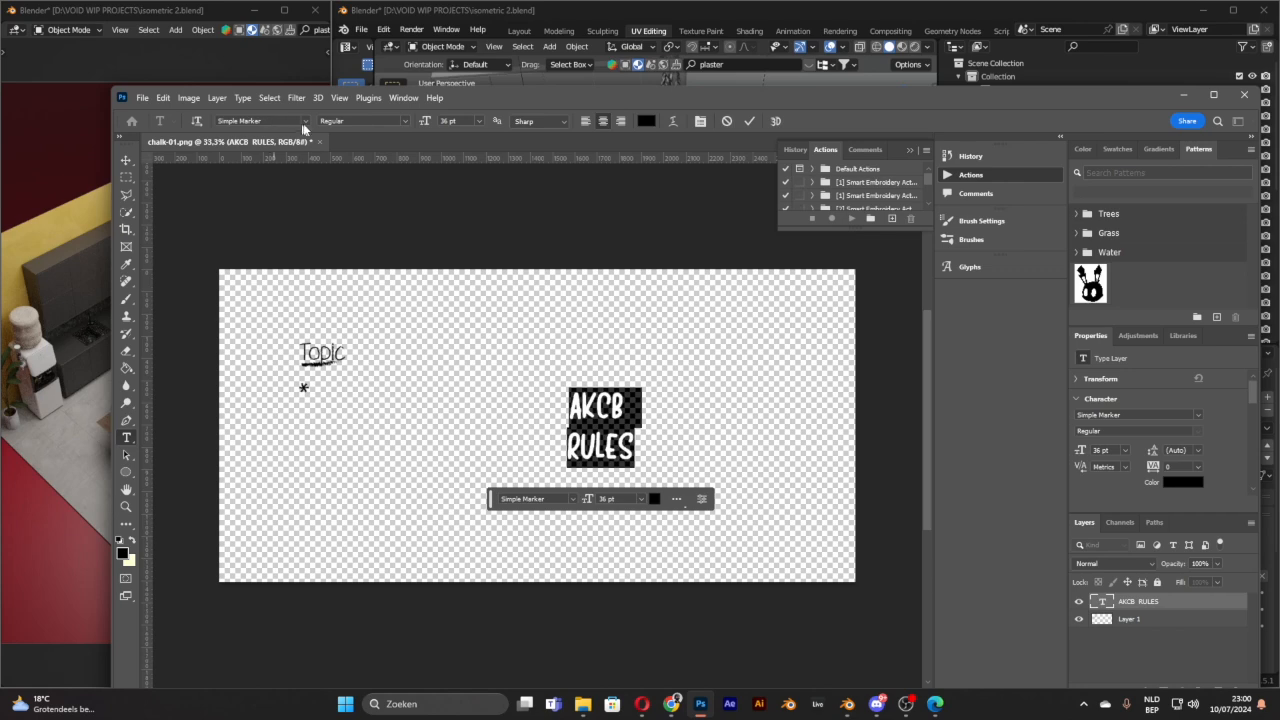
left_click(307, 121)
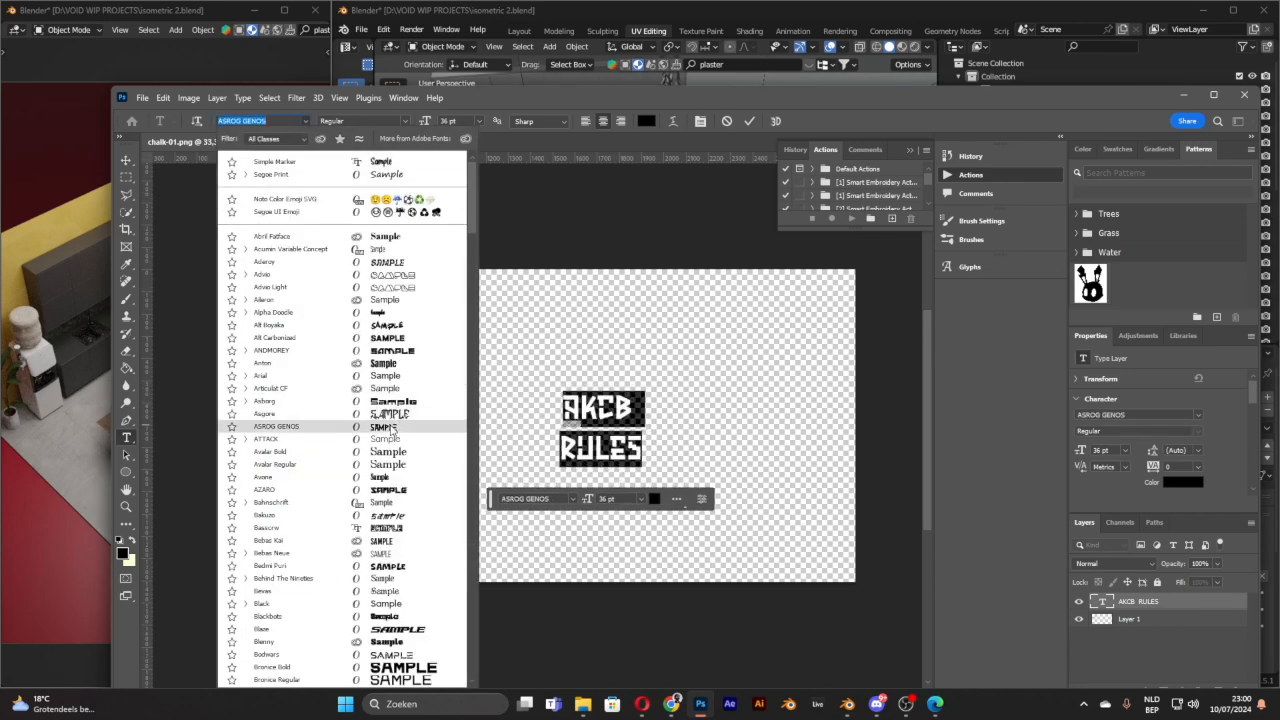
scroll(391, 425, "down", 2)
scroll(393, 427, "down", 10)
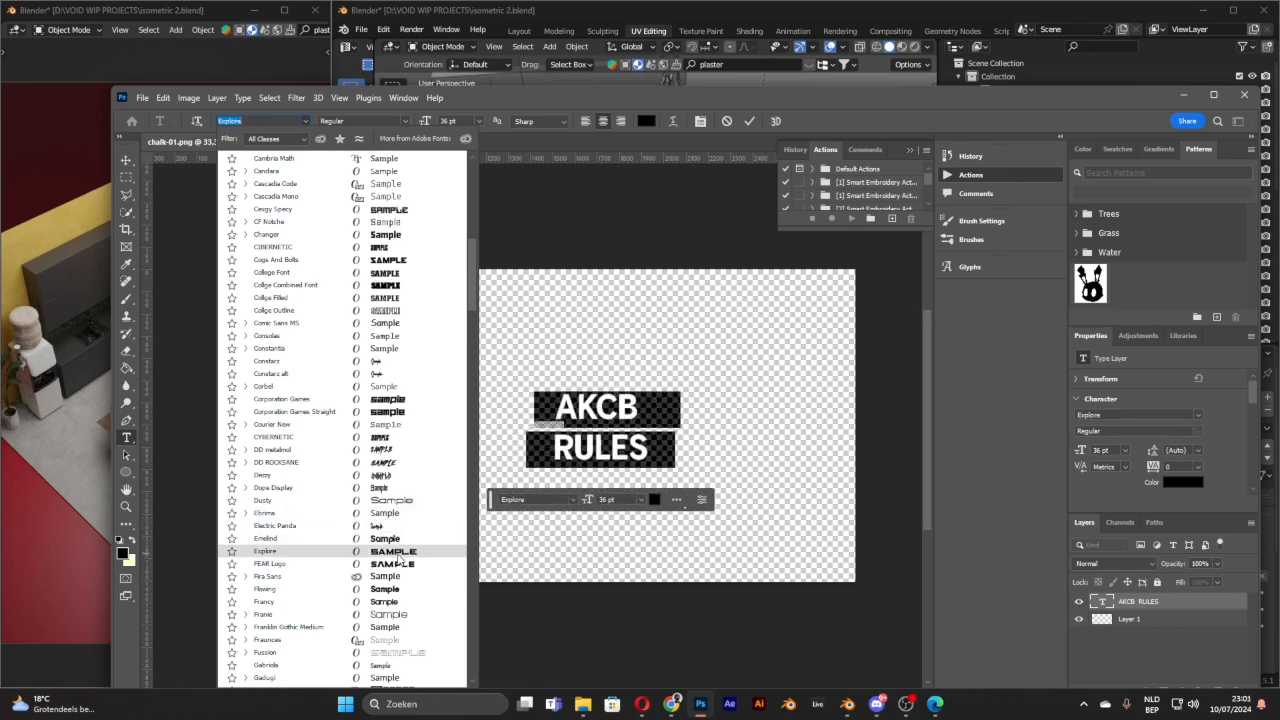
scroll(400, 600, "down", 1)
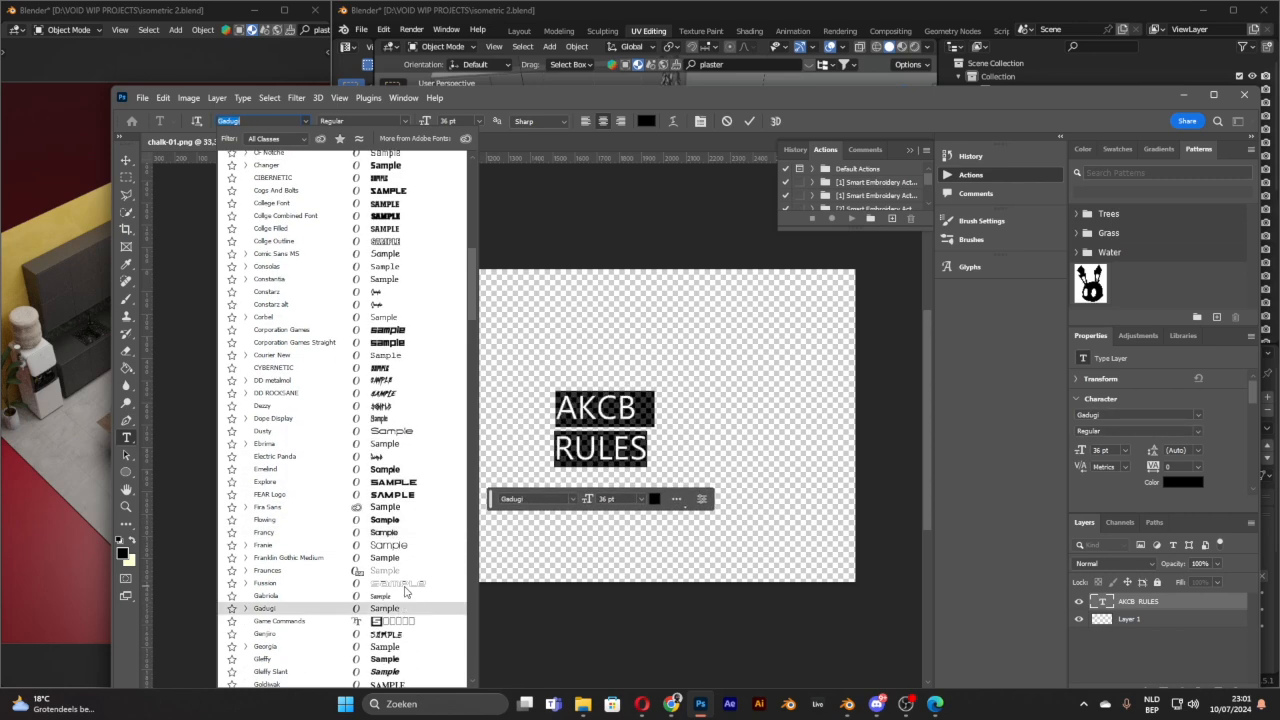
scroll(404, 565, "down", 1)
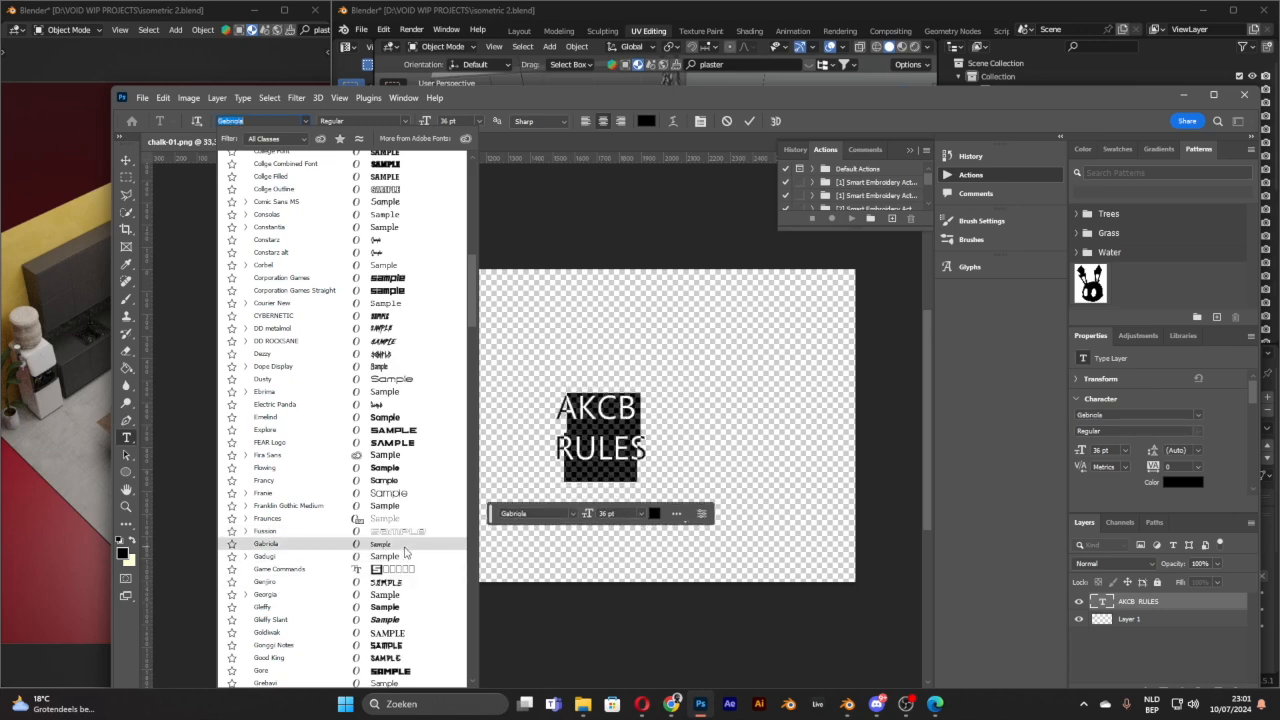
scroll(404, 556, "down", 1)
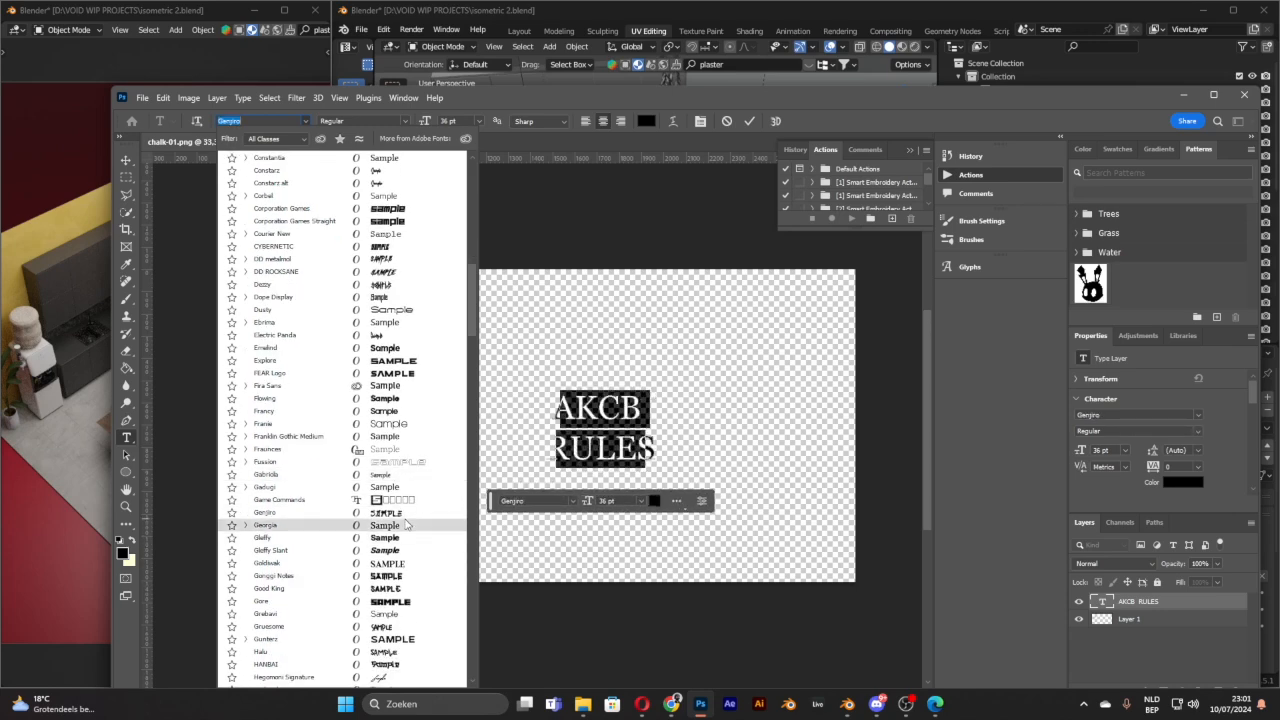
scroll(404, 545, "down", 1)
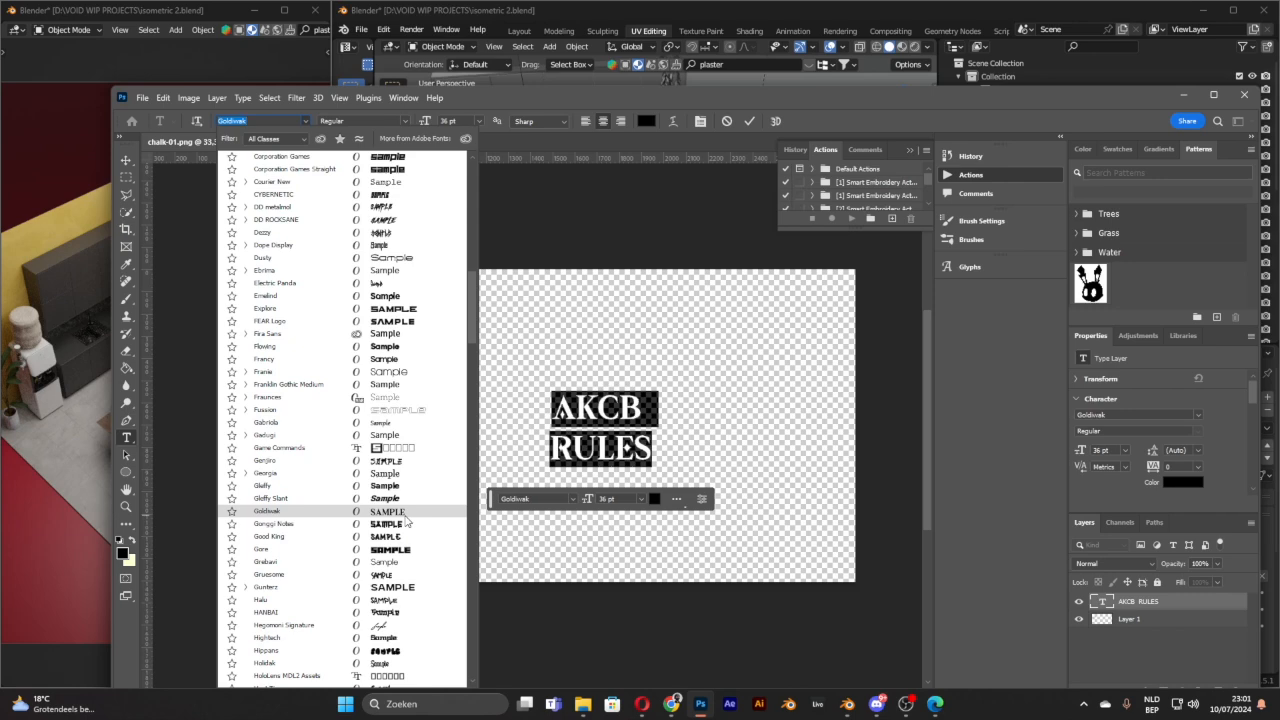
scroll(405, 520, "down", 1)
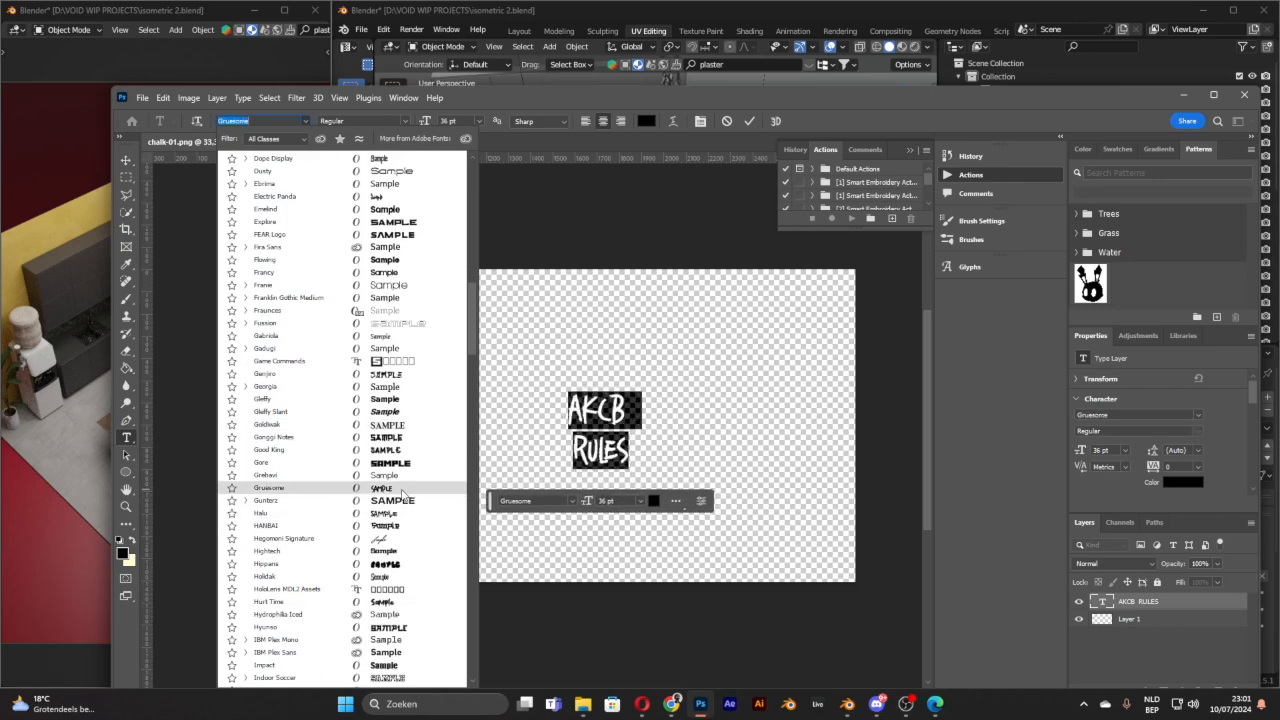
left_click(403, 490)
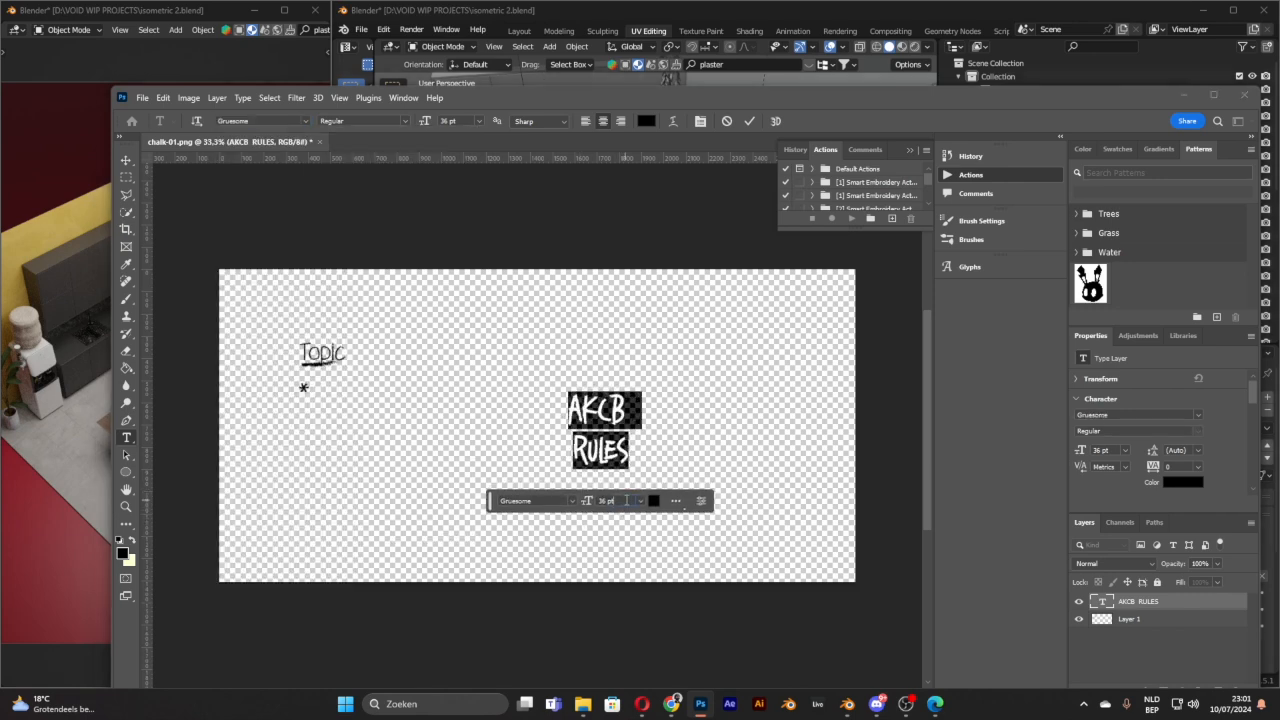
type("50")
key("Return")
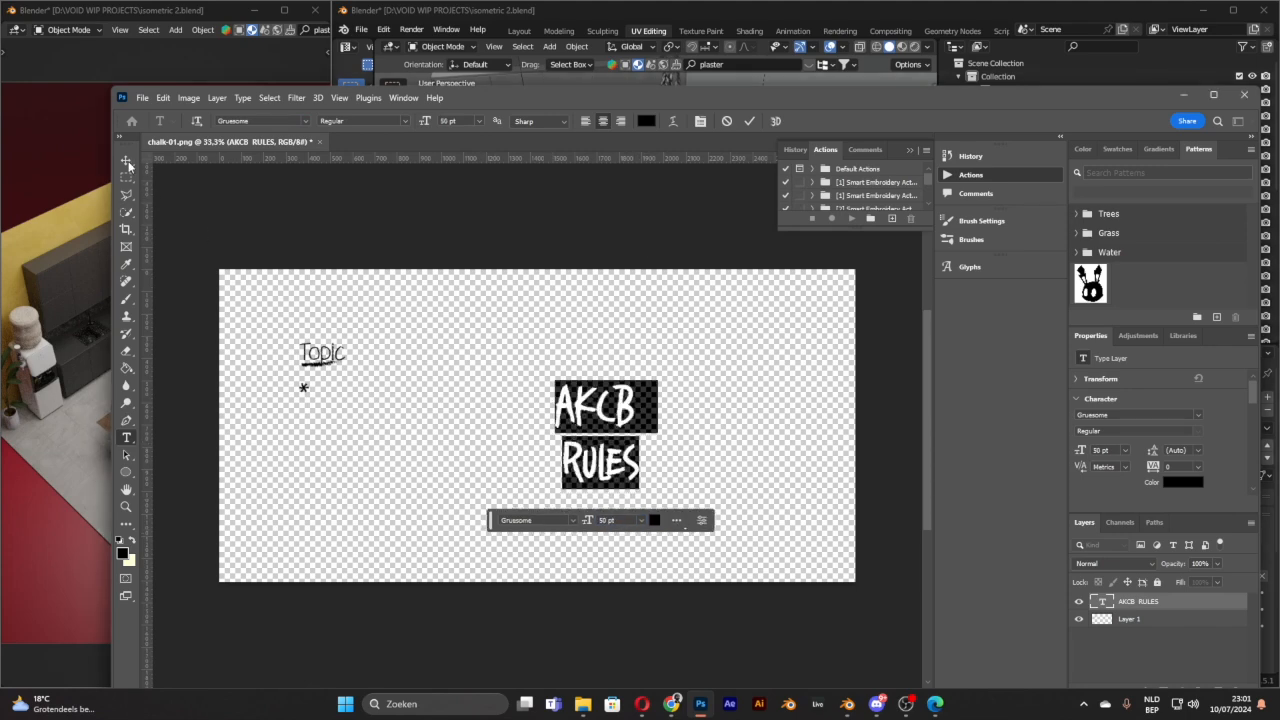
Step: Warp the AKCB RULES text with the horizontal Rise style, using about +4% bend and slight horizontal distortion
left_click(672, 121)
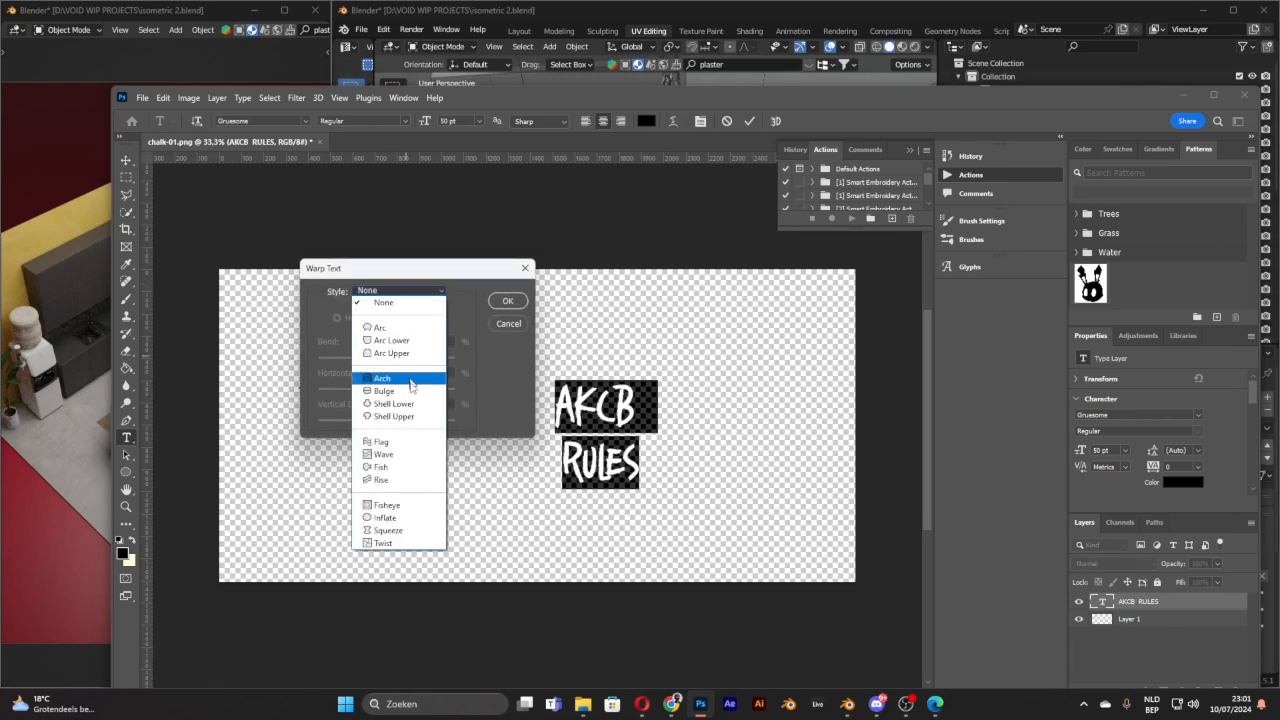
left_click(382, 480)
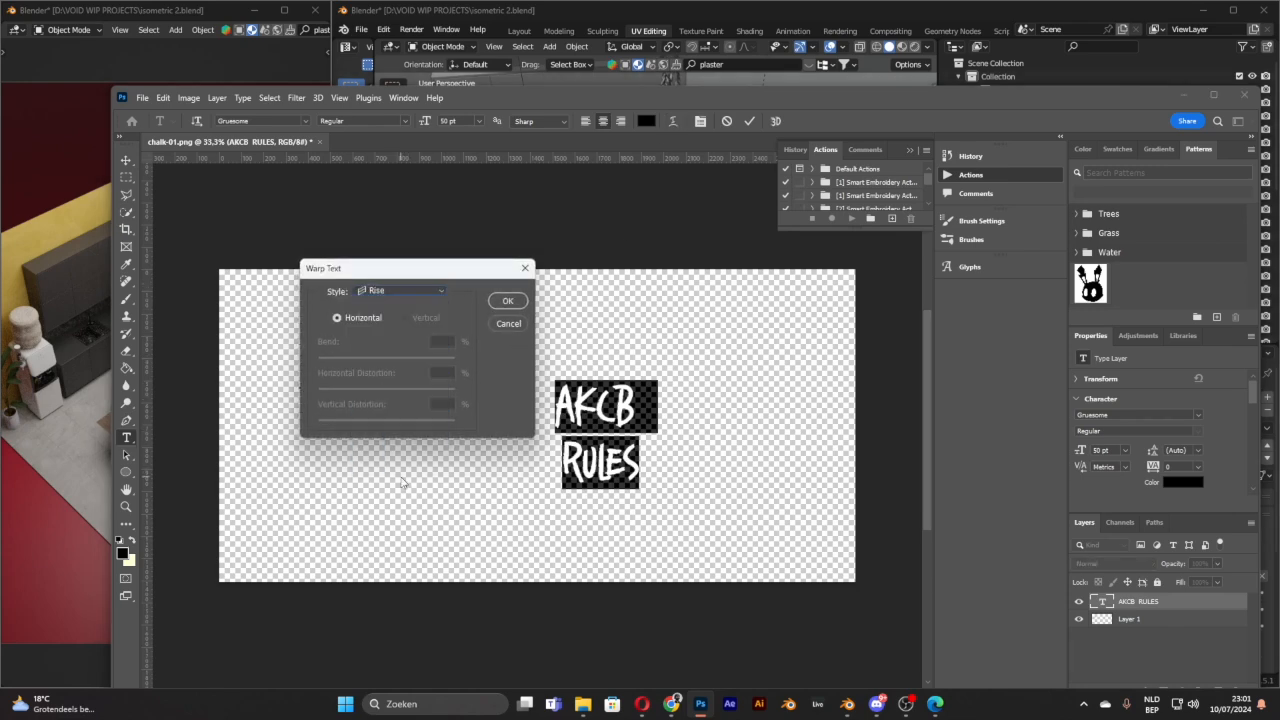
left_click_drag(422, 358, 390, 395)
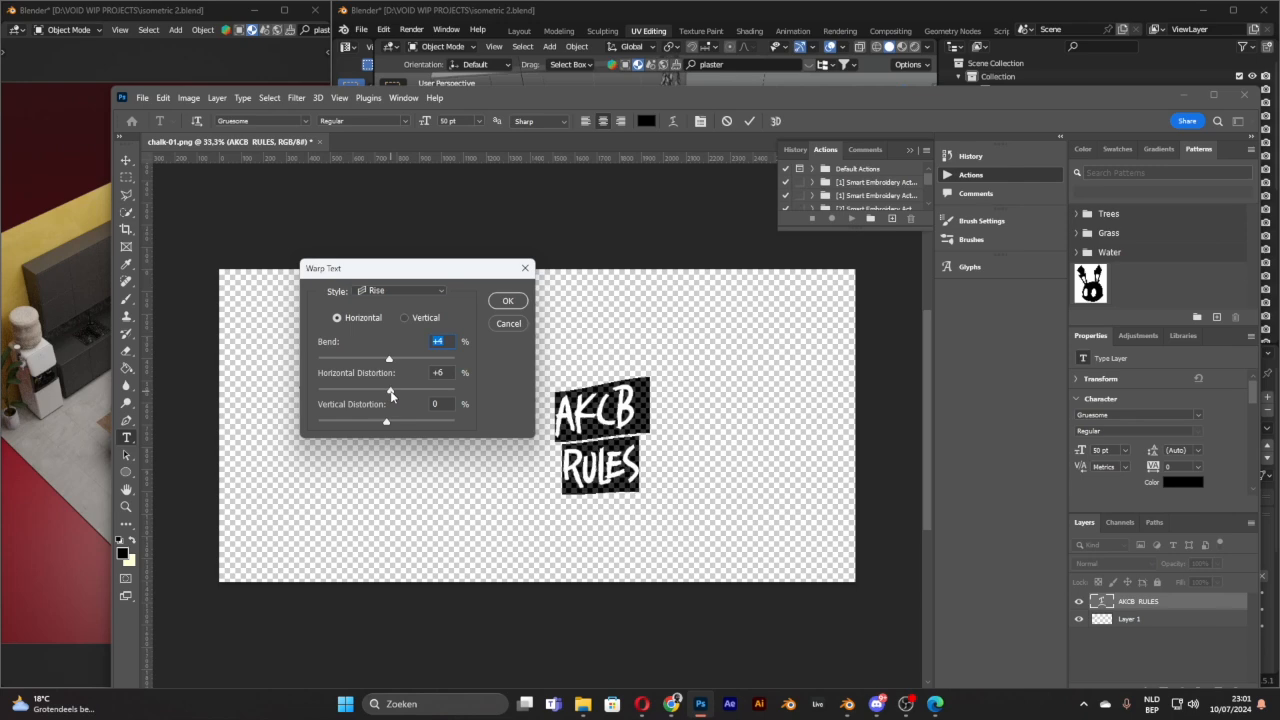
left_click(507, 301)
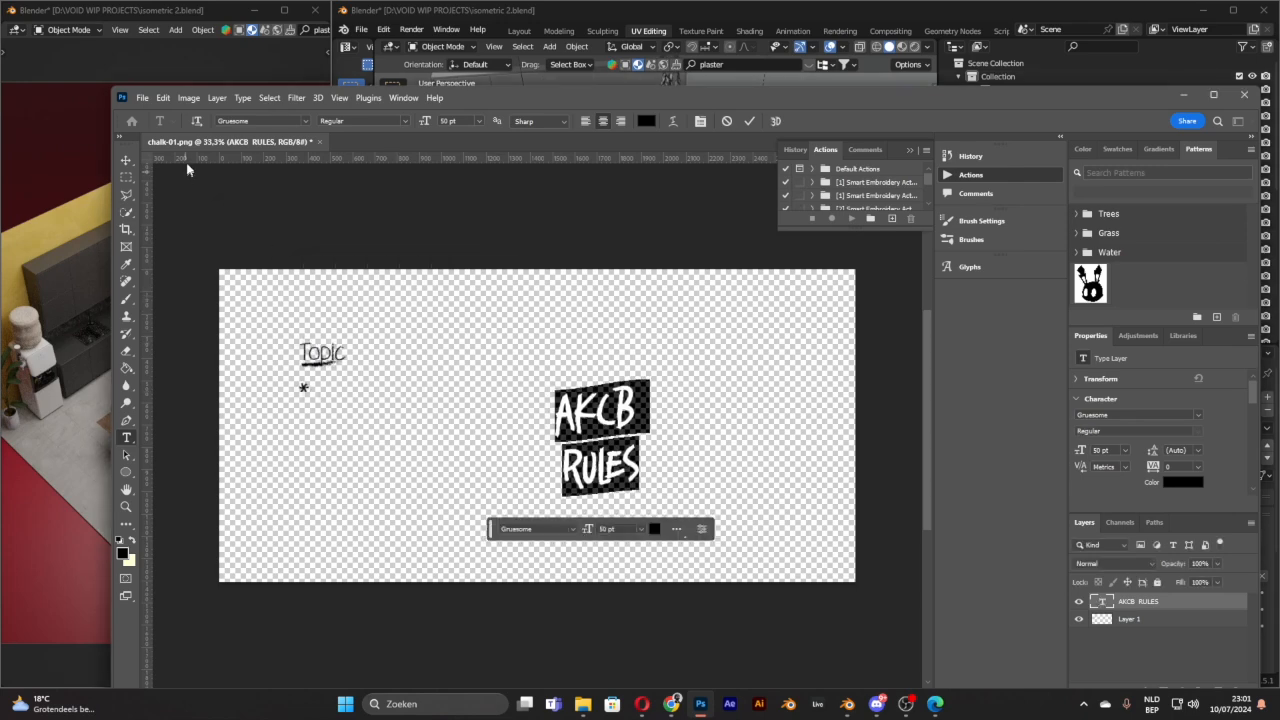
Step: Move the AKCB RULES text left of the image's centre, nearer the Topic heading, and set its size to 75 pt
left_click(124, 162)
left_click_drag(620, 412, 483, 397)
double_click(484, 400)
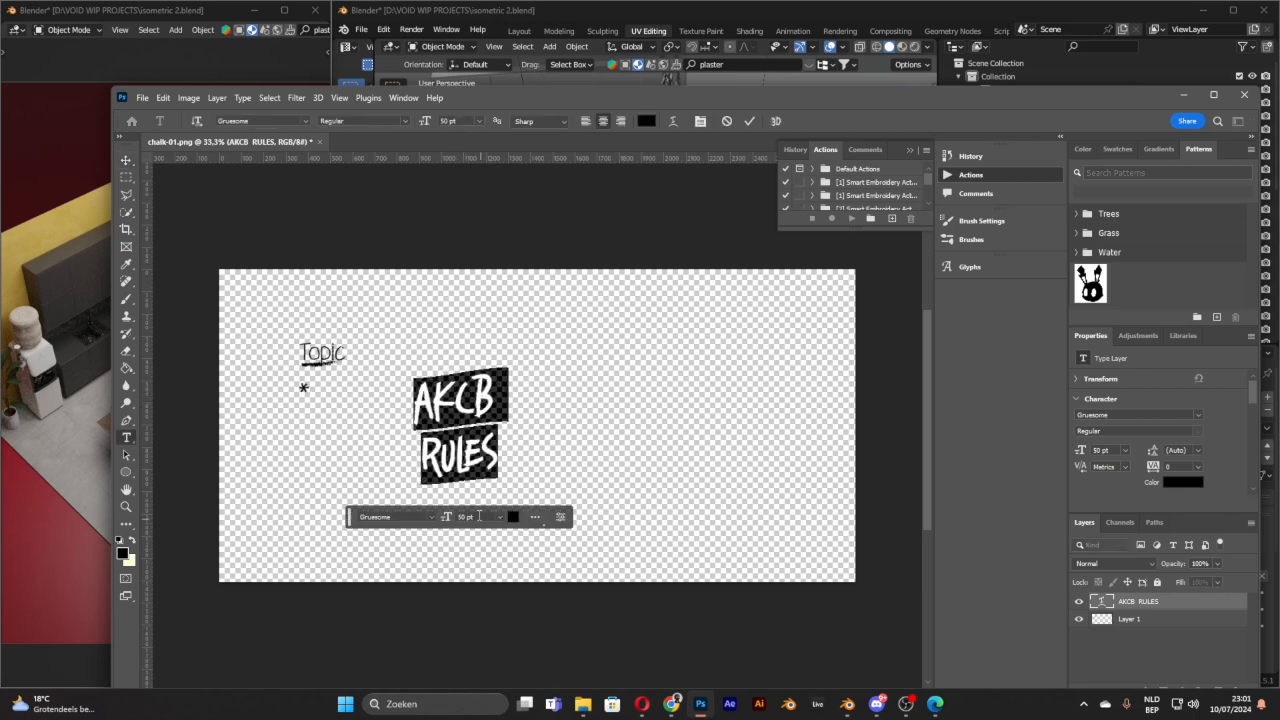
left_click(478, 516)
type("75")
key("Return")
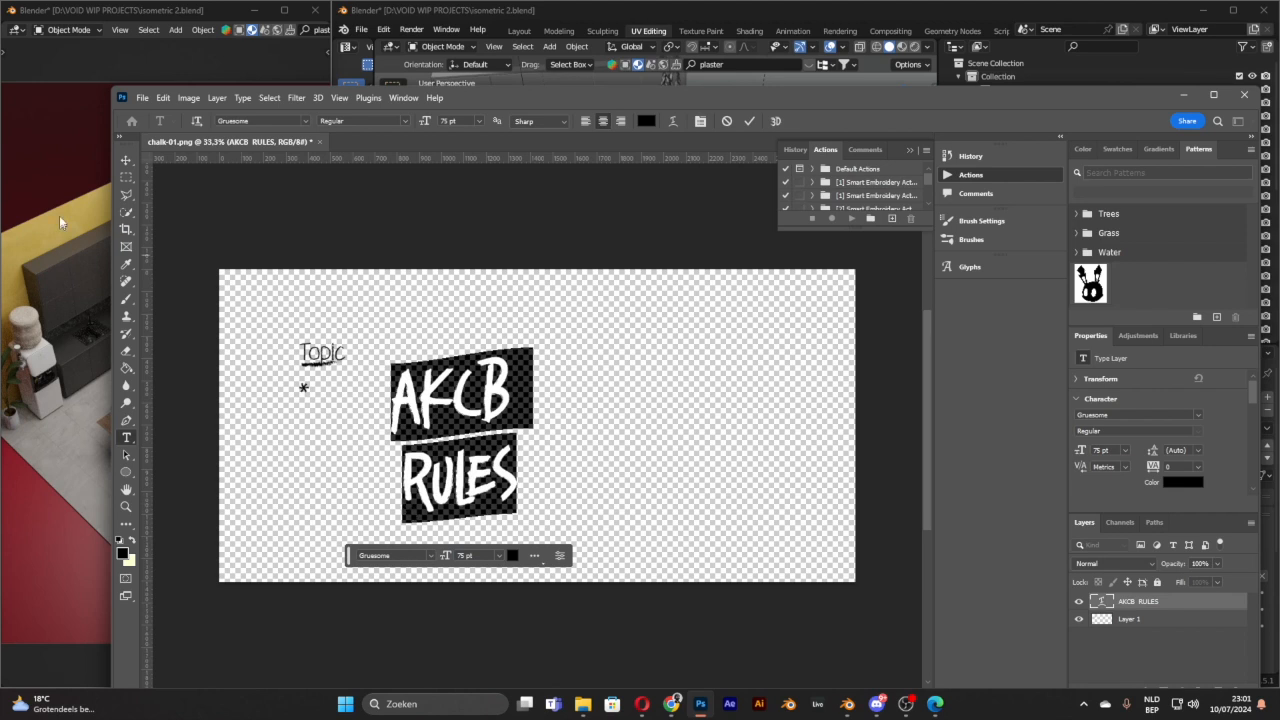
left_click(126, 160)
left_click(285, 452)
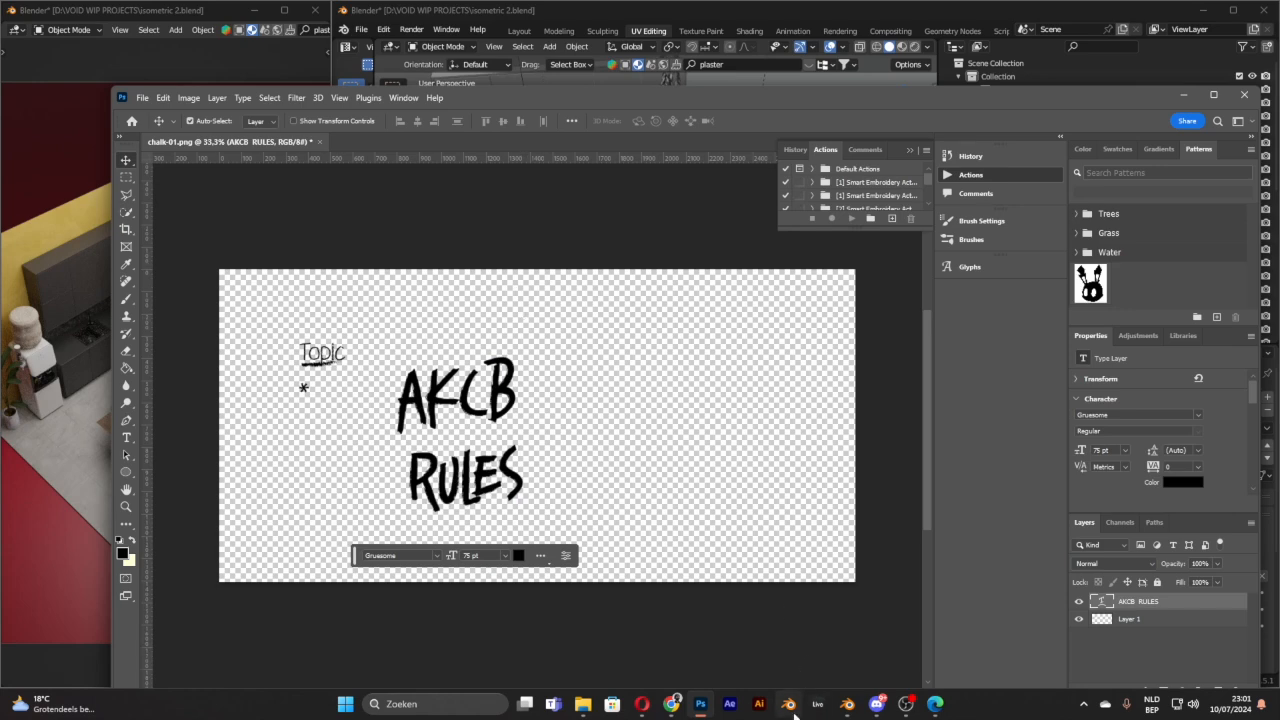
left_click(847, 704)
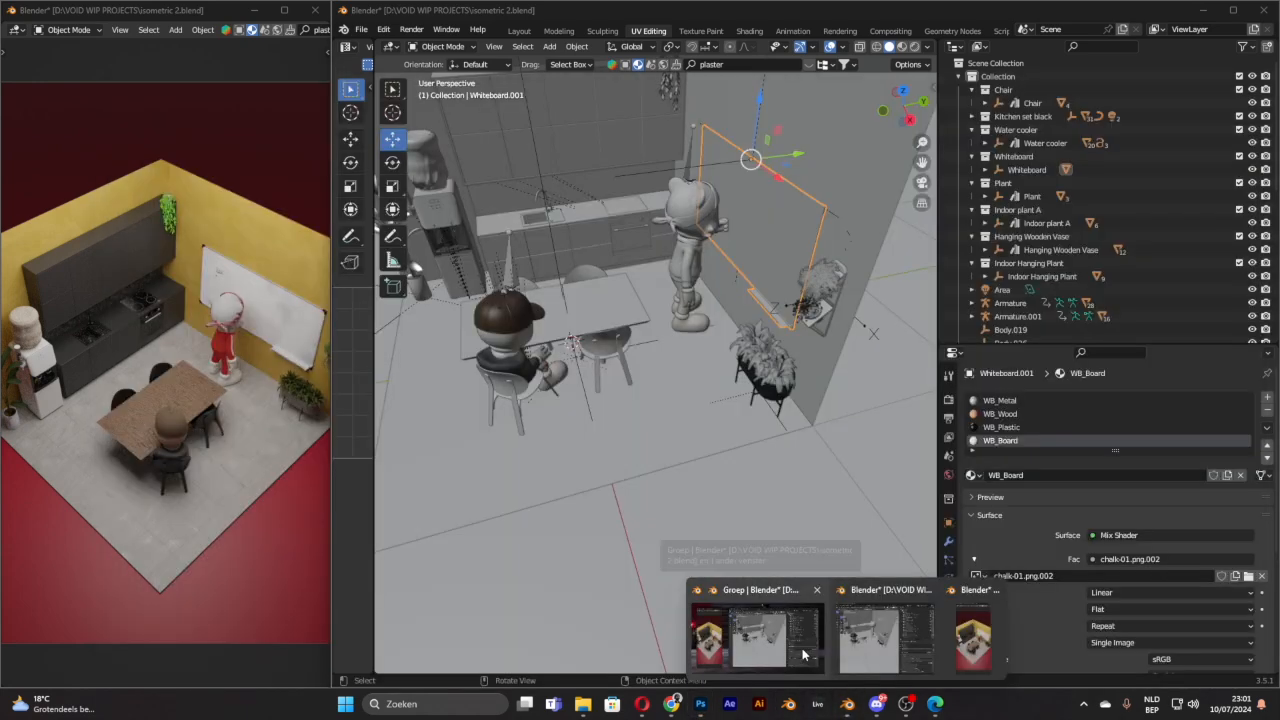
left_click(799, 648)
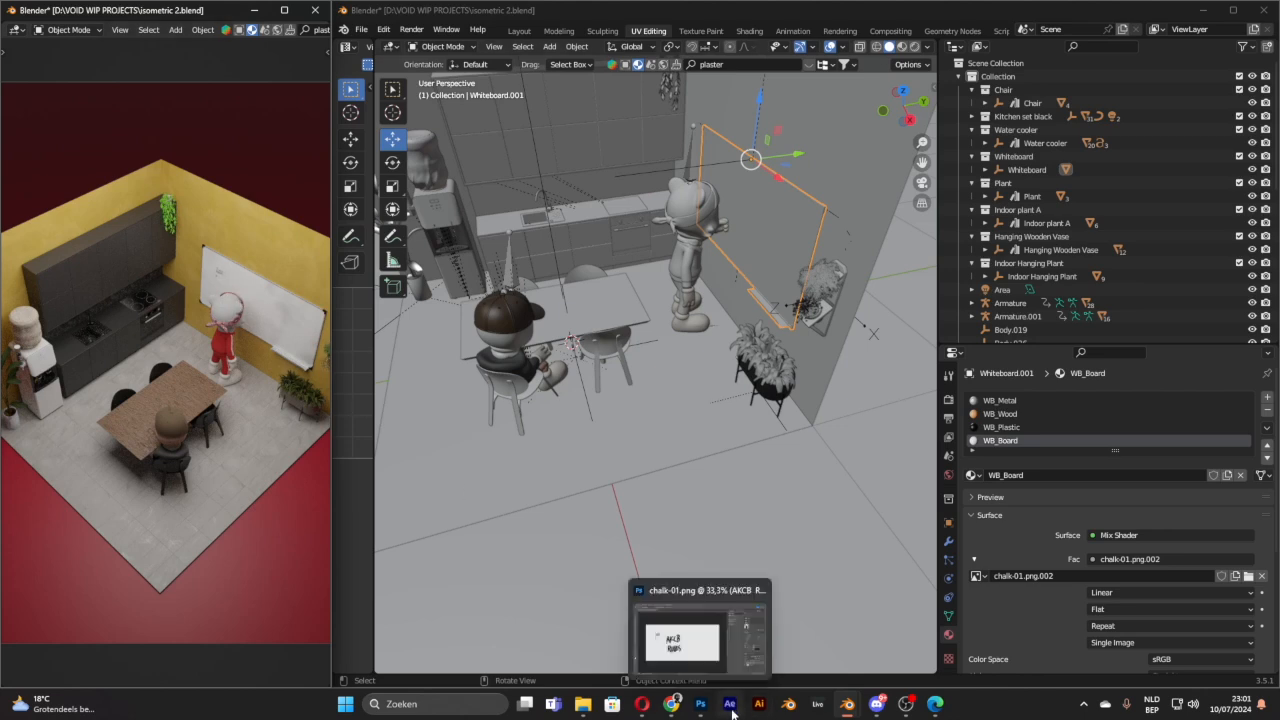
left_click(701, 705)
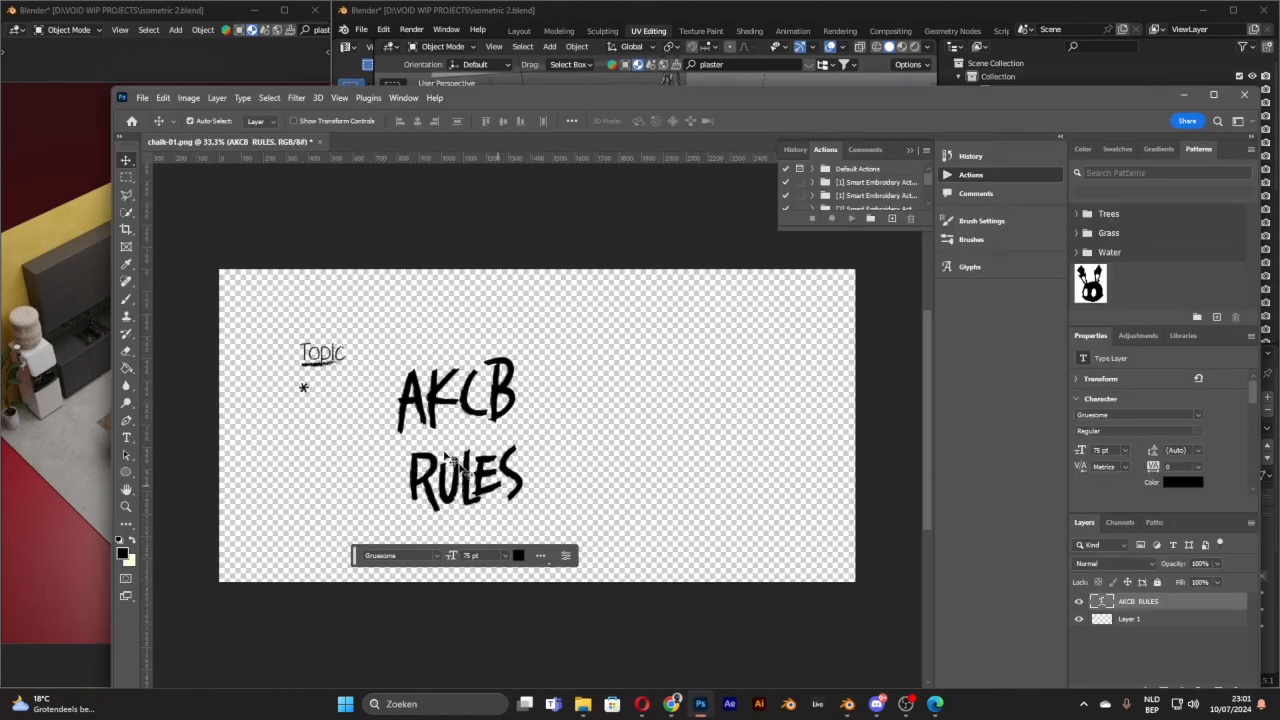
Step: Export the image as a PNG named "whiteboard isometric" in the Downloads folder
left_click(142, 97)
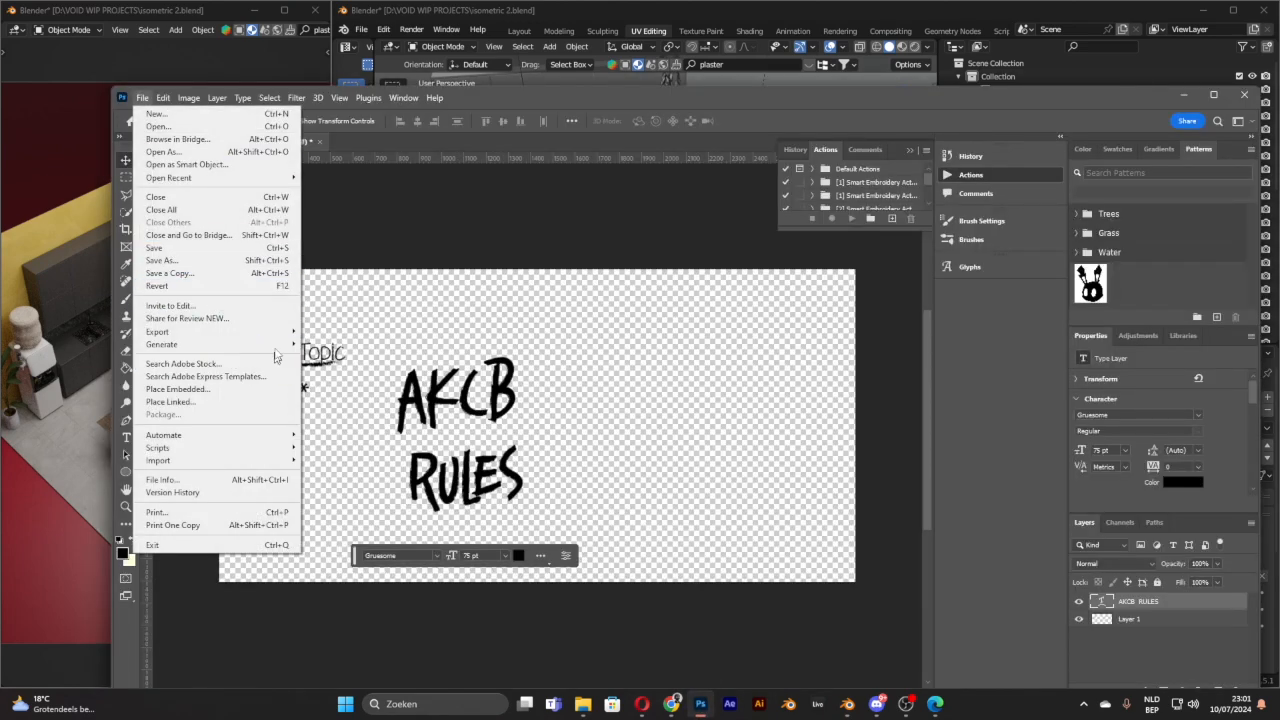
mouse_move(274, 331)
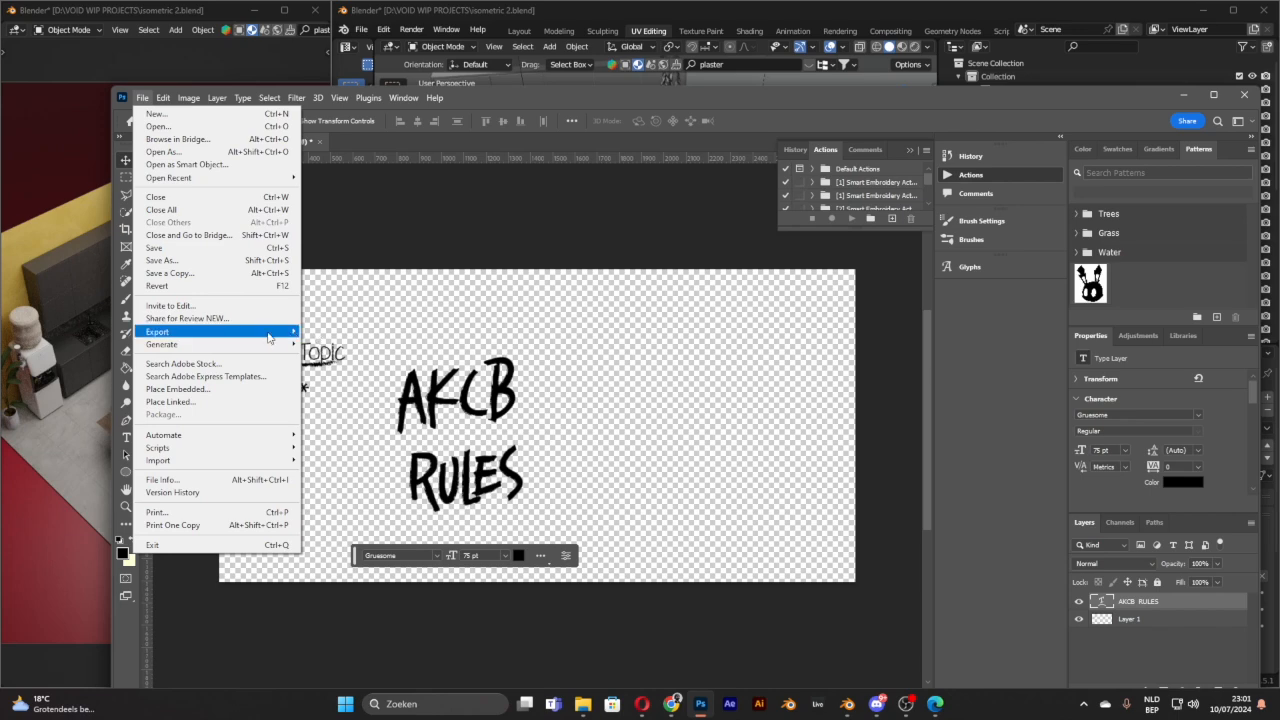
left_click(320, 332)
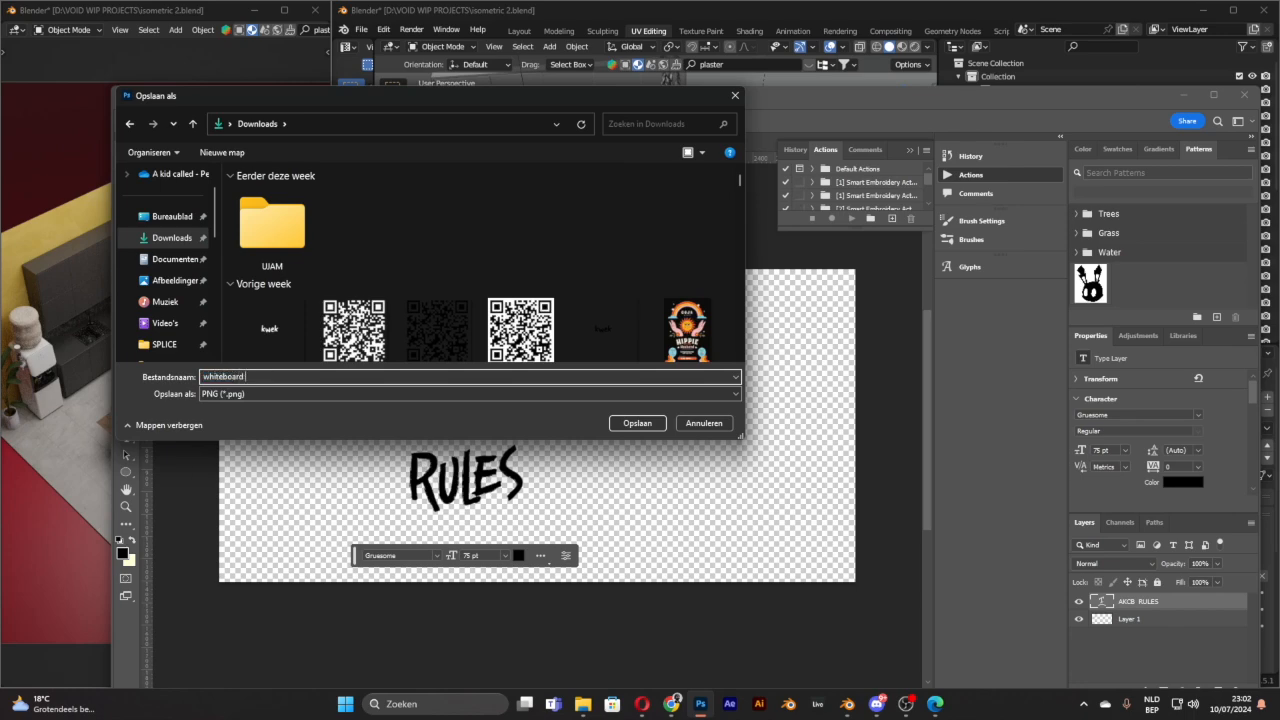
key("Return")
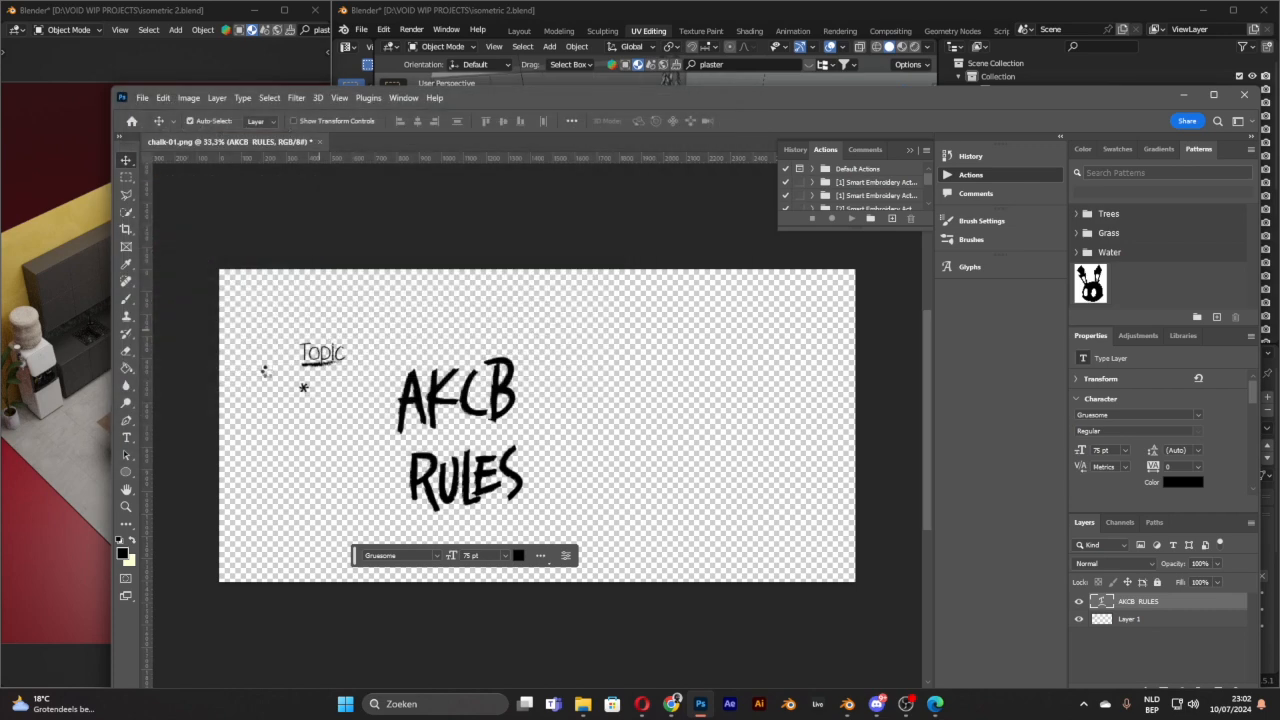
Step: Switch to Blender and replace the WB_Board material's chalk image with whiteboard isometric.png from Downloads
left_click(407, 12)
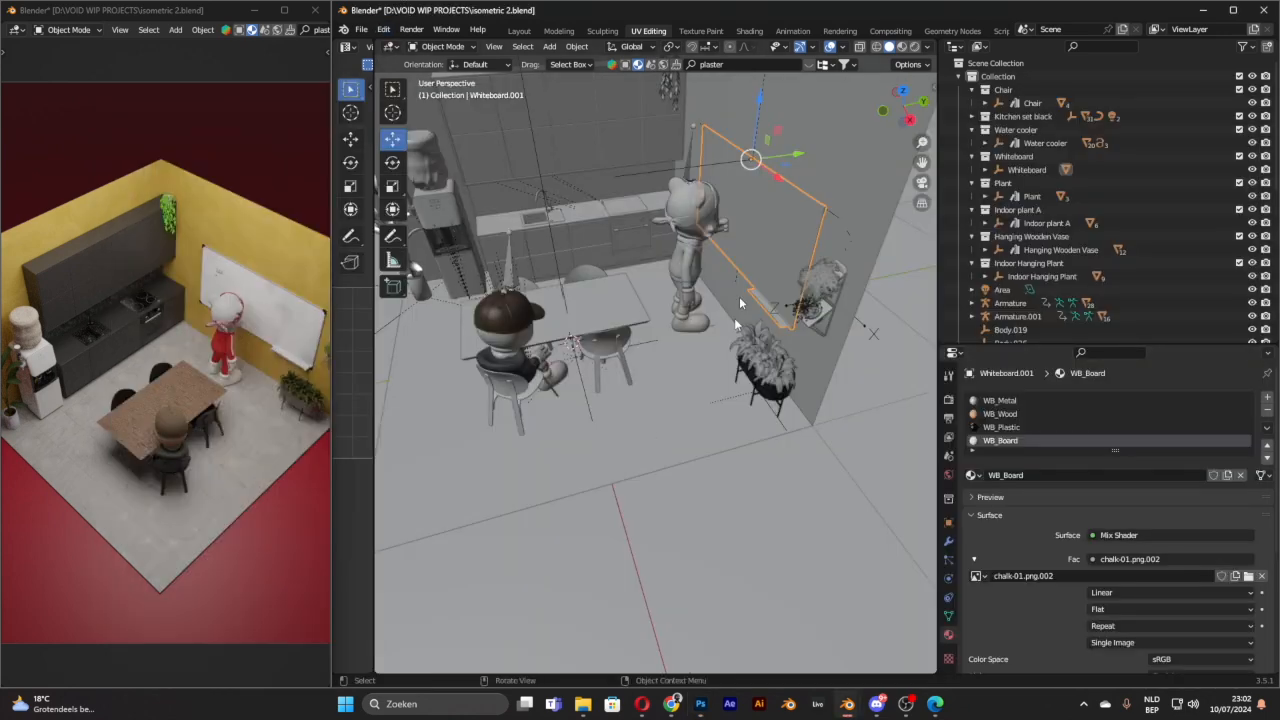
left_click(1248, 577)
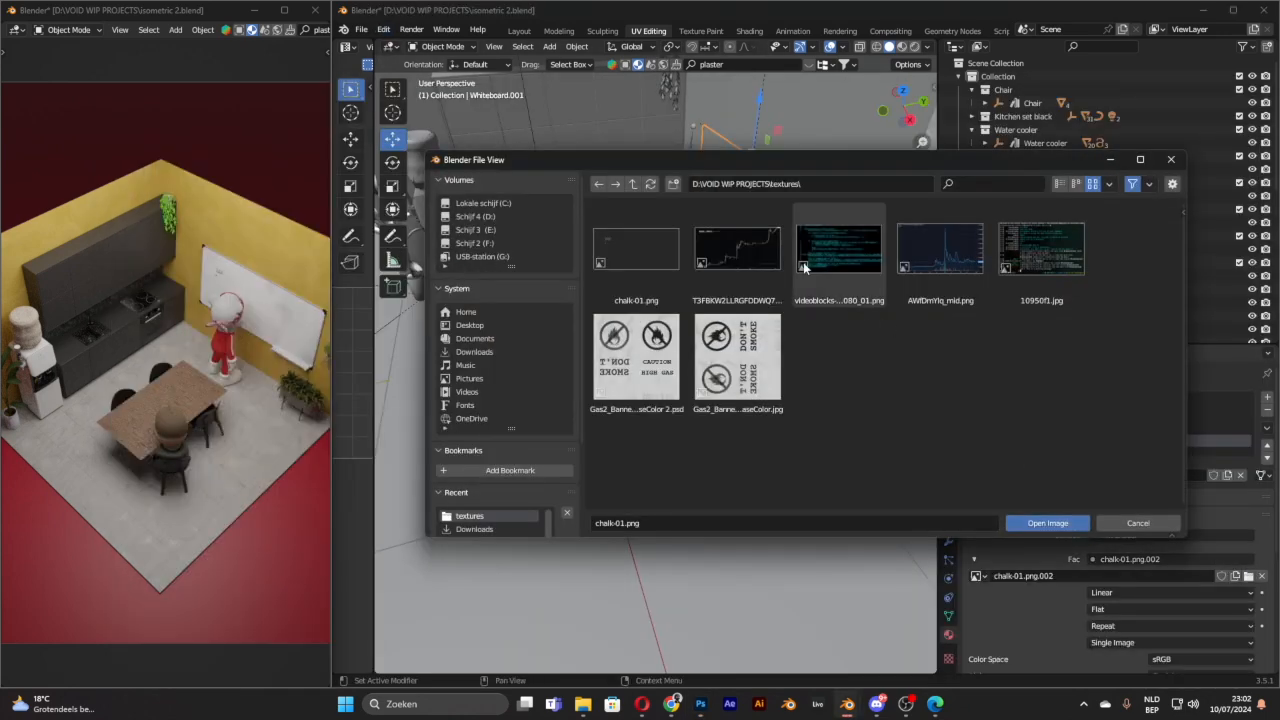
left_click(474, 353)
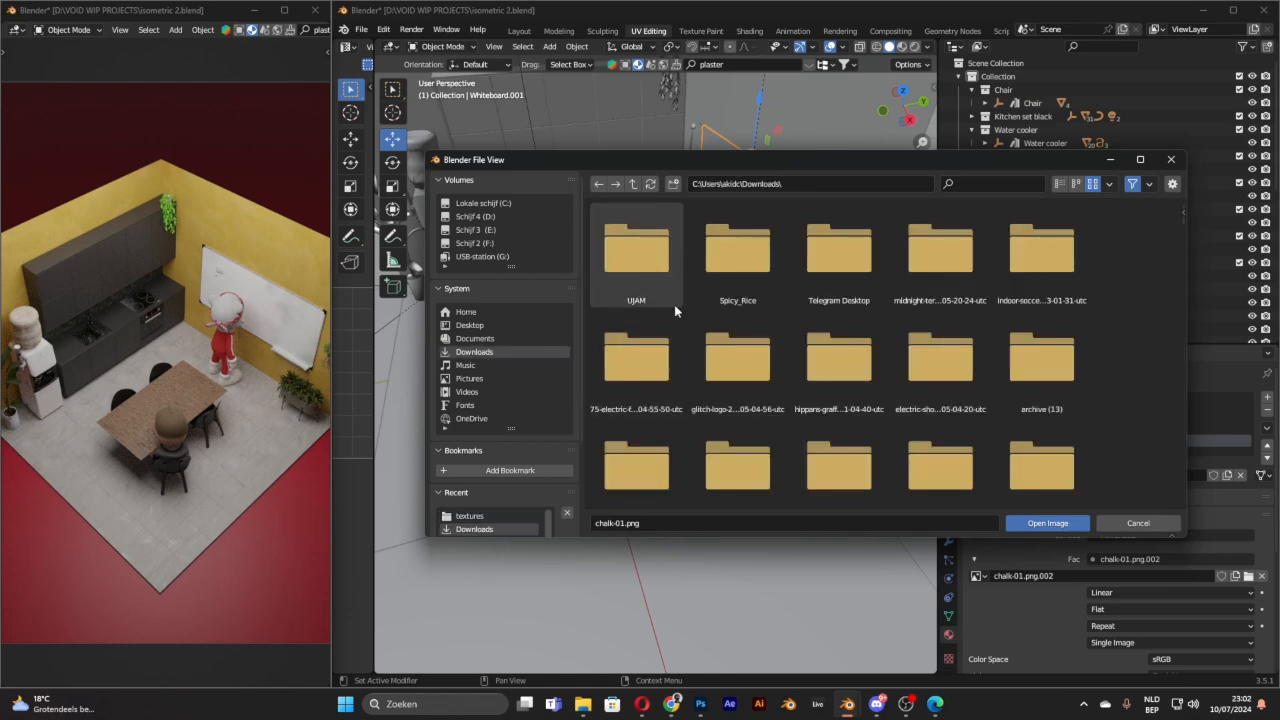
left_click_drag(1183, 218, 1188, 241)
double_click(879, 432)
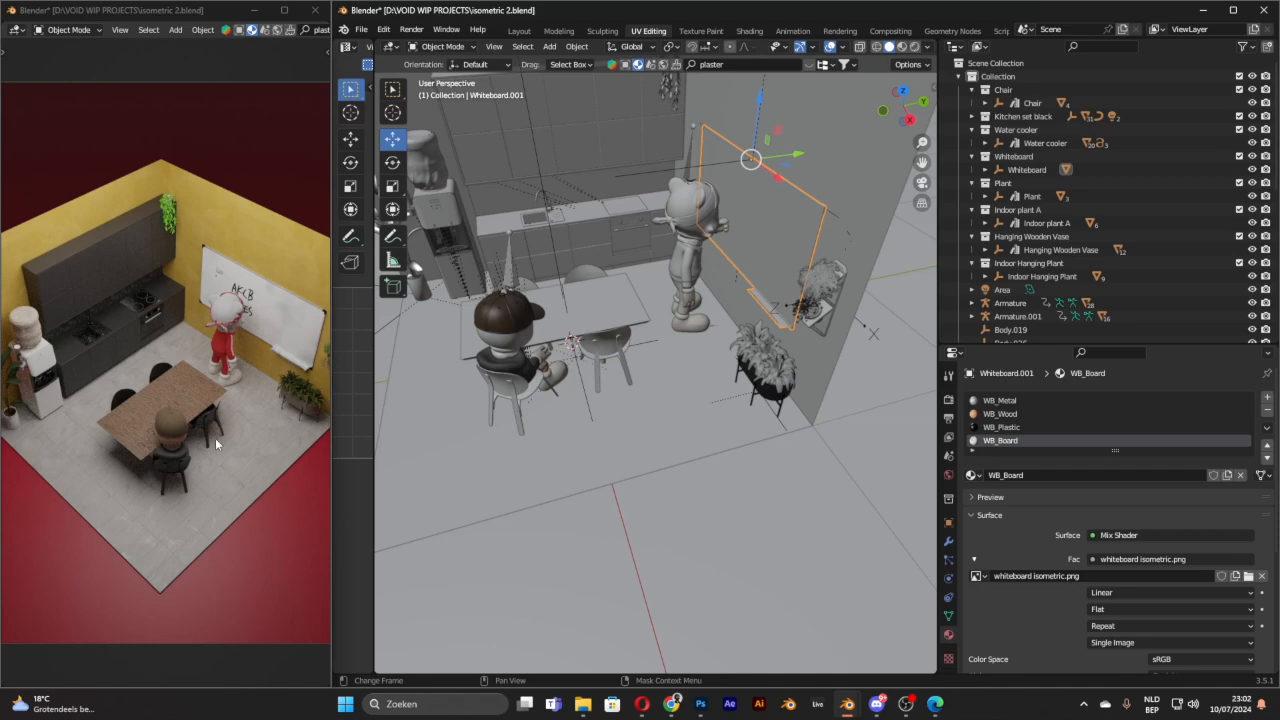
scroll(210, 418, "down", 2)
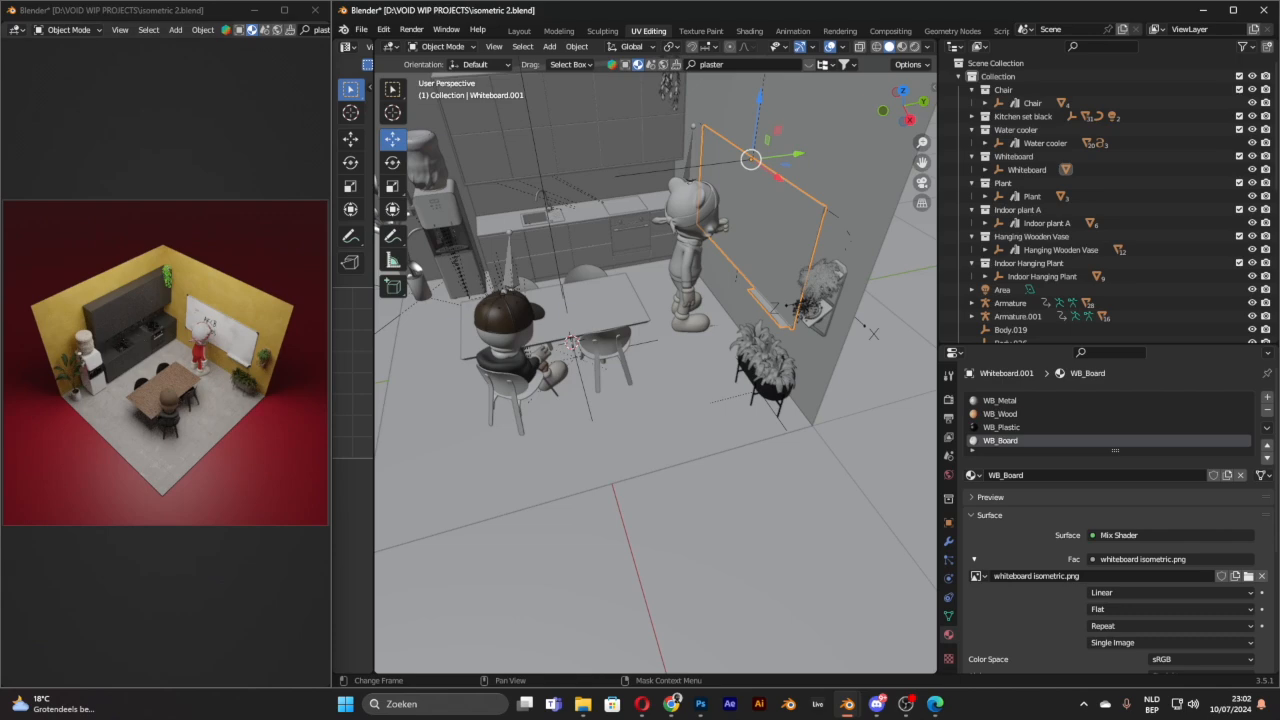
Step: Switch to Mixamo and try the Taunt animation on the bear character, scrubbing through its frames
left_click_drag(0, 143, 329, 89)
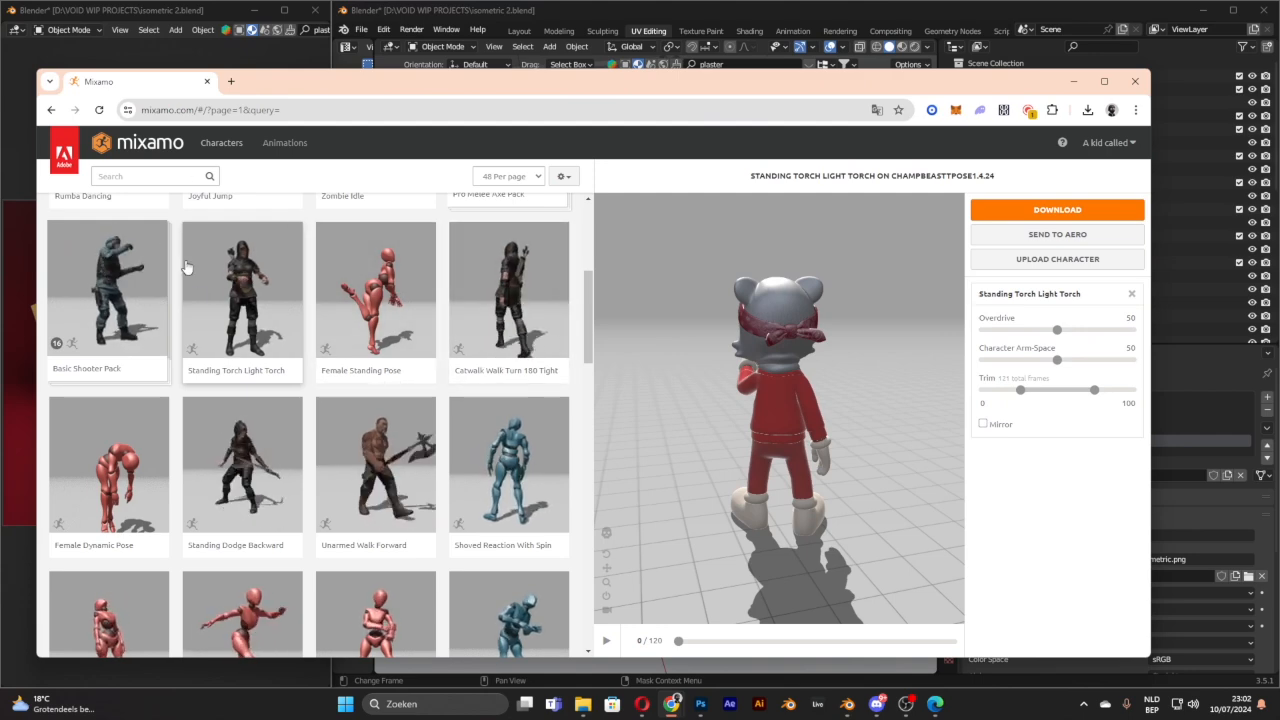
scroll(189, 340, "down", 1)
scroll(195, 342, "down", 3)
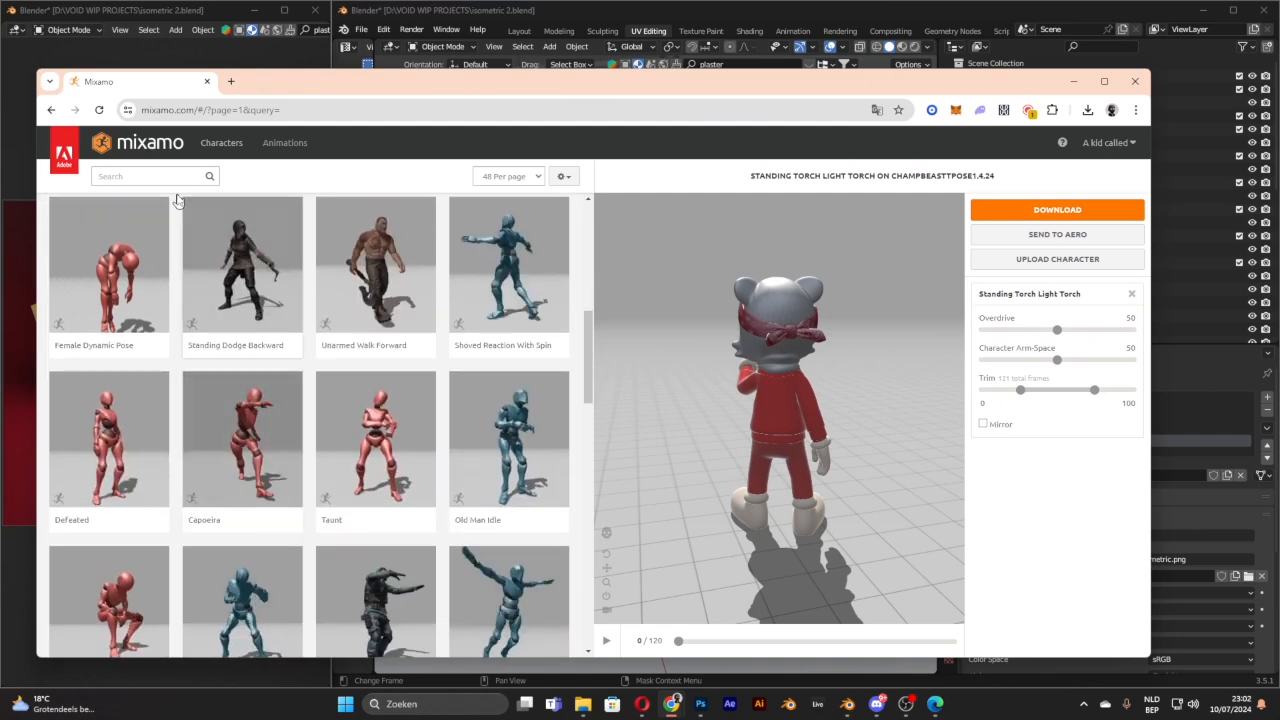
scroll(335, 360, "down", 1)
left_click(335, 360)
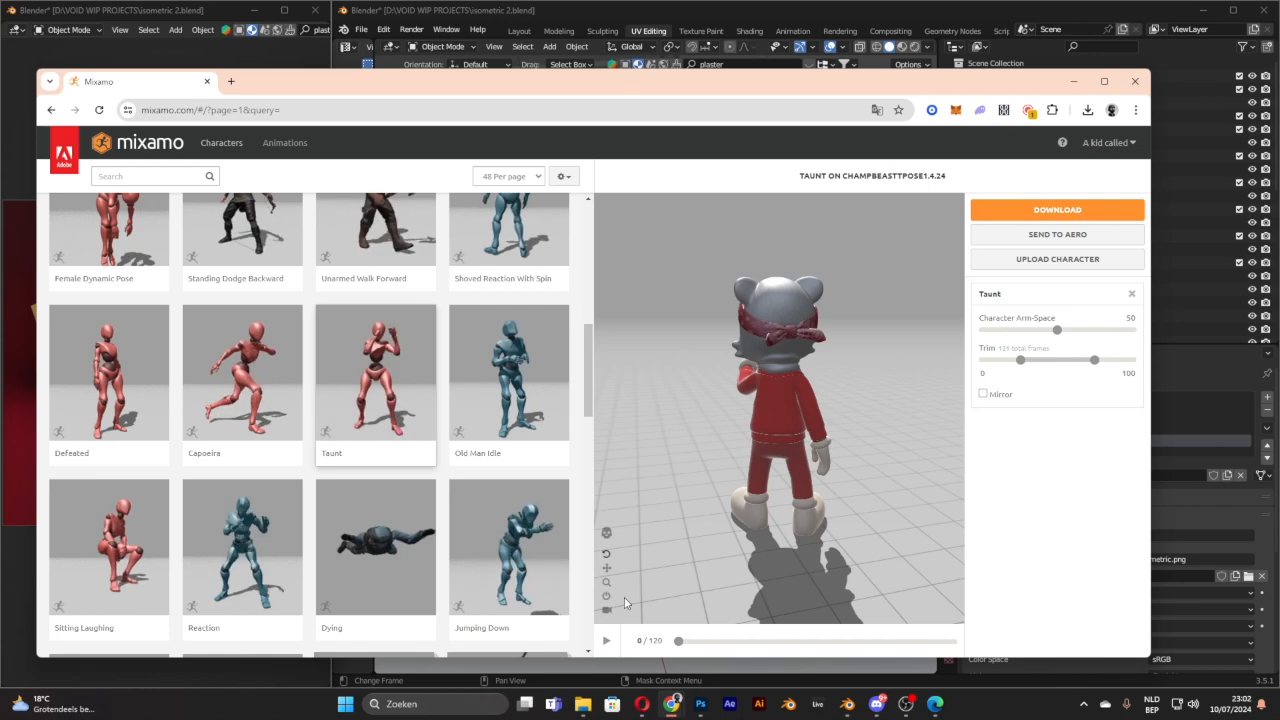
left_click(606, 645)
left_click_drag(785, 643, 721, 649)
scroll(460, 451, "down", 5)
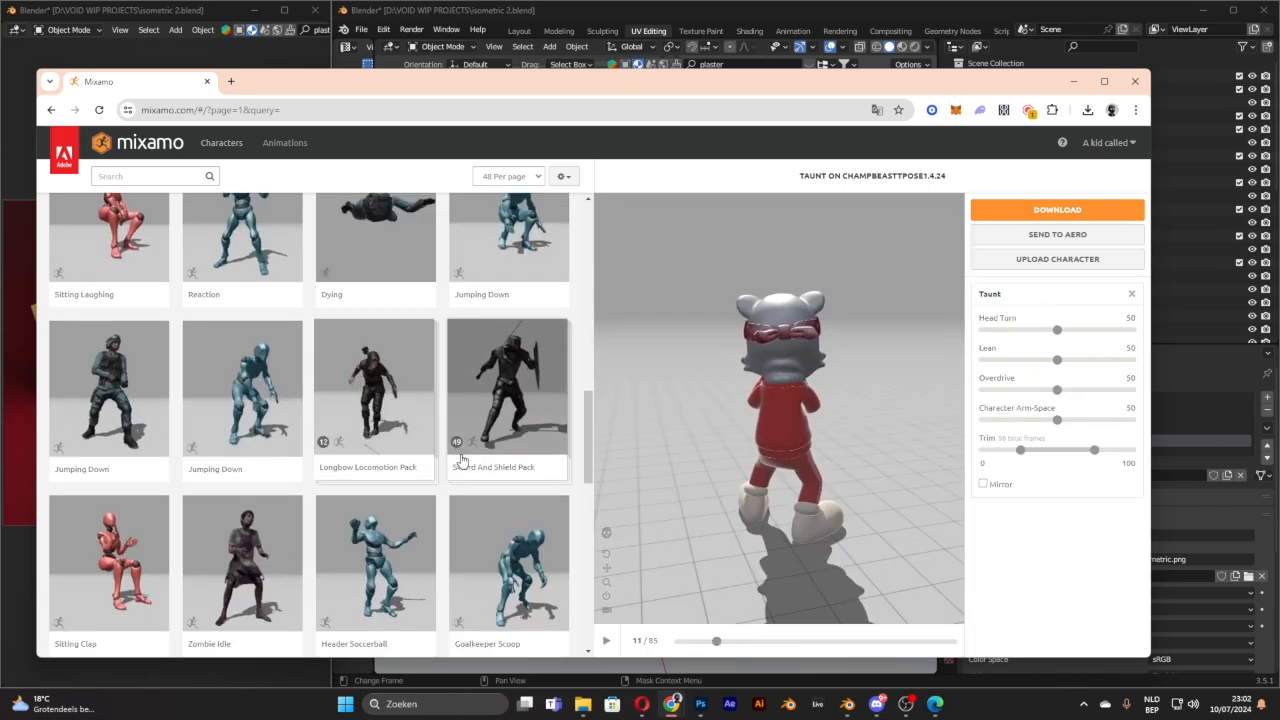
Step: Search the animations for "fax" and preview Sending Fax on the bear character
left_click(145, 176)
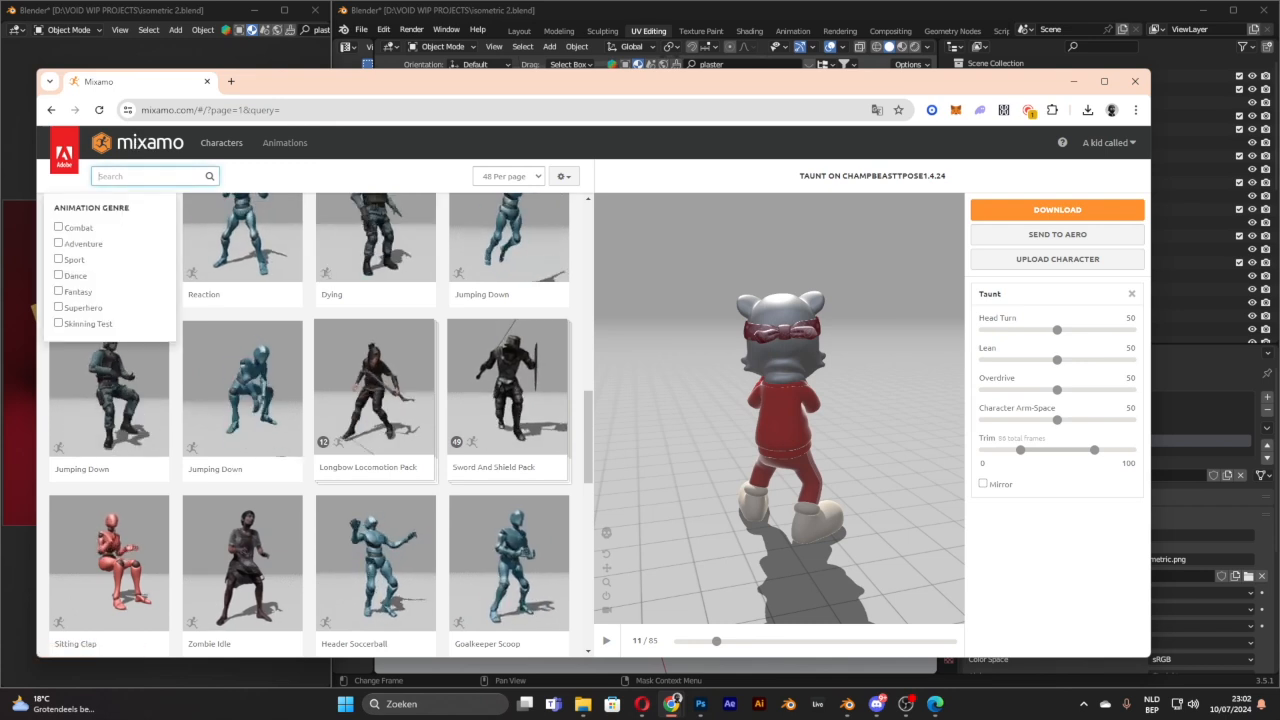
type("fax")
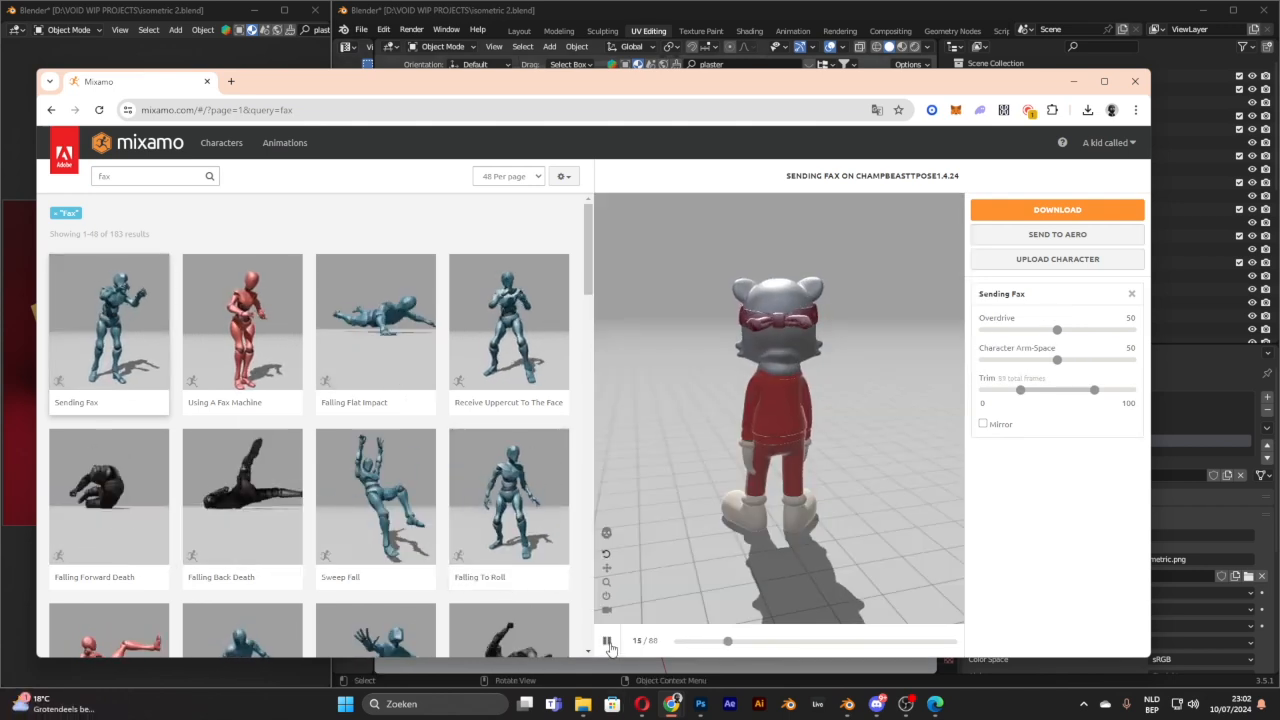
Step: Pause the Sending Fax animation, scrub it to about frame 135, and download the character as FBX Binary with skin at 30 fps
left_click(607, 642)
left_click(730, 642)
left_click_drag(730, 642, 736, 642)
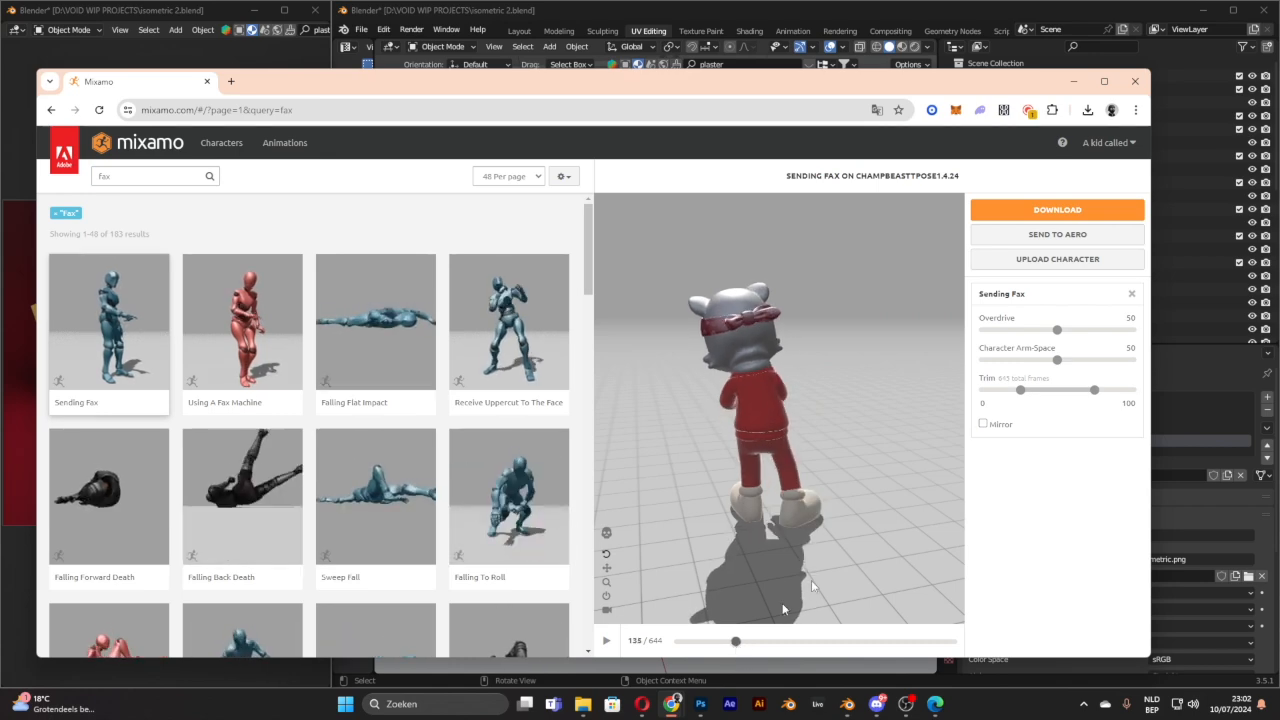
left_click(1092, 210)
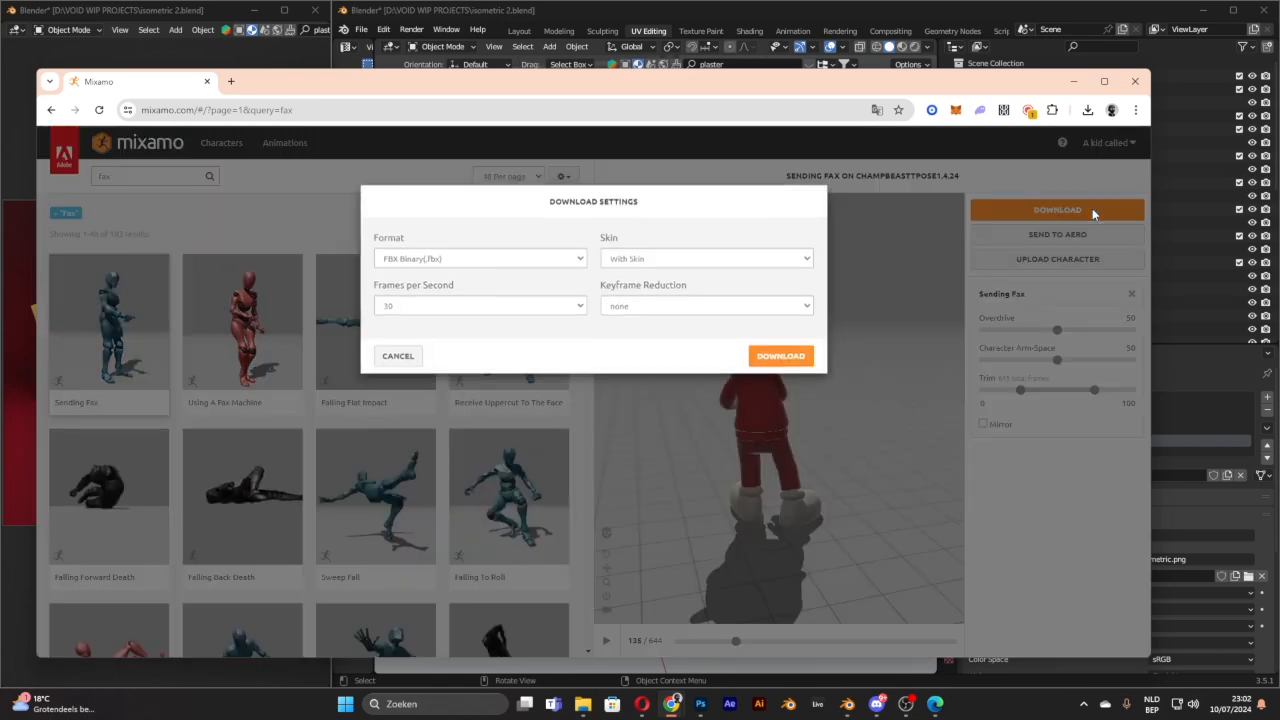
left_click(781, 363)
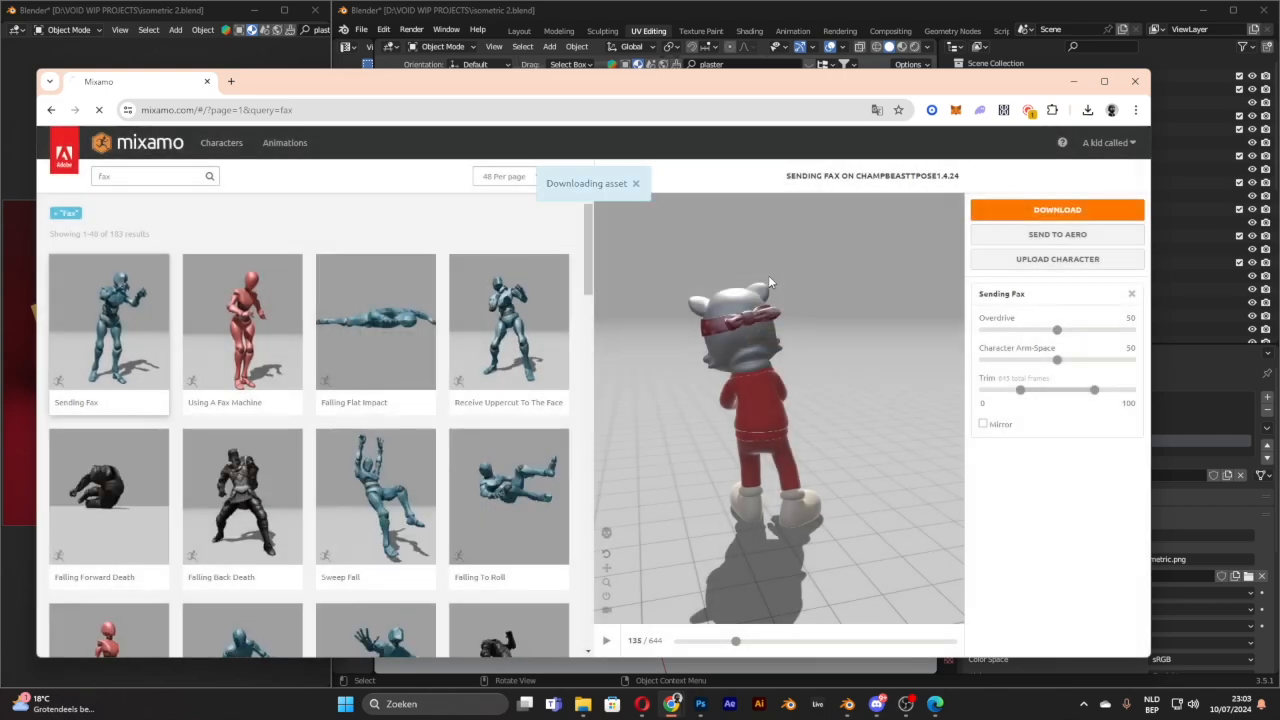
Step: Switch to Blender and import Sending Fax (2).fbx from the Downloads folder as an FBX
left_click_drag(1014, 86, 655, 160)
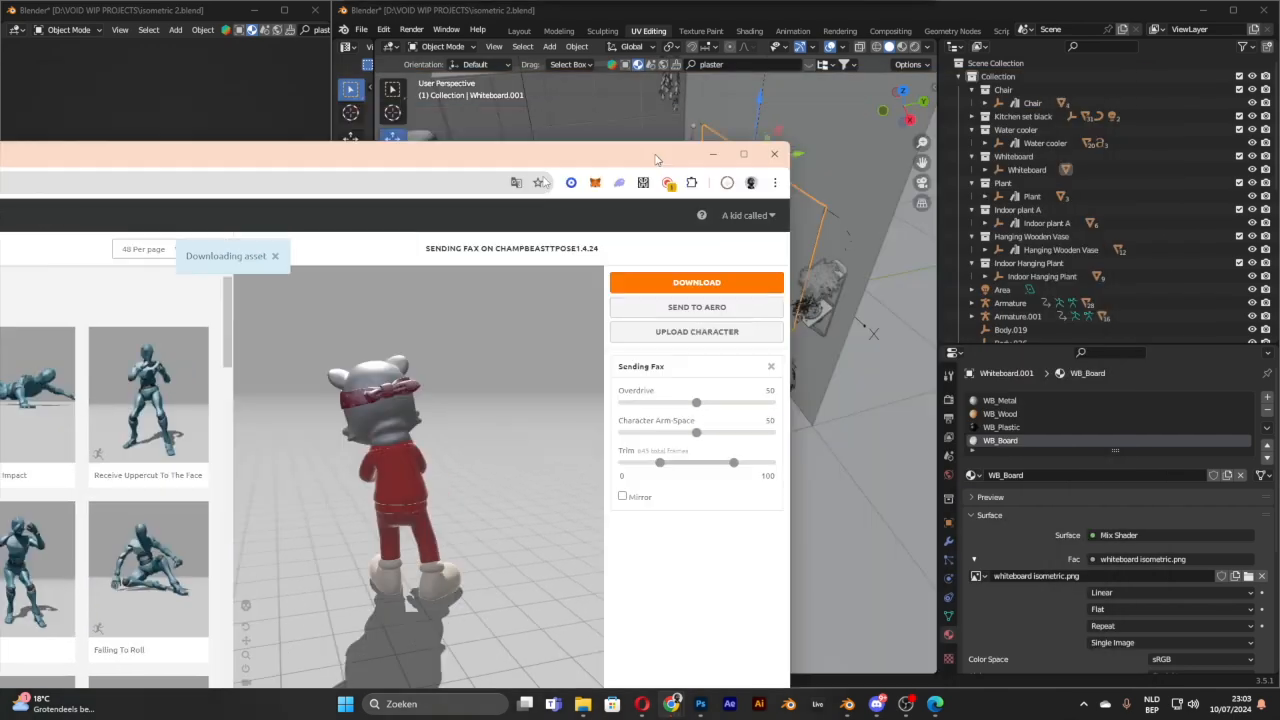
left_click(712, 153)
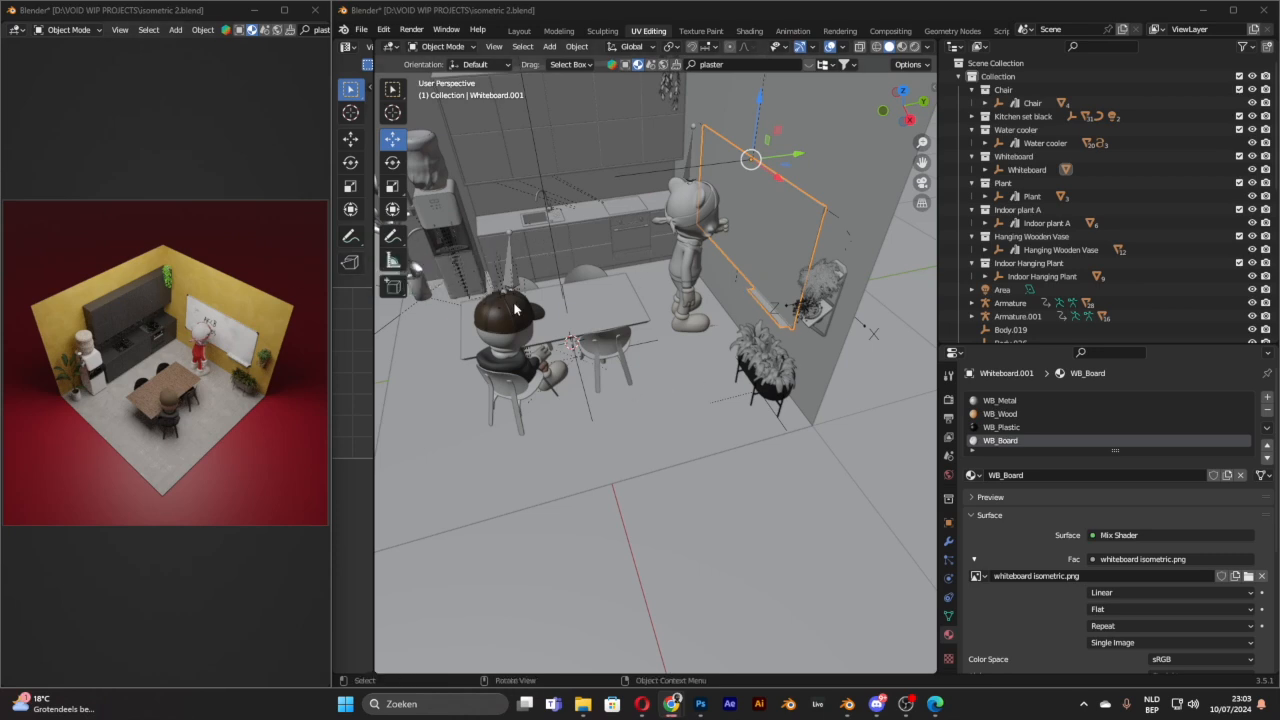
left_click(361, 30)
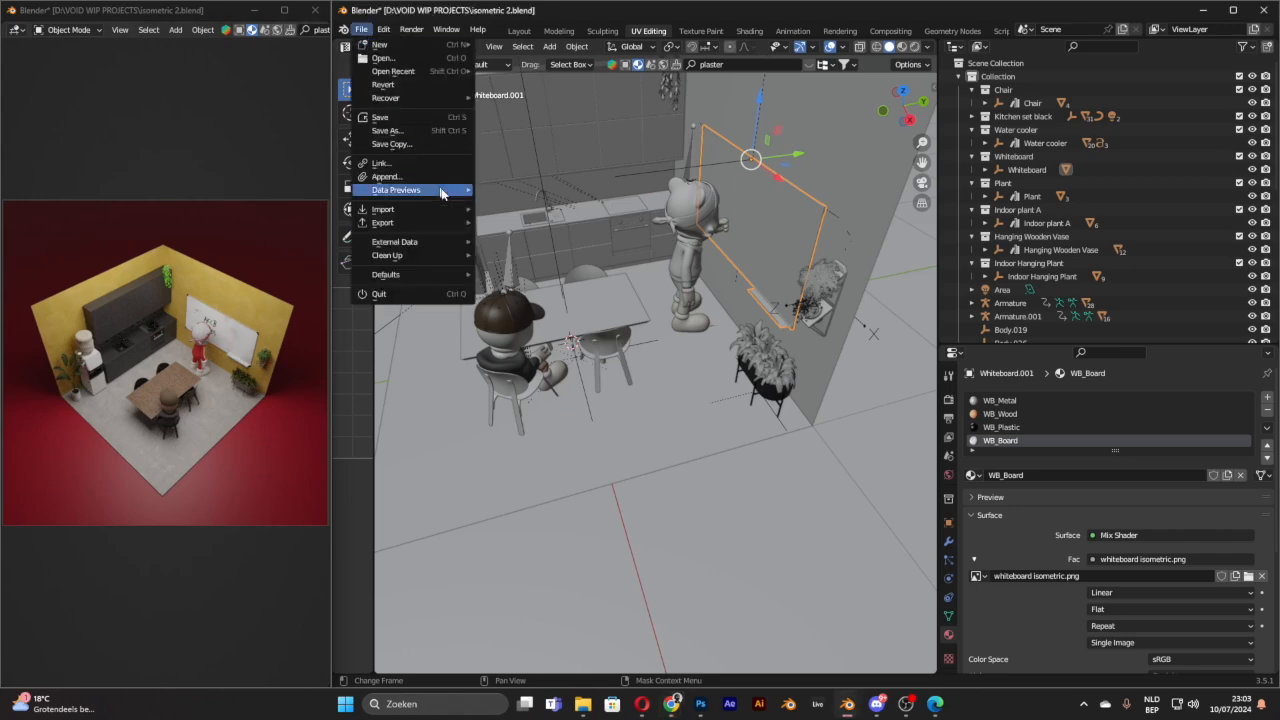
mouse_move(444, 209)
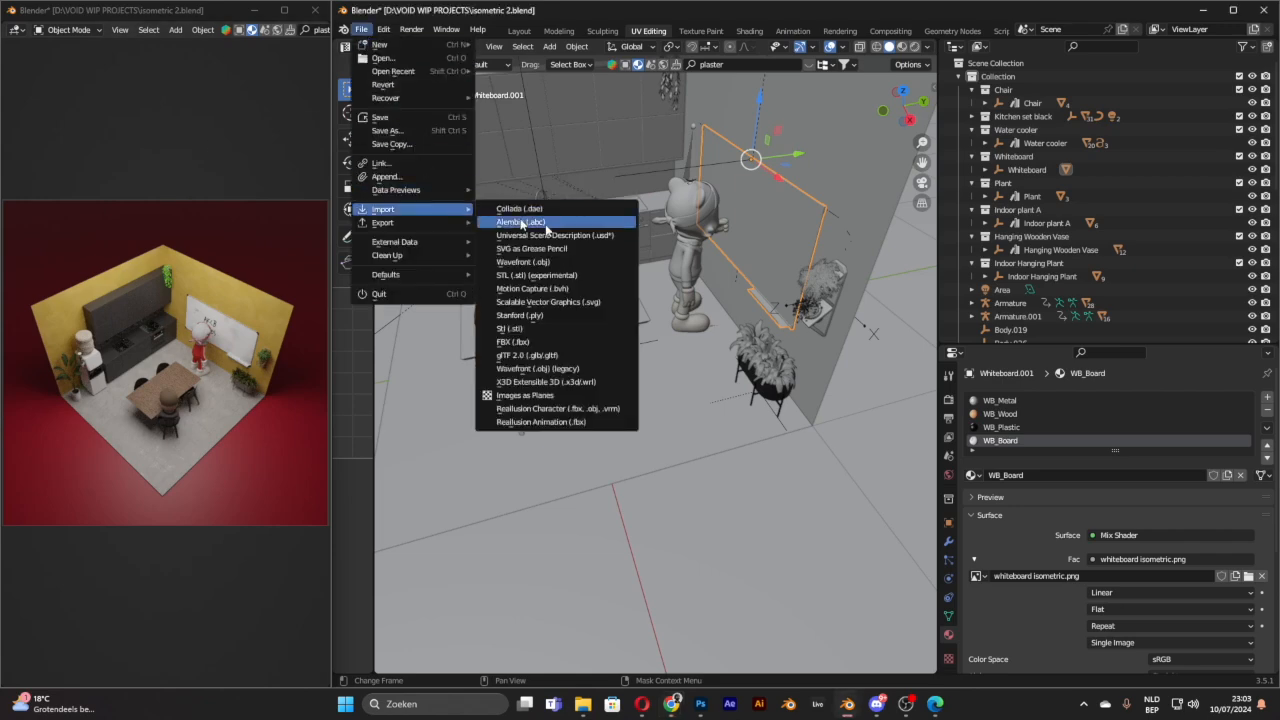
left_click(547, 342)
left_click_drag(1021, 211, 1025, 256)
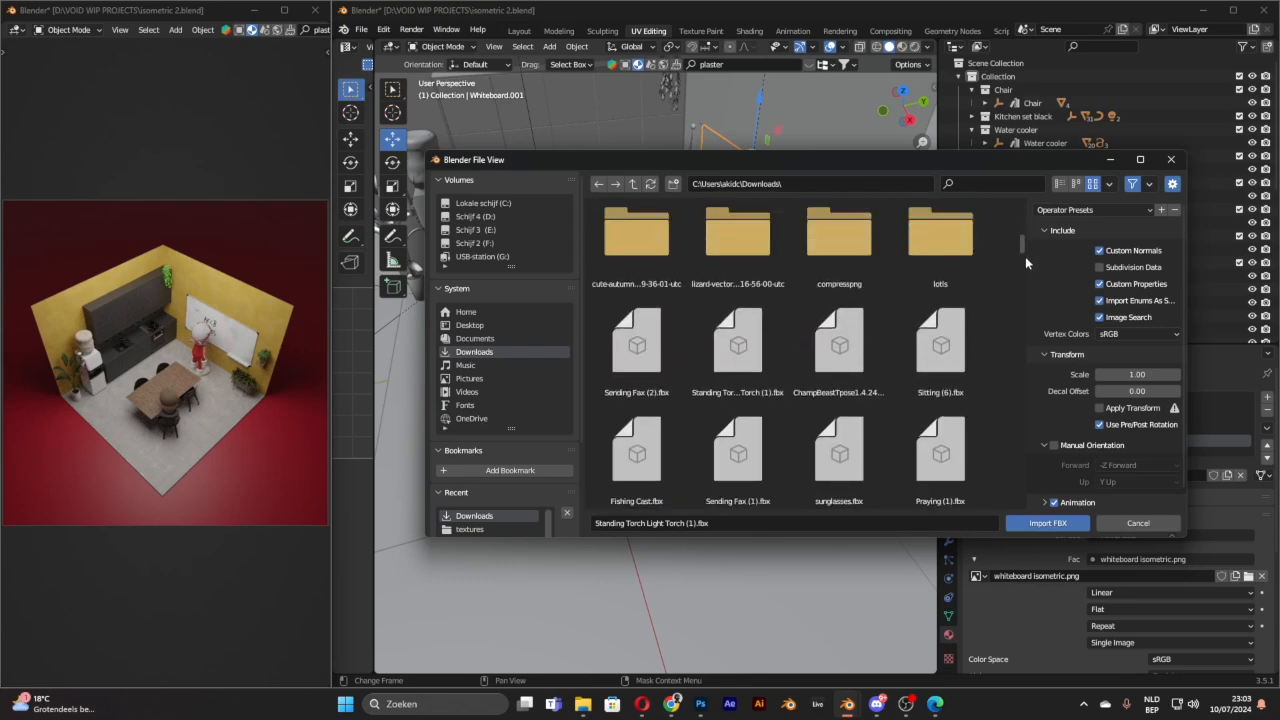
double_click(645, 332)
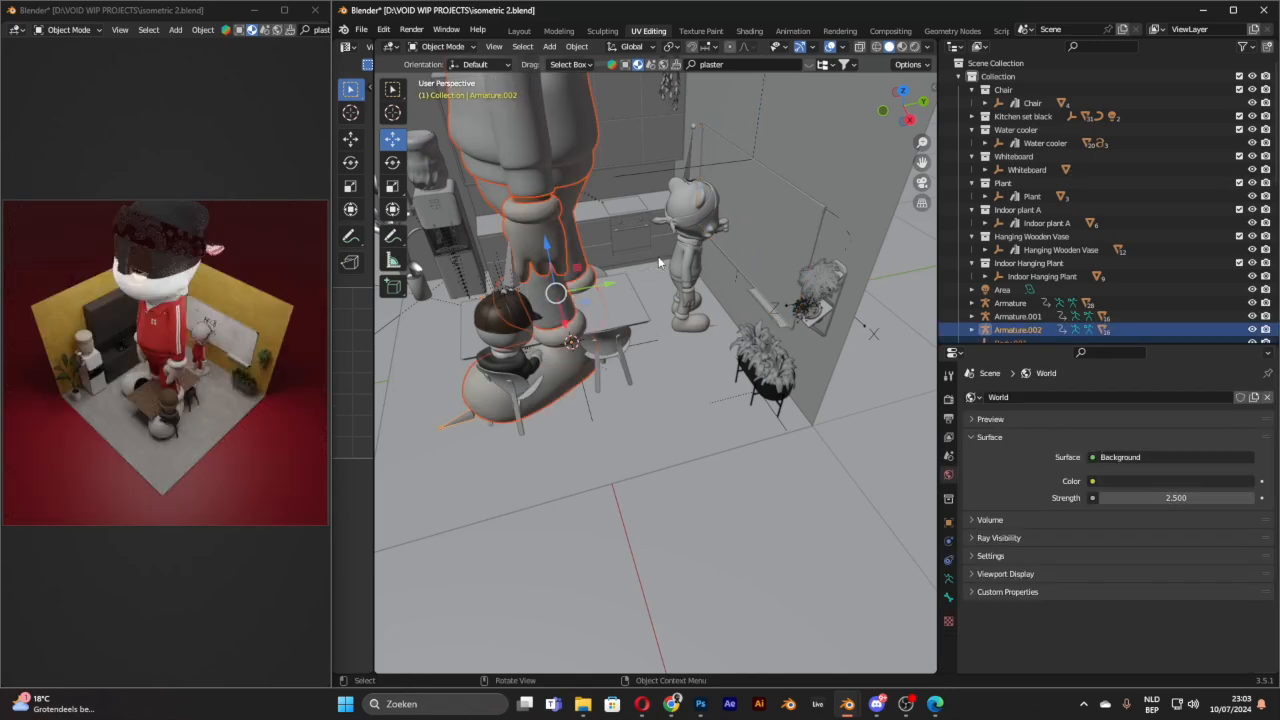
Step: Scale the imported bear down to match the other characters, turn it around, and move it beside the kitchen counter
key("s")
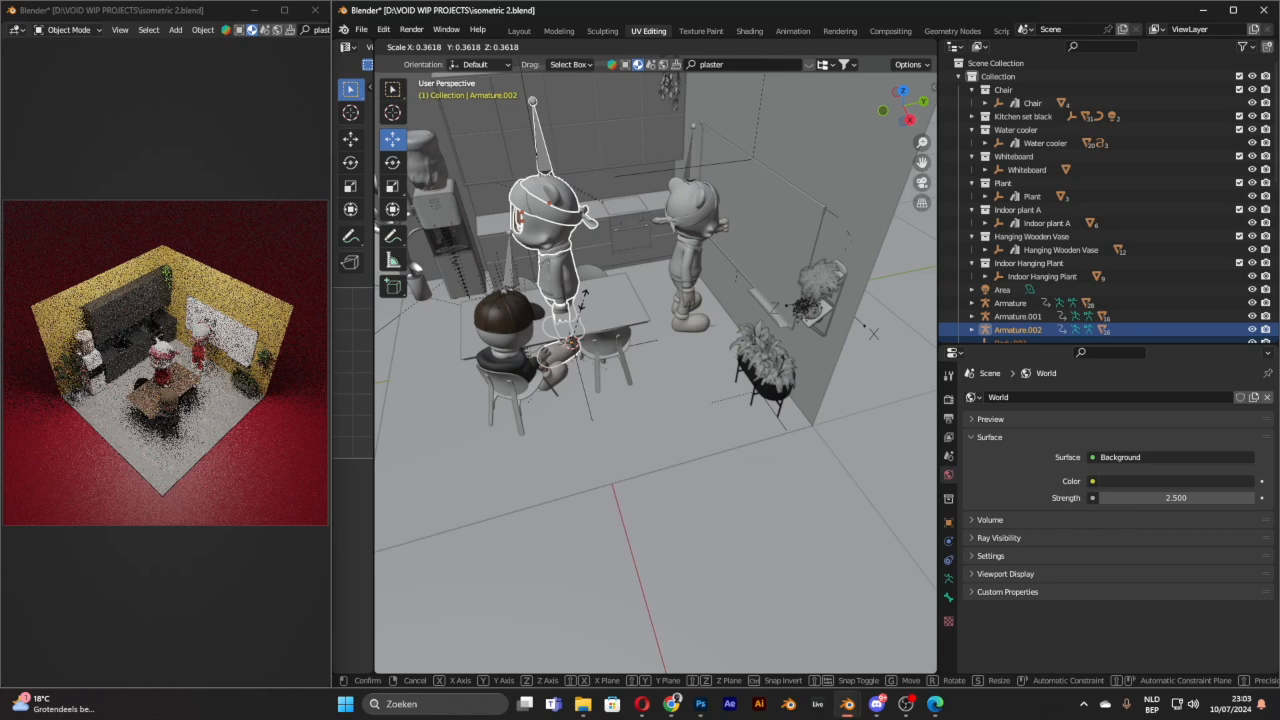
left_click(581, 311)
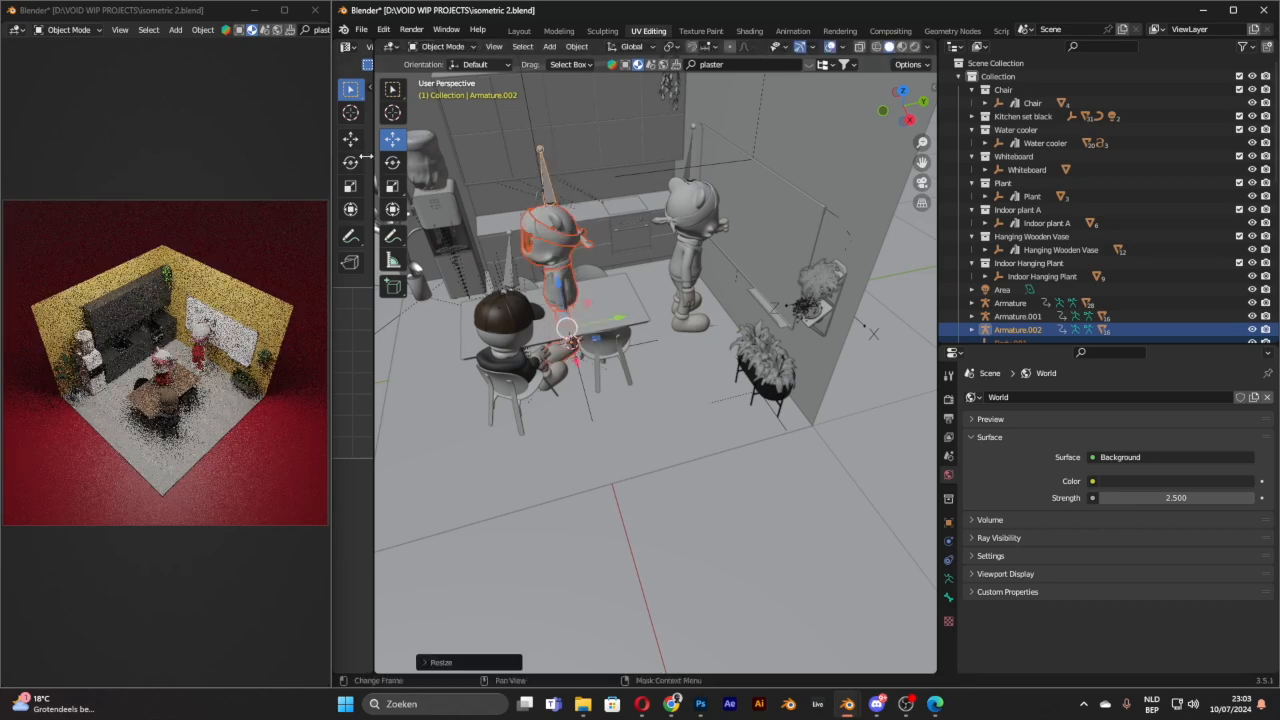
left_click(392, 162)
left_click_drag(591, 362, 420, 265)
left_click(392, 139)
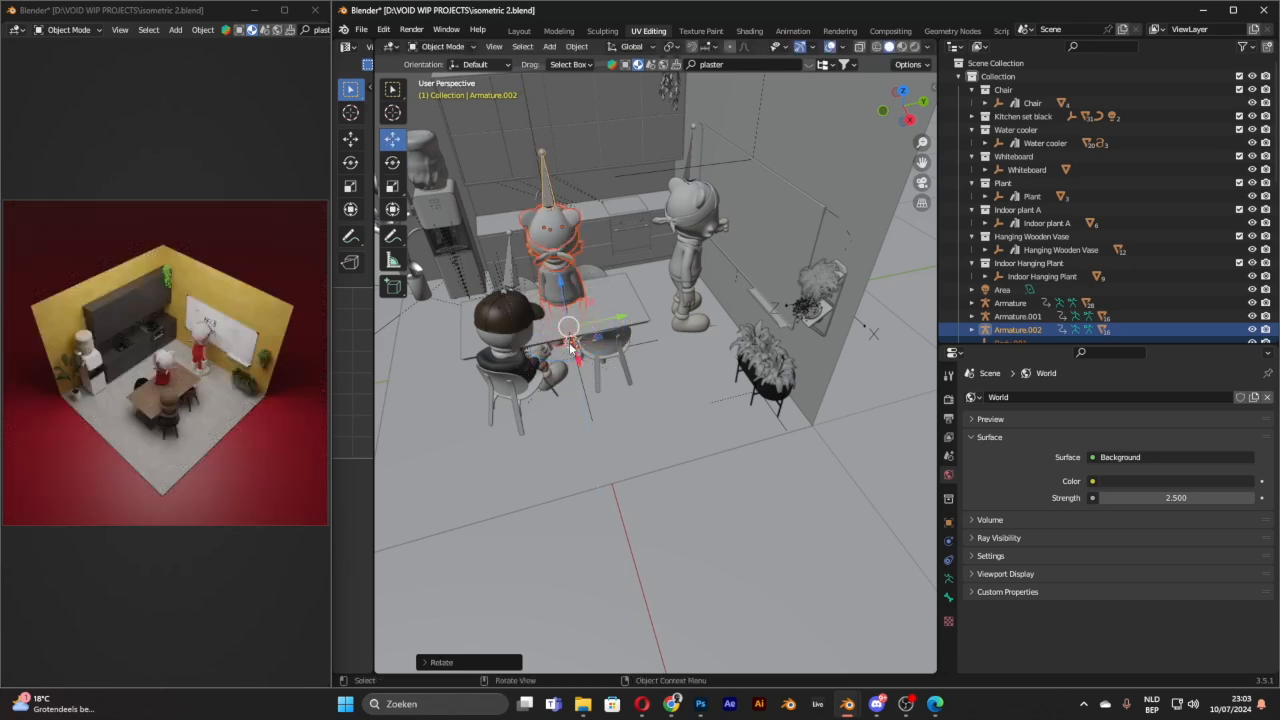
left_click_drag(575, 355, 570, 310)
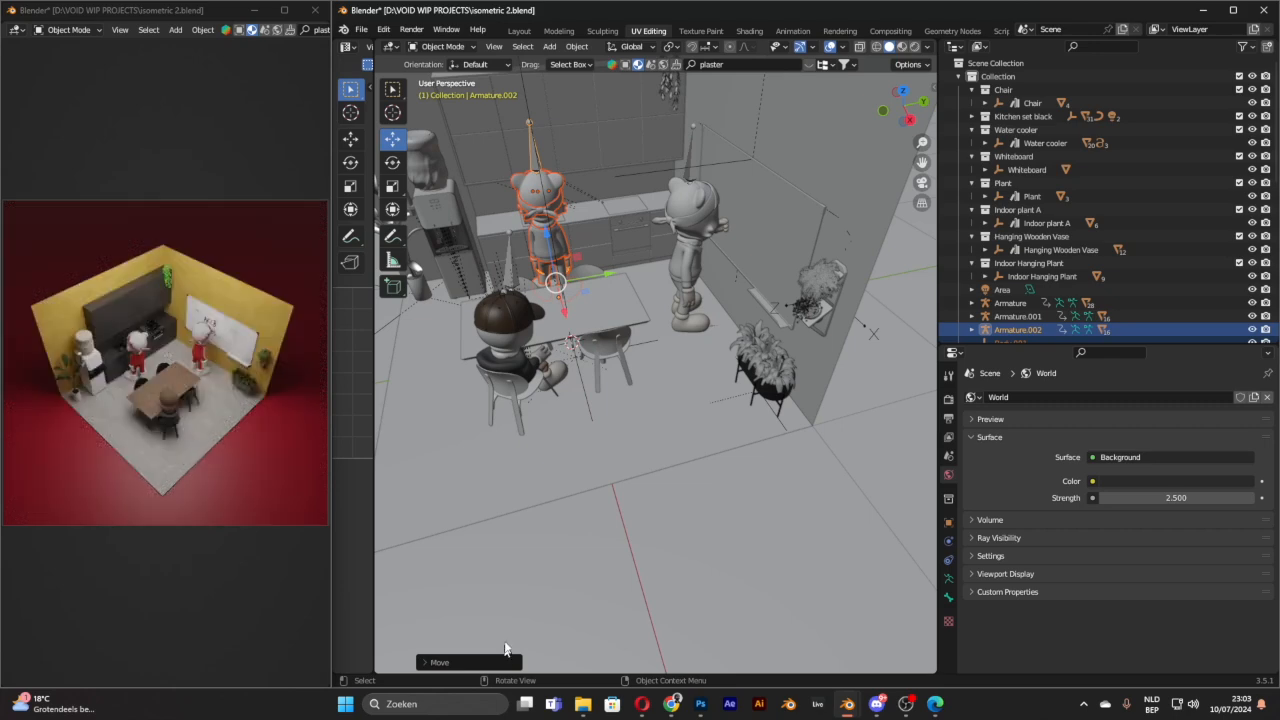
Step: Close the separate render preview window and set the maximized main window to the Layout workspace with a taller timeline
scroll(505, 650, "down", 2)
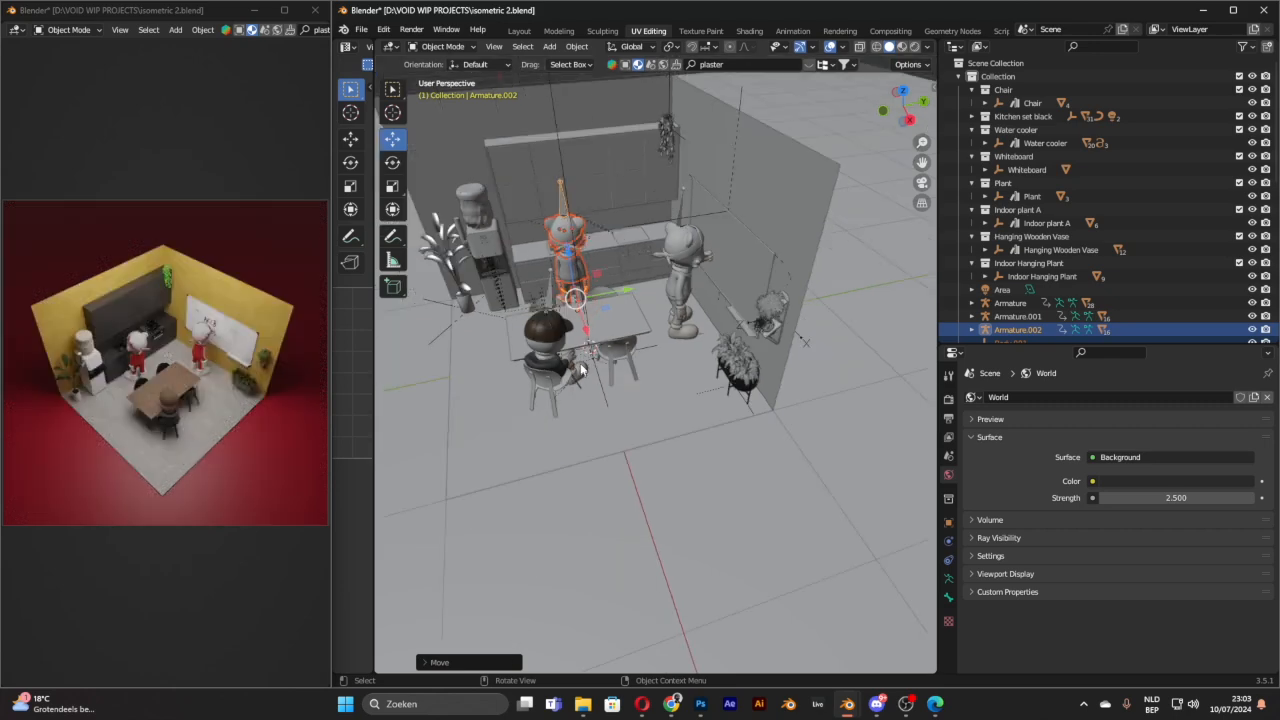
left_click(1233, 10)
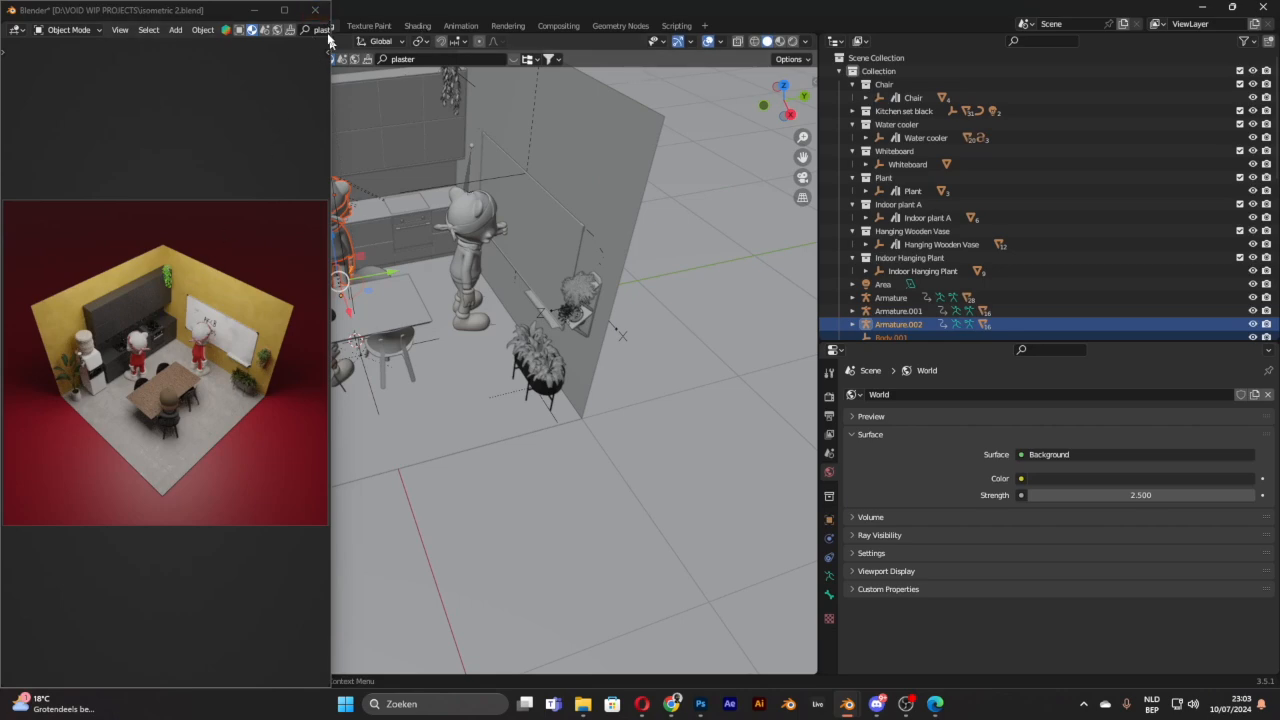
left_click(315, 10)
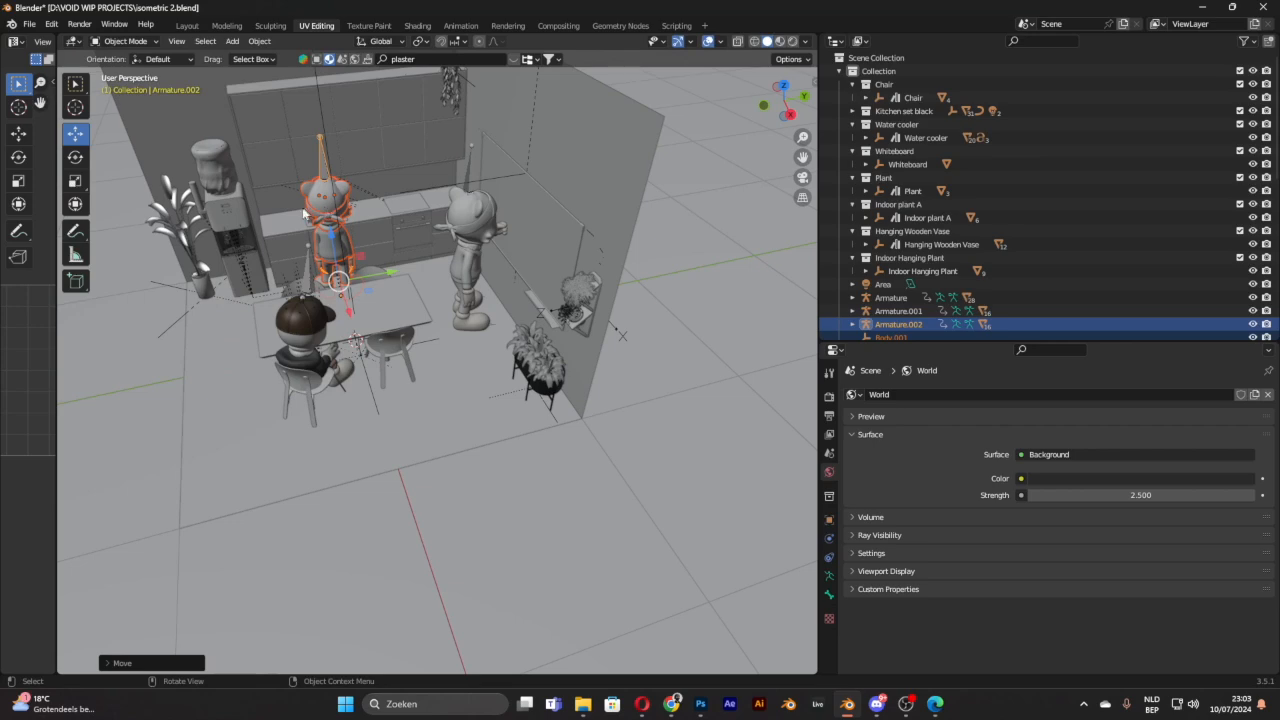
left_click(187, 25)
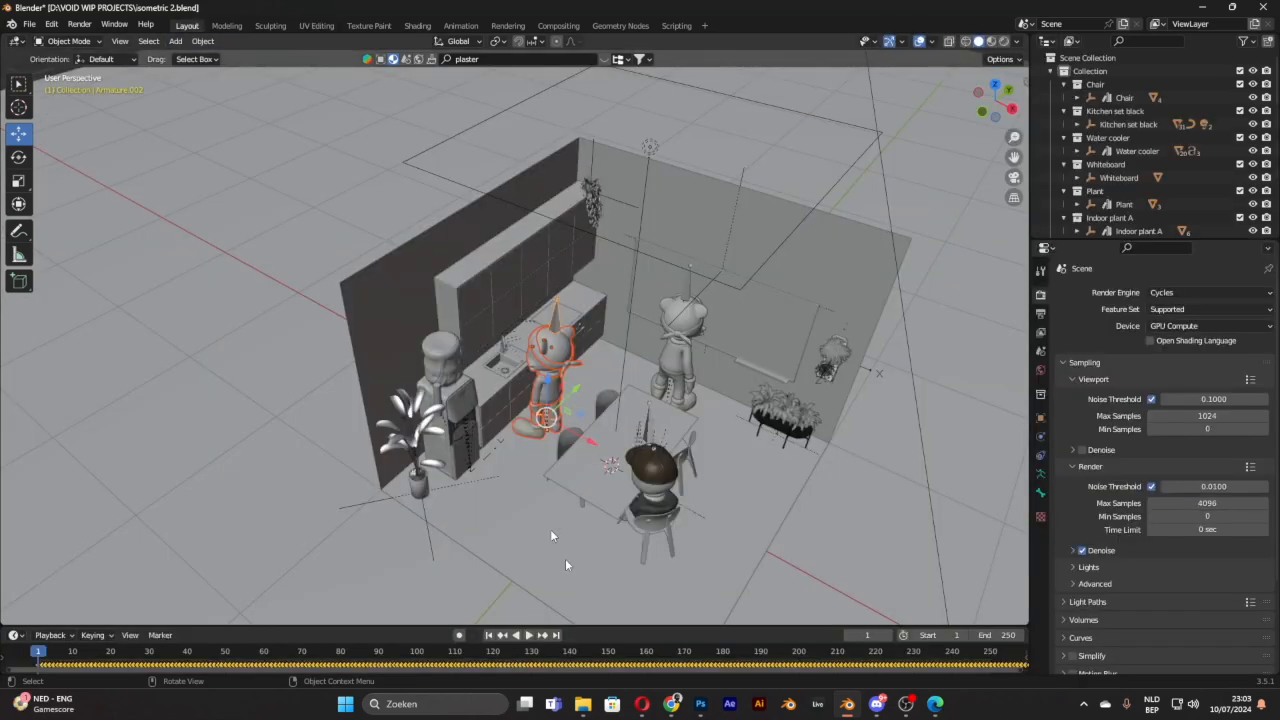
left_click_drag(605, 627, 609, 503)
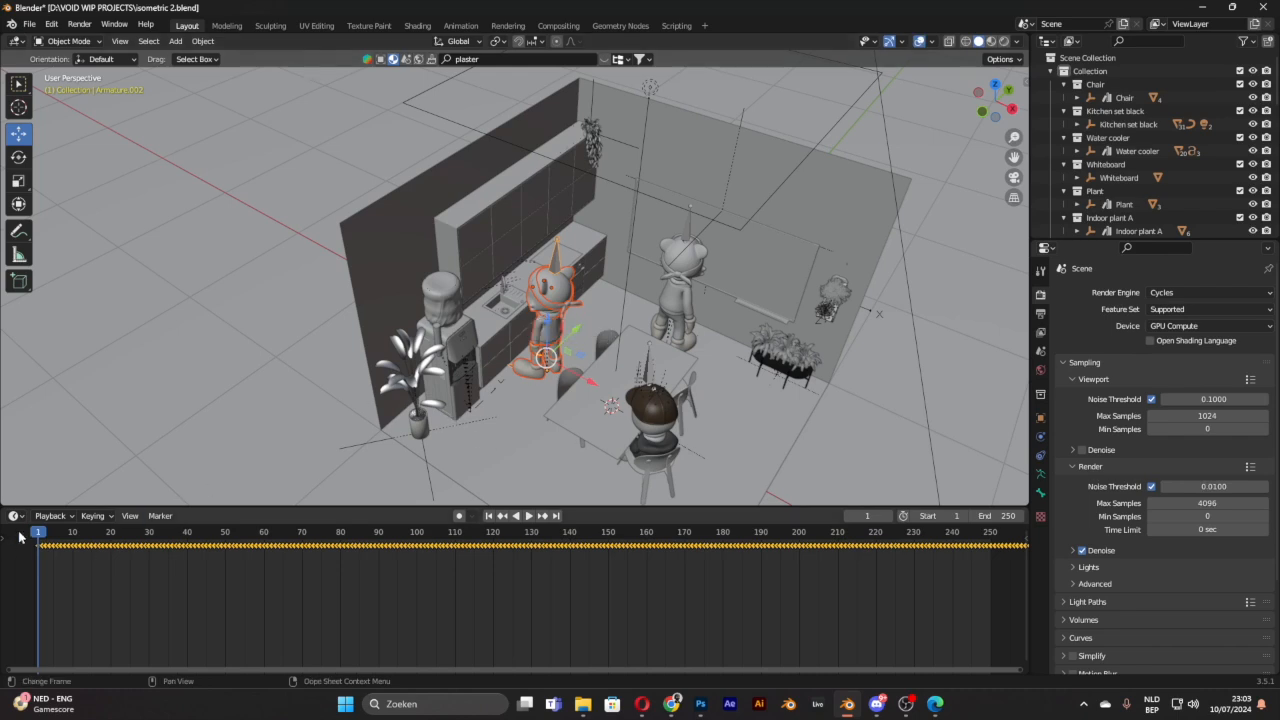
Step: Play the scene's animation to review the imported bear's poses, and return the playhead to frame 0
key("space")
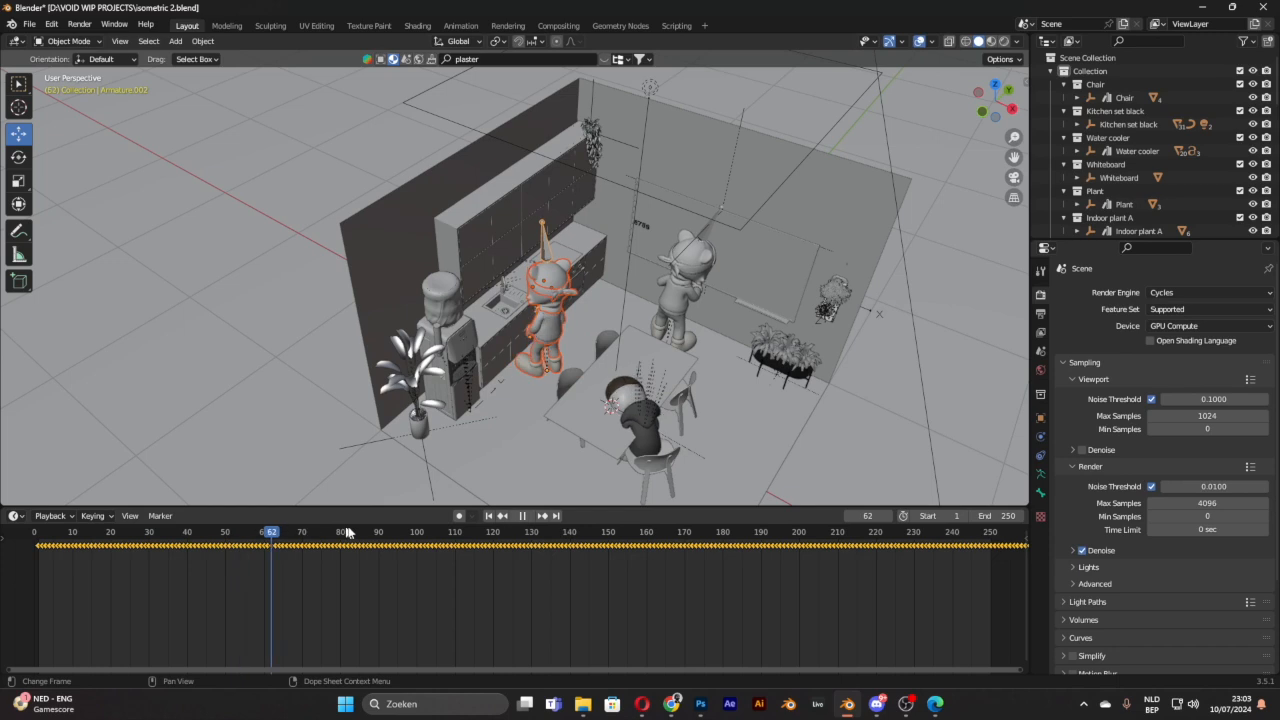
key("space")
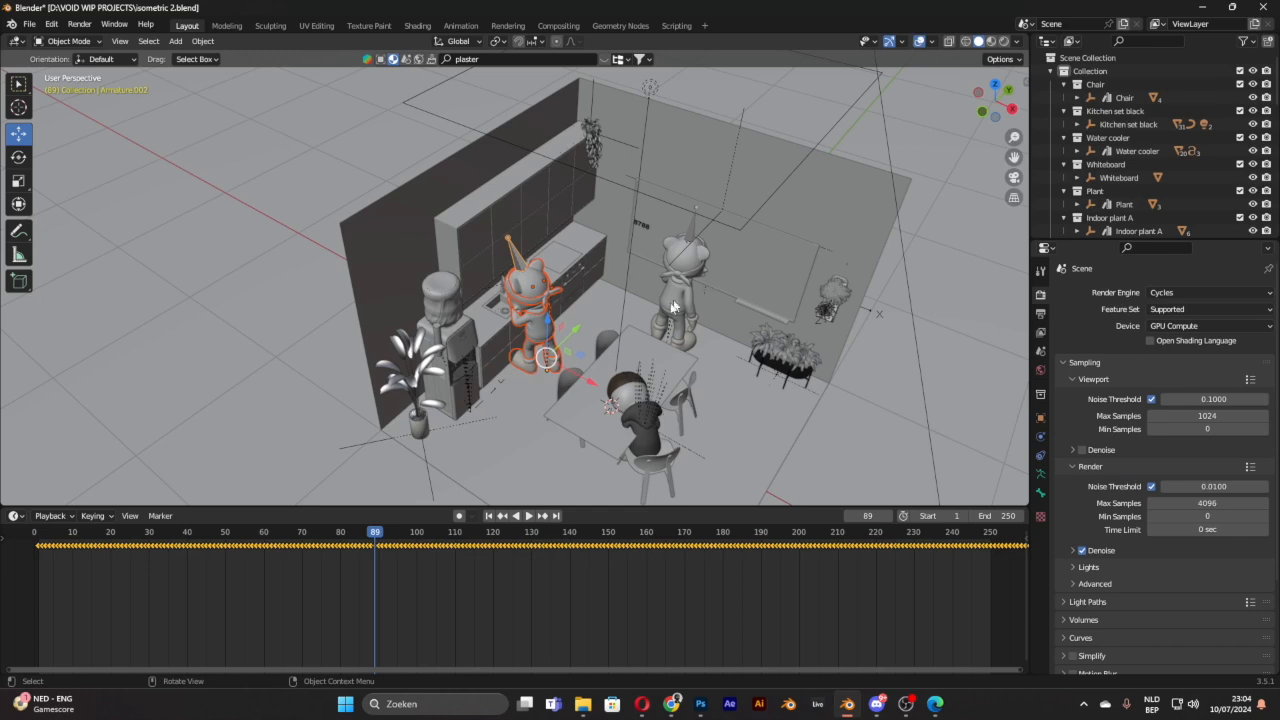
left_click_drag(378, 537, 34, 548)
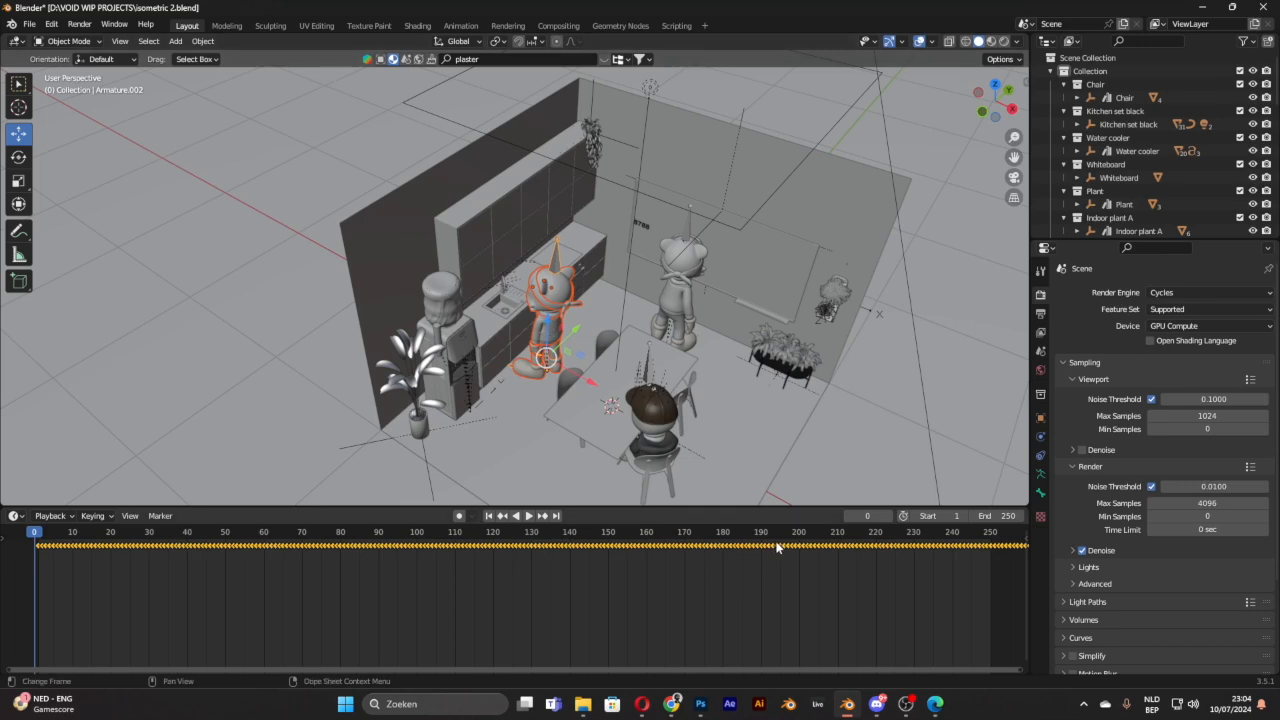
Step: Shift the imported bear's keyframes about 100 frames earlier and nudge the bear slightly along X away from the counter wall
key("g")
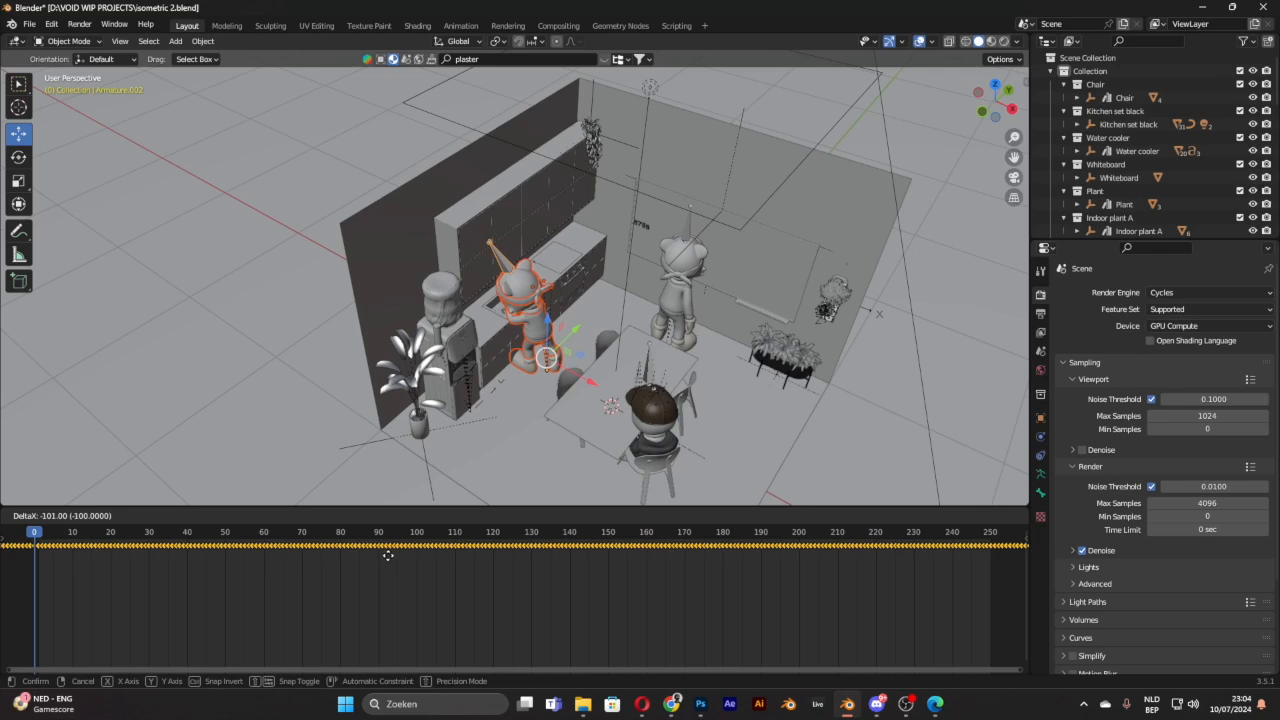
left_click(641, 404)
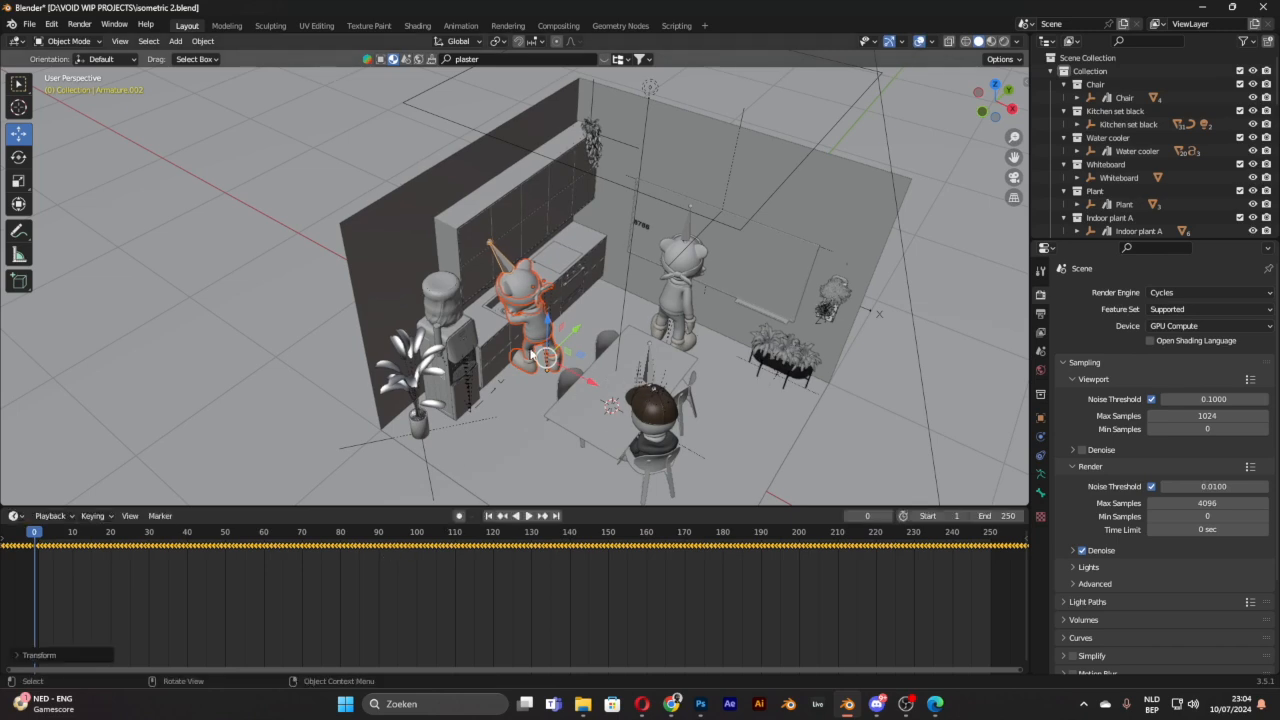
left_click_drag(568, 382, 588, 380)
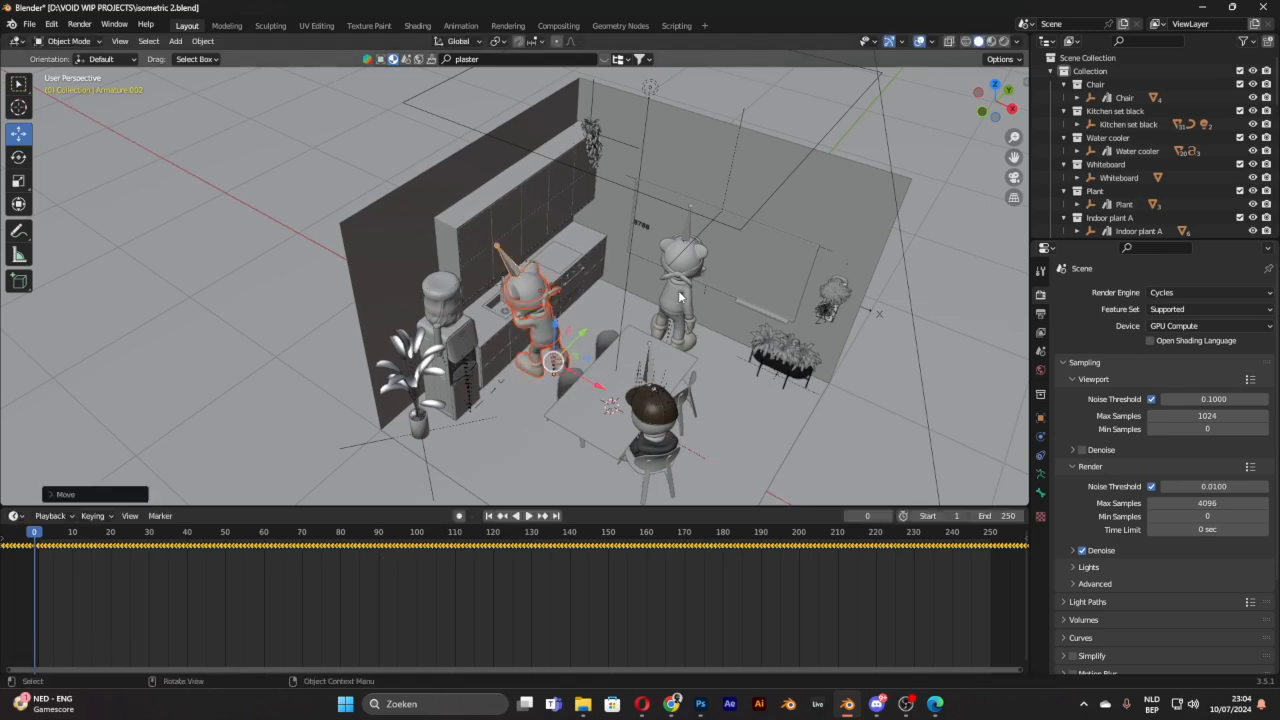
Step: Open a second Blender window and arrange it side by side with the main window, each filling half the screen
left_click_drag(284, 14, 1278, 220)
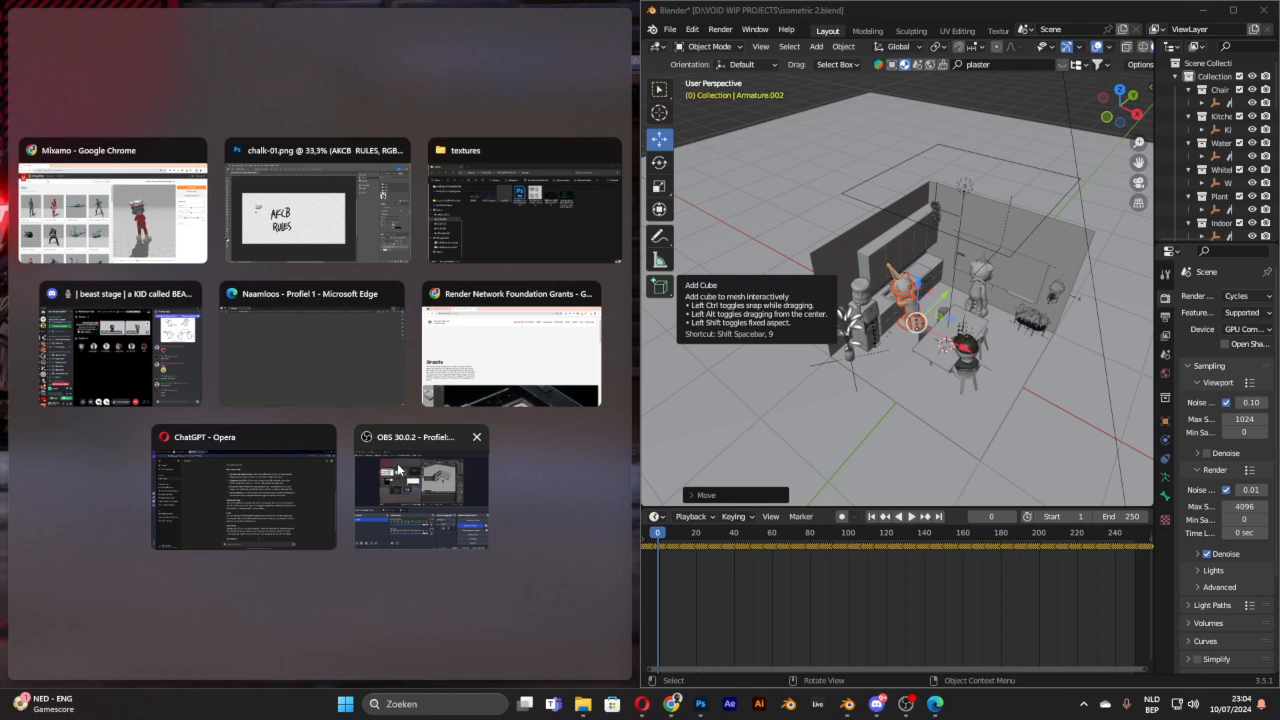
left_click(342, 203)
left_click(568, 9)
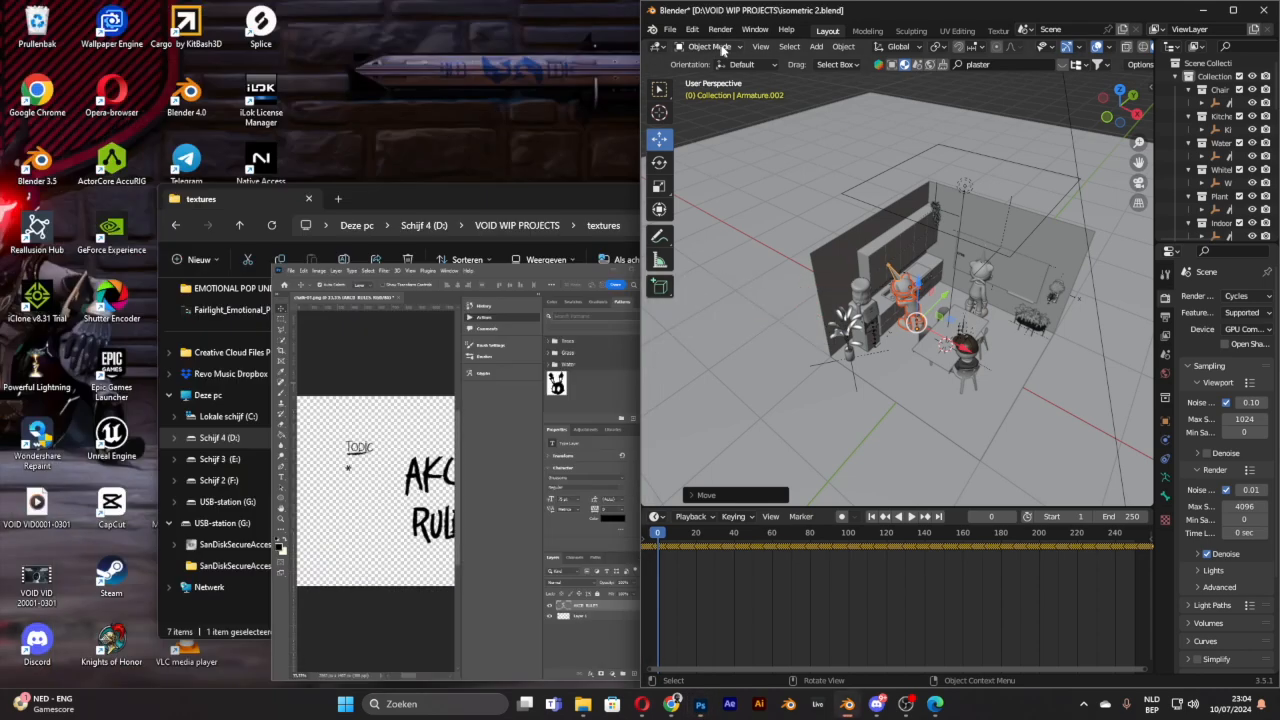
left_click(760, 30)
left_click(781, 47)
left_click_drag(858, 48, 0, 130)
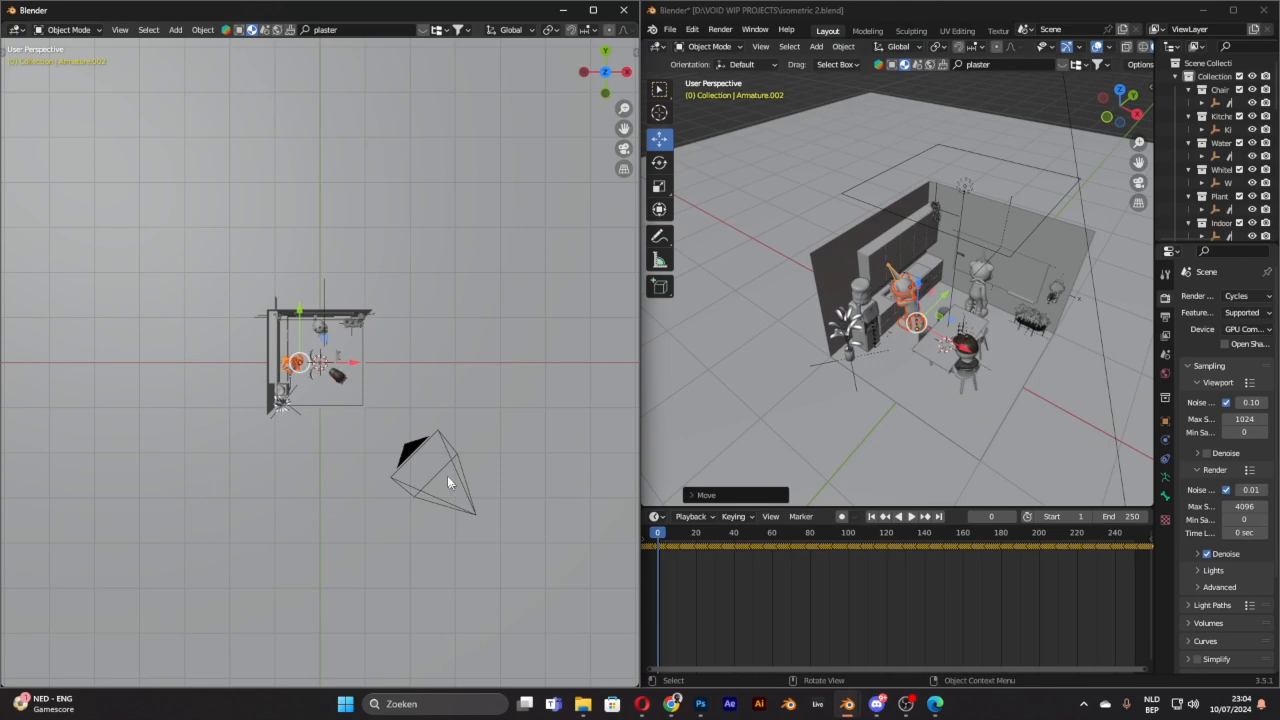
Step: Set the new window to a rendered camera view with overlays and gizmos hidden, and save the file
left_click(411, 451)
right_click(411, 451)
left_click(403, 257)
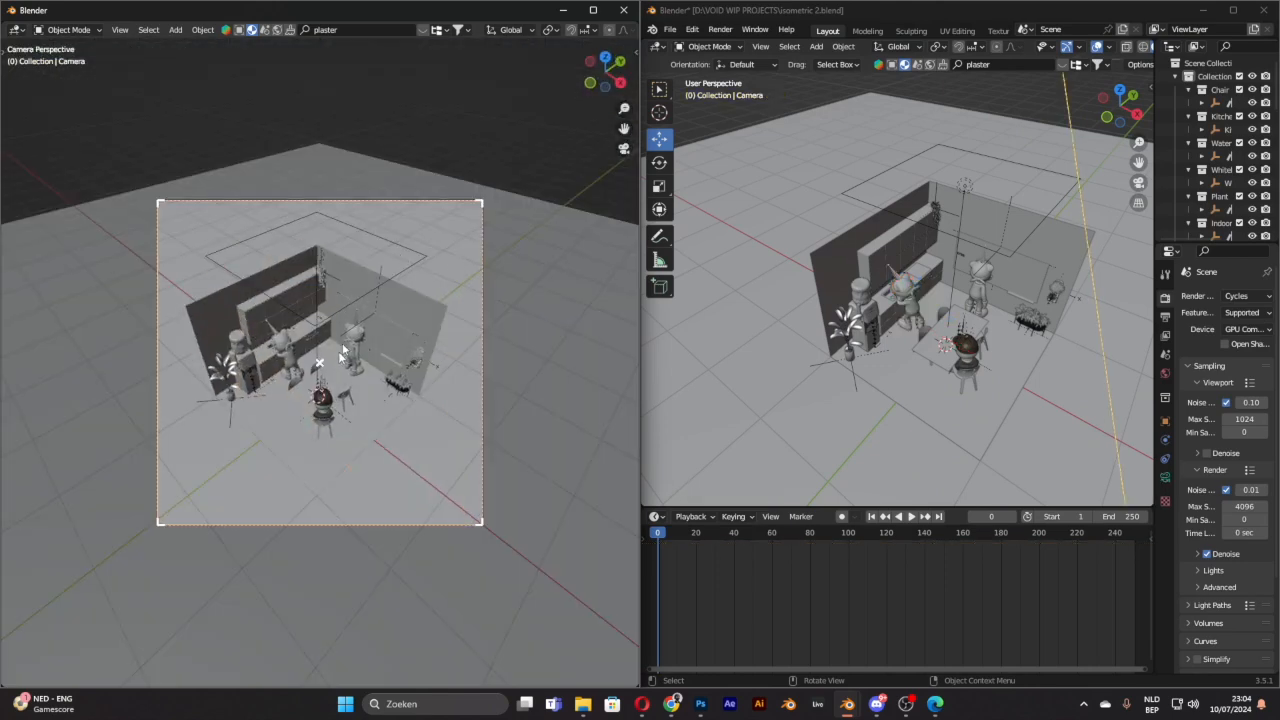
scroll(545, 38, "down", 4)
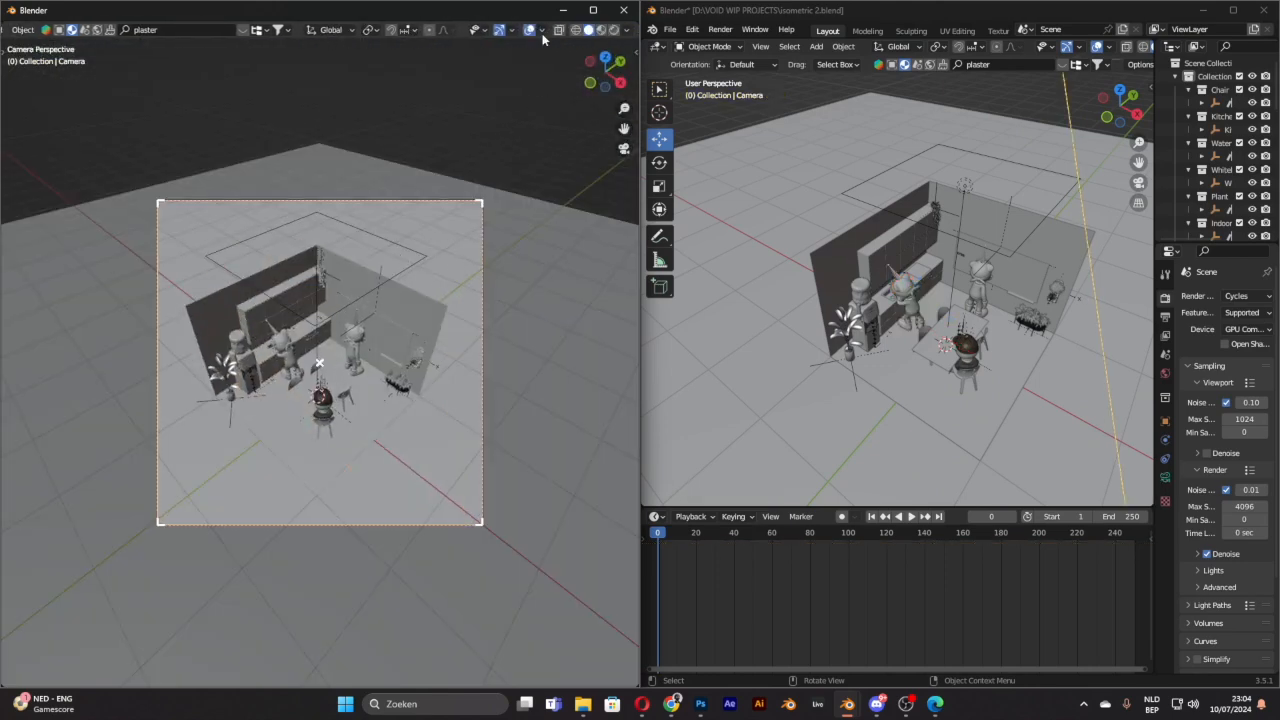
left_click(524, 30)
left_click(497, 30)
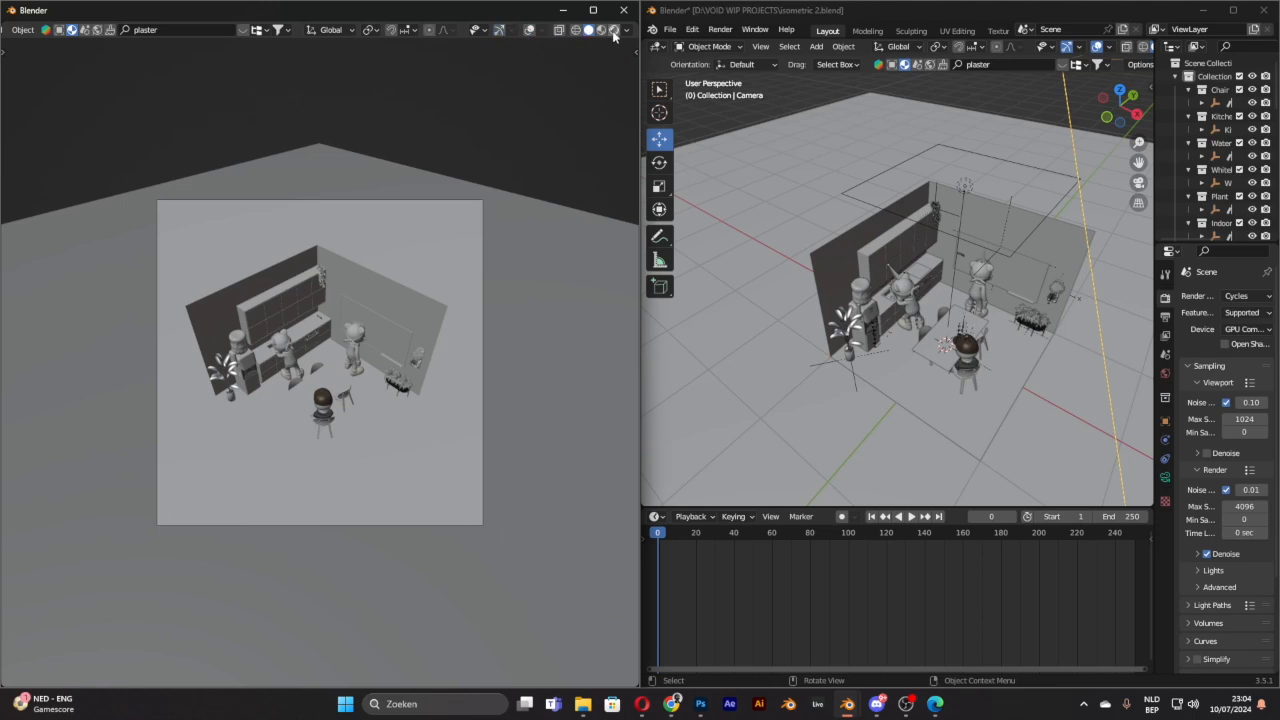
key("ctrl+s")
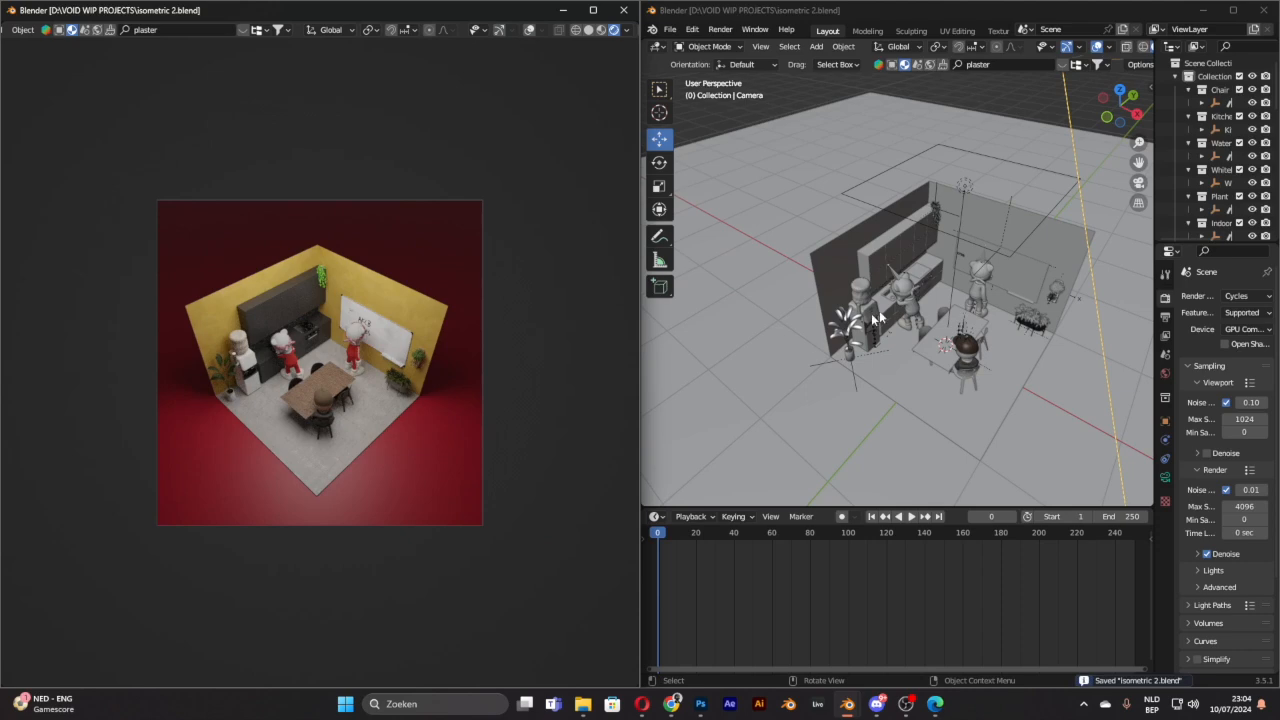
Step: Select the track top of the bear at the kitchen counter and expand its material's base colour settings in a widened properties area
scroll(947, 290, "up", 4)
scroll(972, 331, "up", 3)
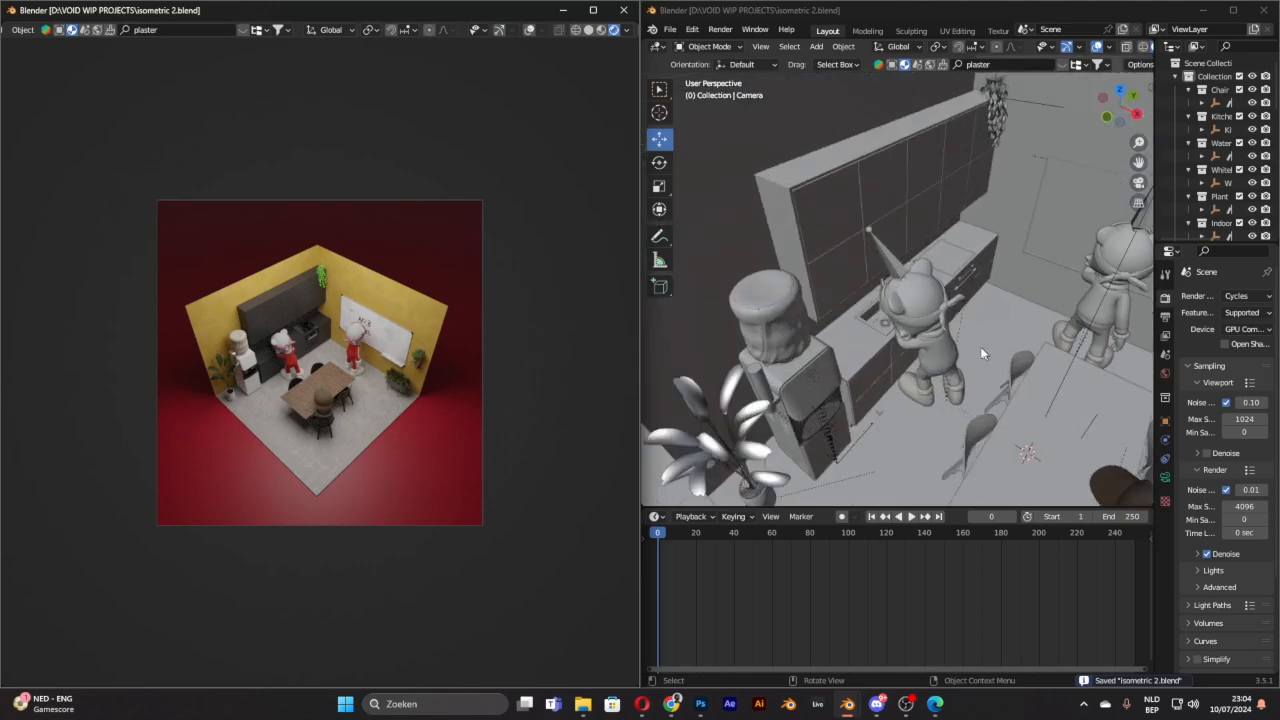
middle_click_drag(984, 348, 933, 309)
left_click(932, 382)
left_click(1165, 533)
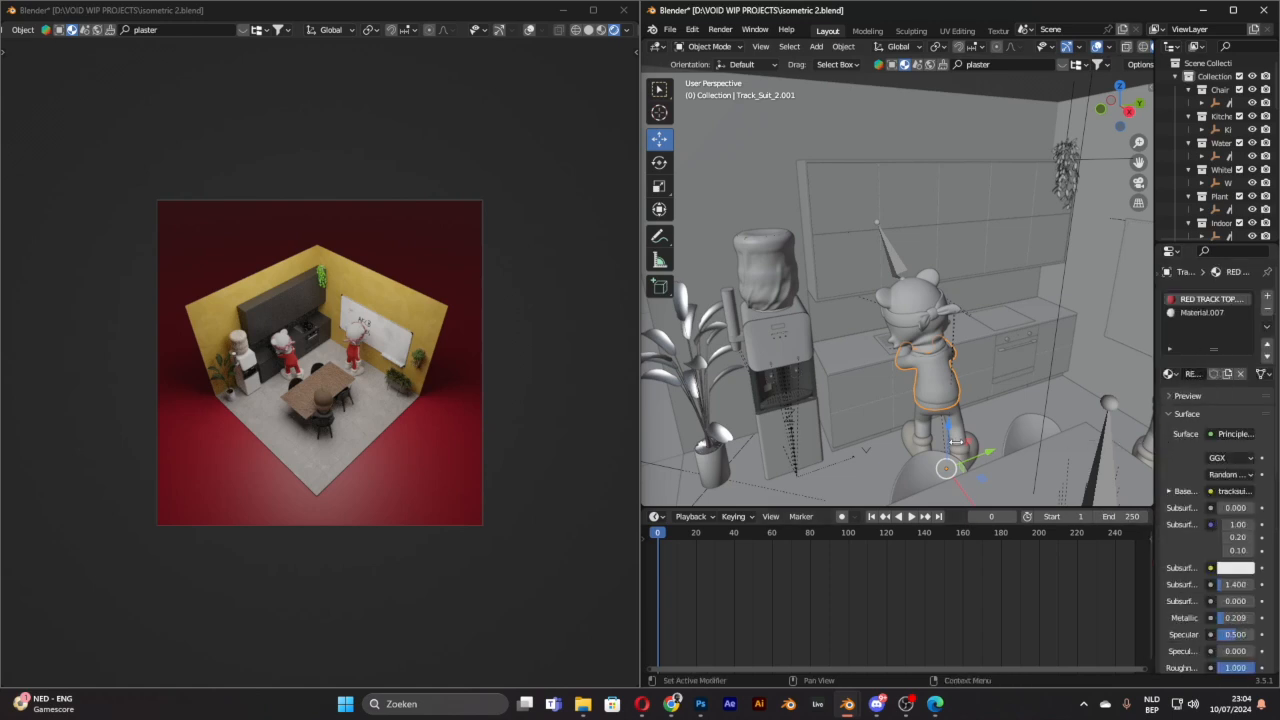
left_click_drag(1154, 455, 1030, 452)
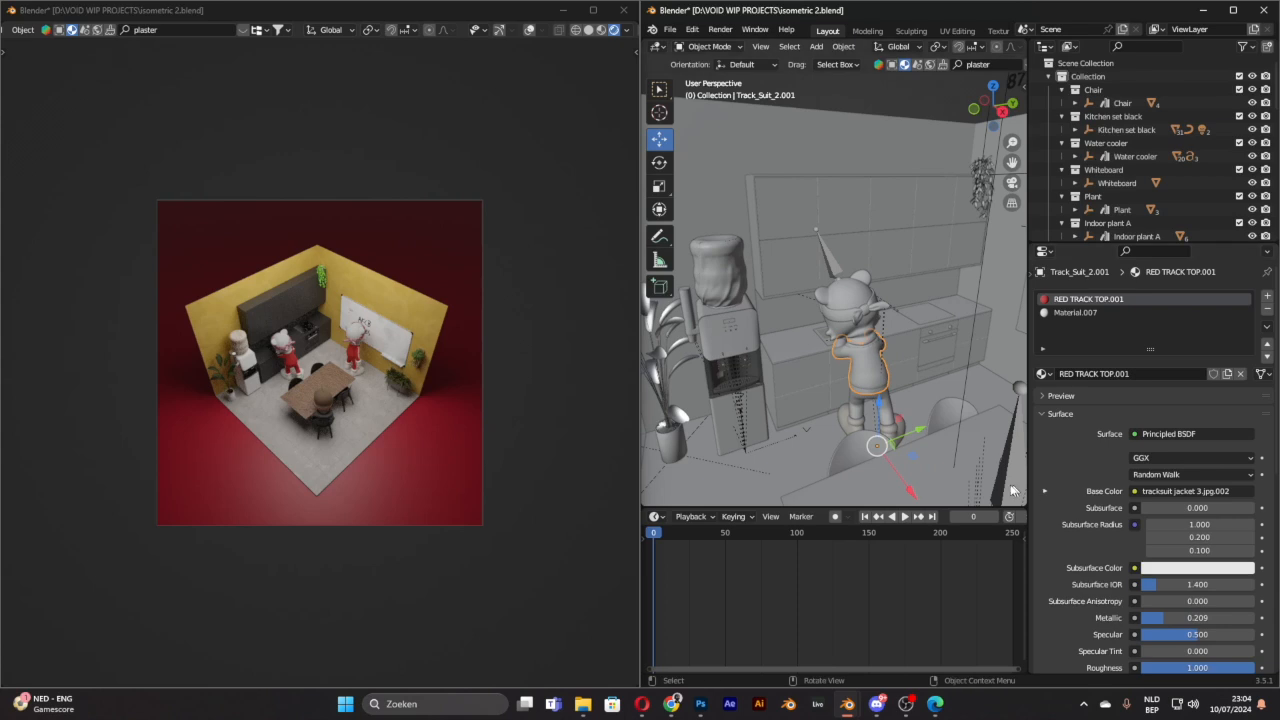
left_click(1045, 491)
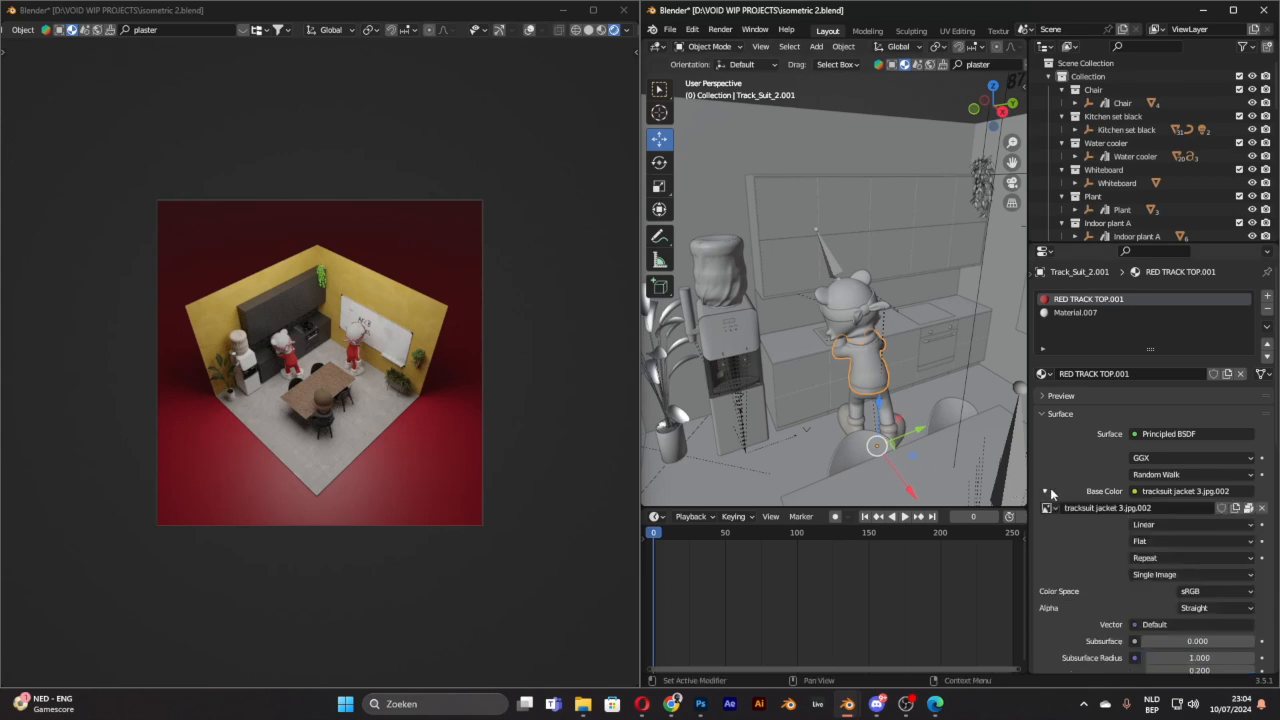
Step: Replace the track top's jacket image with a Gamma node as base colour and set its colour to black
left_click(1251, 508)
left_click(1165, 493)
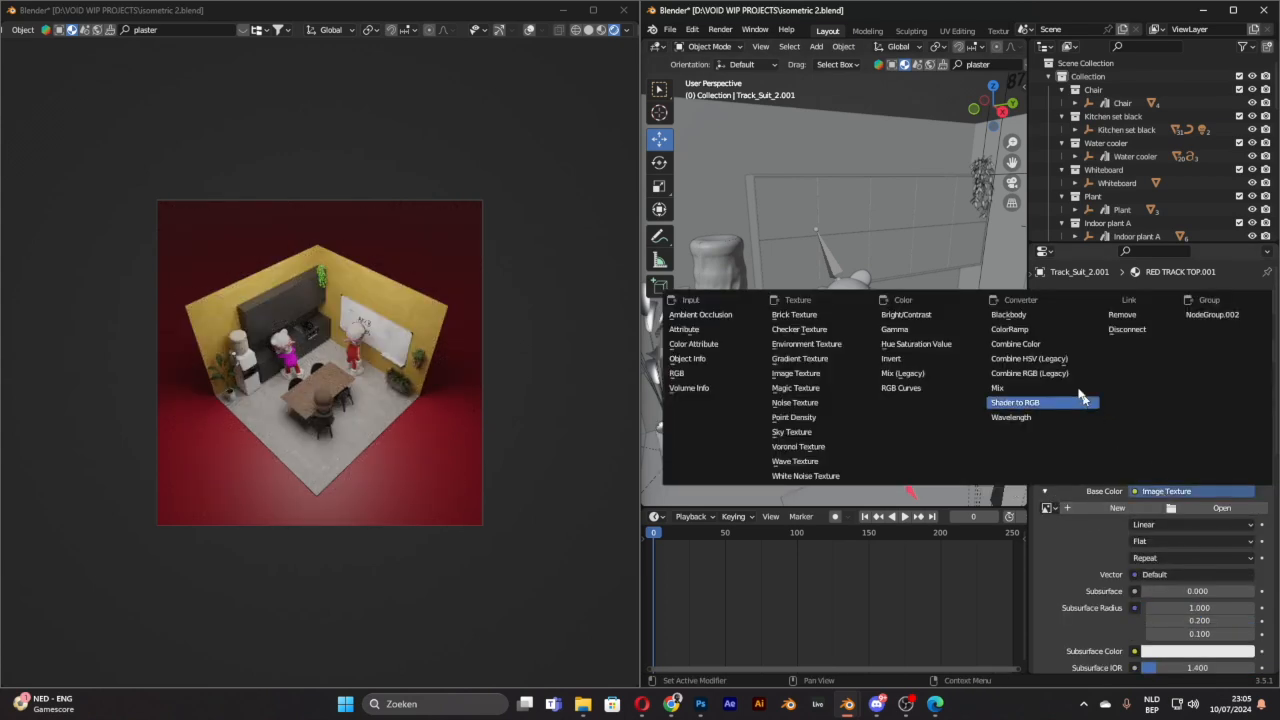
left_click(947, 330)
left_click(1195, 510)
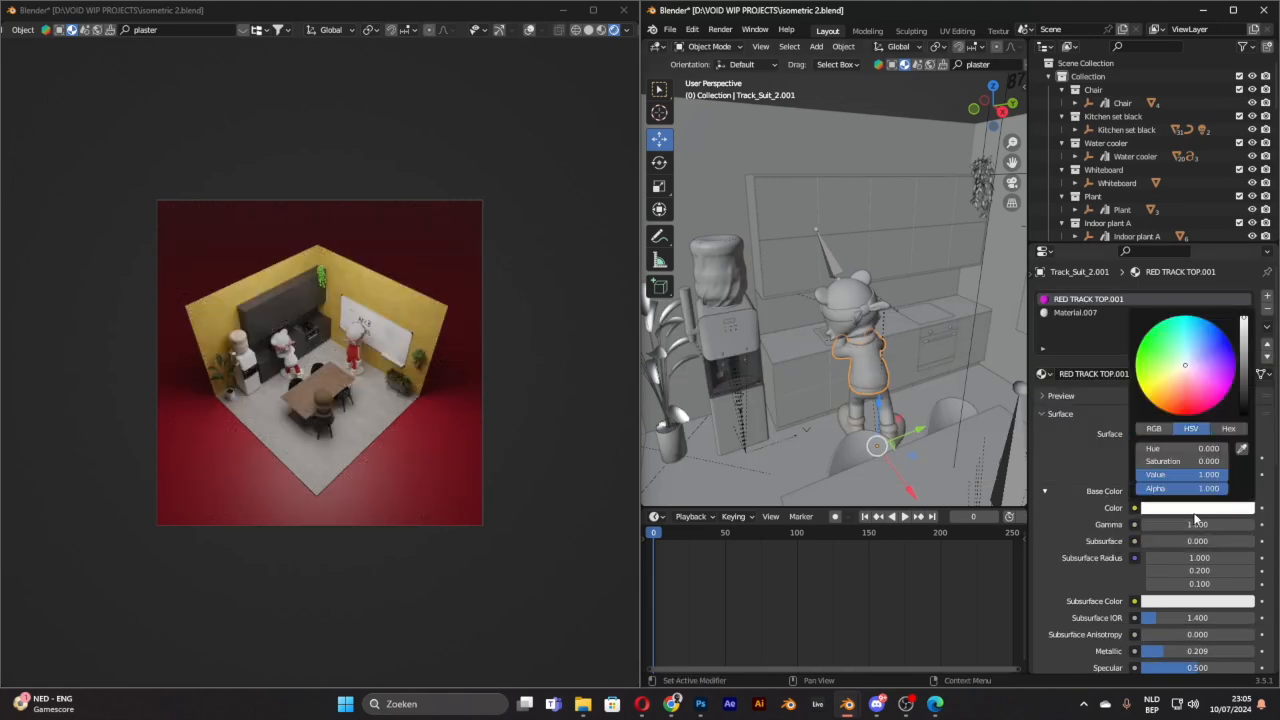
left_click_drag(1247, 380, 1245, 418)
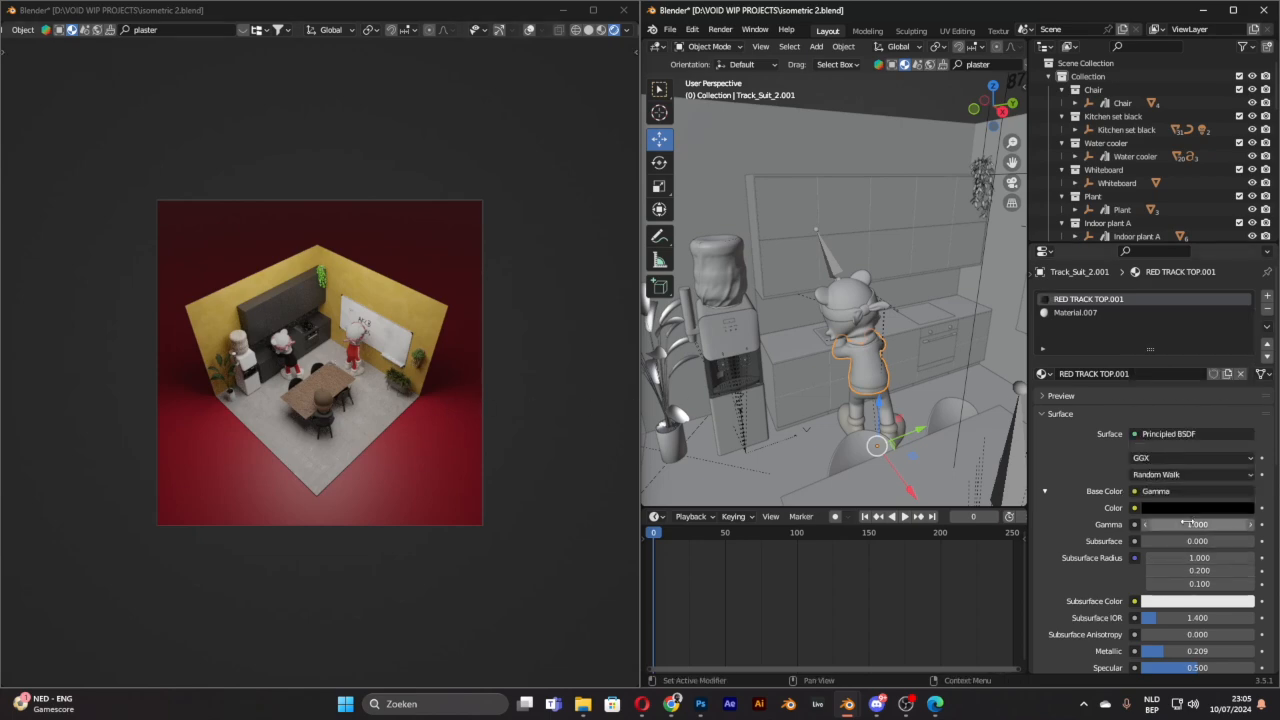
Step: Adjust the sheen and clearcoat of the track top's material while checking the rendered view
scroll(1178, 537, "down", 1)
scroll(1178, 537, "down", 3)
scroll(295, 340, "up", 5)
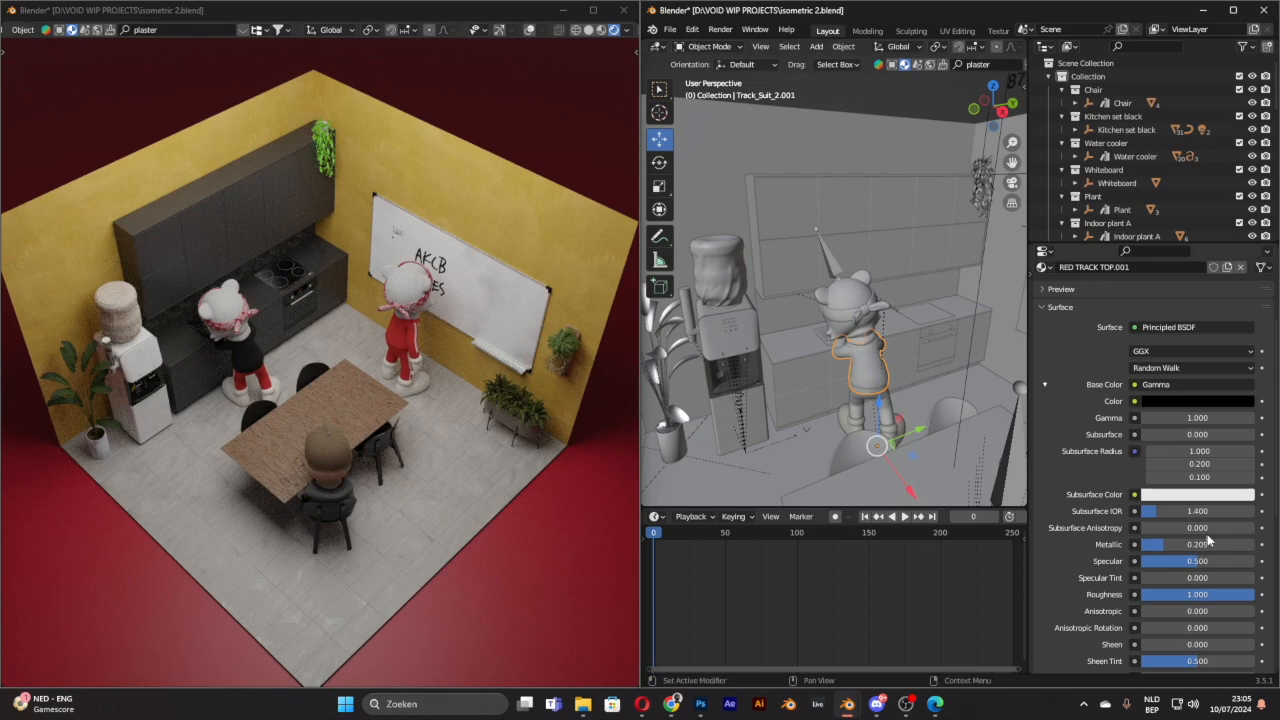
scroll(1236, 561, "down", 2)
scroll(1228, 561, "down", 2)
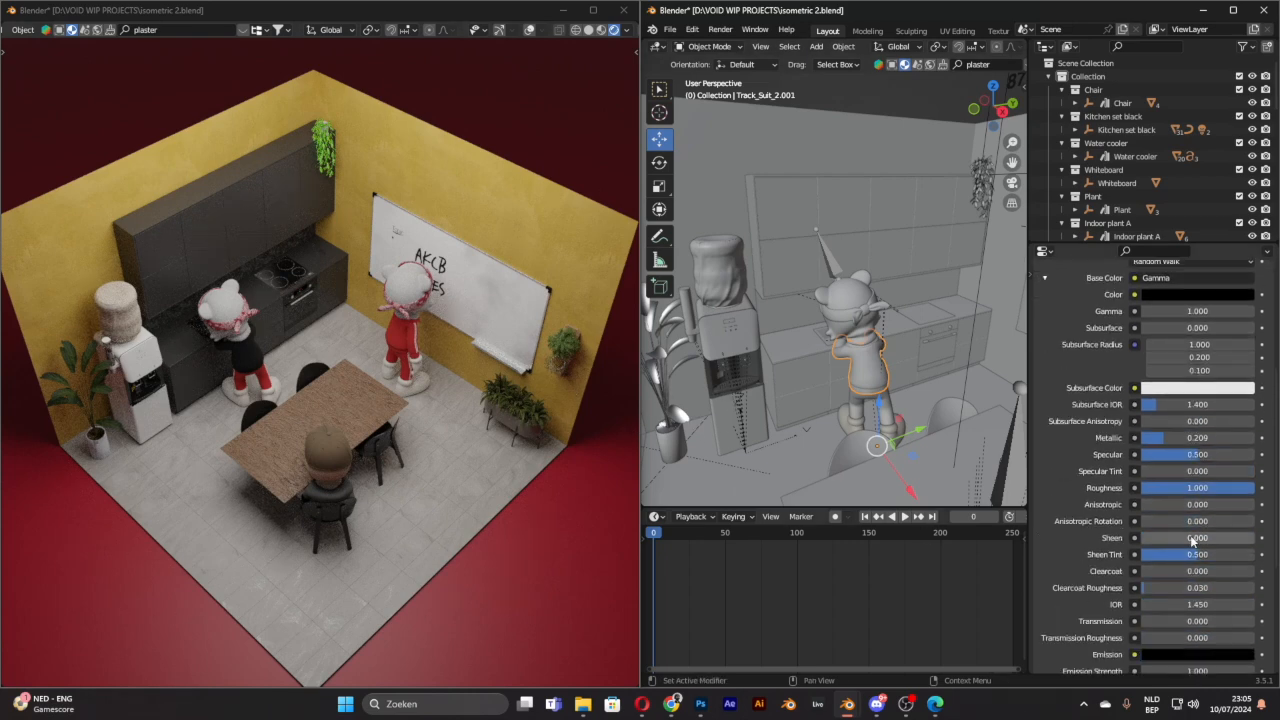
left_click_drag(1192, 540, 1250, 538)
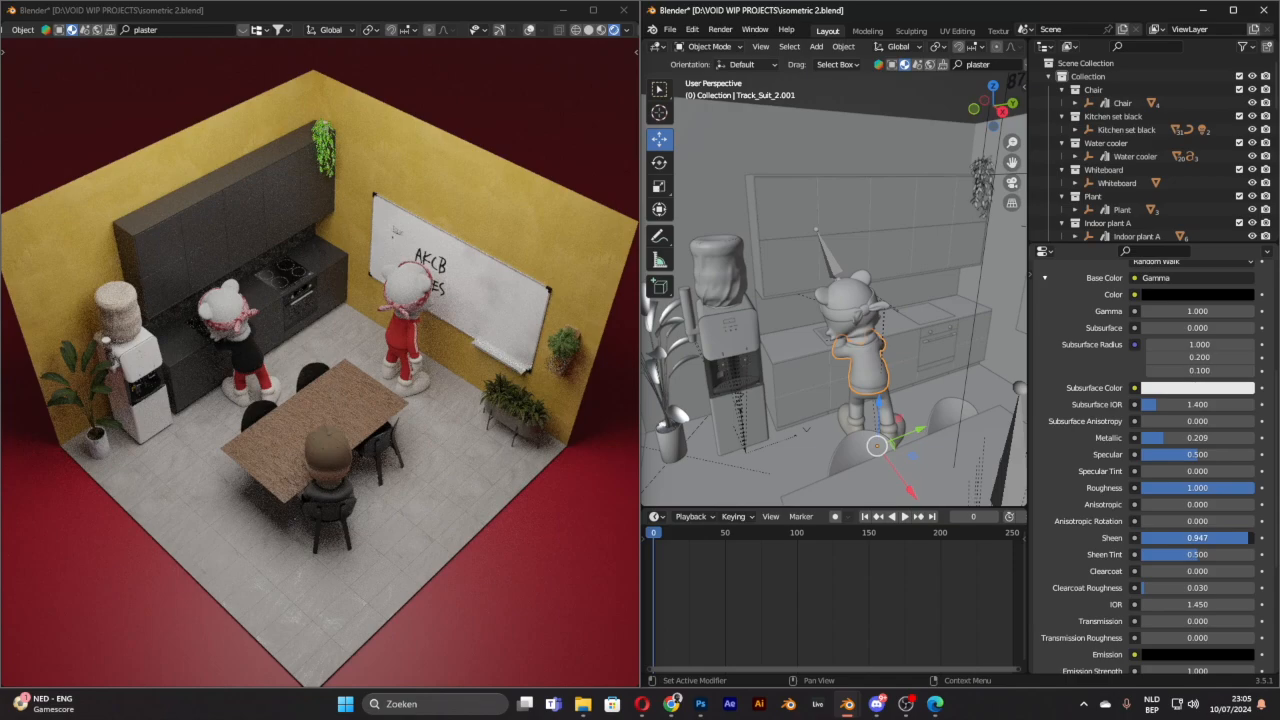
left_click_drag(1250, 538, 1203, 538)
left_click_drag(1162, 571, 1219, 571)
Step: Replace the bear's tracksuit pants image with a Gamma node as base colour and set its colour to light pink
left_click(857, 404)
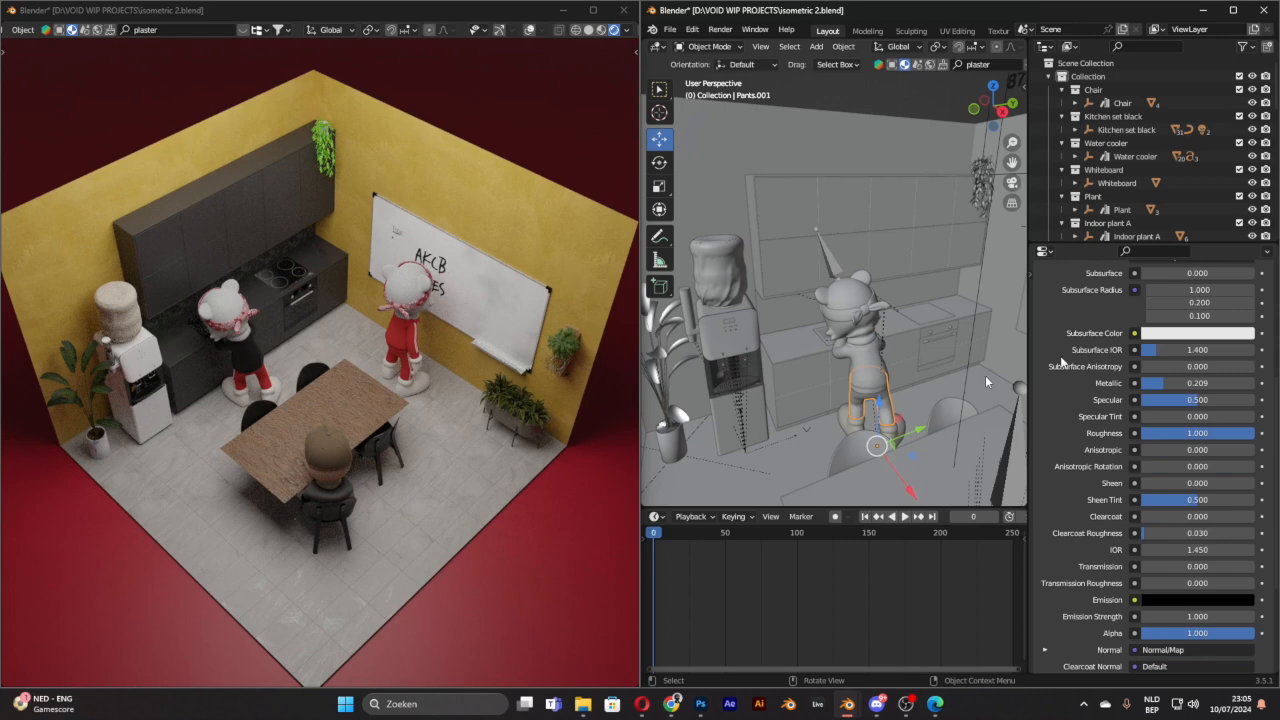
scroll(1172, 360, "up", 4)
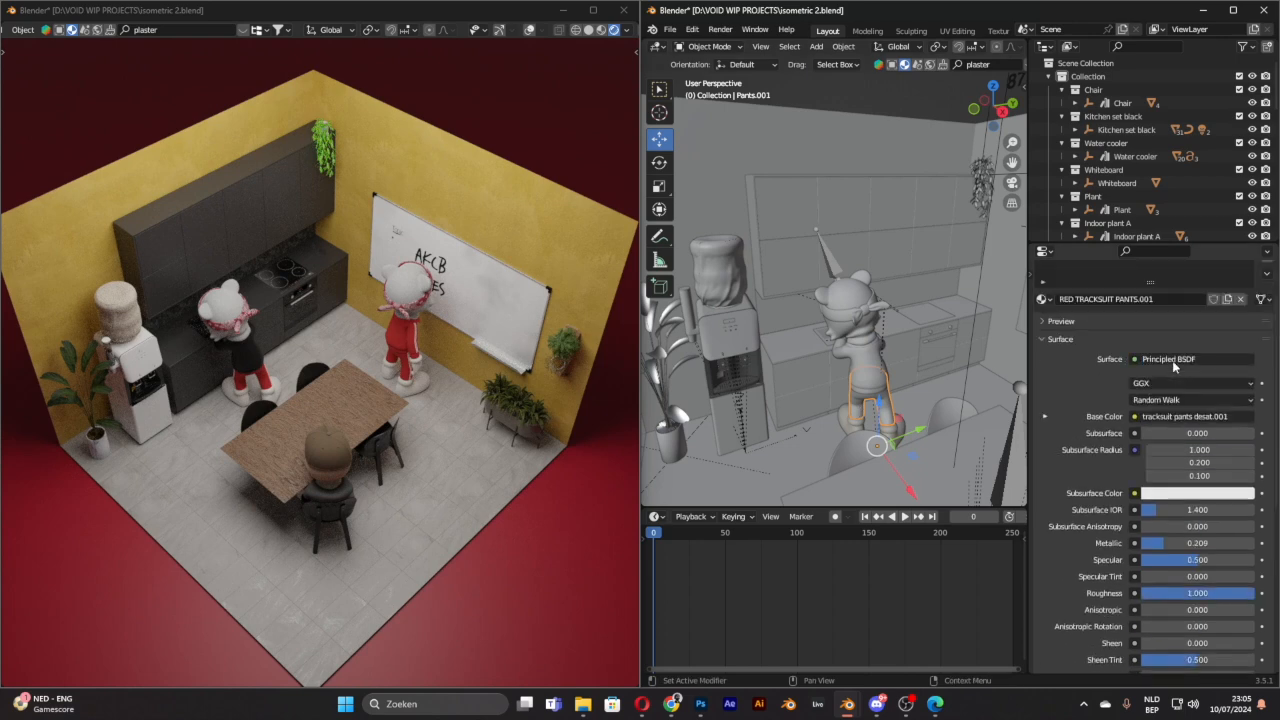
right_click(1120, 418)
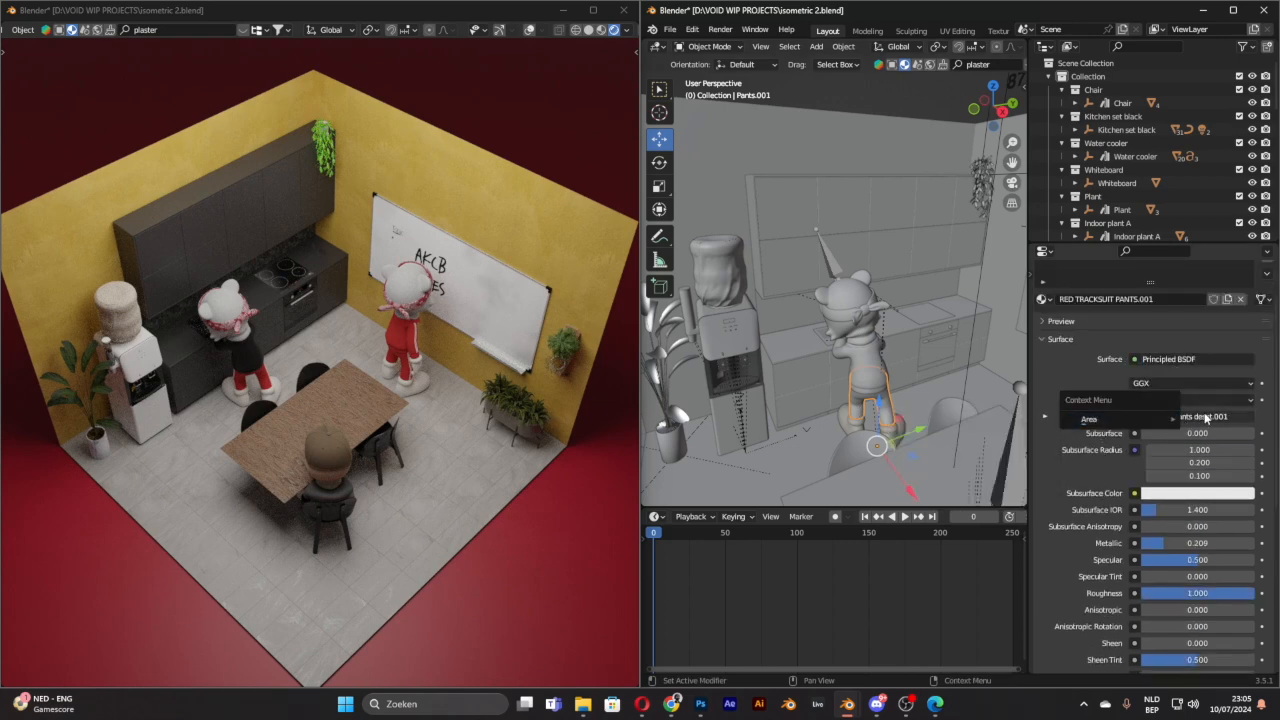
left_click(1165, 418)
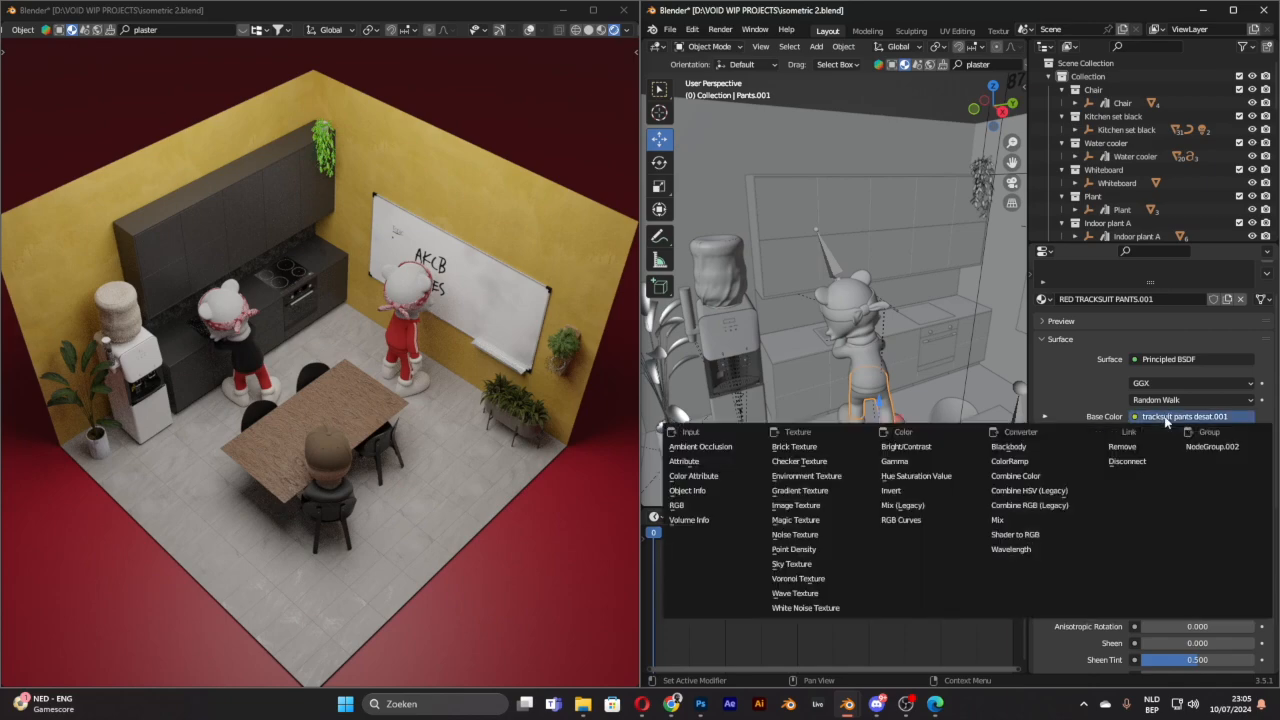
left_click(923, 460)
left_click(1176, 436)
left_click_drag(1185, 307, 1188, 316)
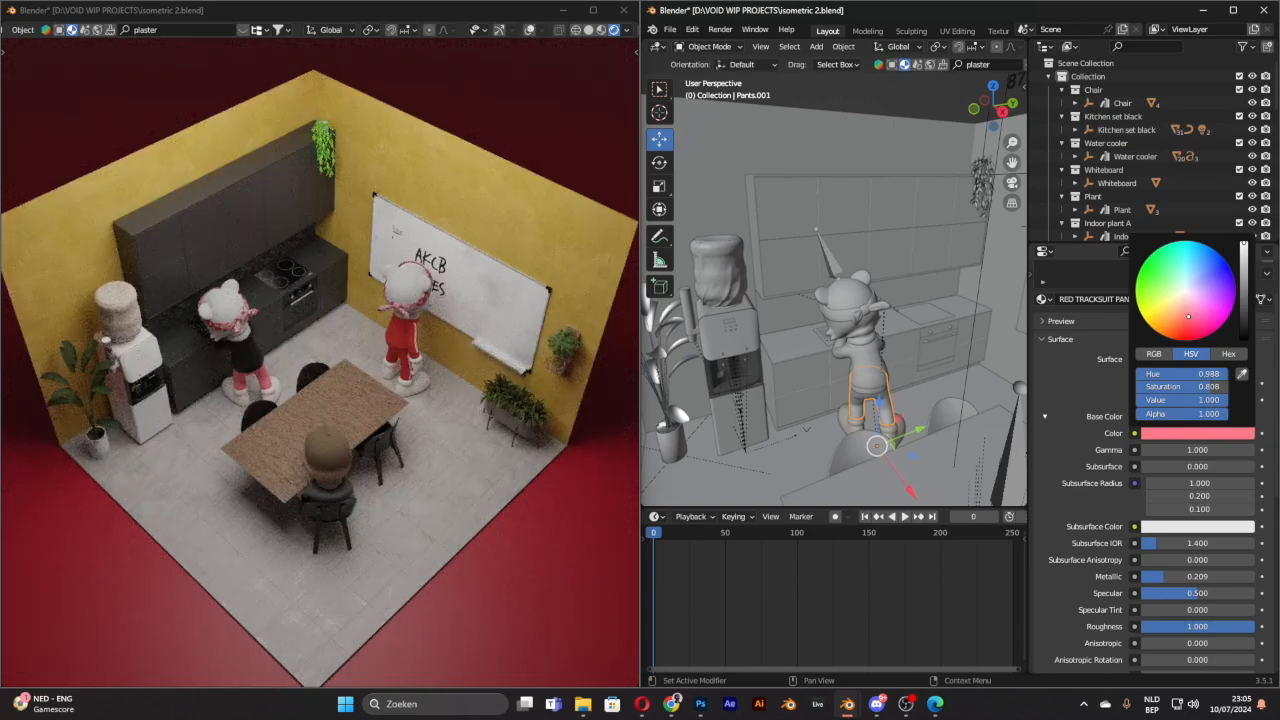
left_click_drag(1188, 316, 1188, 312)
Step: Change the track top's Gamma base colour to light pink to match the pants
left_click(866, 365)
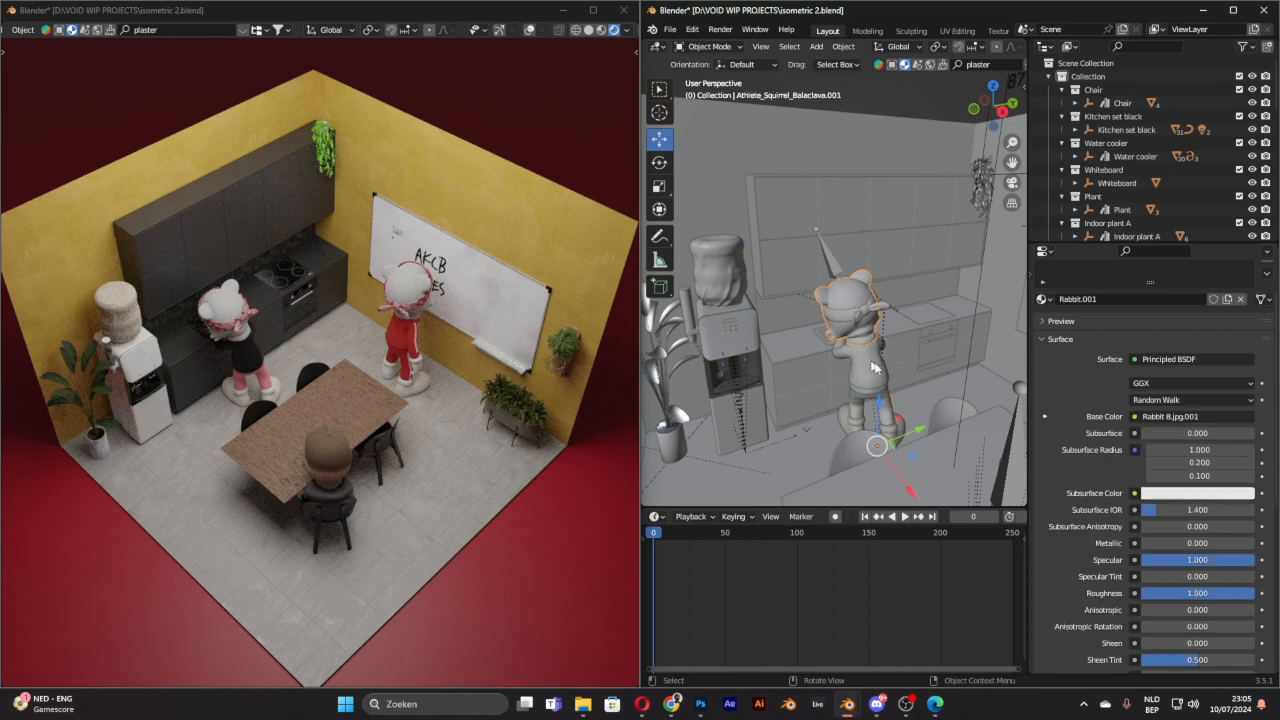
left_click(873, 368)
left_click(1226, 456)
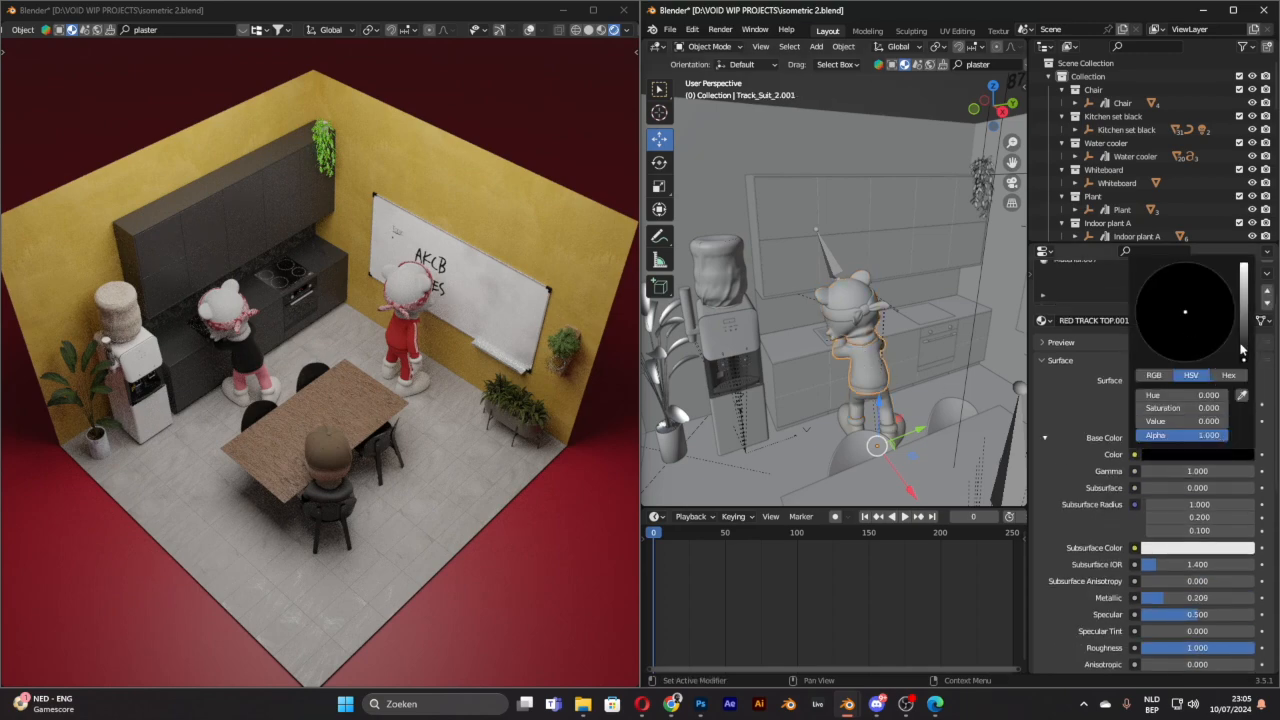
left_click_drag(1242, 350, 1243, 266)
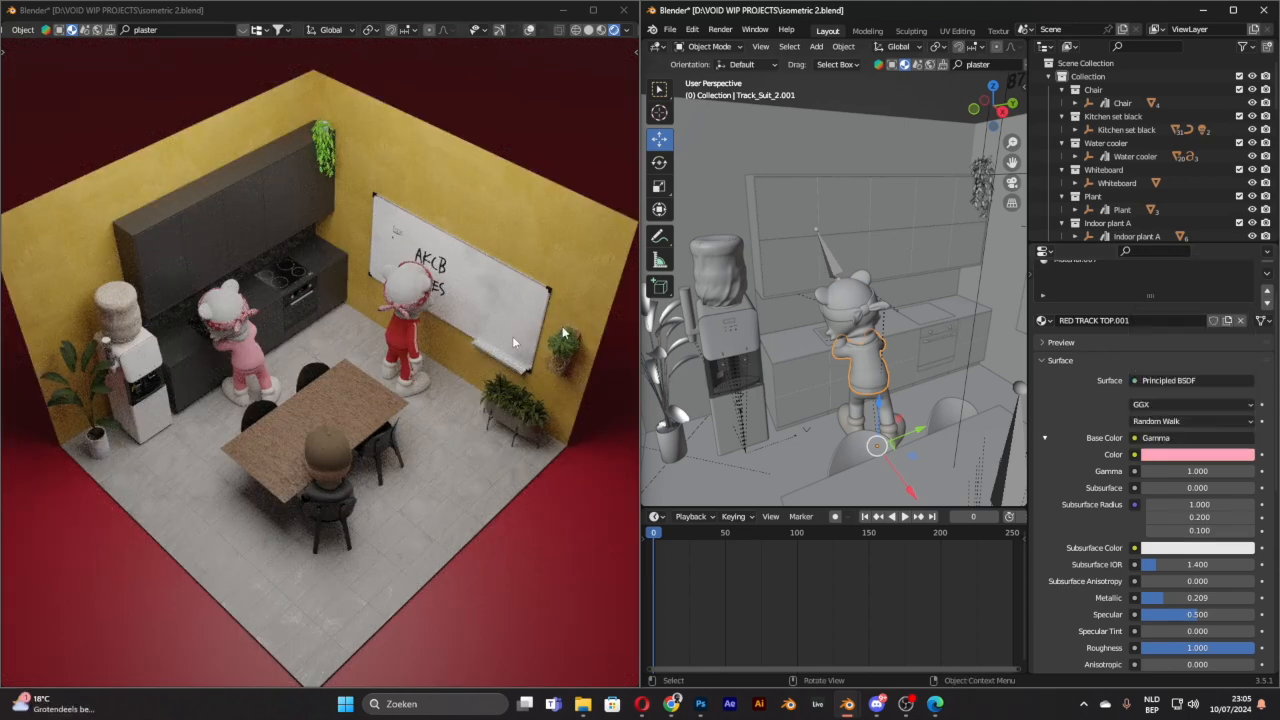
Step: Assign the Business.001 material to the balaclava head of the bear at the counter
left_click(243, 318)
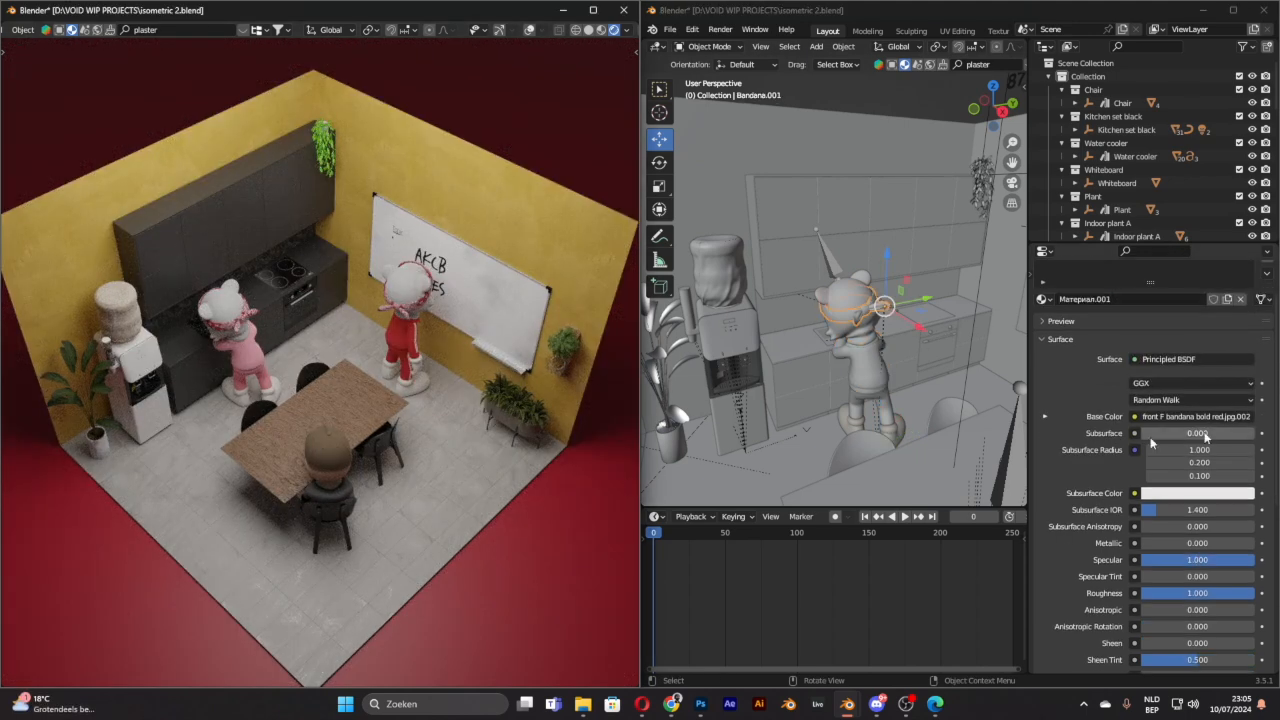
left_click(854, 289)
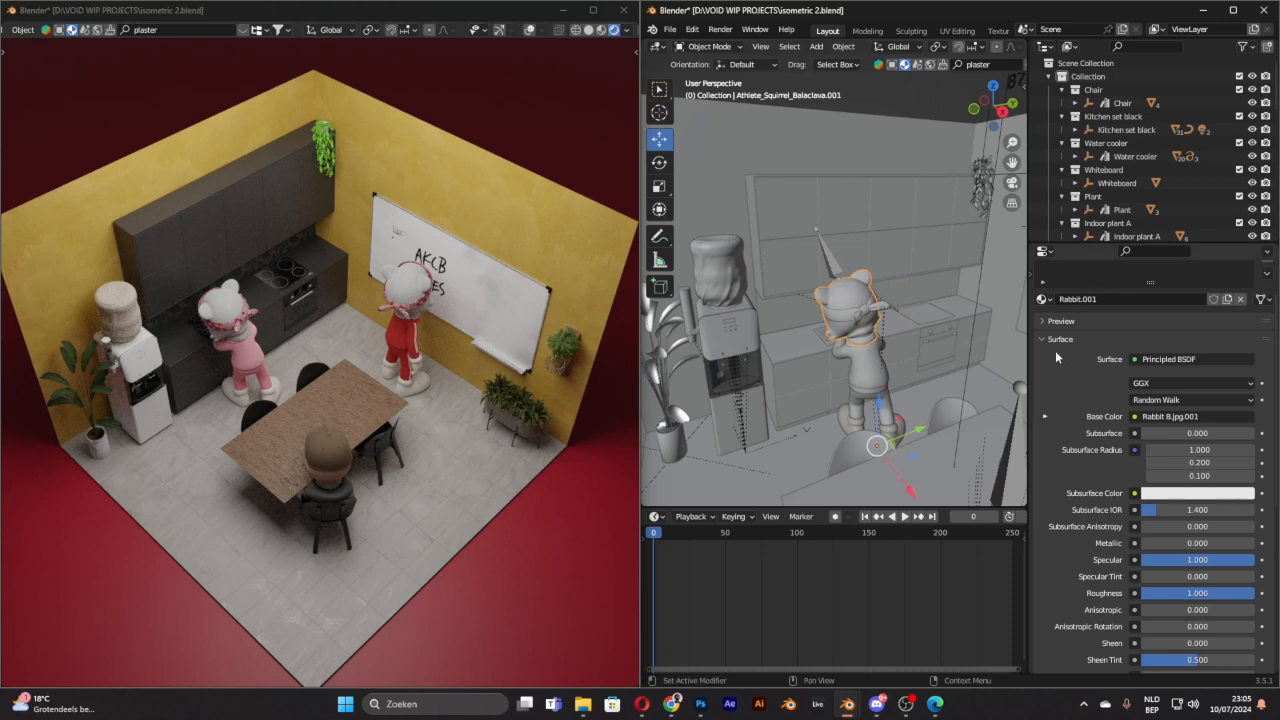
left_click(1045, 416)
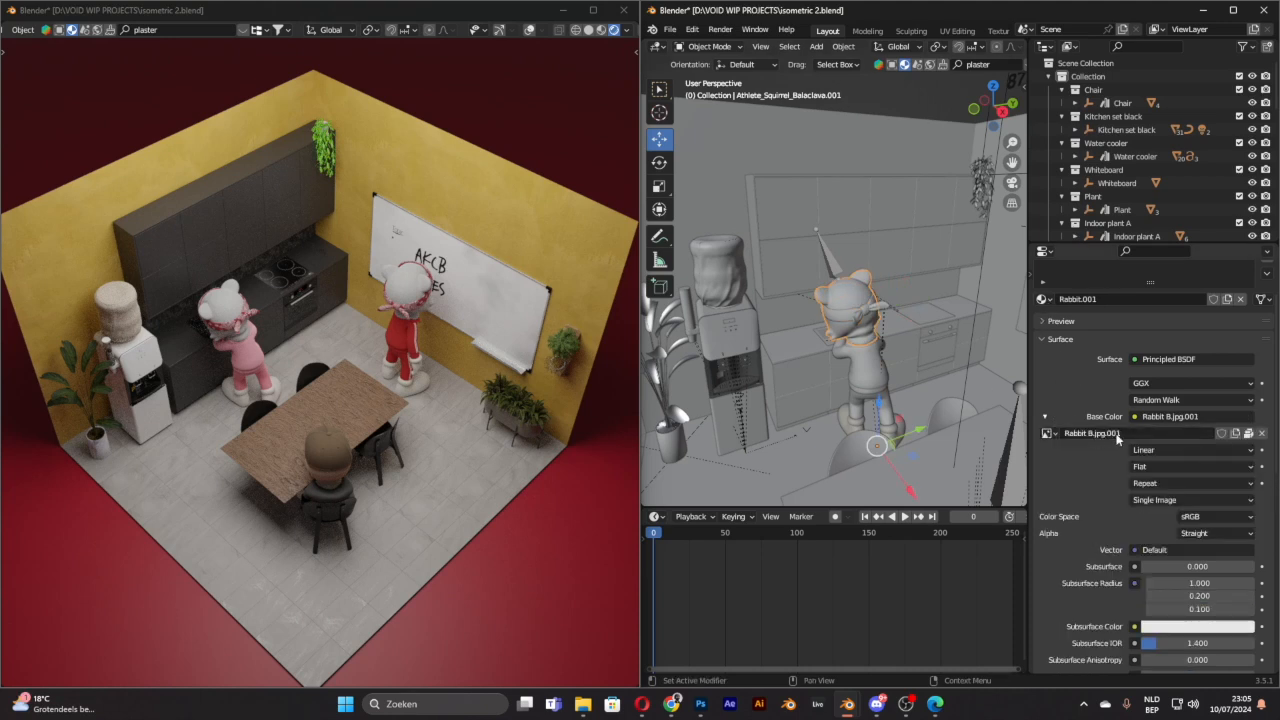
scroll(1060, 400, "up", 2)
left_click(1043, 352)
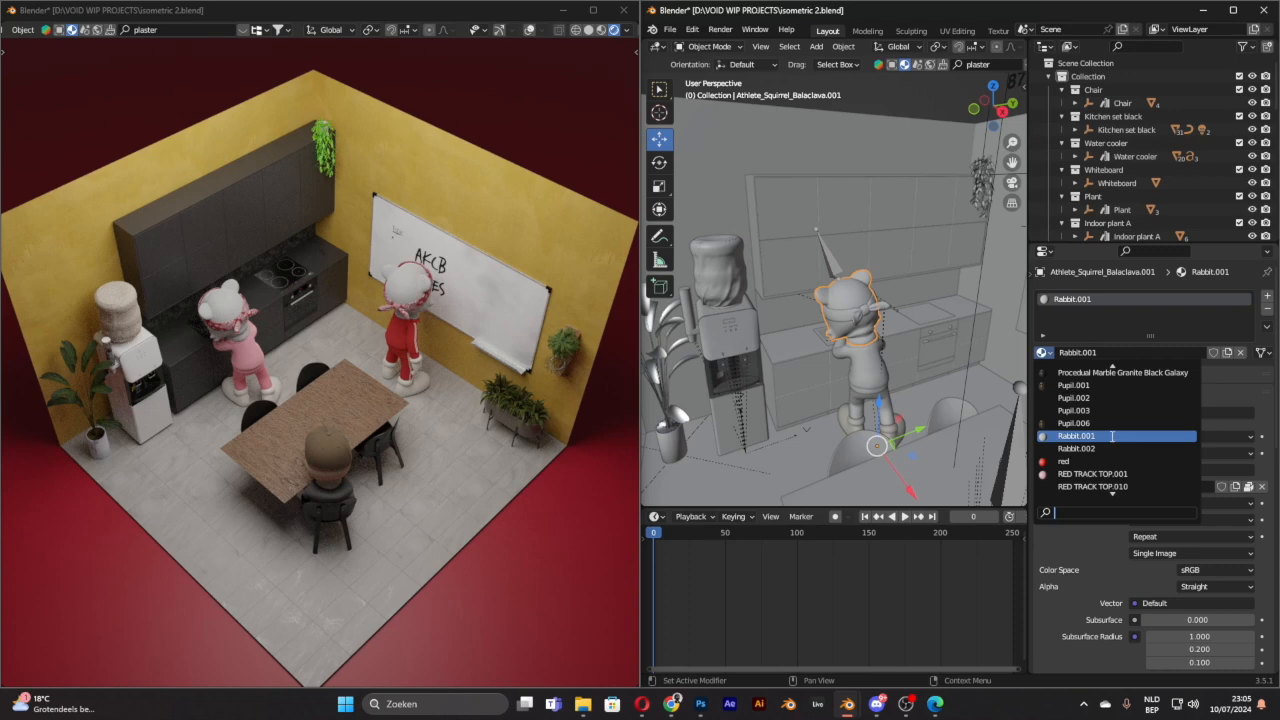
scroll(1100, 418, "up", 5)
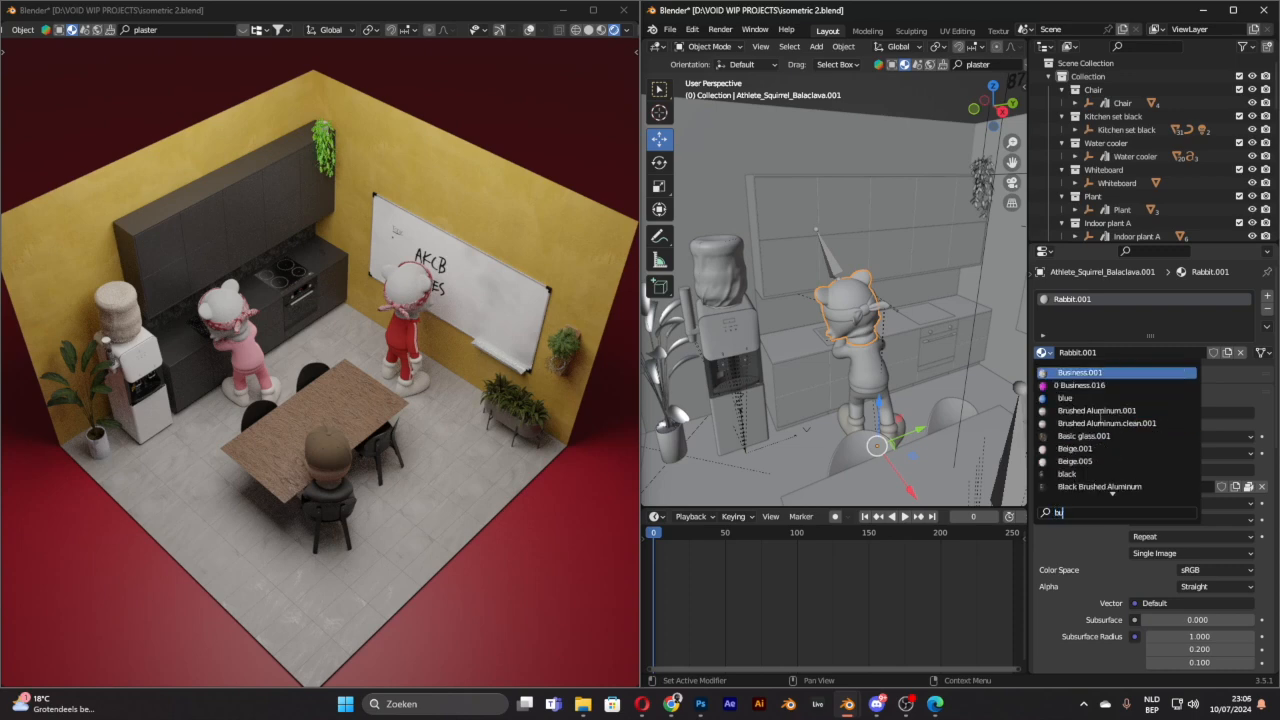
left_click(1105, 383)
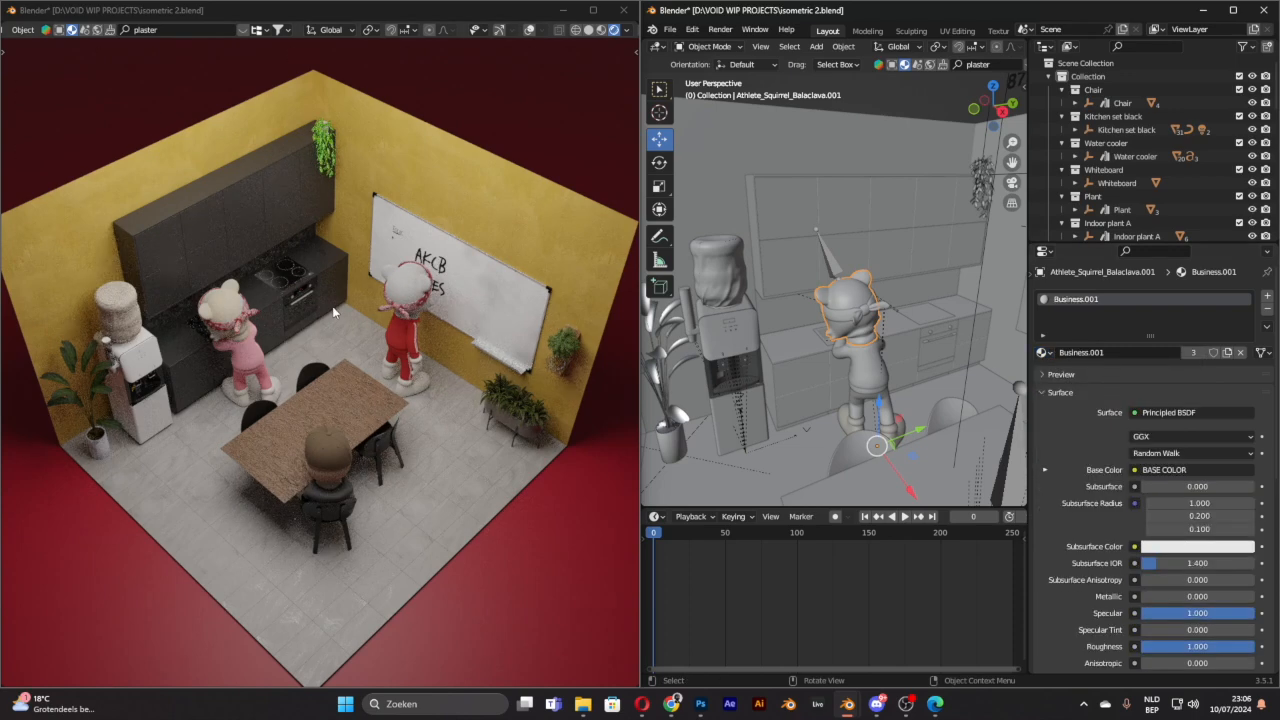
Step: Replace the bear's red bandana image with a Gamma node as base colour and set its colour to light pink
left_click(245, 321)
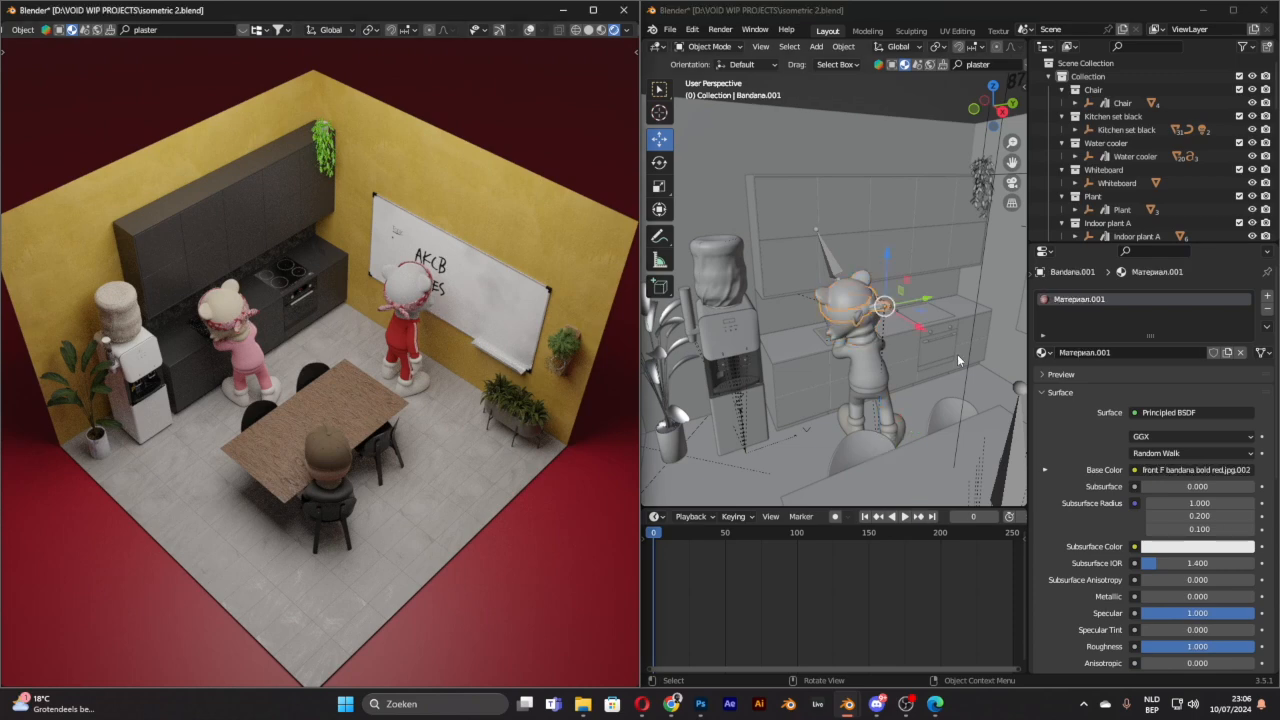
left_click(1045, 469)
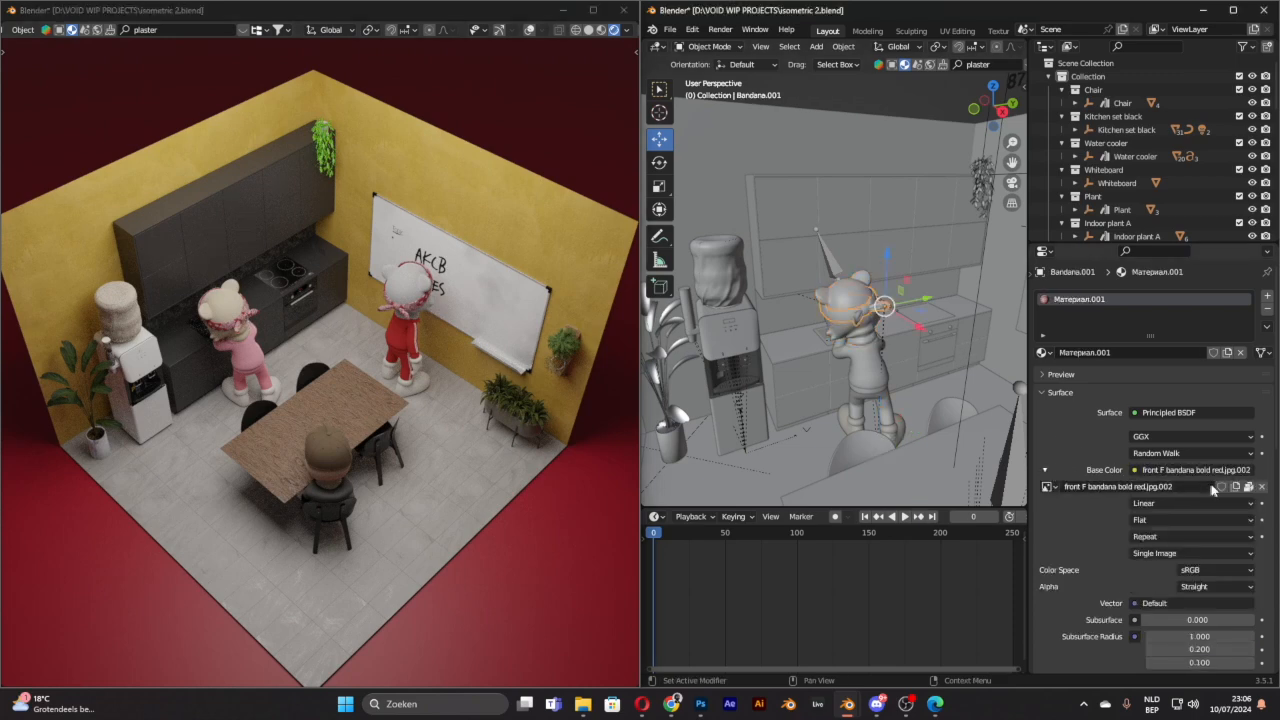
left_click(1200, 470)
left_click(1040, 503)
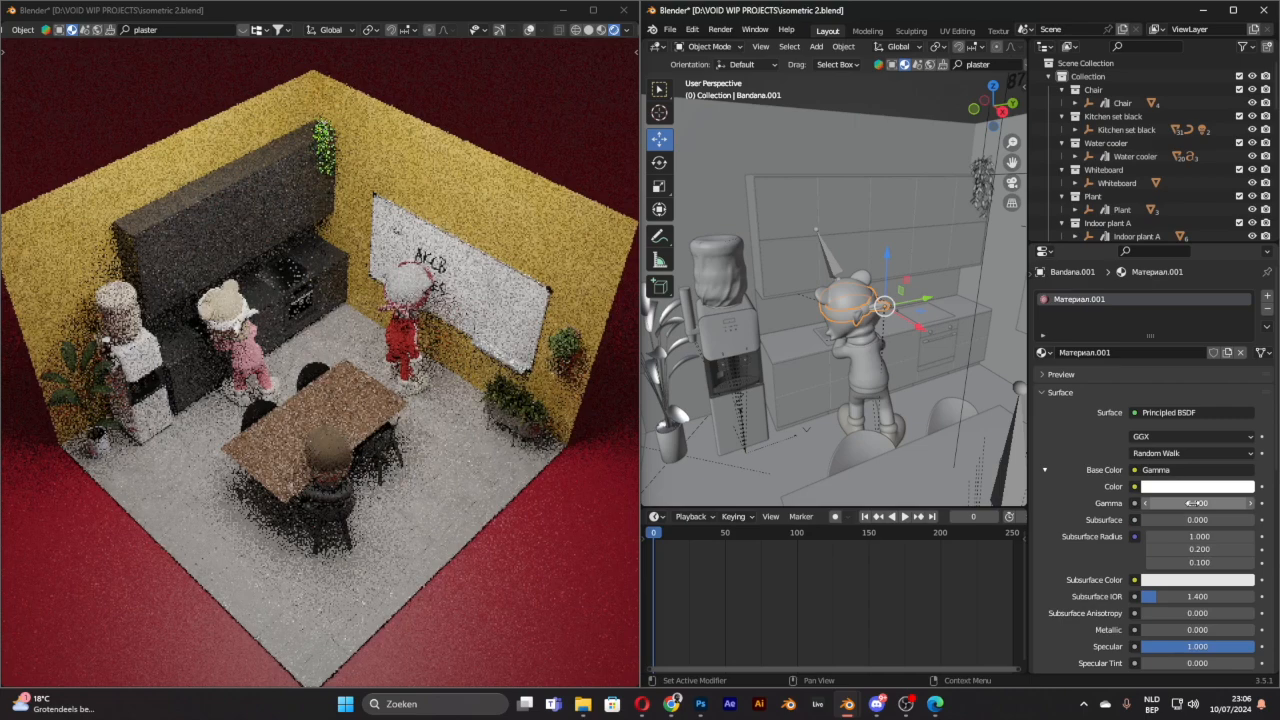
left_click(1197, 486)
left_click(1186, 360)
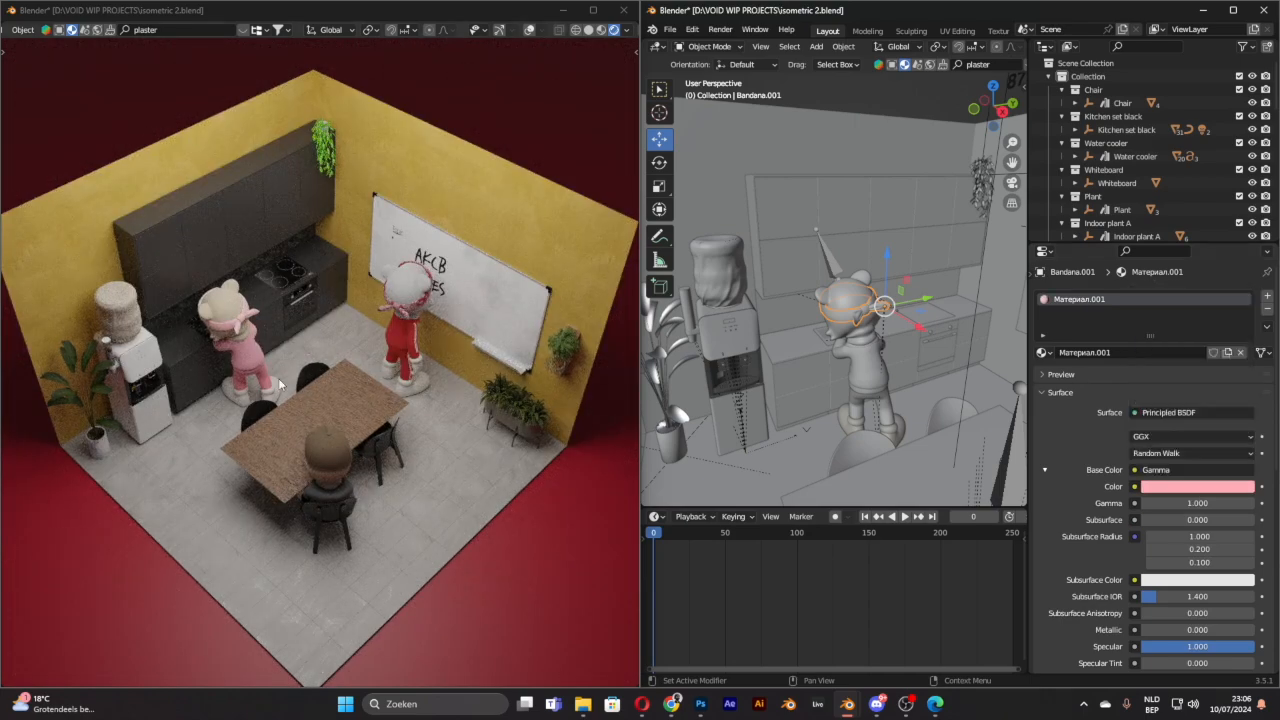
Step: Frame the scene through the camera and set the Cycles render max samples to 15
key("KP_0")
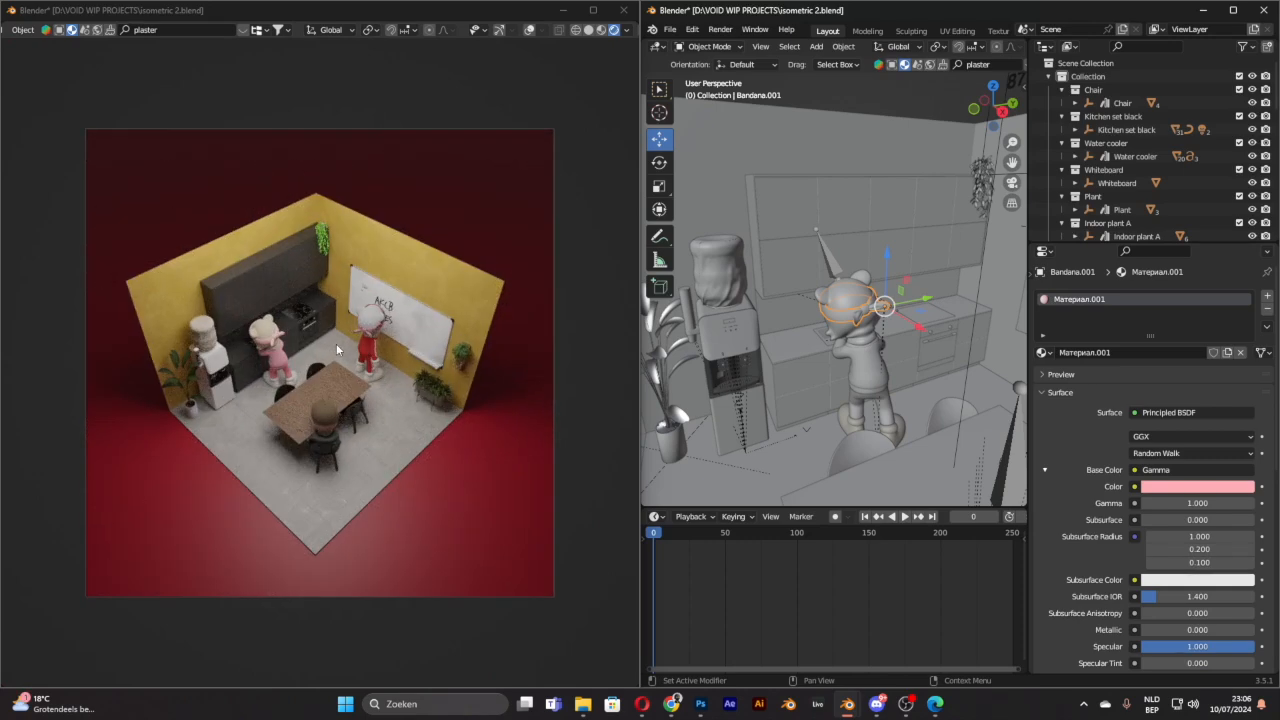
scroll(370, 355, "up", 2)
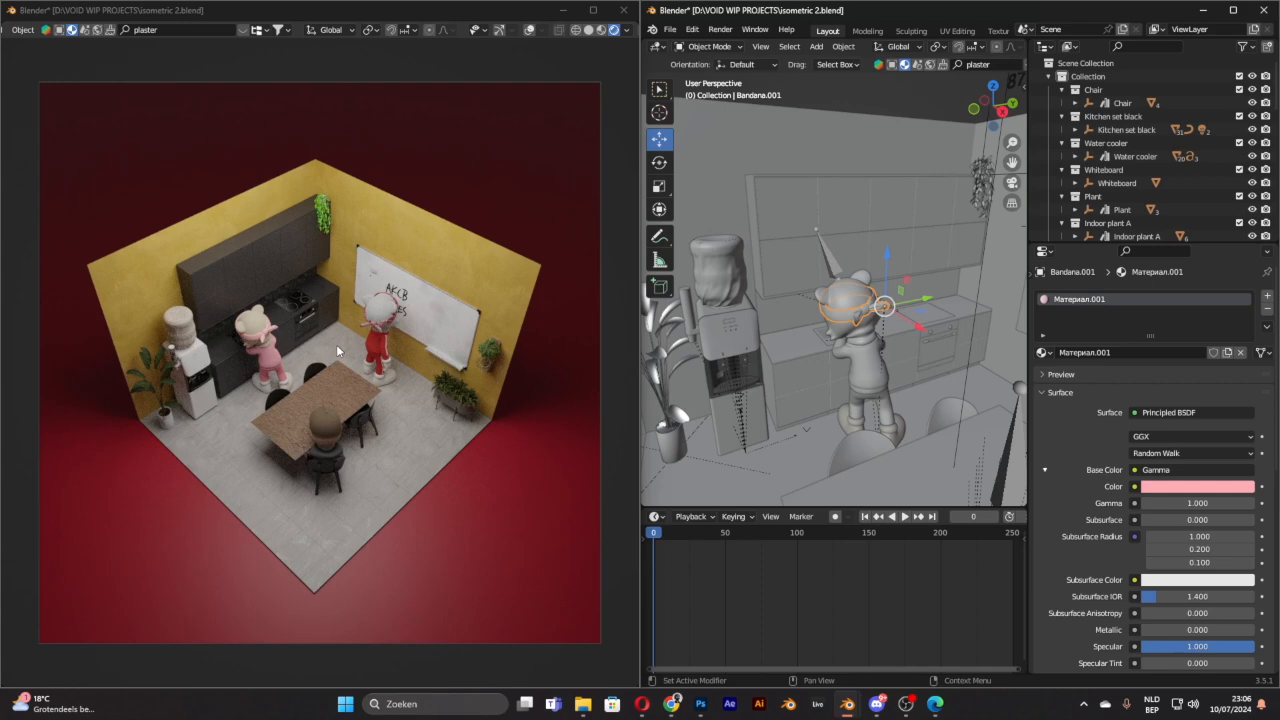
scroll(340, 362, "down", 3)
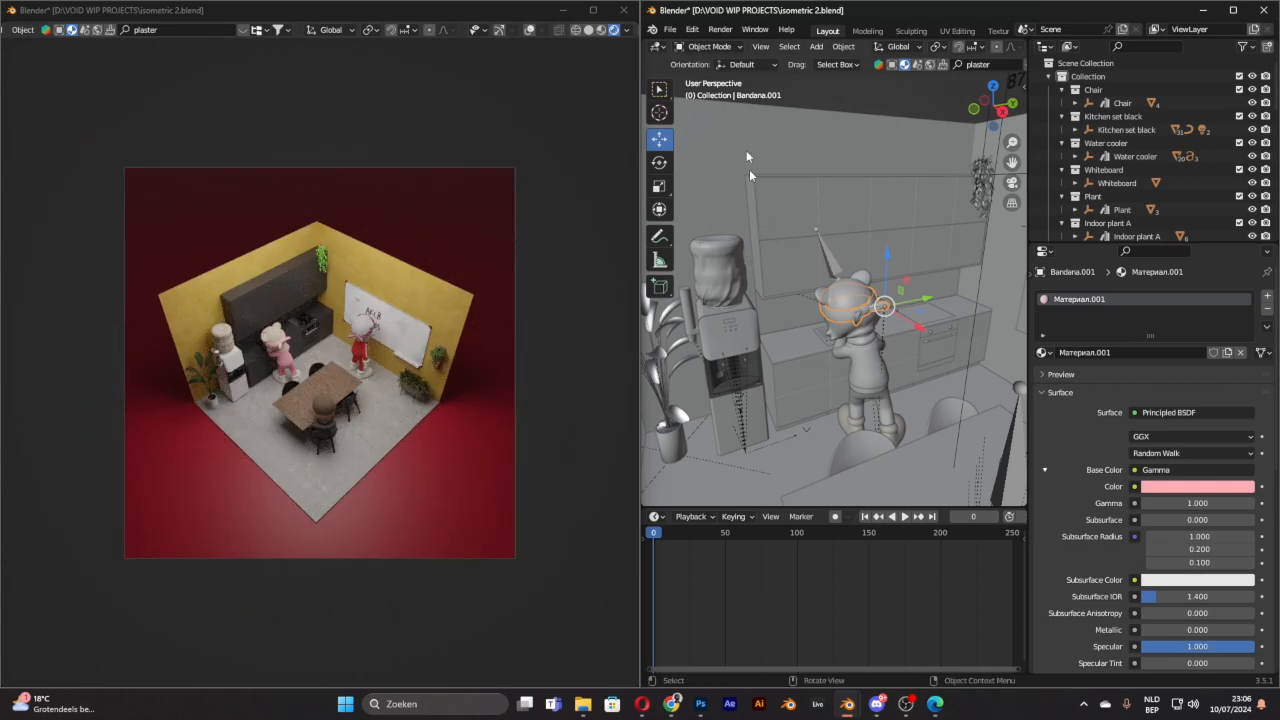
left_click(720, 29)
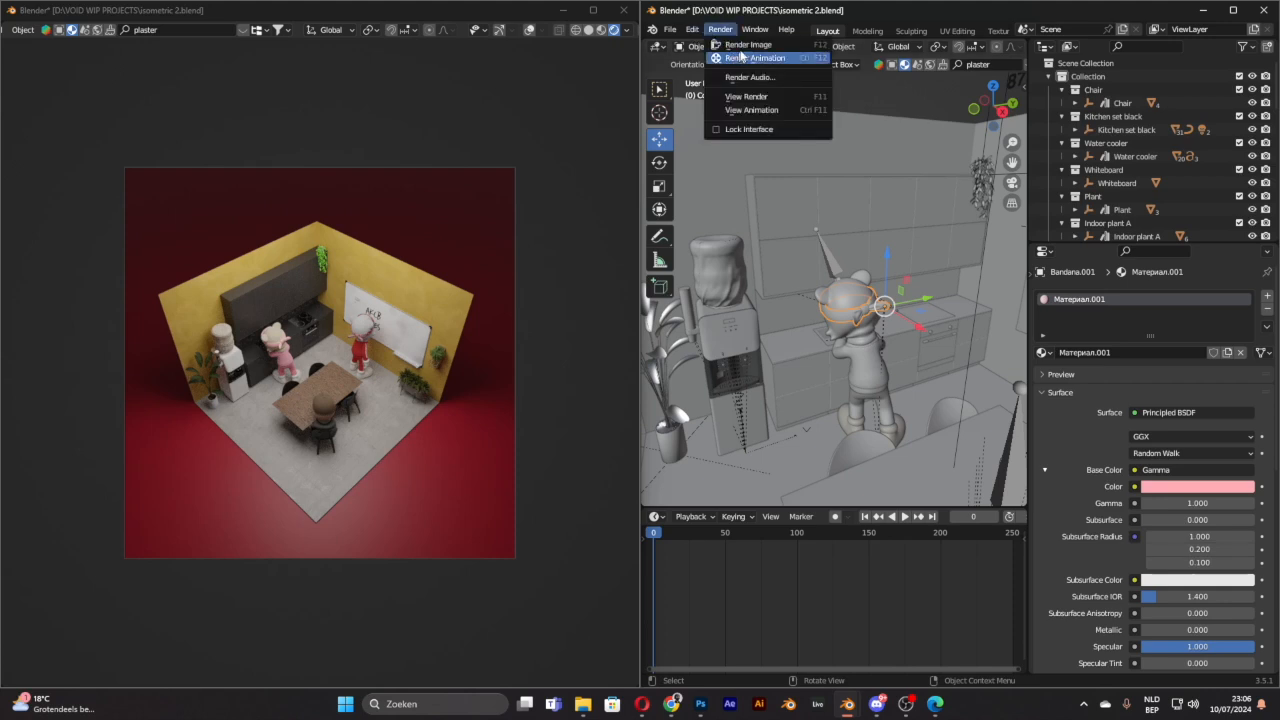
left_click_drag(1028, 371, 1040, 285)
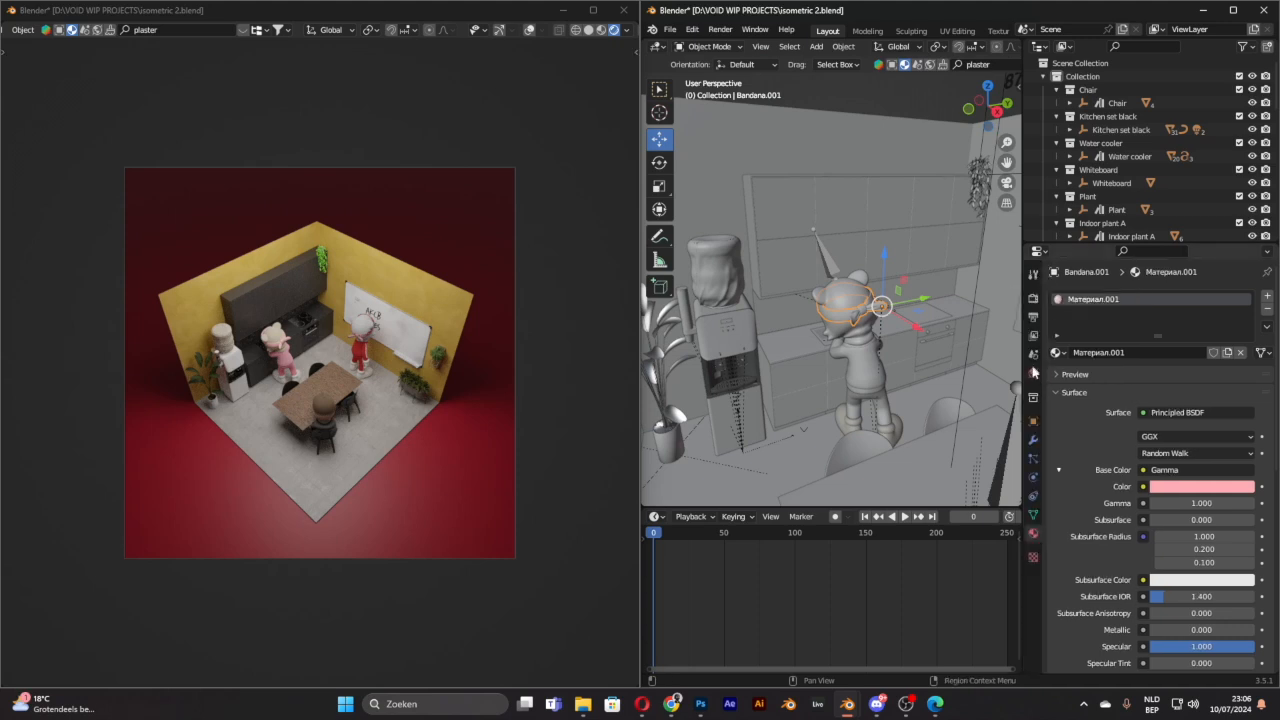
left_click(1035, 299)
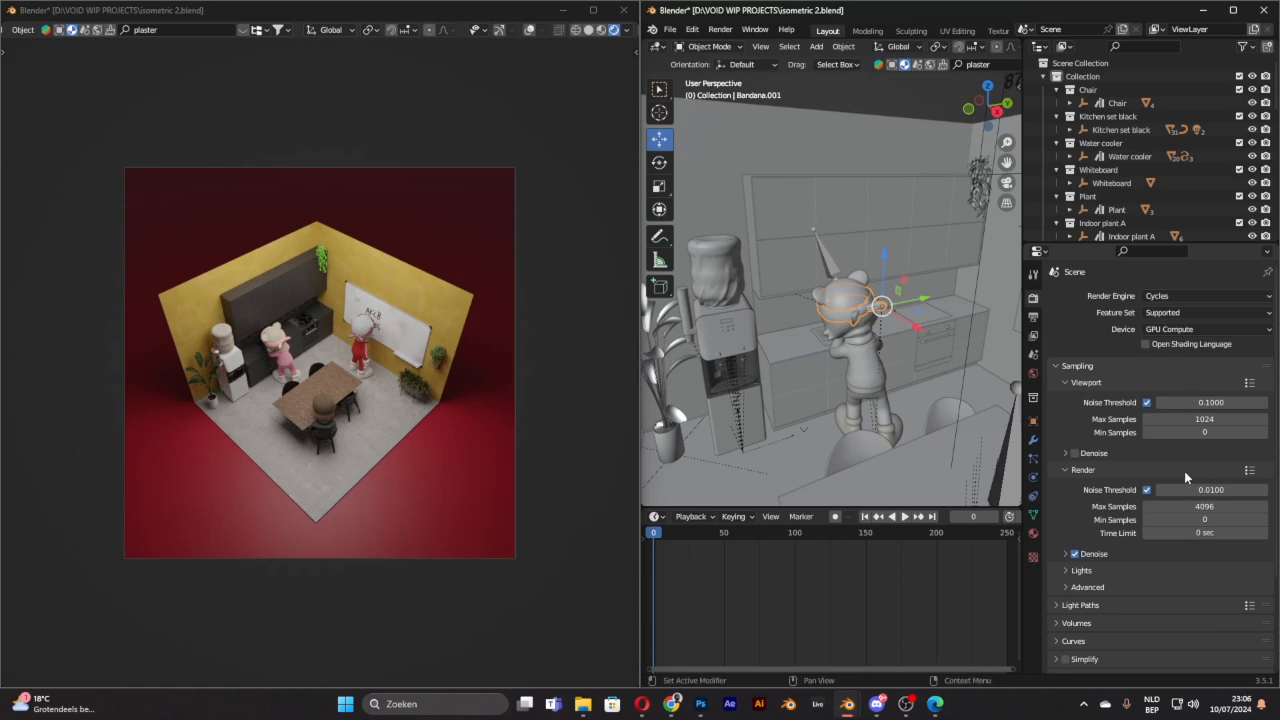
left_click(1158, 507)
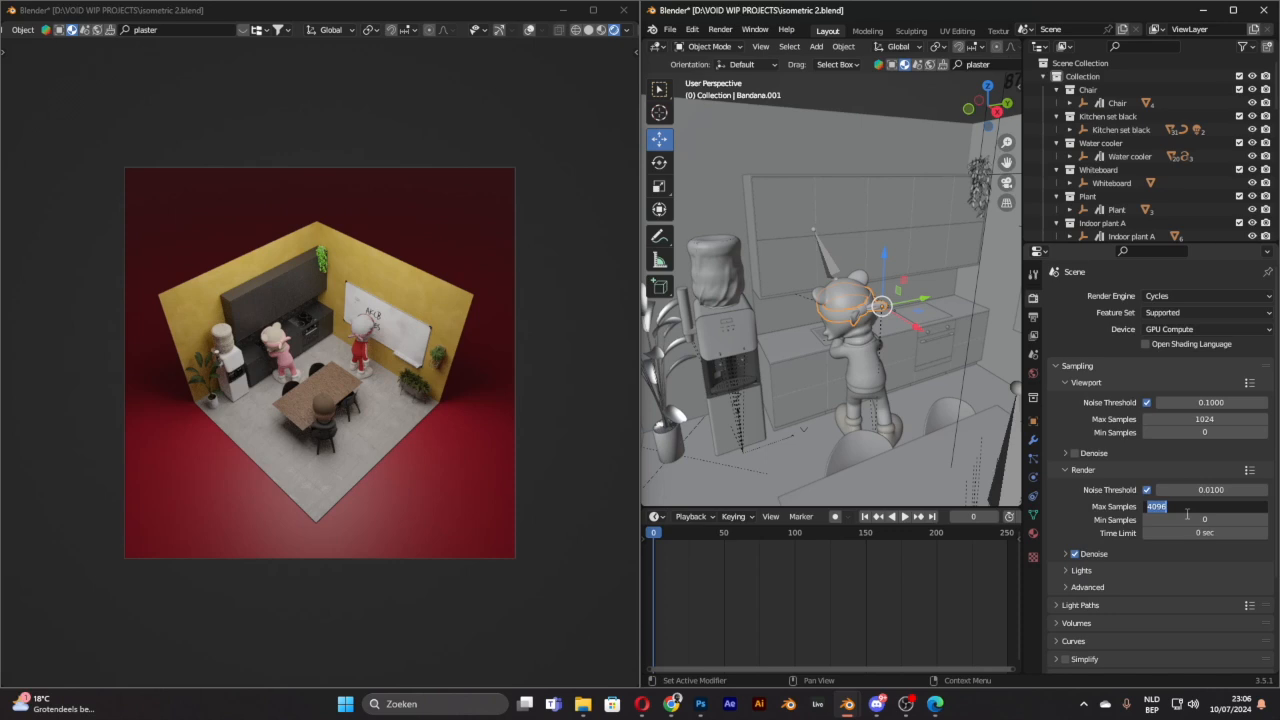
type("15")
key("Return")
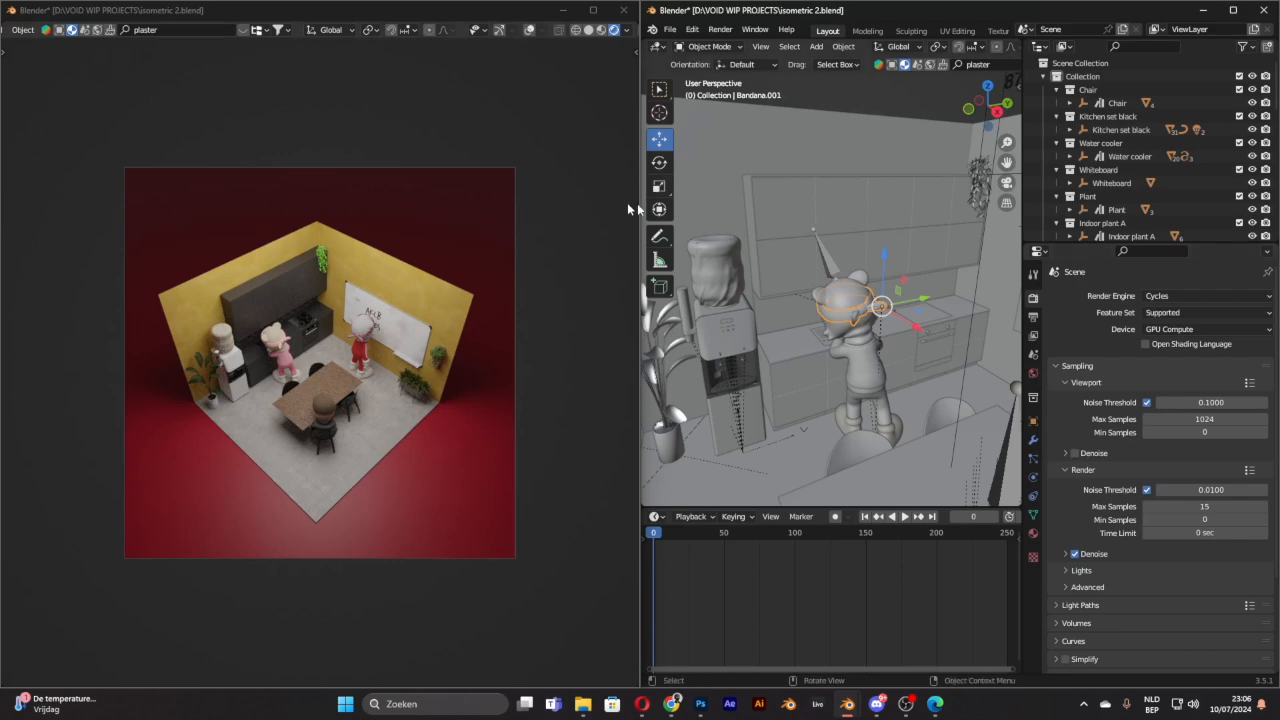
Step: Widen the modelling window and its 3D viewport while narrowing the rendered preview window
left_click_drag(638, 204, 431, 198)
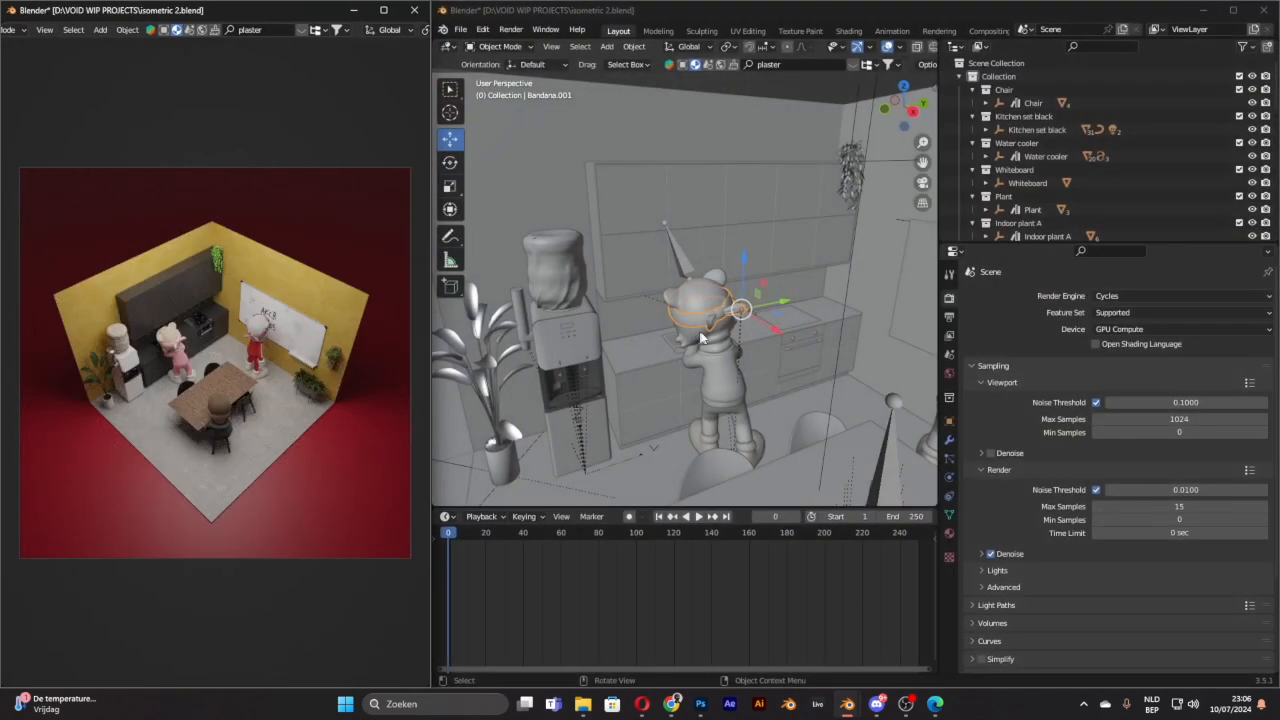
scroll(778, 322, "down", 2)
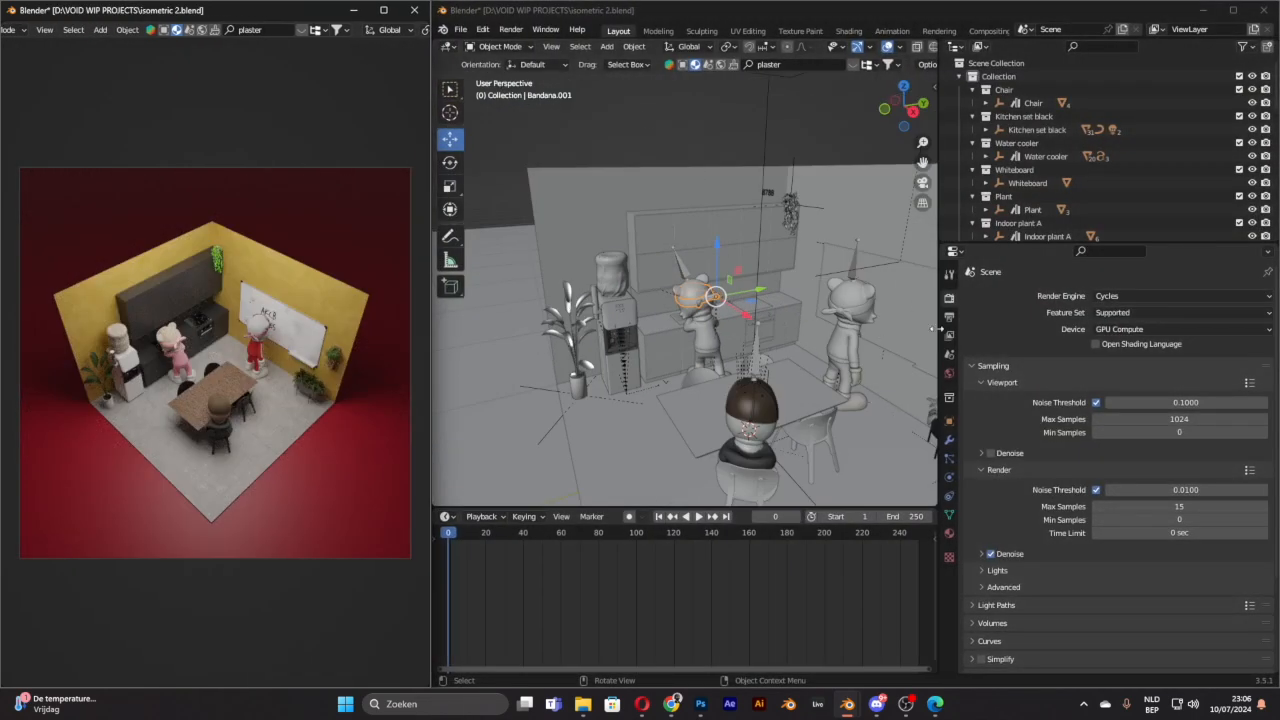
left_click_drag(938, 329, 1004, 336)
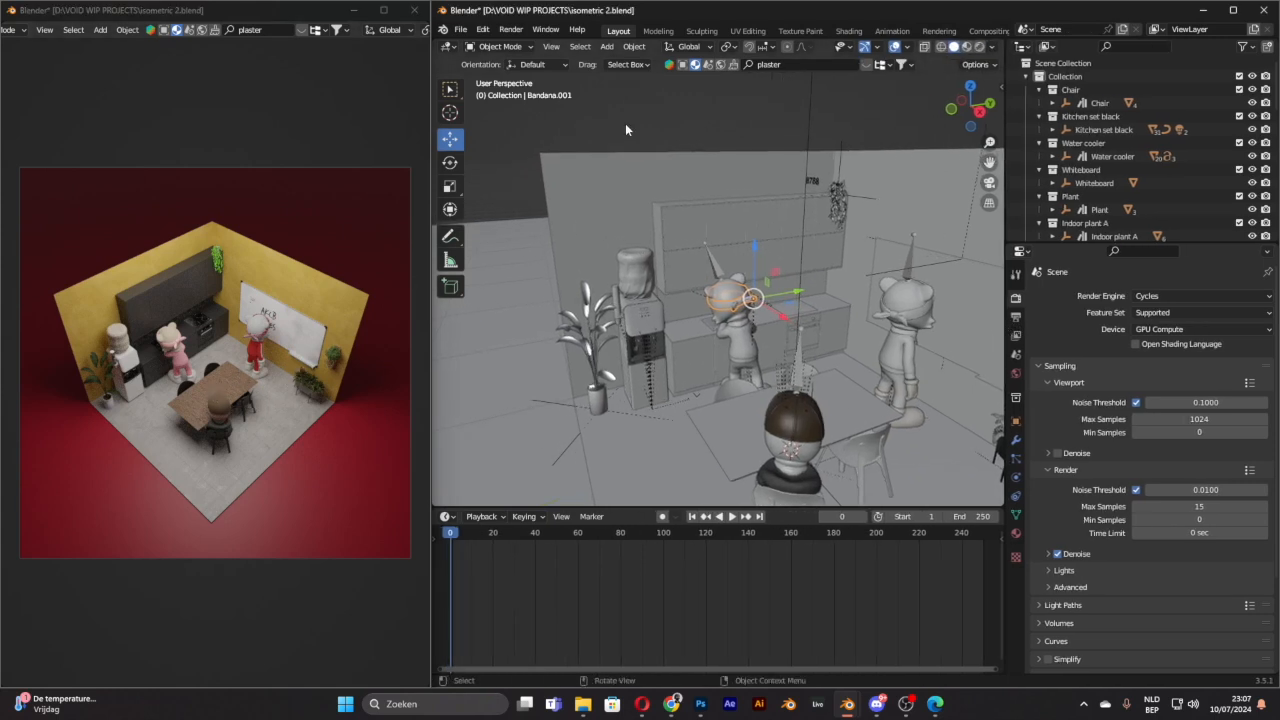
Step: Search the model library for flower and place the white vase with flowers on the meeting table, with the 3D cursor set there
left_click(684, 65)
left_click(780, 64)
type("tlower")
key("Return")
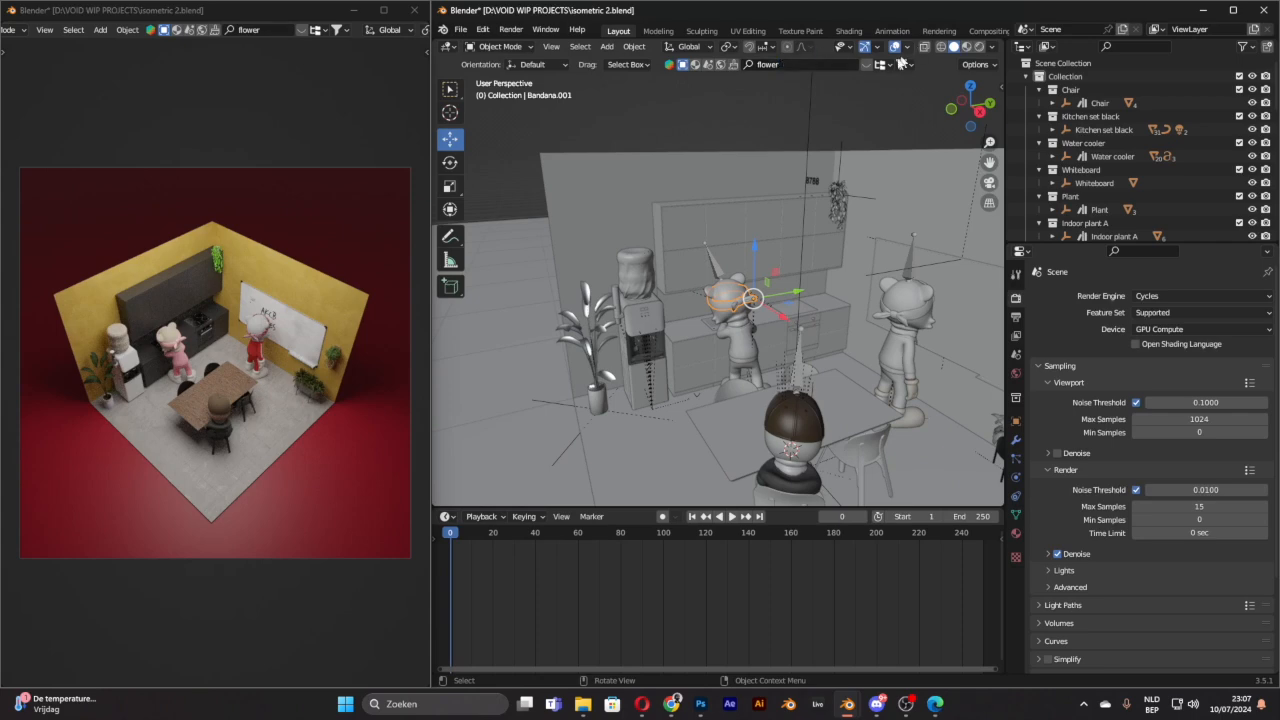
mouse_move(671, 160)
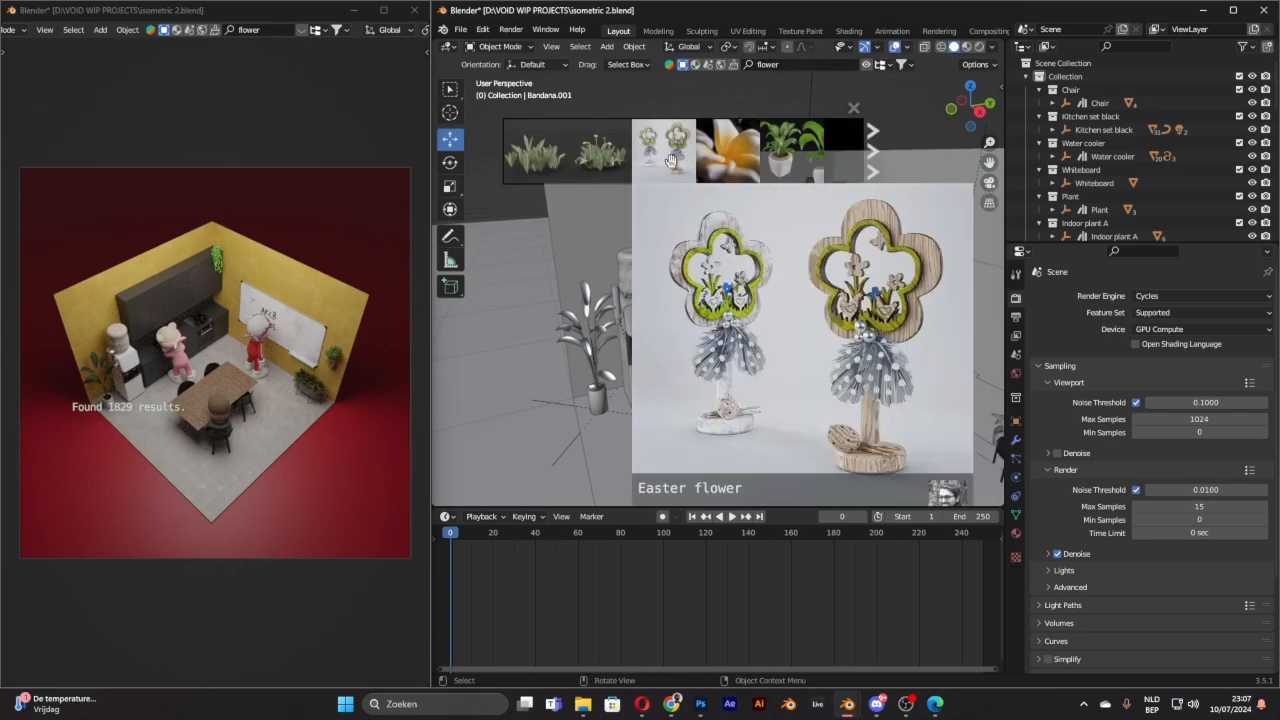
left_click(878, 169)
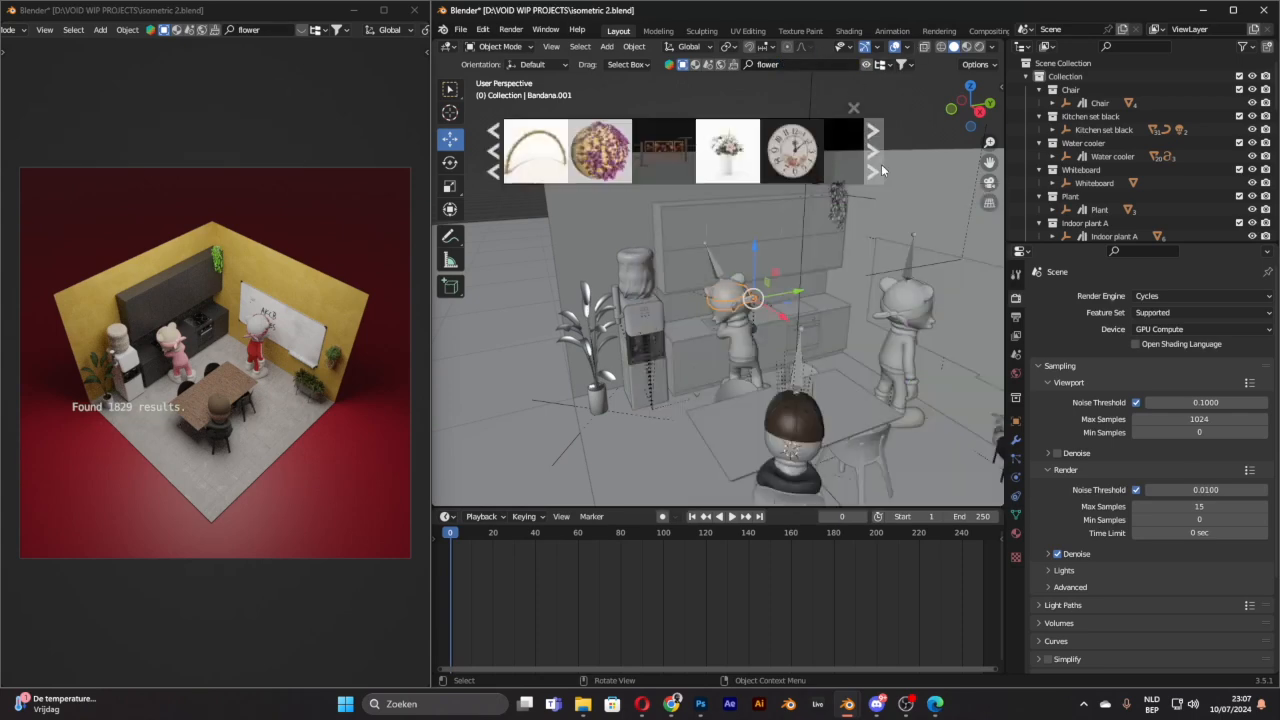
left_click(451, 115)
middle_click_drag(852, 388, 742, 452)
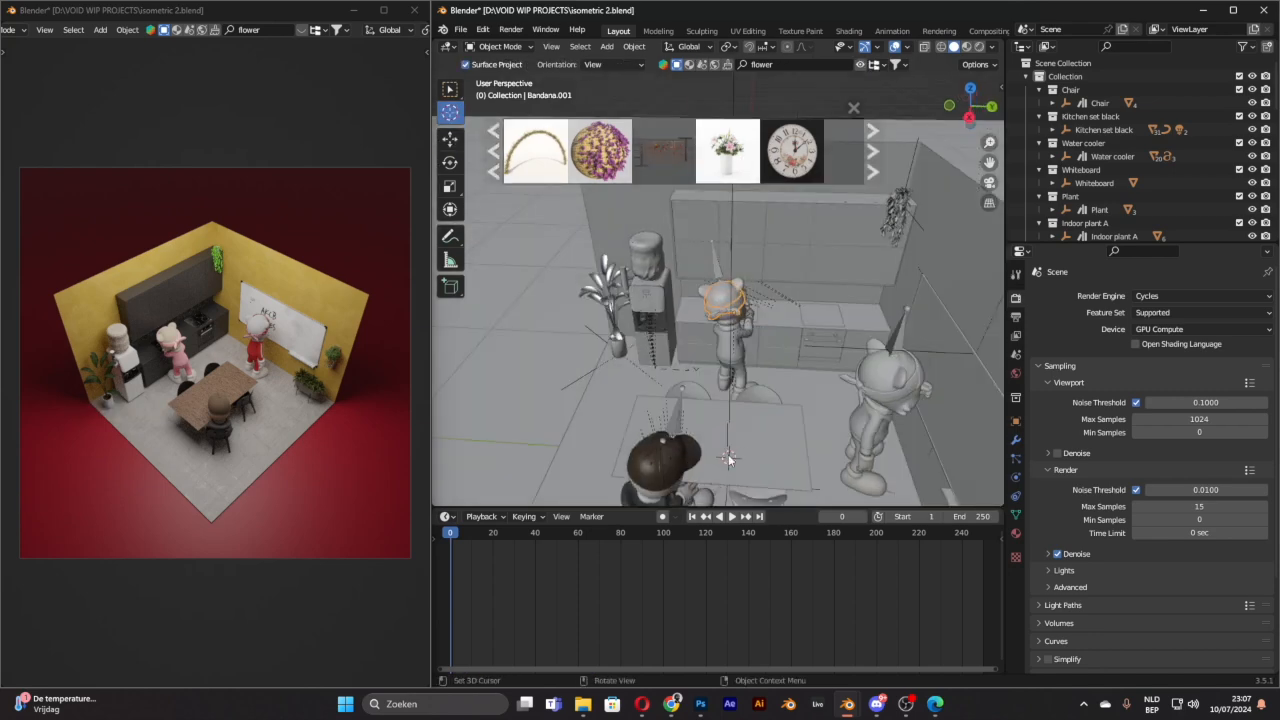
left_click_drag(727, 150, 738, 430)
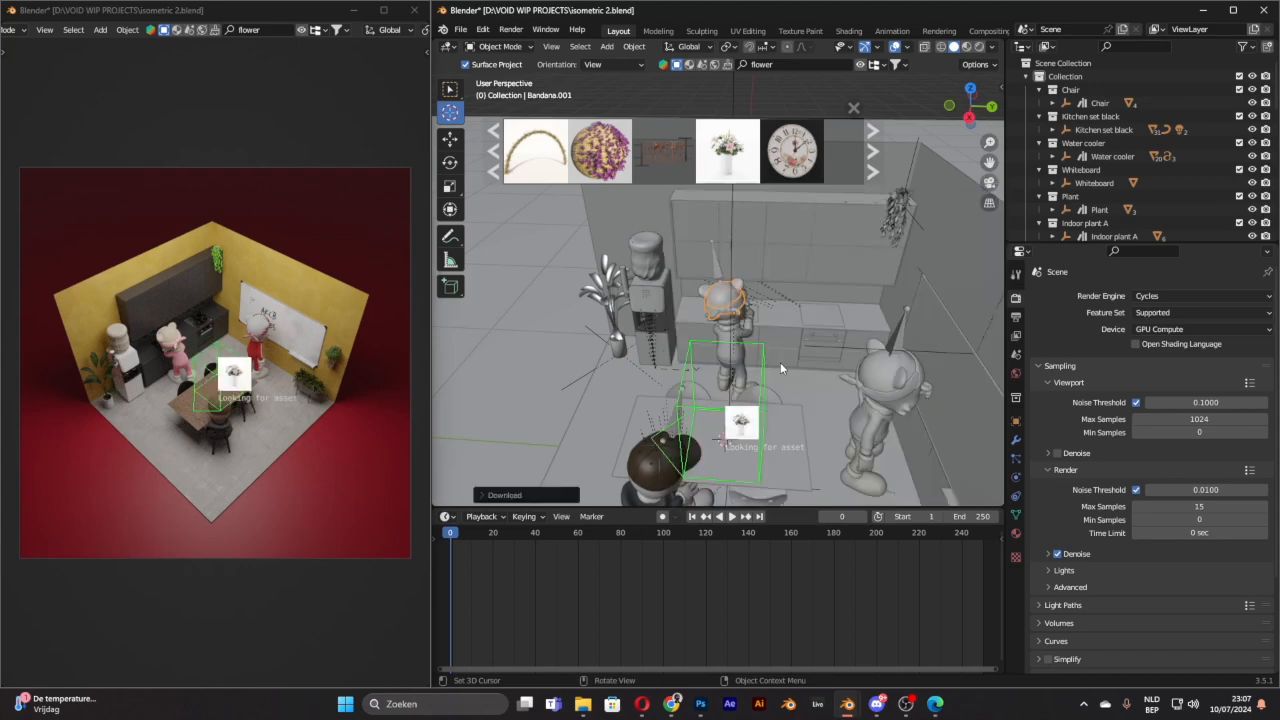
Step: Scale the whole vase with flowers down to about 0.46 and shift it slightly on the tabletop
scroll(1133, 185, "down", 5)
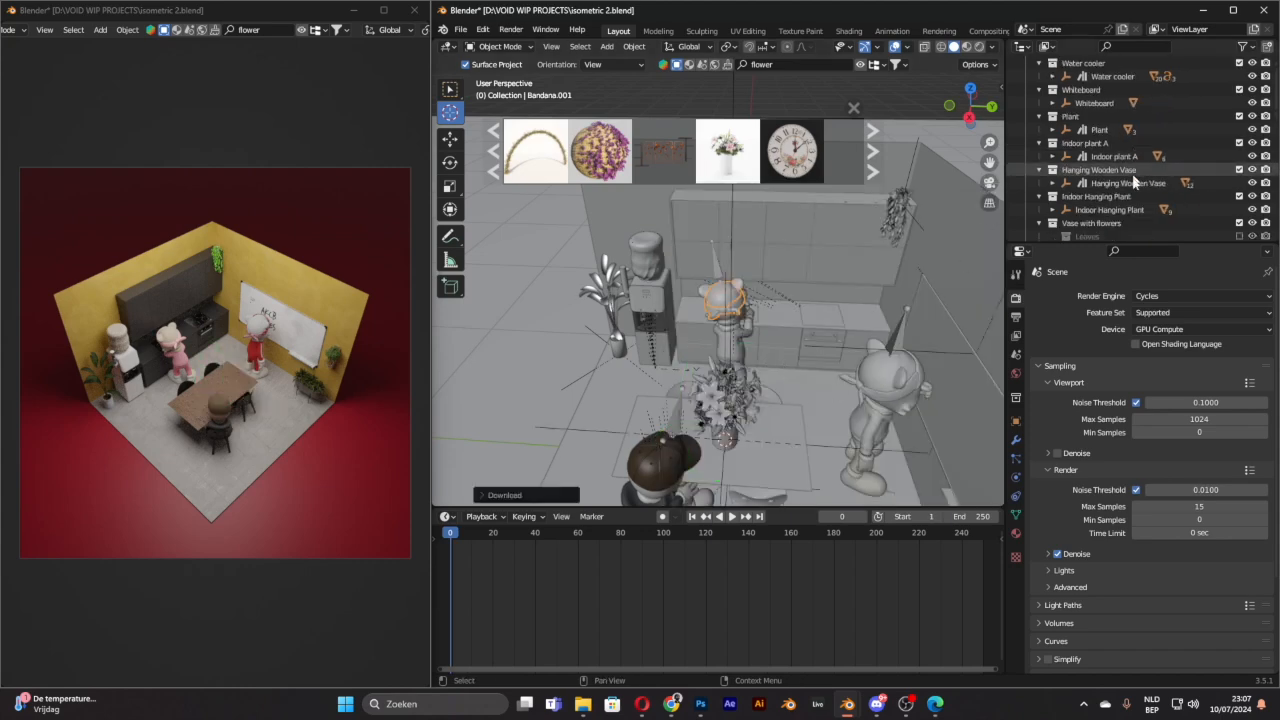
left_click(1110, 129)
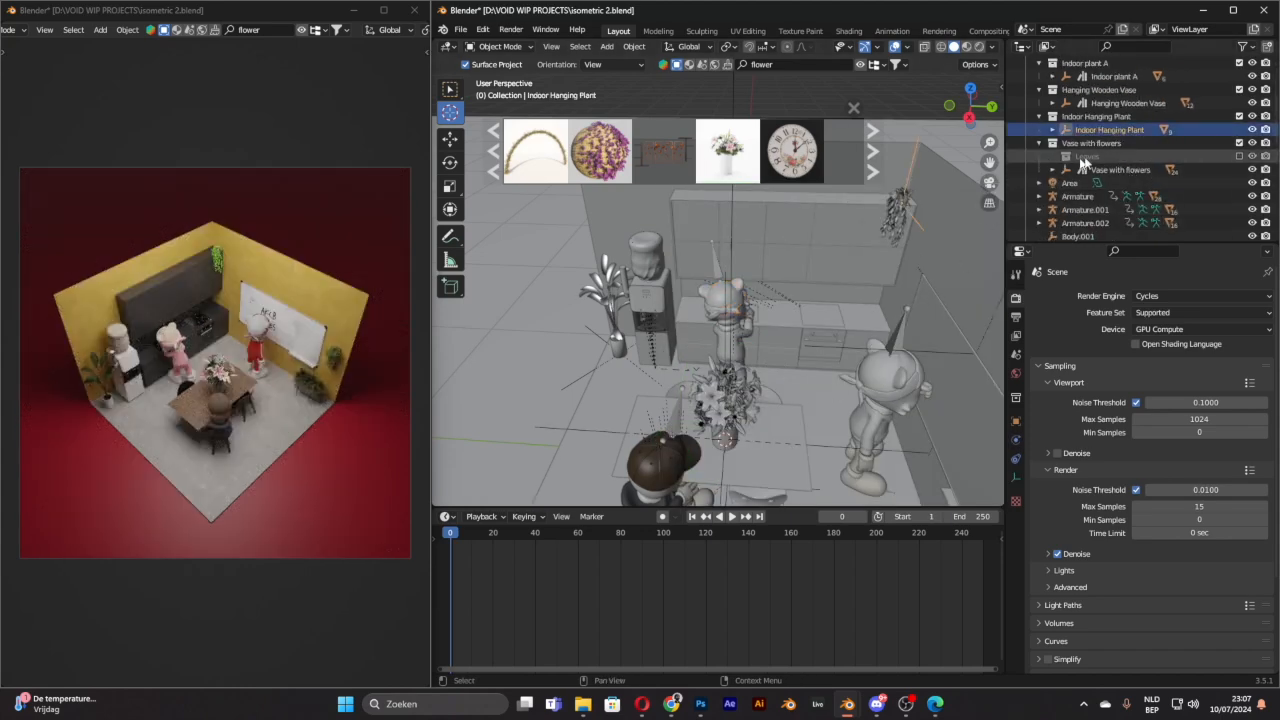
left_click(1115, 170)
key("s")
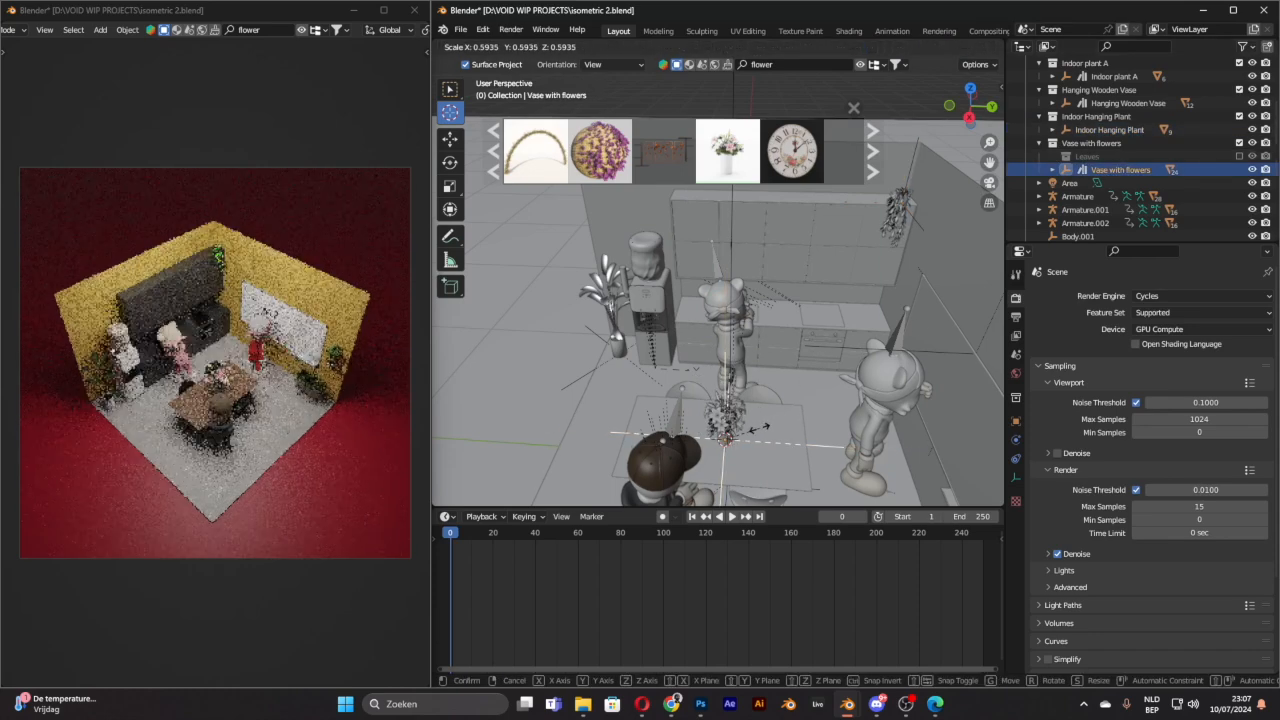
left_click(752, 431)
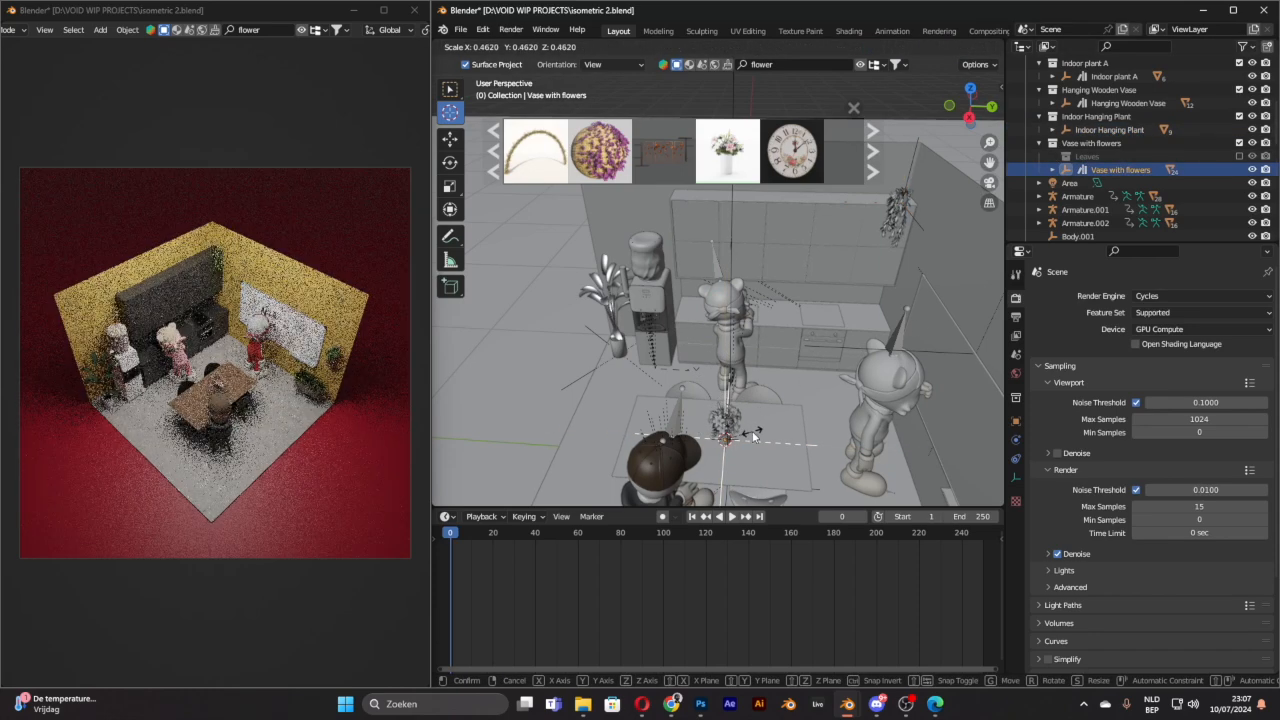
left_click(453, 145)
left_click_drag(775, 453, 772, 446)
scroll(137, 347, "down", 1)
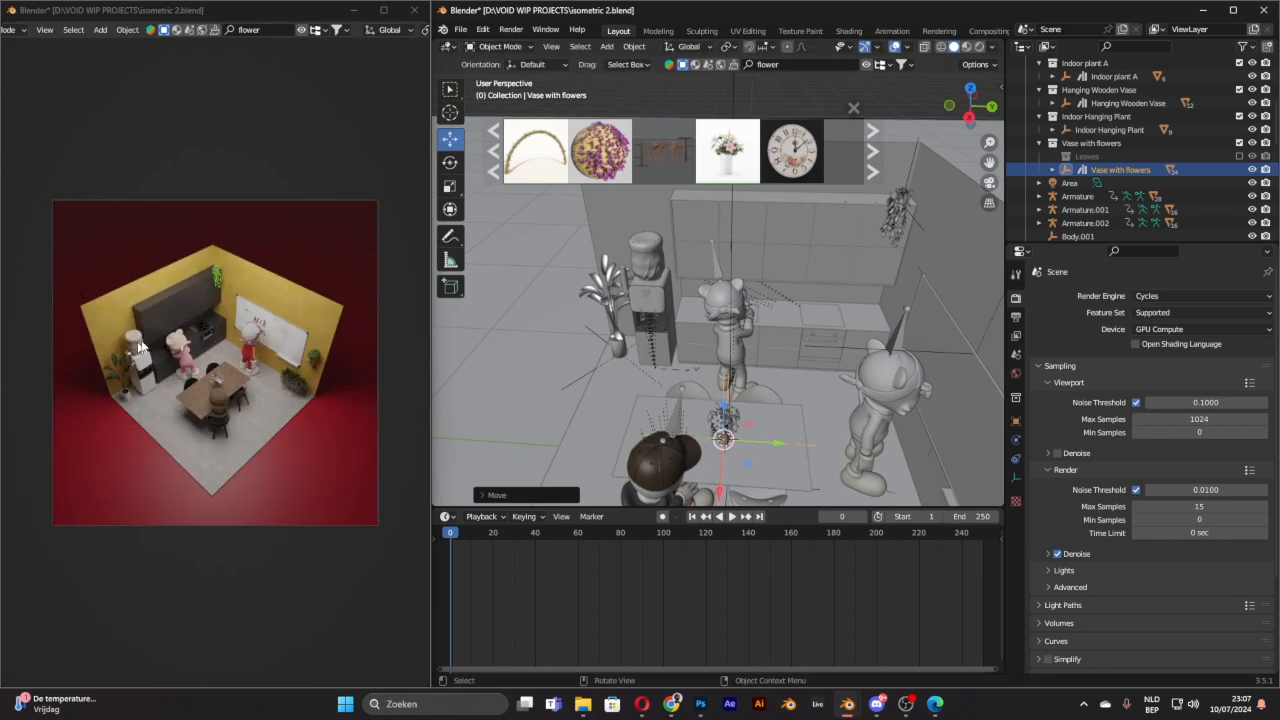
Step: Darken the Gamma base colour of the track top on the bear at the counter to a value of about 0.037
scroll(647, 284, "up", 3)
left_click(748, 410)
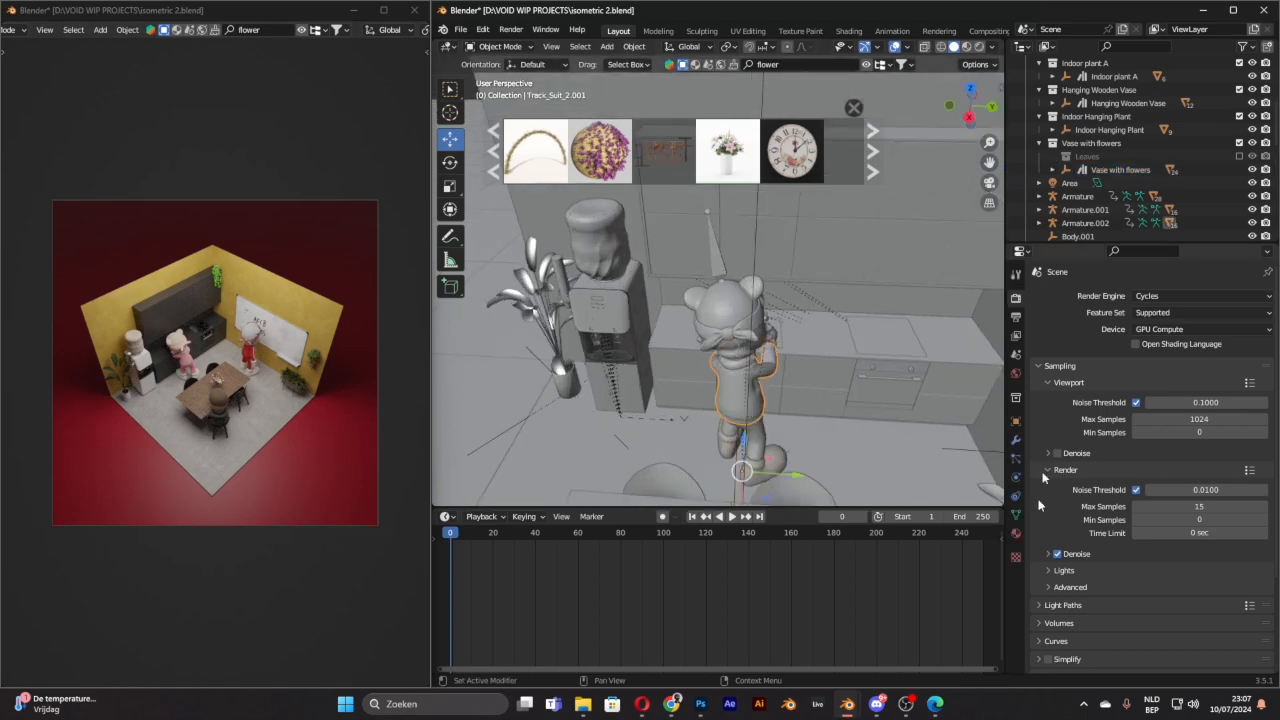
left_click(1016, 533)
left_click(1192, 508)
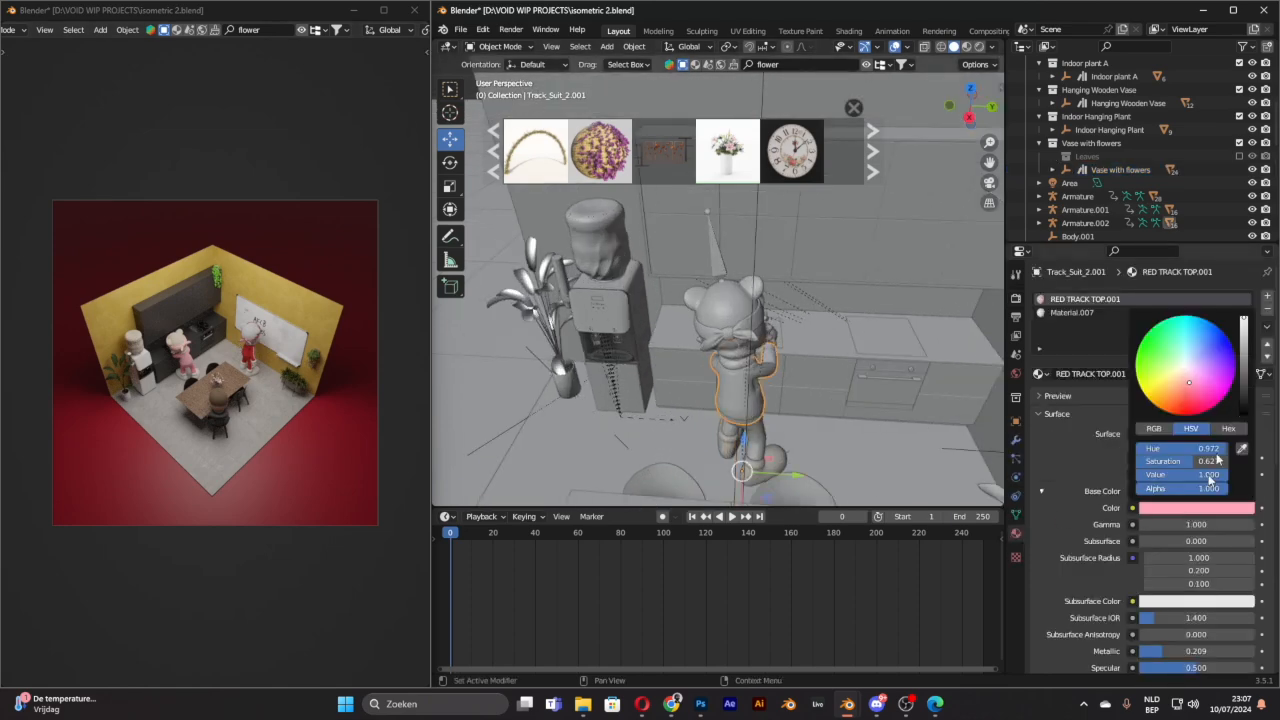
left_click_drag(1245, 390, 1241, 399)
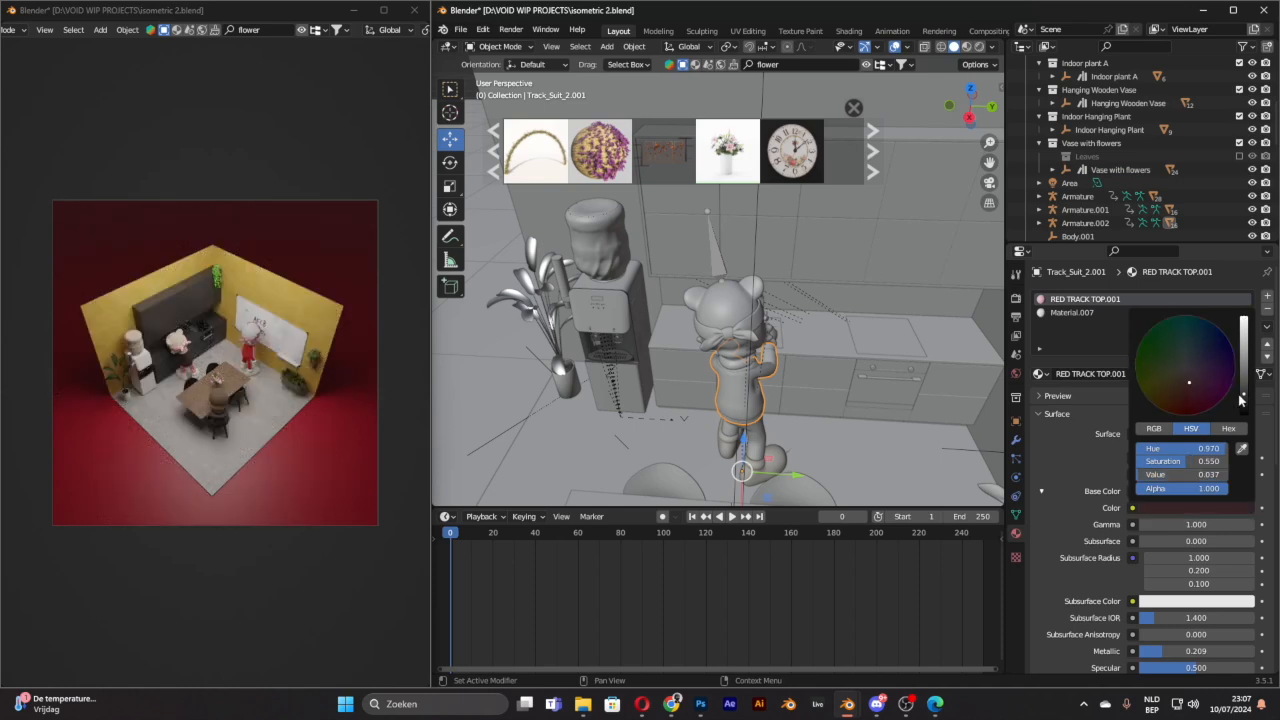
Step: Darken the Gamma base colour of the same bear's tracksuit pants to a value of about 0.019
left_click(762, 443)
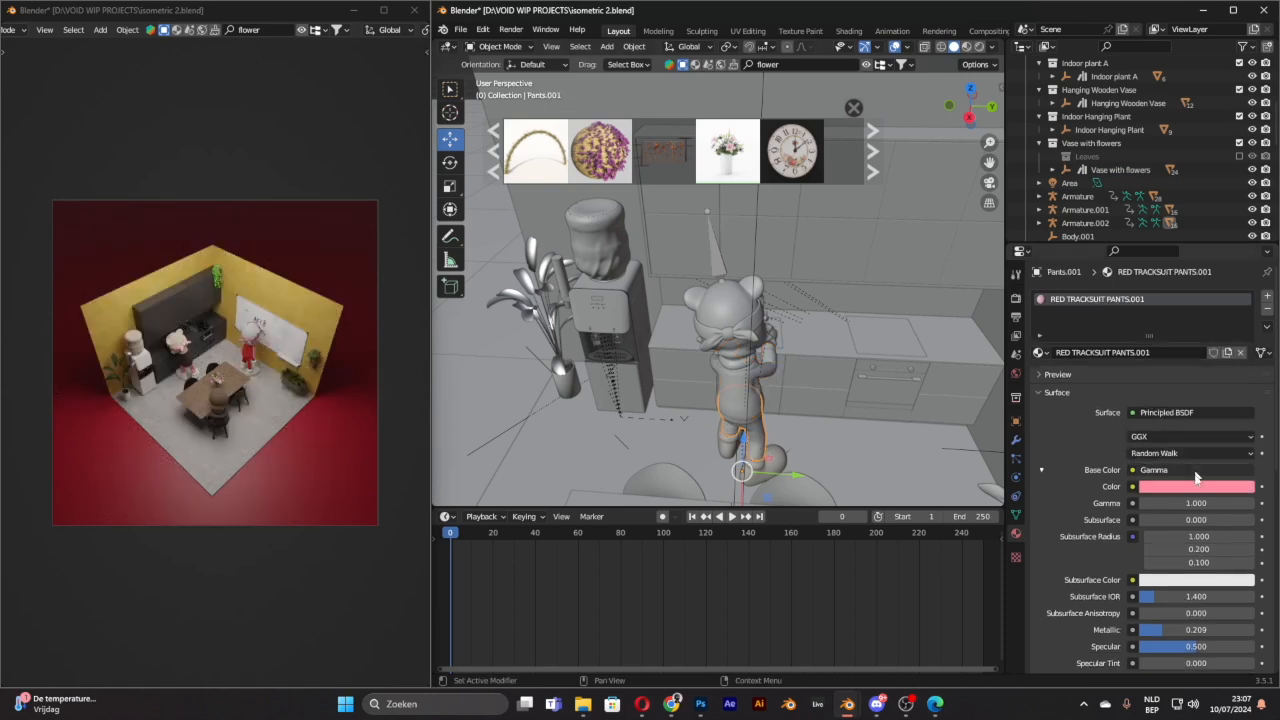
left_click(1197, 488)
left_click_drag(1244, 300, 1244, 382)
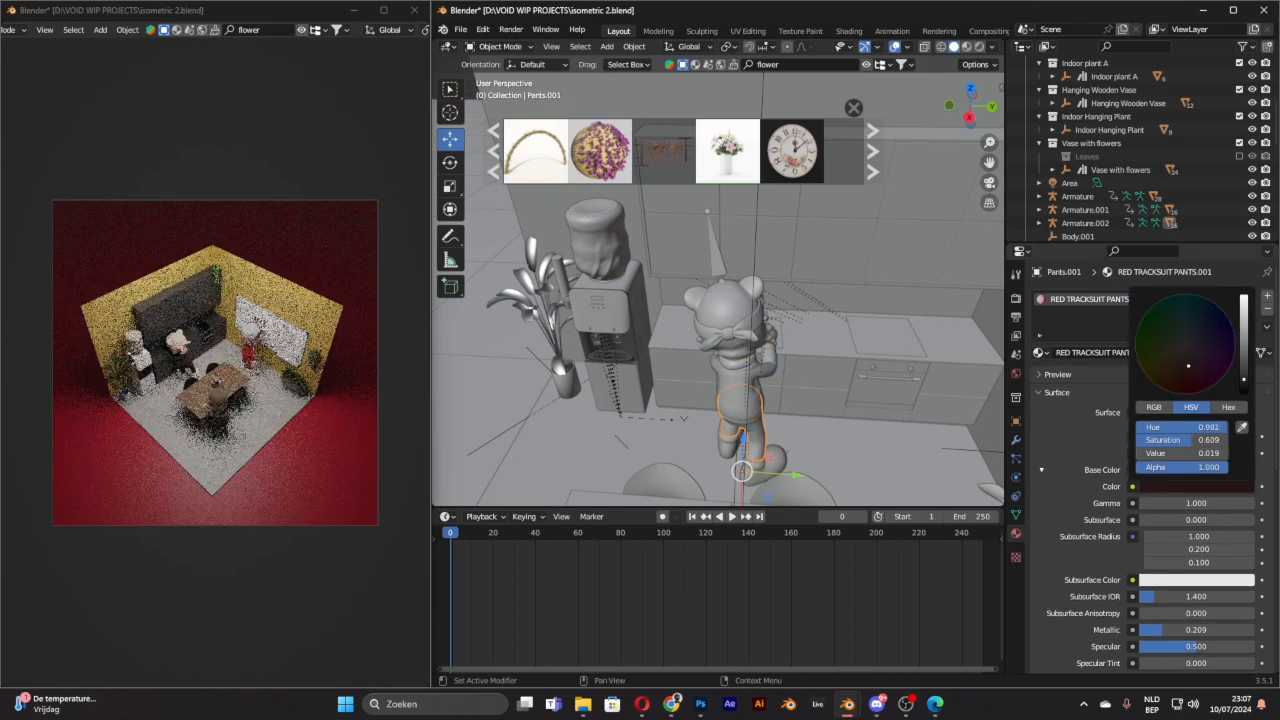
Step: Change the Gamma base colour of the bear's bandana to dark navy blue
left_click(748, 333)
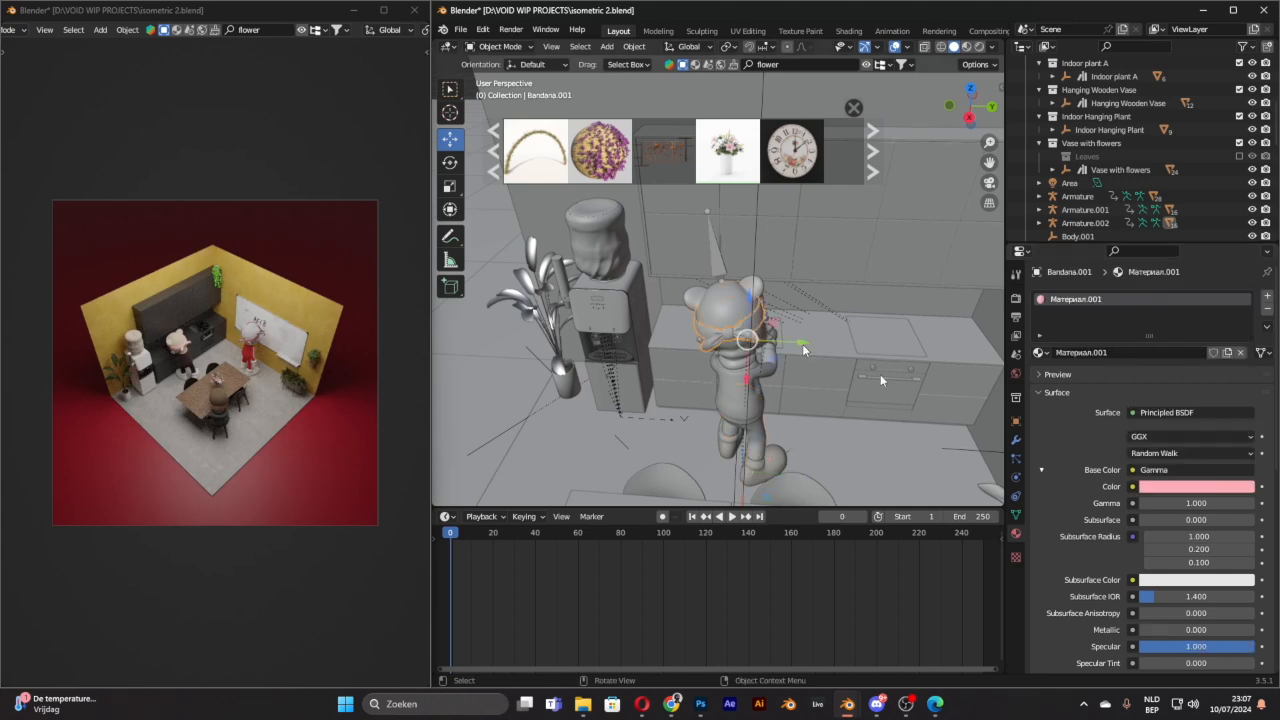
left_click(1226, 489)
left_click(1246, 378)
left_click(1203, 323)
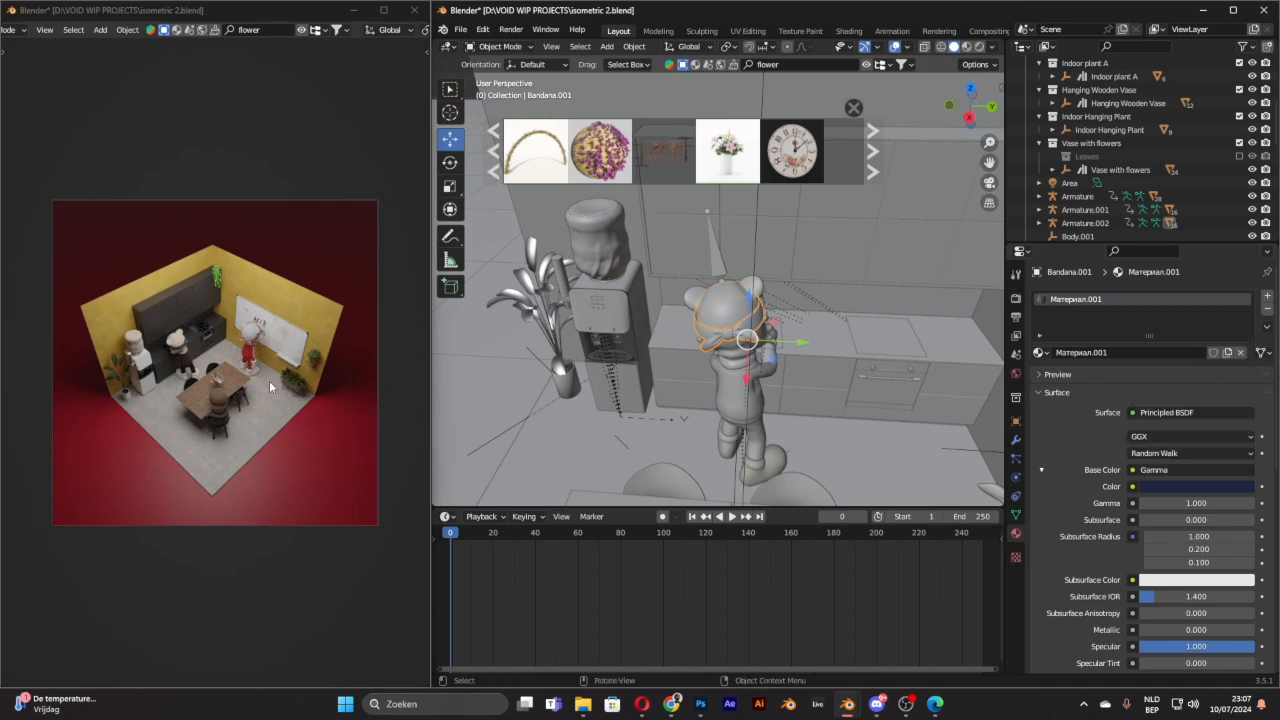
Step: Save the scene file and start rendering the still image
scroll(530, 334, "down", 2)
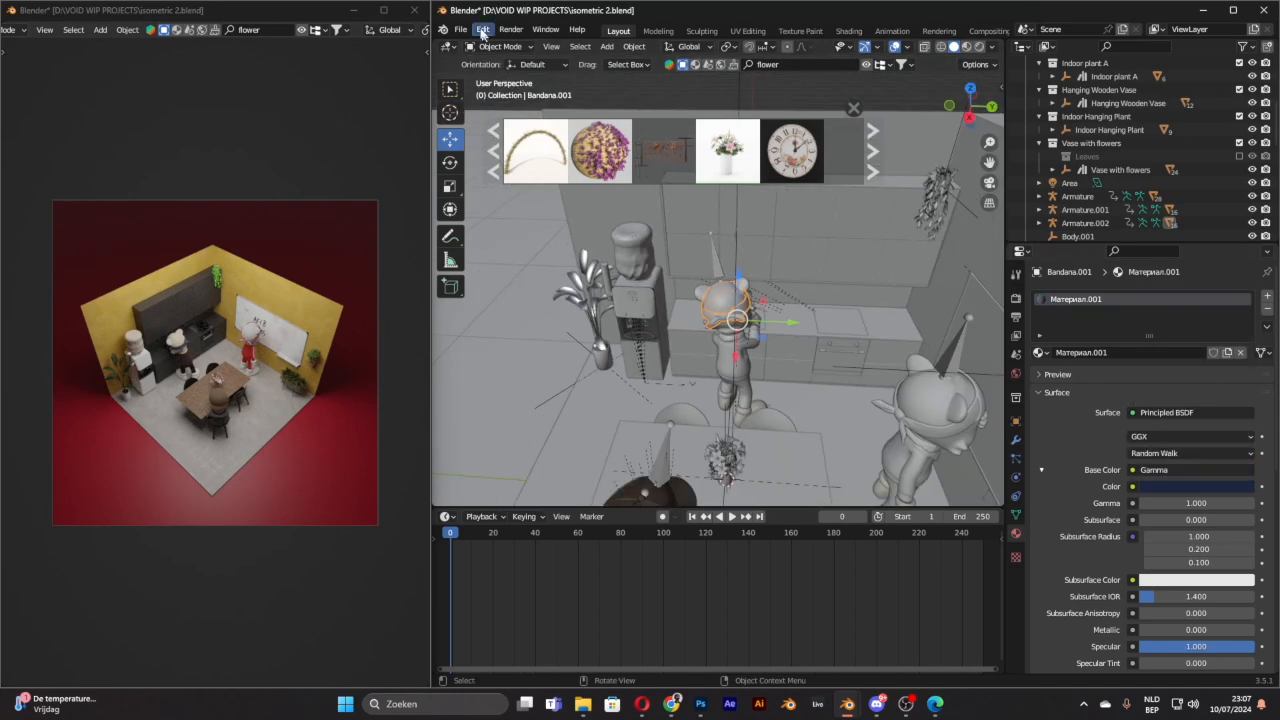
key("ctrl+s")
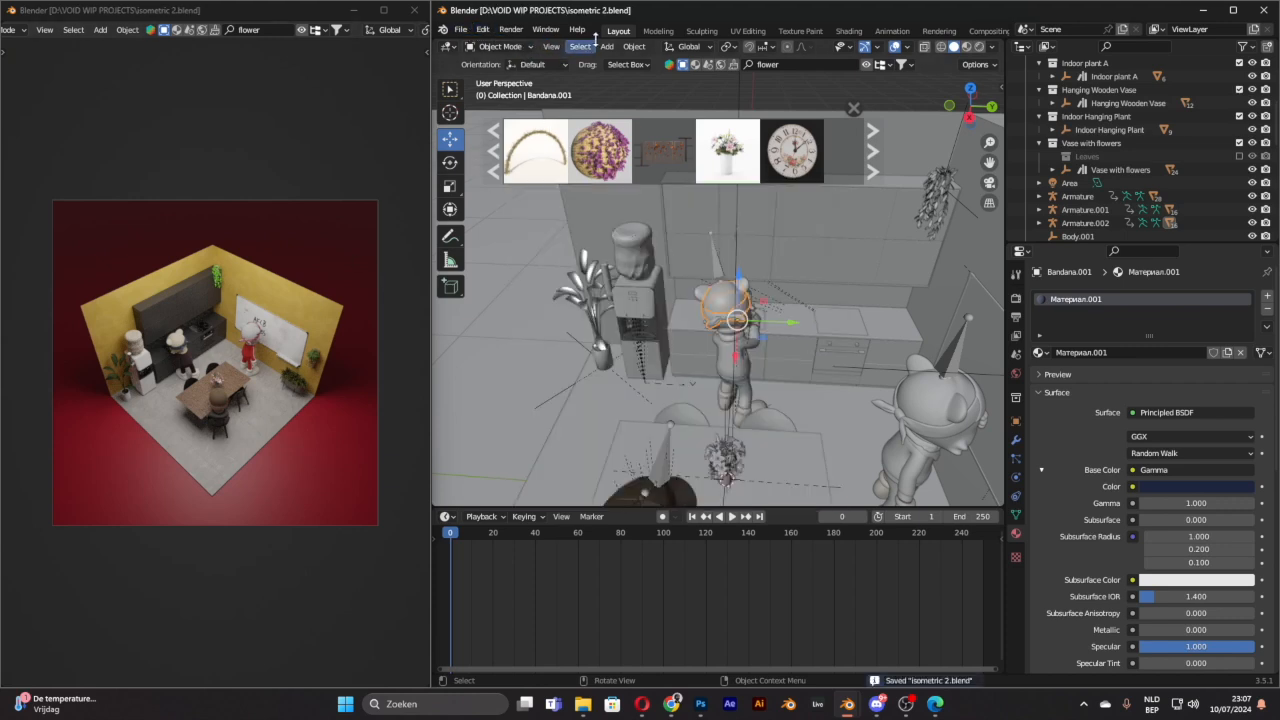
left_click(511, 29)
left_click(535, 45)
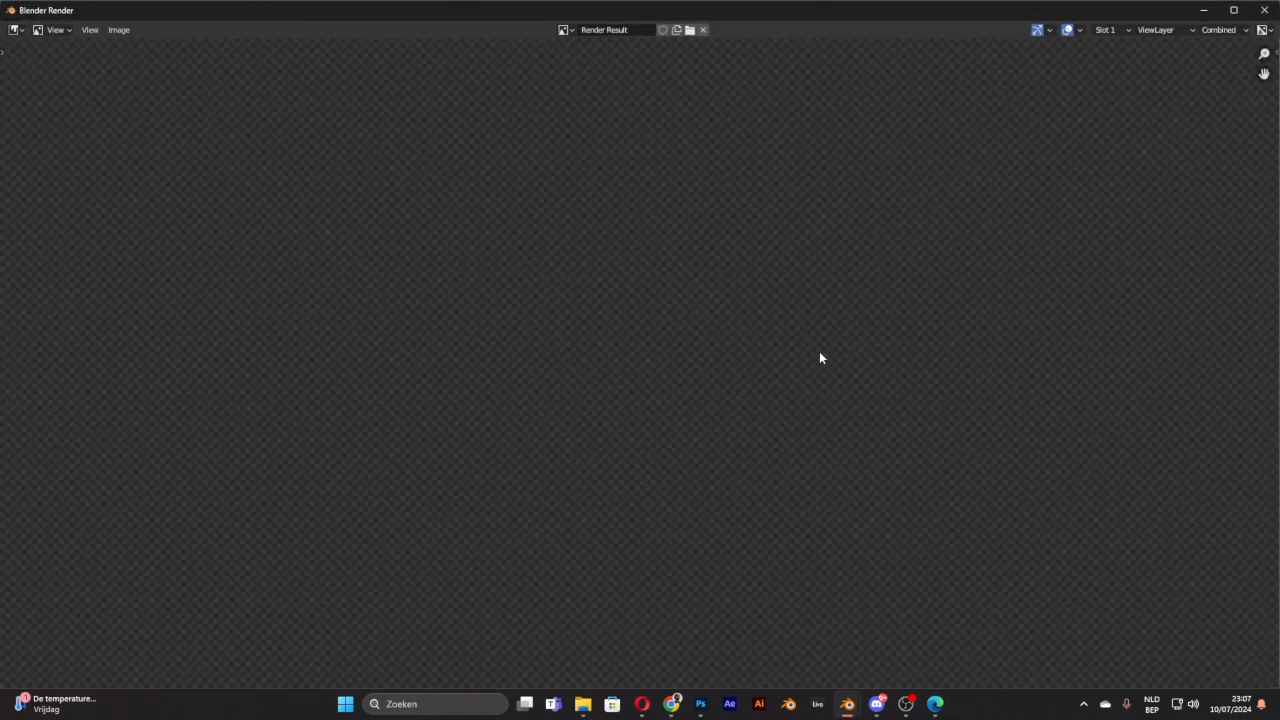